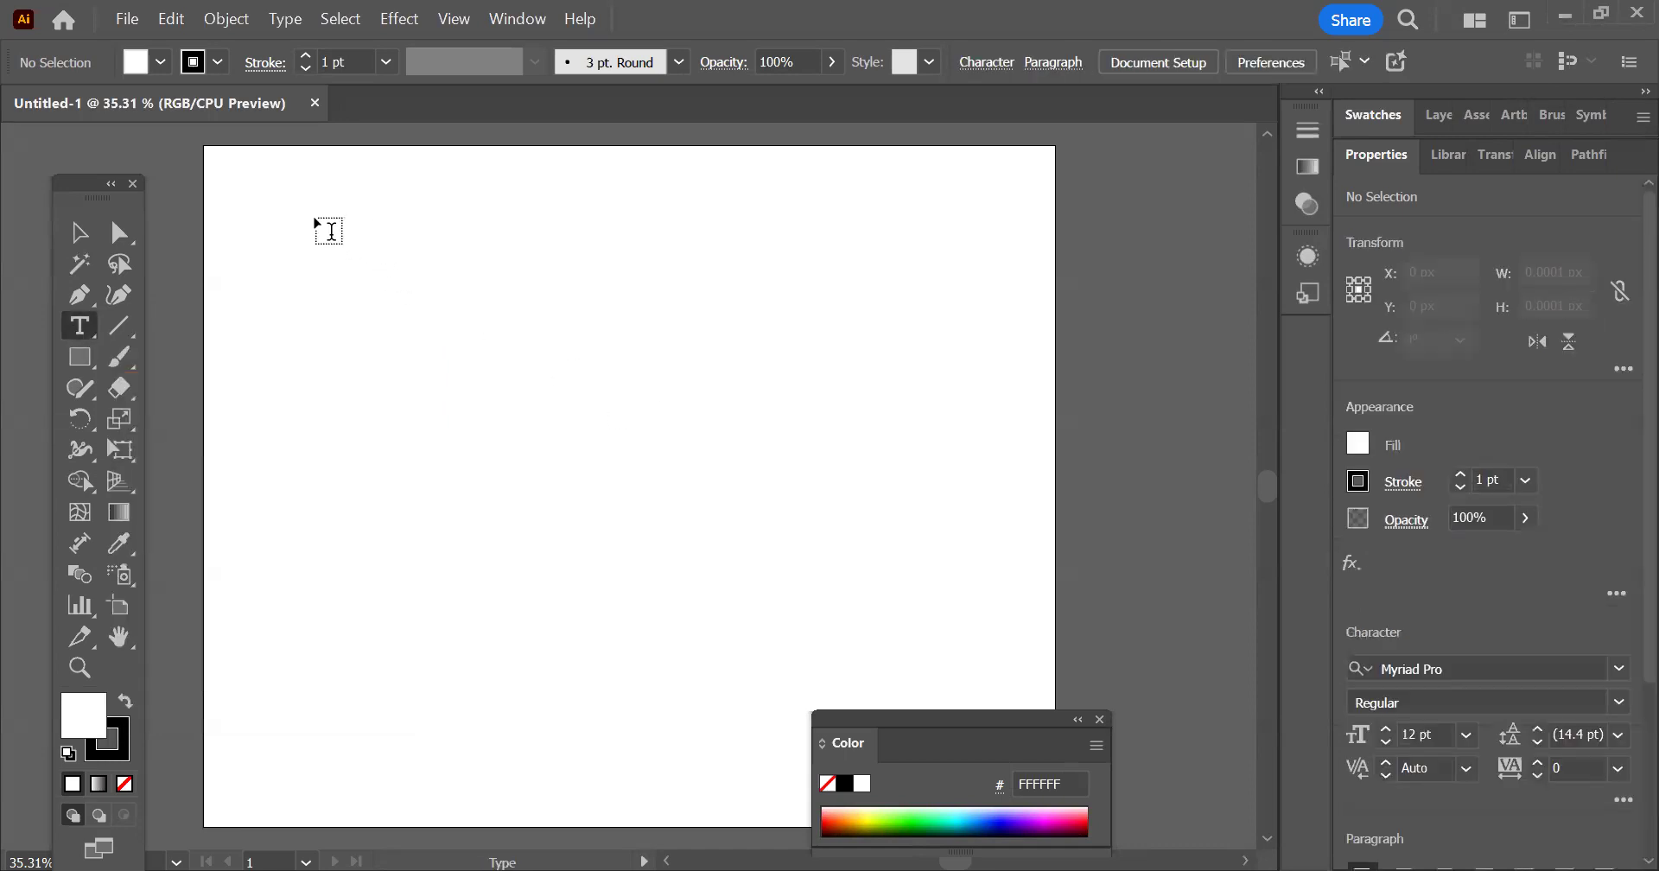
Add point text reading "Illustrator" in the upper-left area of the artboard
click(315, 221)
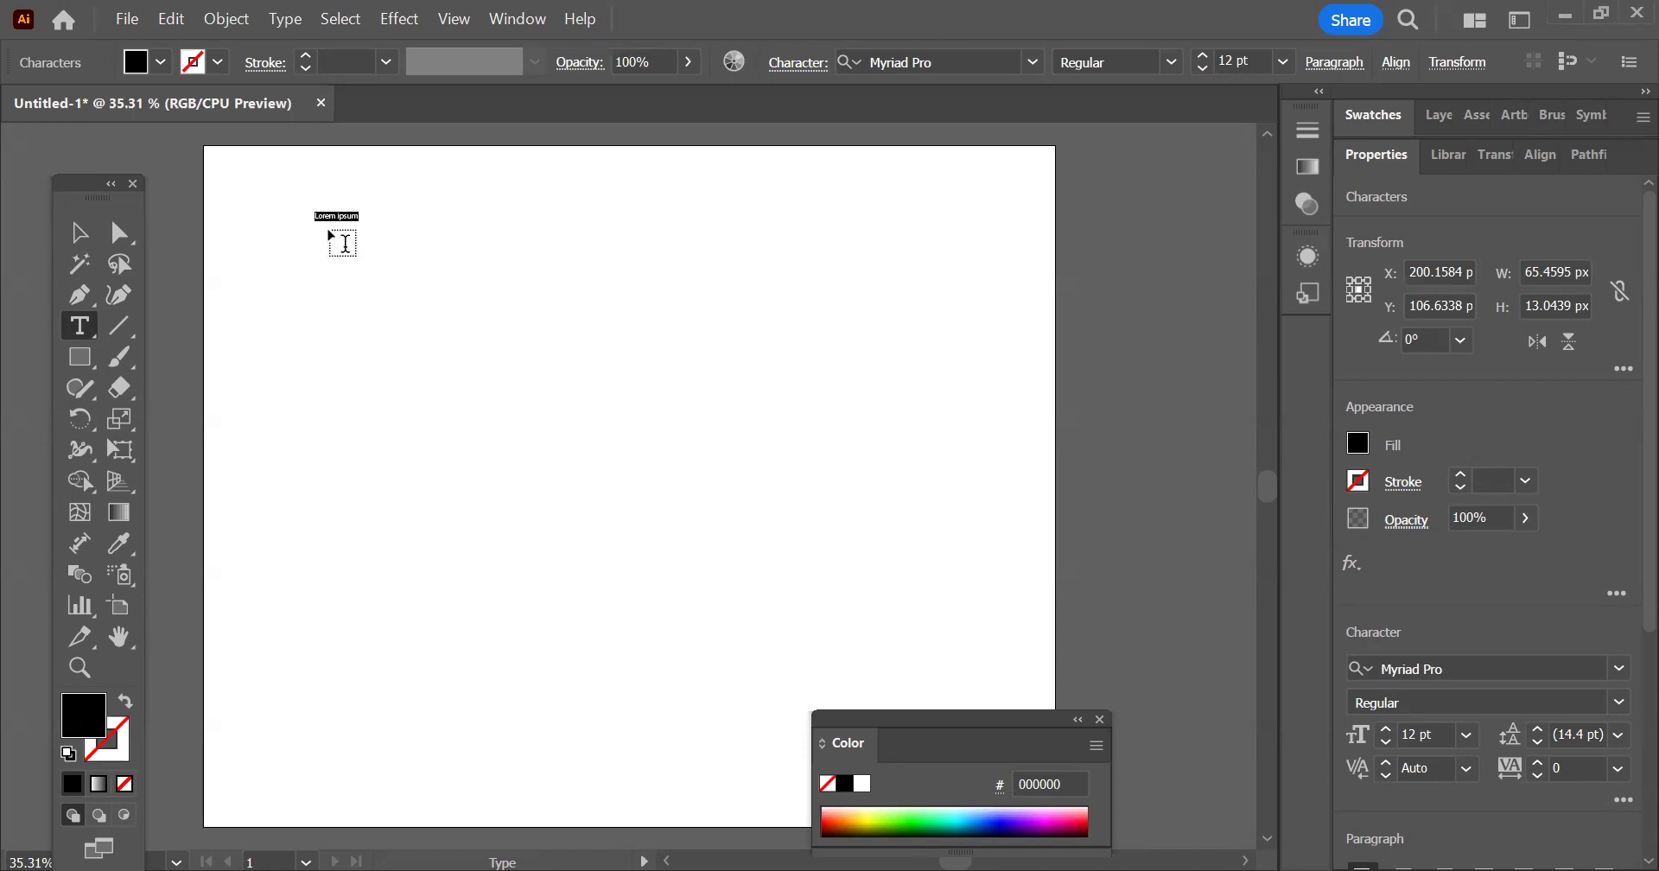
scroll(337, 220, up, 3)
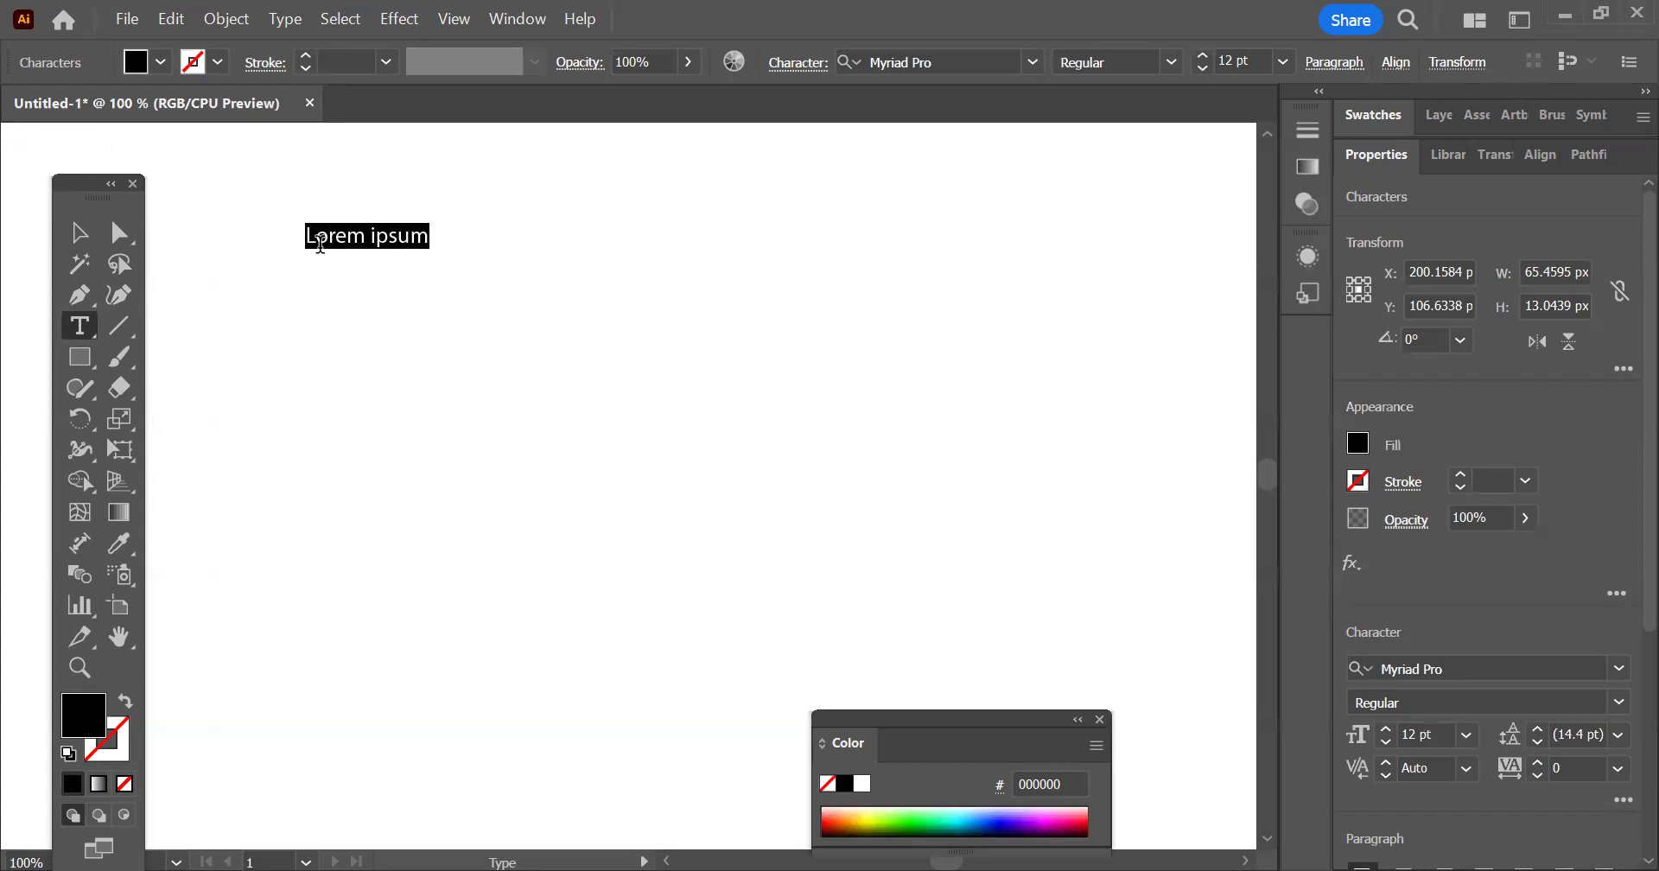
key(BackSpace)
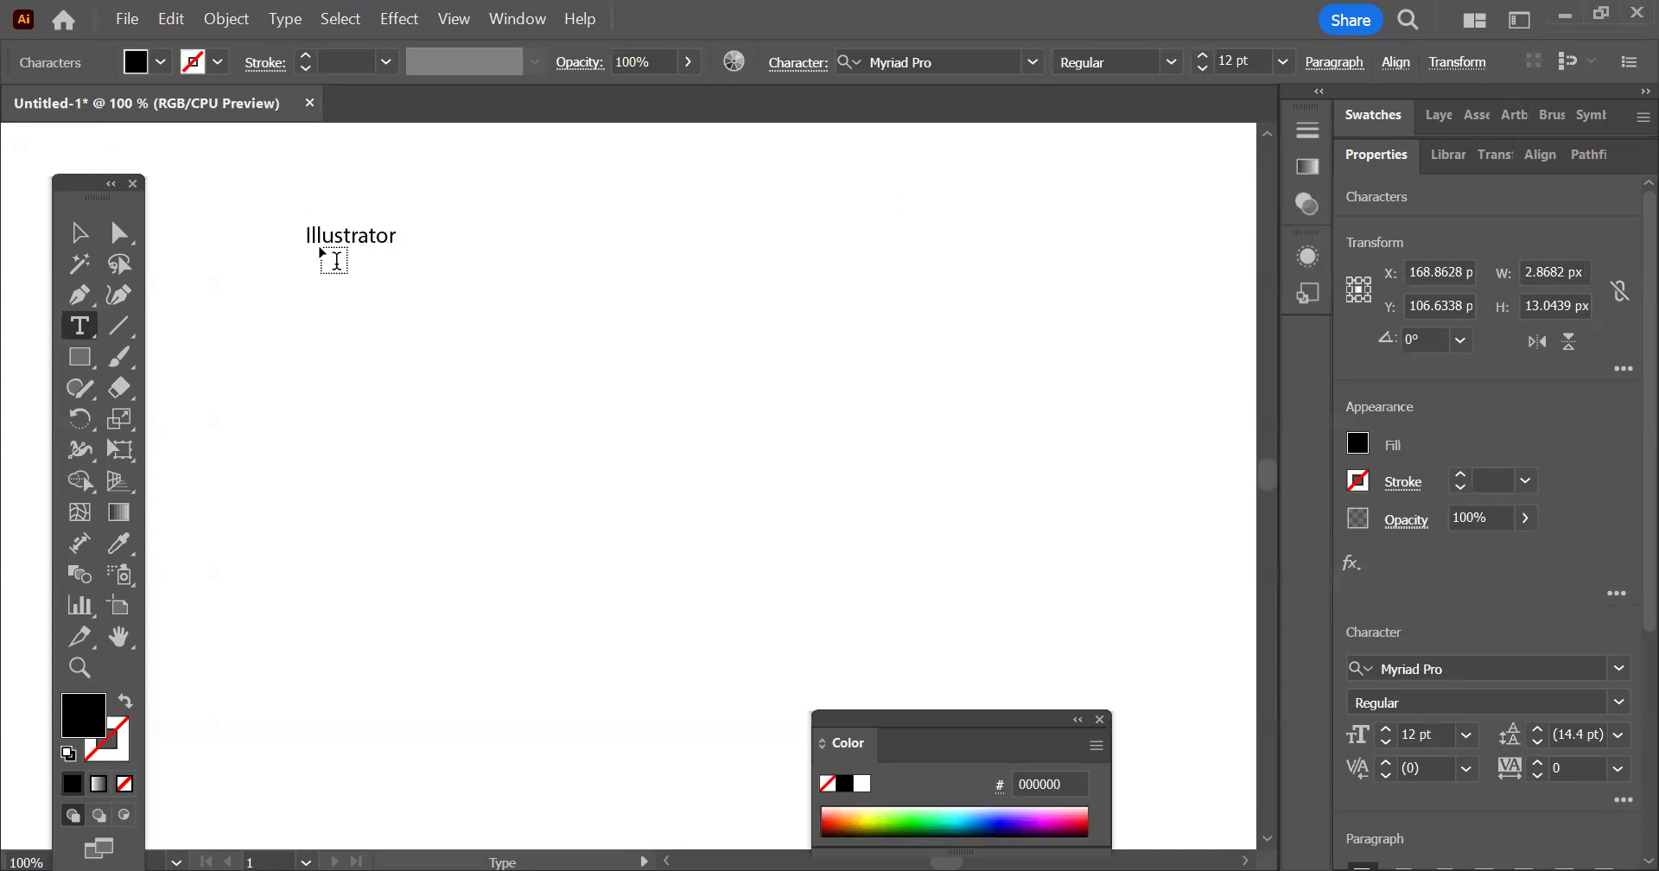
click(76, 233)
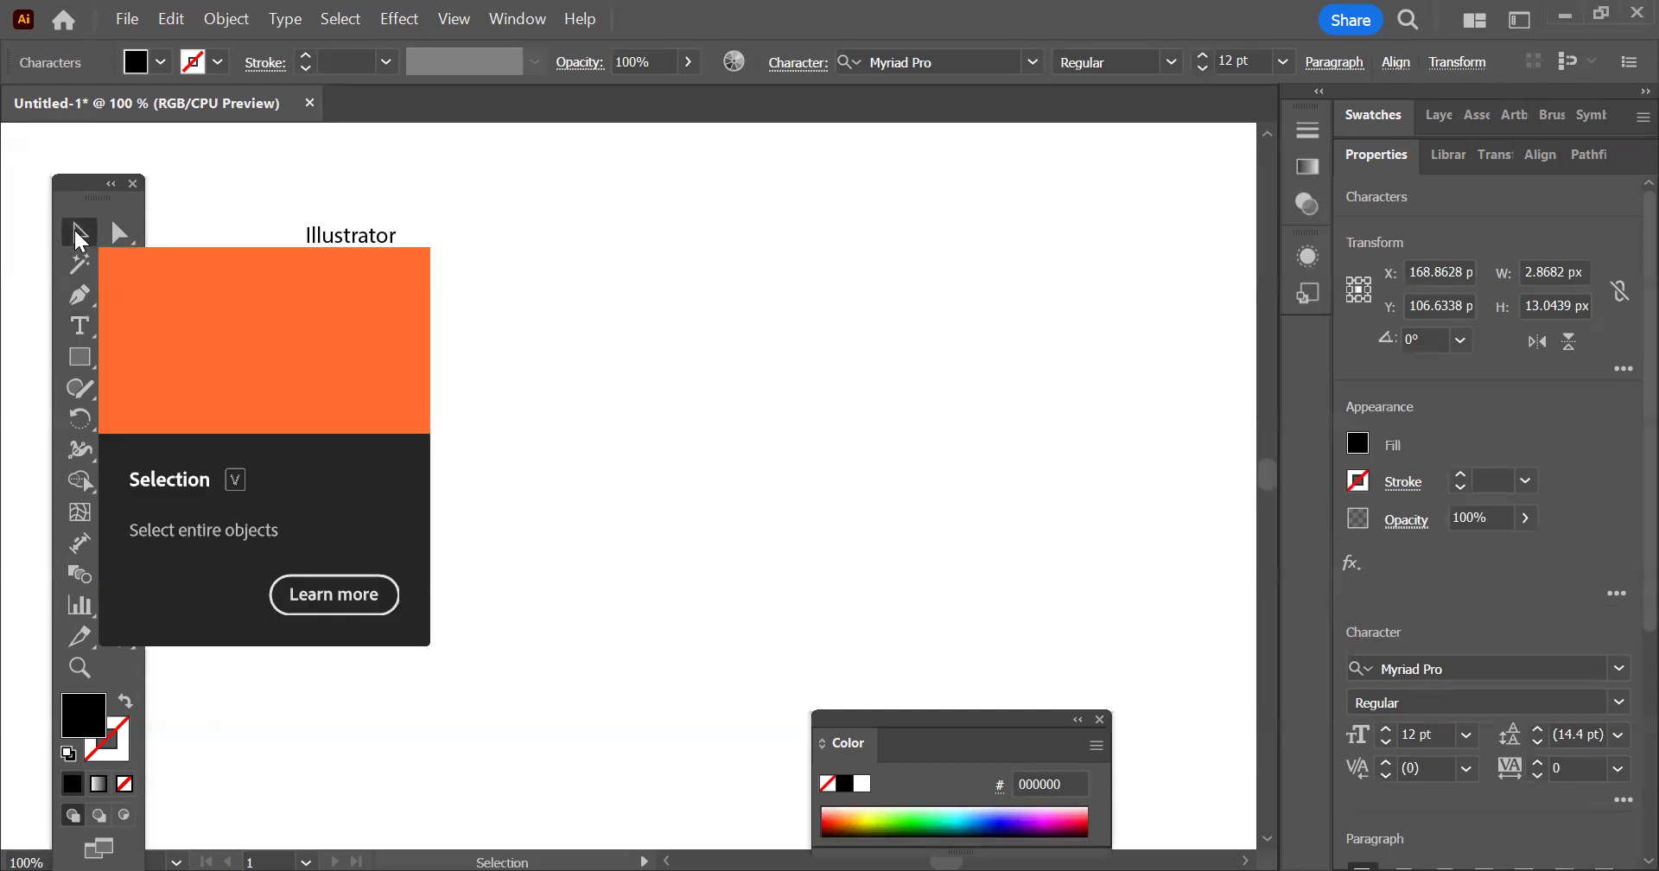
Scale the "Illustrator" text up to about 270 px wide and 73 px high
click(993, 366)
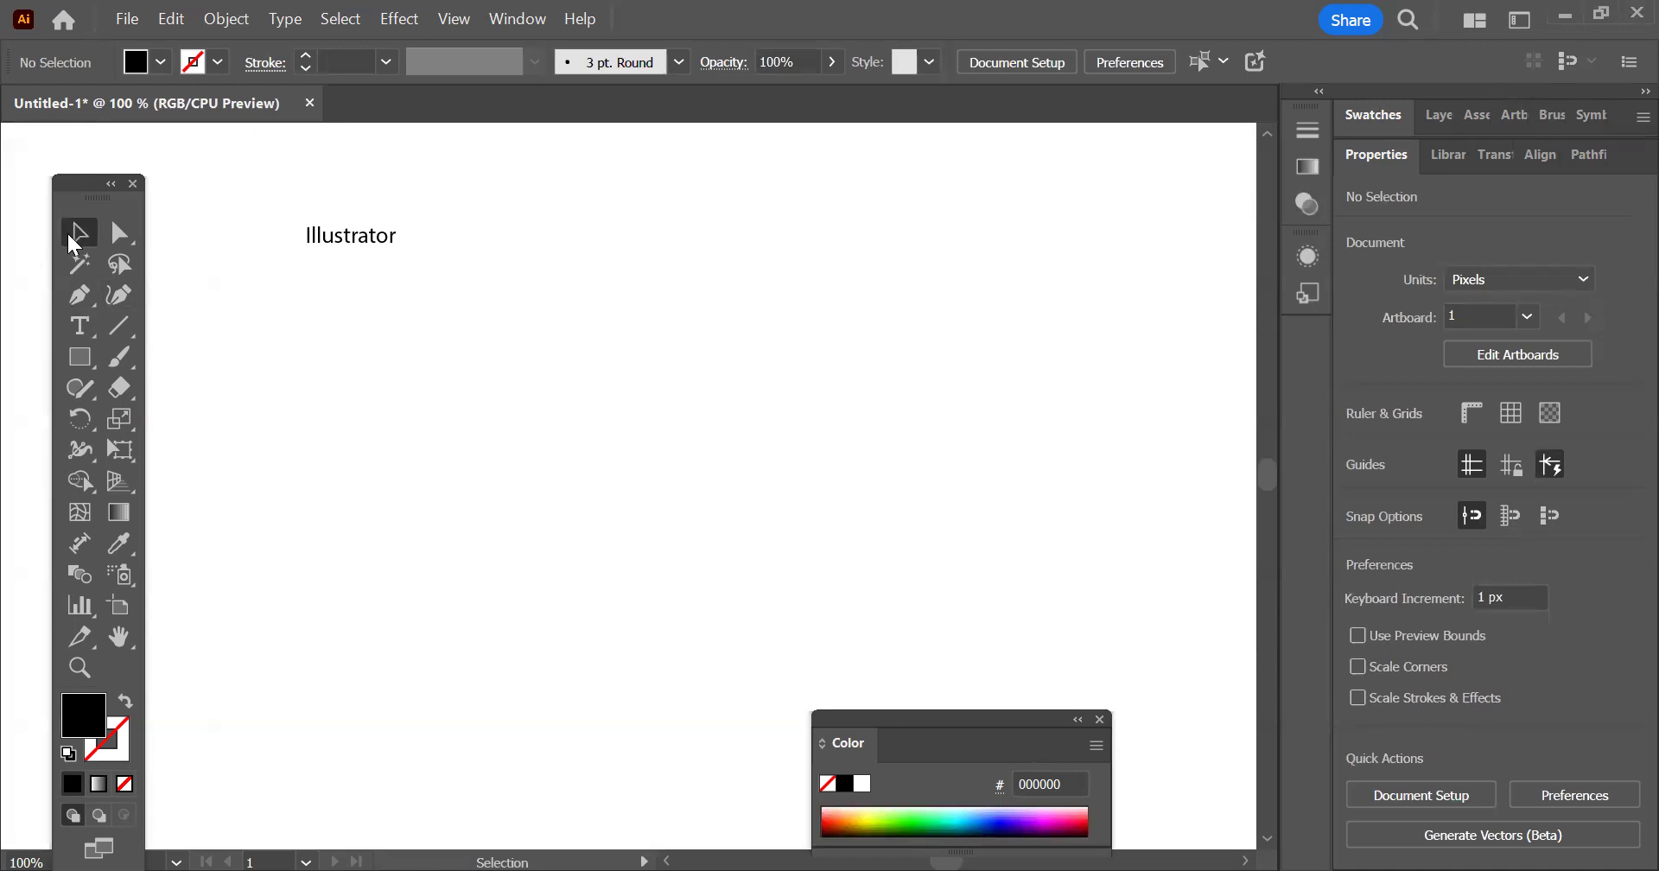
click(387, 241)
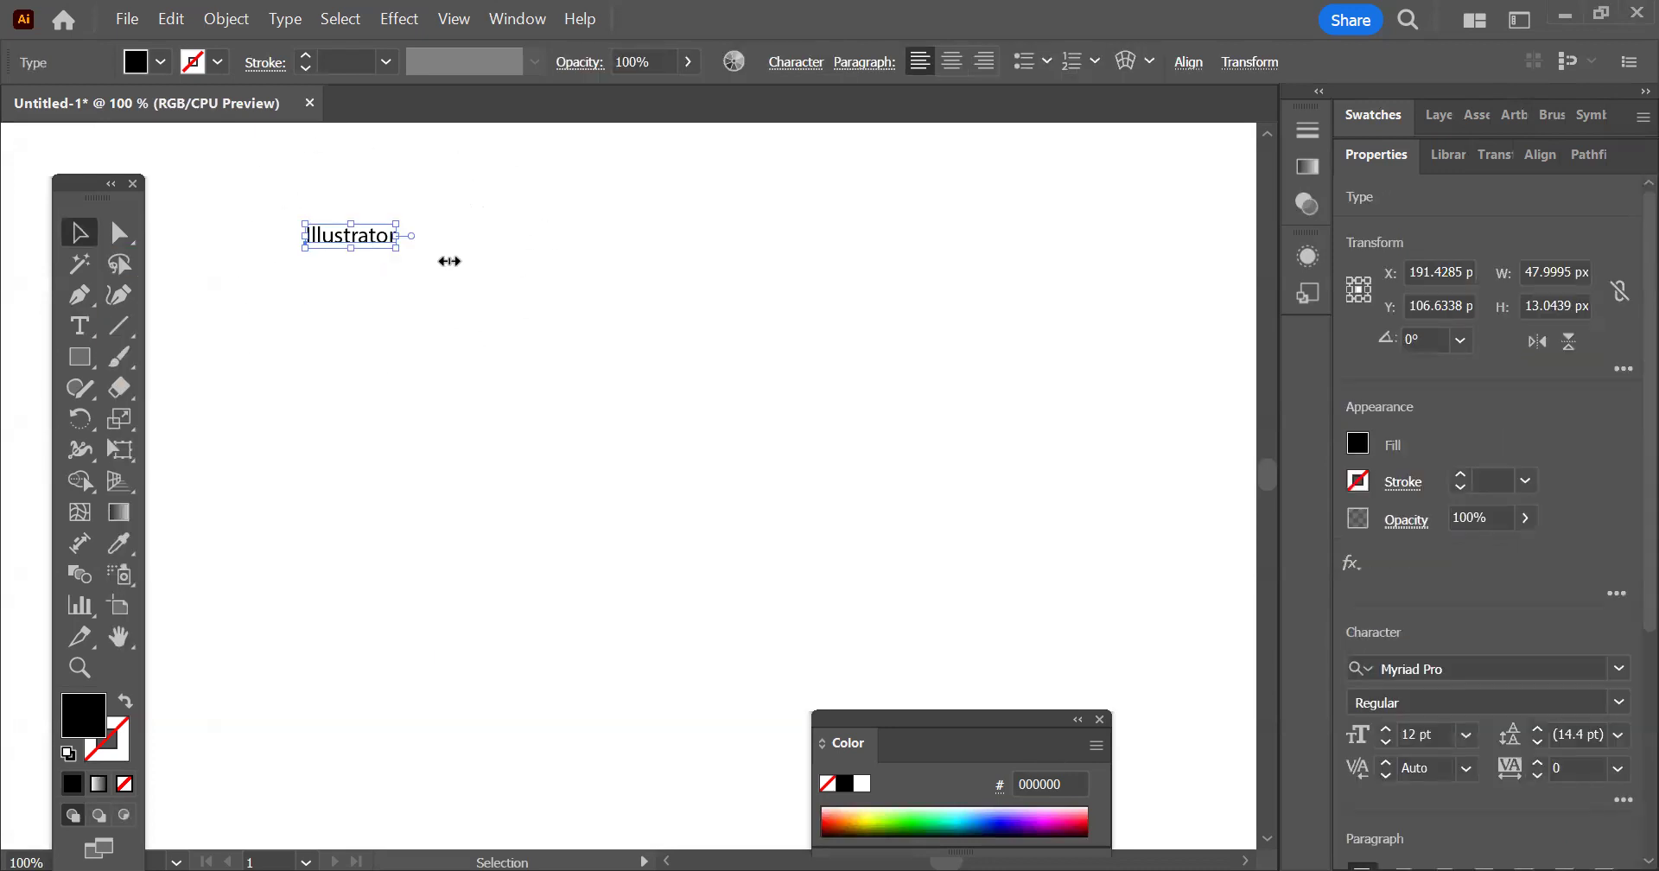
drag(395, 249, 937, 366)
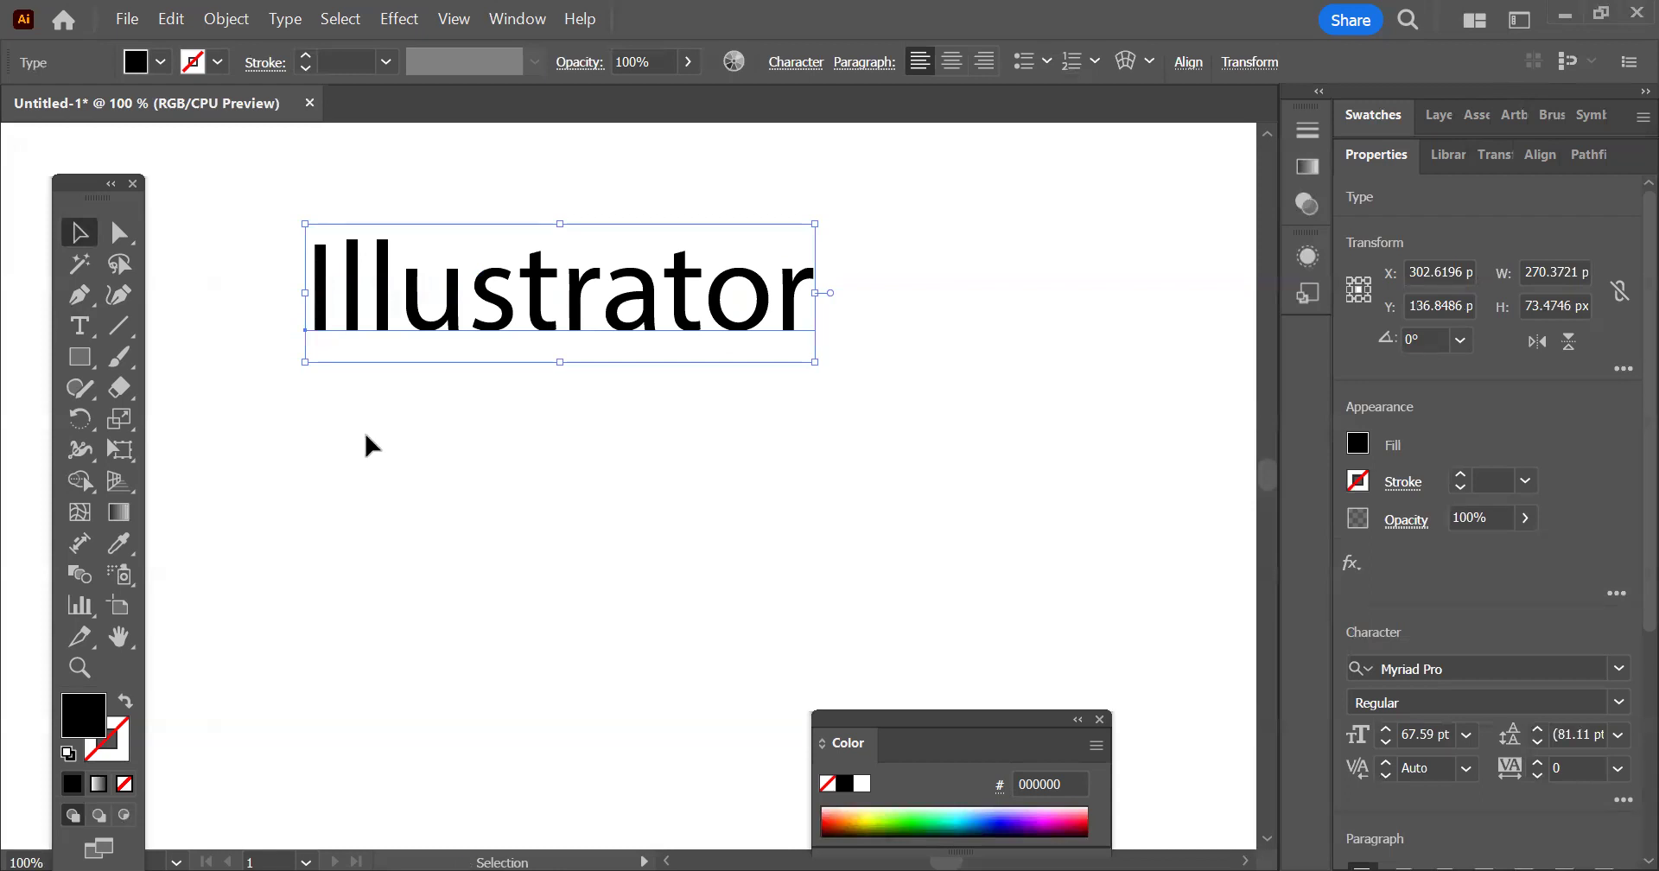
Draw a black rectangle about 109 by 59 px below the start of the "Illustrator" heading
click(79, 356)
mouse_move(324, 417)
mouse_down()
mouse_move(537, 574)
mouse_move(600, 537)
mouse_move(890, 585)
mouse_move(445, 573)
mouse_move(952, 477)
mouse_move(524, 512)
mouse_move(885, 511)
mouse_up()
key(v)
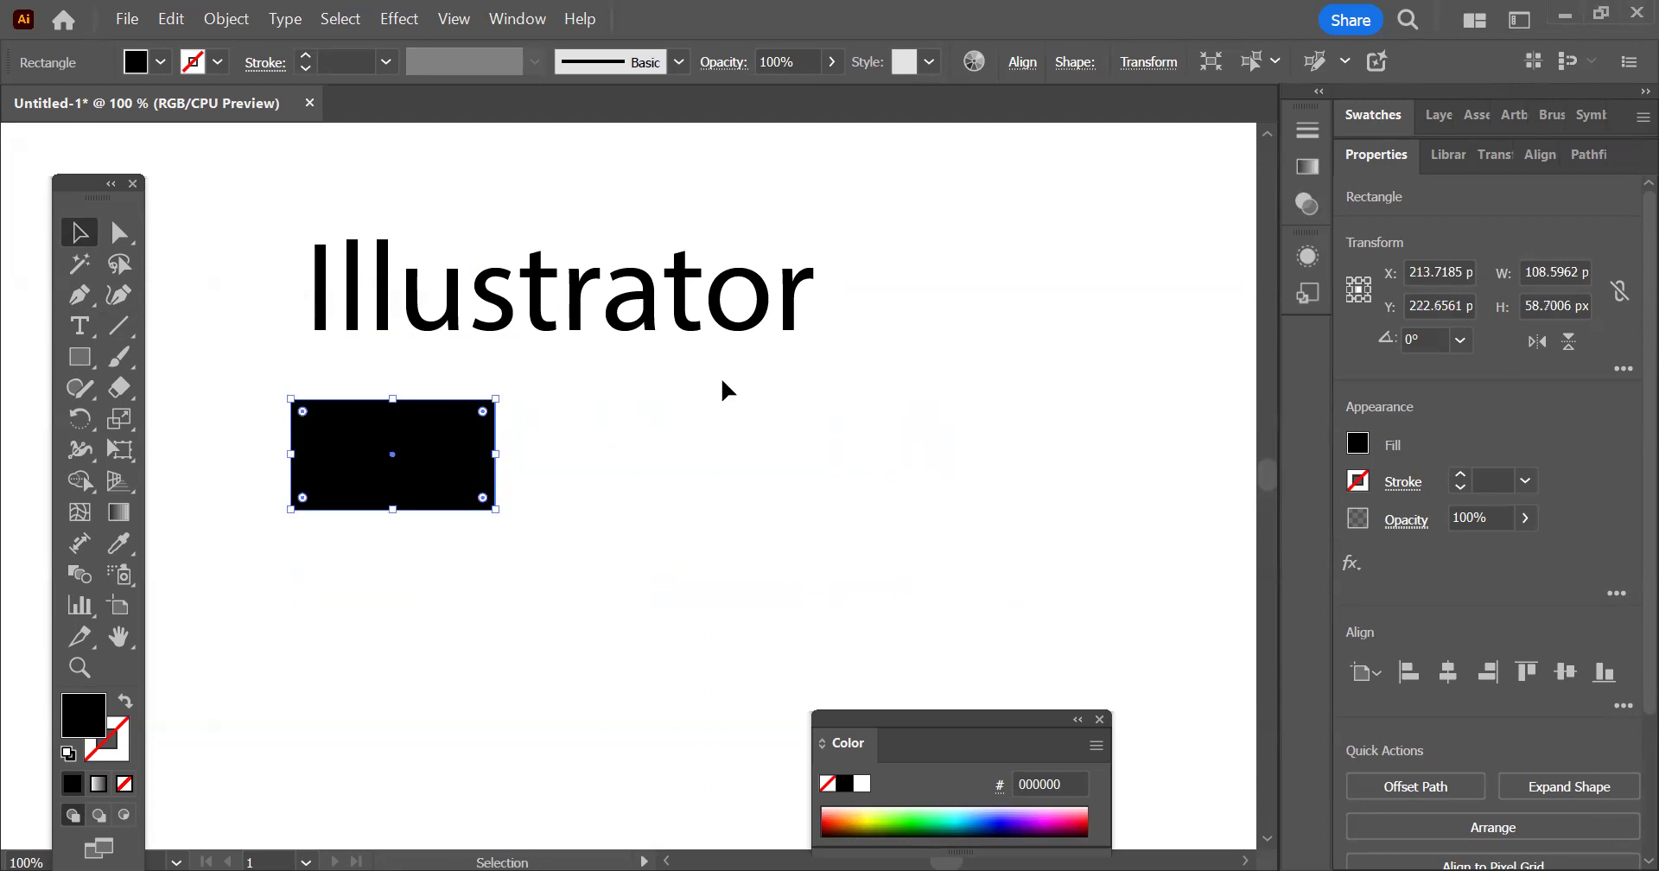
click(715, 378)
Add an area text frame with the placeholder text beside the rectangle and resize the frame to about 208 by 115 px
click(82, 325)
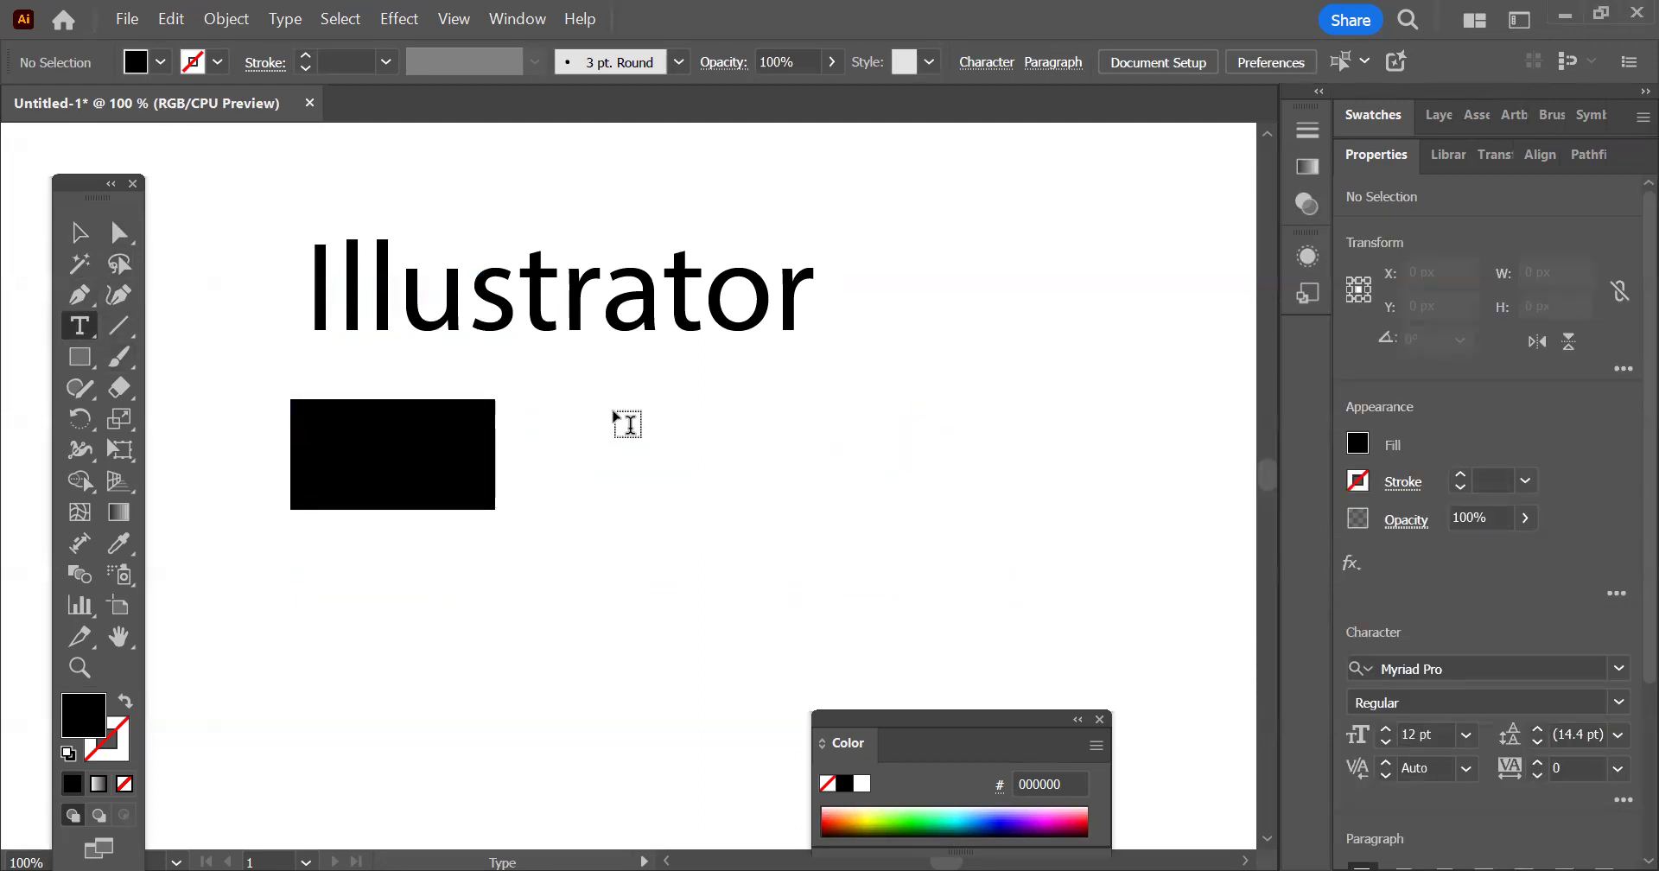
drag(571, 404, 866, 603)
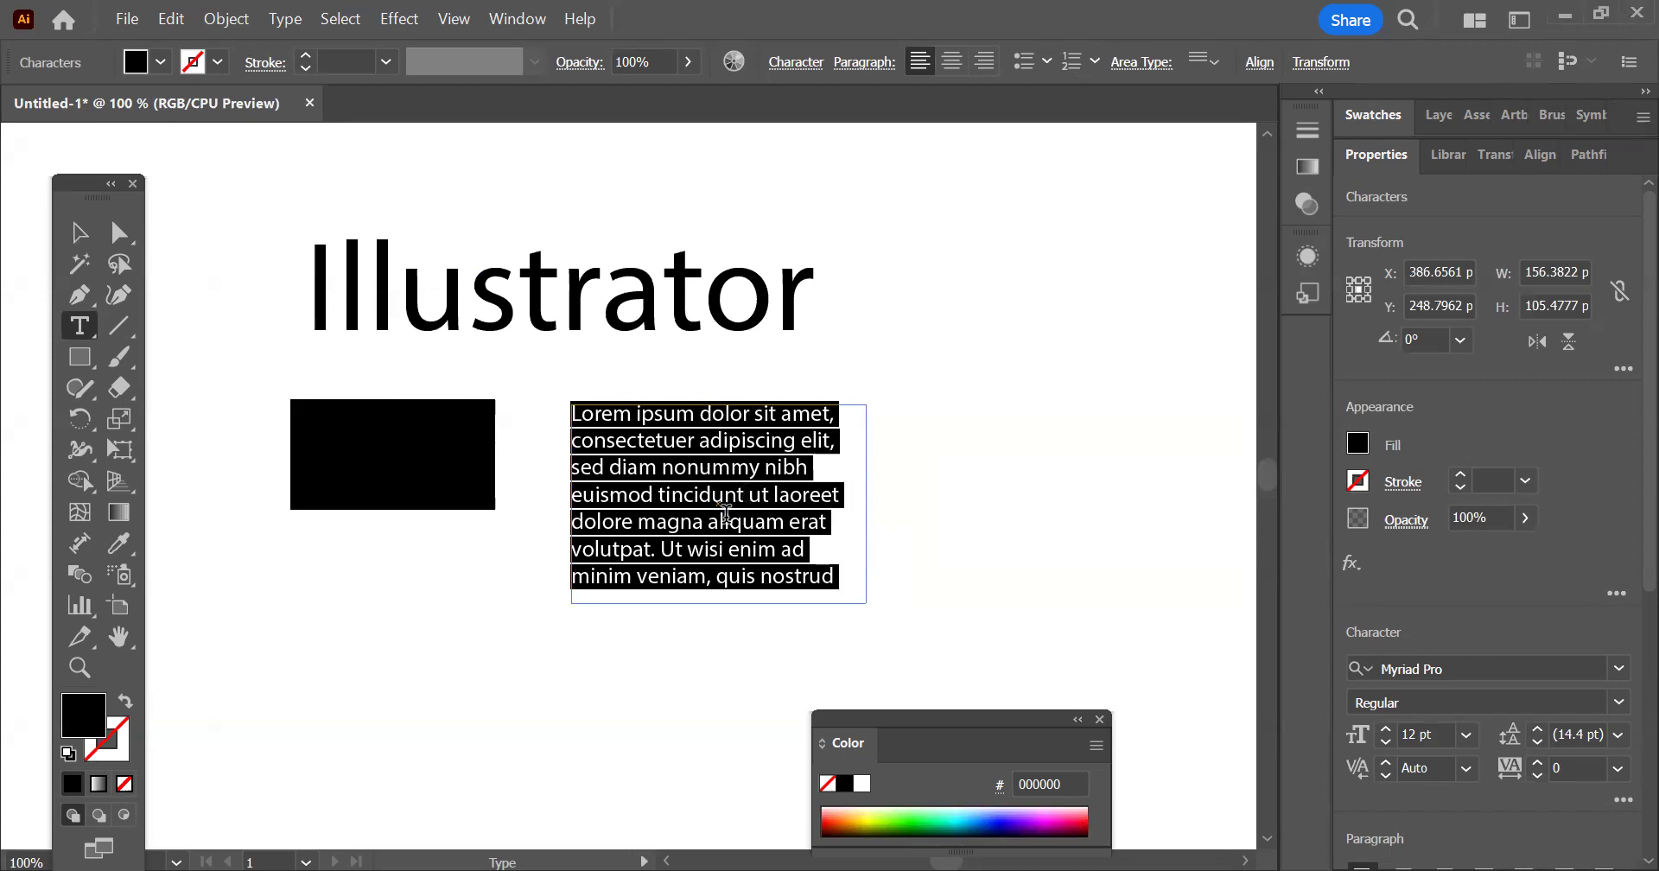
click(772, 470)
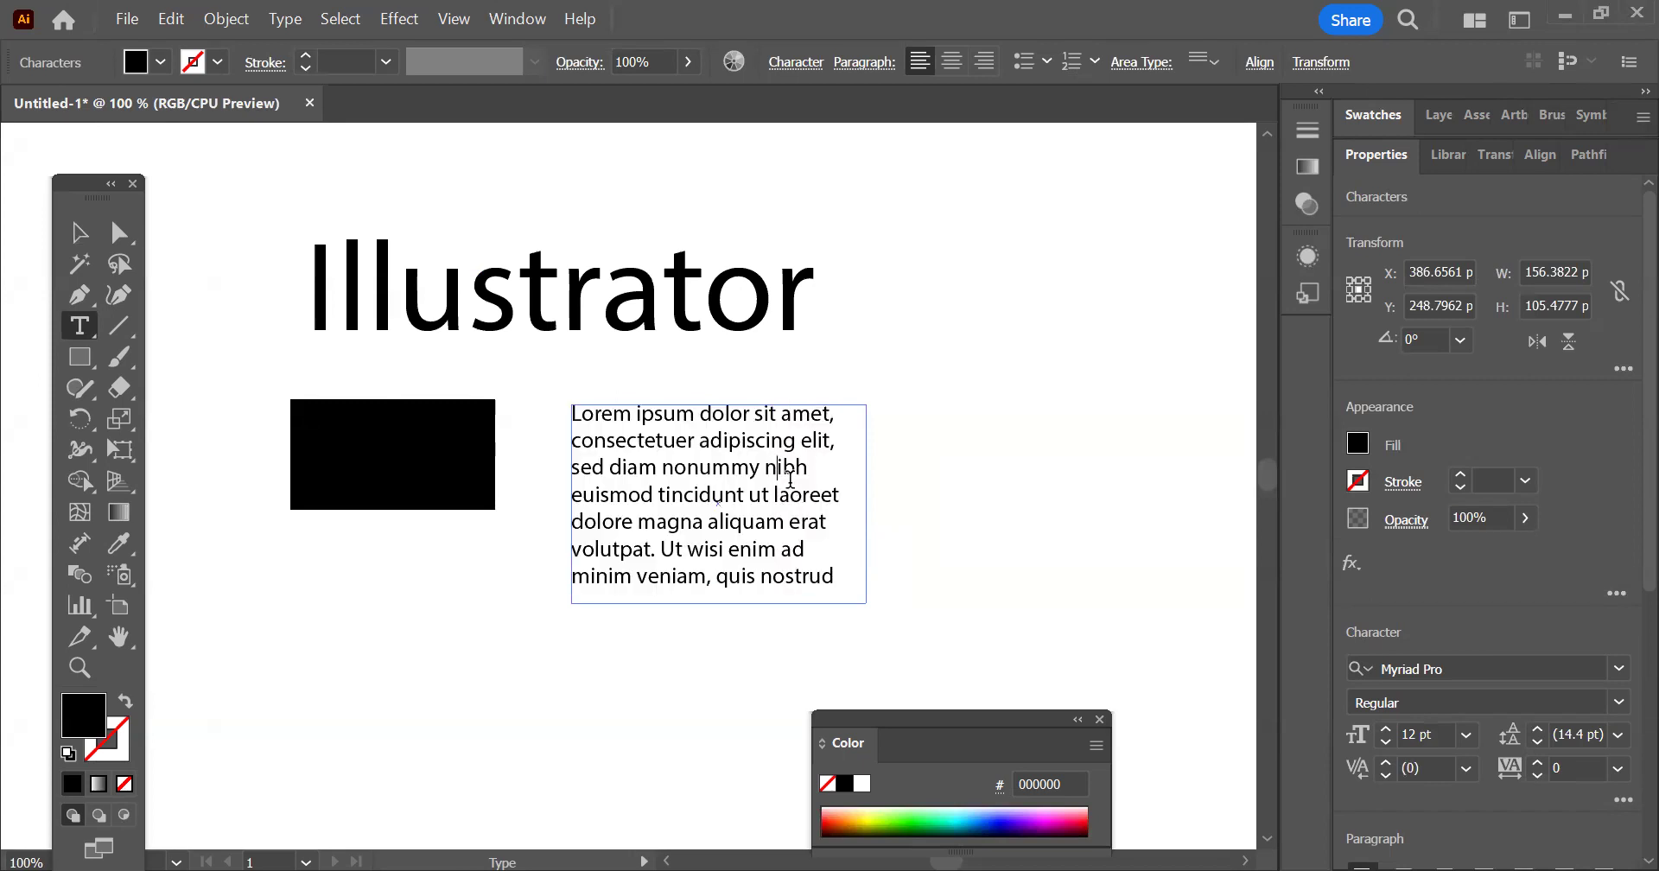
click(78, 231)
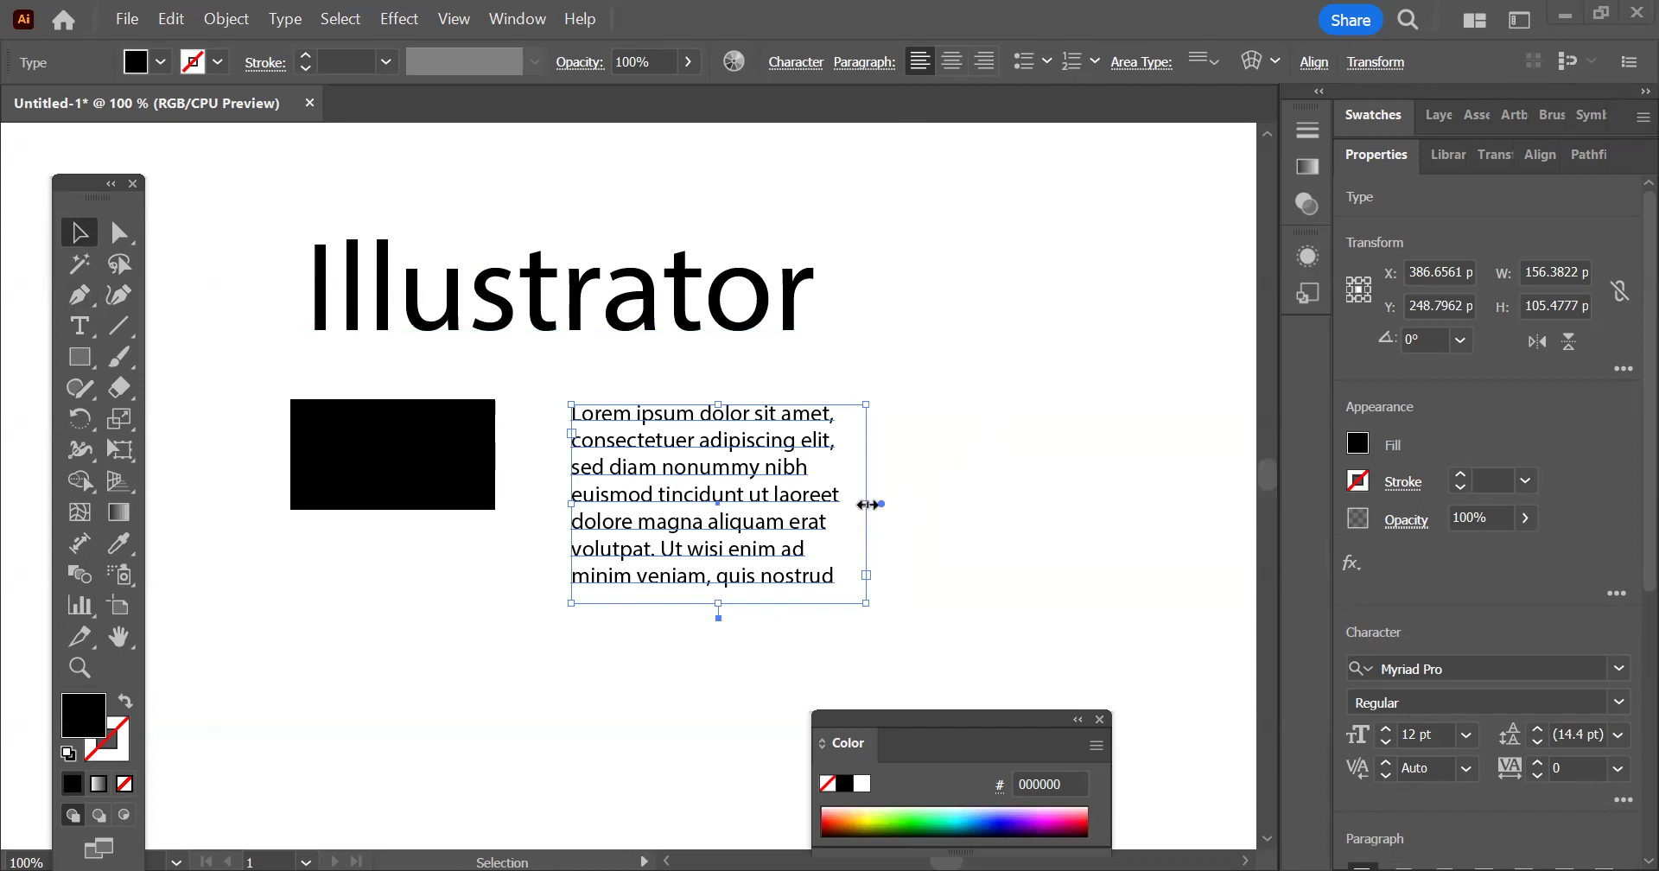
drag(869, 506, 1057, 490)
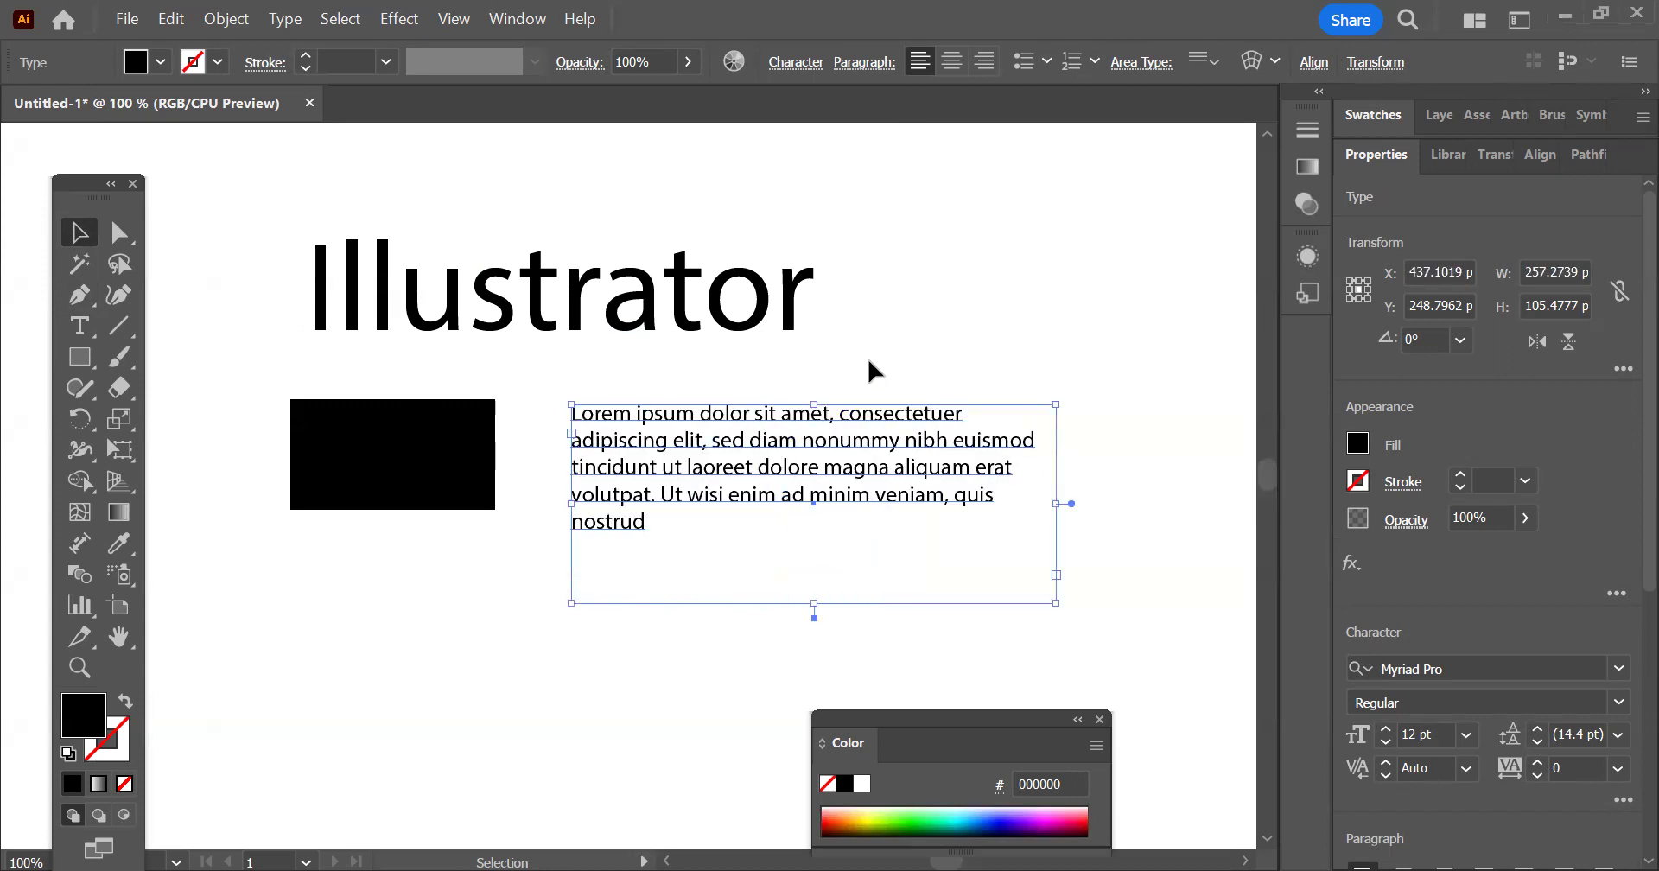
drag(1057, 604, 963, 620)
Scale the "Illustrator" heading to about 365 px wide and enlarge the paragraph's text frame to about 333 by 137 px
click(806, 287)
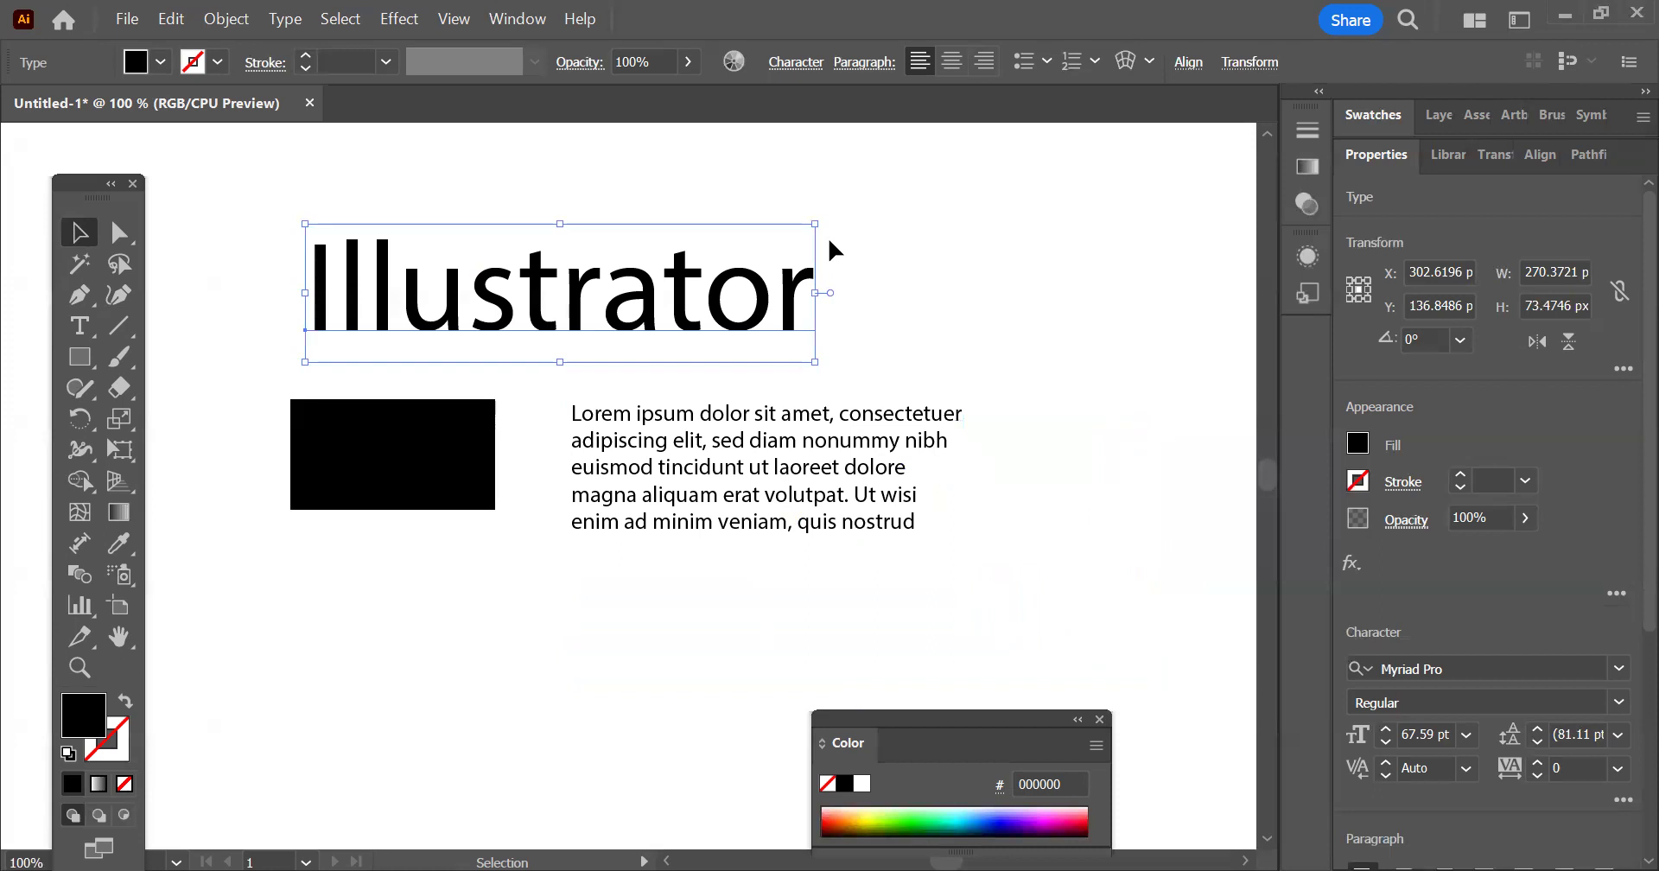
drag(821, 223, 996, 162)
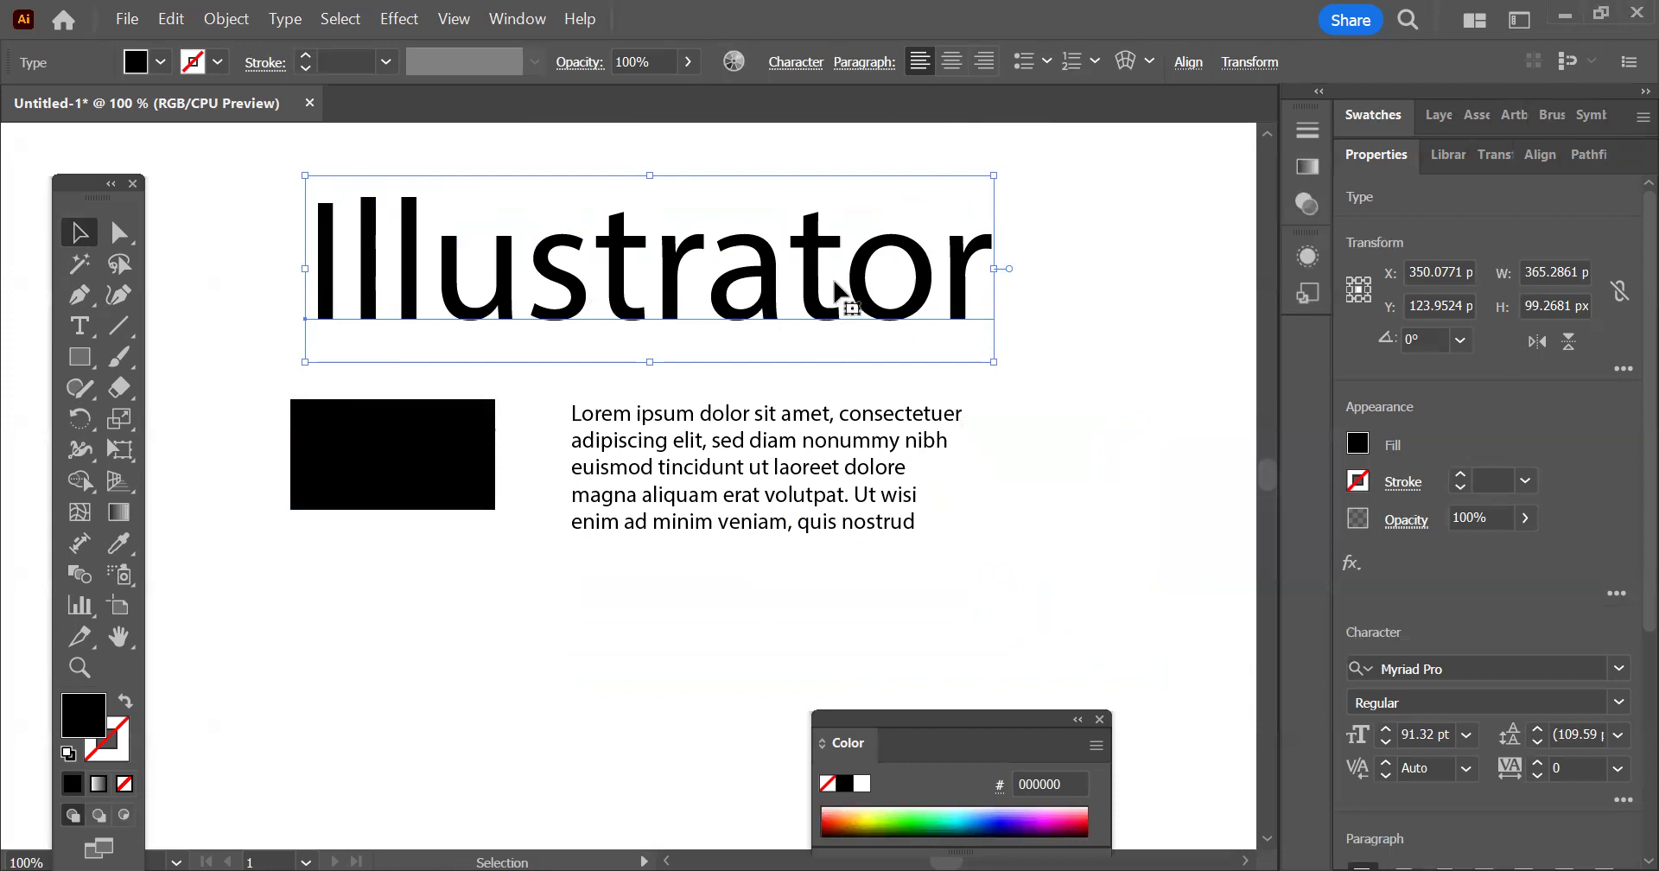
click(741, 523)
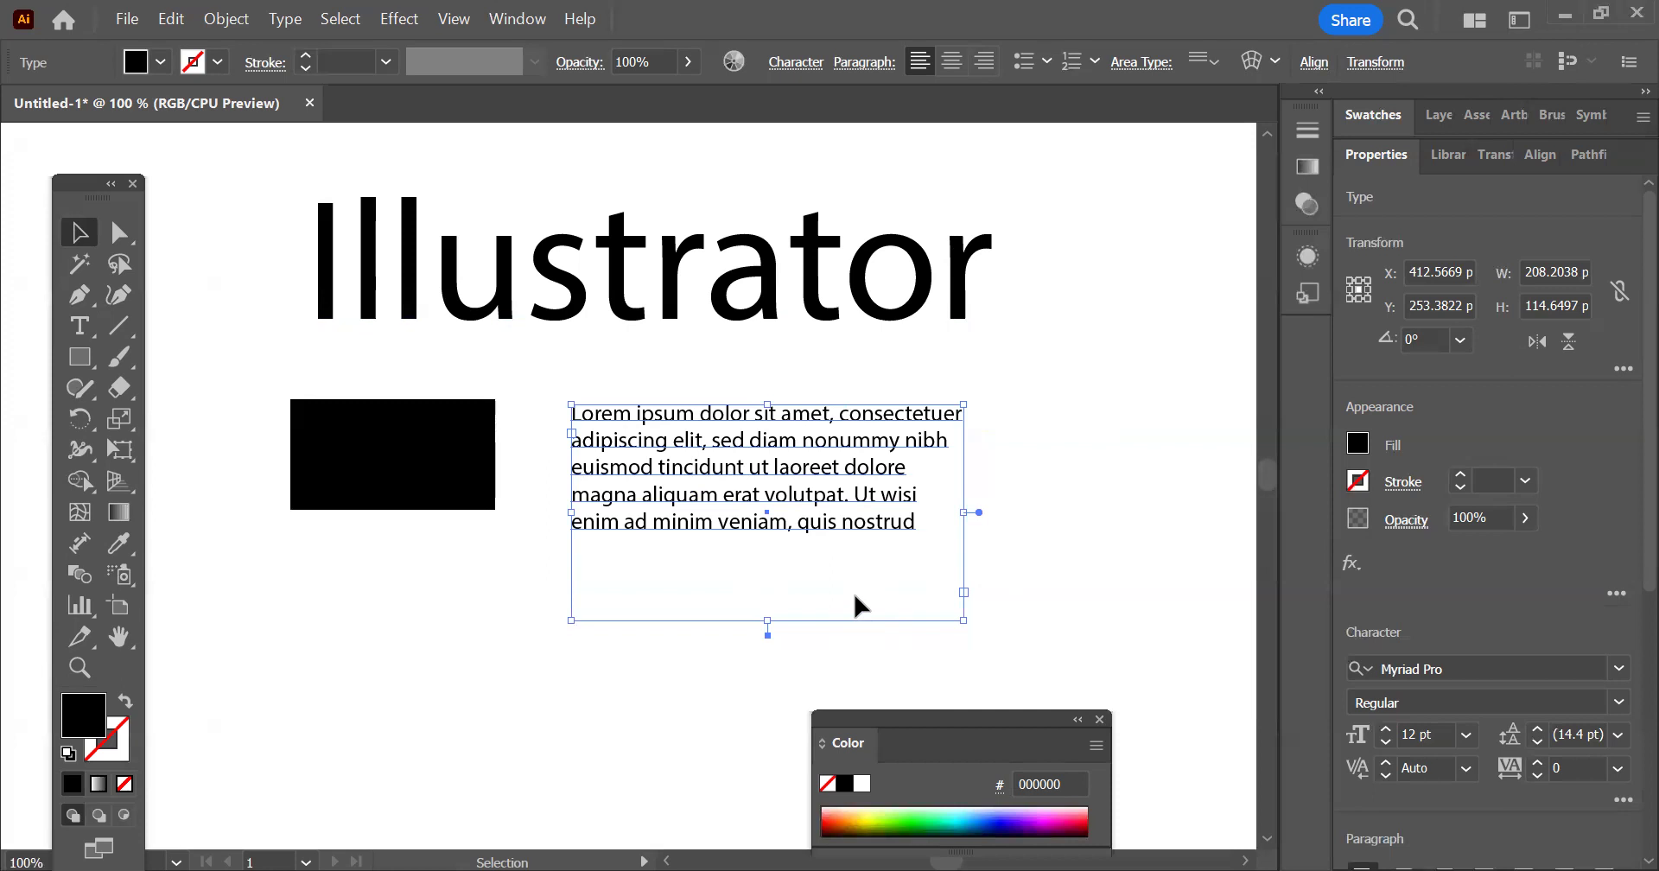
drag(964, 620, 1198, 662)
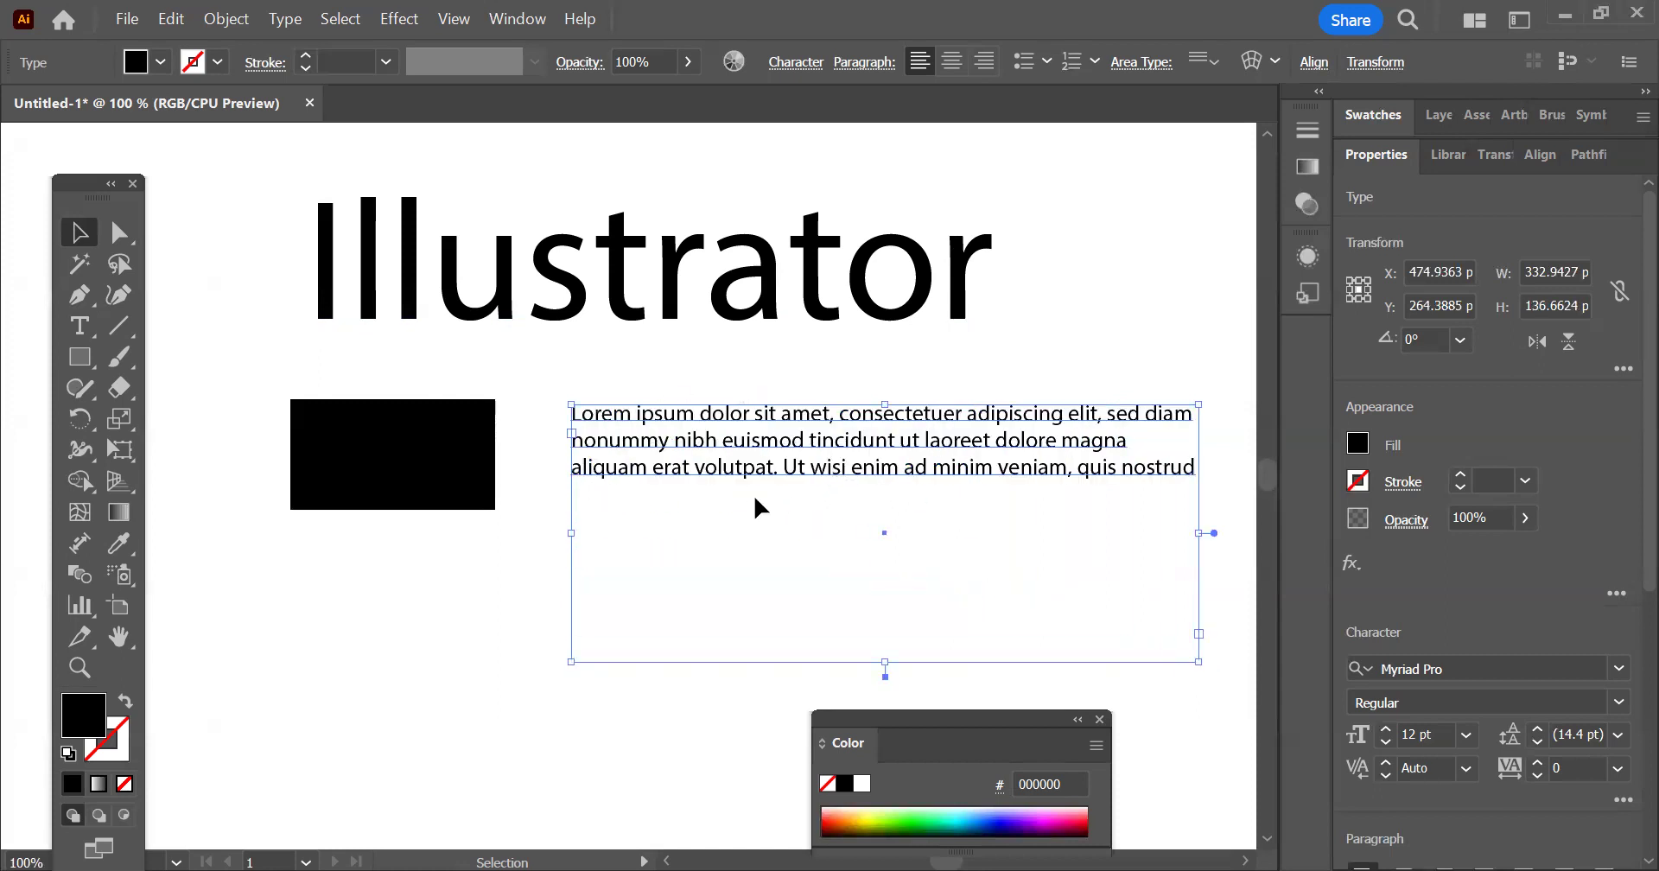
Set the font size of "Lorem ipsum dolor sit amet" in the paragraph to 21 pt
double_click(763, 435)
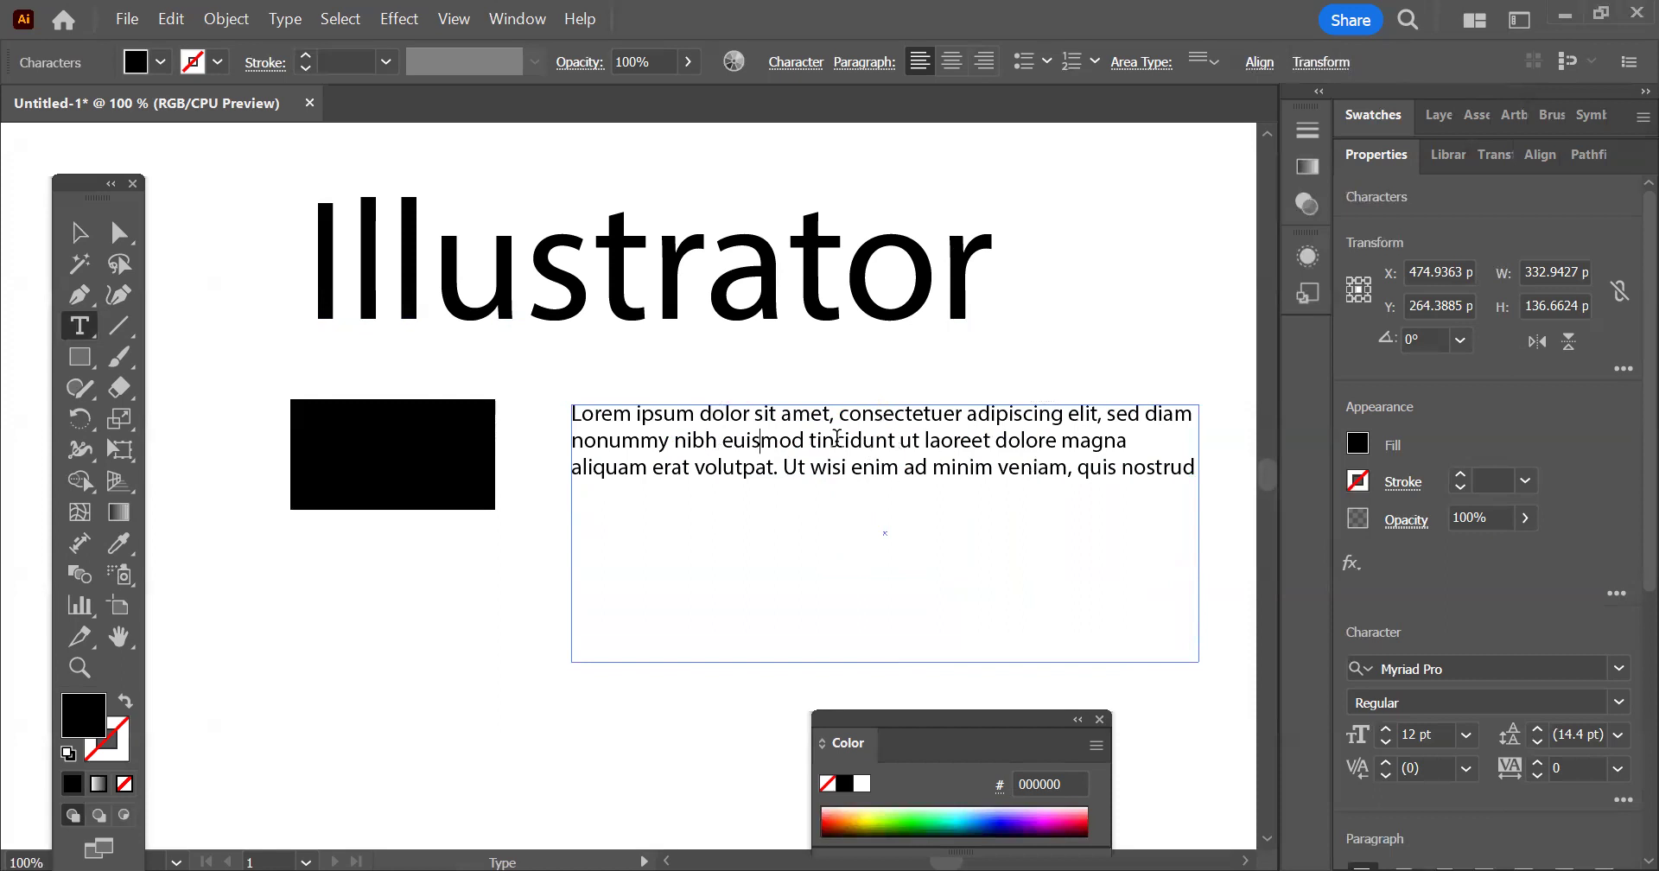
drag(828, 419, 485, 417)
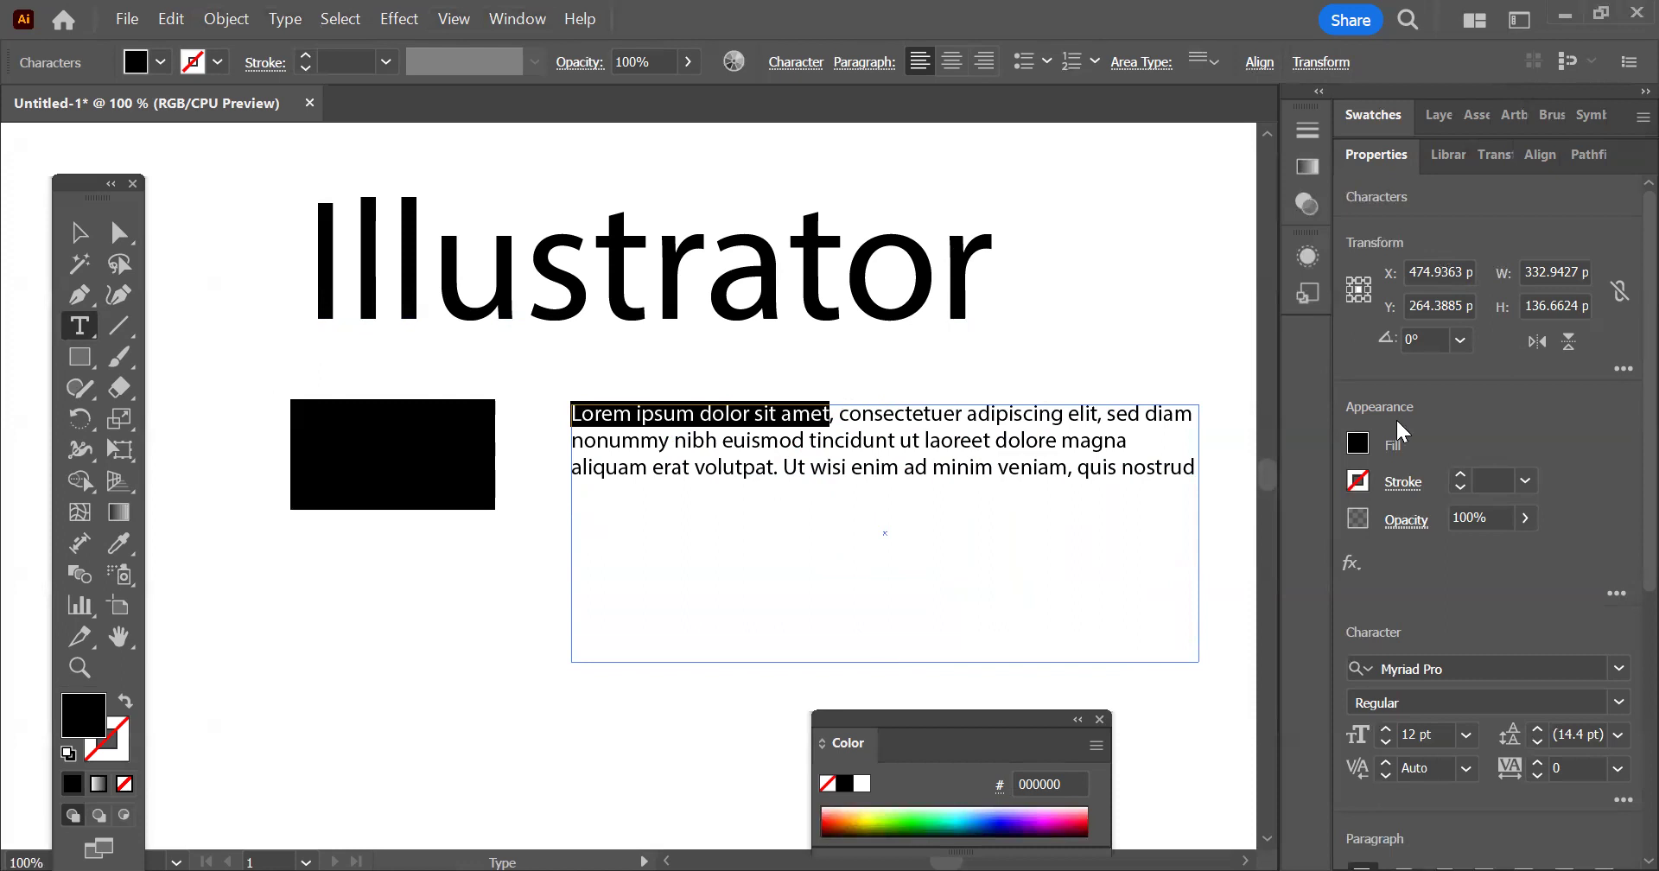
click(797, 64)
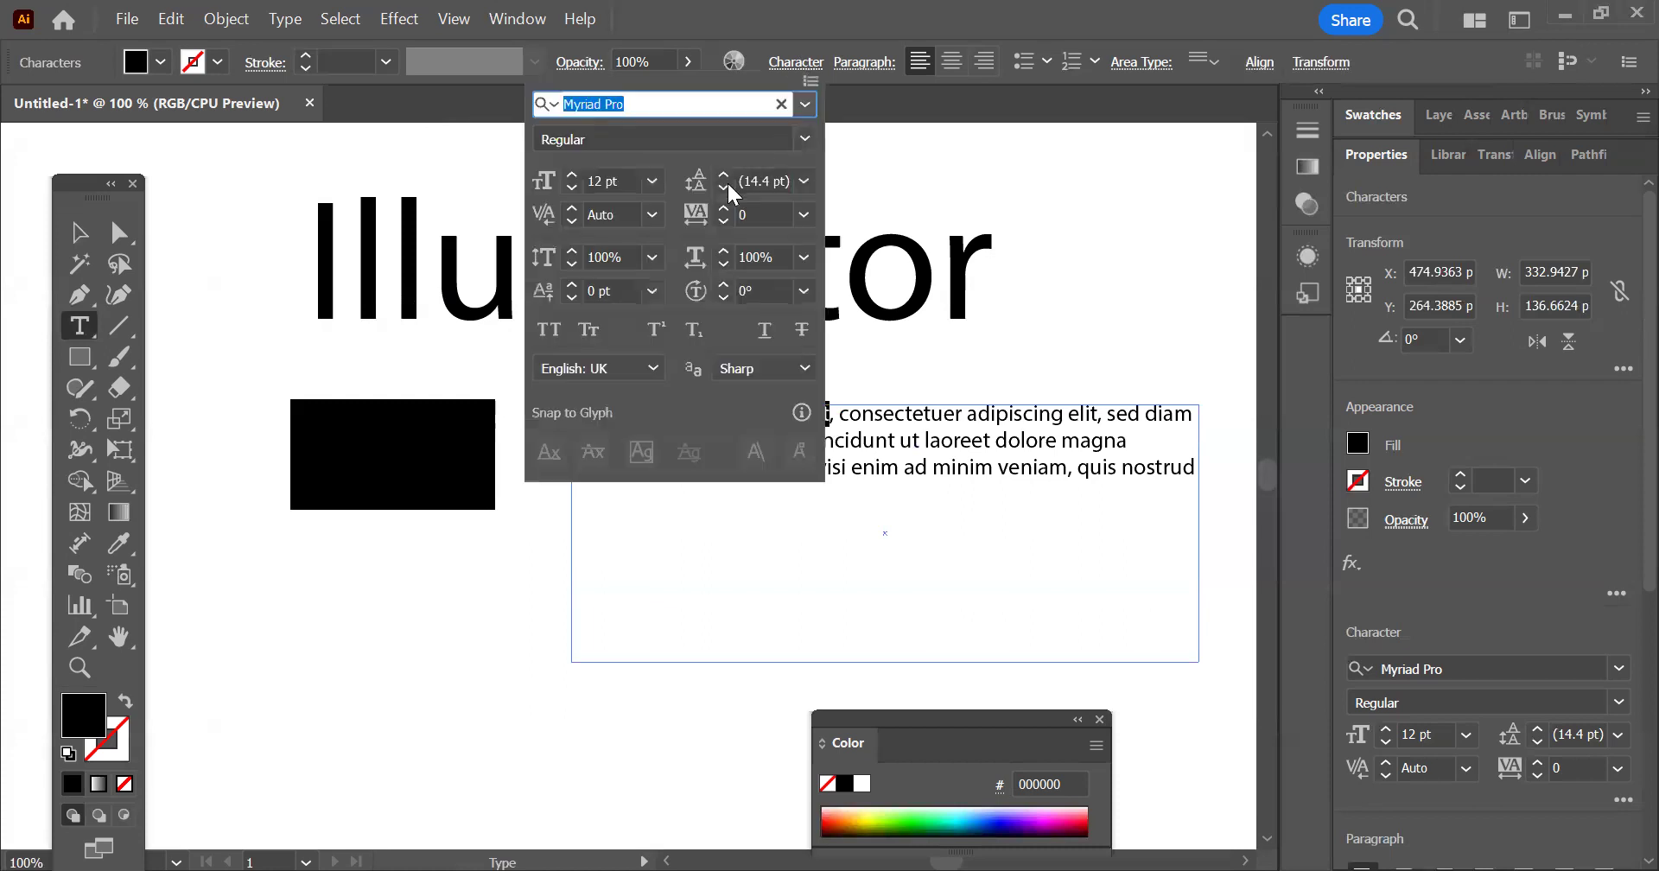
click(572, 175)
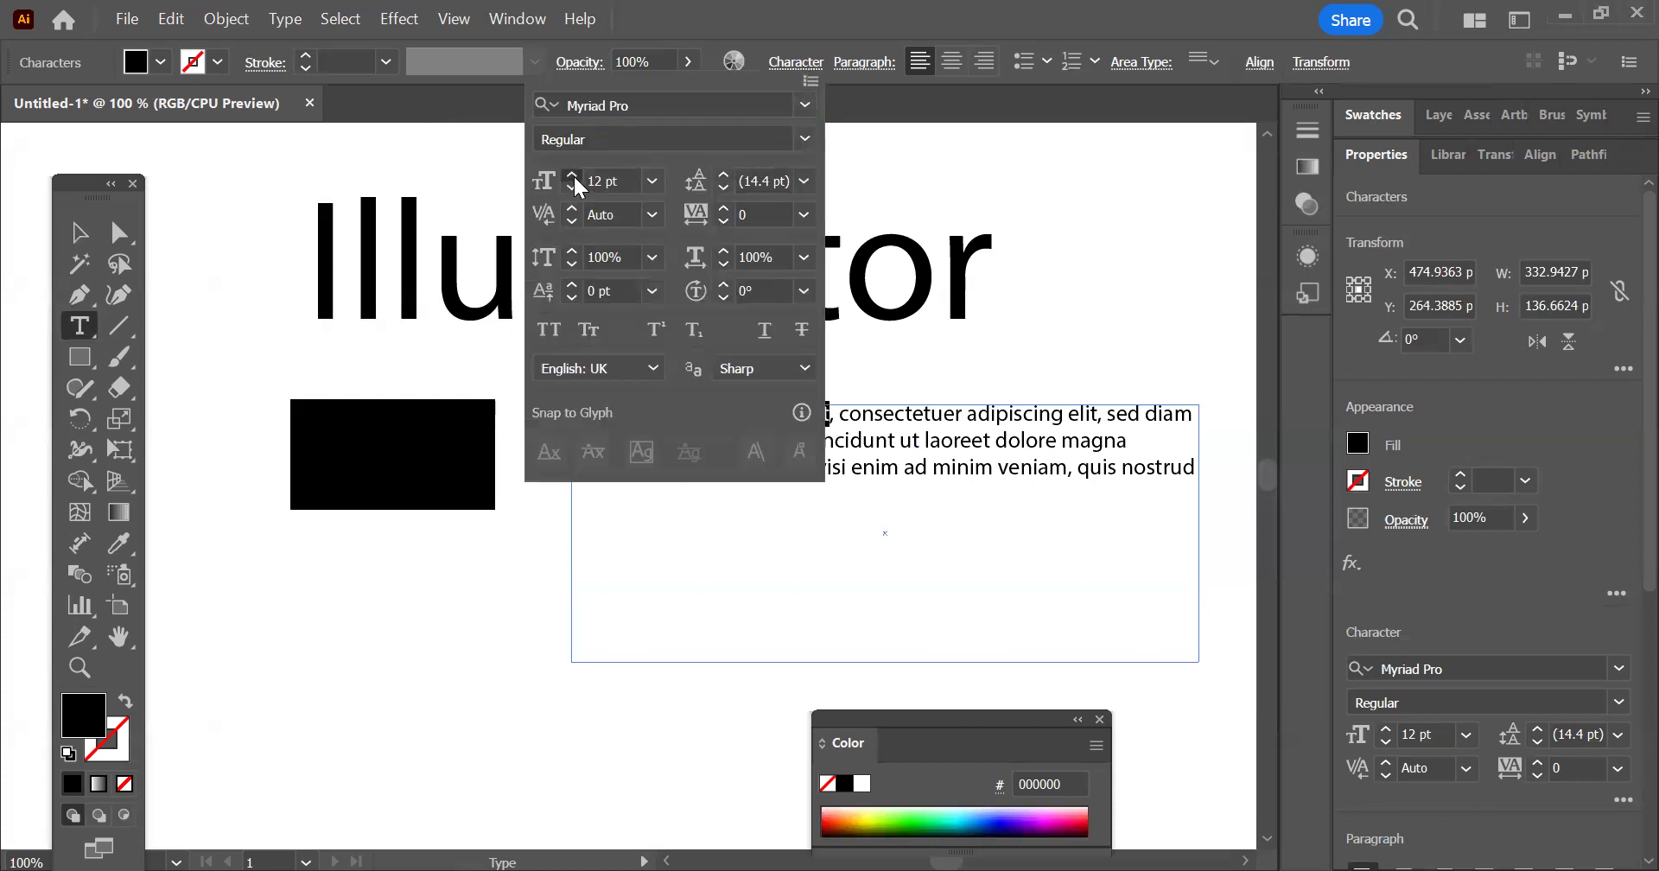
click(572, 176)
click(572, 175)
click(572, 176)
click(572, 175)
click(573, 173)
click(573, 174)
click(573, 174)
click(573, 174)
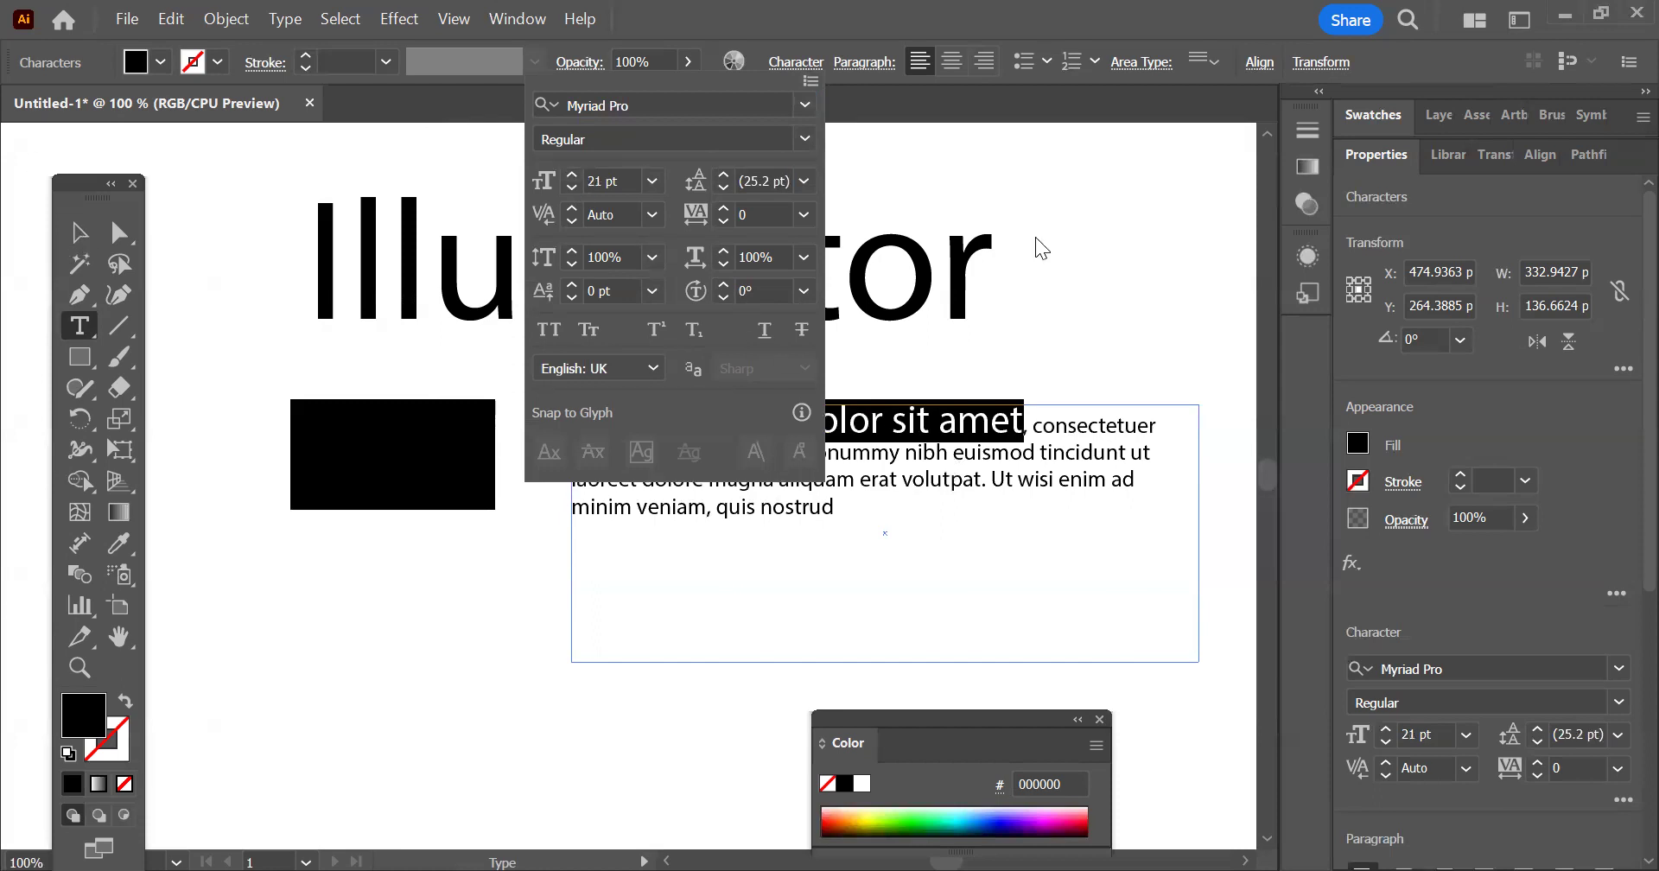
Apply a stroke in the R=158 G=0 B=93 swatch to the "Illustrator" heading
click(962, 261)
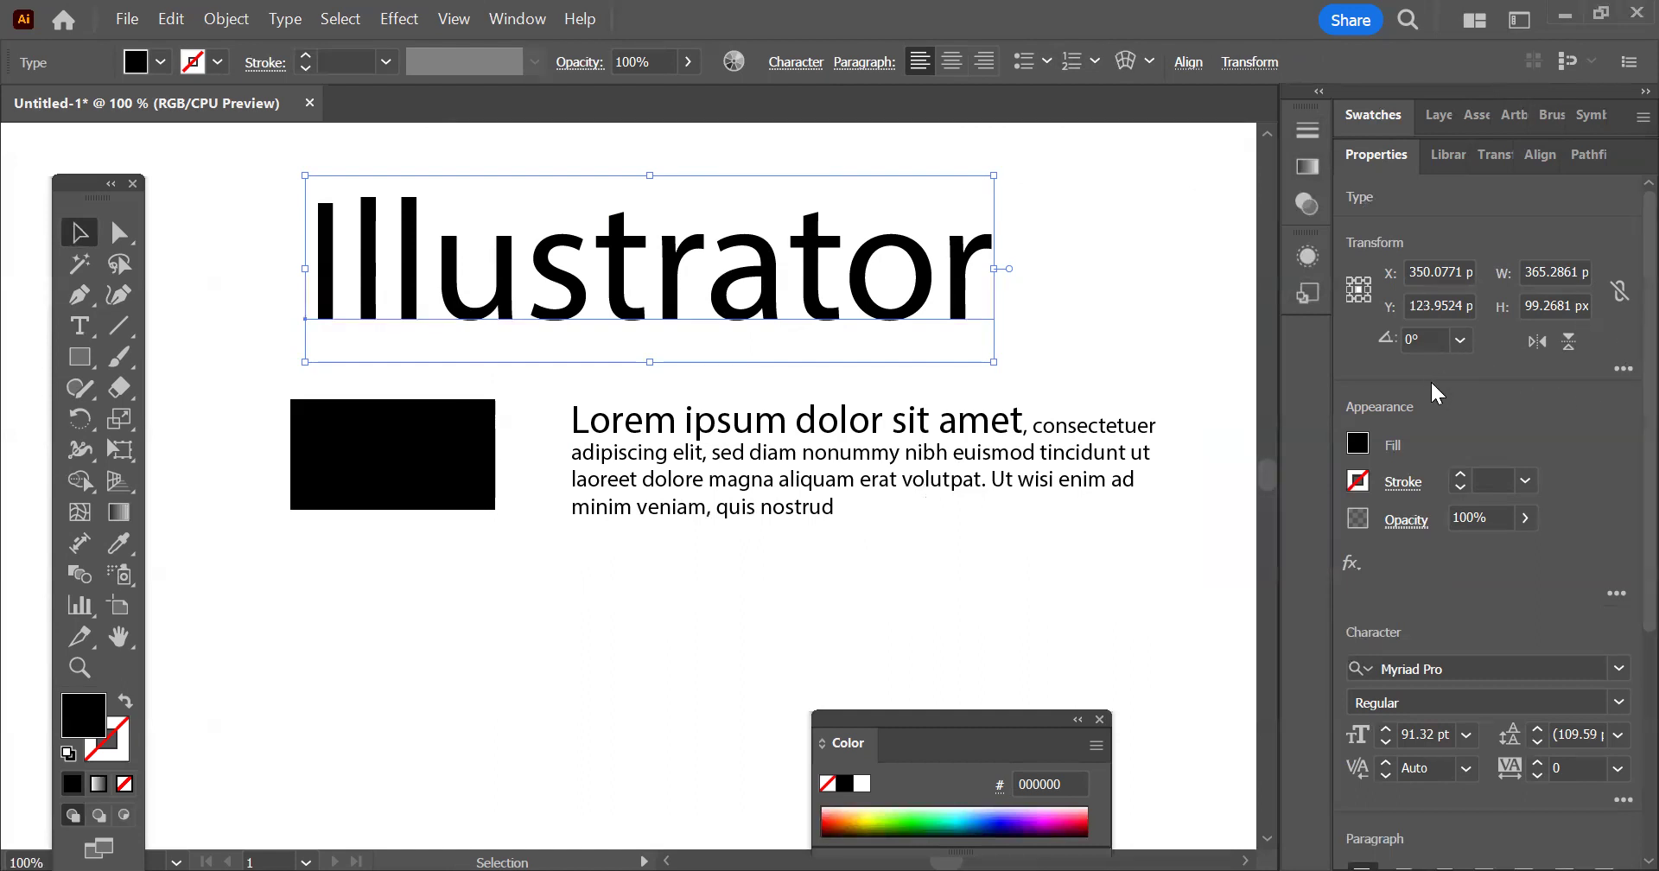
scroll(1433, 366, down, 5)
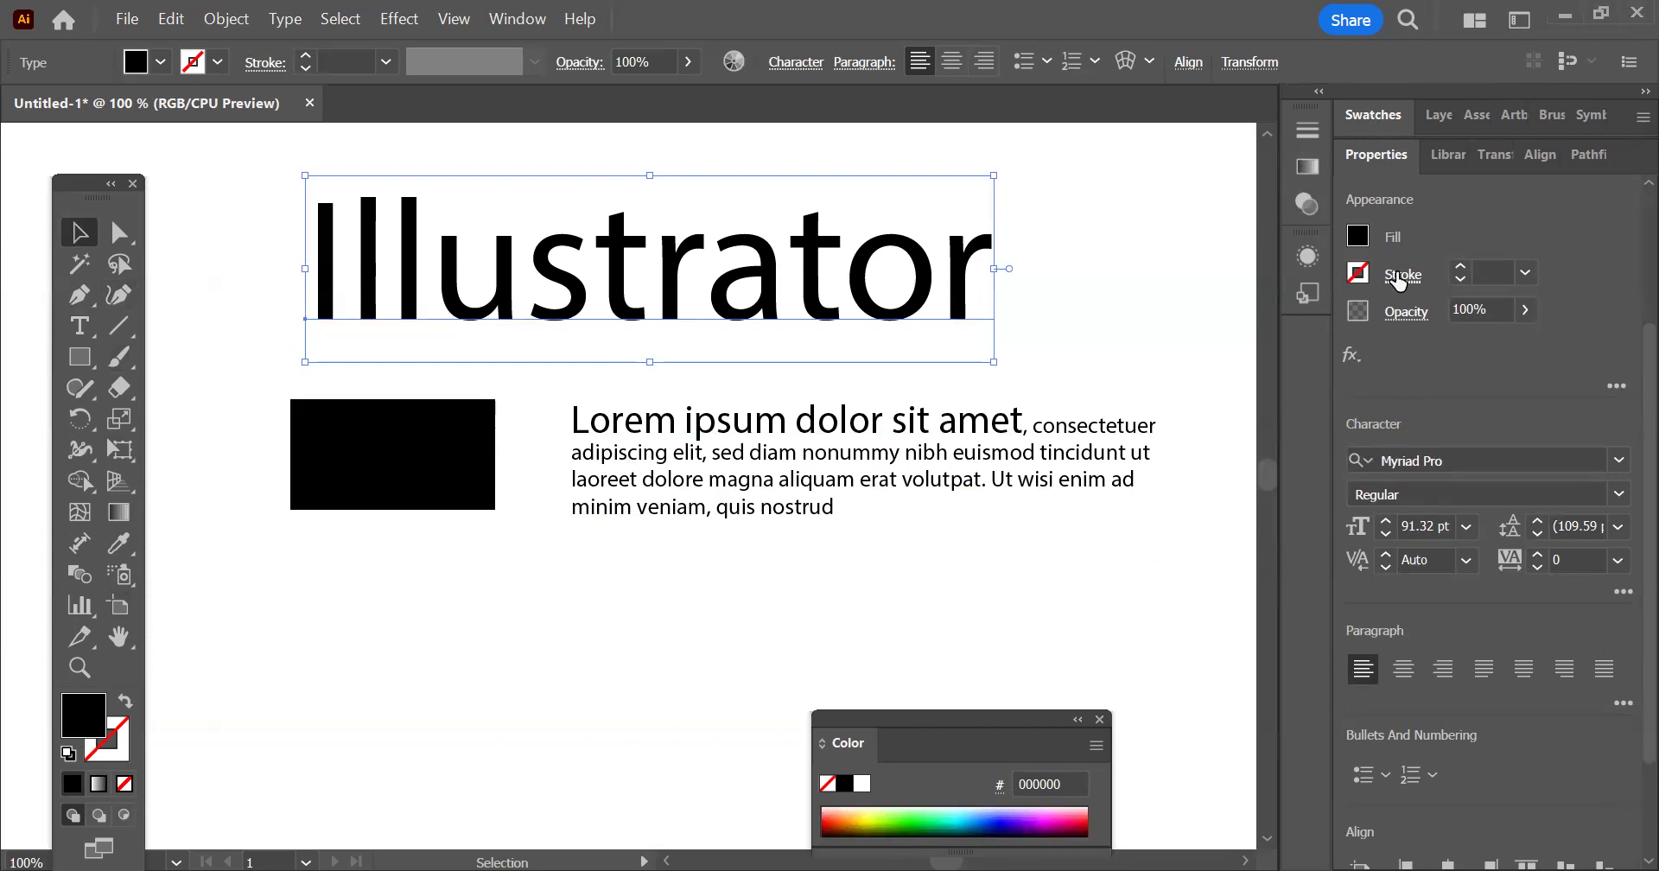
click(218, 62)
click(275, 179)
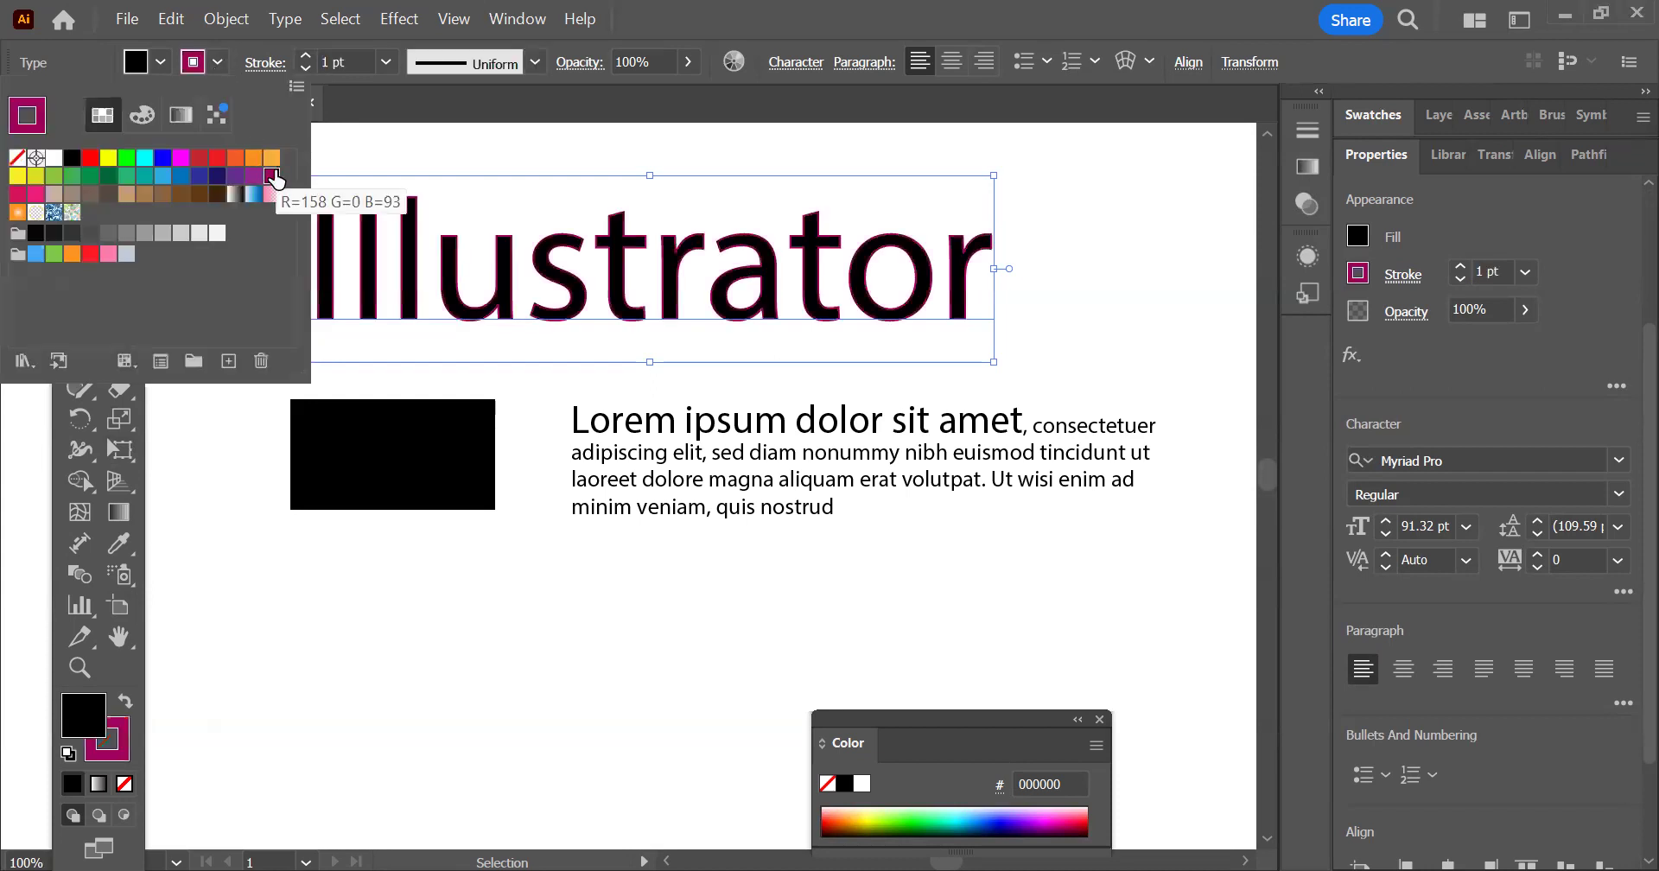
Try the "Illustrator" heading at 66% opacity and restore it to 100%
click(1526, 310)
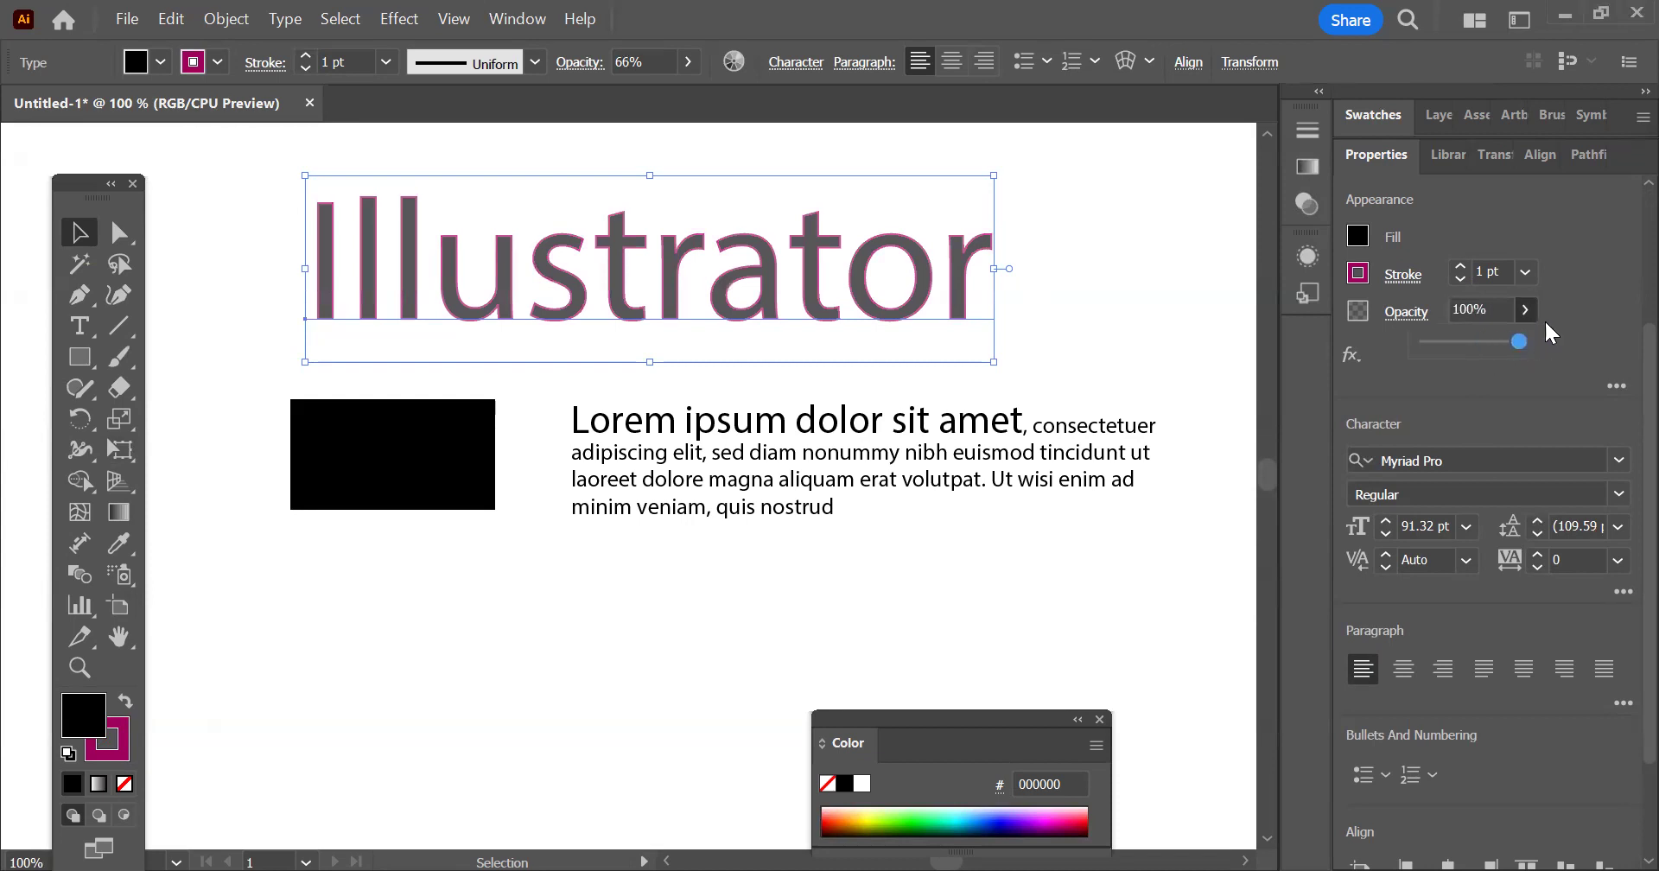
click(1591, 299)
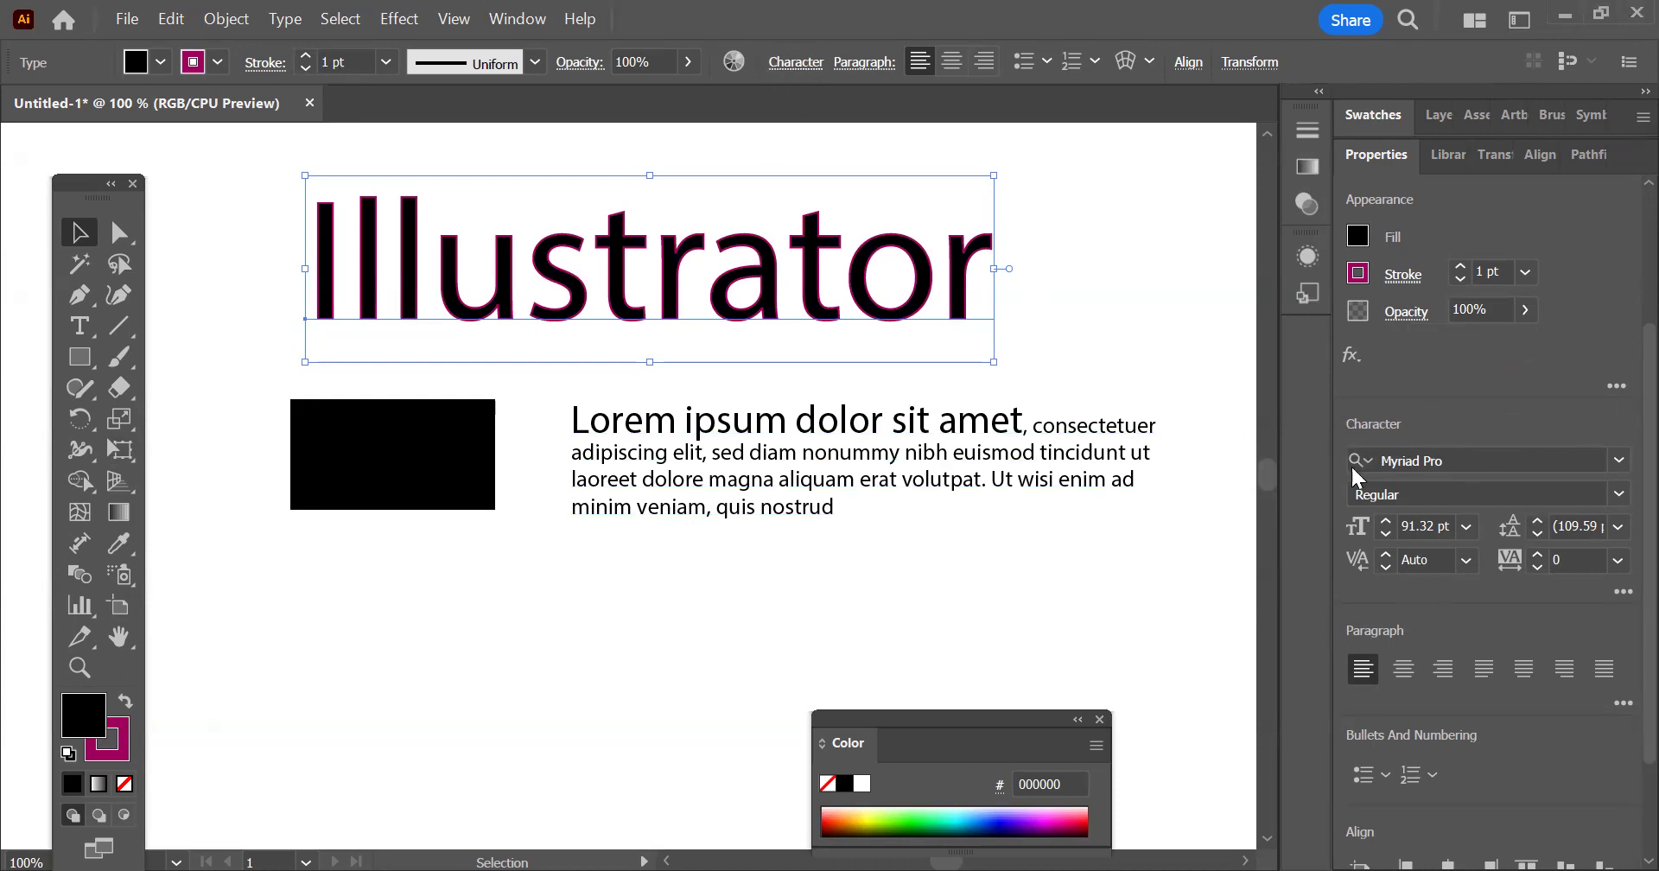
click(522, 25)
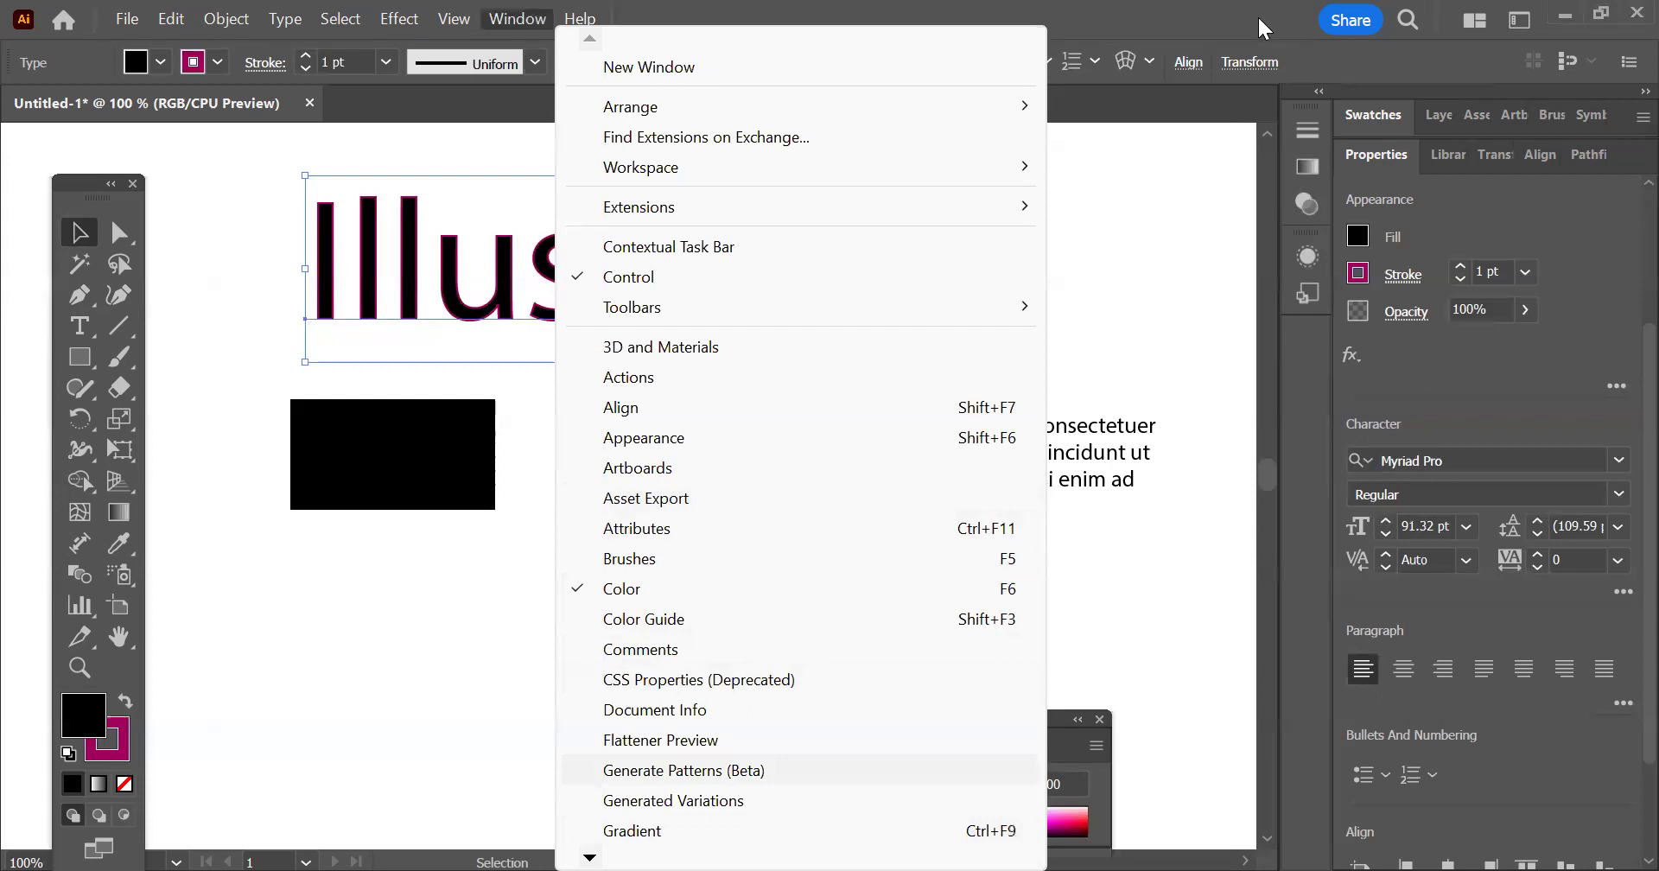
click(514, 21)
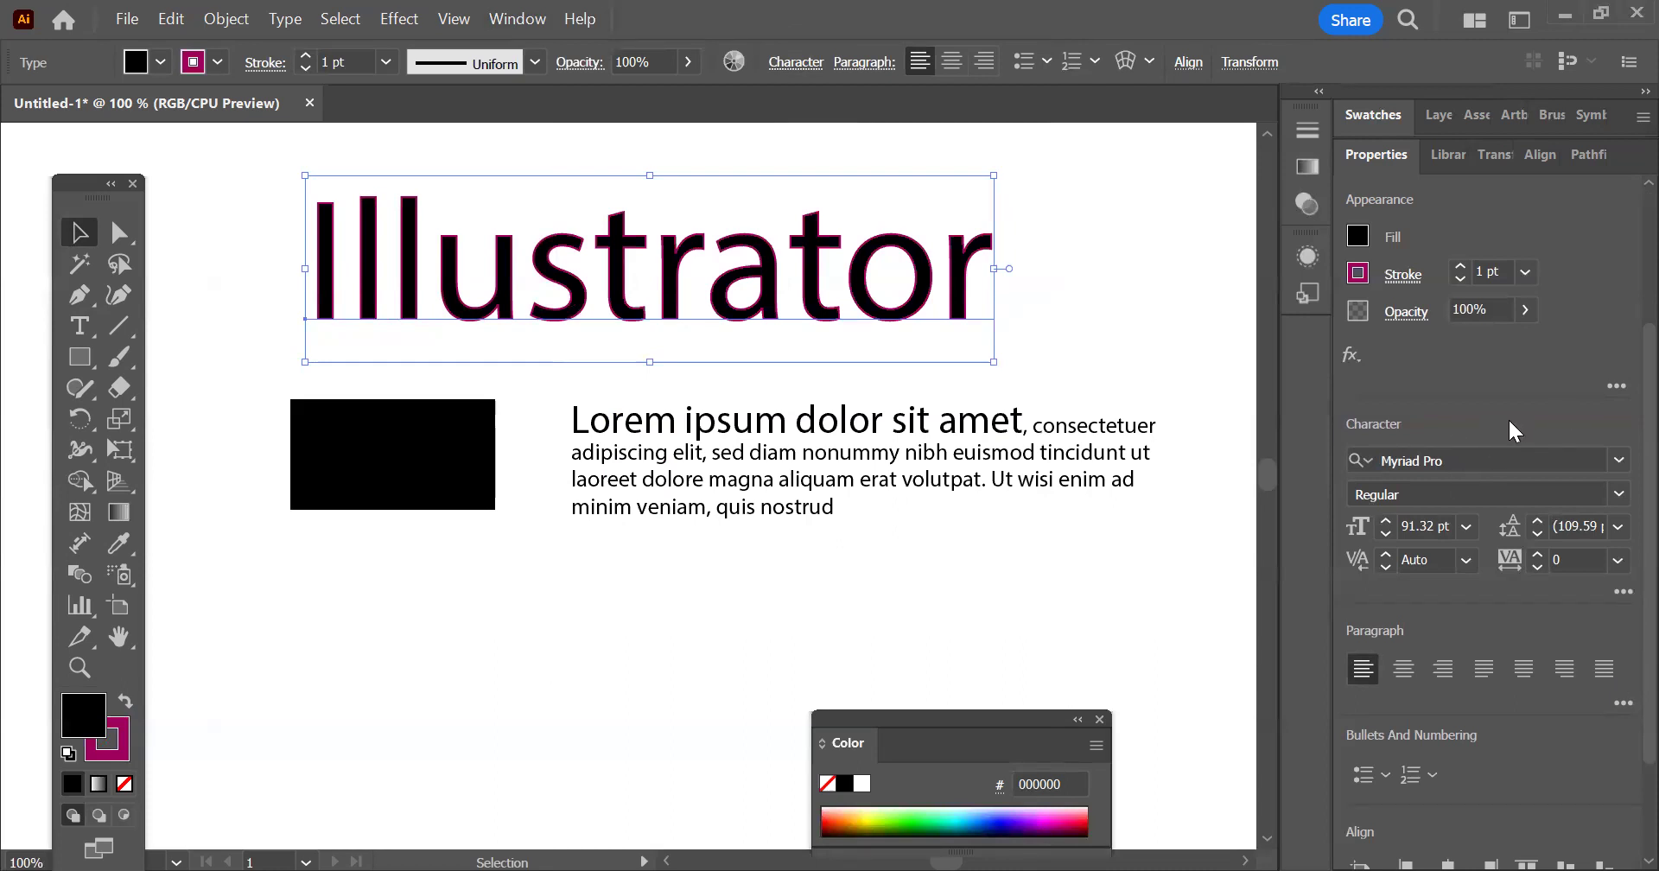
Set the font size of the "Illustrator" heading to 85 pt
scroll(1507, 418, down, 3)
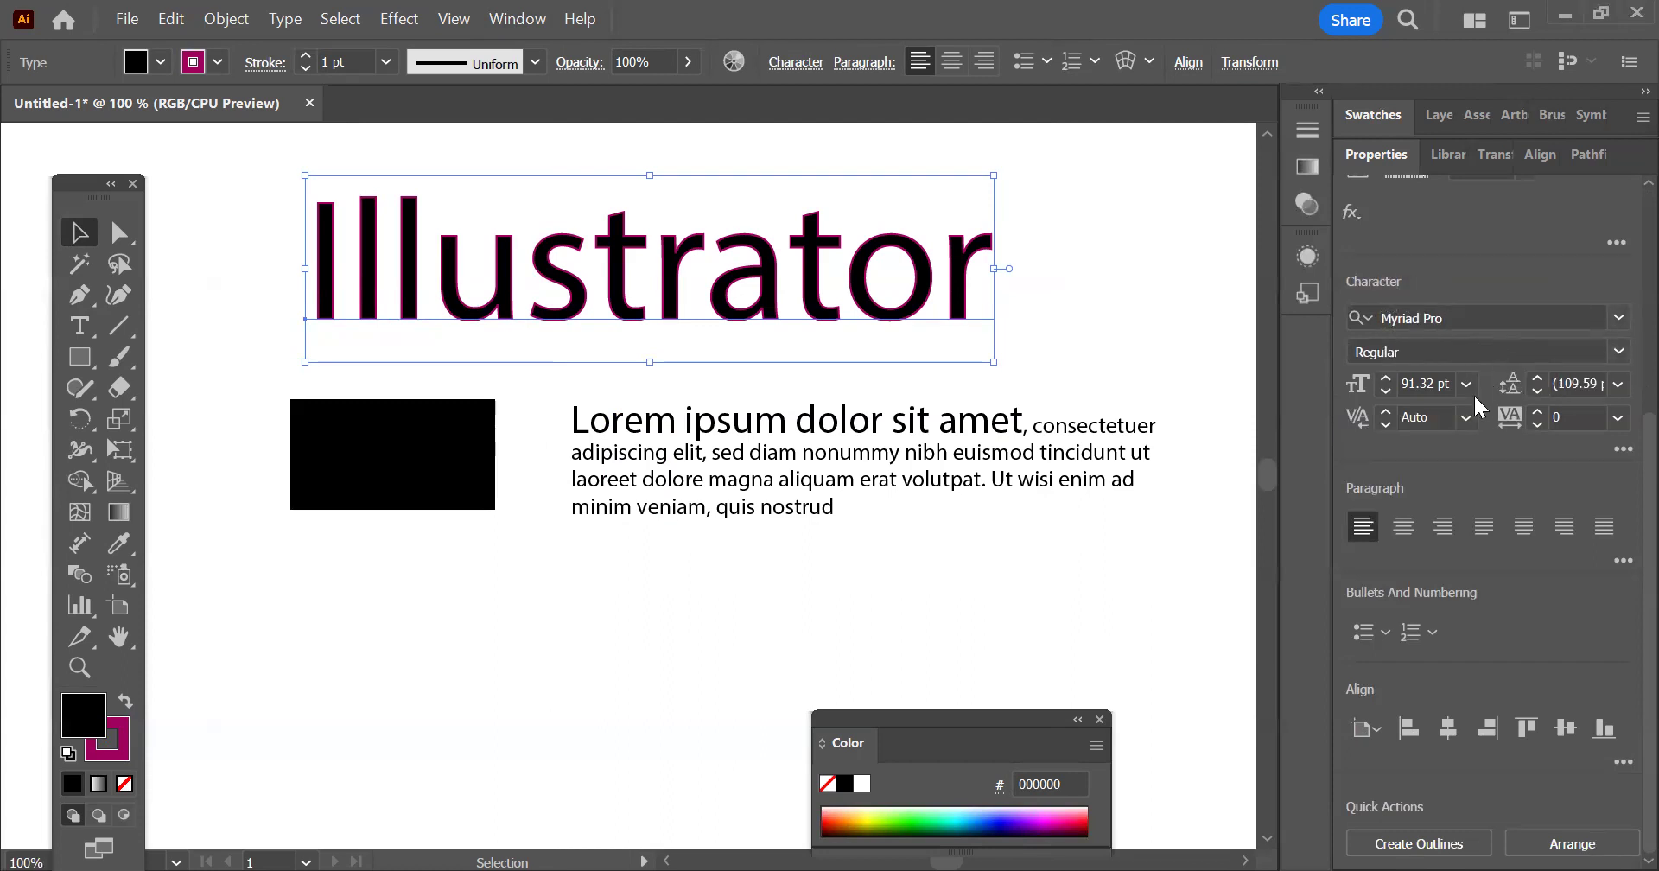
click(1619, 317)
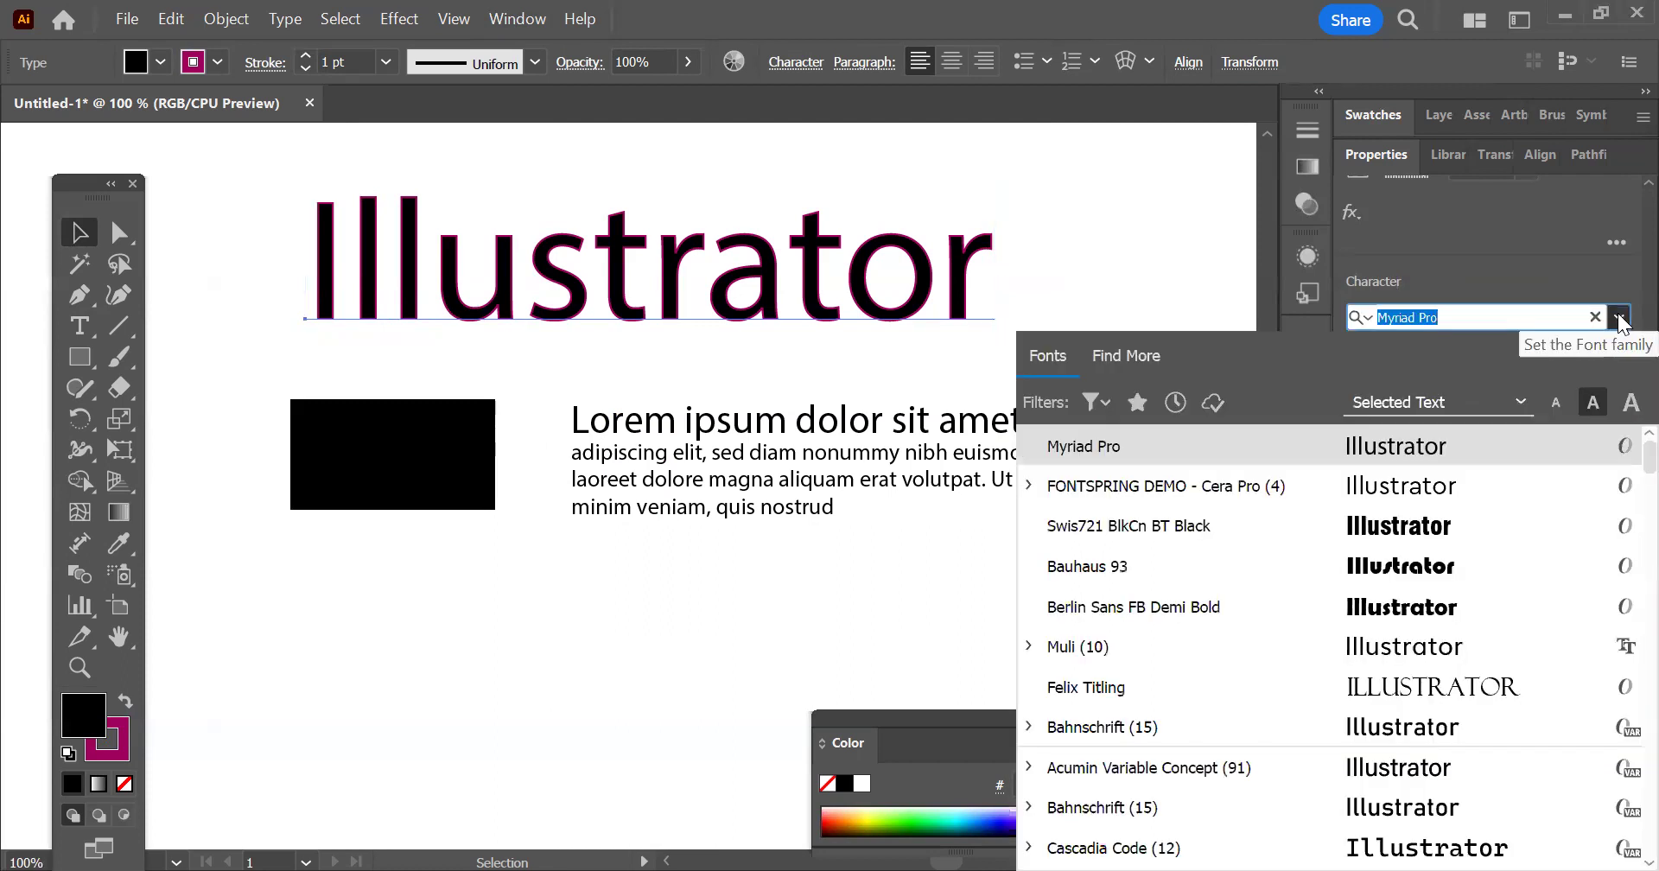
click(1620, 317)
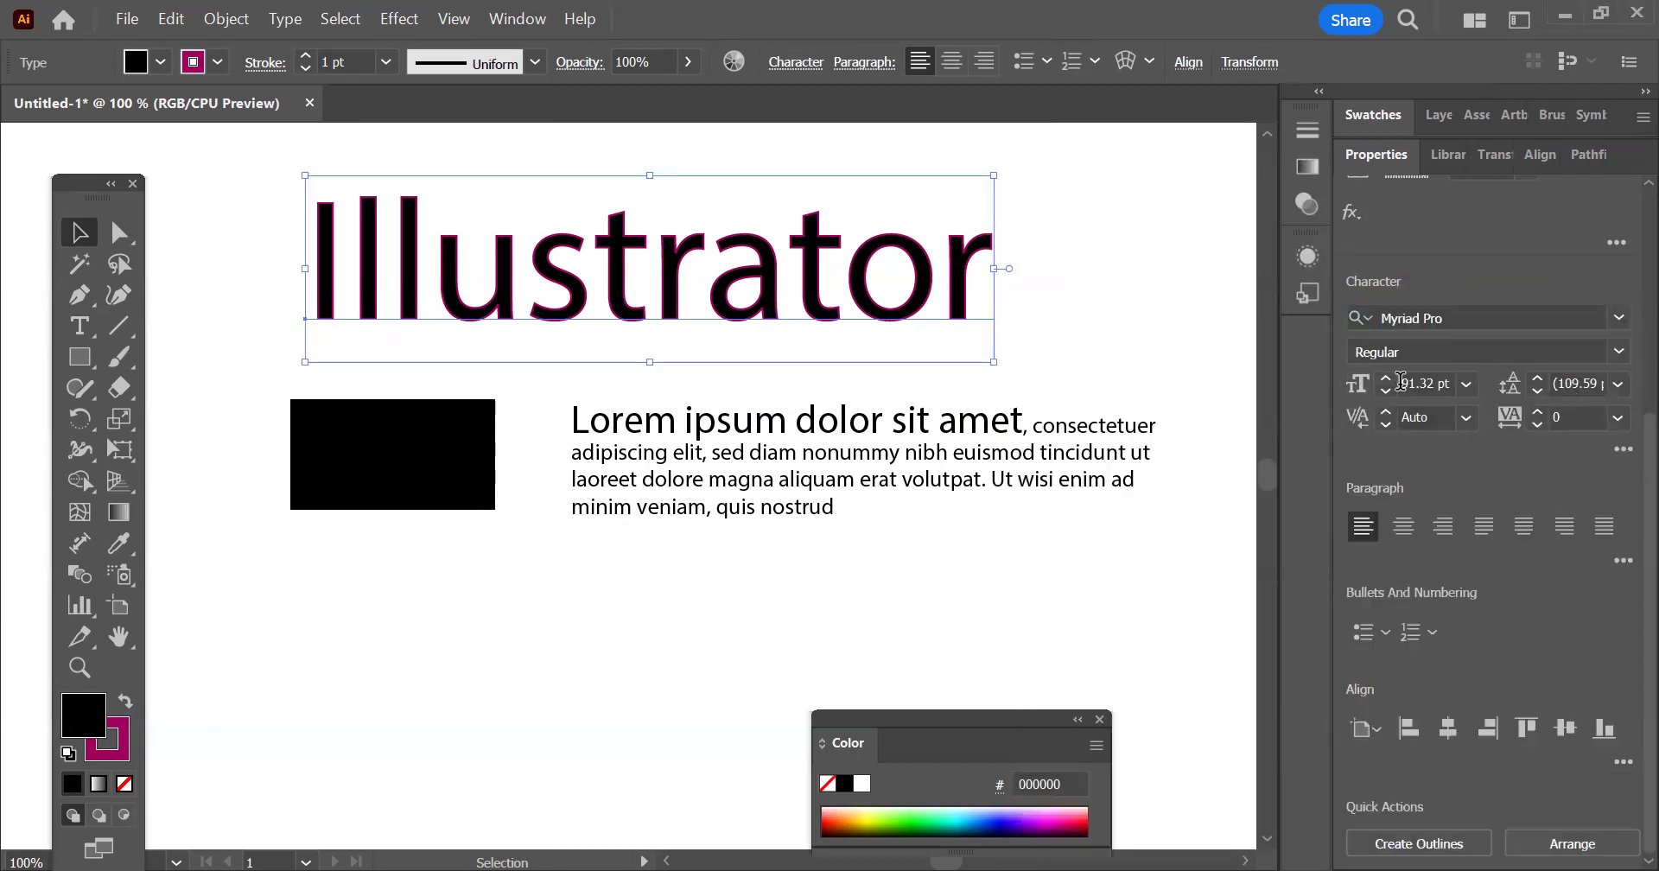
click(1388, 391)
click(1388, 391)
click(1387, 390)
click(1387, 390)
click(1387, 391)
click(1387, 390)
click(1387, 376)
click(1386, 376)
click(1386, 376)
click(1387, 376)
click(1387, 376)
click(1387, 376)
click(1386, 376)
click(1386, 376)
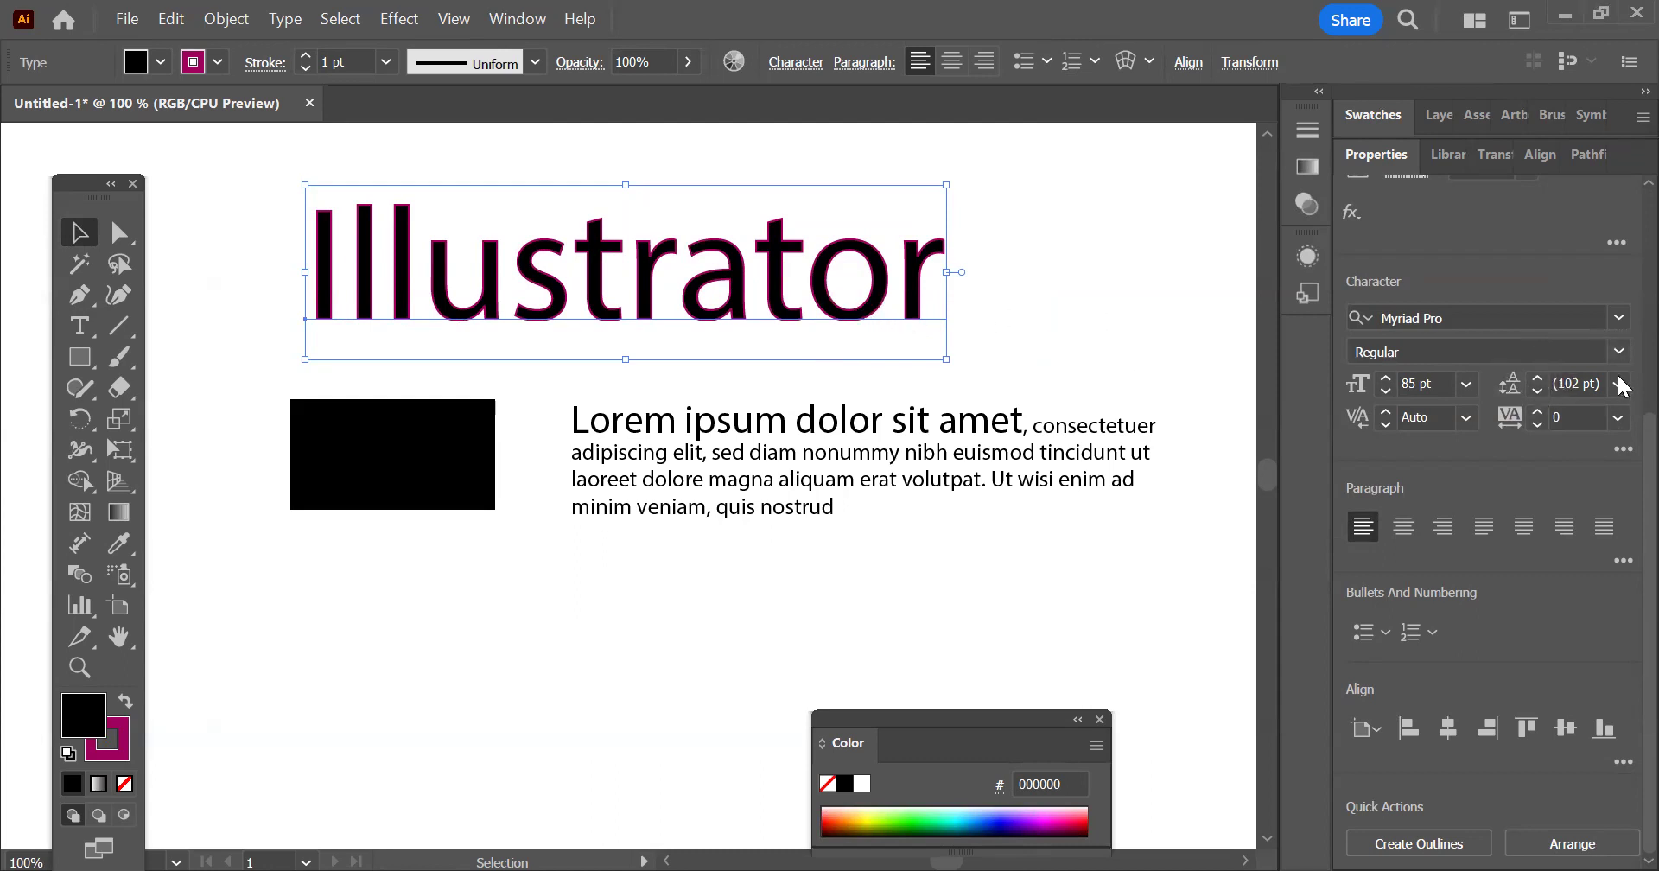
Preview the Acumin Variable Concept and Cascadia Code fonts on the "Illustrator" heading
click(1620, 322)
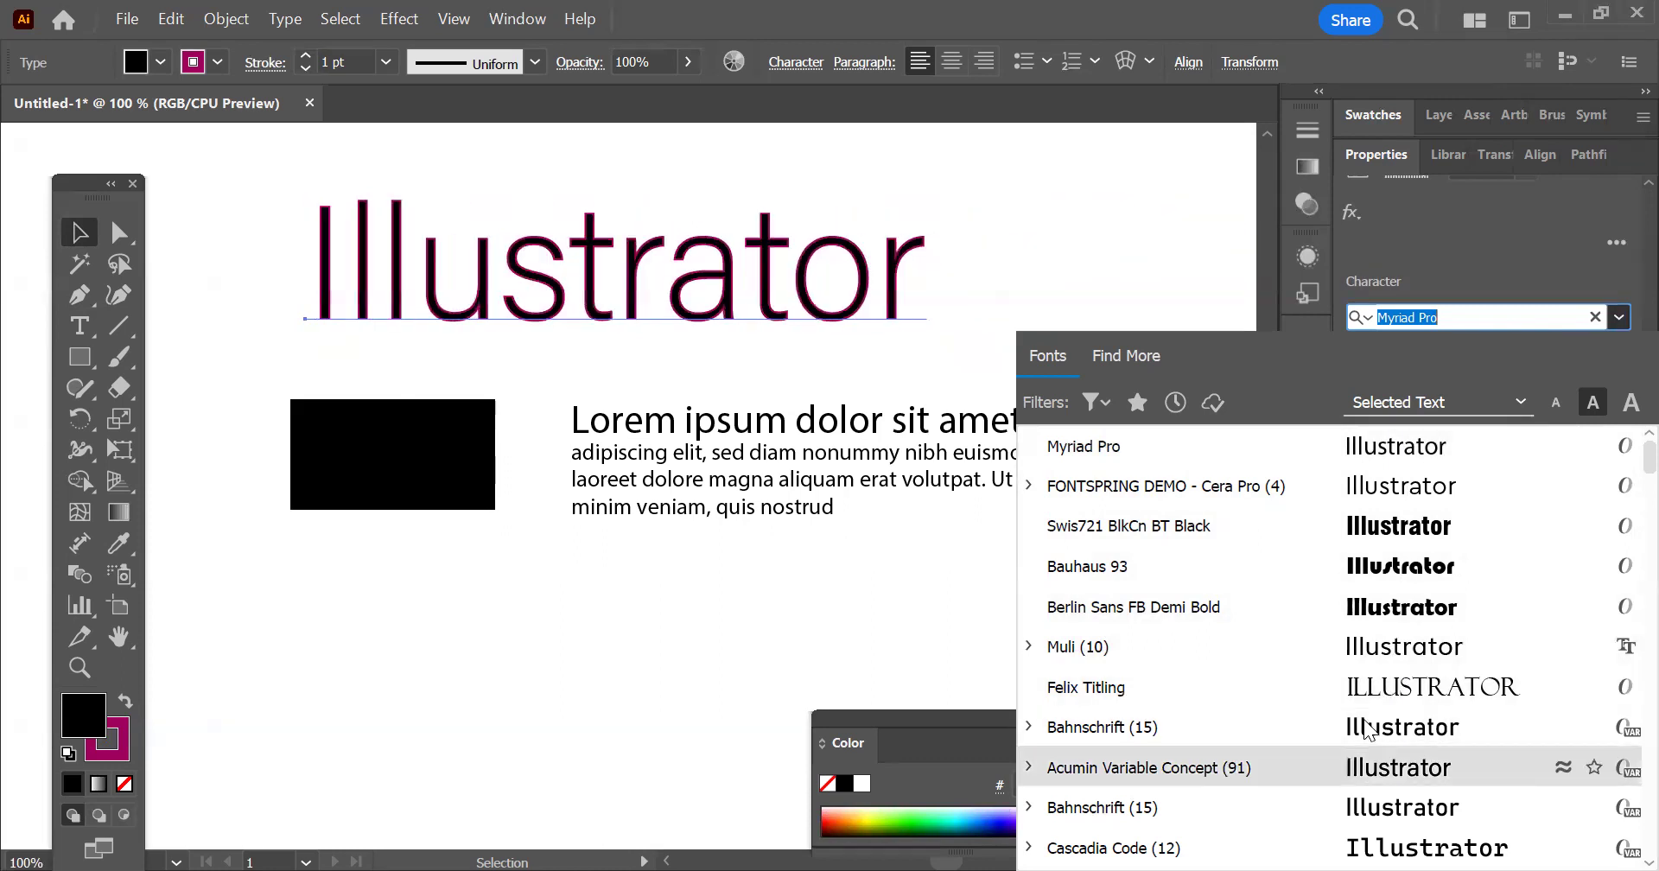
key(Down)
key(Down)
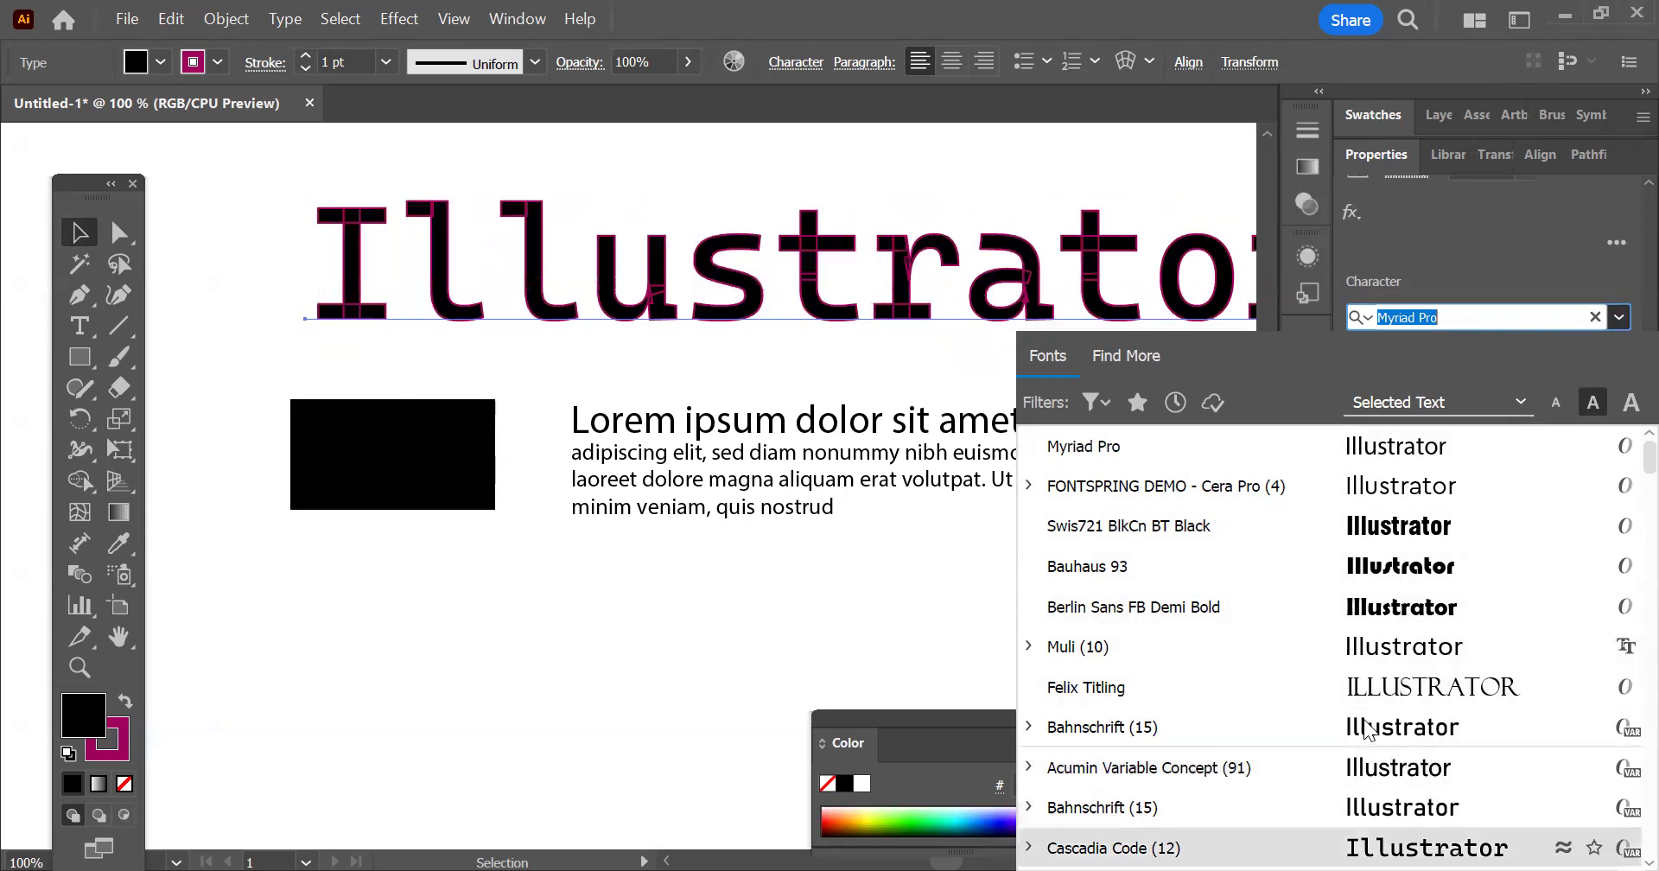
key(Up)
key(Up)
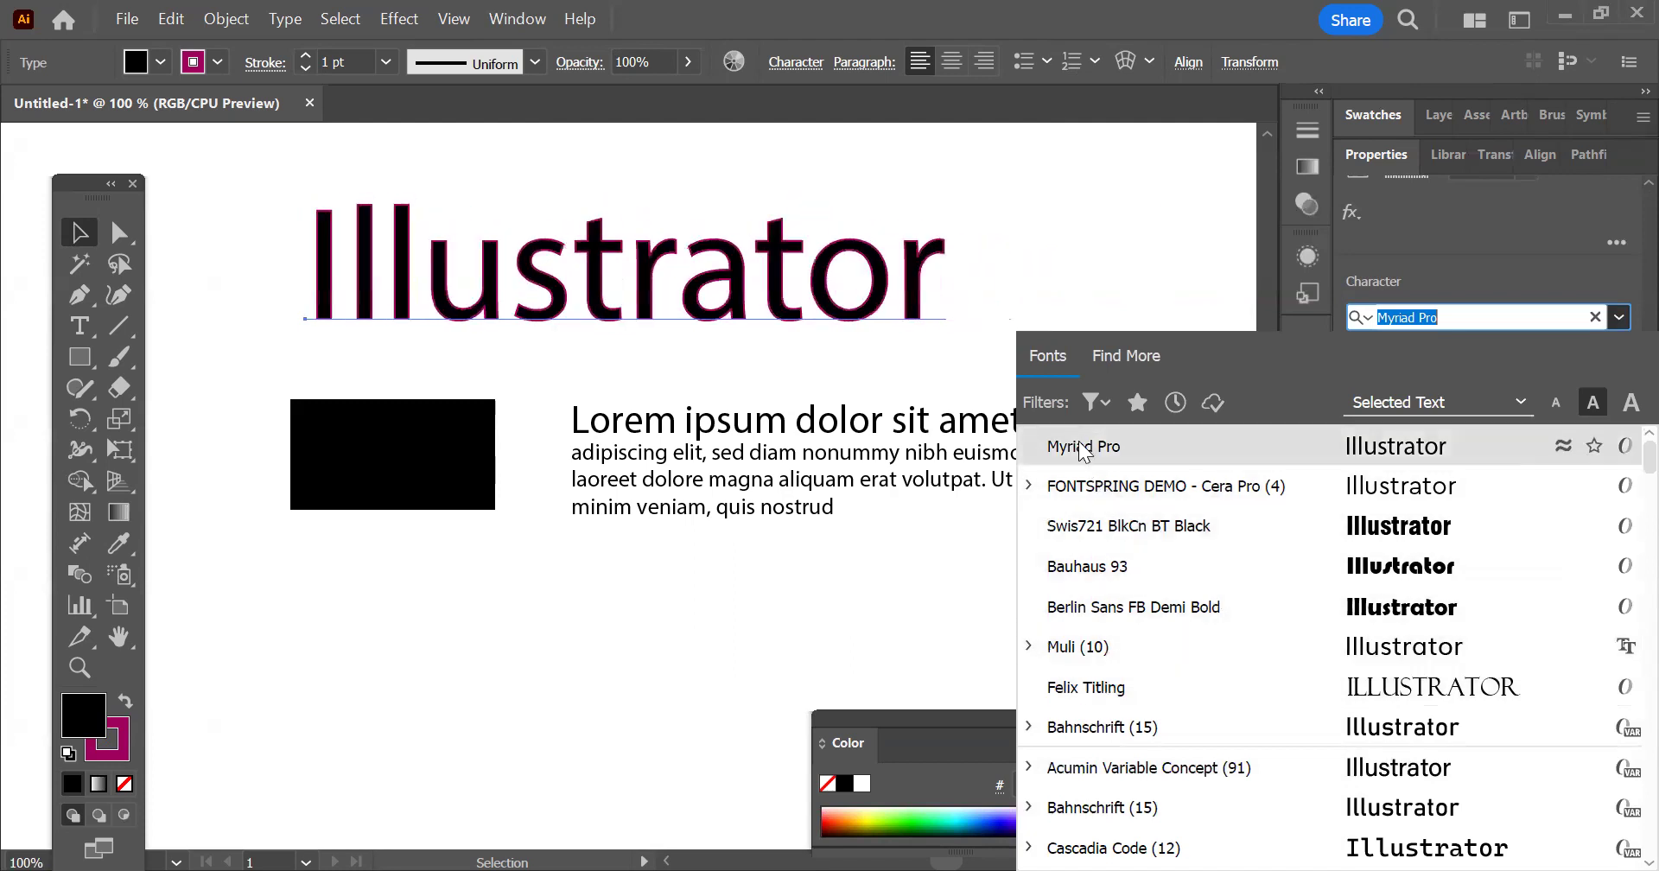
Filter the fonts by Heavy Weight and preview Avenir Next on the "Illustrator" heading
click(1089, 400)
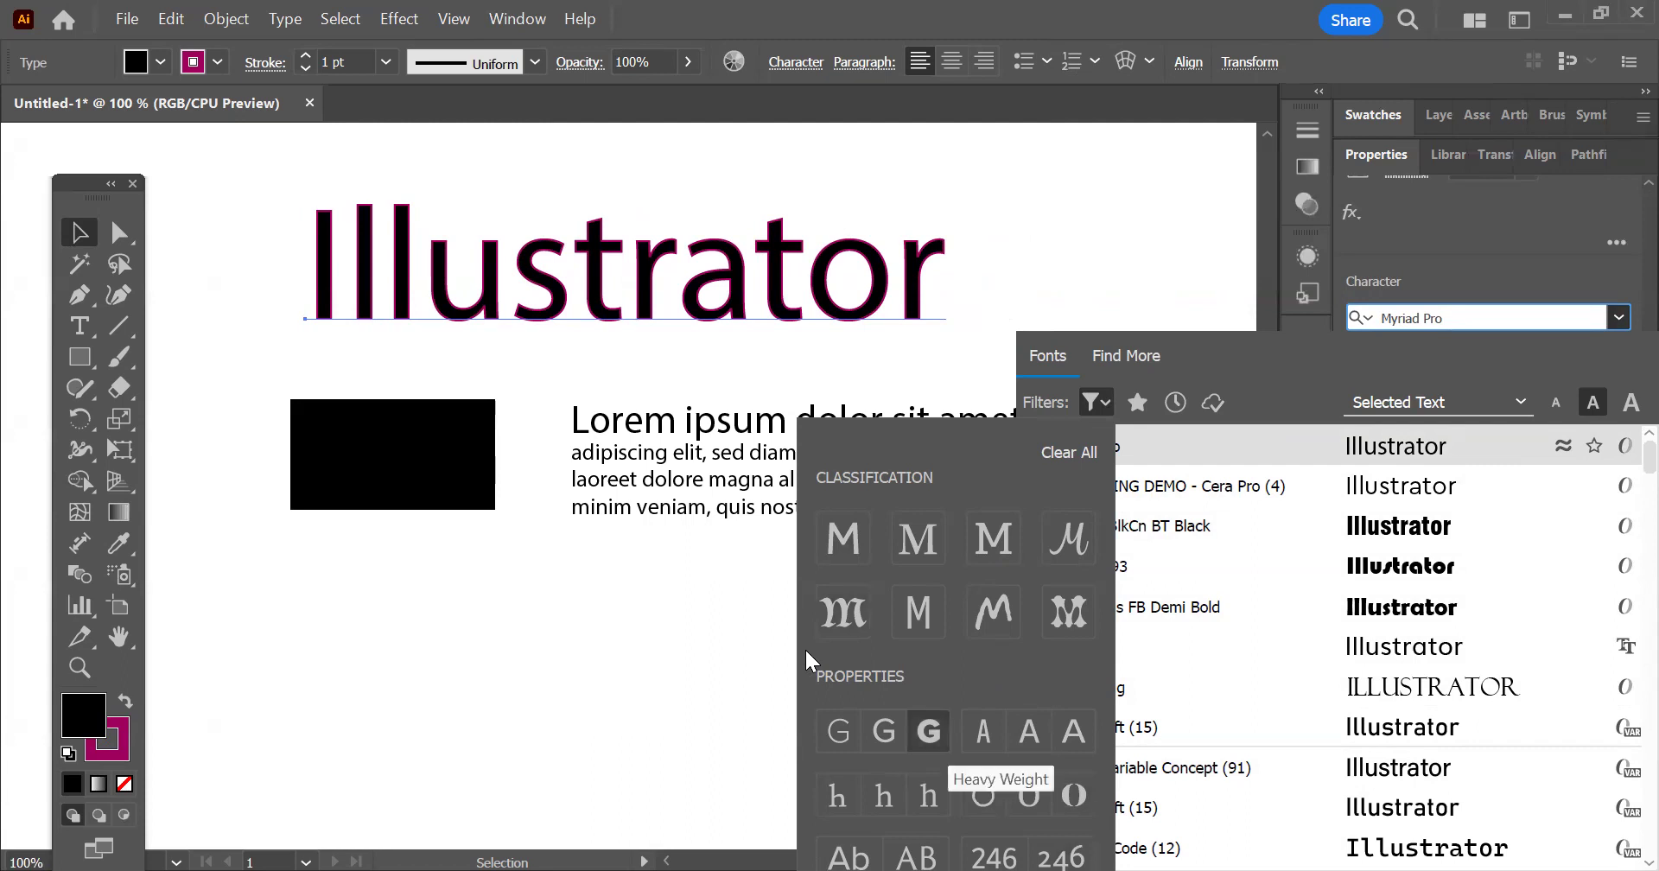
click(928, 731)
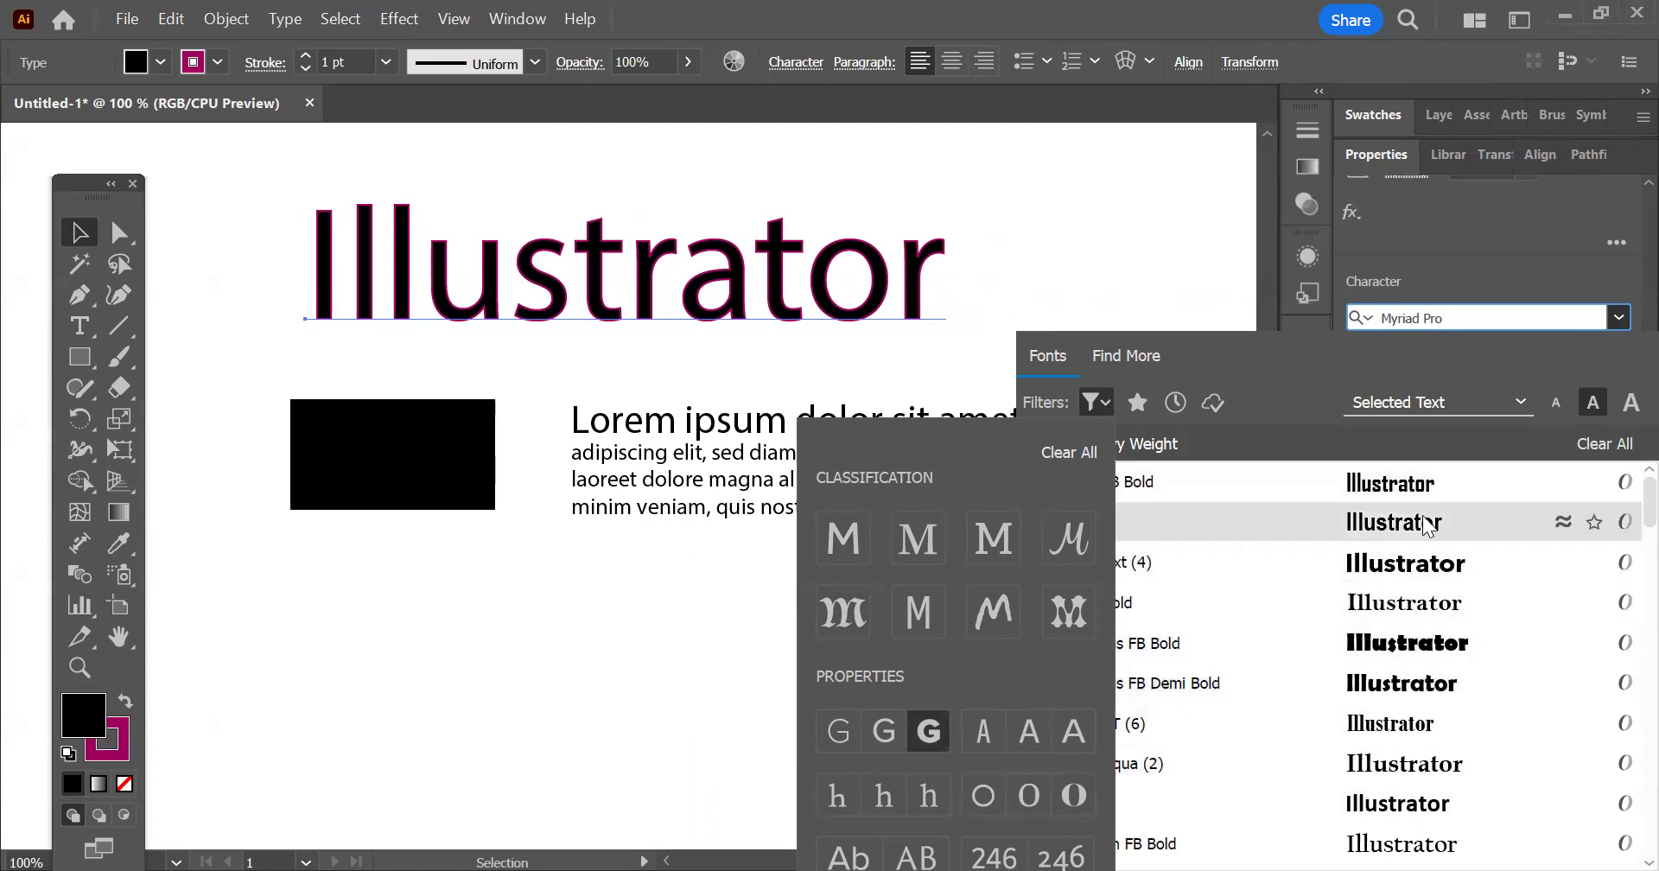
click(1419, 641)
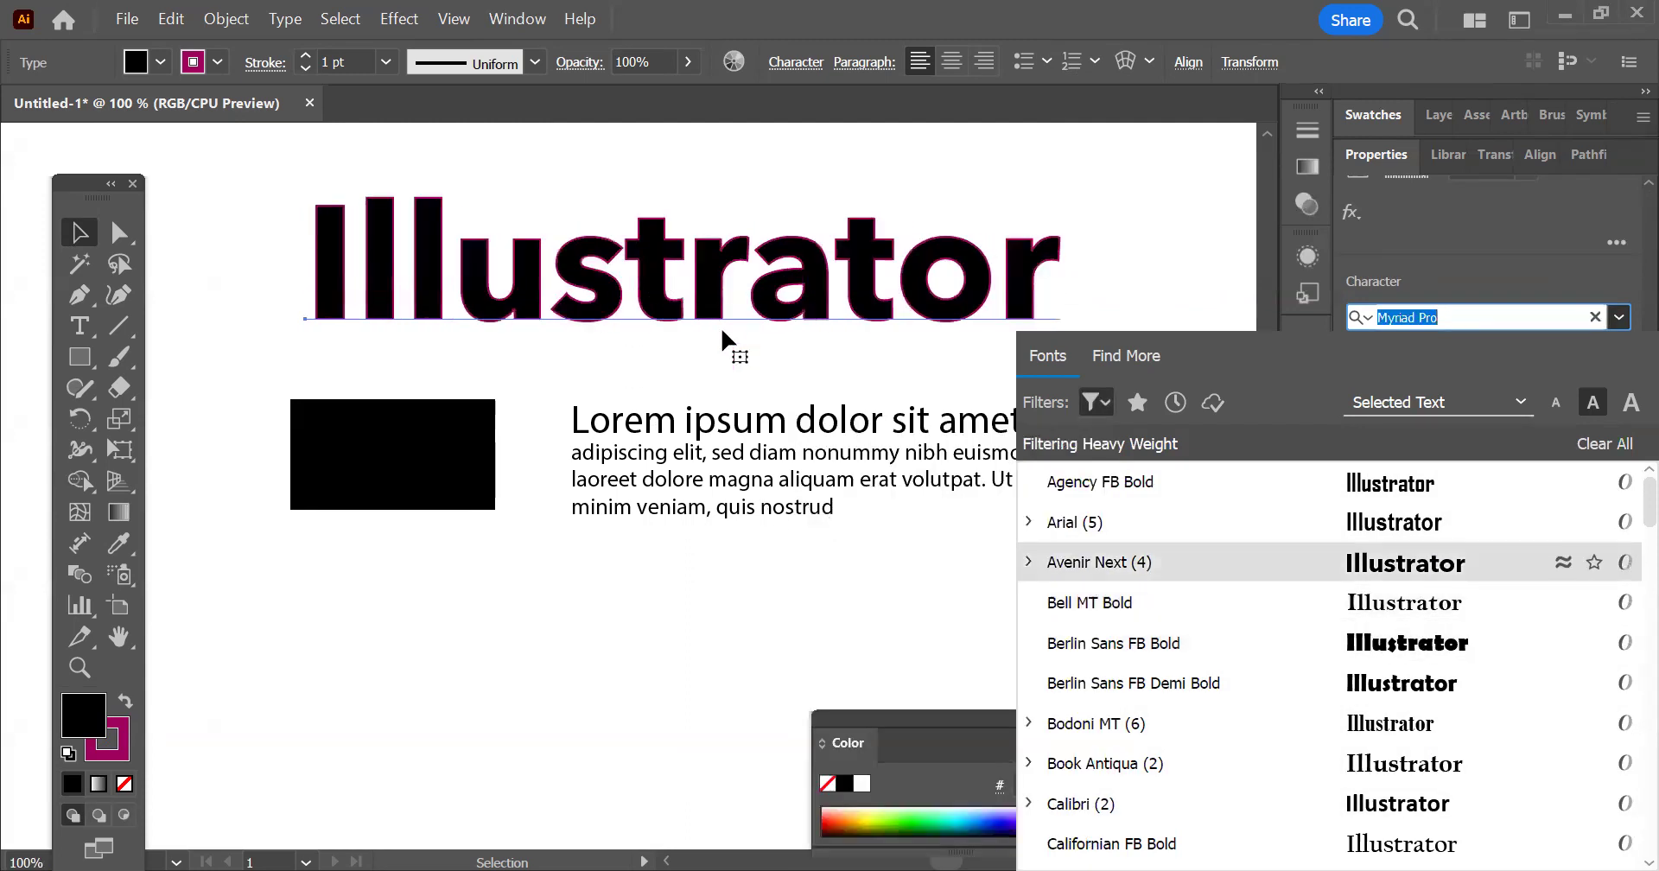
Filter the fonts by Condensed Width and apply Bernard MT Condensed to the "Illustrator" heading
click(1095, 403)
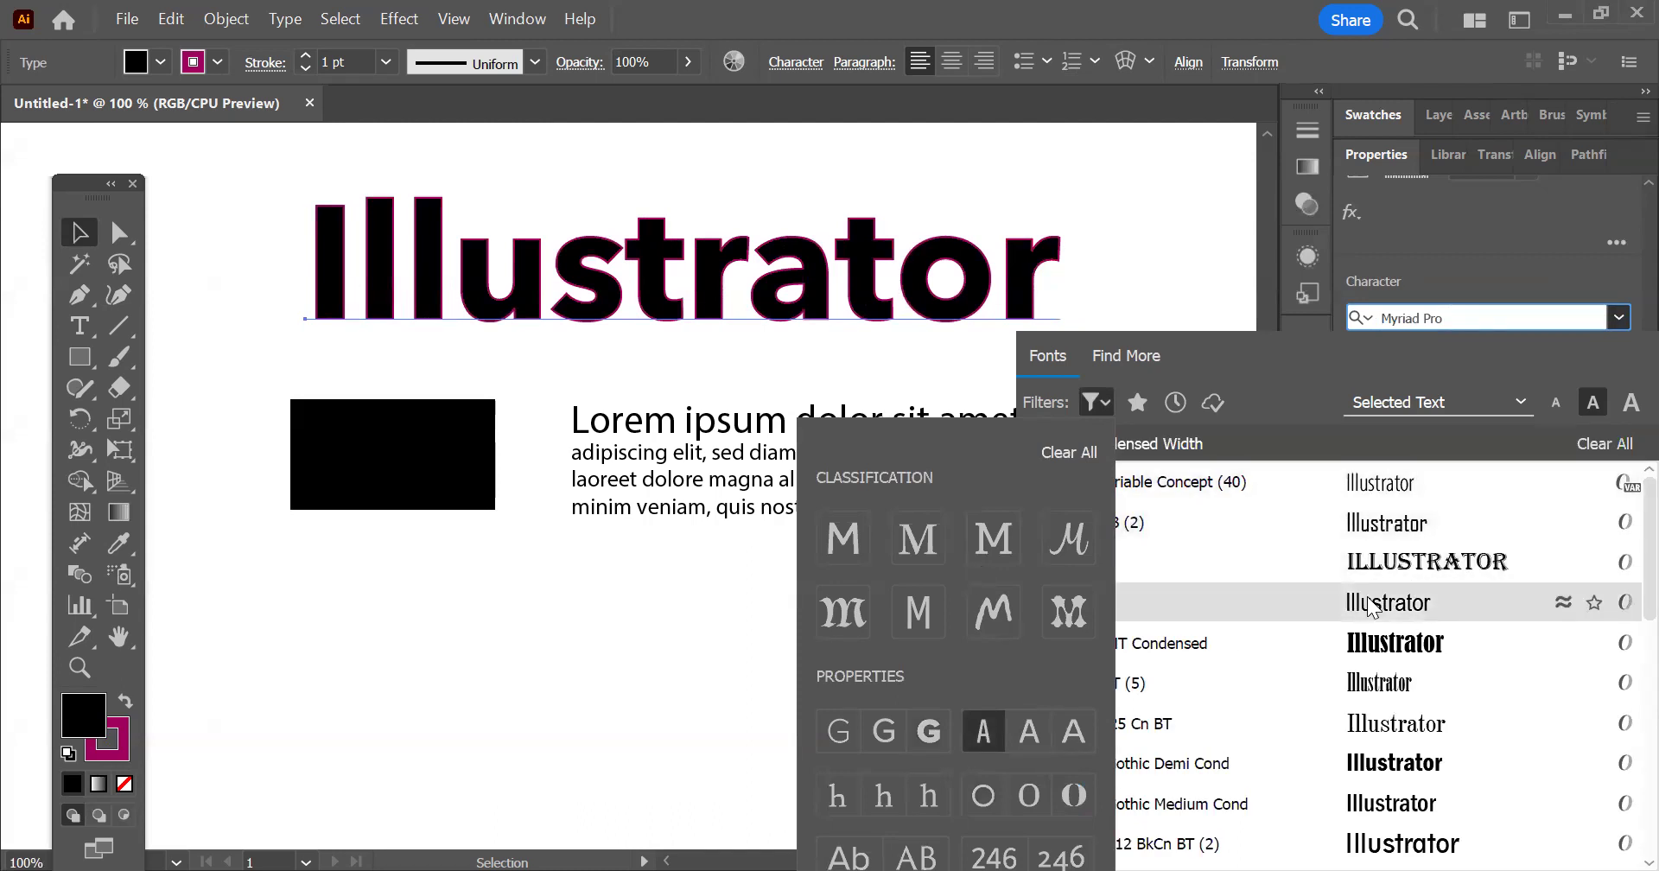
click(1417, 652)
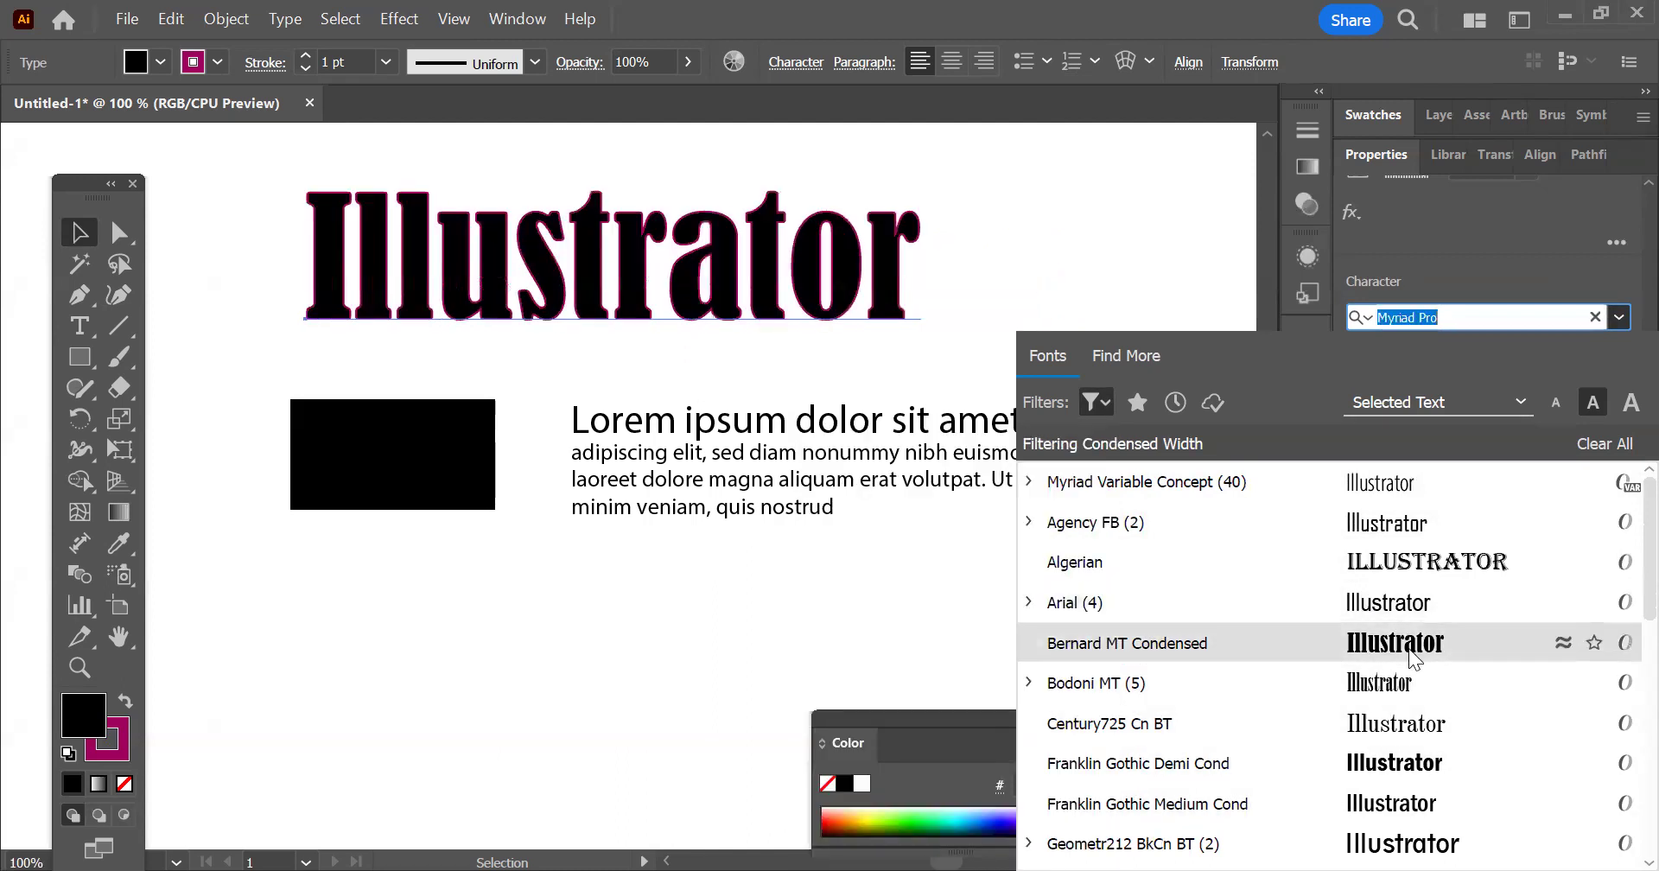
click(1410, 657)
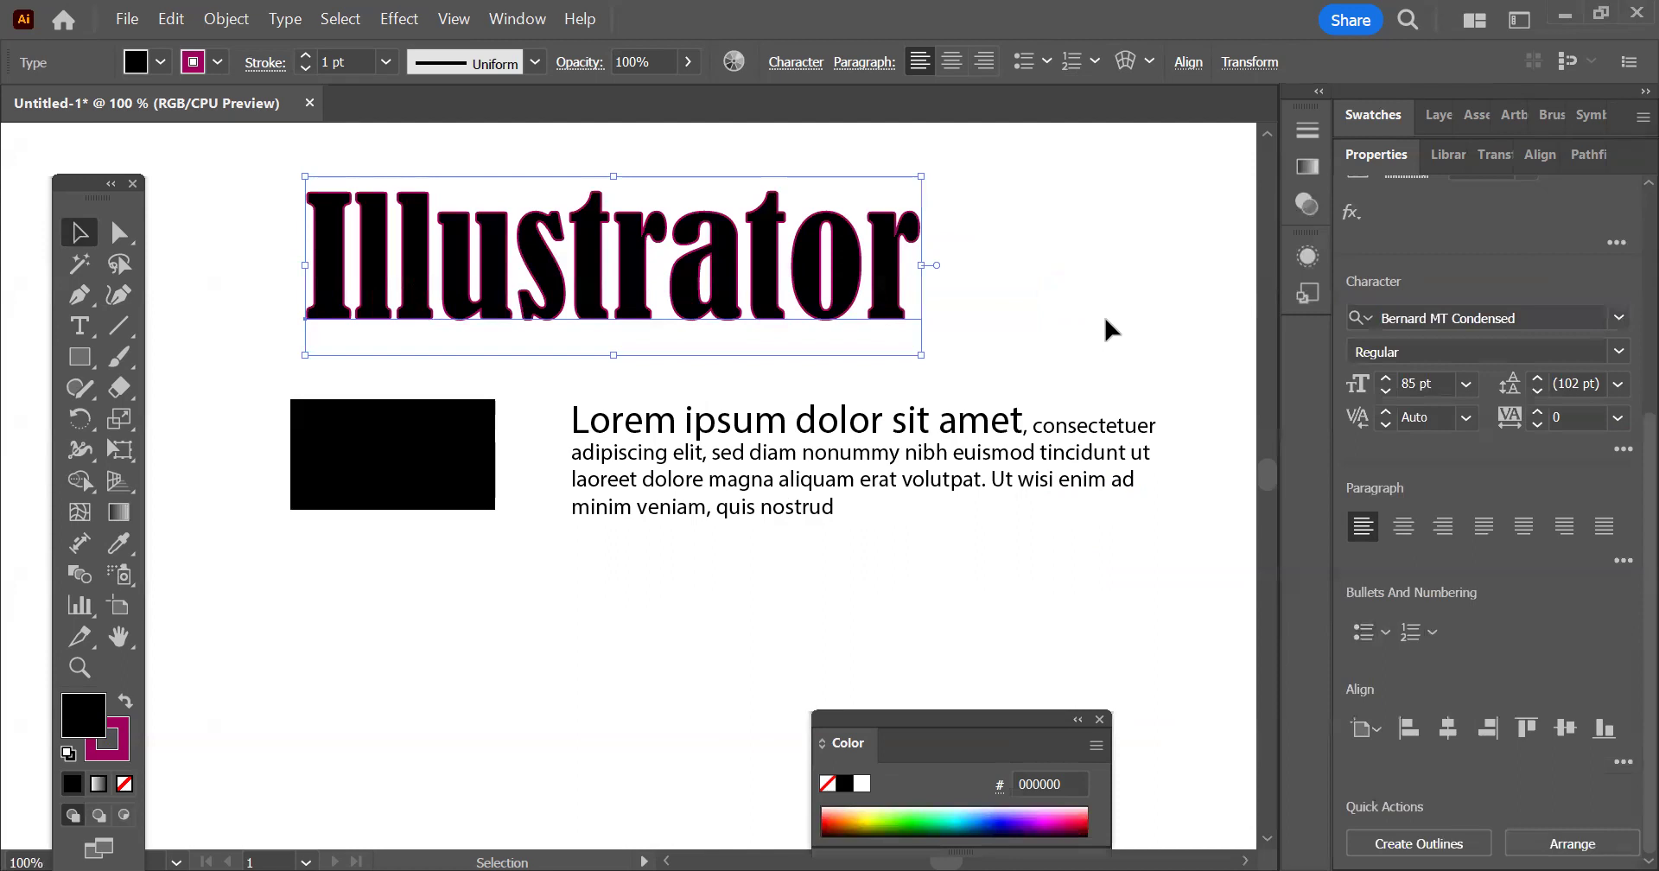
click(1110, 323)
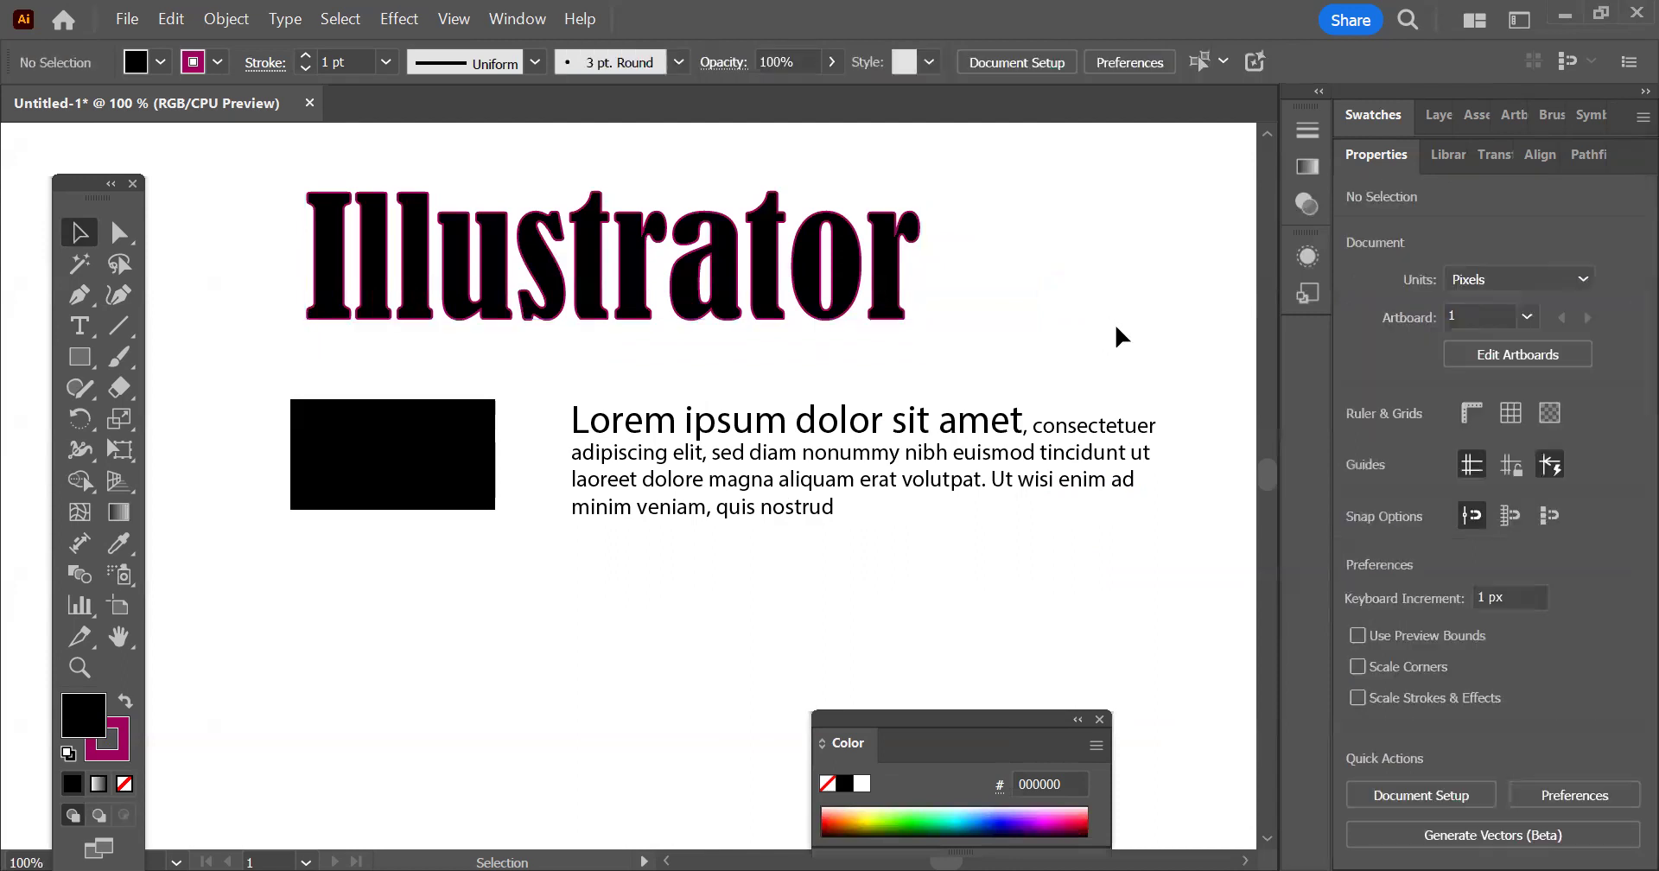
Scale the "Illustrator" heading to a font size of 83.07 pt and set its tracking to -1
click(862, 259)
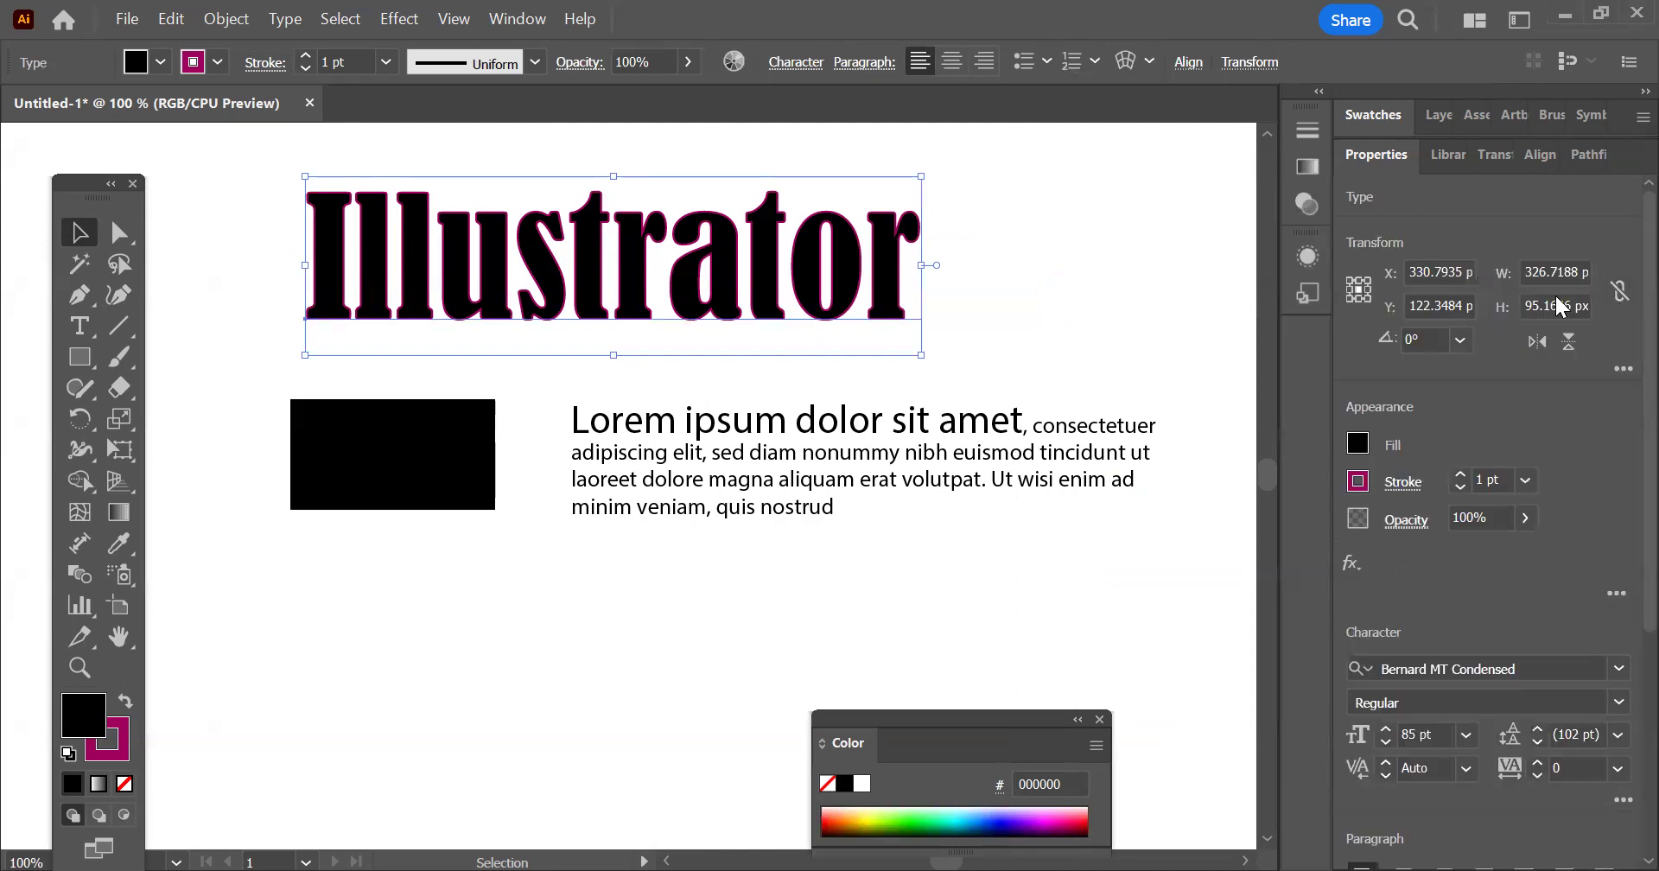
key(Return)
scroll(1584, 433, down, 4)
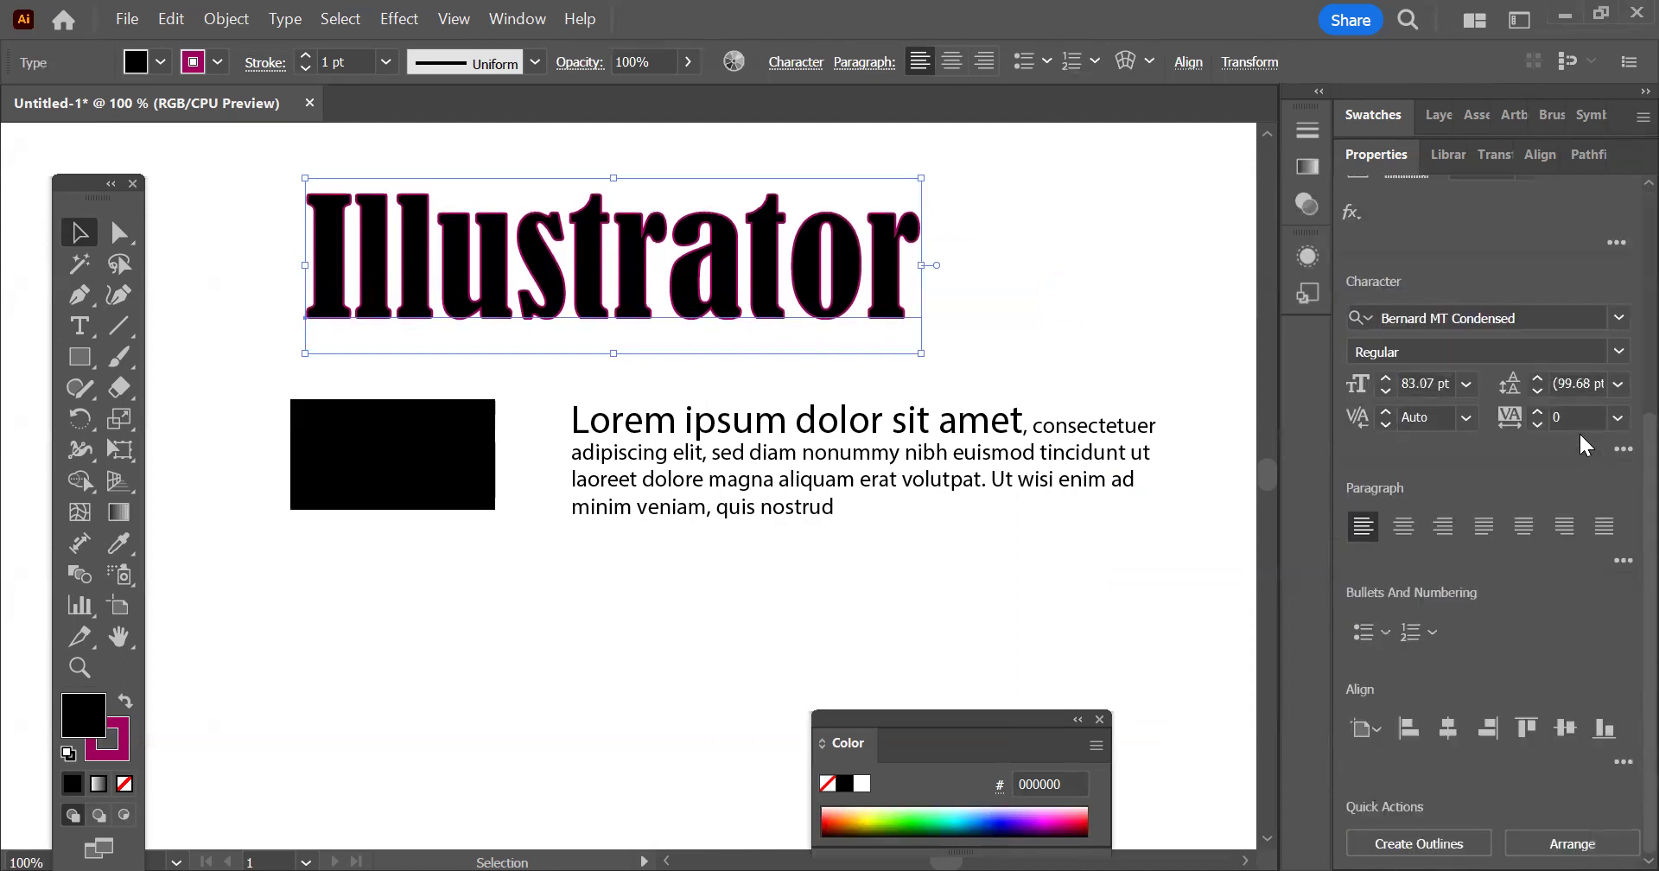
scroll(1575, 429, down, 1)
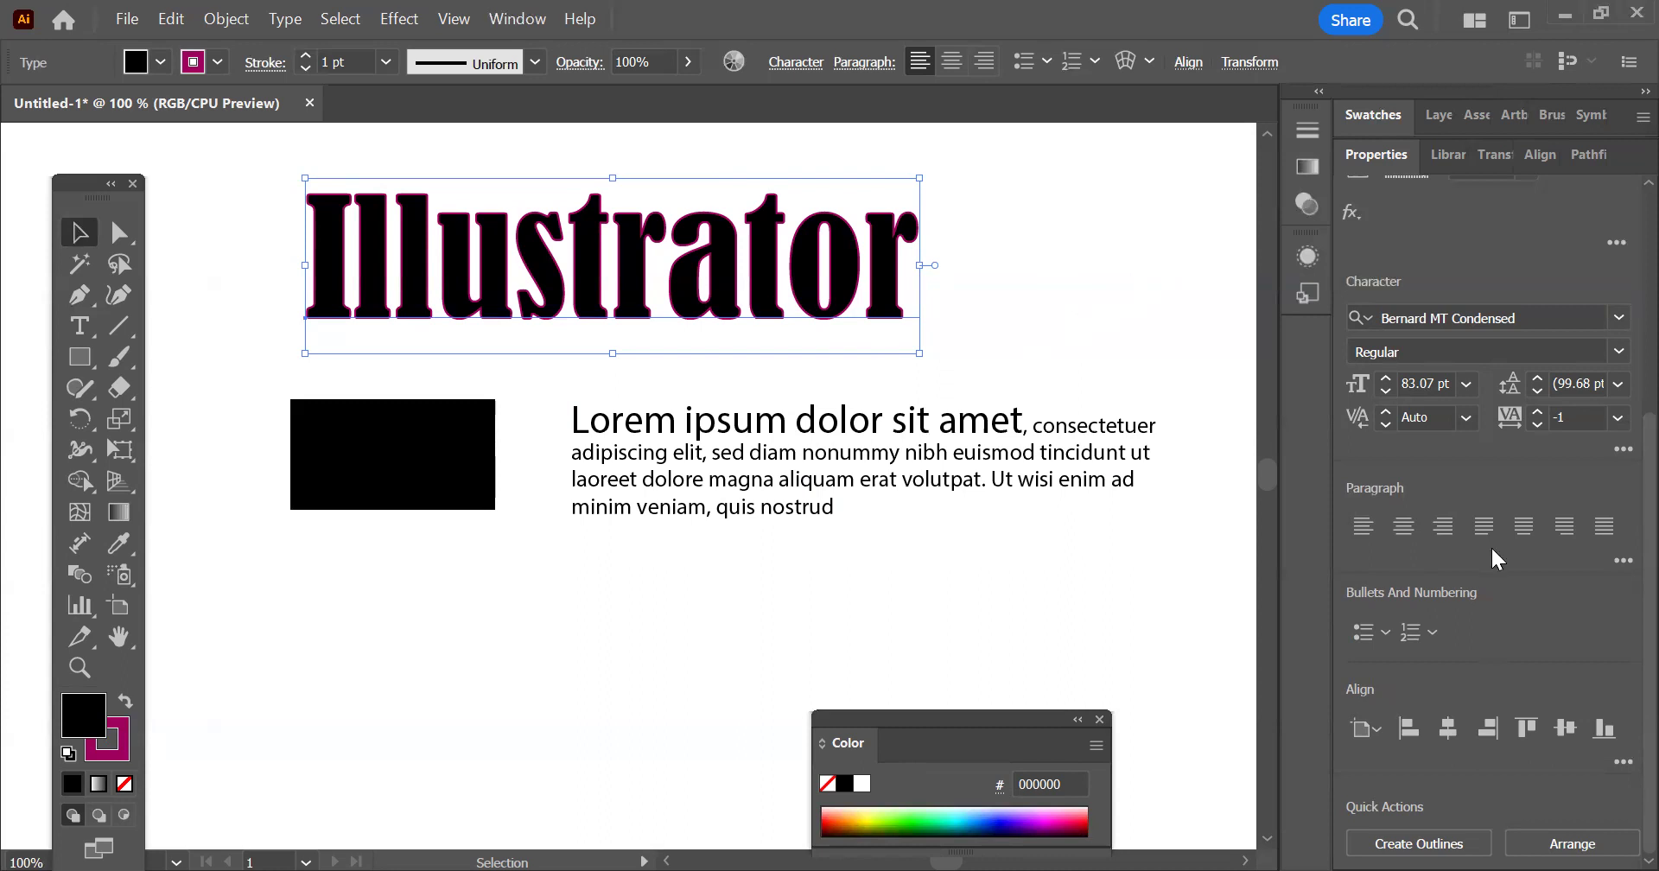
Try a bullet and the 1, 2 numbering style on the "Illustrator" heading, removing each again
click(1386, 631)
click(1246, 671)
click(1219, 671)
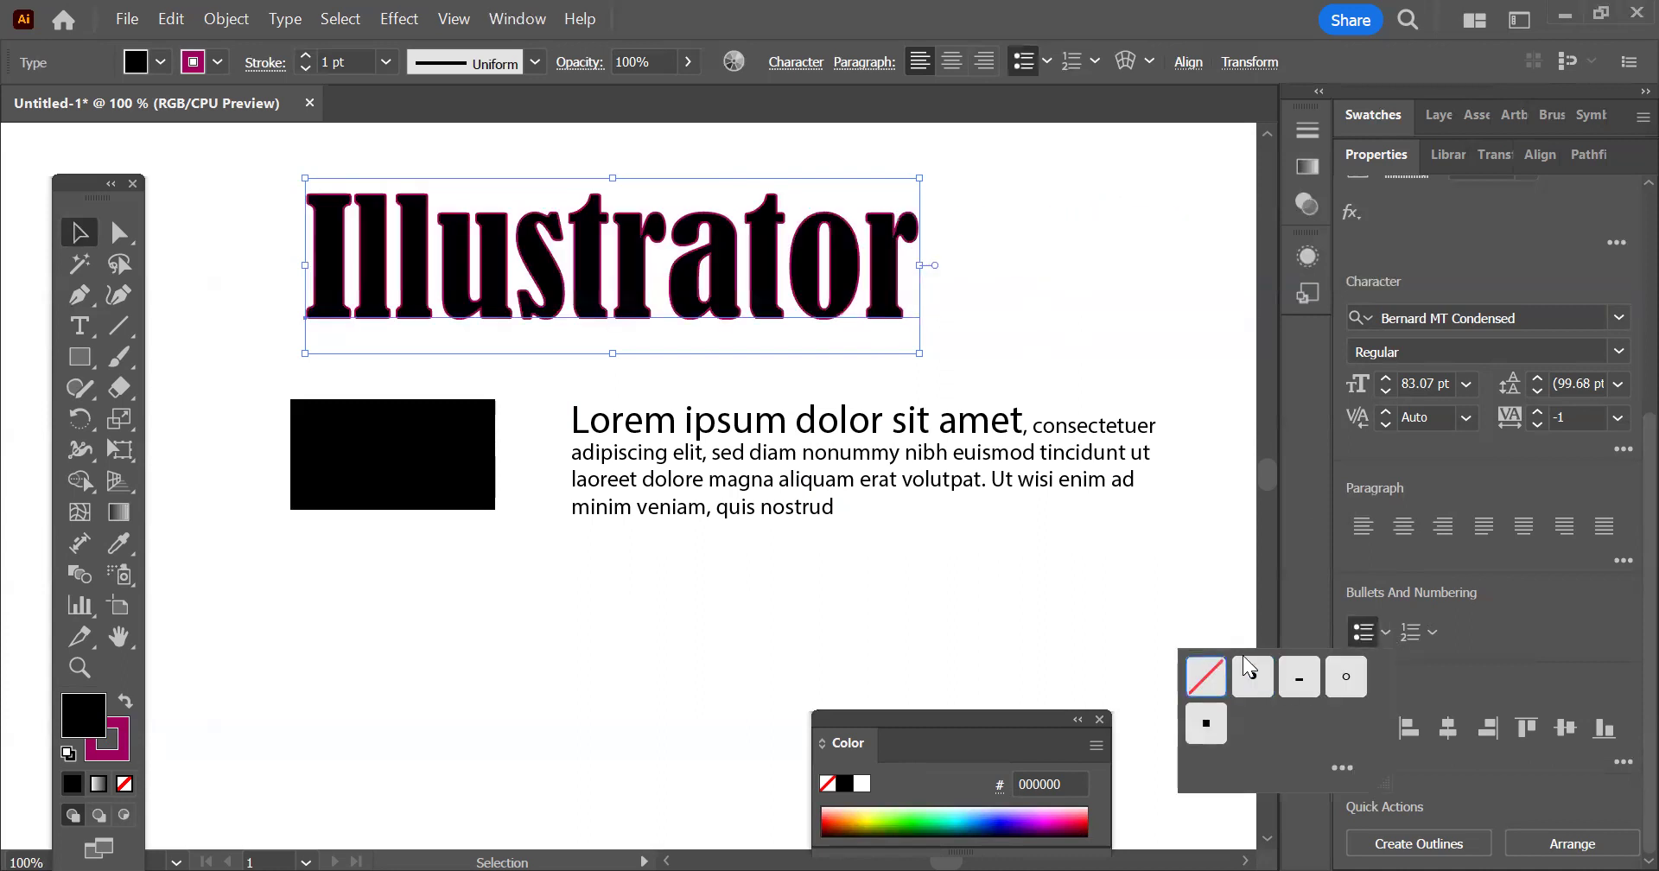
click(1433, 632)
click(1291, 682)
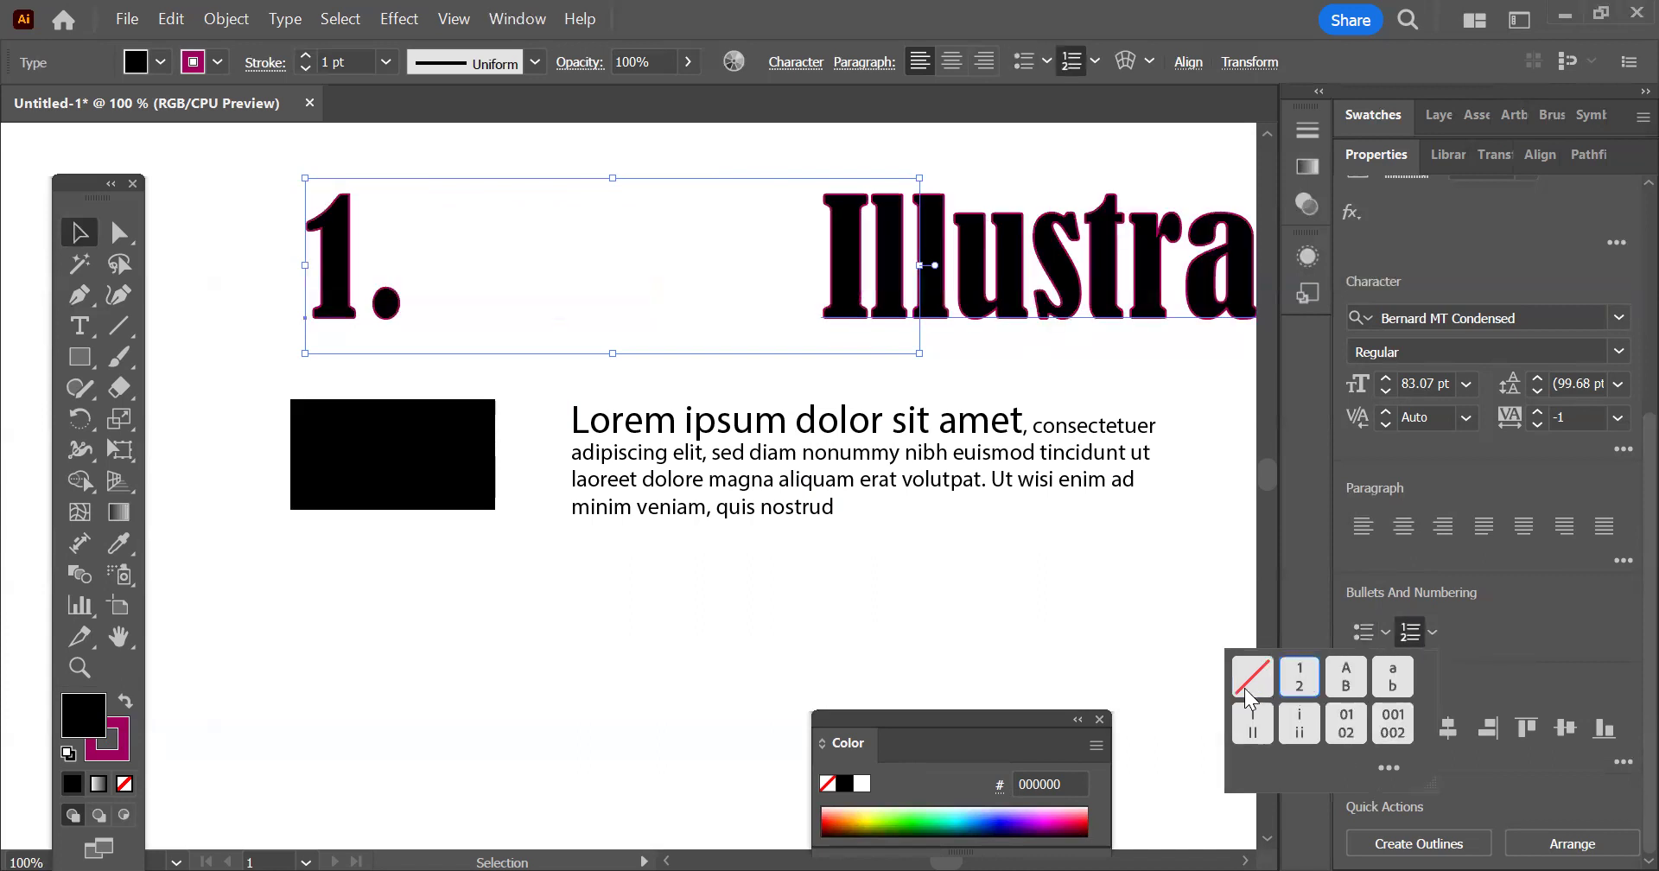
click(1251, 683)
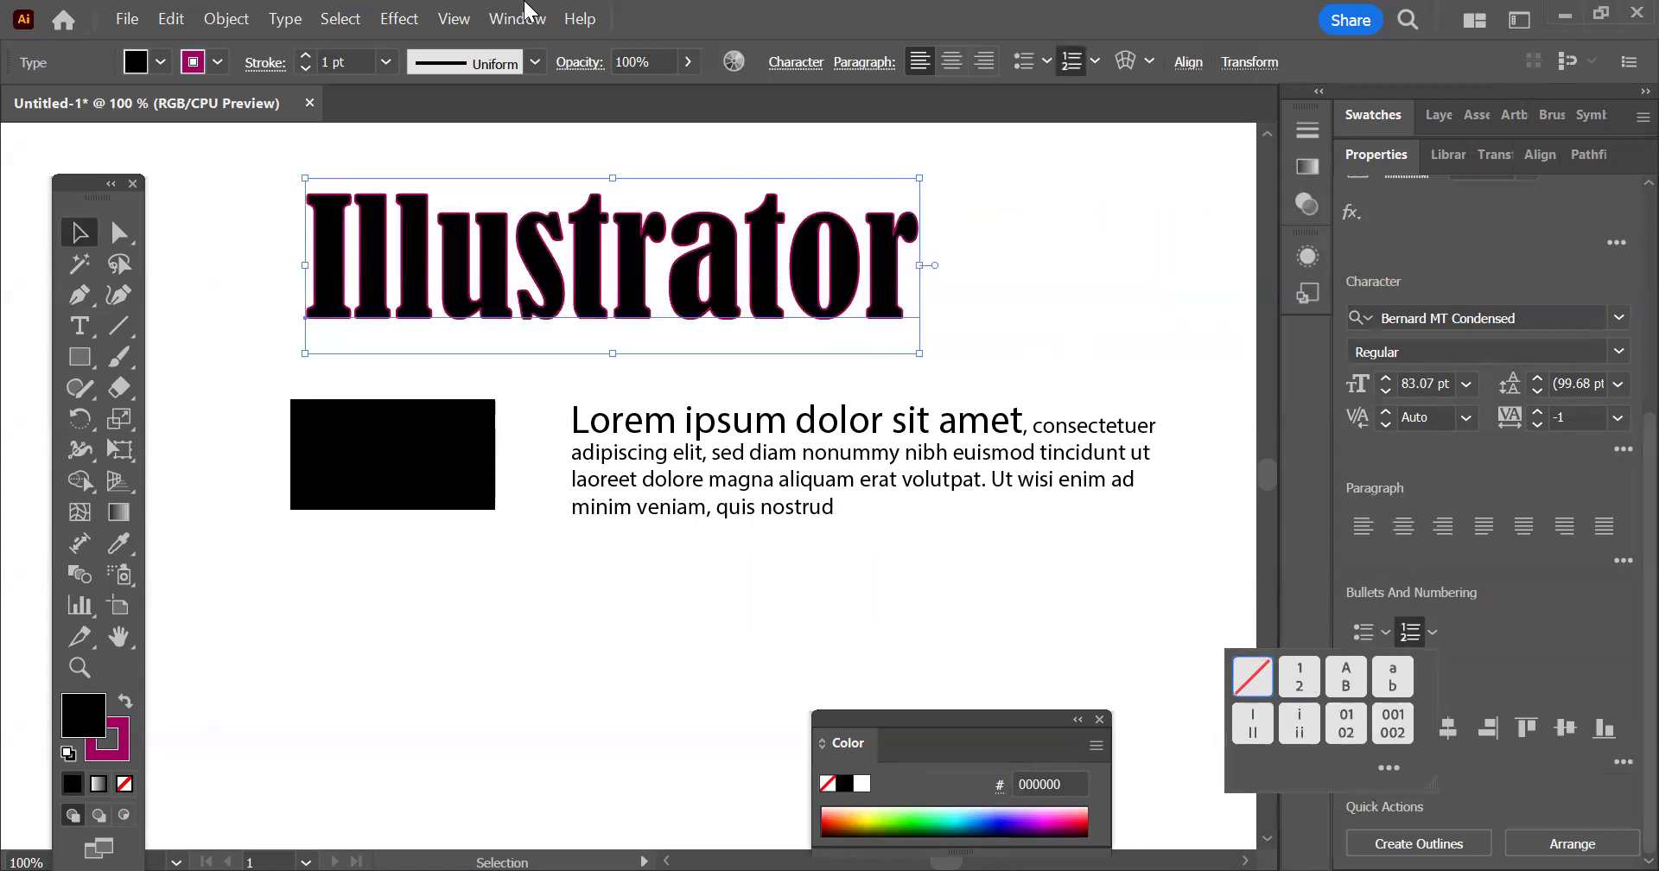
Change the case of the "Illustrator" heading to UPPERCASE
click(287, 26)
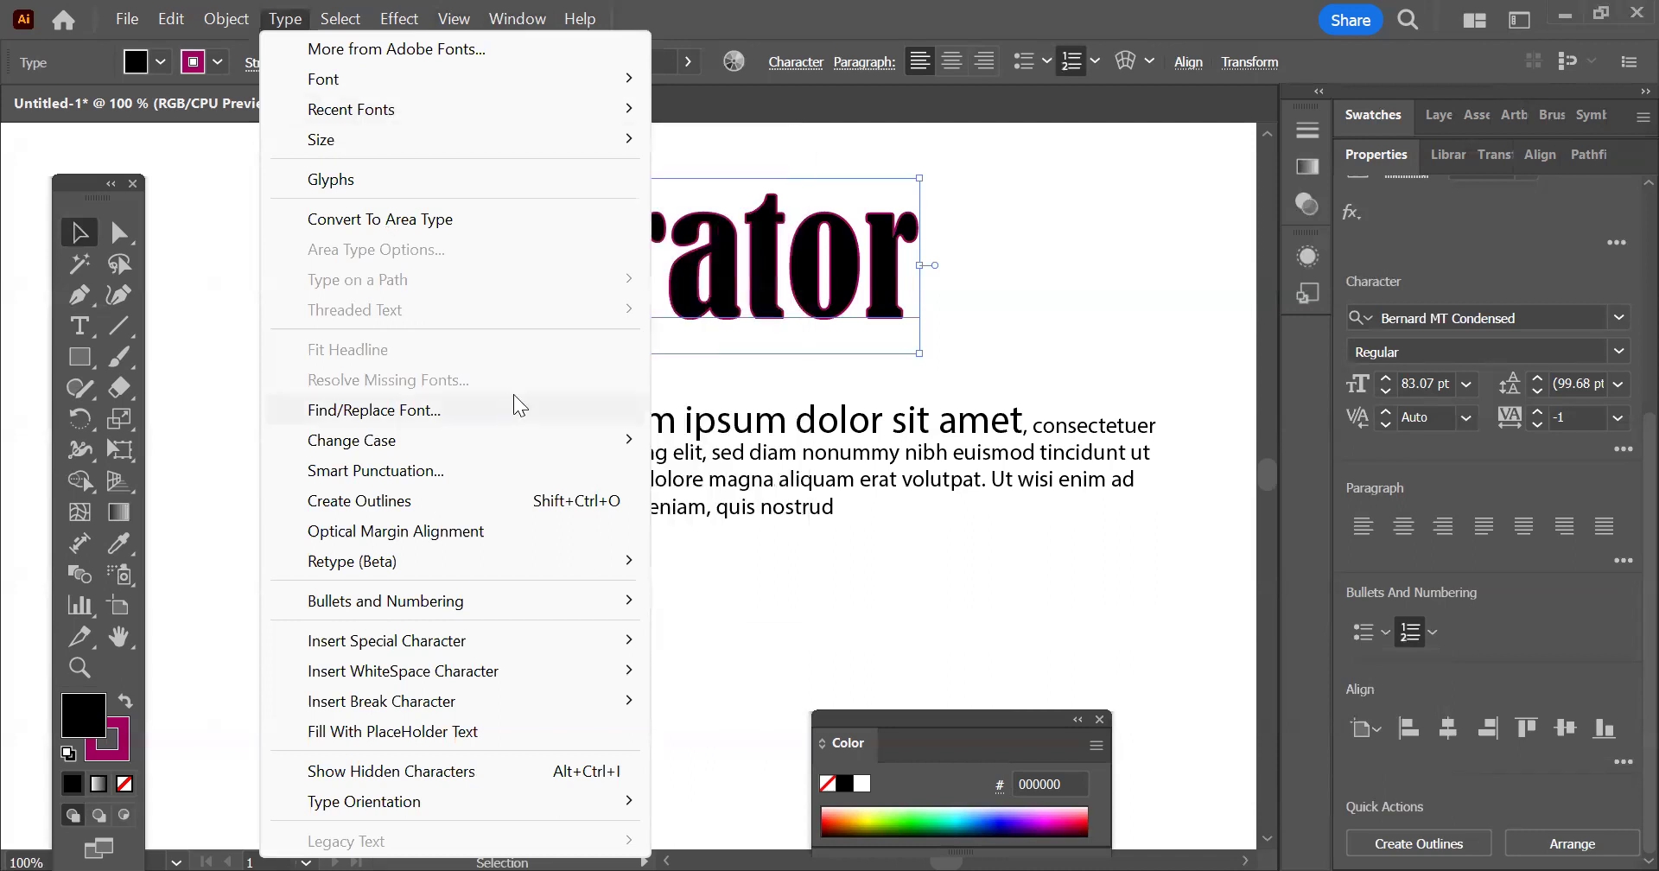
key(Escape)
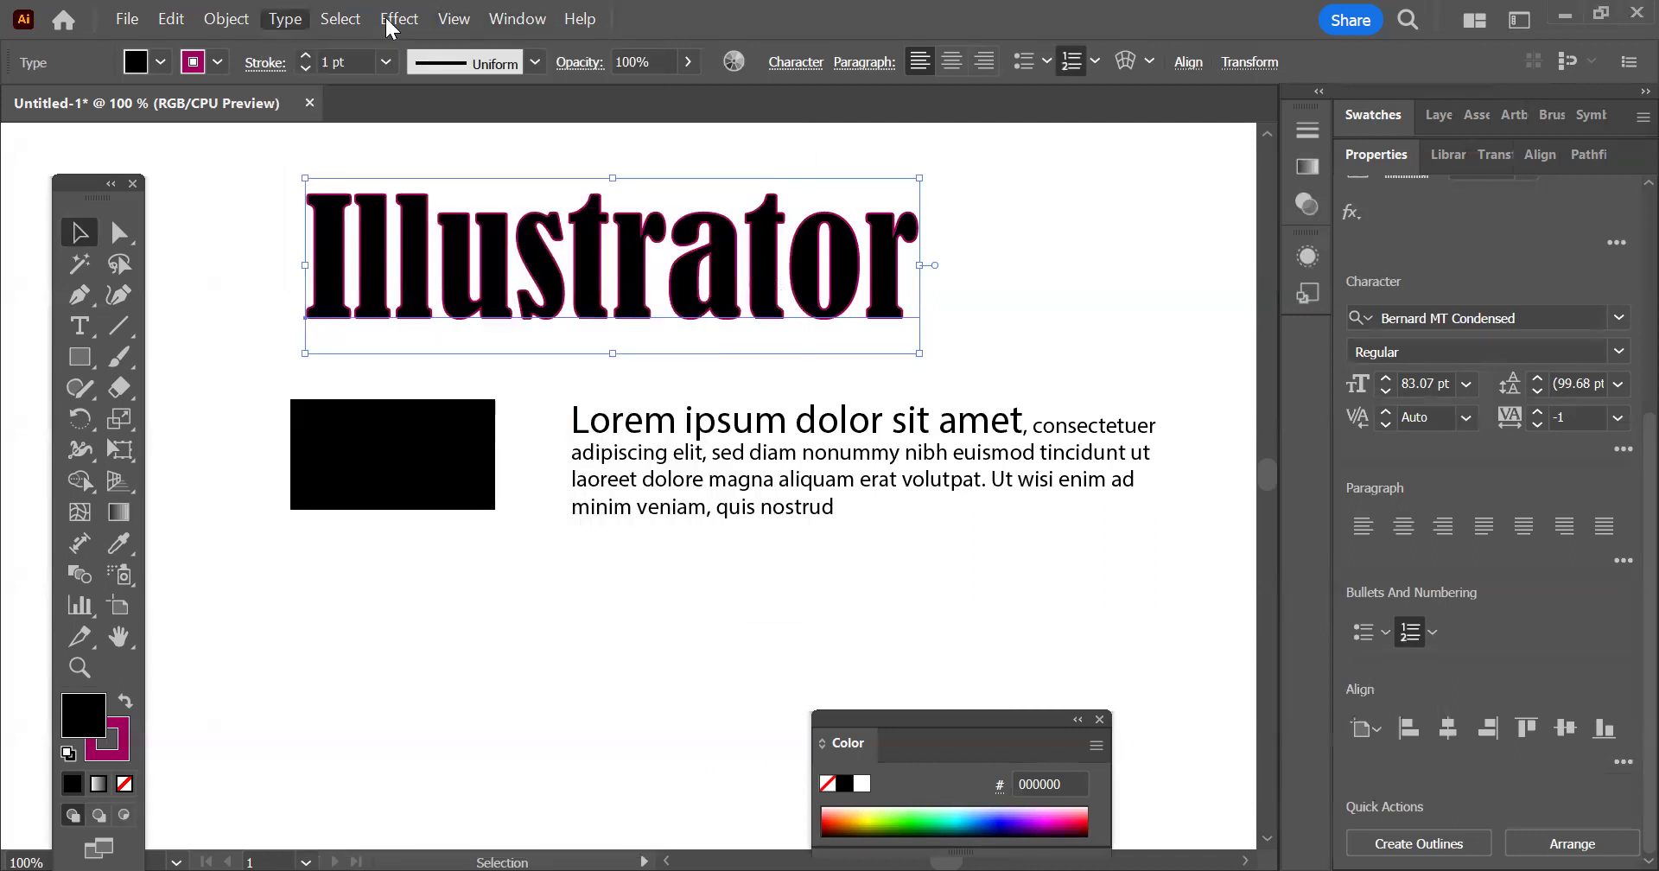
click(287, 21)
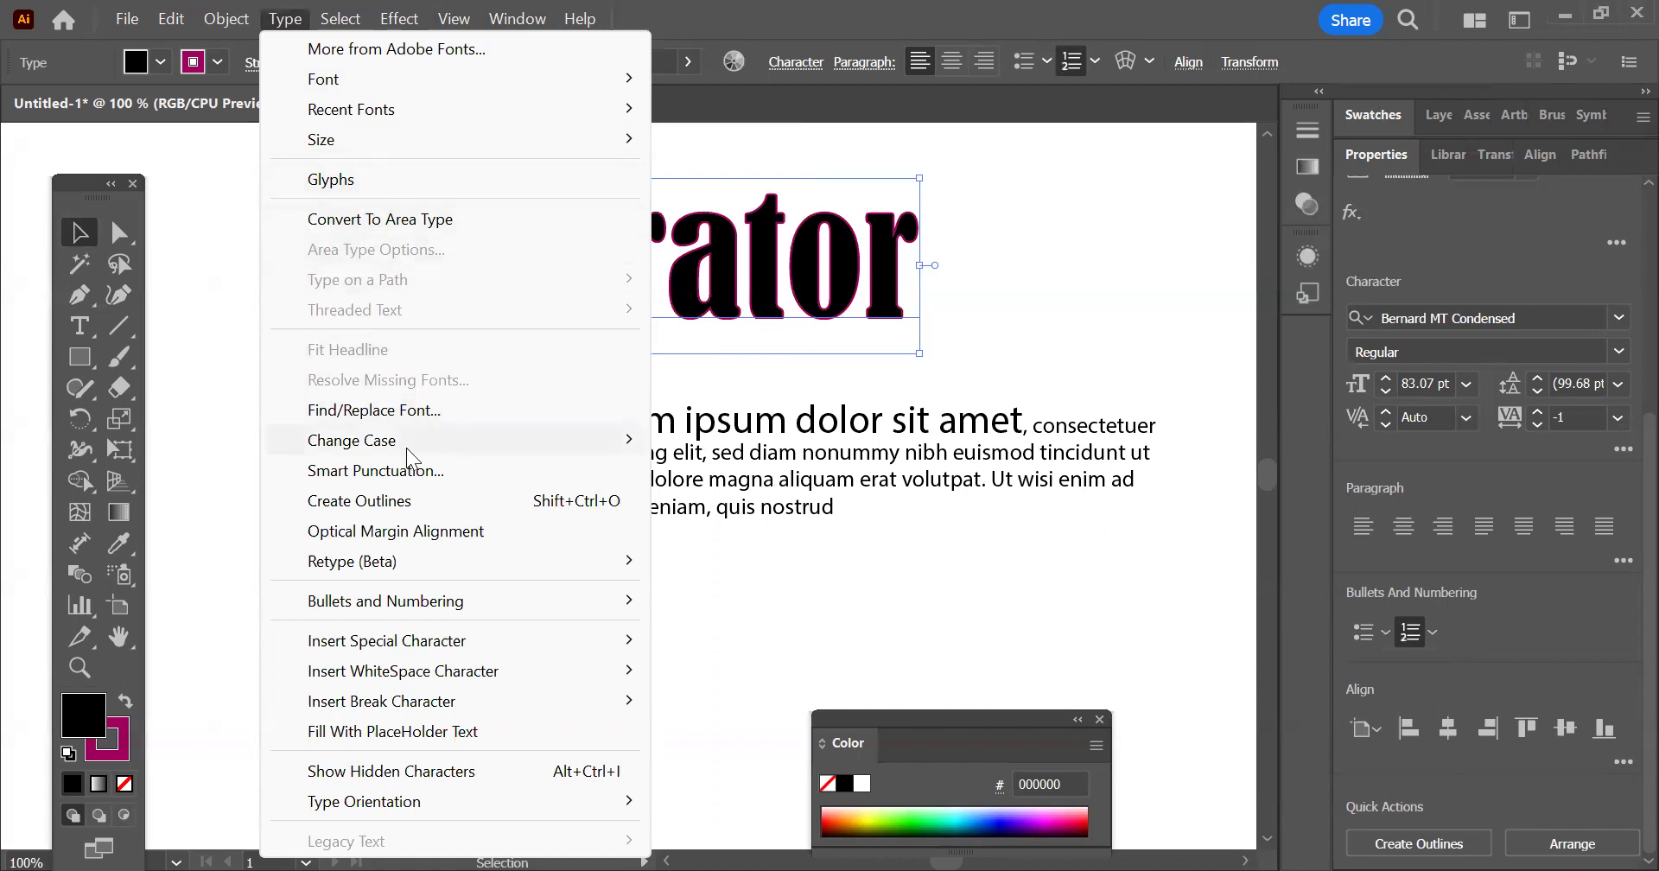
mouse_move(407, 447)
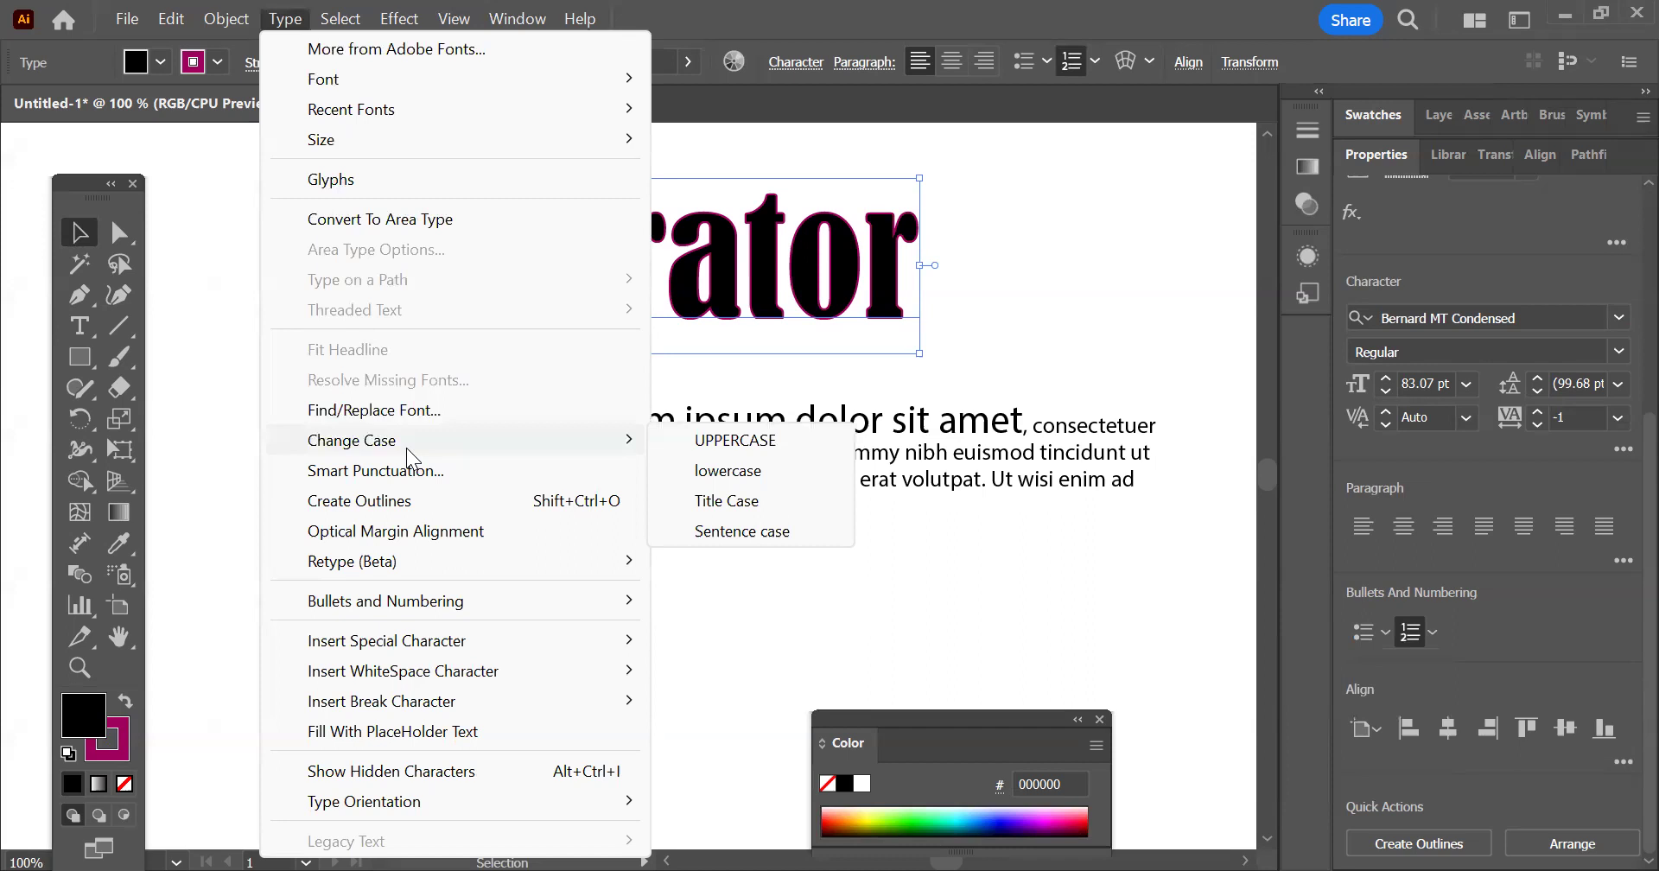
click(736, 442)
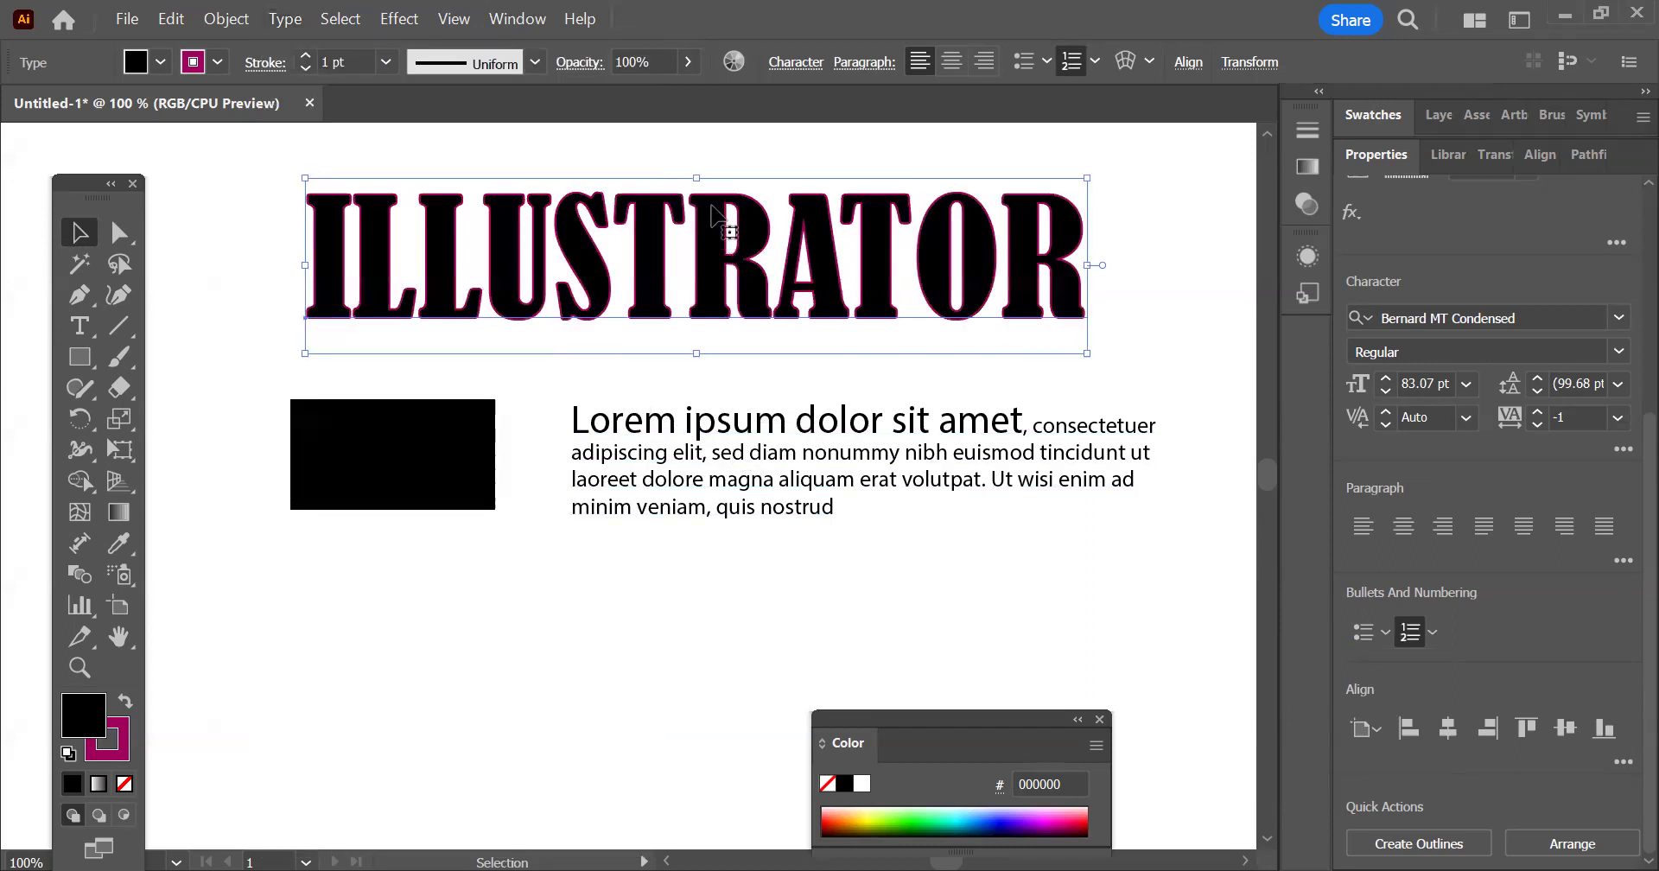
Try the heading in lowercase and restore its initial capital with Title Case
click(279, 21)
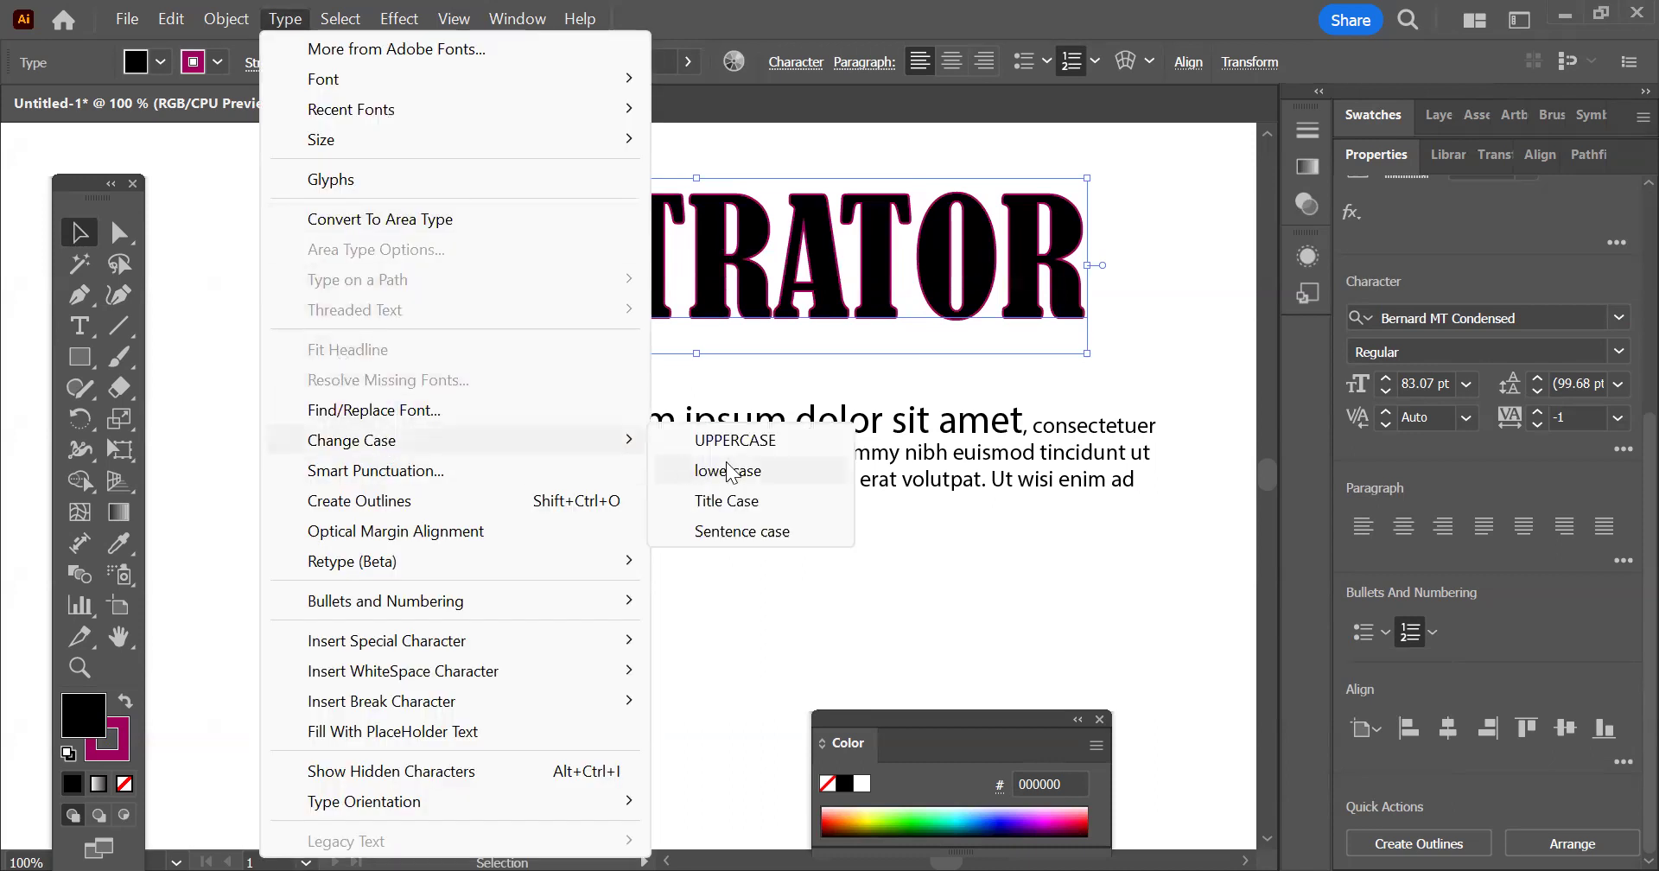
click(744, 474)
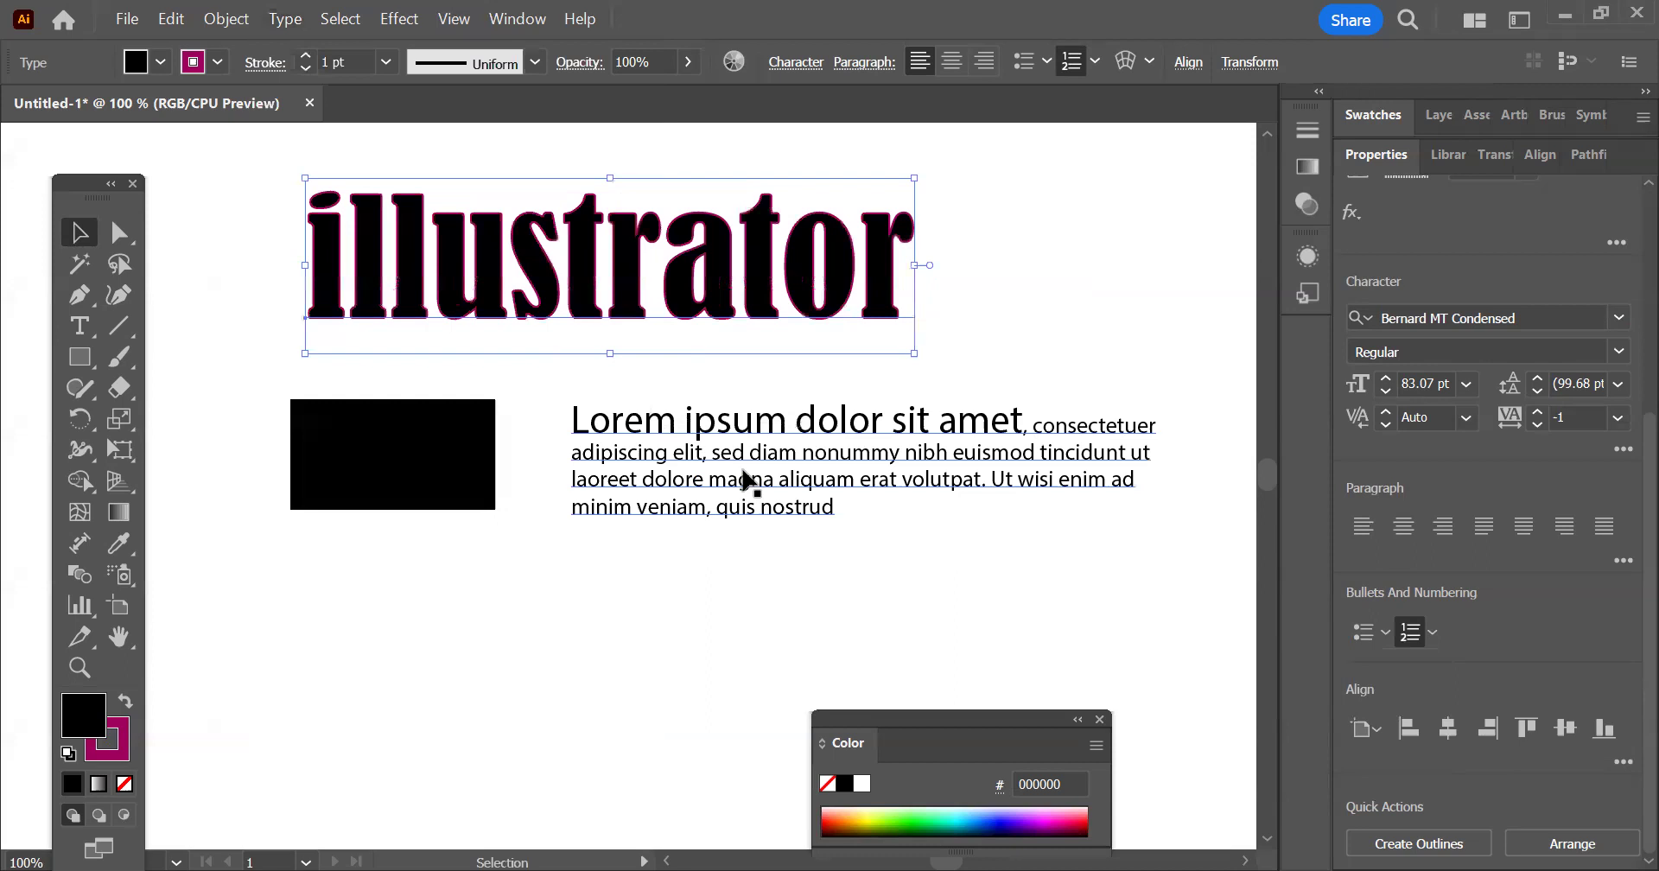
click(288, 21)
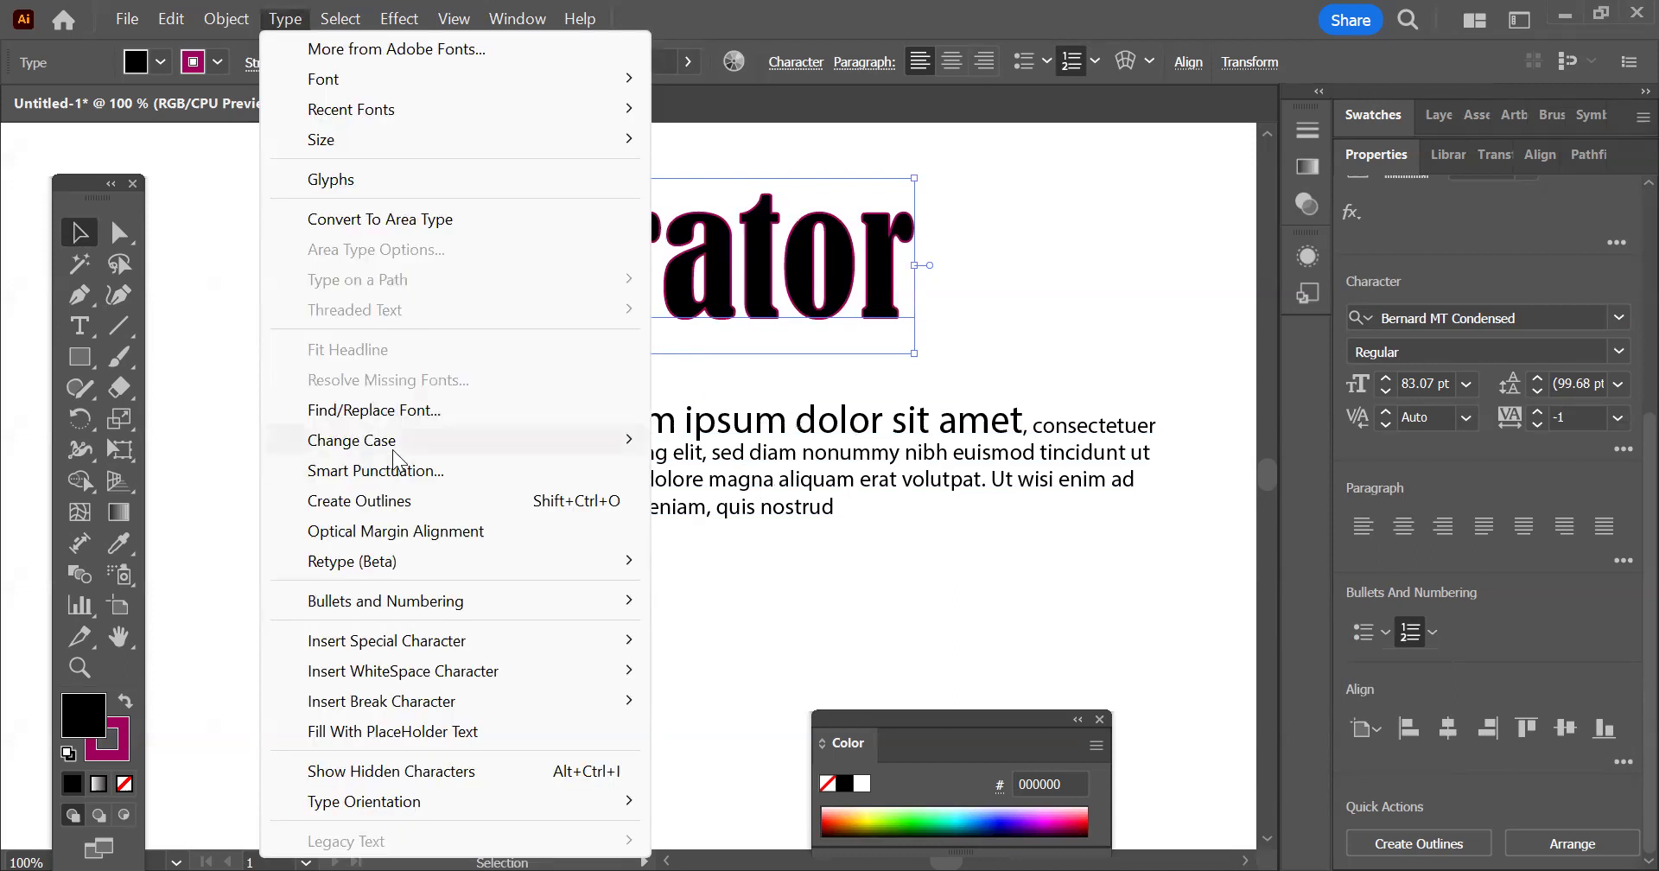
mouse_move(402, 443)
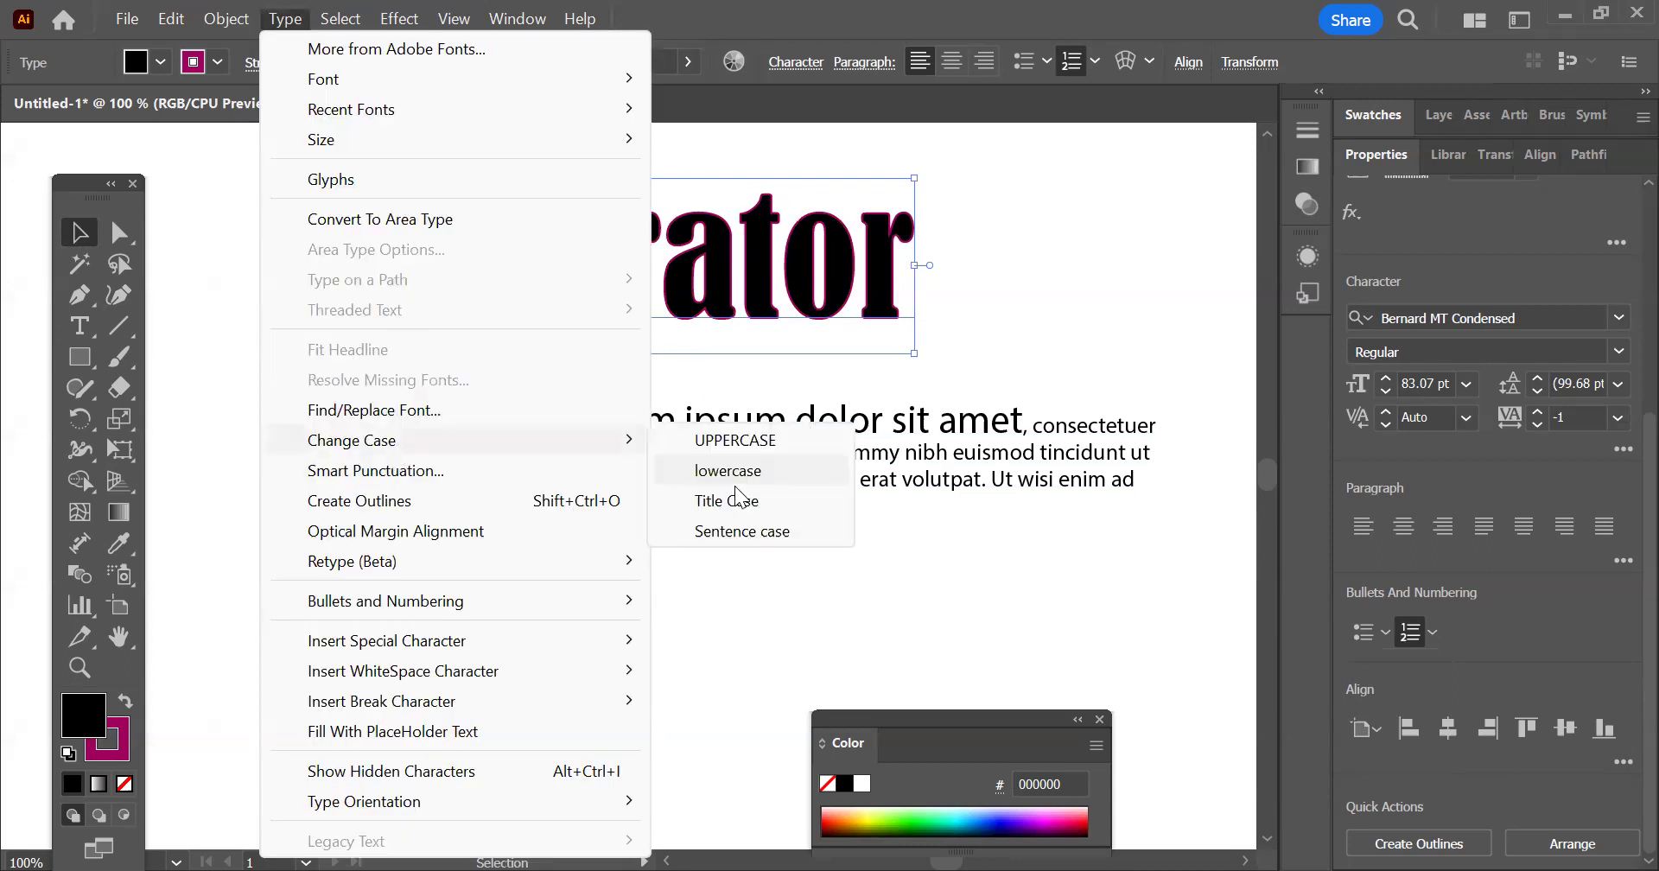
click(776, 506)
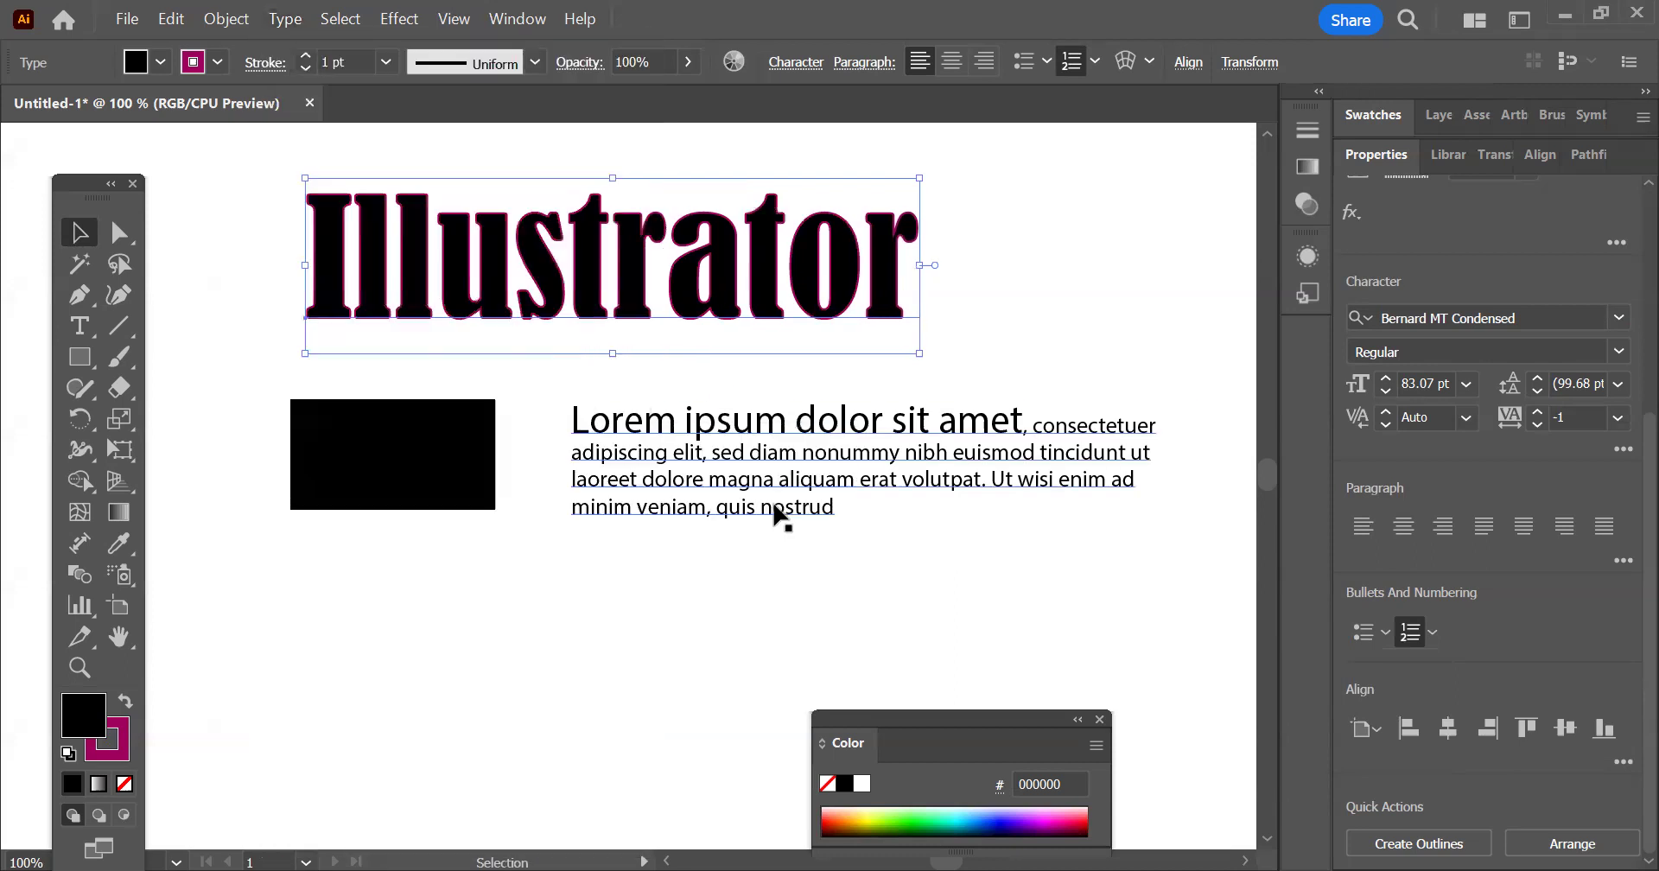
Apply bullets to the "Illustrator" heading, switch them to numbers, and remove the list formatting
click(275, 22)
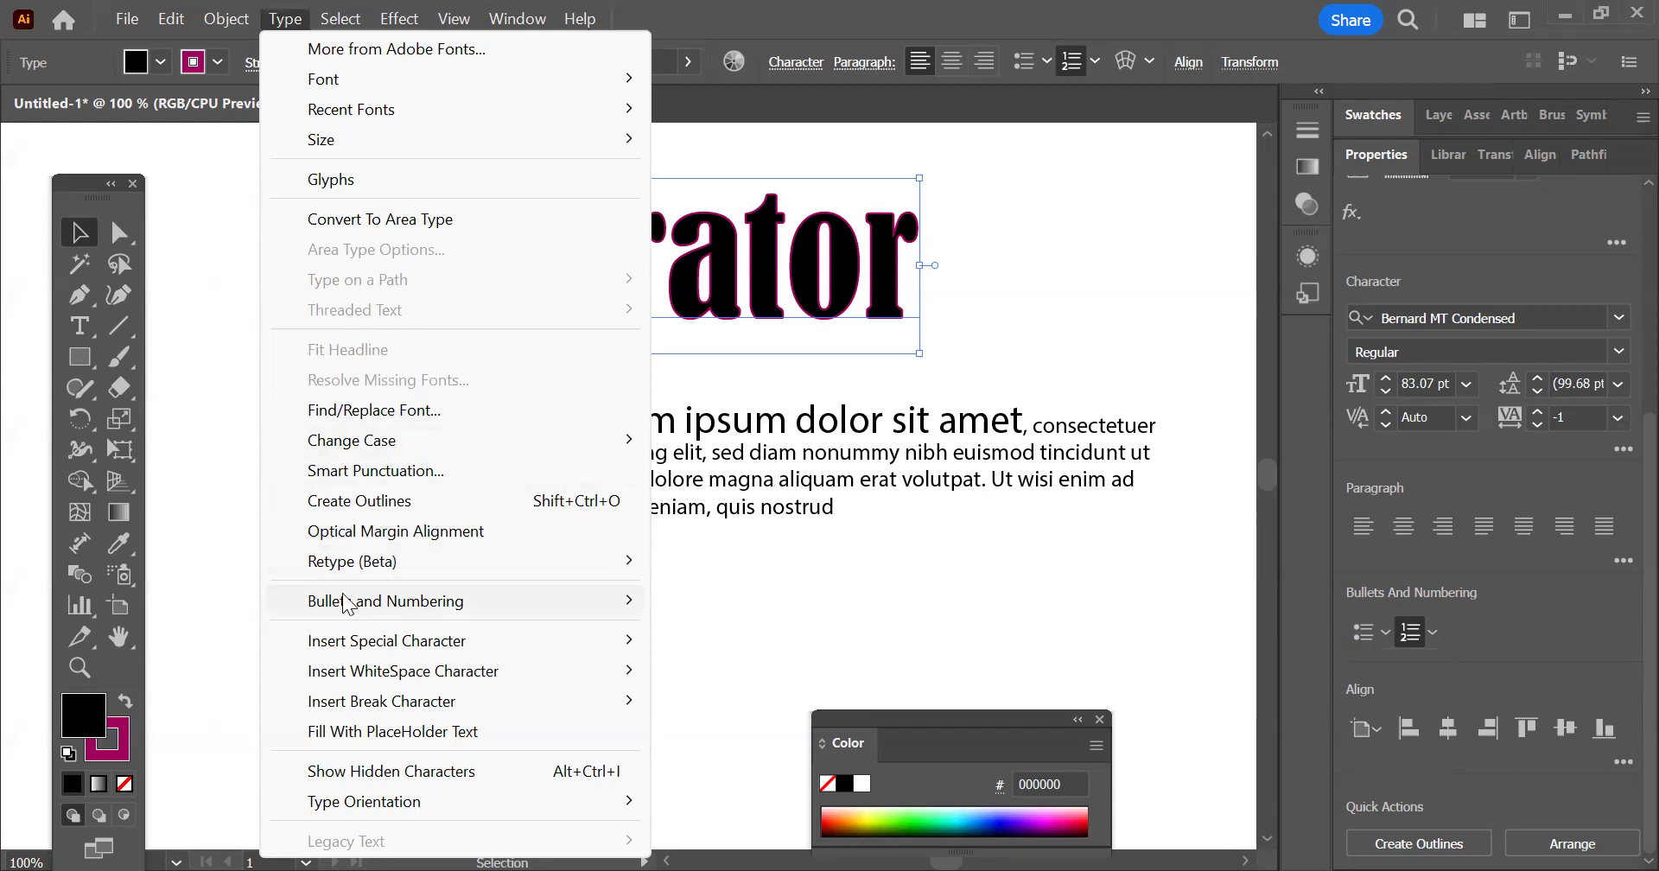
mouse_move(648, 600)
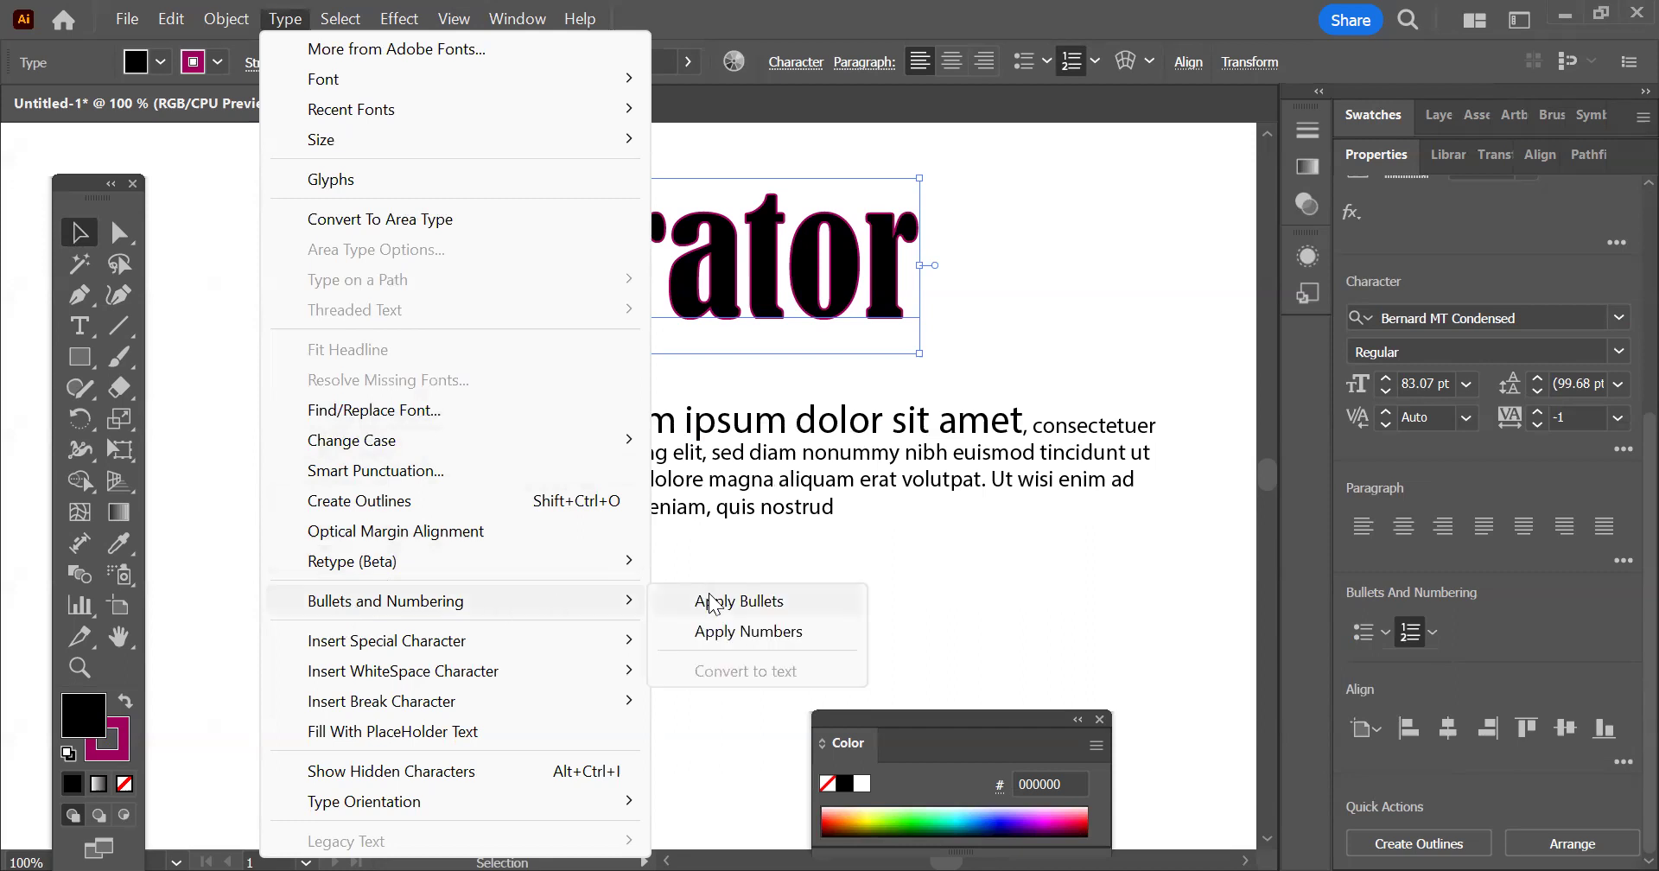
click(783, 600)
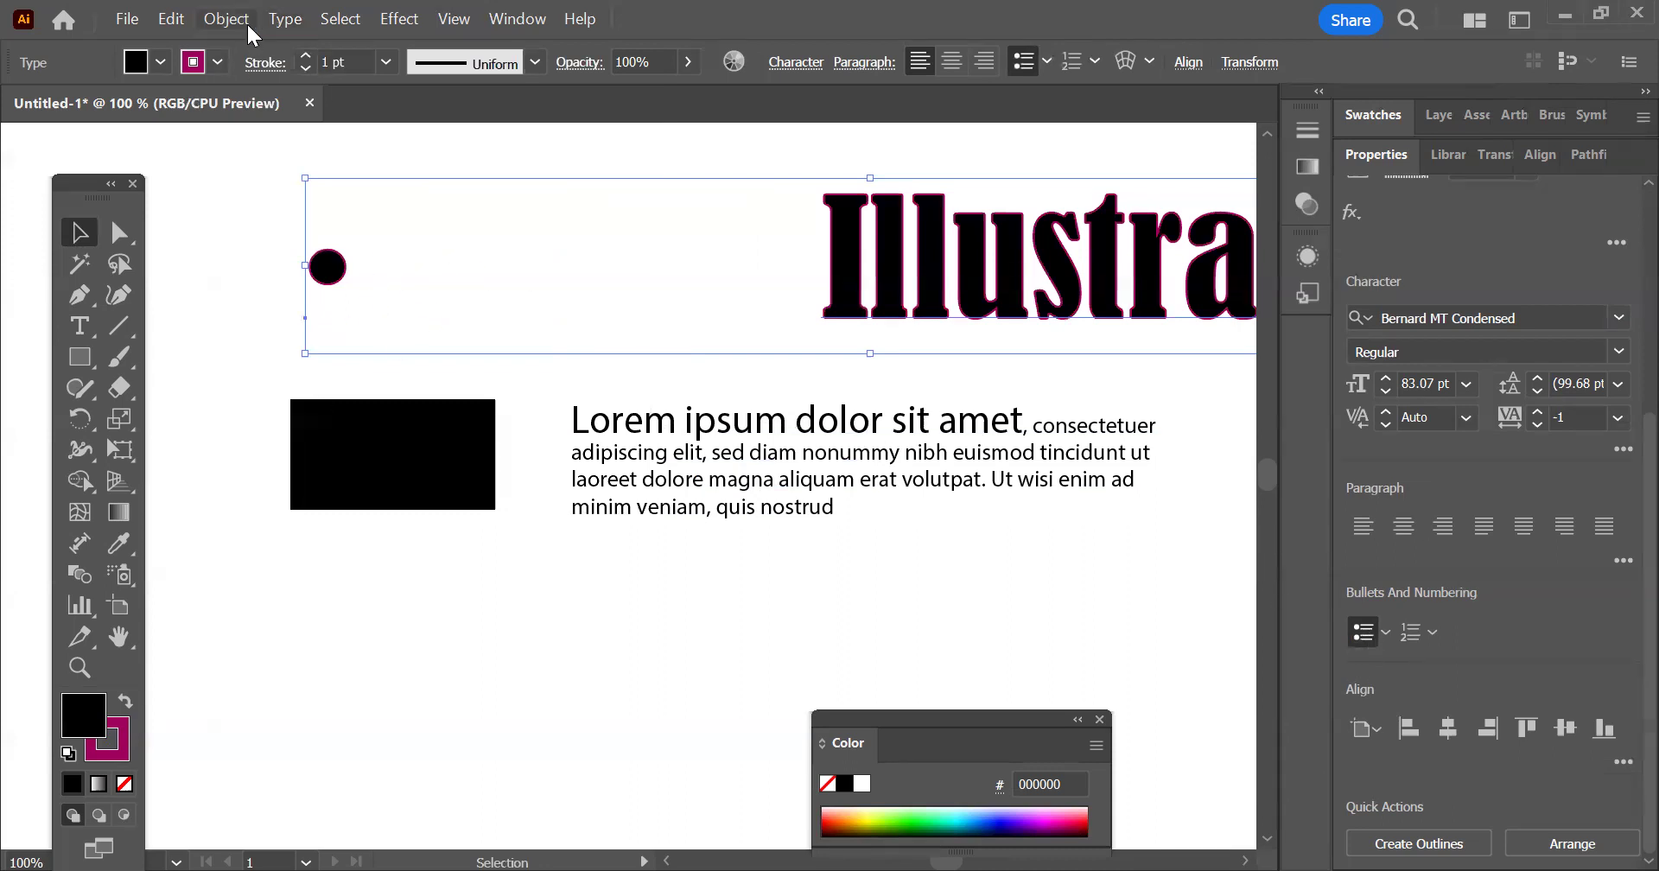
click(282, 17)
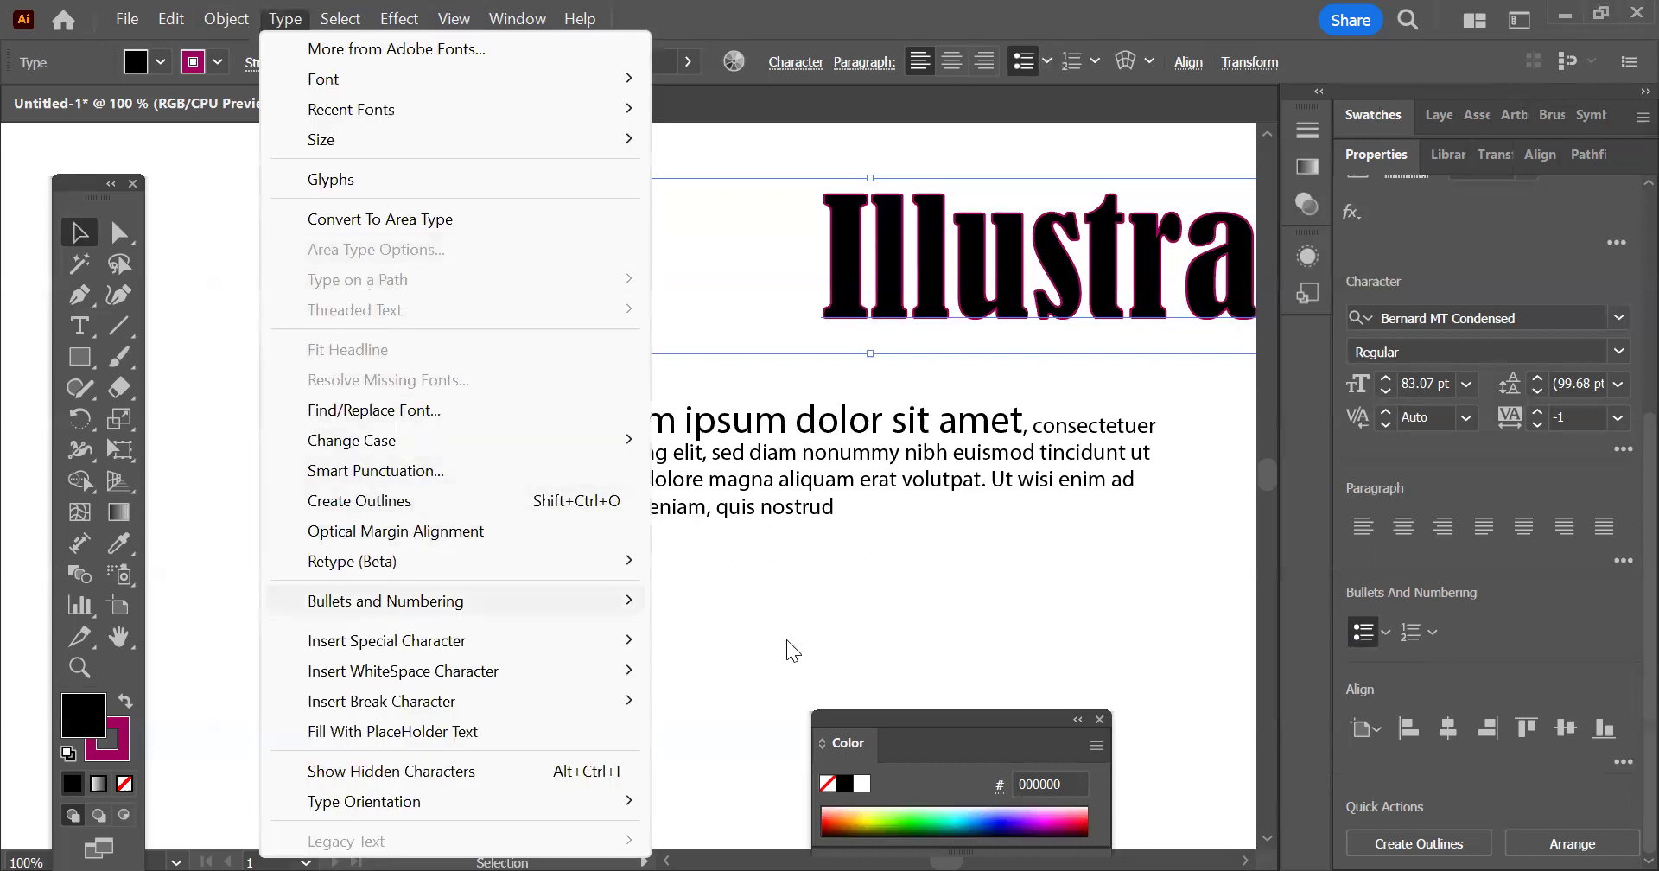
mouse_move(380, 599)
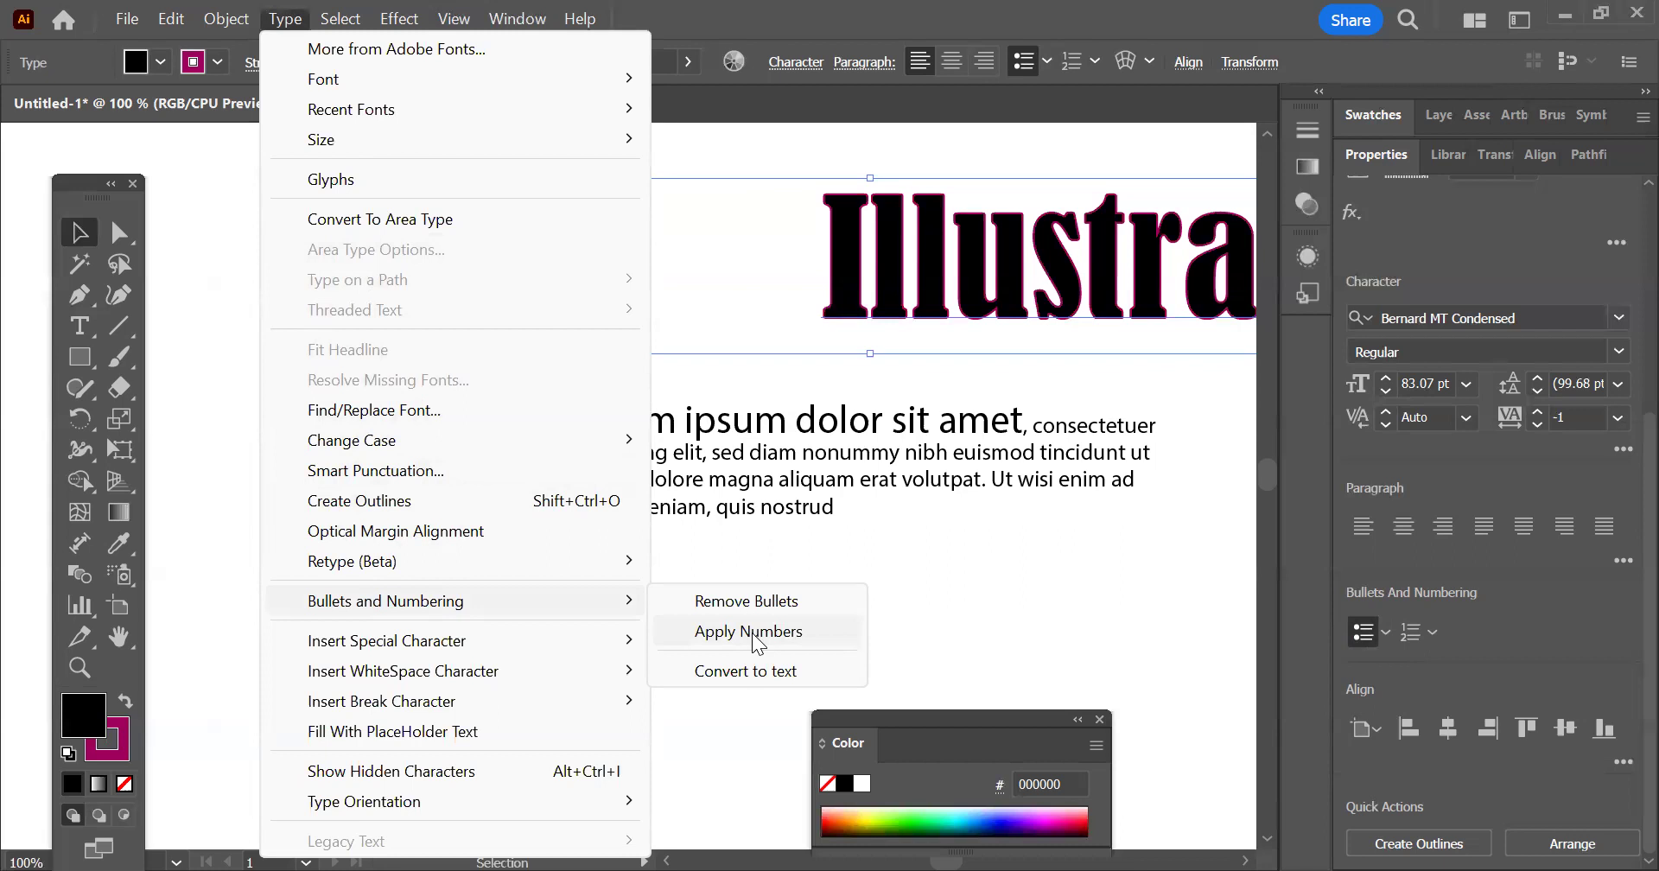
click(752, 632)
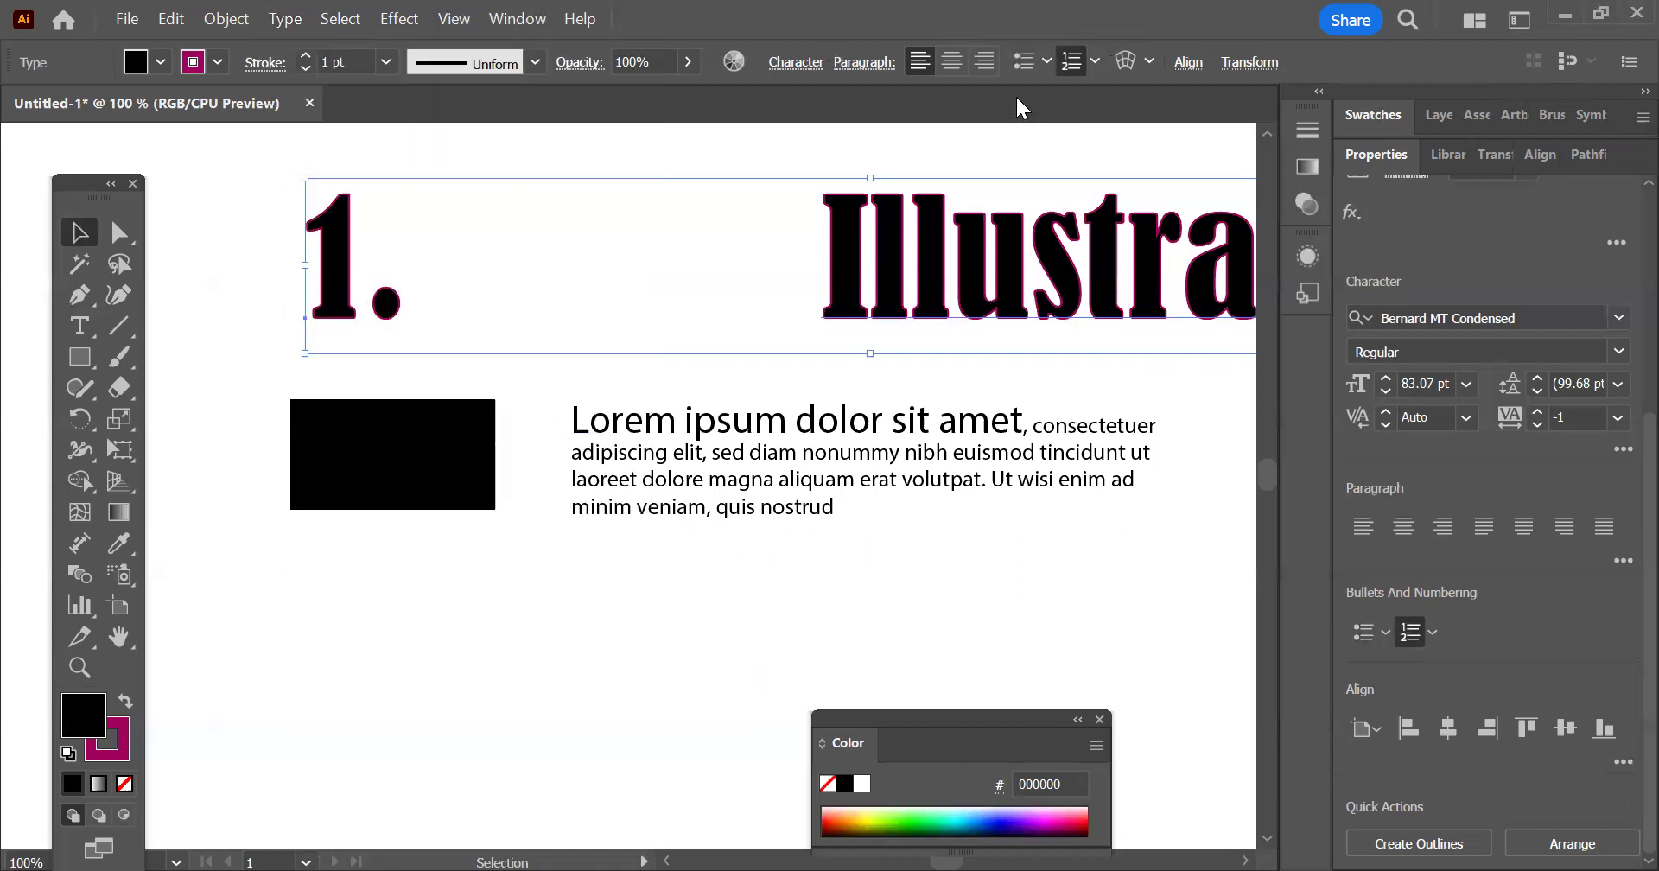
click(1046, 60)
click(864, 107)
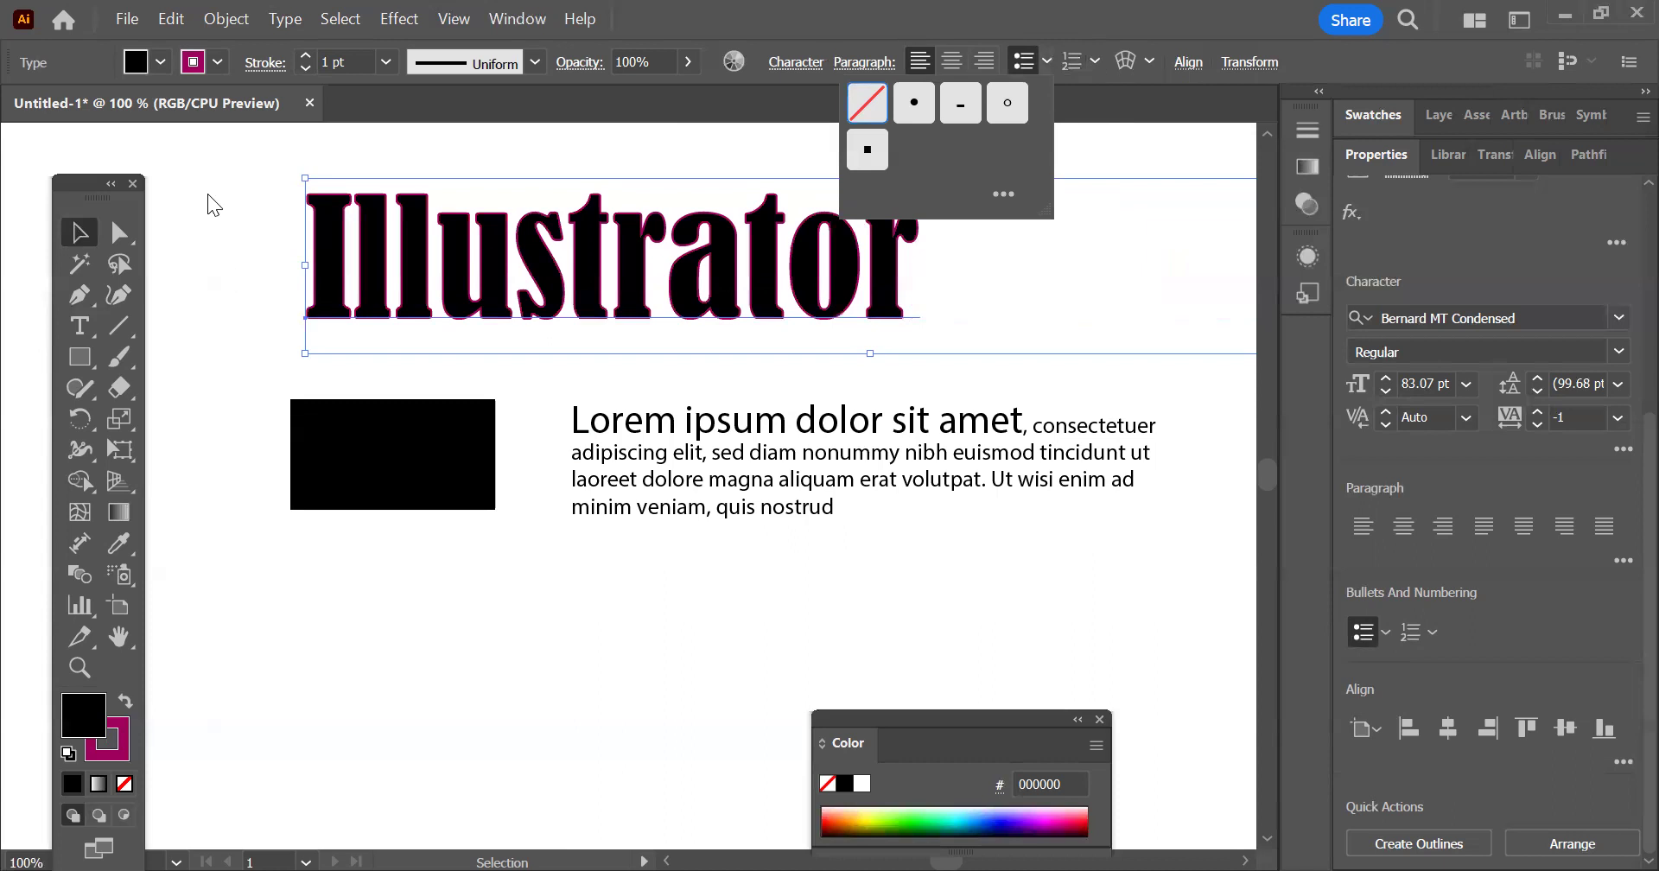
Deselect the "Illustrator" heading
click(289, 21)
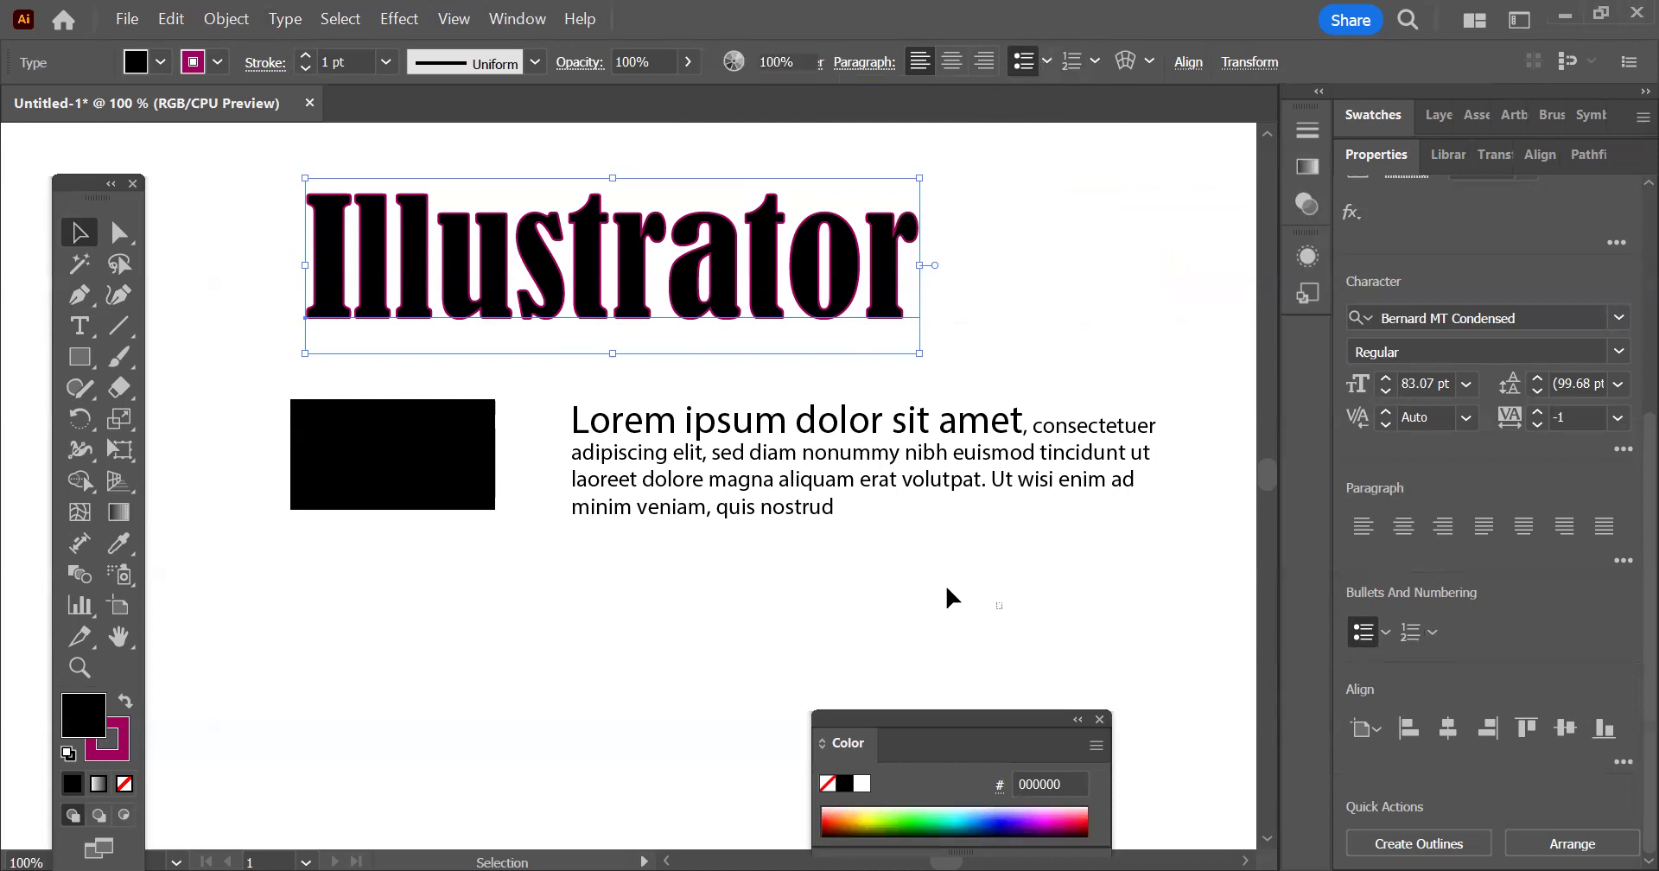
click(916, 555)
alt+scroll(916, 555, down, 1)
alt+scroll(916, 537, up, 1)
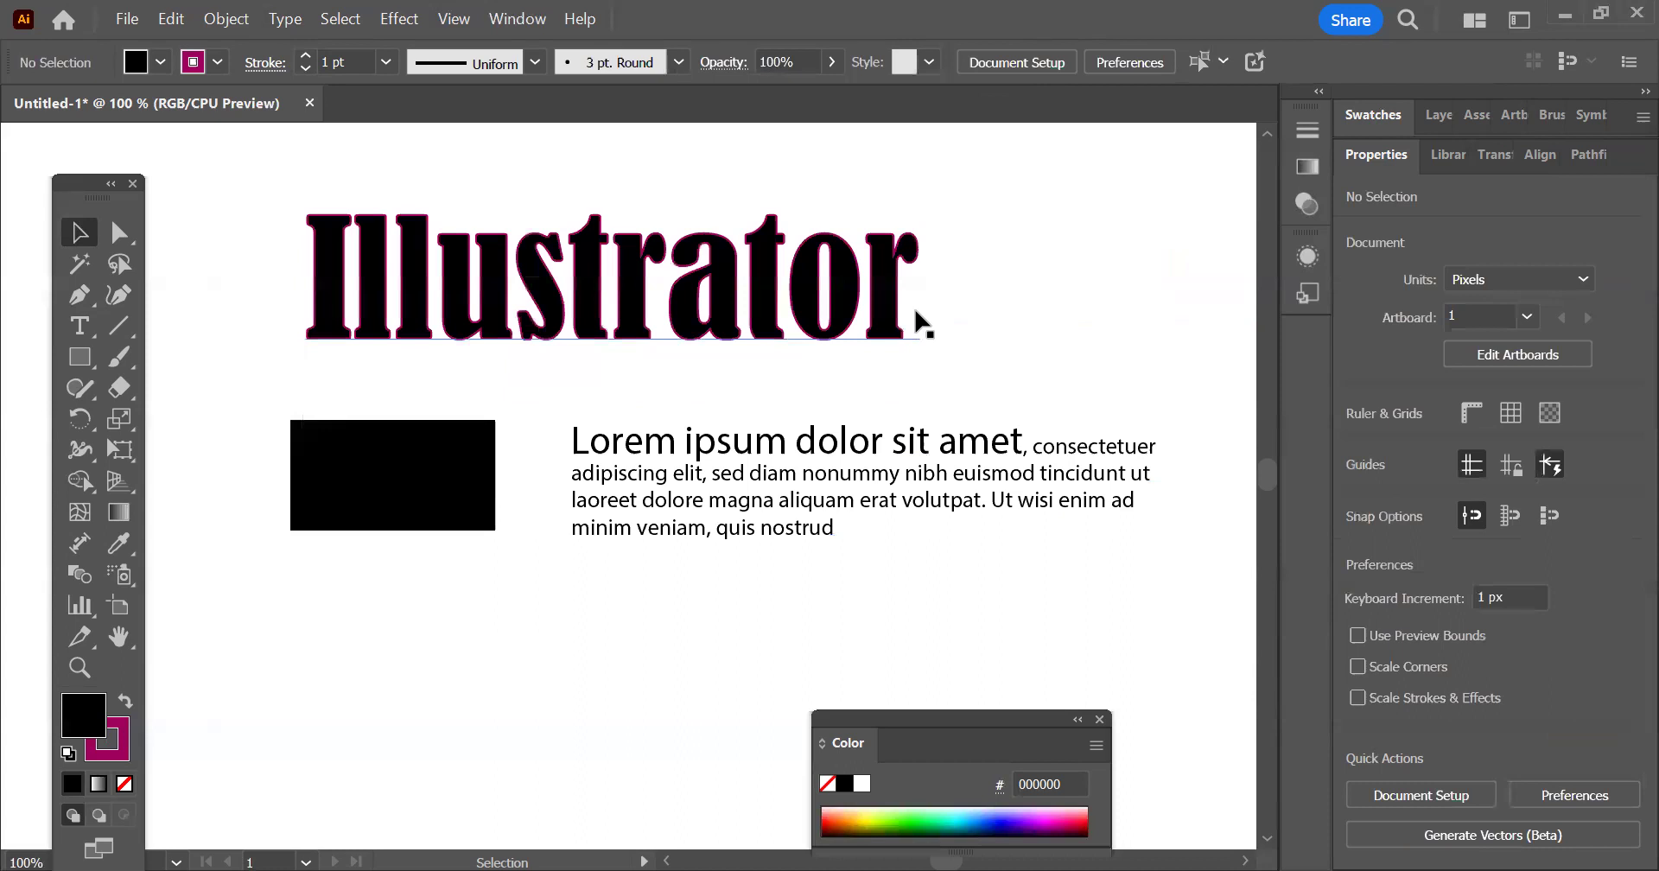
Set the tracking of the "Illustrator" heading to -2
click(888, 298)
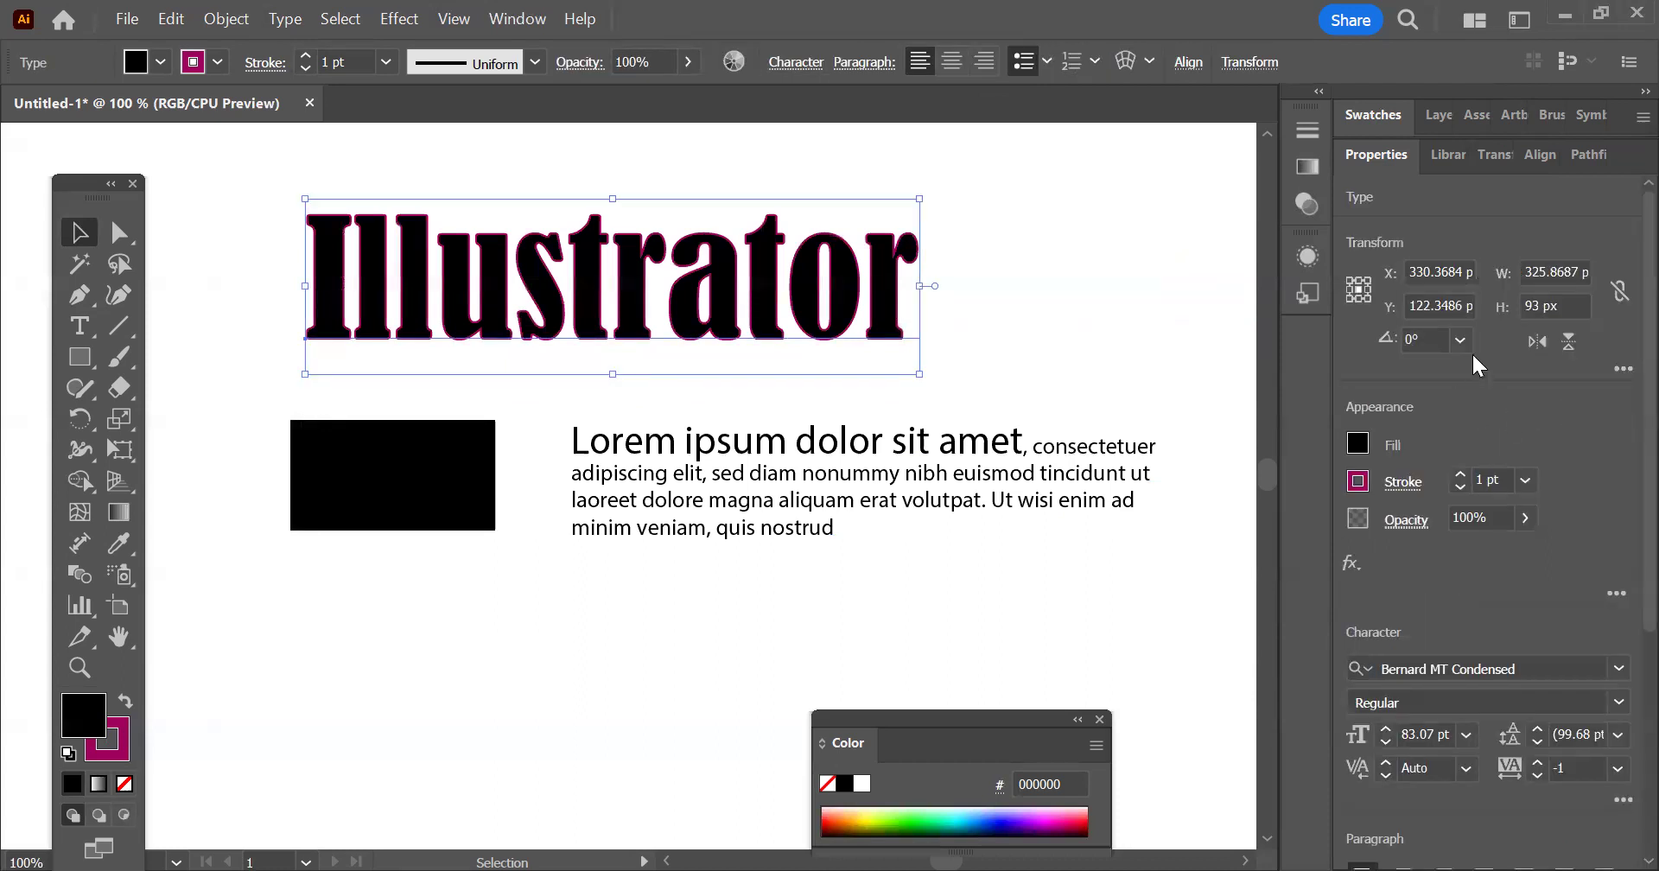
scroll(1530, 415, down, 3)
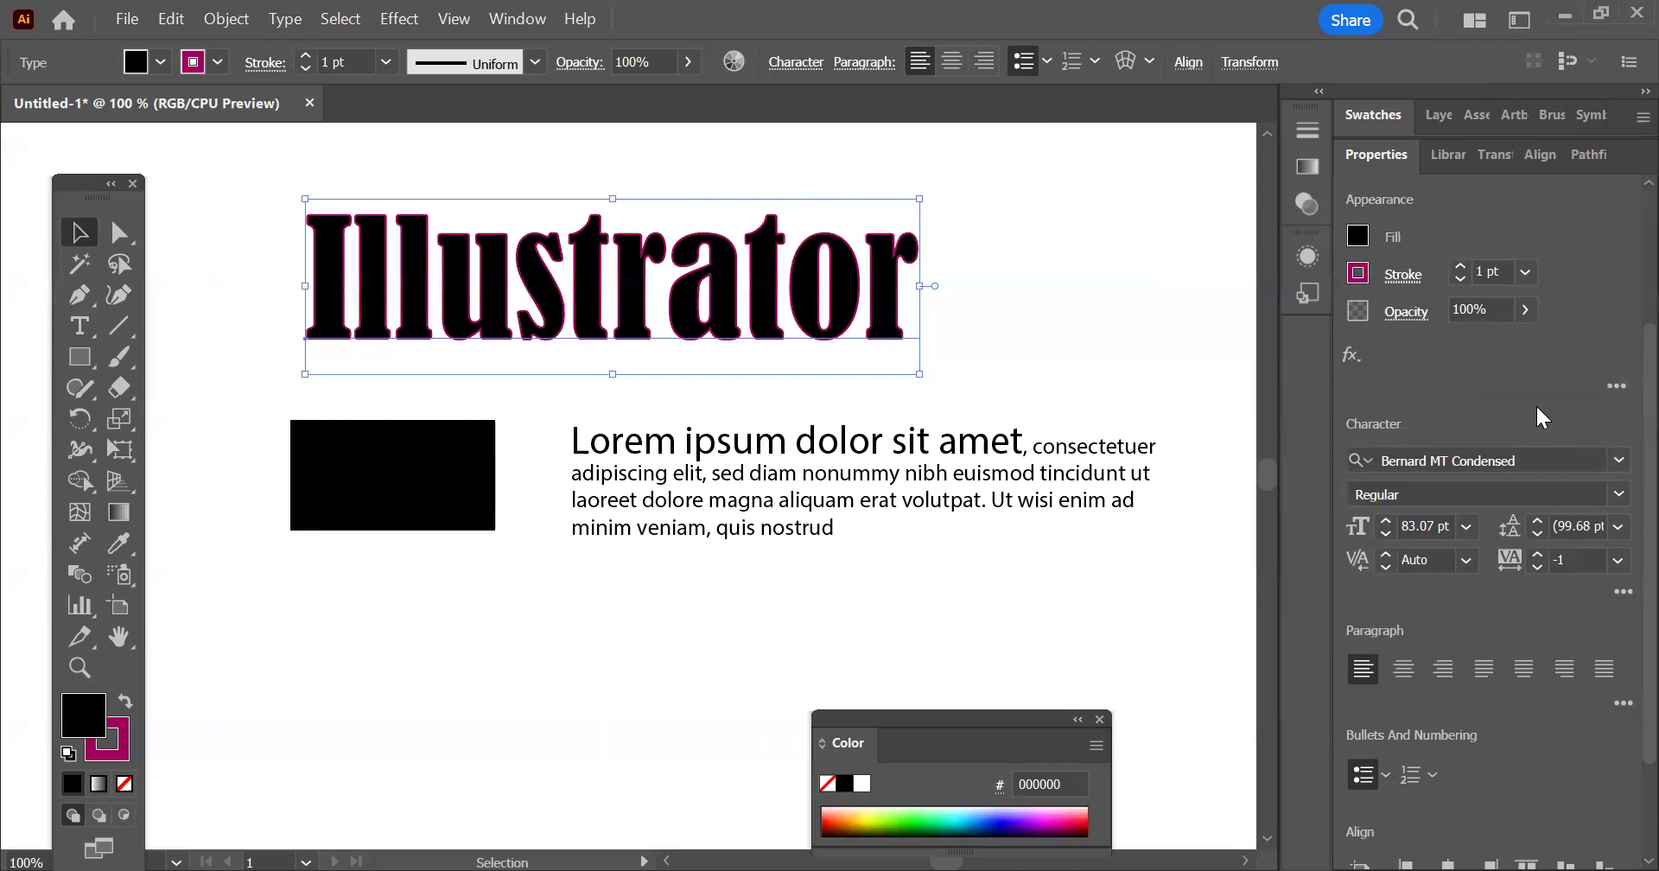
scroll(1543, 418, down, 2)
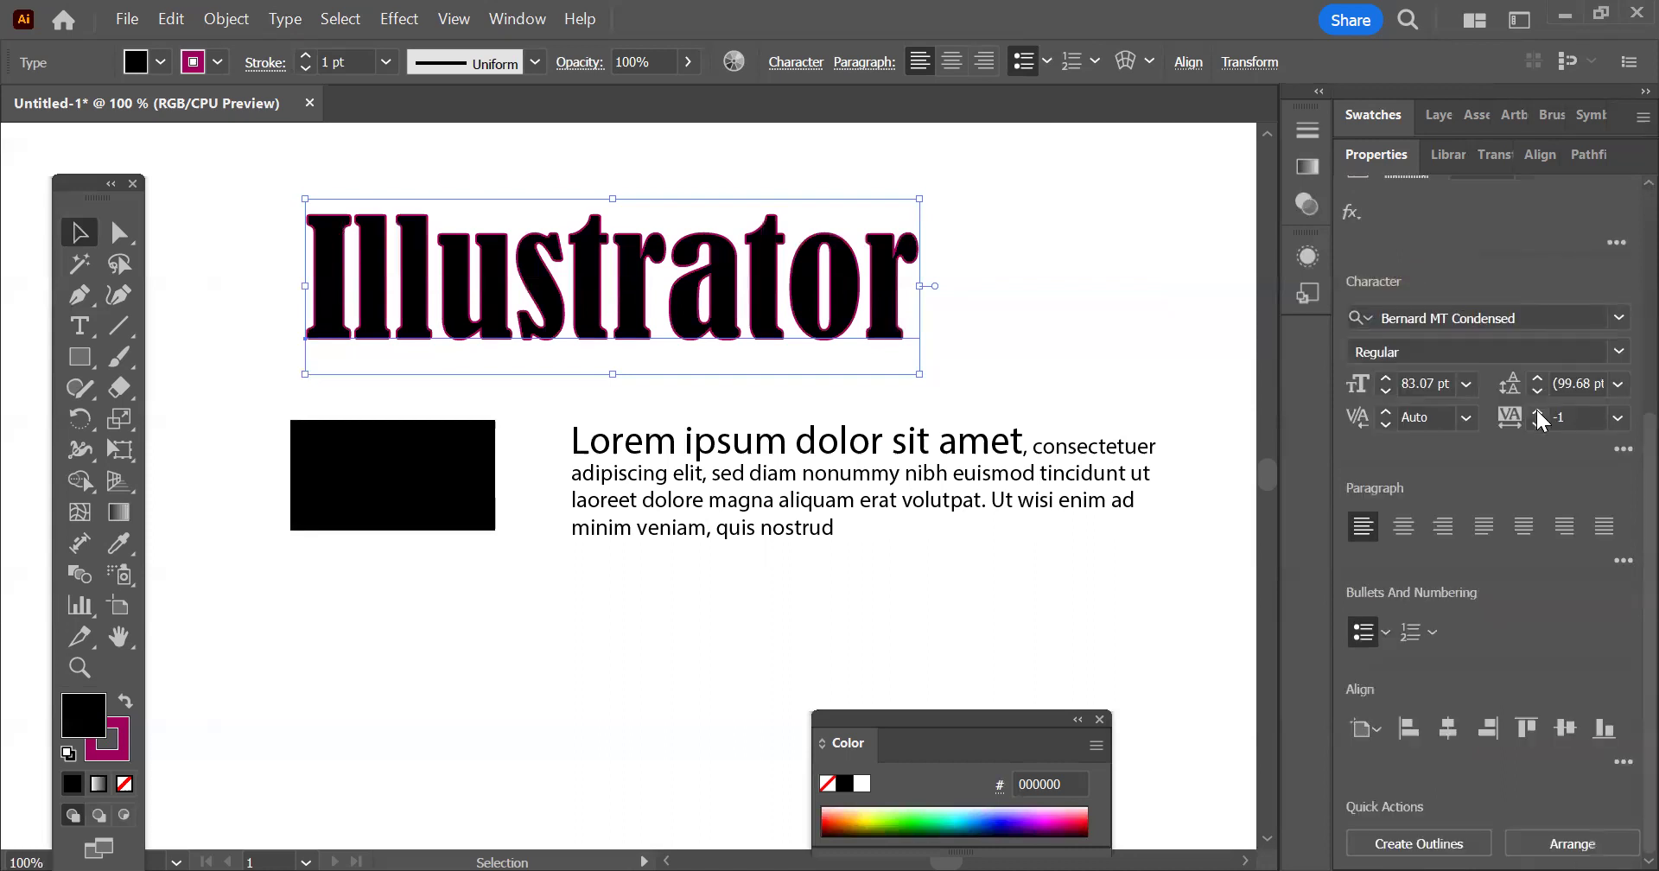
click(1538, 424)
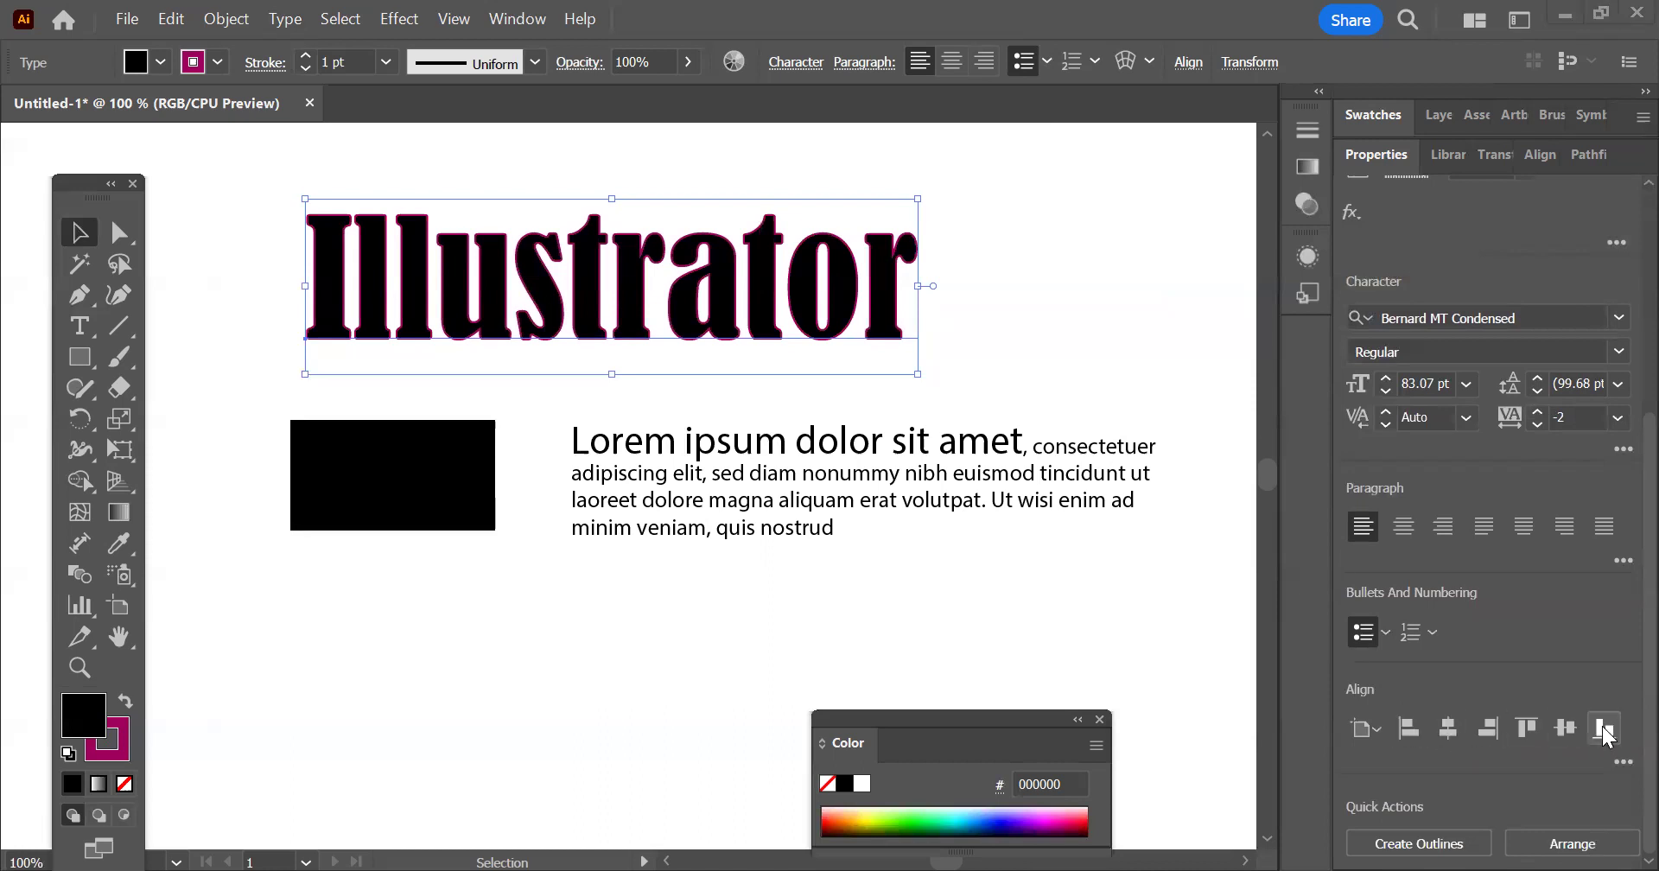
Show the Align options and move the black rectangle beside the end of the "Illustrator" heading
click(518, 19)
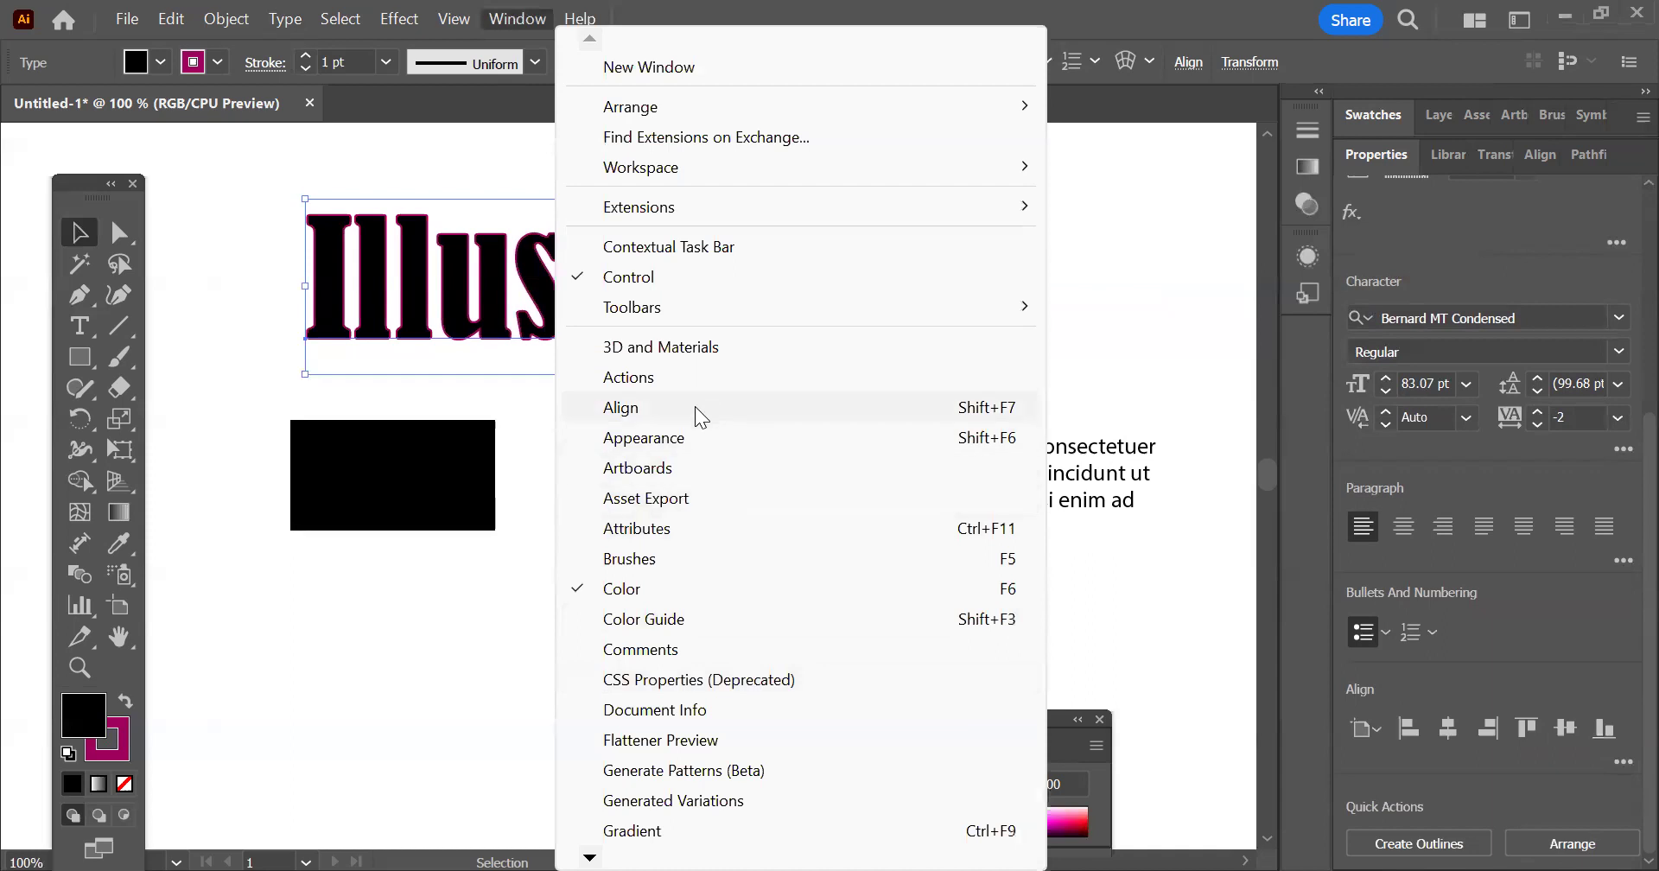
click(694, 406)
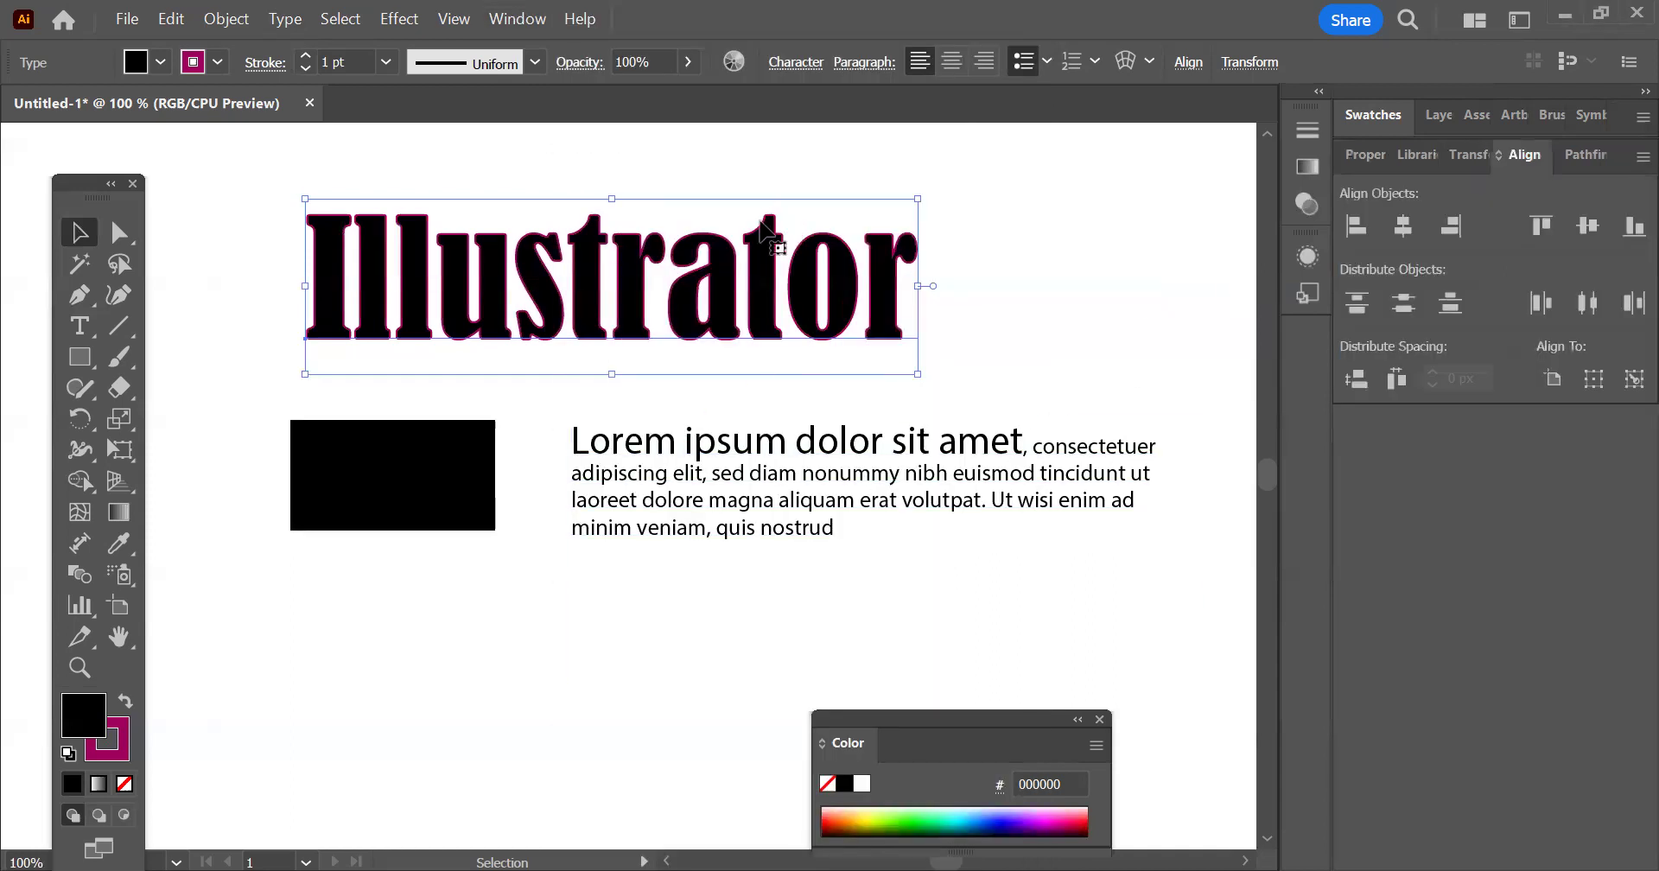
drag(337, 480, 1006, 258)
drag(906, 237, 940, 255)
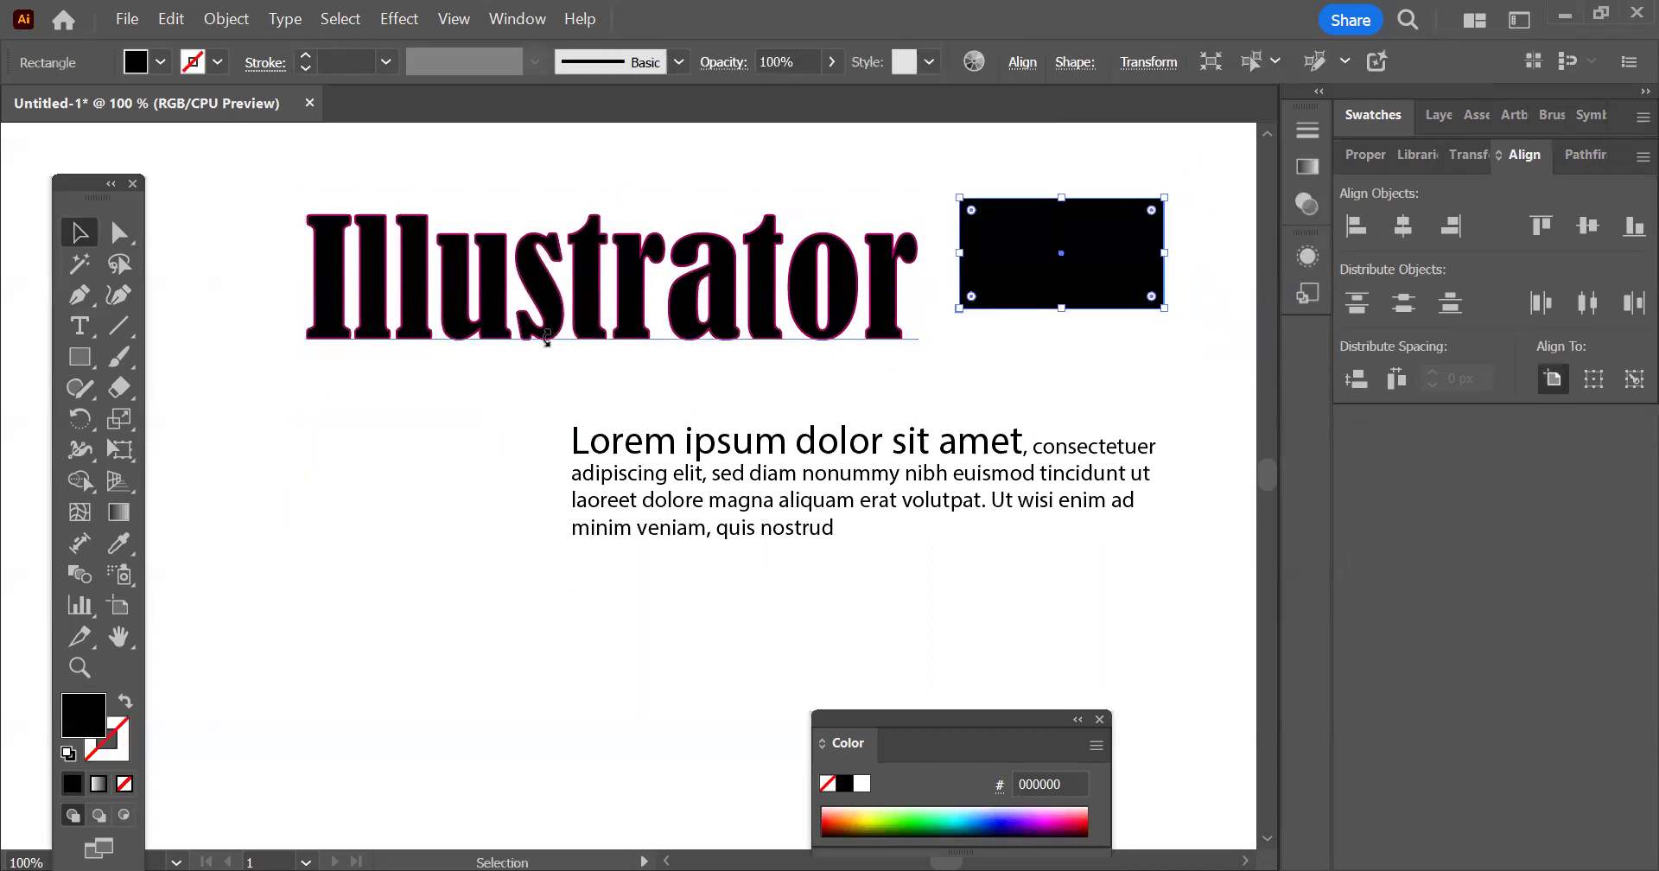
Select the "Illustrator" heading together with the black rectangle and align their top edges
drag(811, 172, 1169, 350)
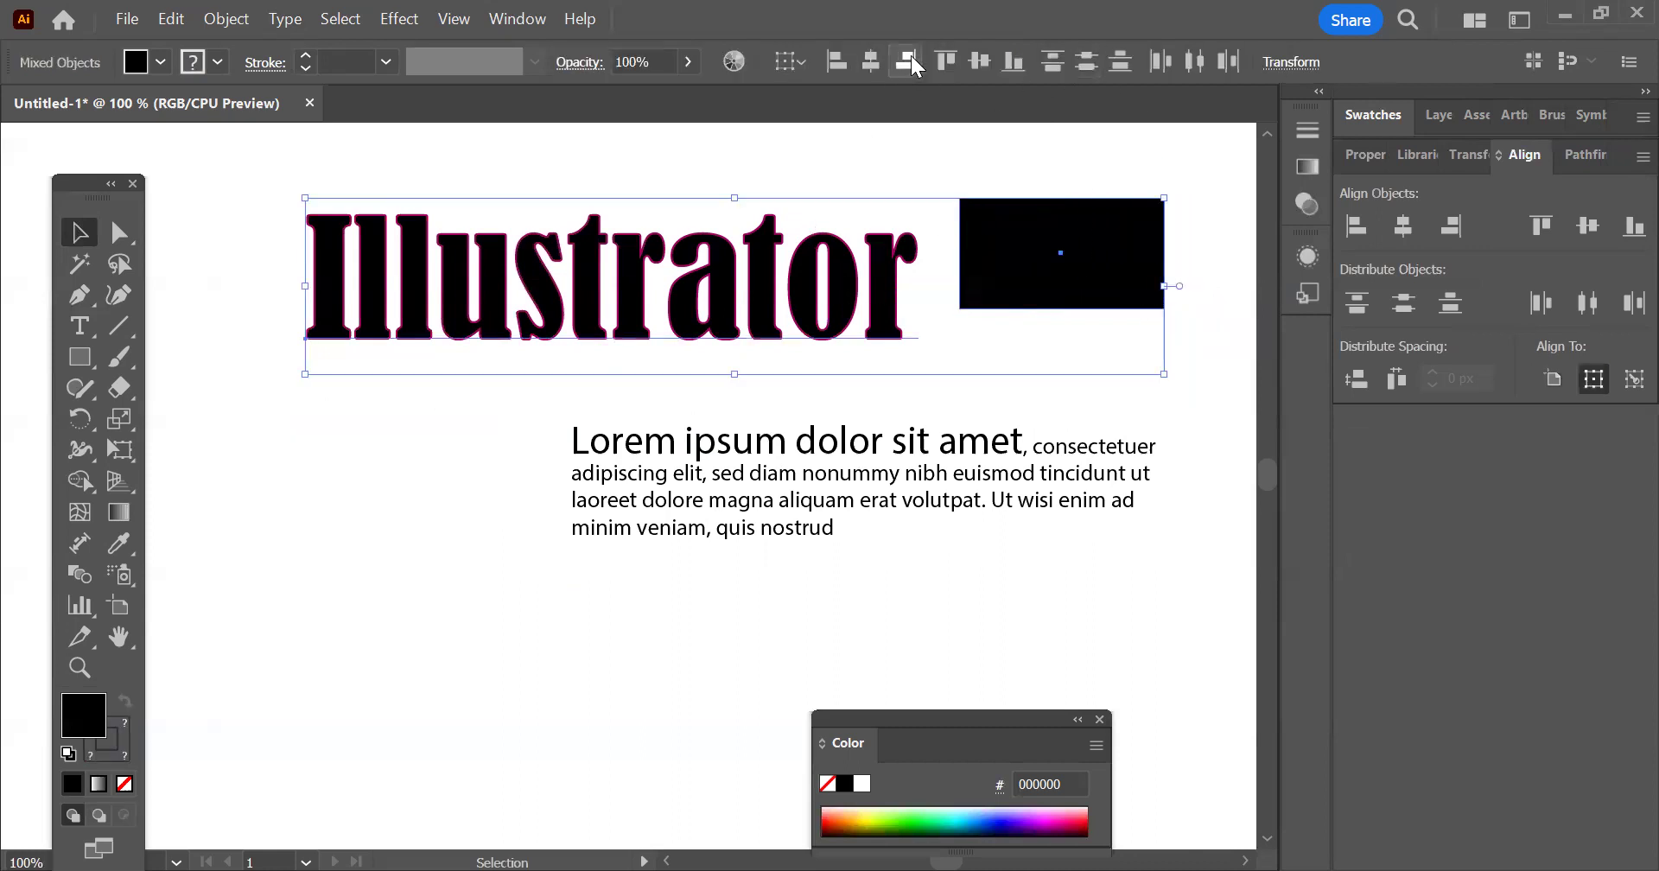
click(939, 57)
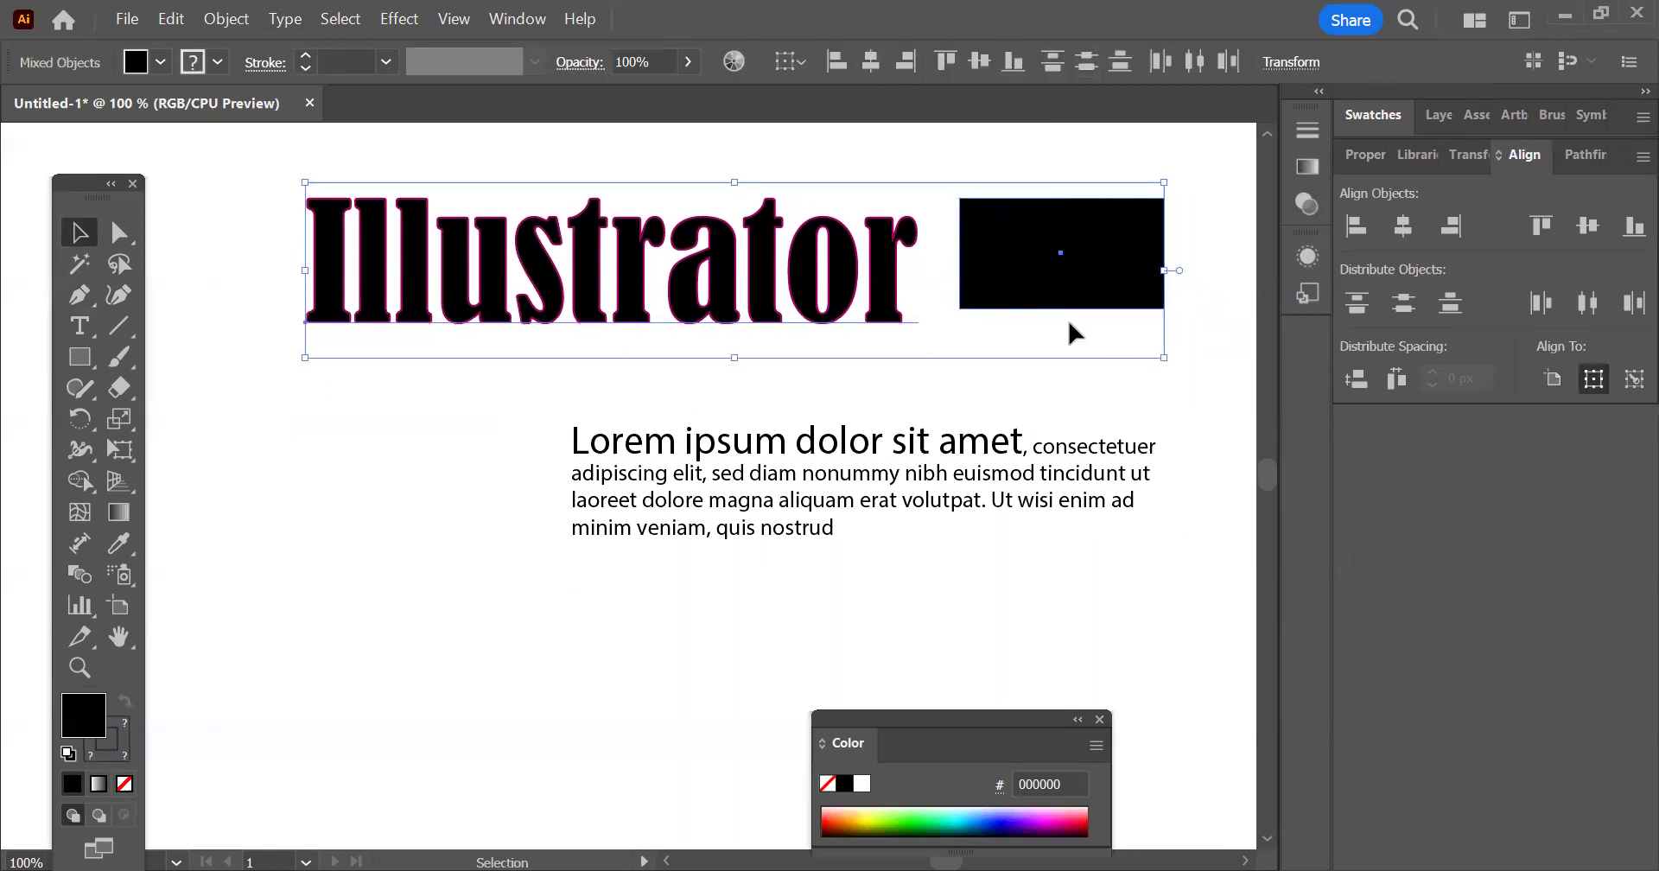
click(1092, 147)
drag(1187, 239, 750, 209)
Examine the Align to Glyph Bounds settings for Point Text and Area Text
click(525, 32)
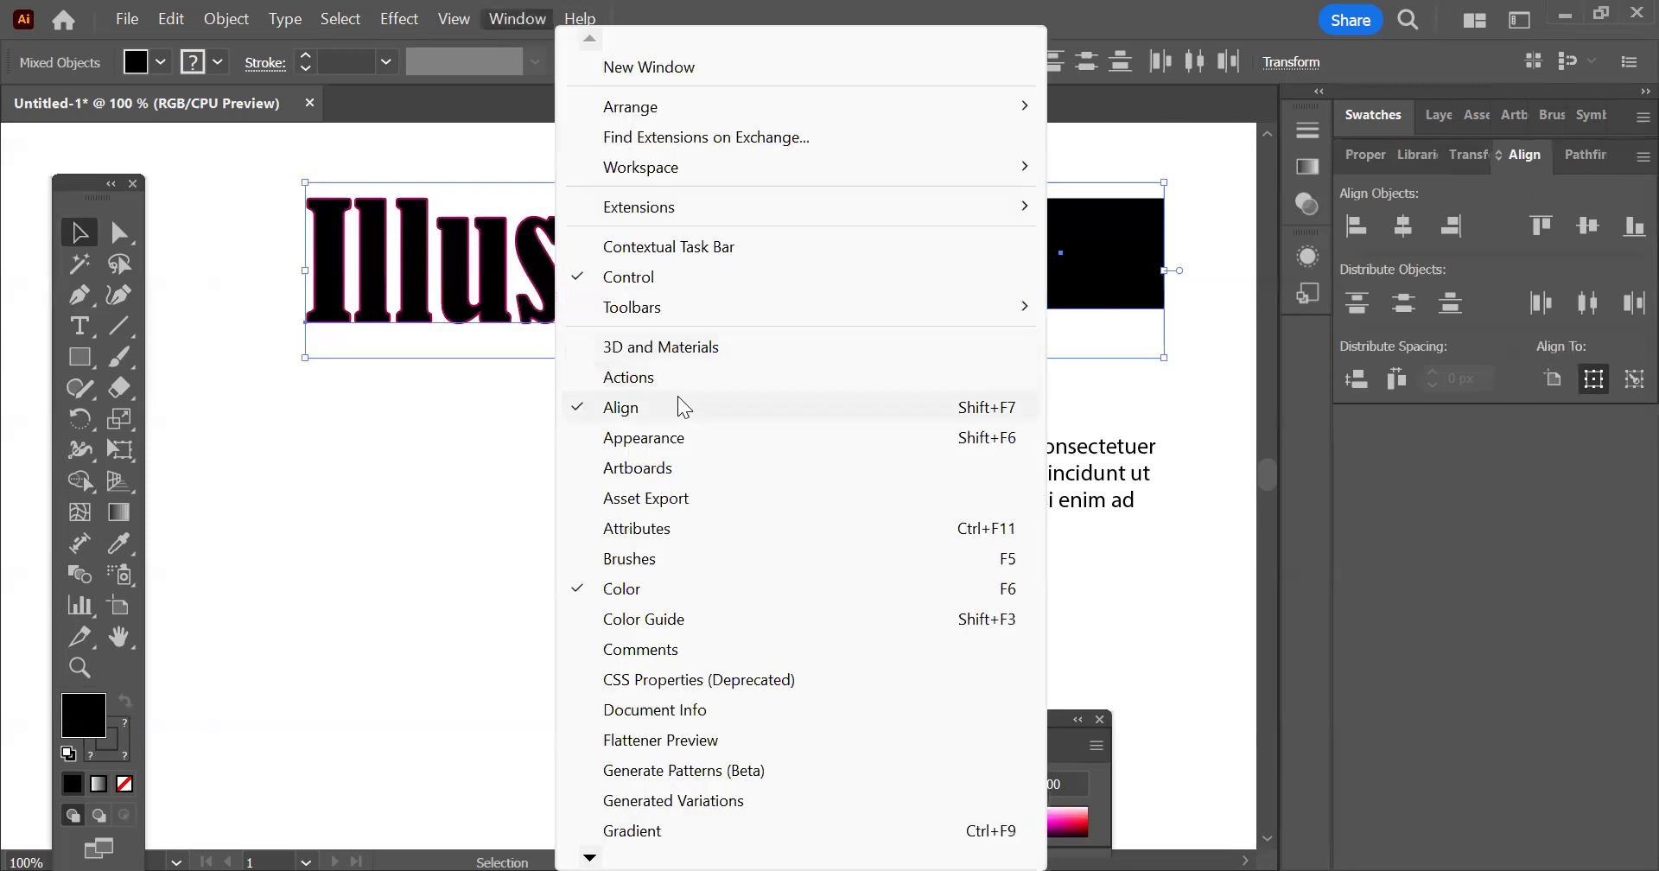
click(1191, 1)
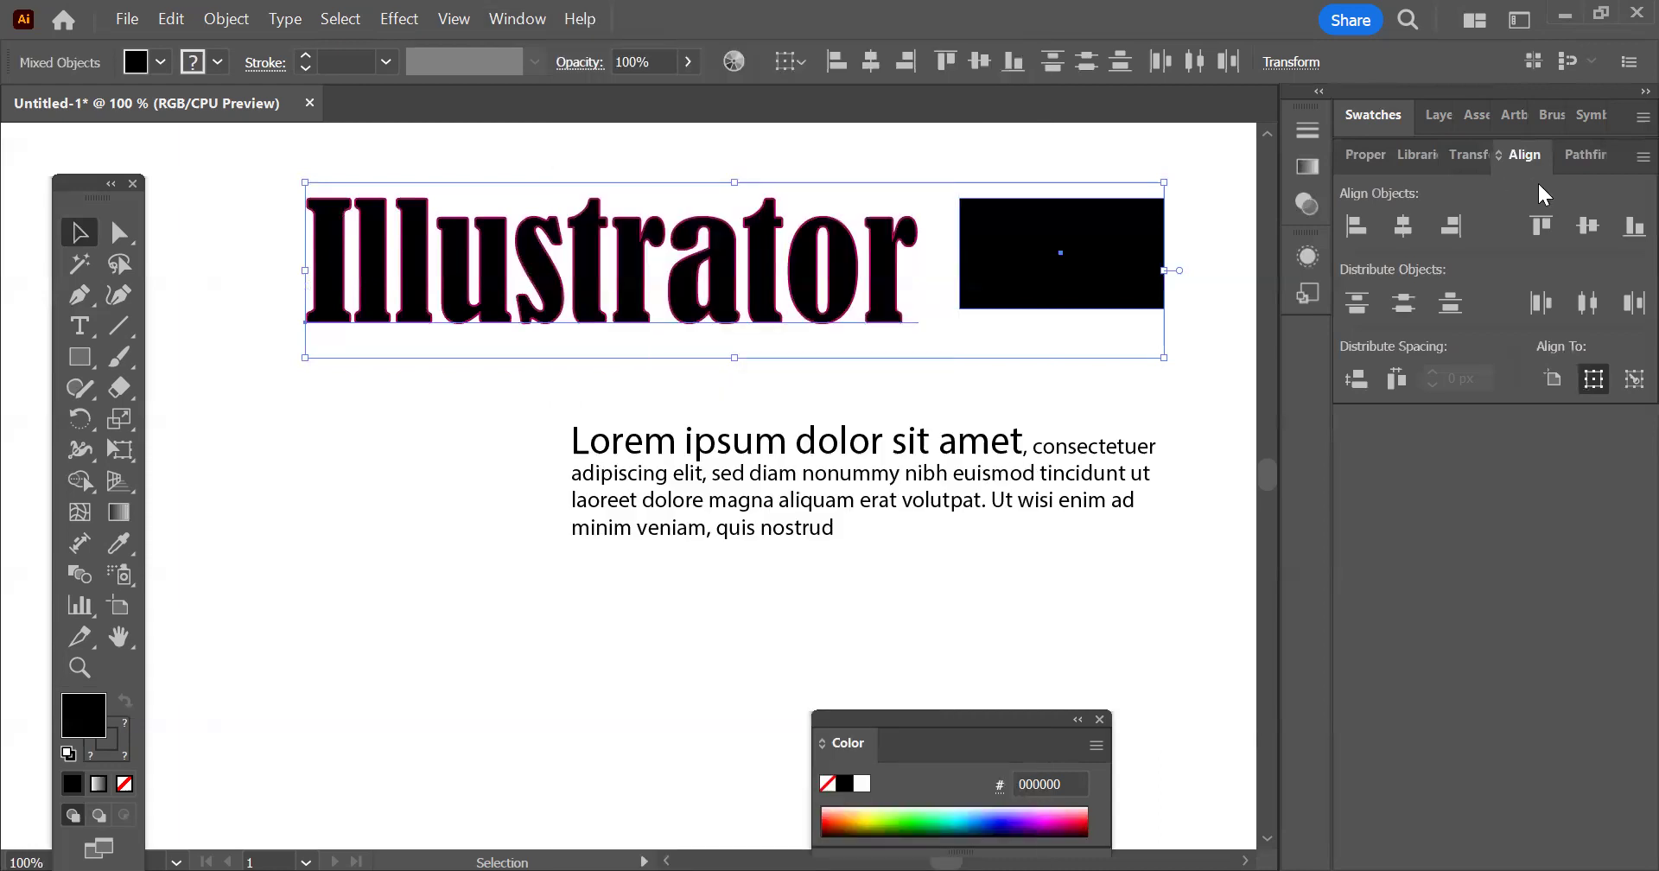
click(1642, 157)
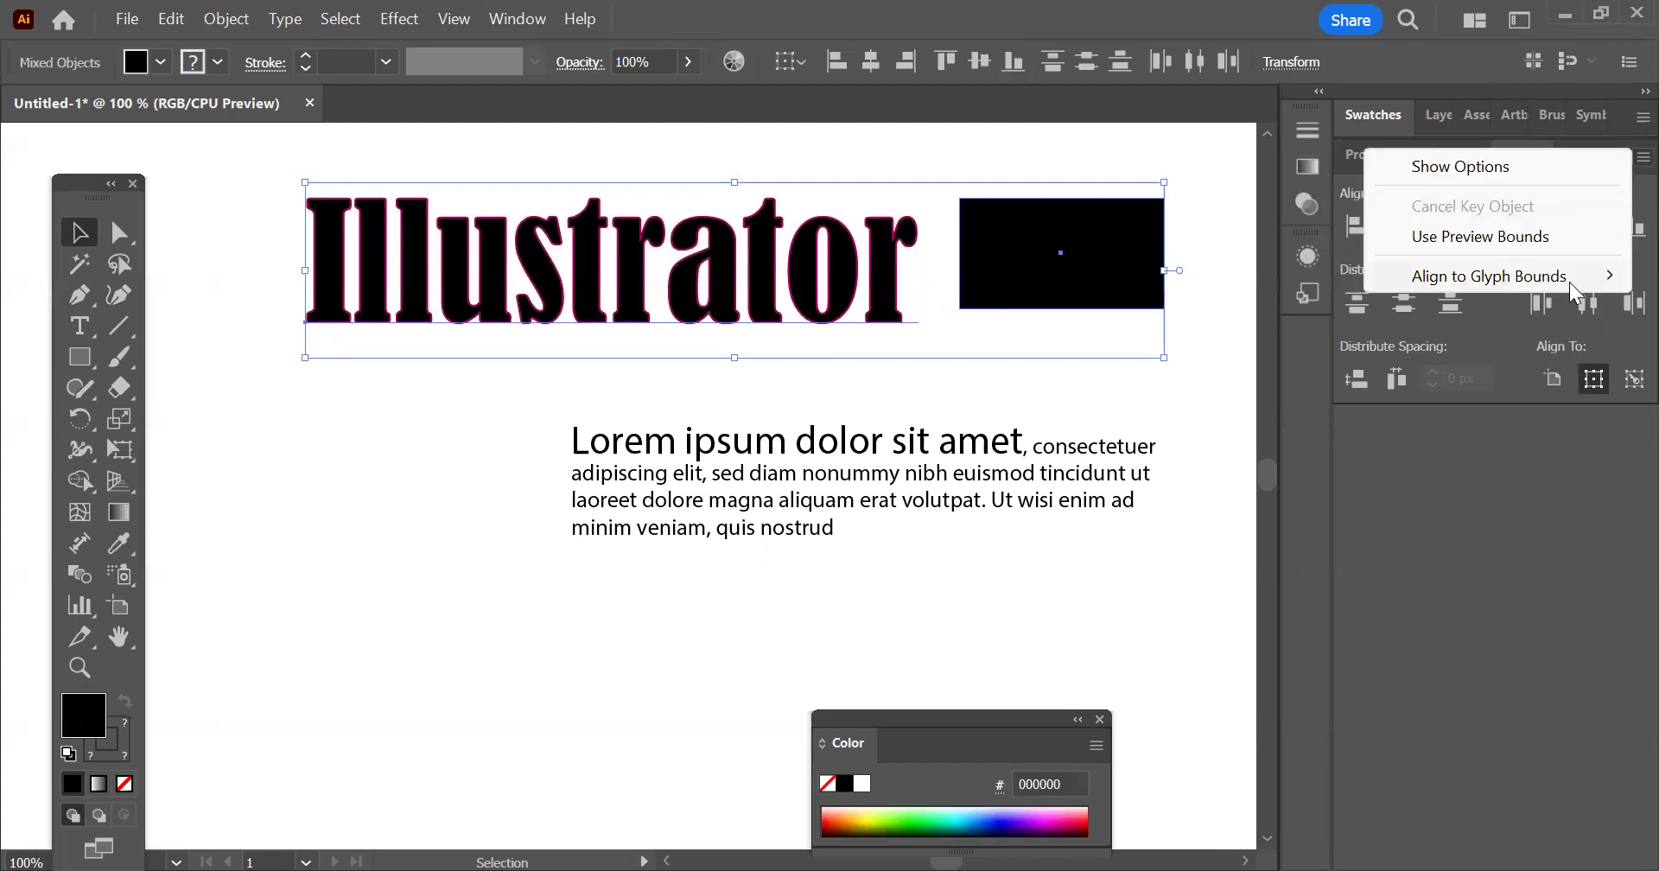
mouse_move(1570, 282)
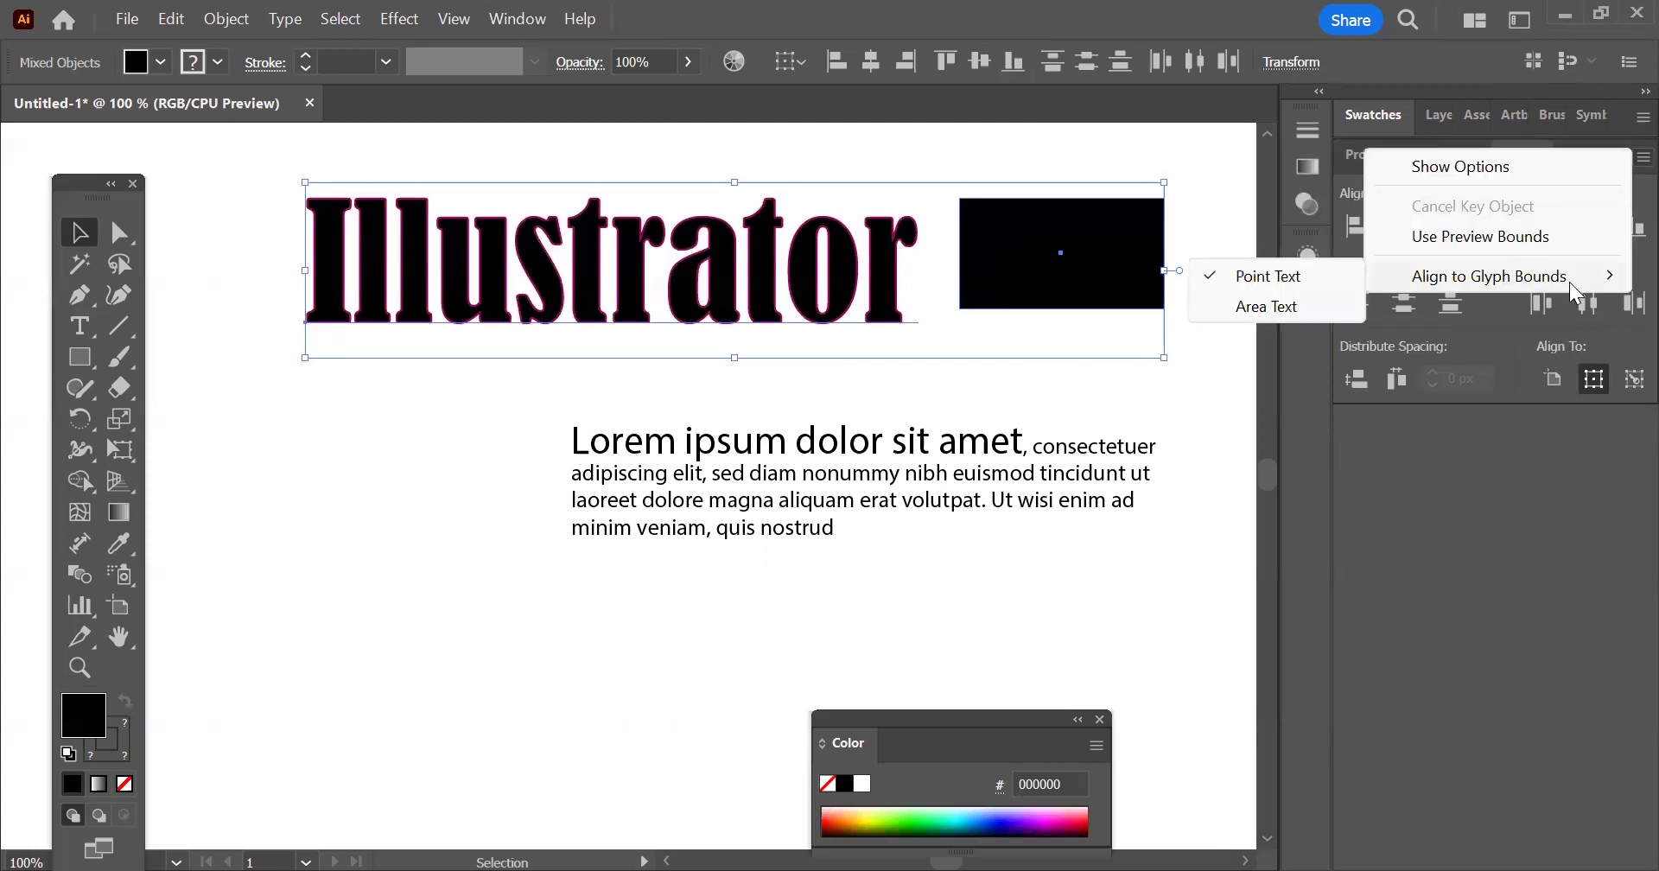
click(1418, 299)
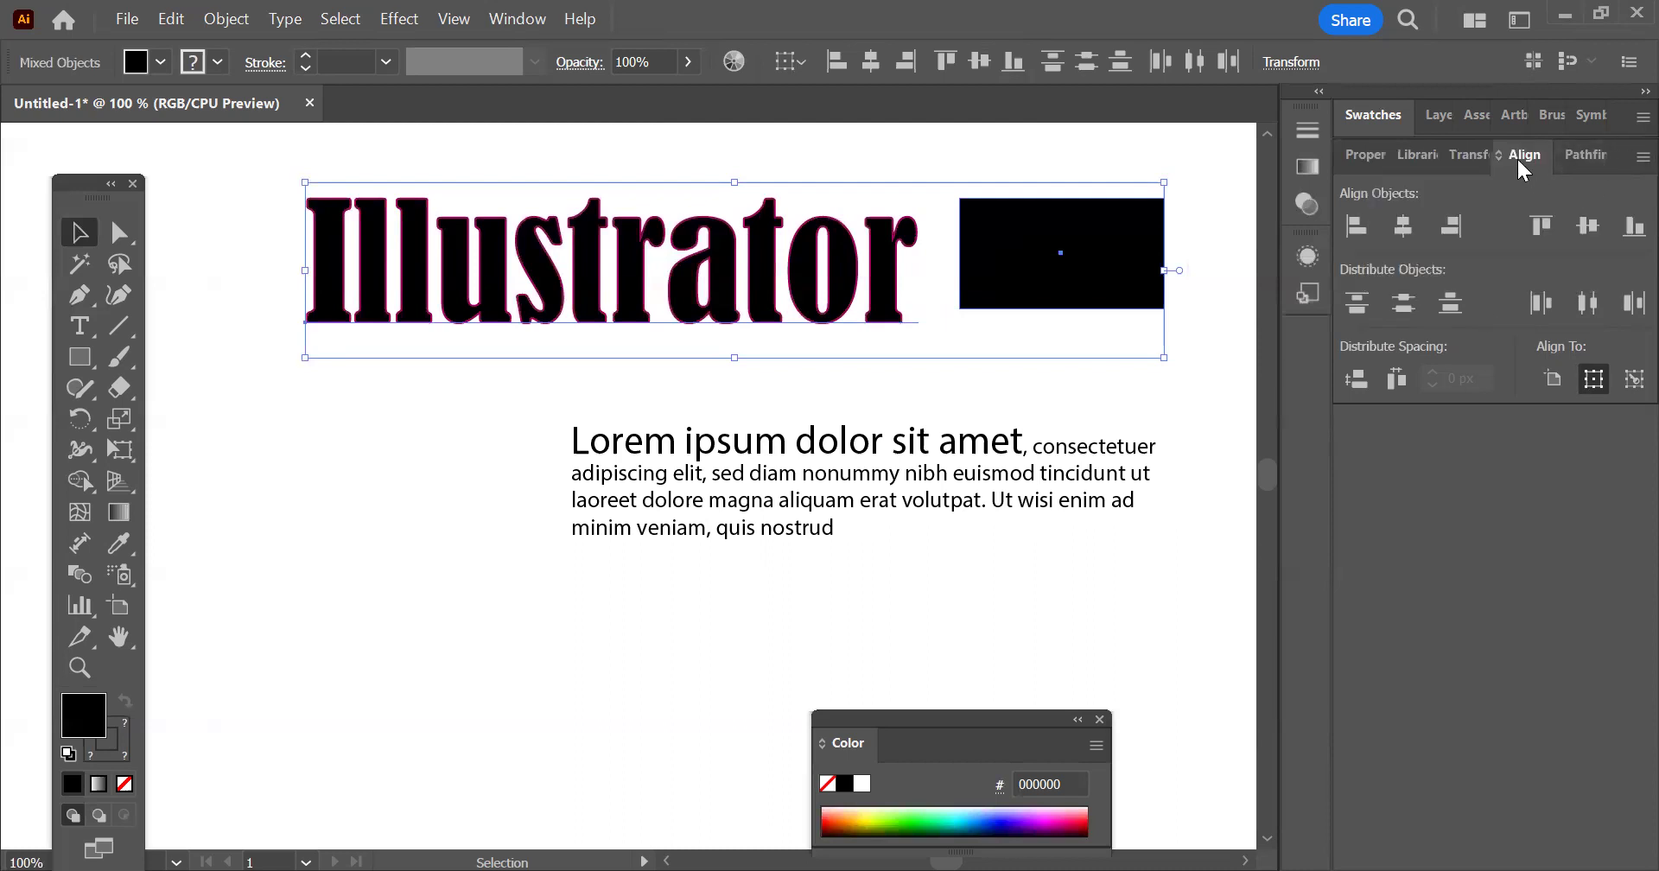
click(1643, 156)
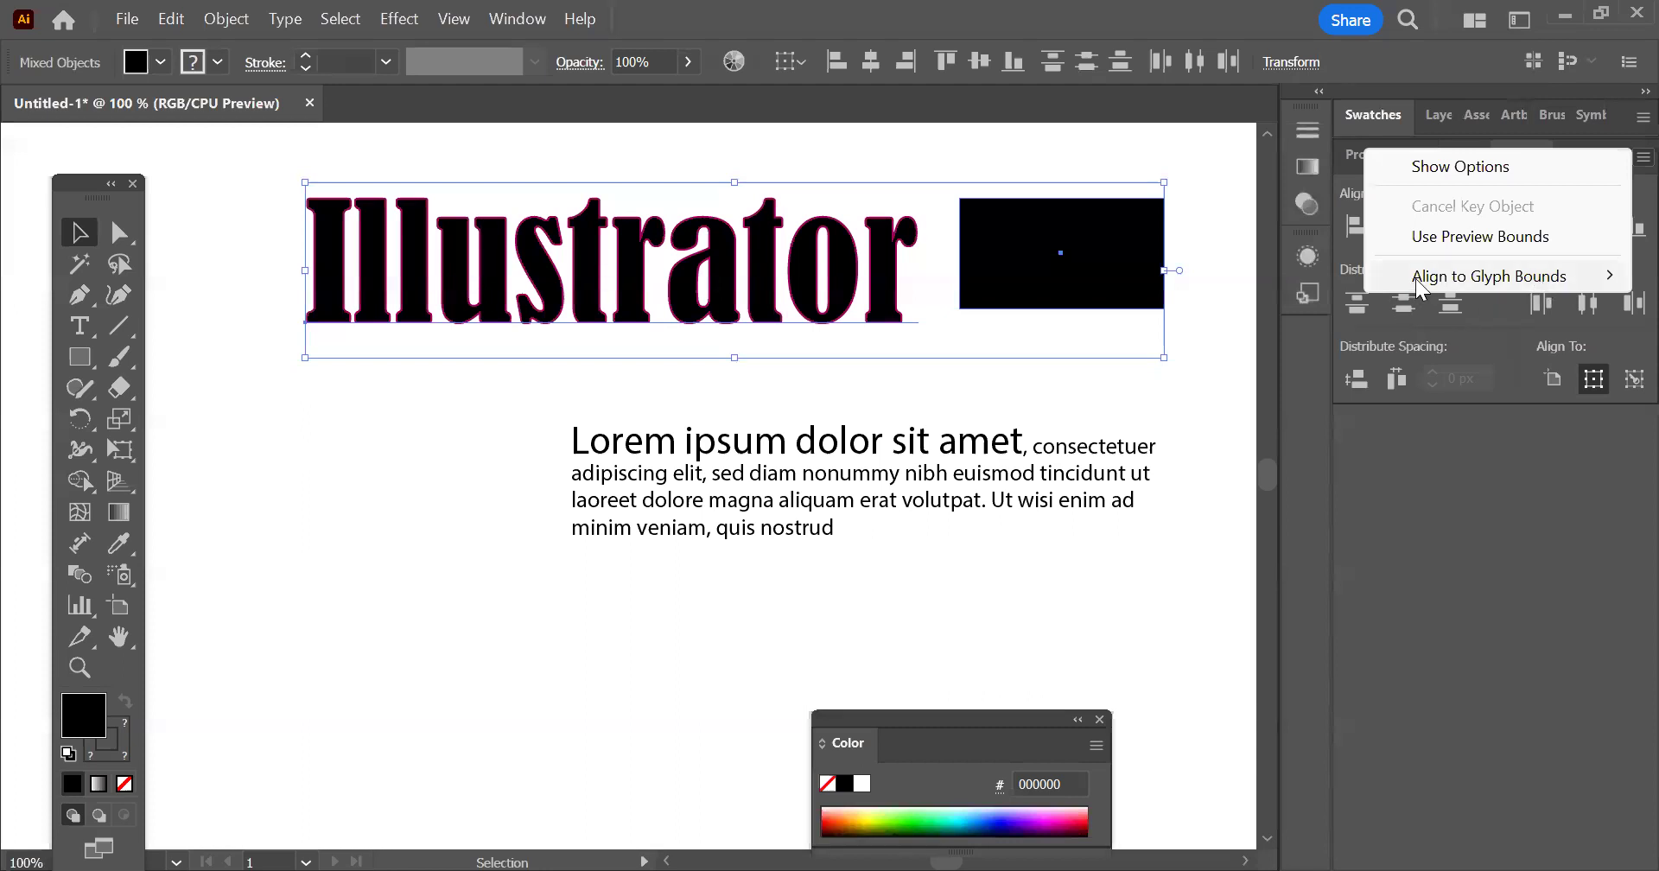
mouse_move(1416, 278)
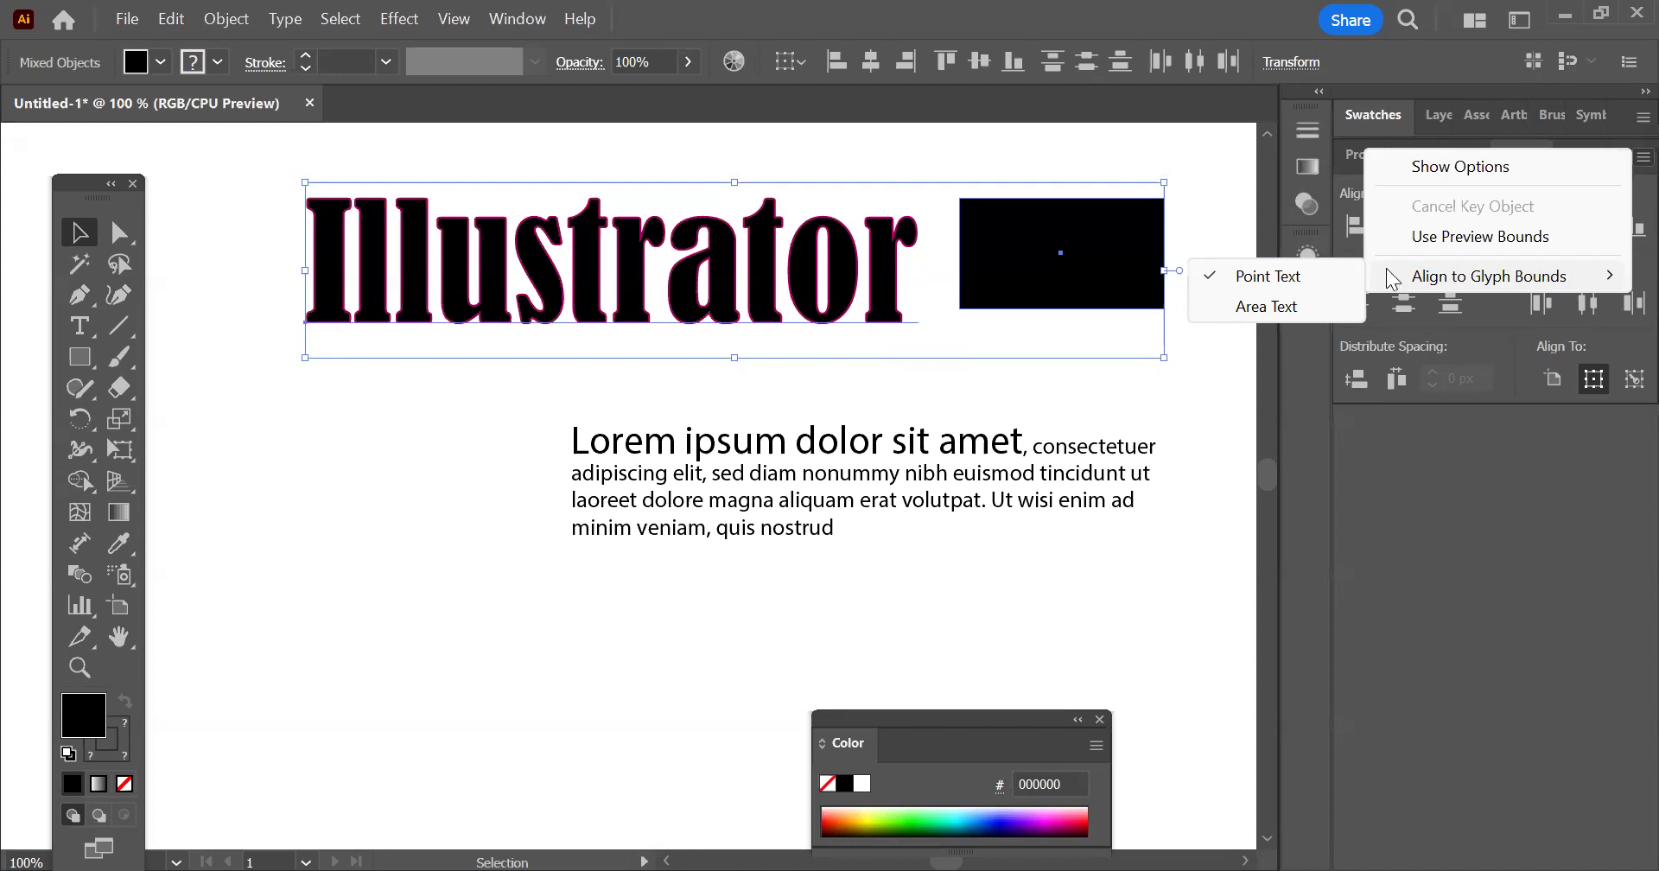
mouse_move(1504, 292)
click(930, 178)
click(930, 178)
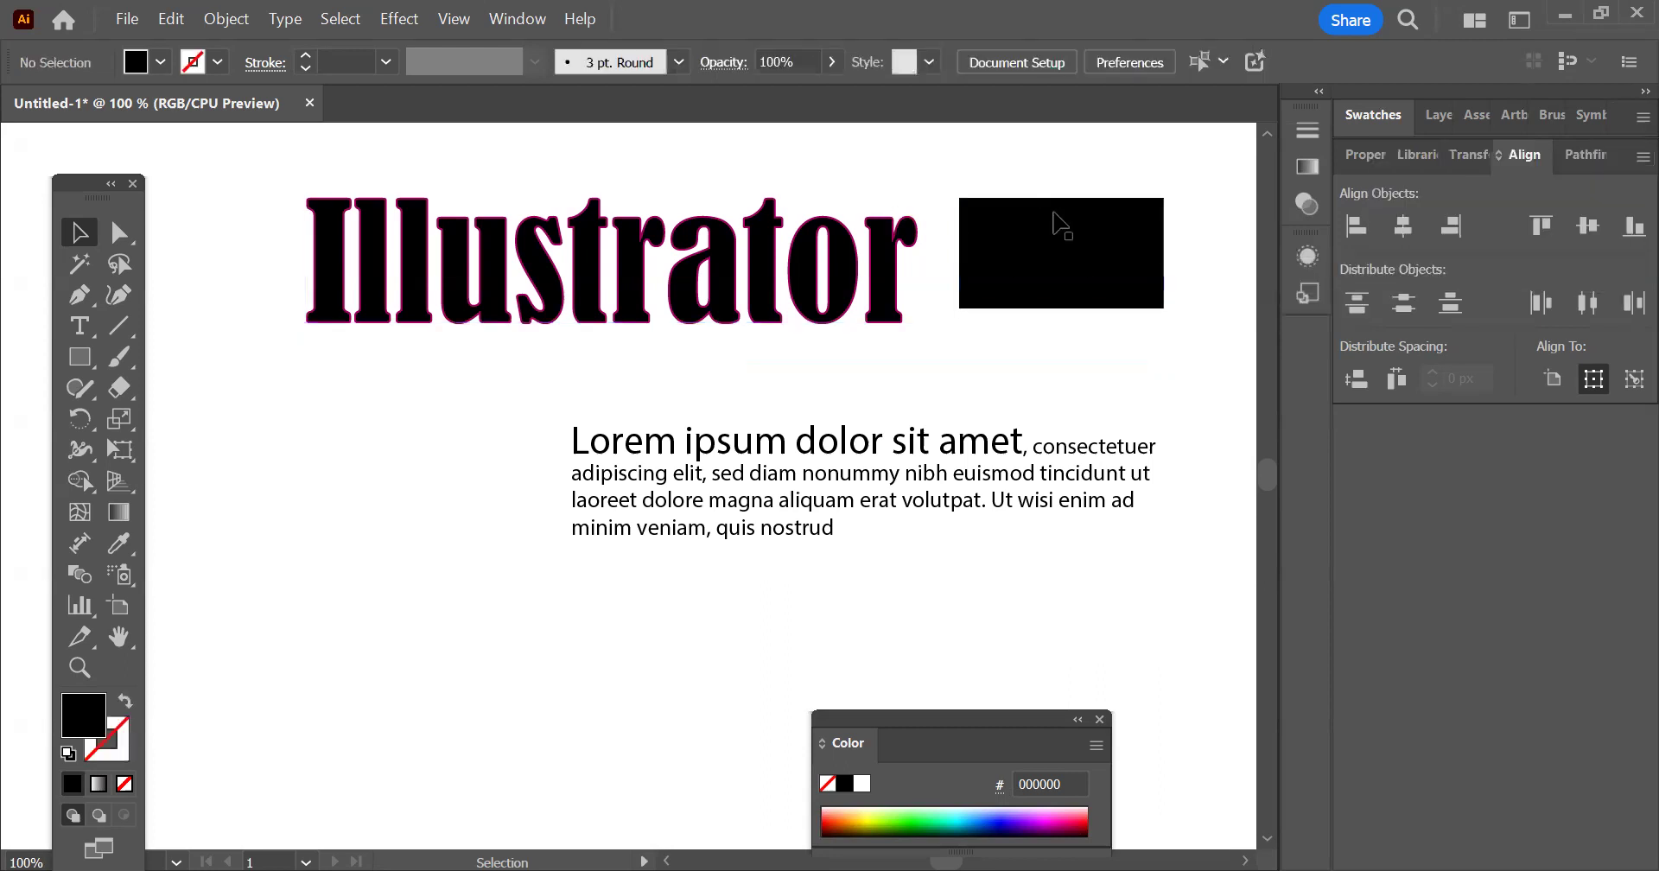
click(1049, 259)
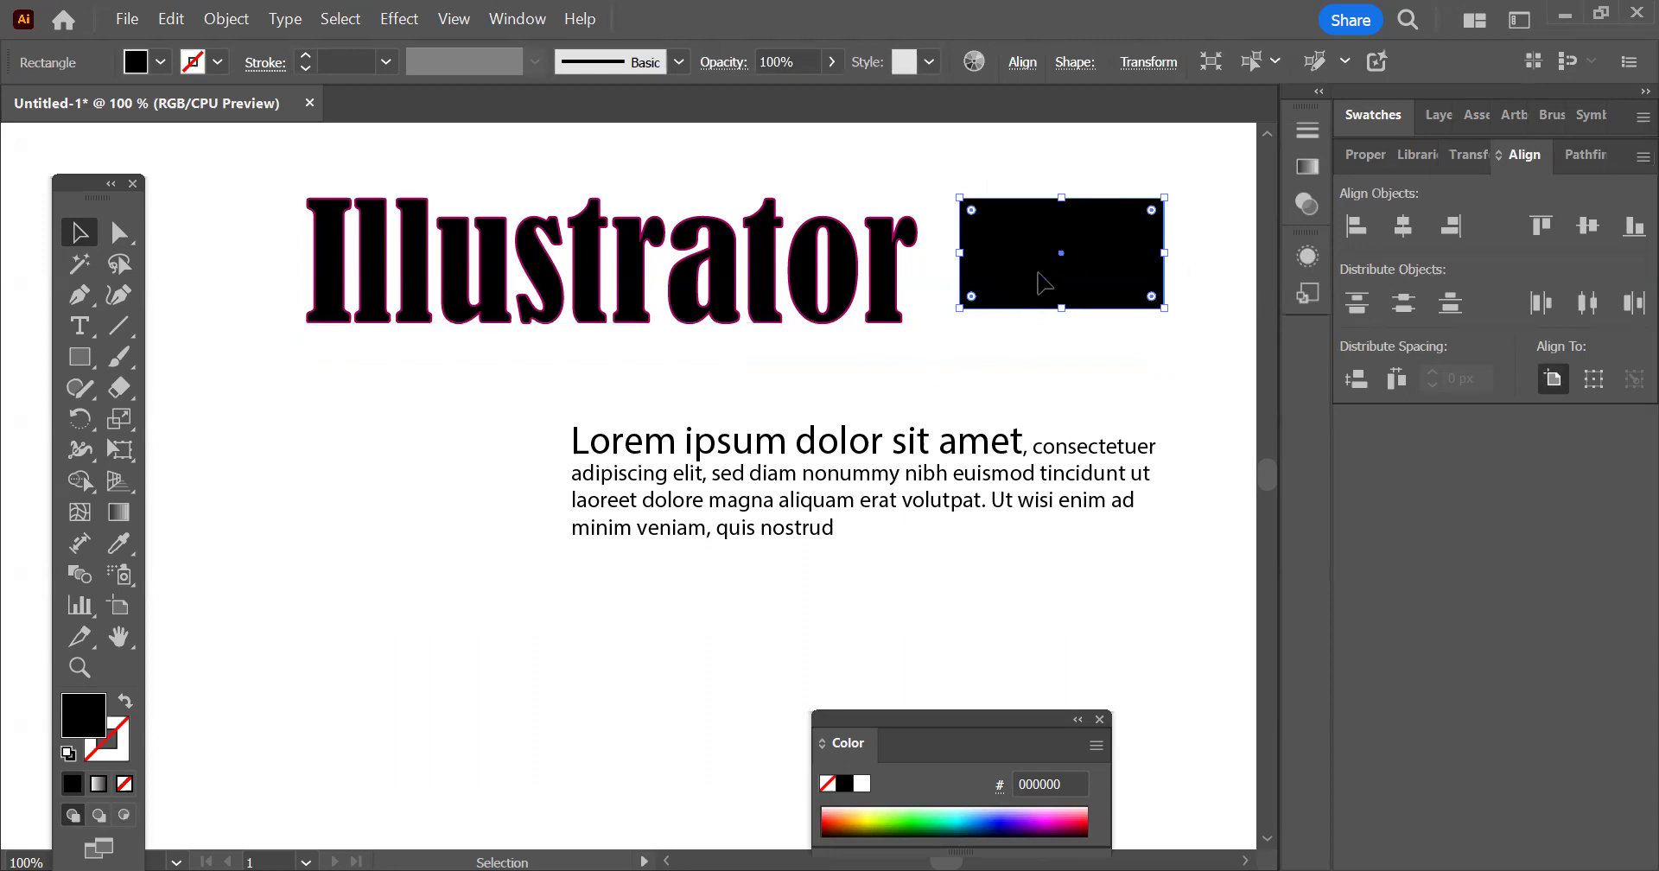
key(ctrl+minus)
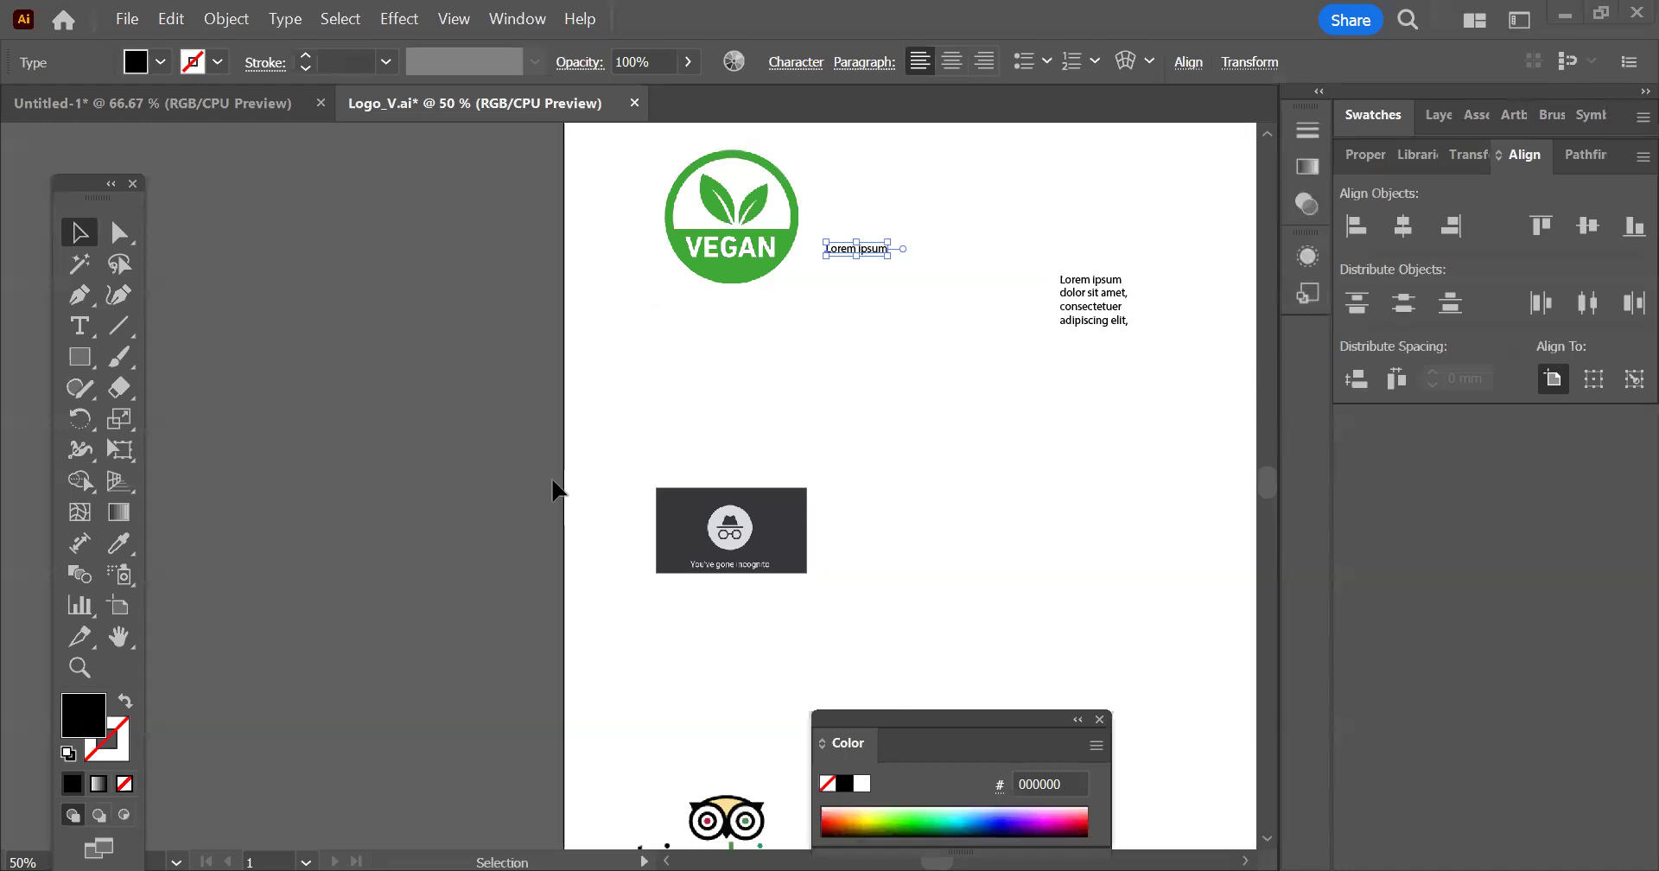
In Logo_V.ai, place "Lorem ipsum" point text just above the ® sign of the tripadvisor logo with the Type tool
key(ctrl+=)
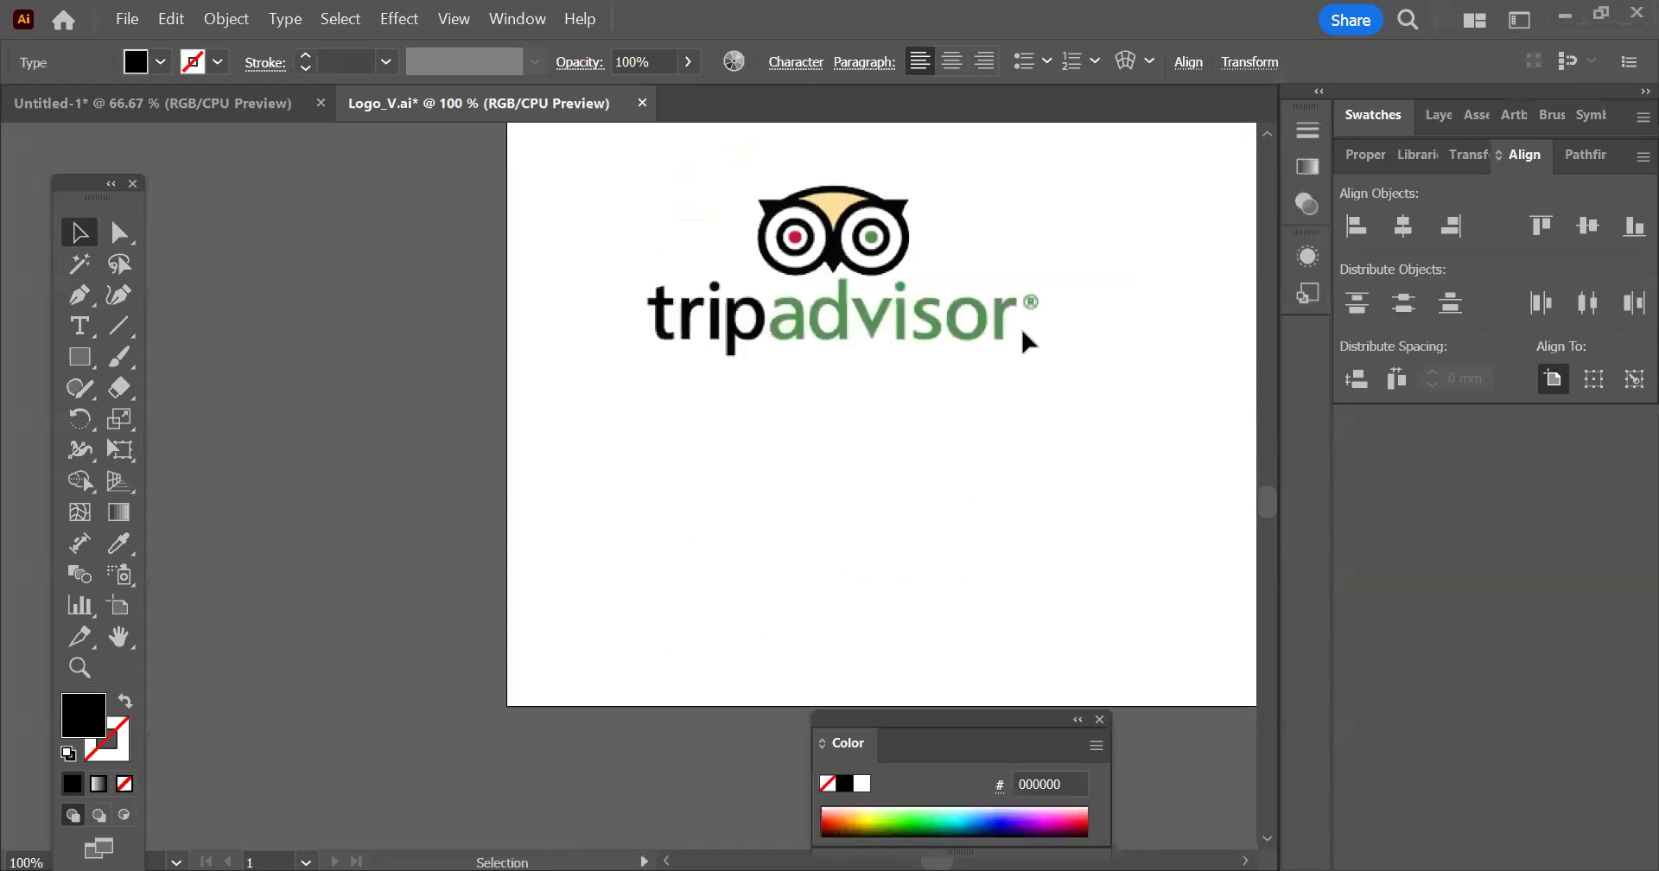
scroll(1029, 337, up, 5)
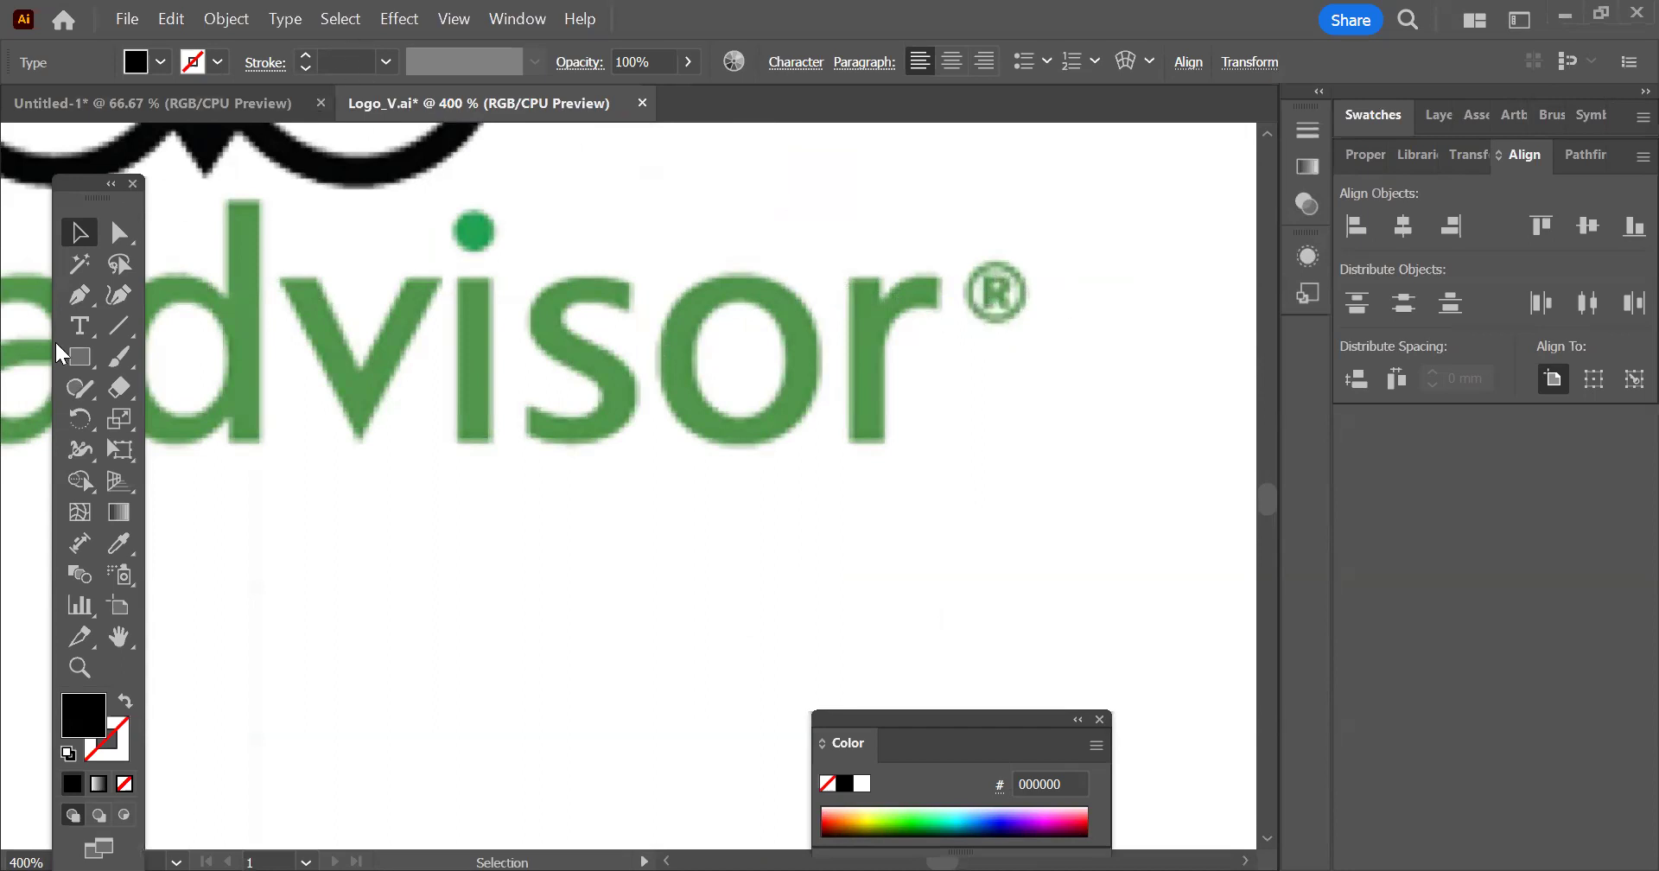
click(79, 326)
click(780, 190)
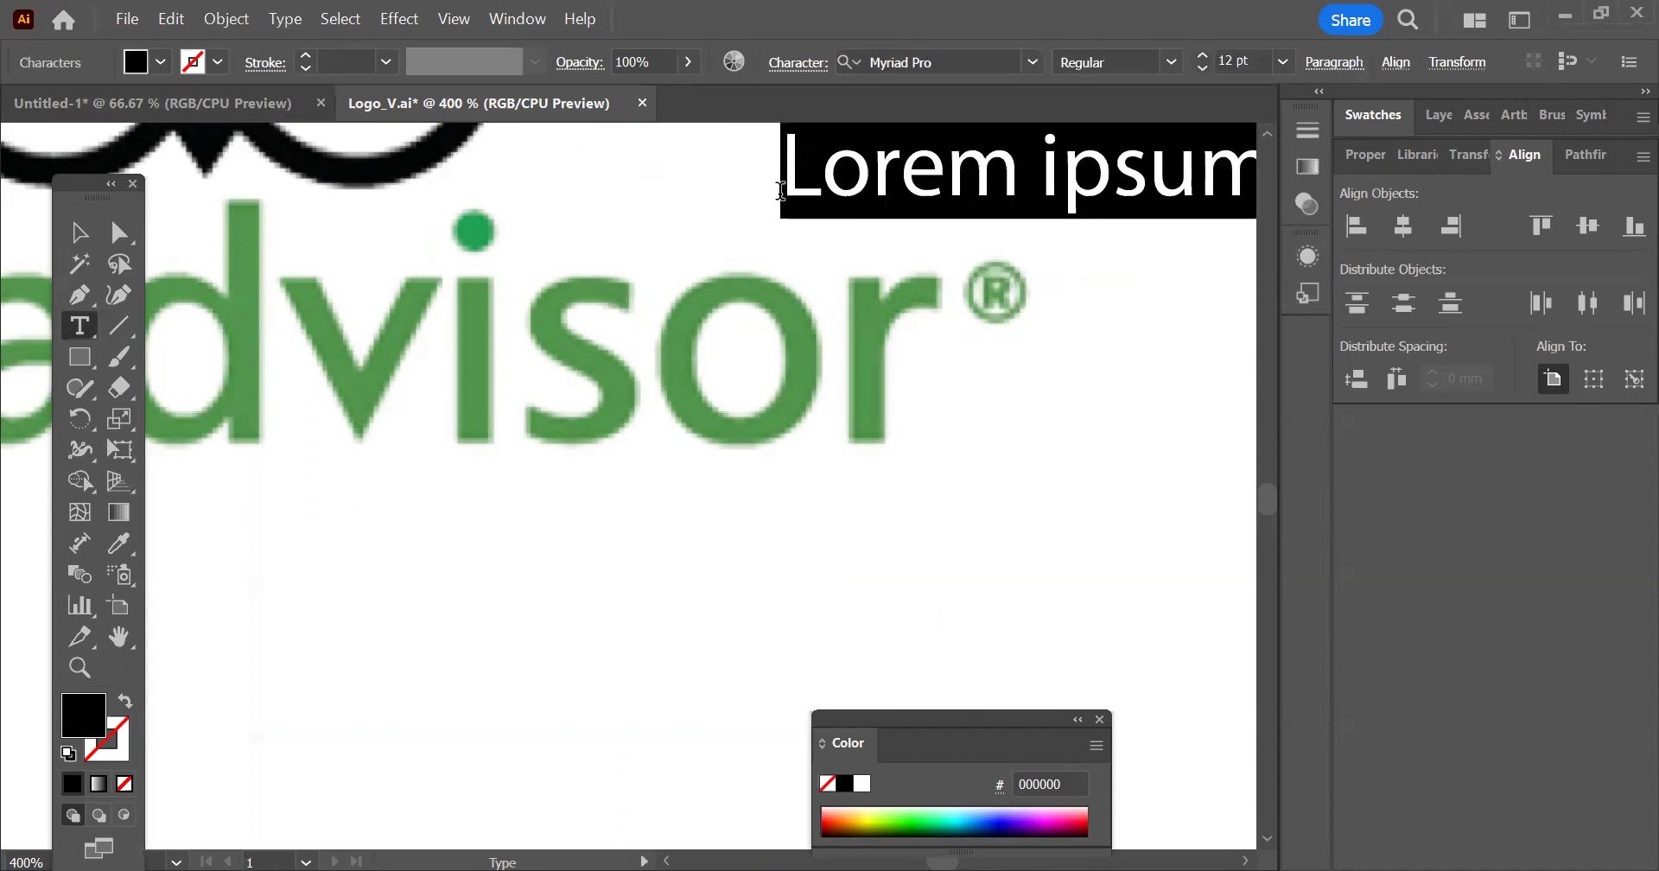
scroll(360, 511, down, 1)
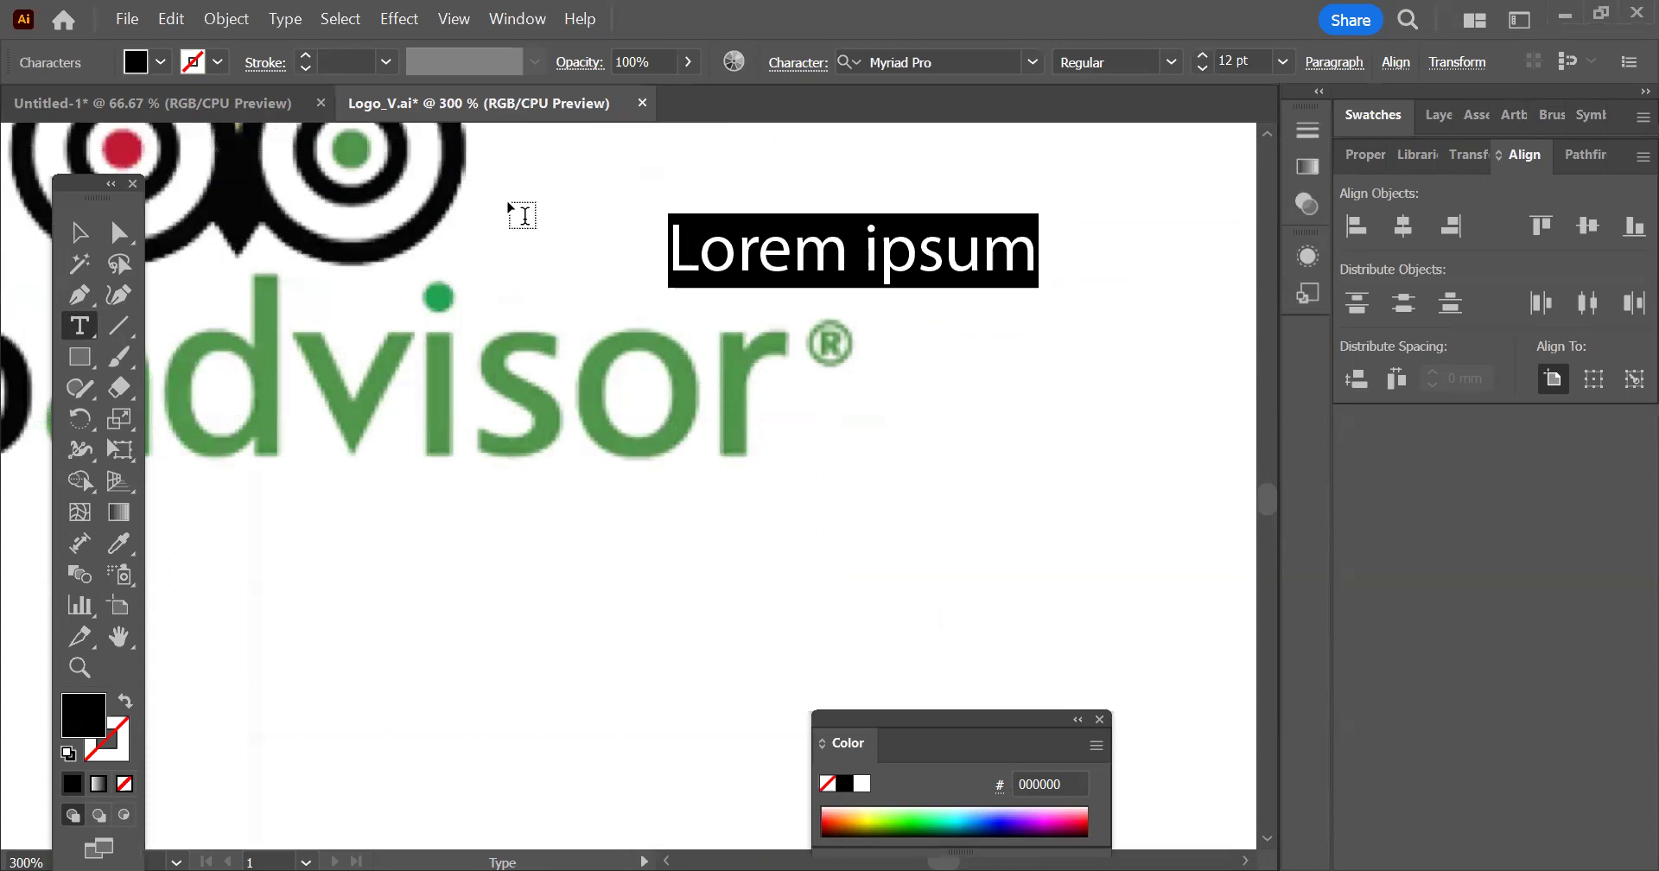
Show the Glyphs panel, move it clear of the "Lorem ipsum" text and enlarge it to show more rows
click(289, 21)
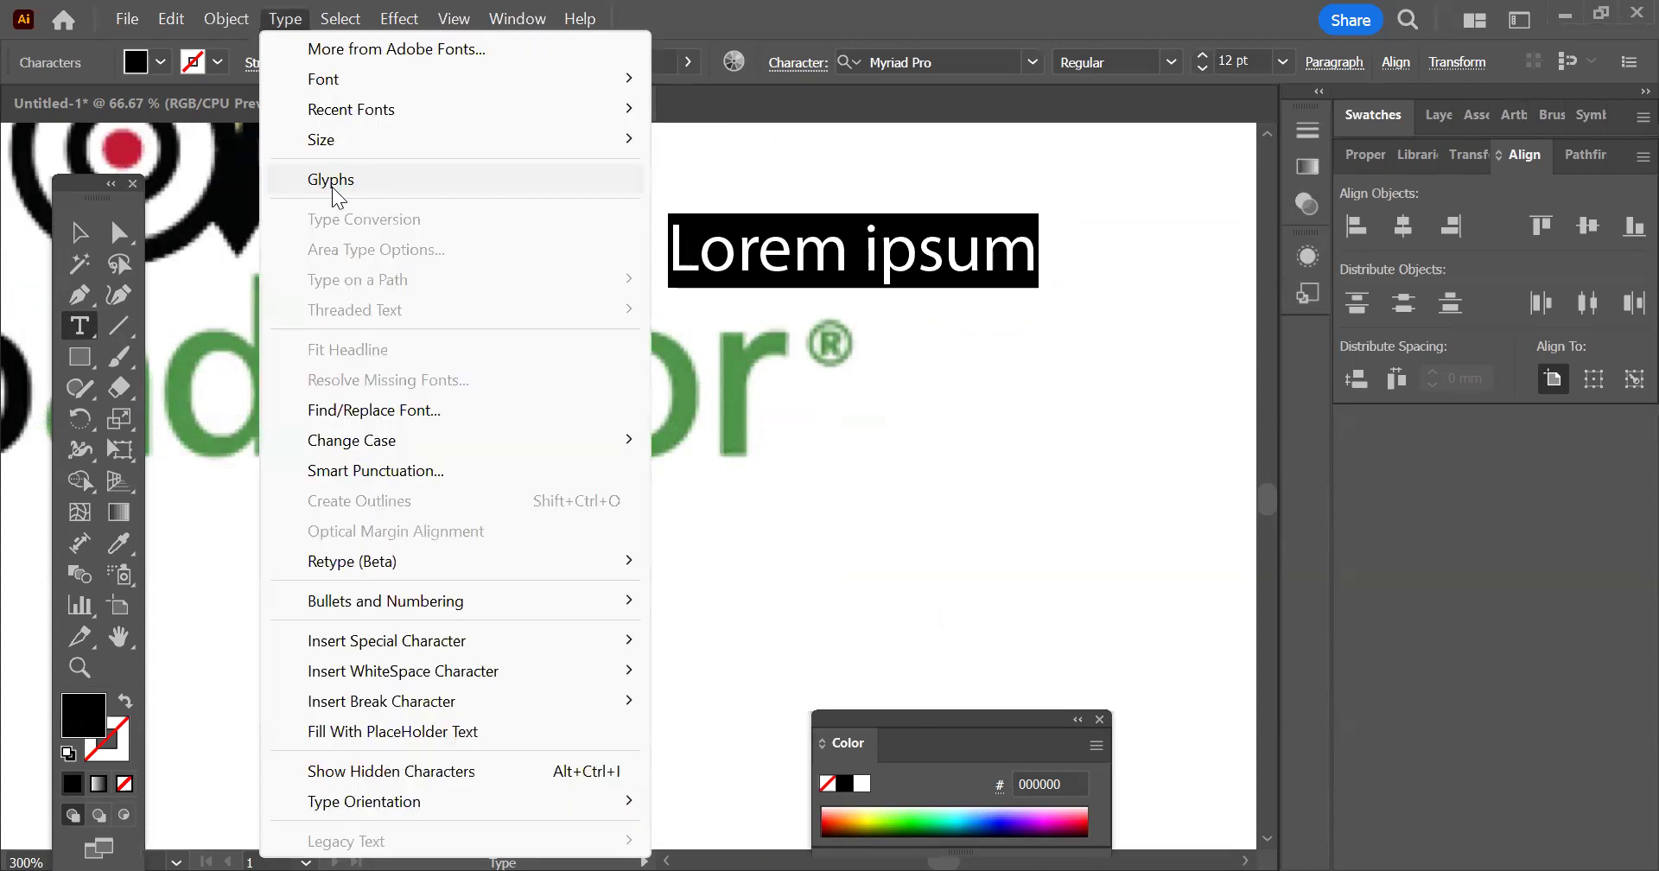
click(332, 189)
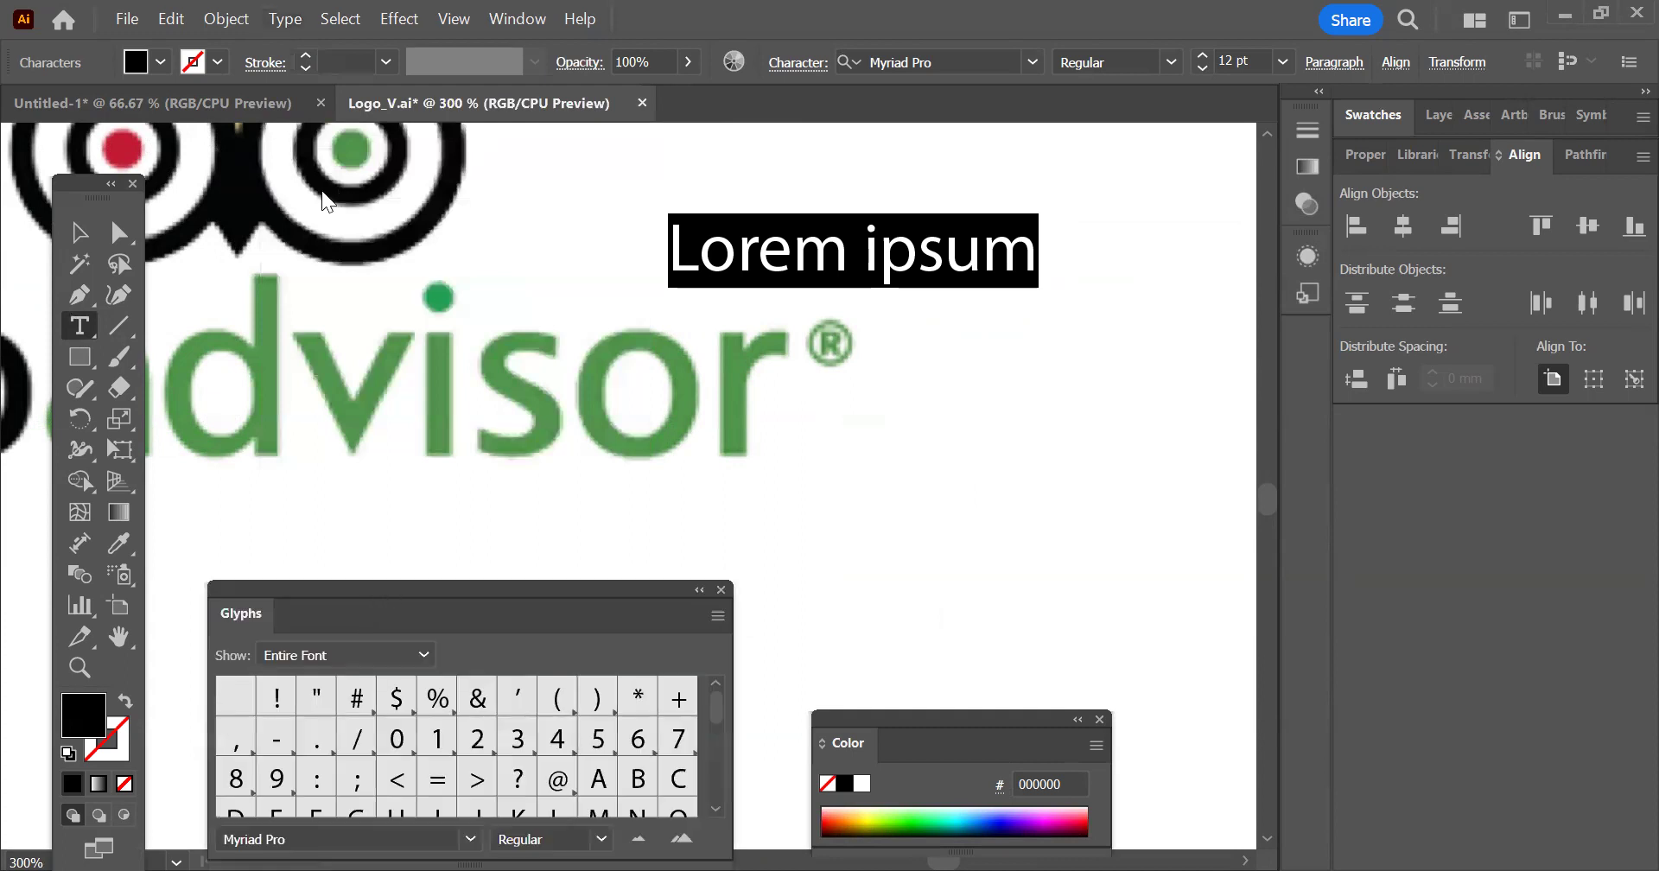
drag(413, 320, 406, 188)
drag(385, 459, 401, 756)
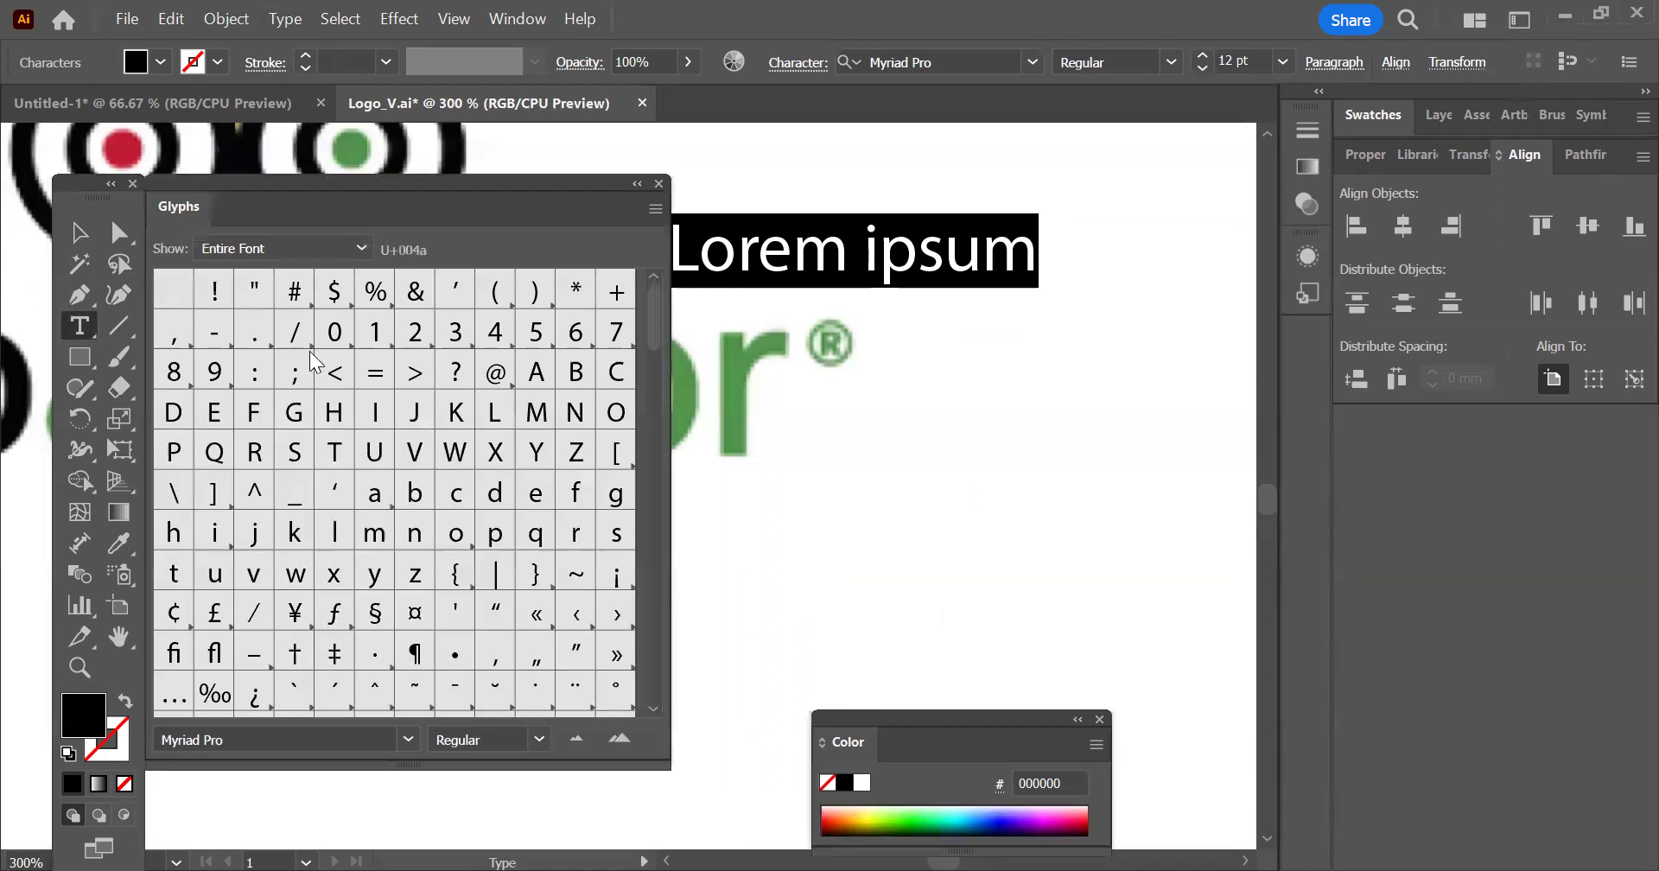
Look through all the glyphs of the Myriad Pro font
scroll(371, 466, down, 4)
scroll(369, 473, down, 5)
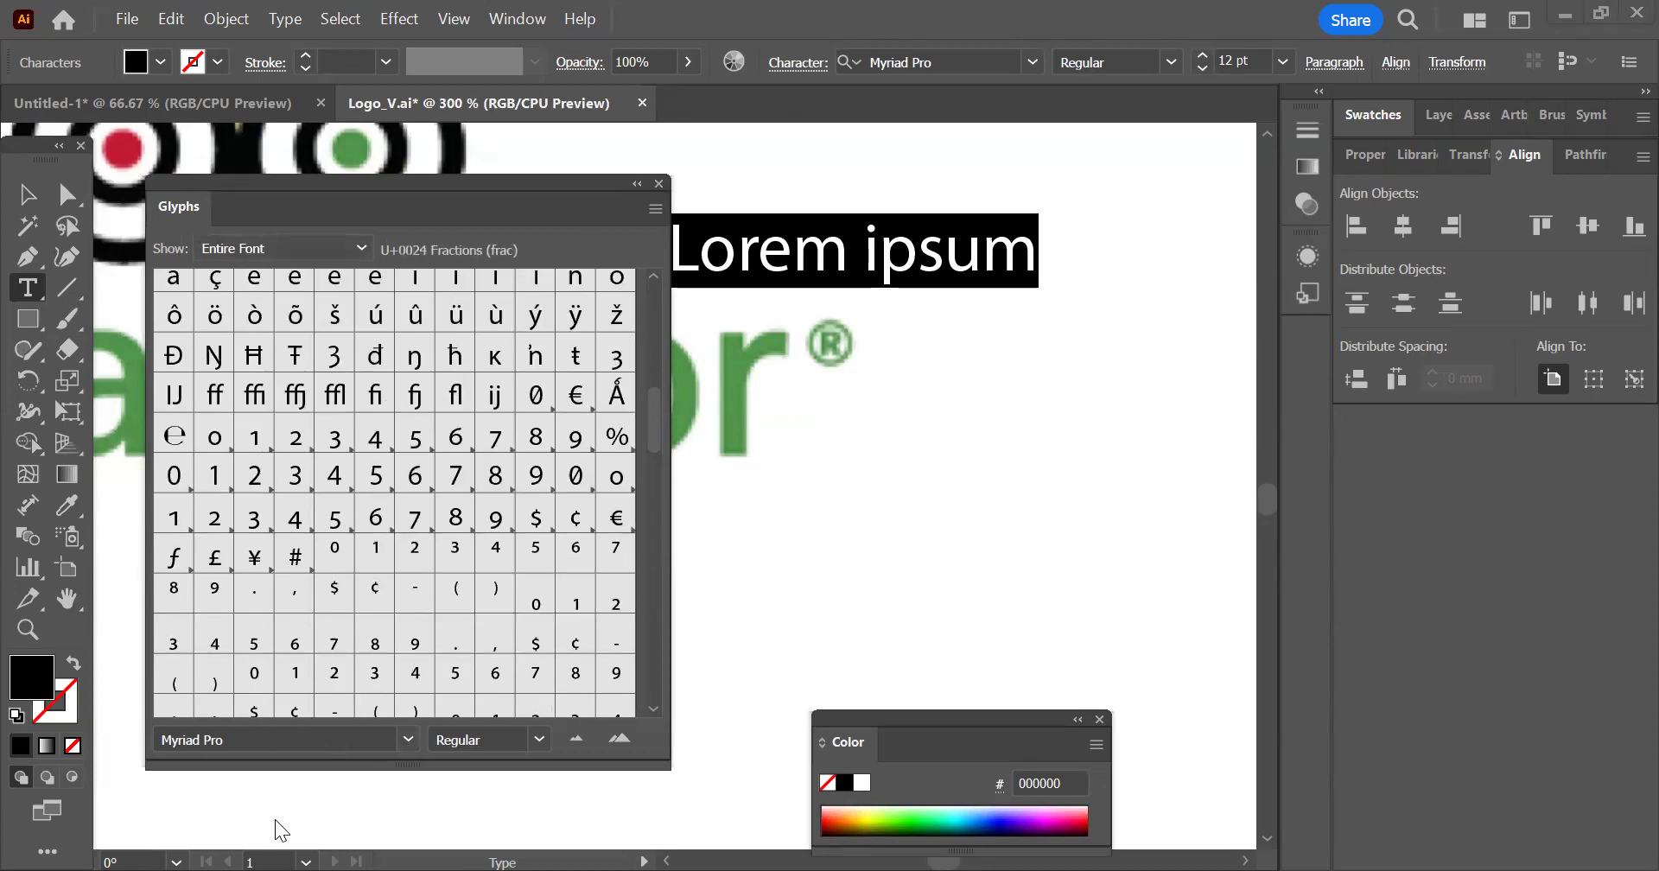
scroll(381, 478, down, 3)
scroll(326, 494, down, 3)
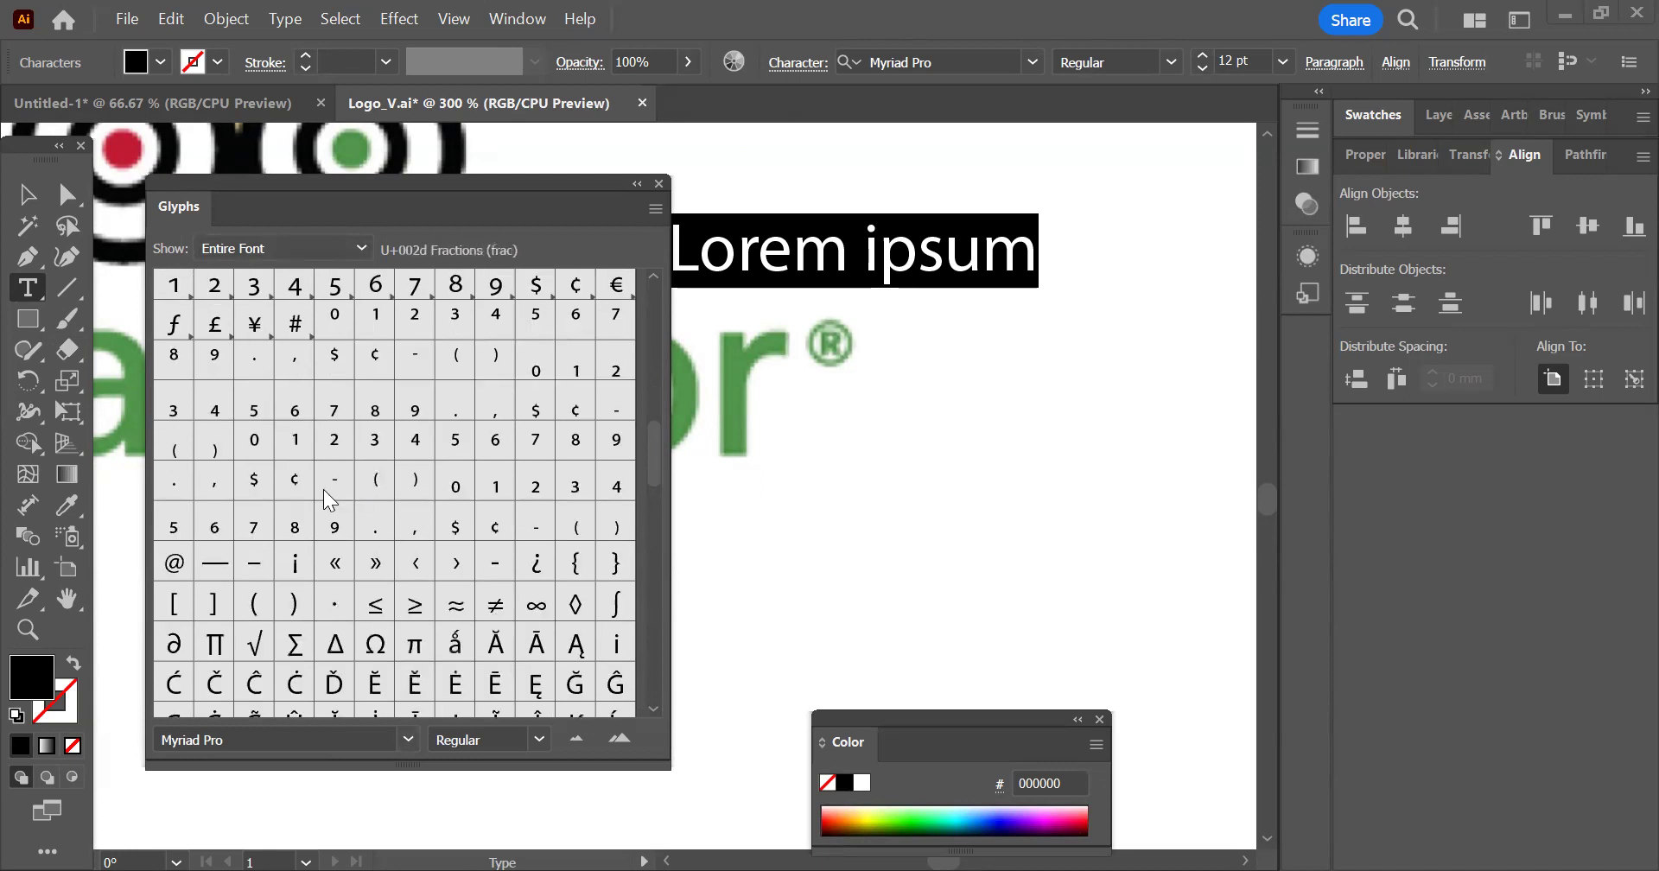
scroll(327, 497, down, 10)
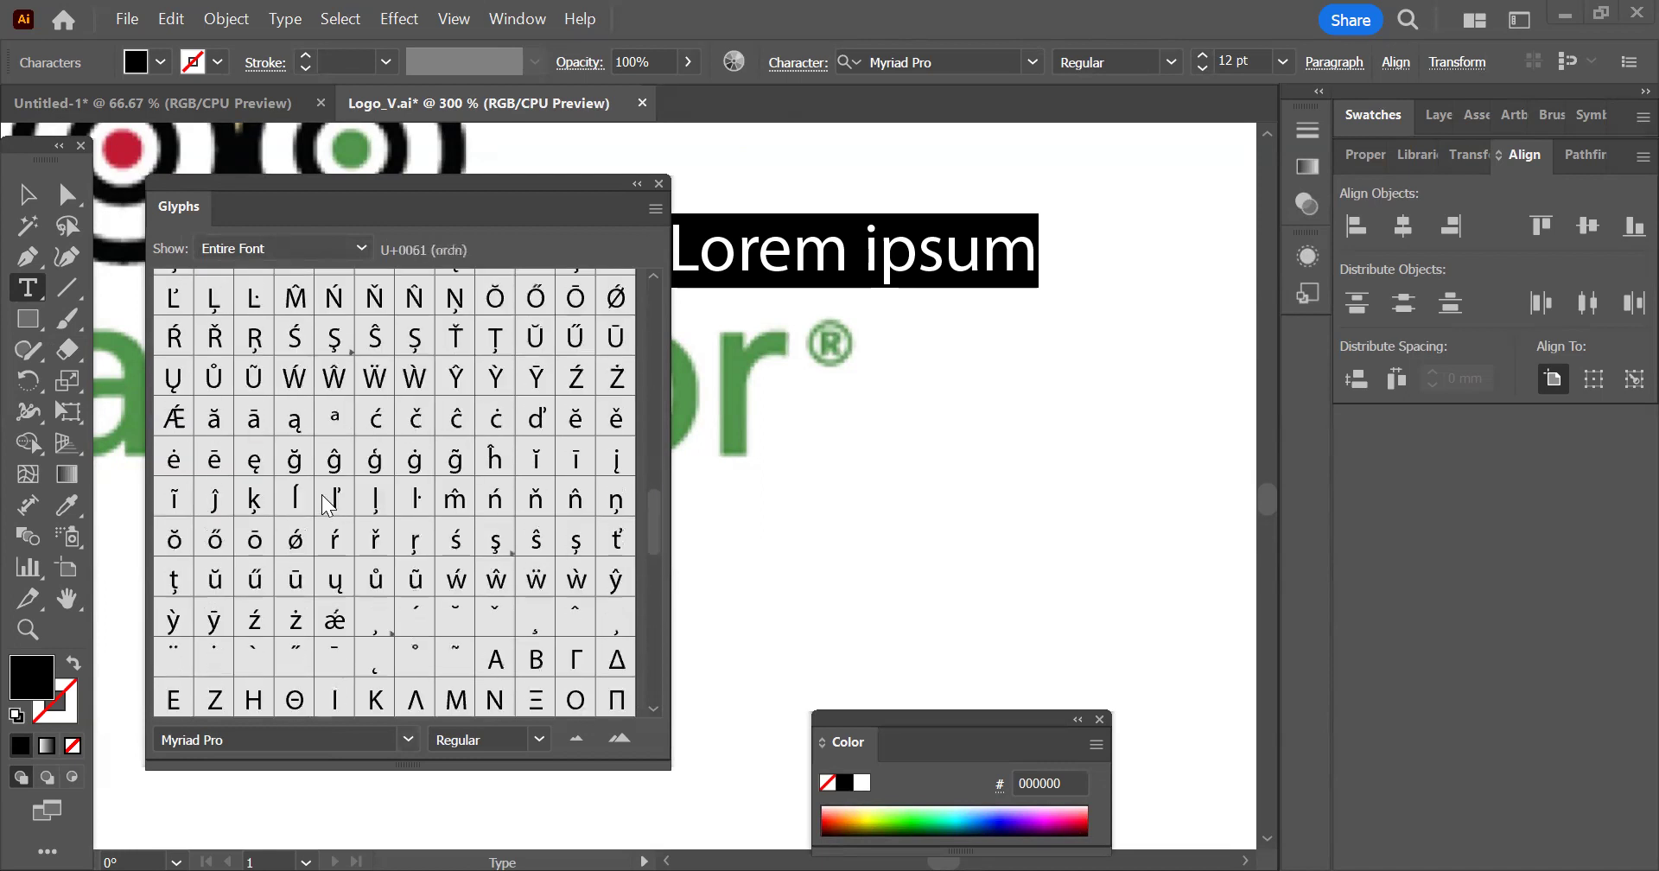
scroll(322, 490, down, 3)
scroll(322, 491, down, 3)
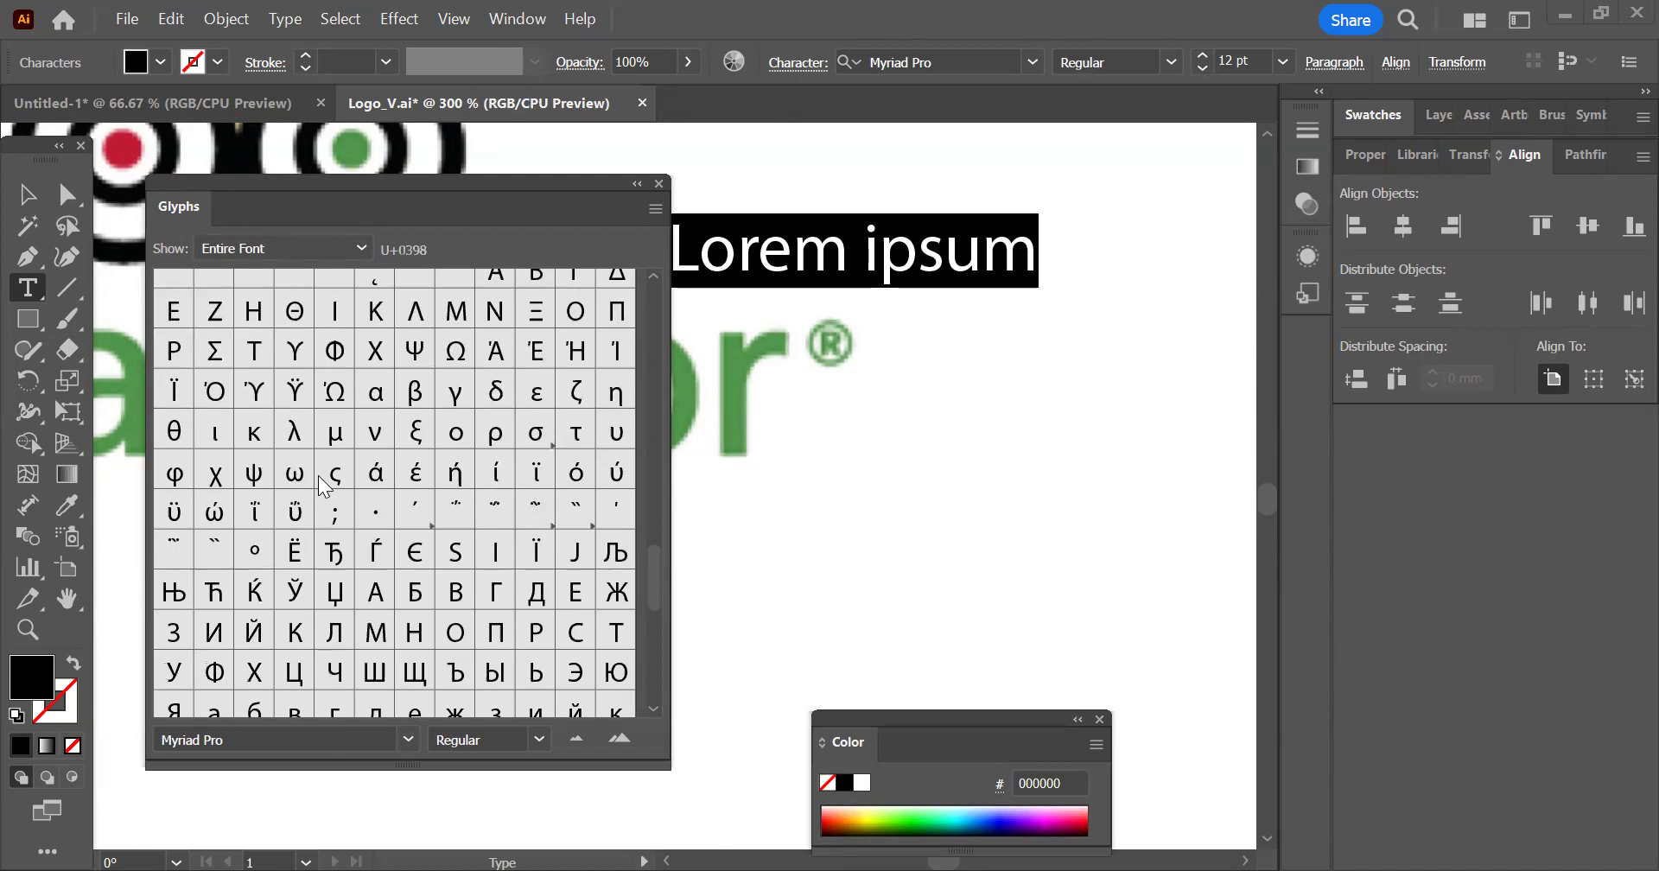
scroll(353, 569, down, 12)
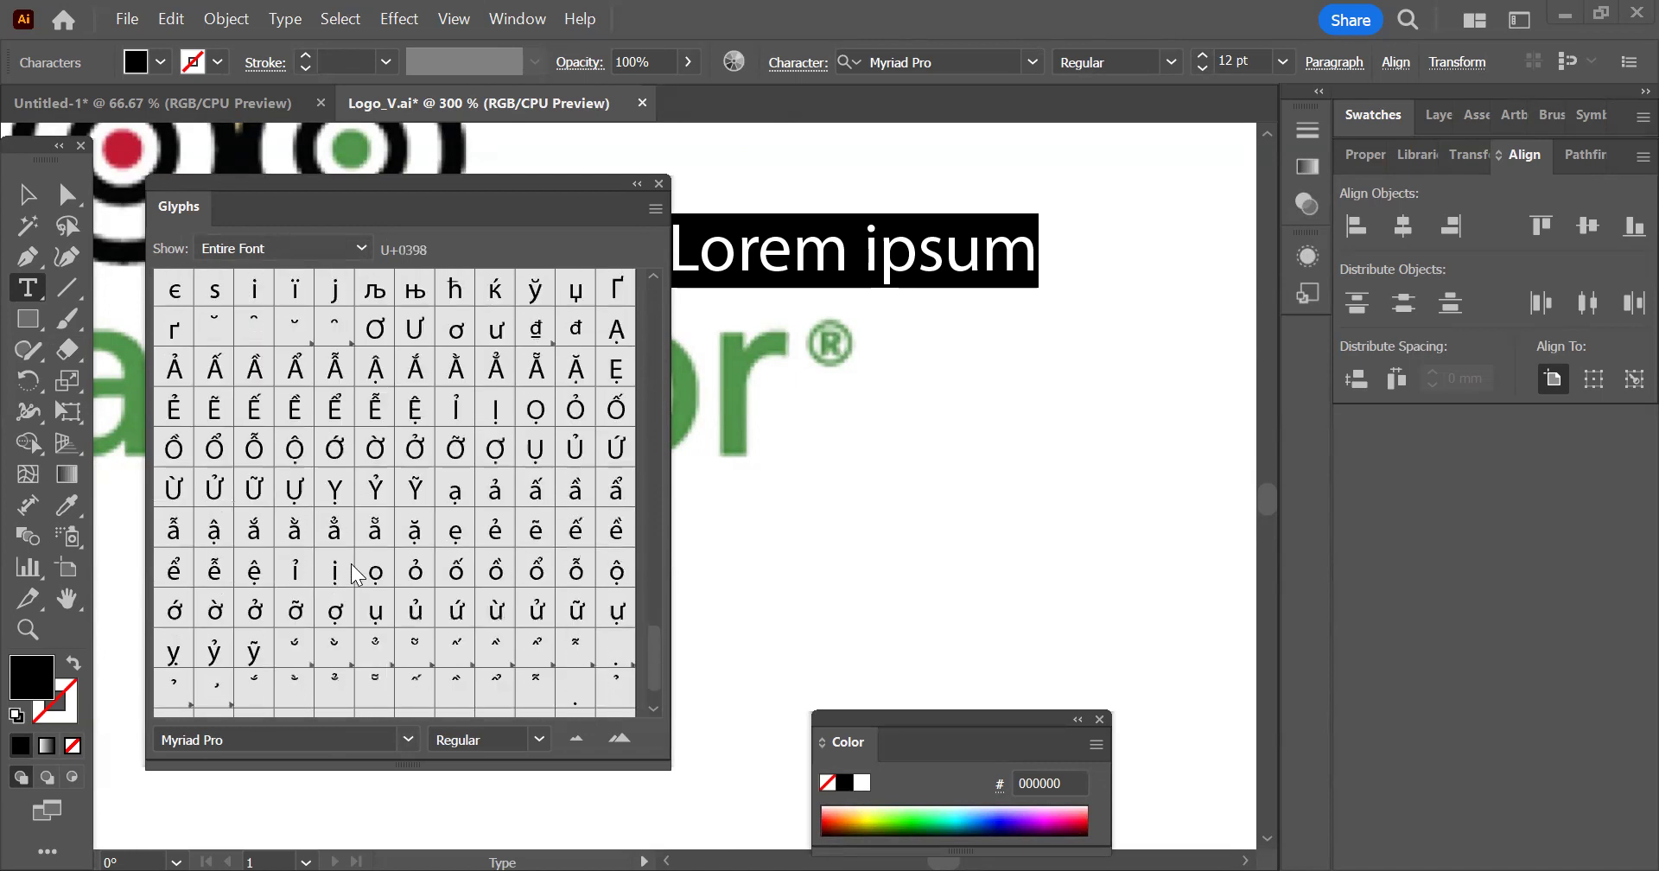
Change the font of the selected "Lorem ipsum" text to Calibri through the Glyphs panel
click(407, 741)
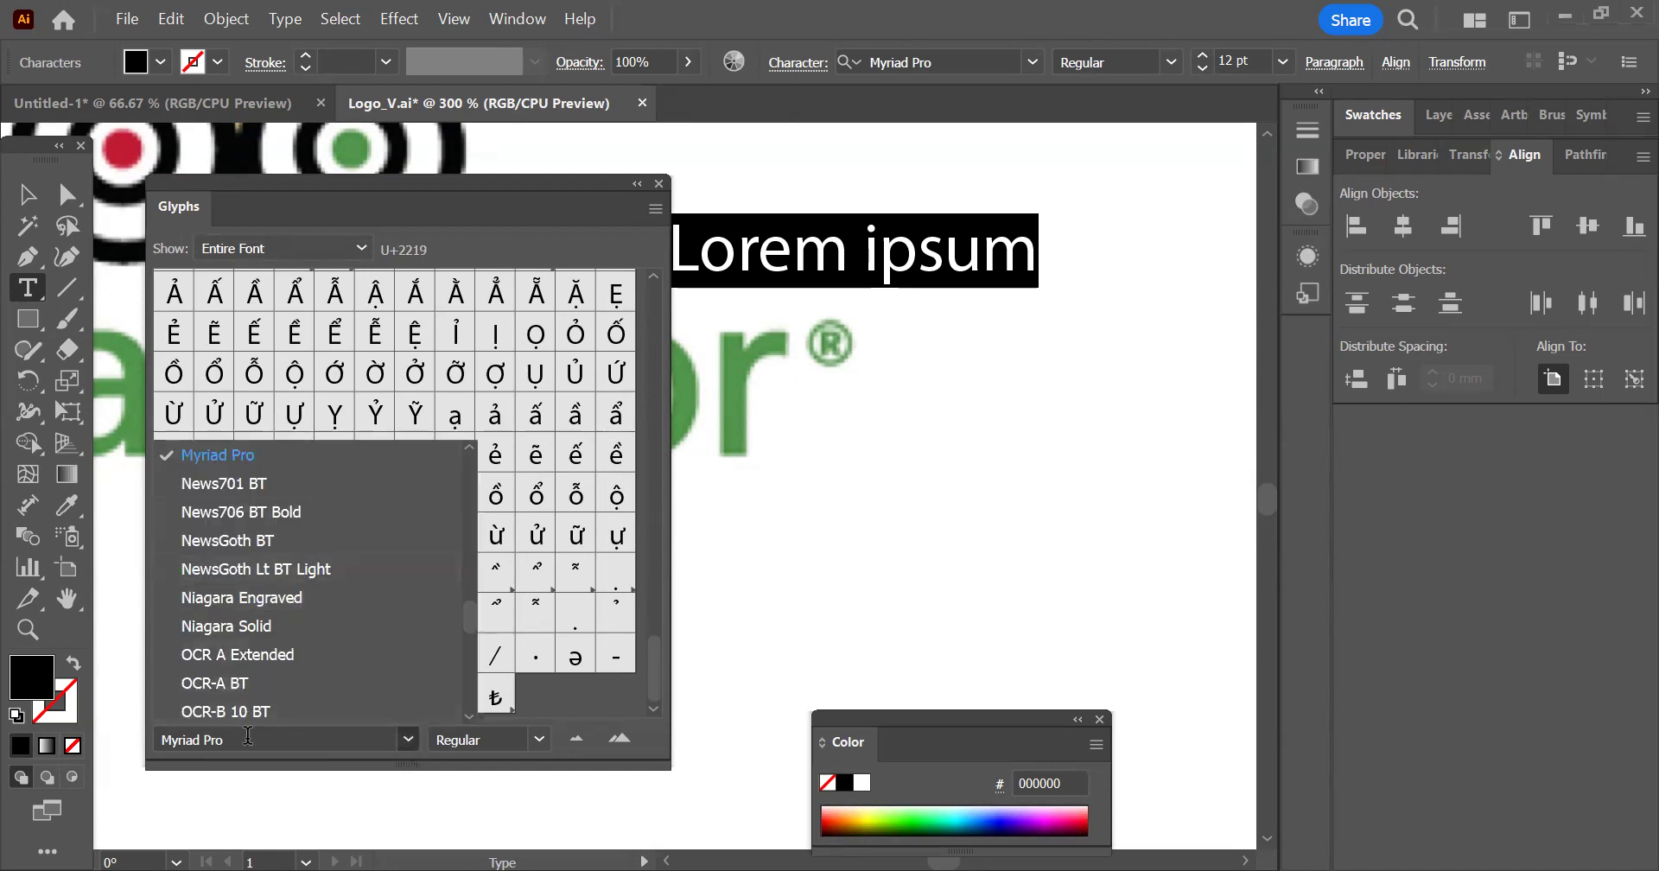
click(248, 736)
text(Calibri)
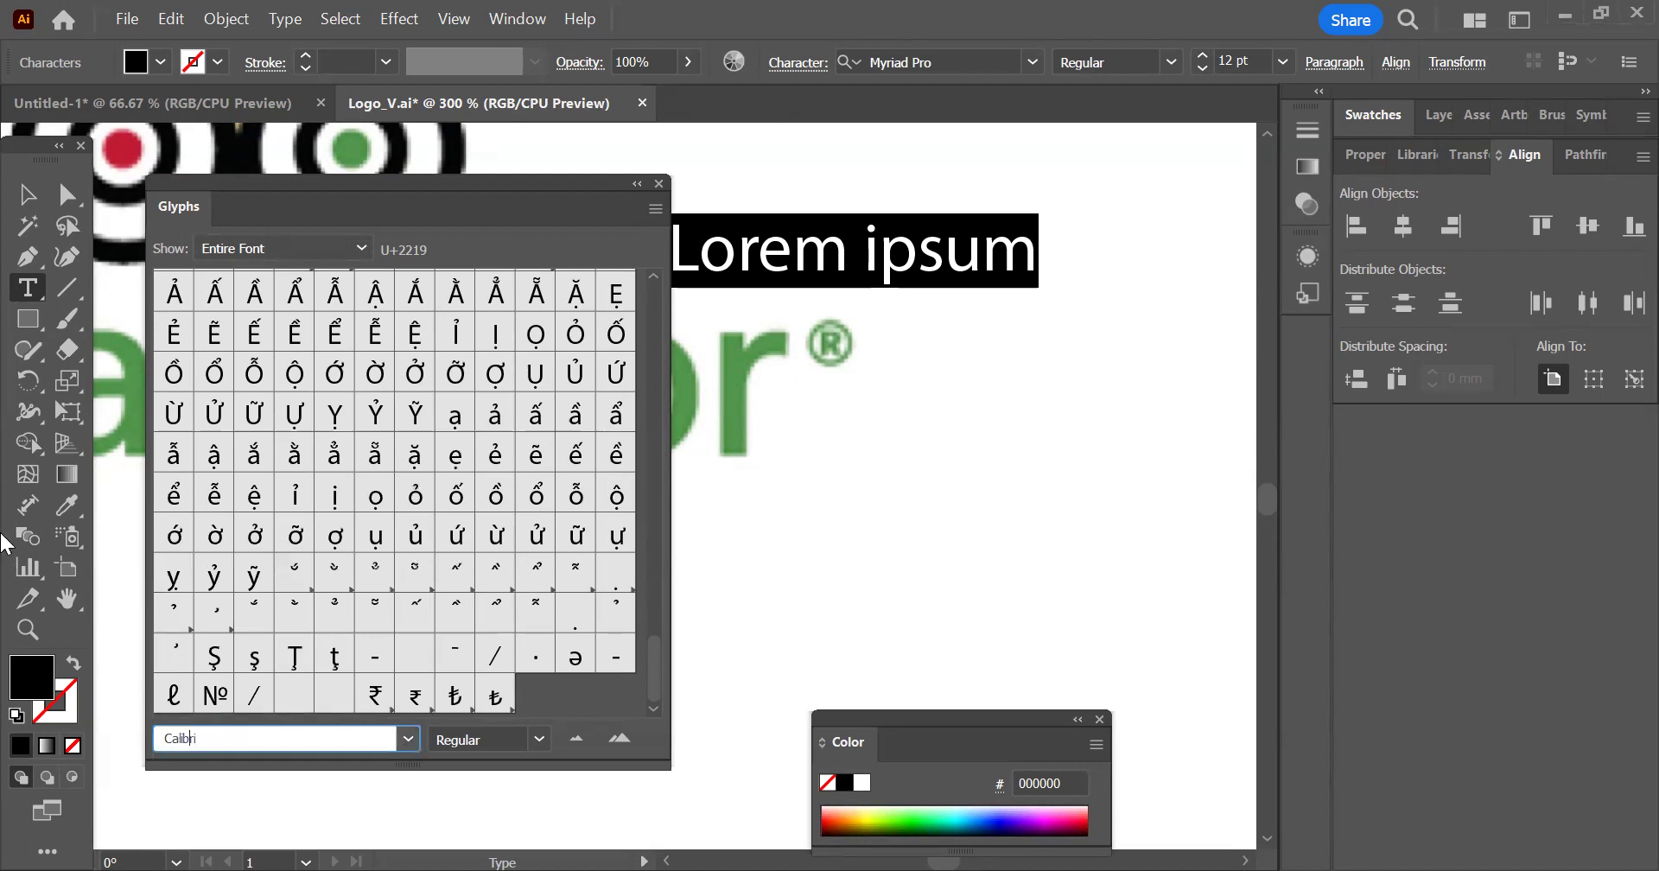
key(Return)
Look through the accent marks and Greek letters among the Calibri glyphs
scroll(318, 437, down, 2)
scroll(318, 440, down, 5)
scroll(318, 441, down, 5)
scroll(318, 441, down, 3)
scroll(320, 443, down, 8)
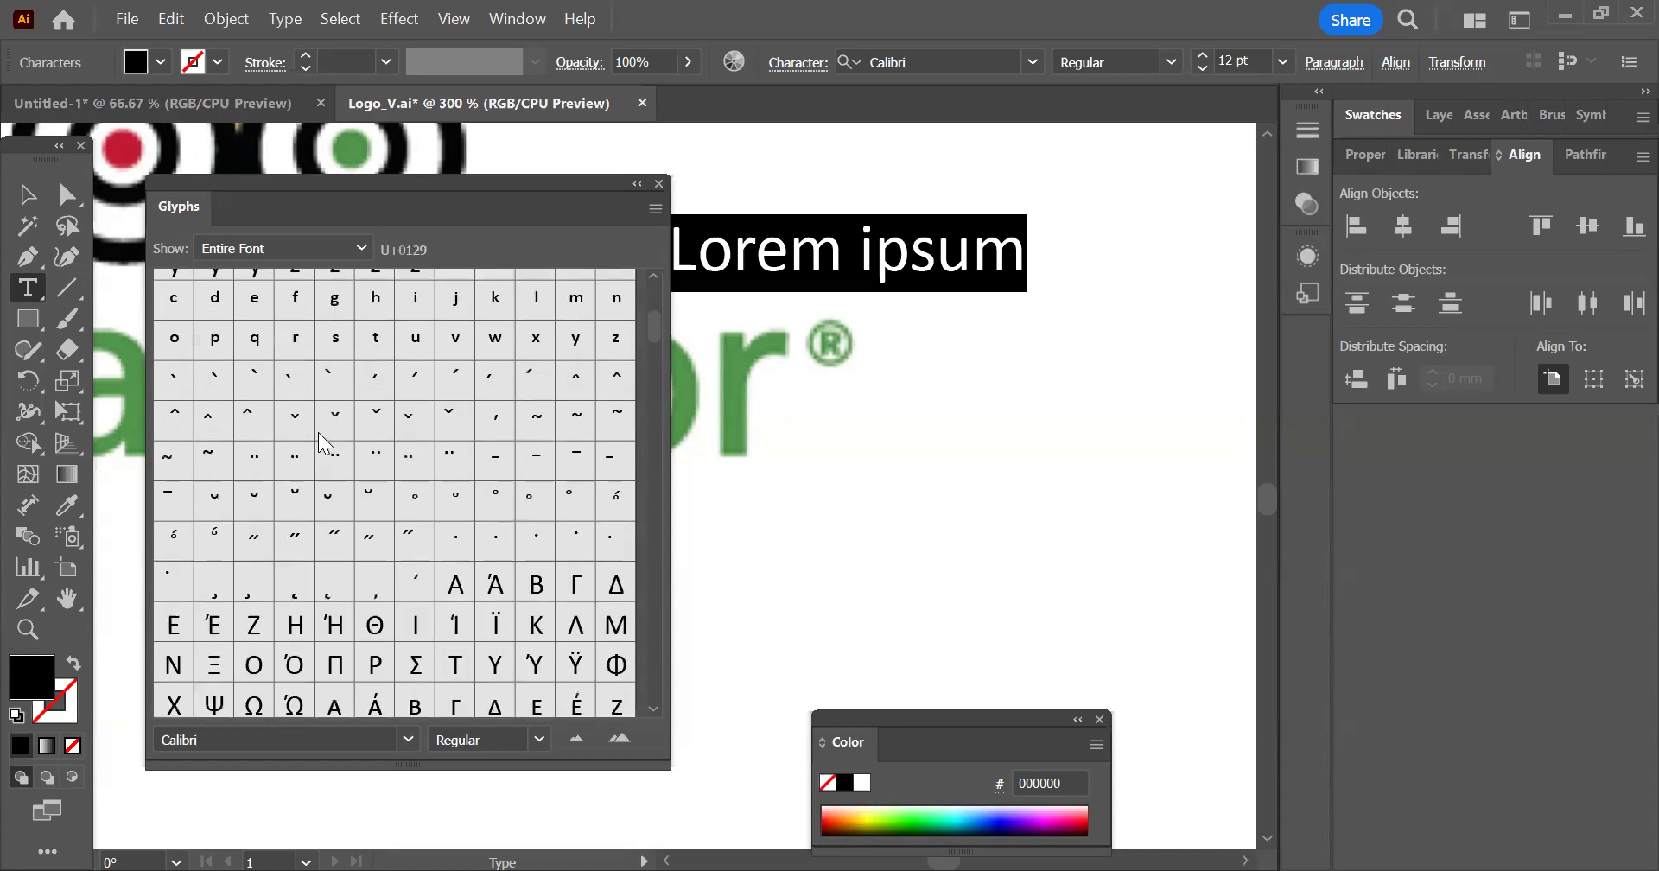
scroll(320, 443, down, 3)
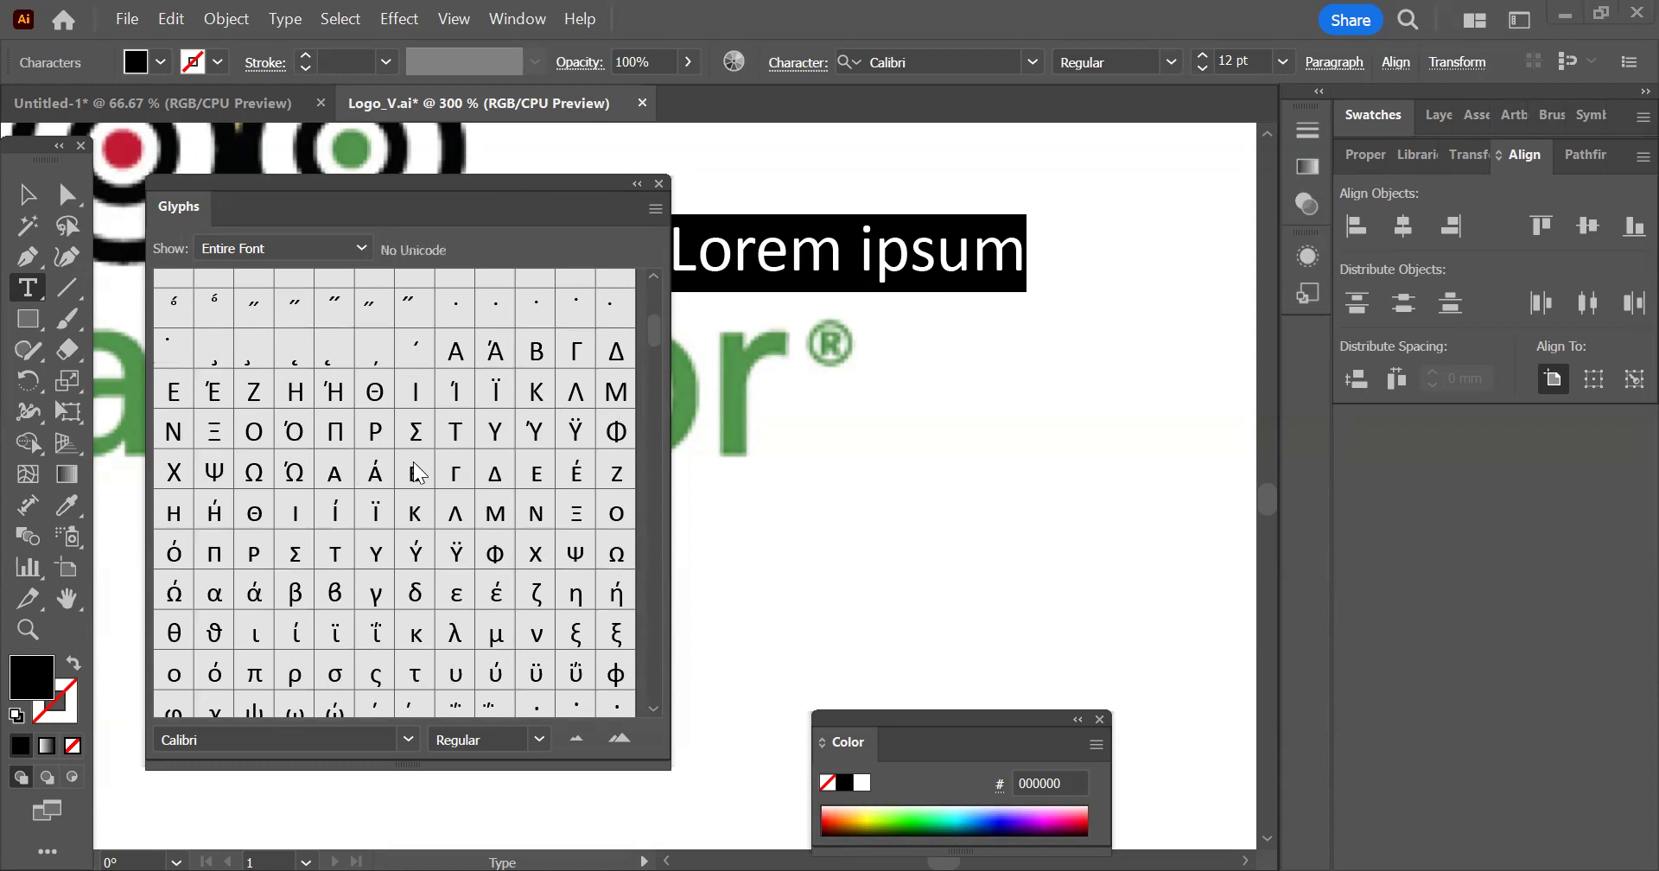
Look through the Cyrillic letters, punctuation marks, currency symbols and numerals among the Calibri glyphs
scroll(525, 477, down, 1)
scroll(526, 477, down, 4)
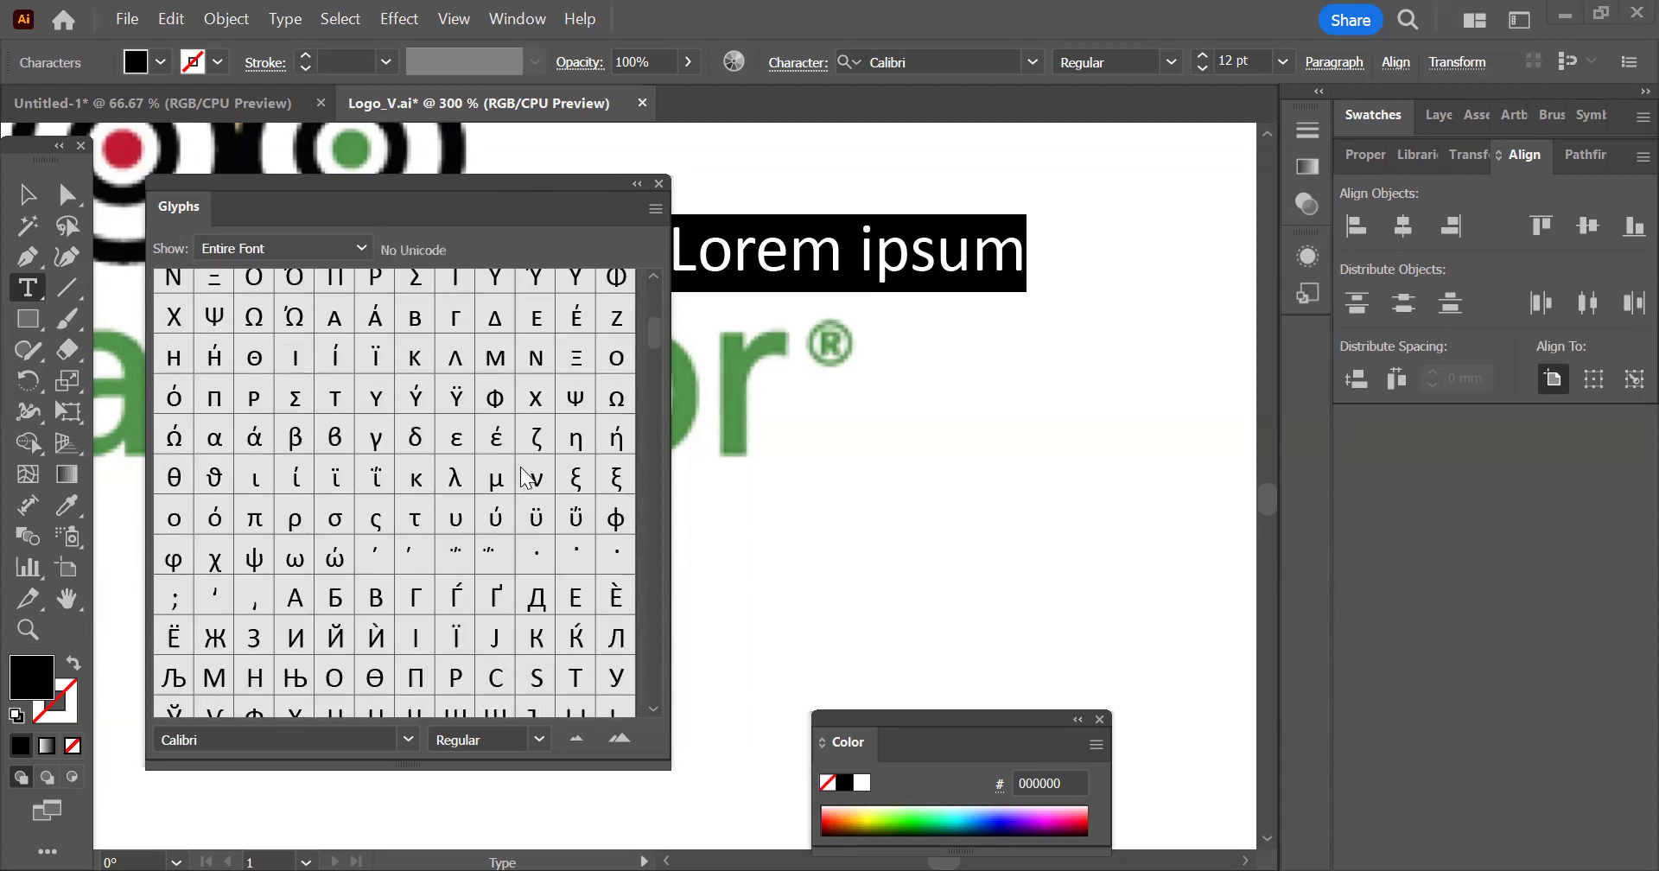
scroll(525, 477, down, 2)
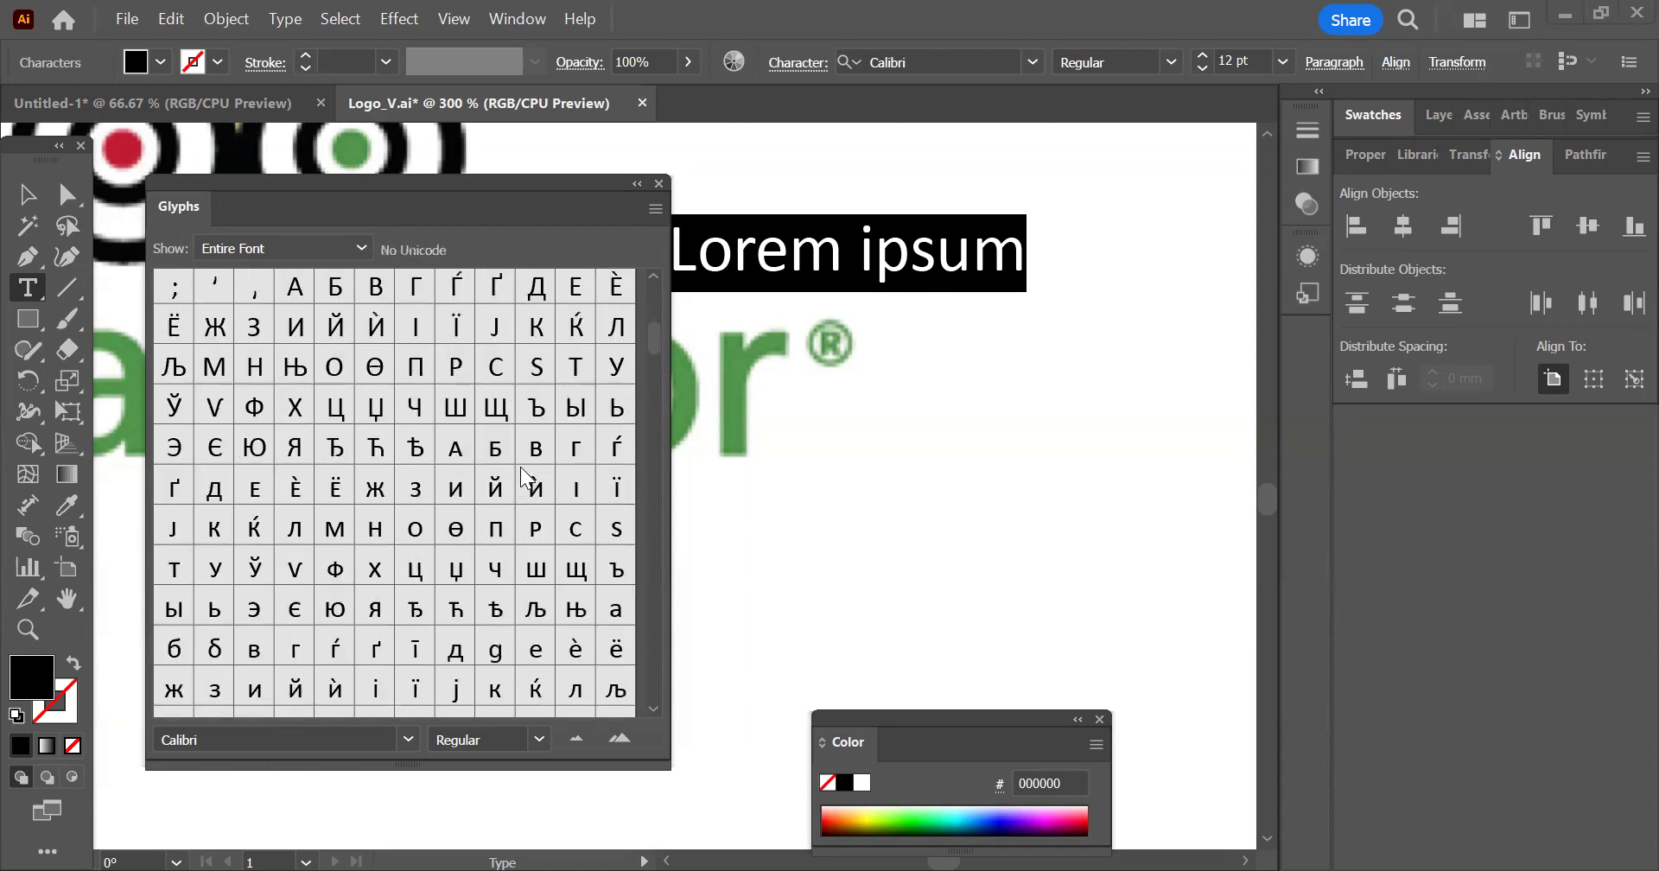
scroll(371, 575, down, 1)
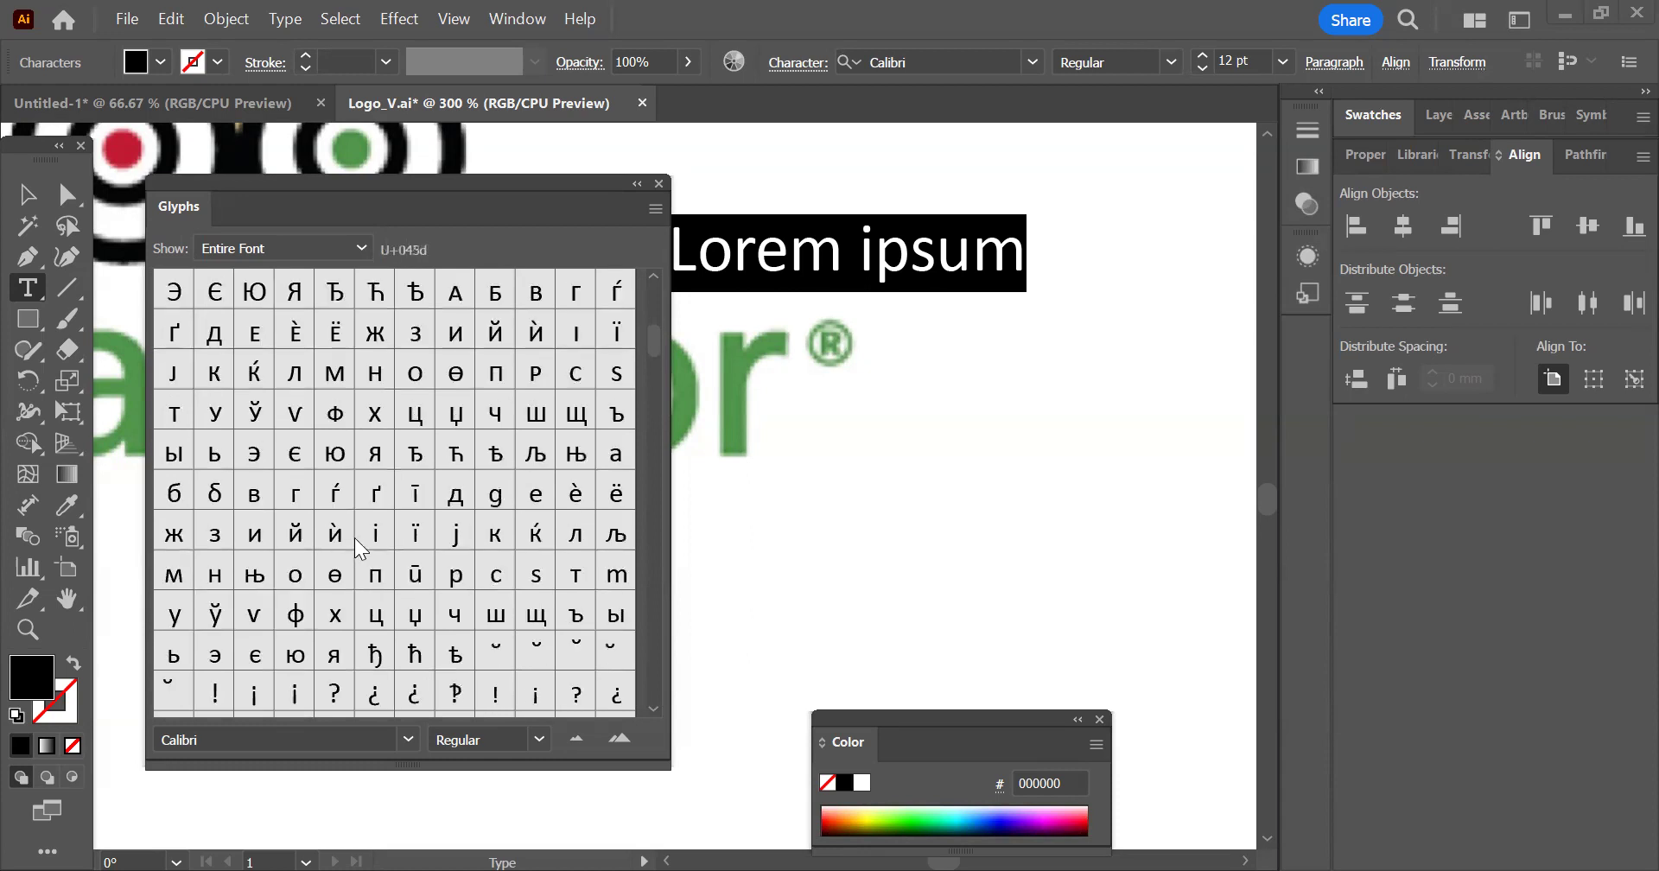
scroll(413, 495, down, 1)
scroll(410, 493, down, 2)
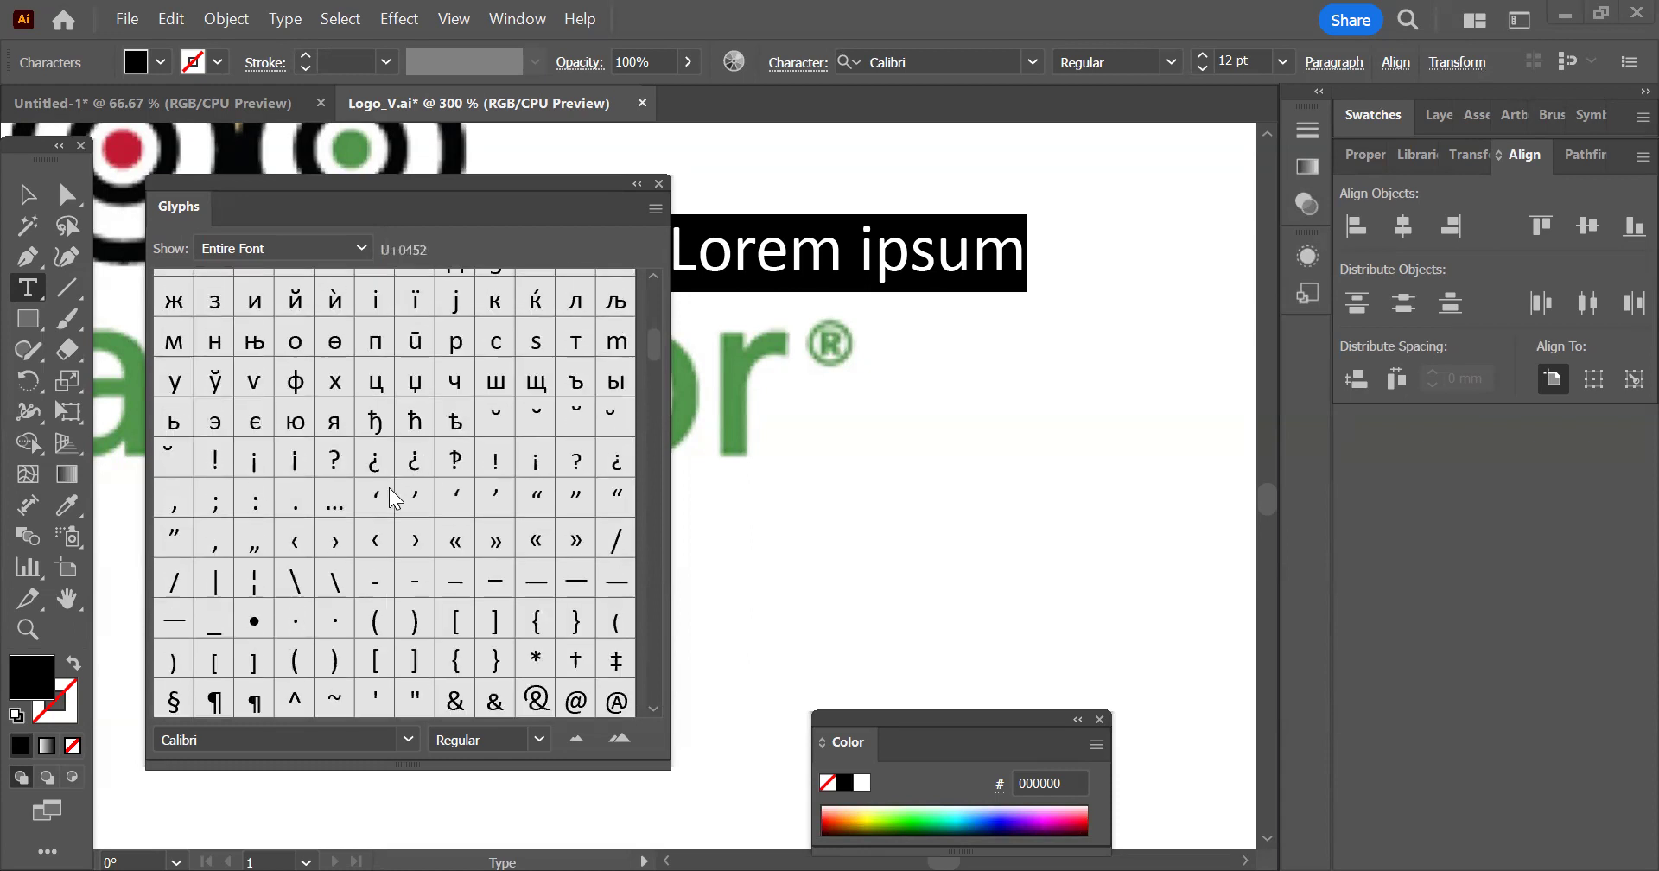
scroll(393, 500, down, 1)
scroll(393, 500, down, 1)
scroll(393, 499, down, 1)
scroll(419, 482, down, 1)
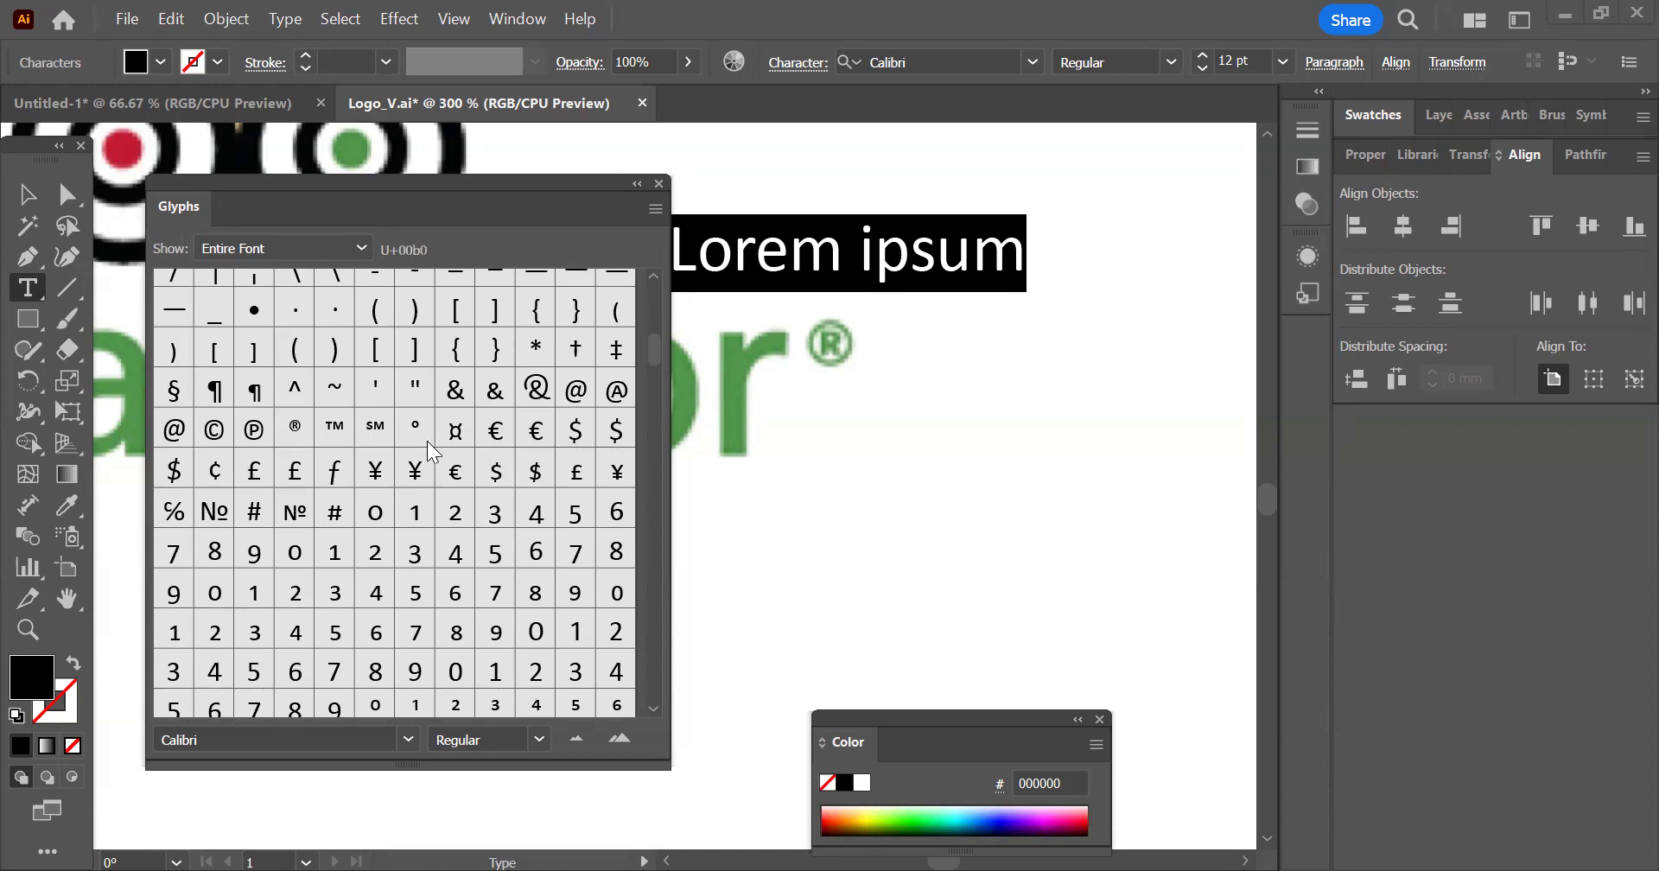
scroll(428, 443, down, 1)
scroll(429, 446, down, 3)
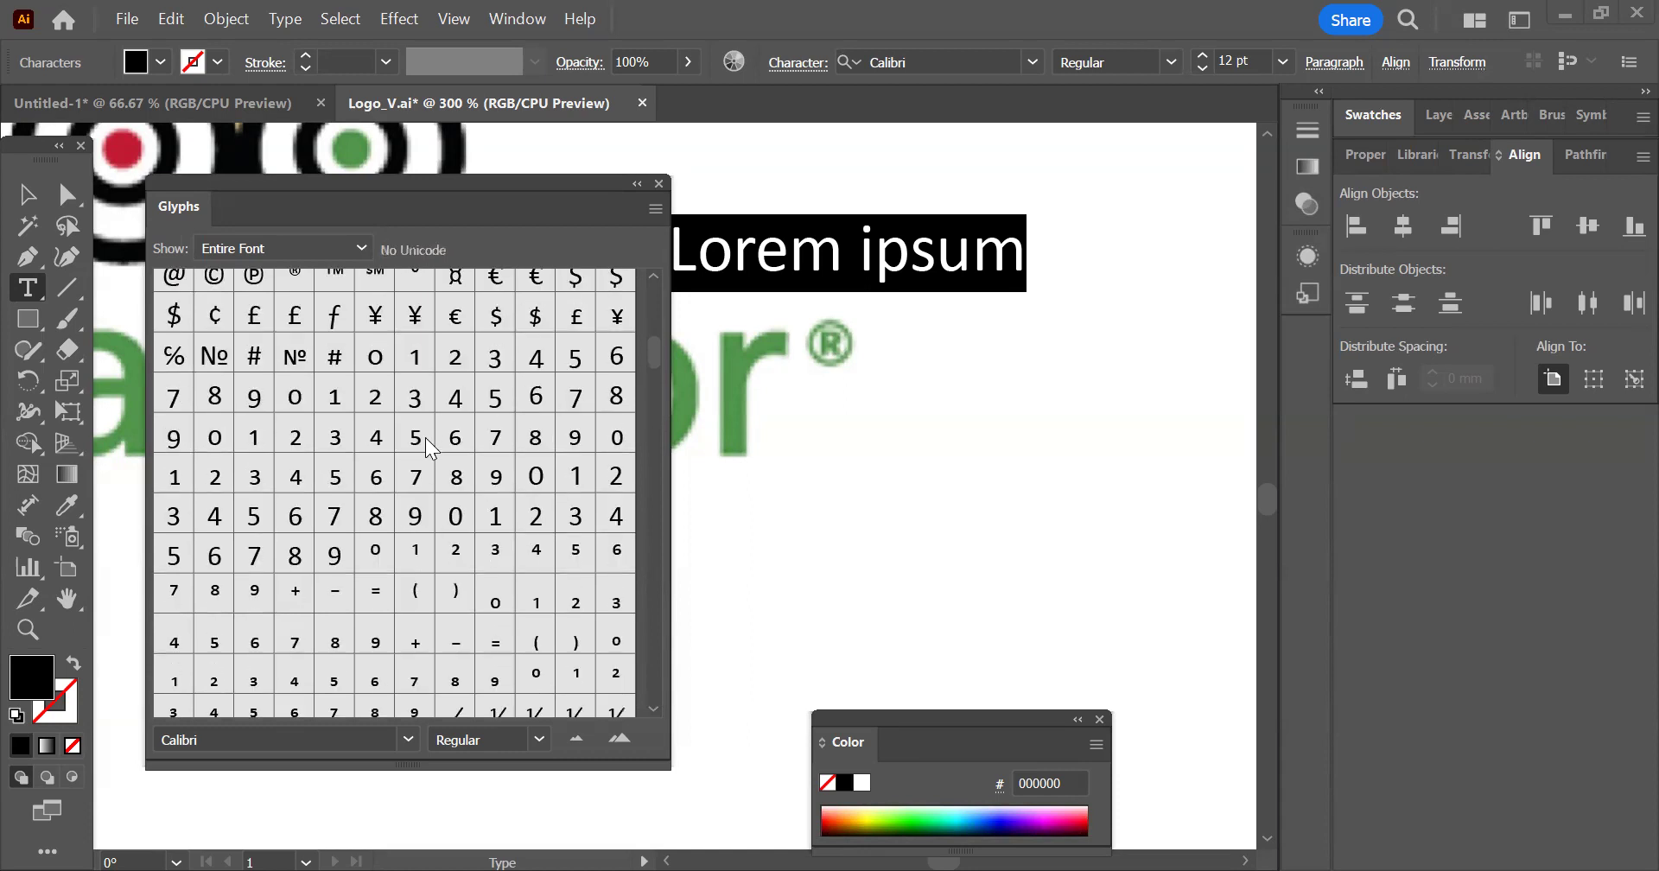
Look through the accented Latin letters, combining marks and phonetic symbols among the Calibri glyphs
scroll(429, 447, down, 6)
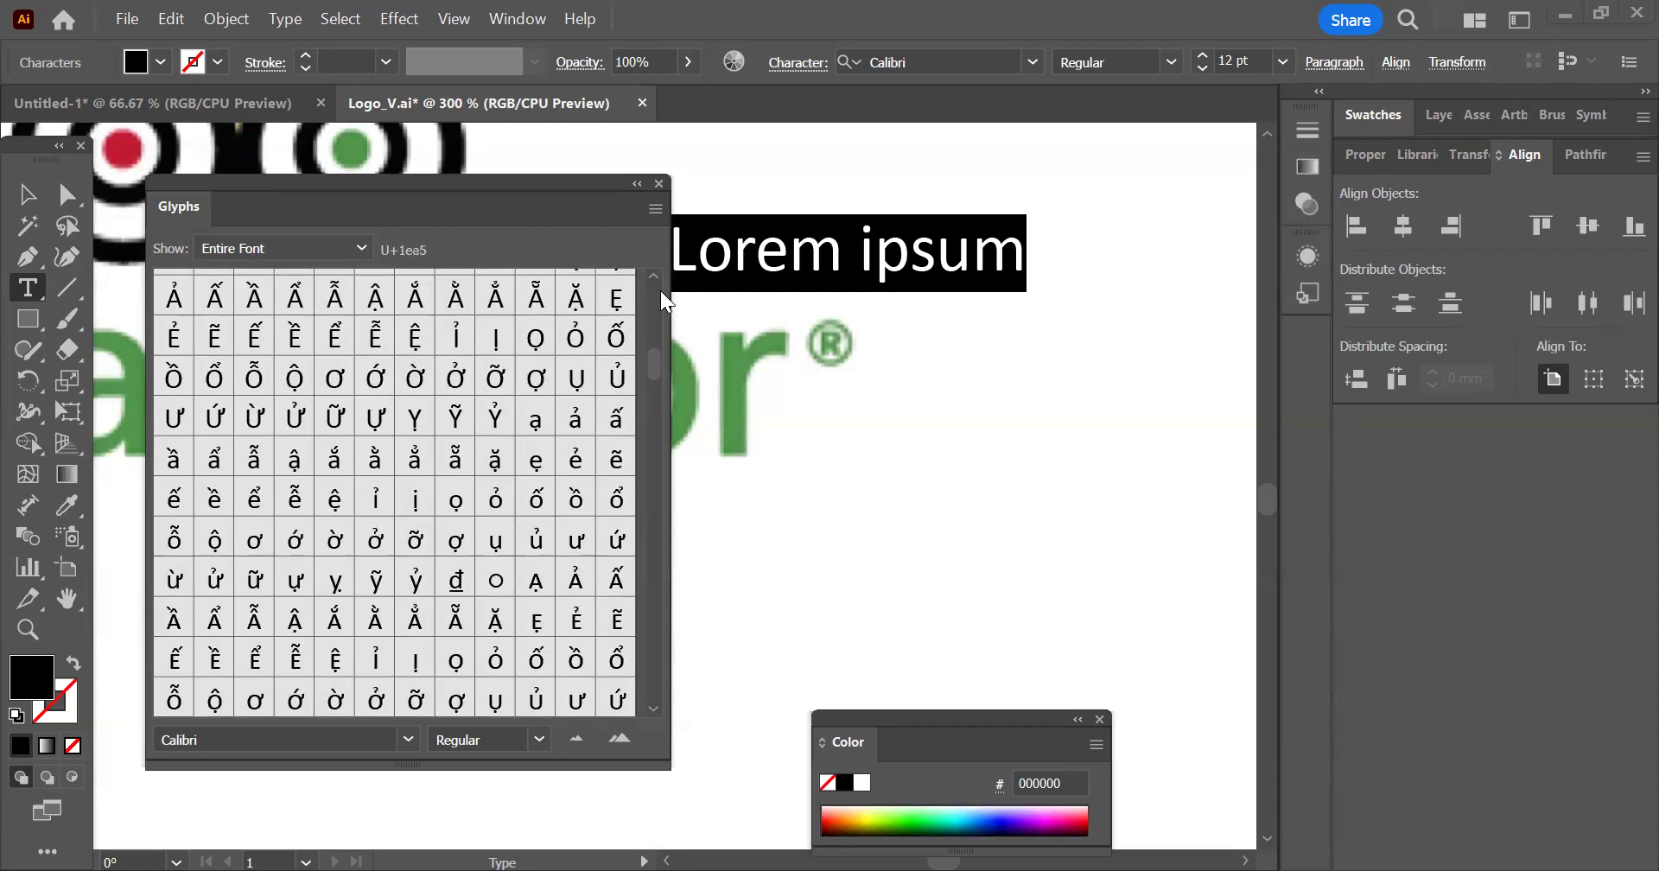
scroll(360, 556, down, 5)
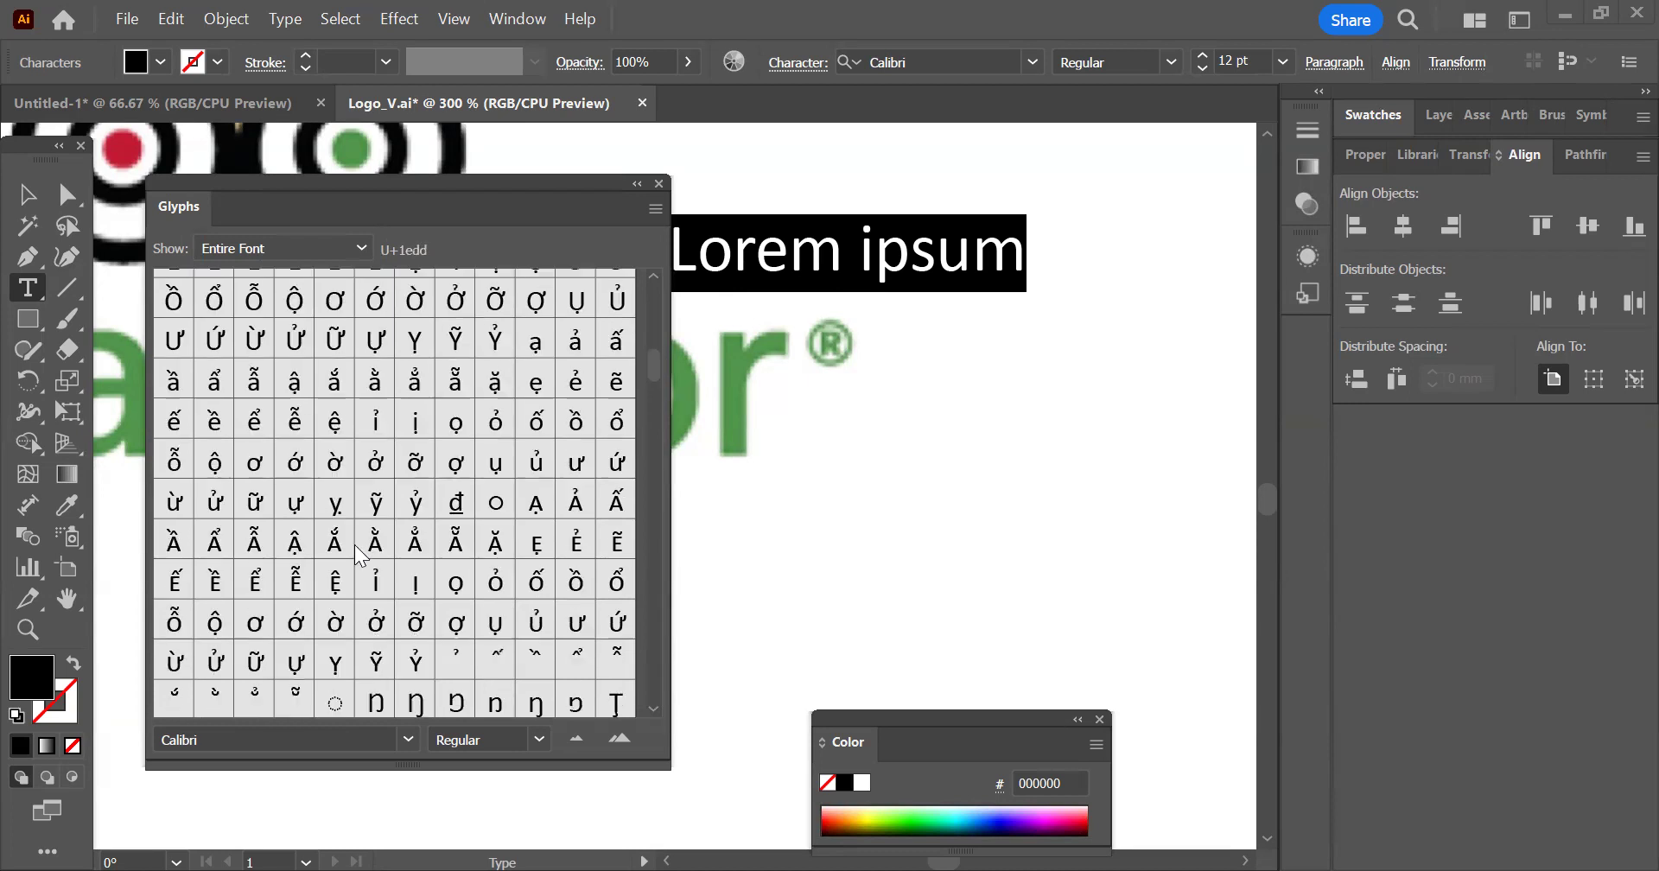
scroll(360, 556, down, 3)
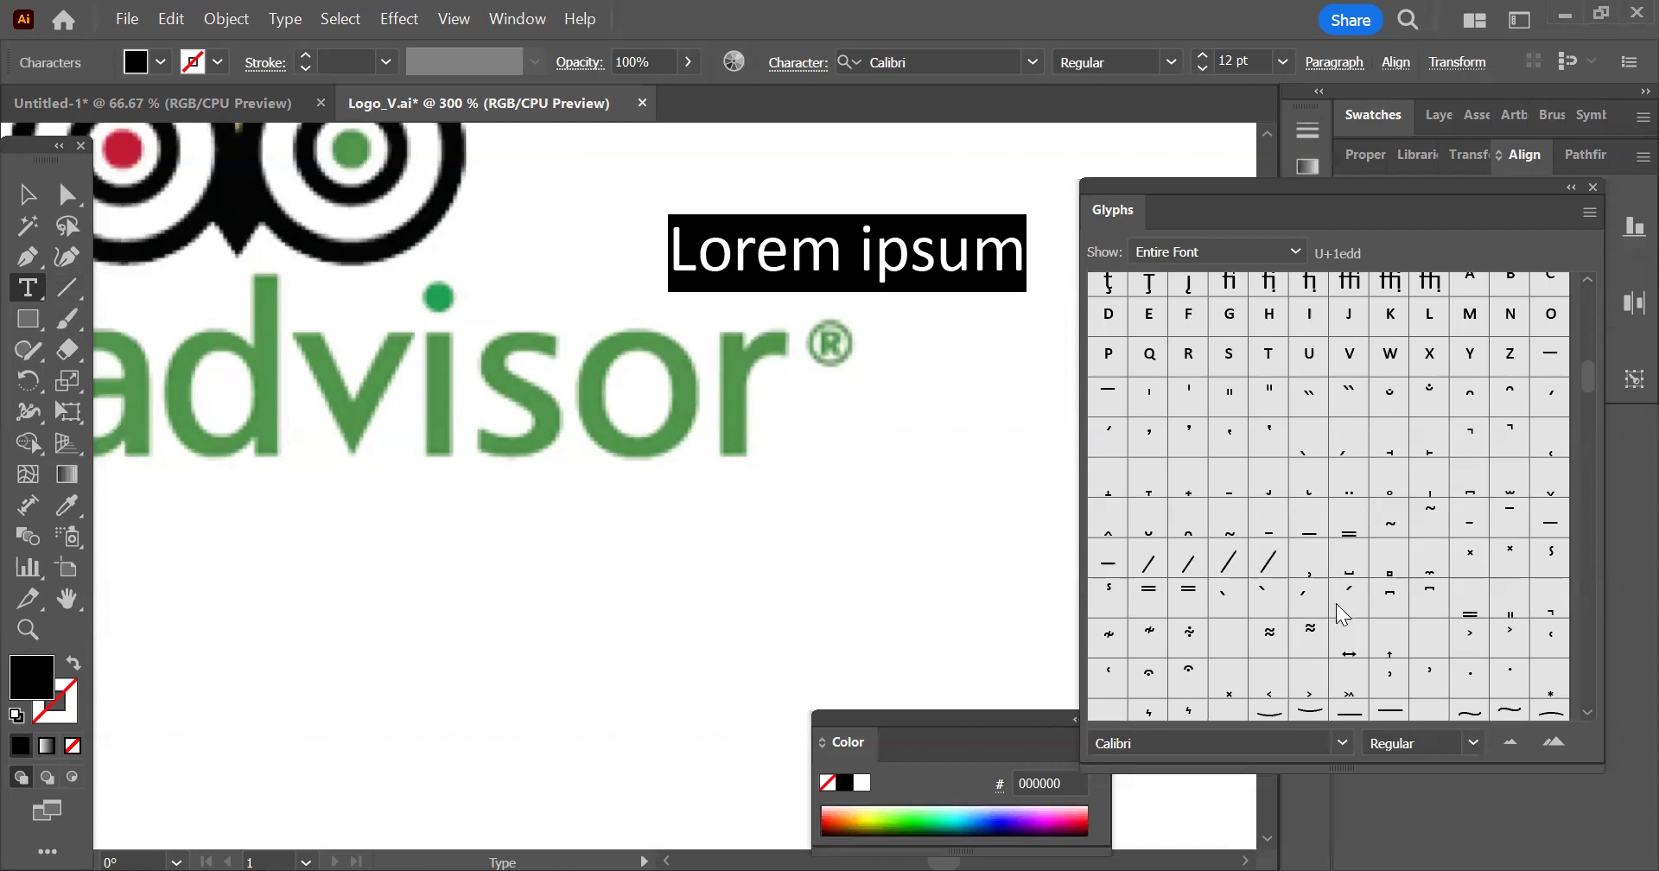
scroll(1349, 549, down, 3)
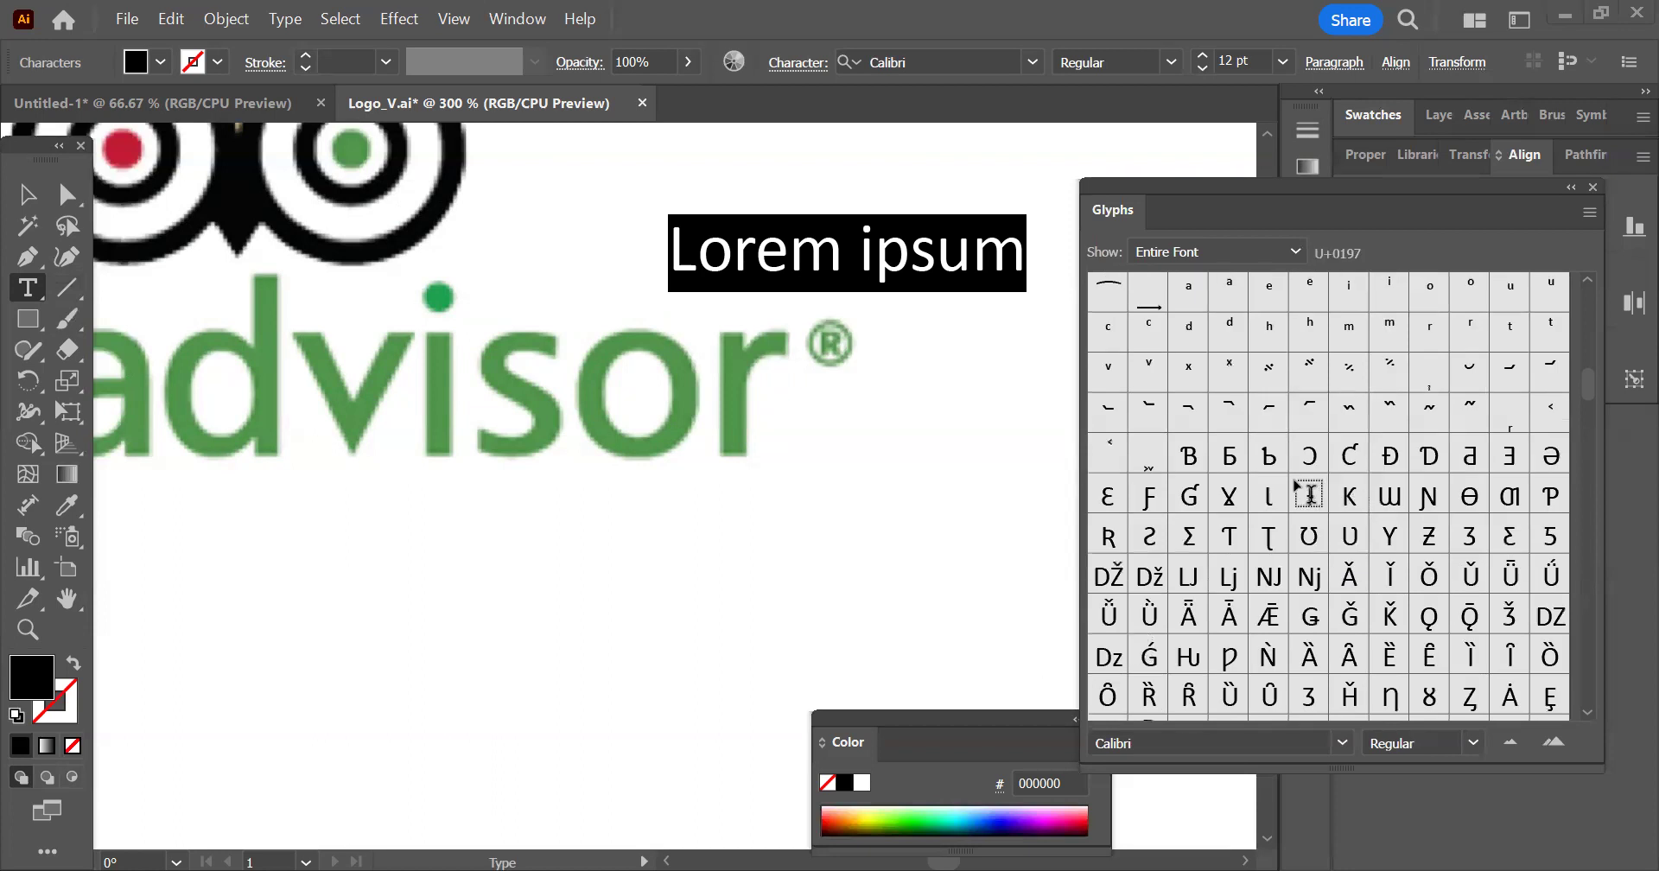
scroll(1310, 494, down, 10)
scroll(1237, 650, down, 10)
scroll(1336, 598, down, 4)
scroll(1332, 594, down, 6)
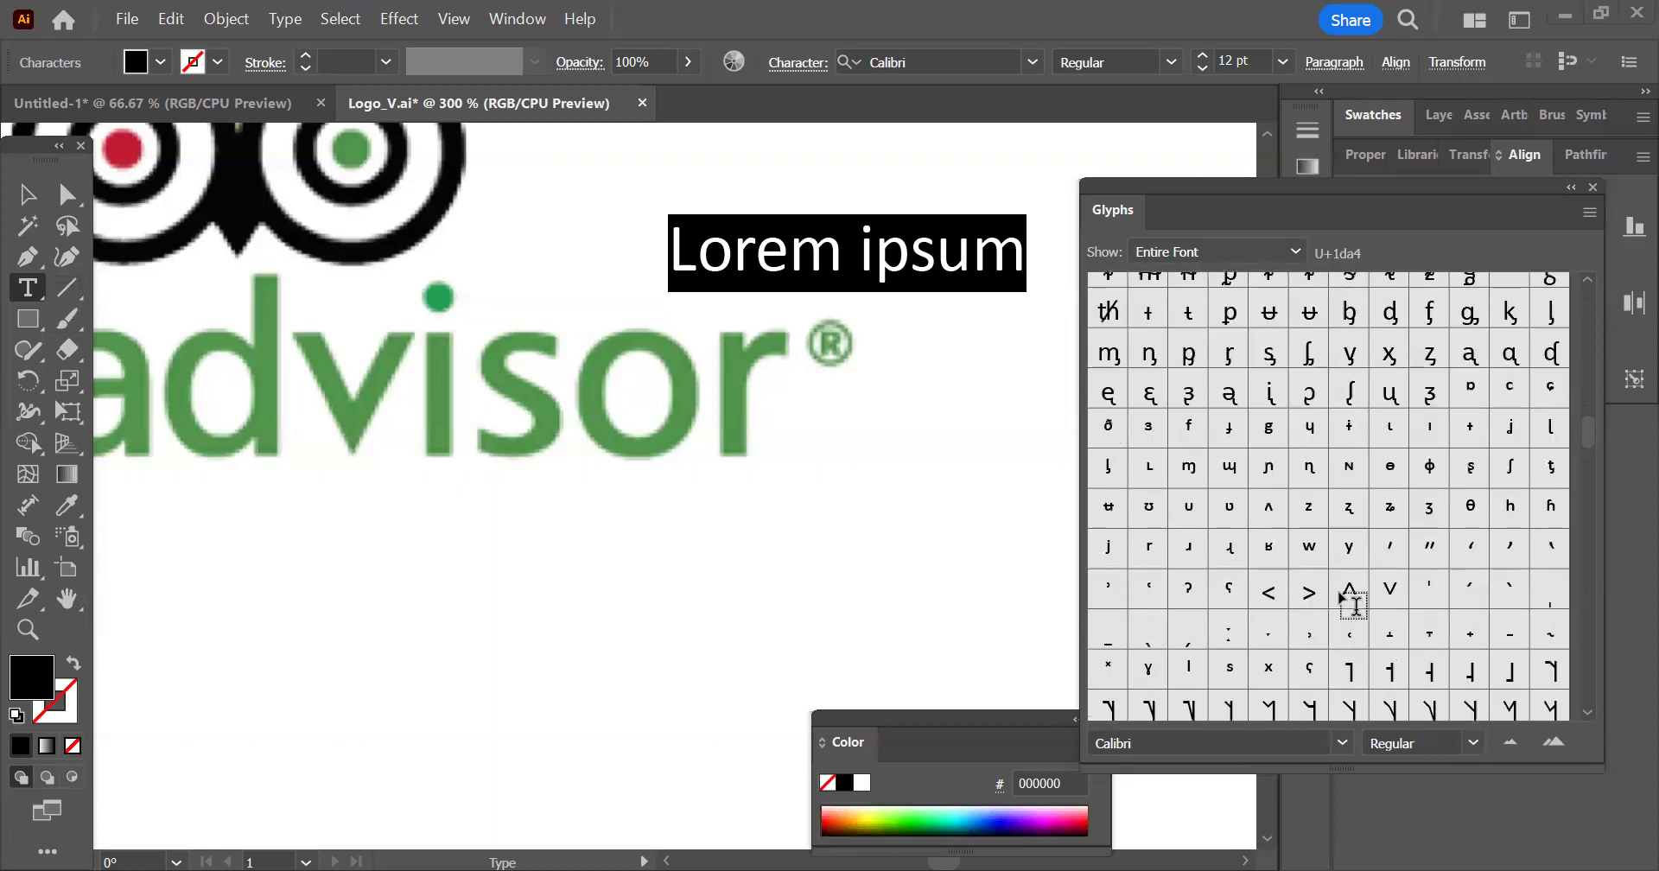
scroll(1353, 596, down, 3)
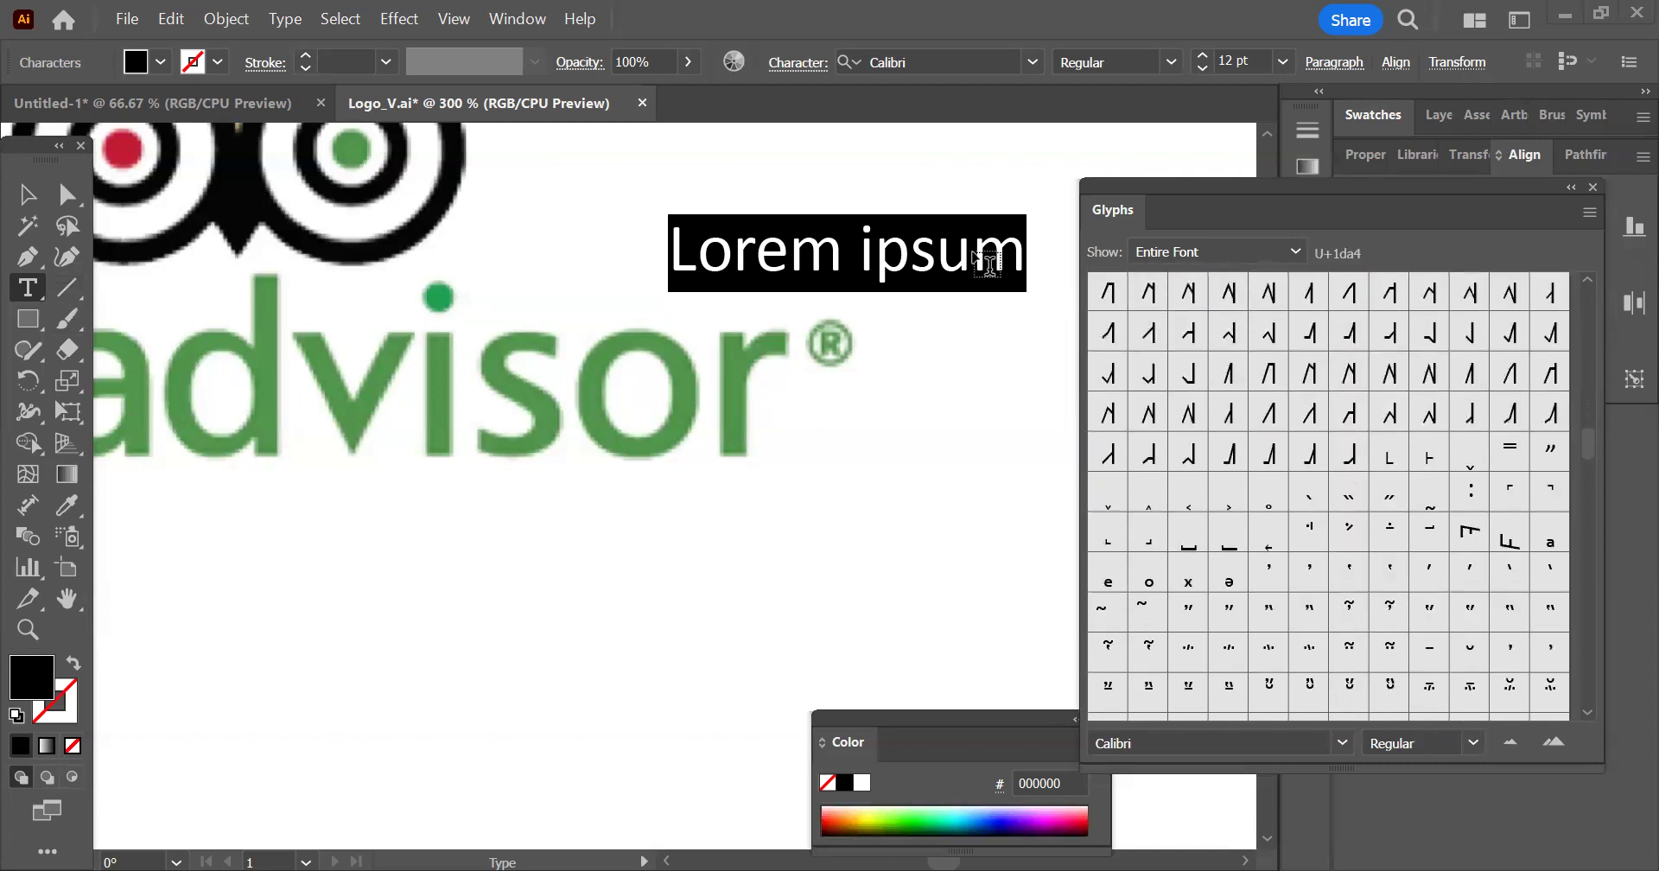
Replace the selected "Lorem ipsum" text with an accented Greek capital upsilon from the Calibri glyphs
scroll(1400, 445, down, 4)
scroll(1402, 471, down, 8)
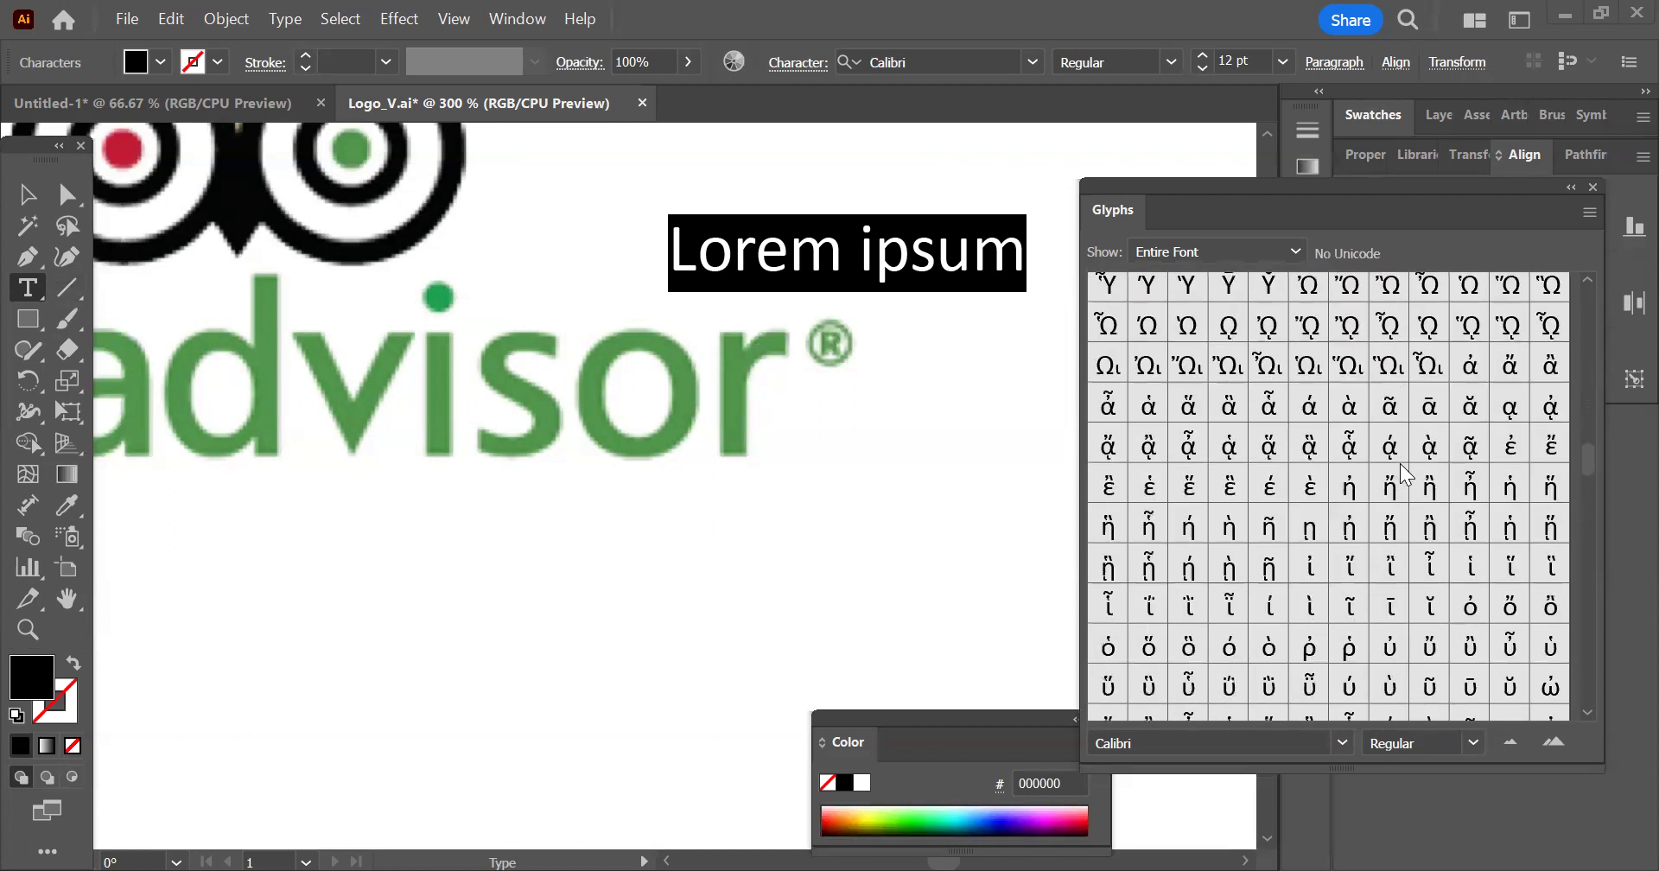
scroll(1244, 363, up, 2)
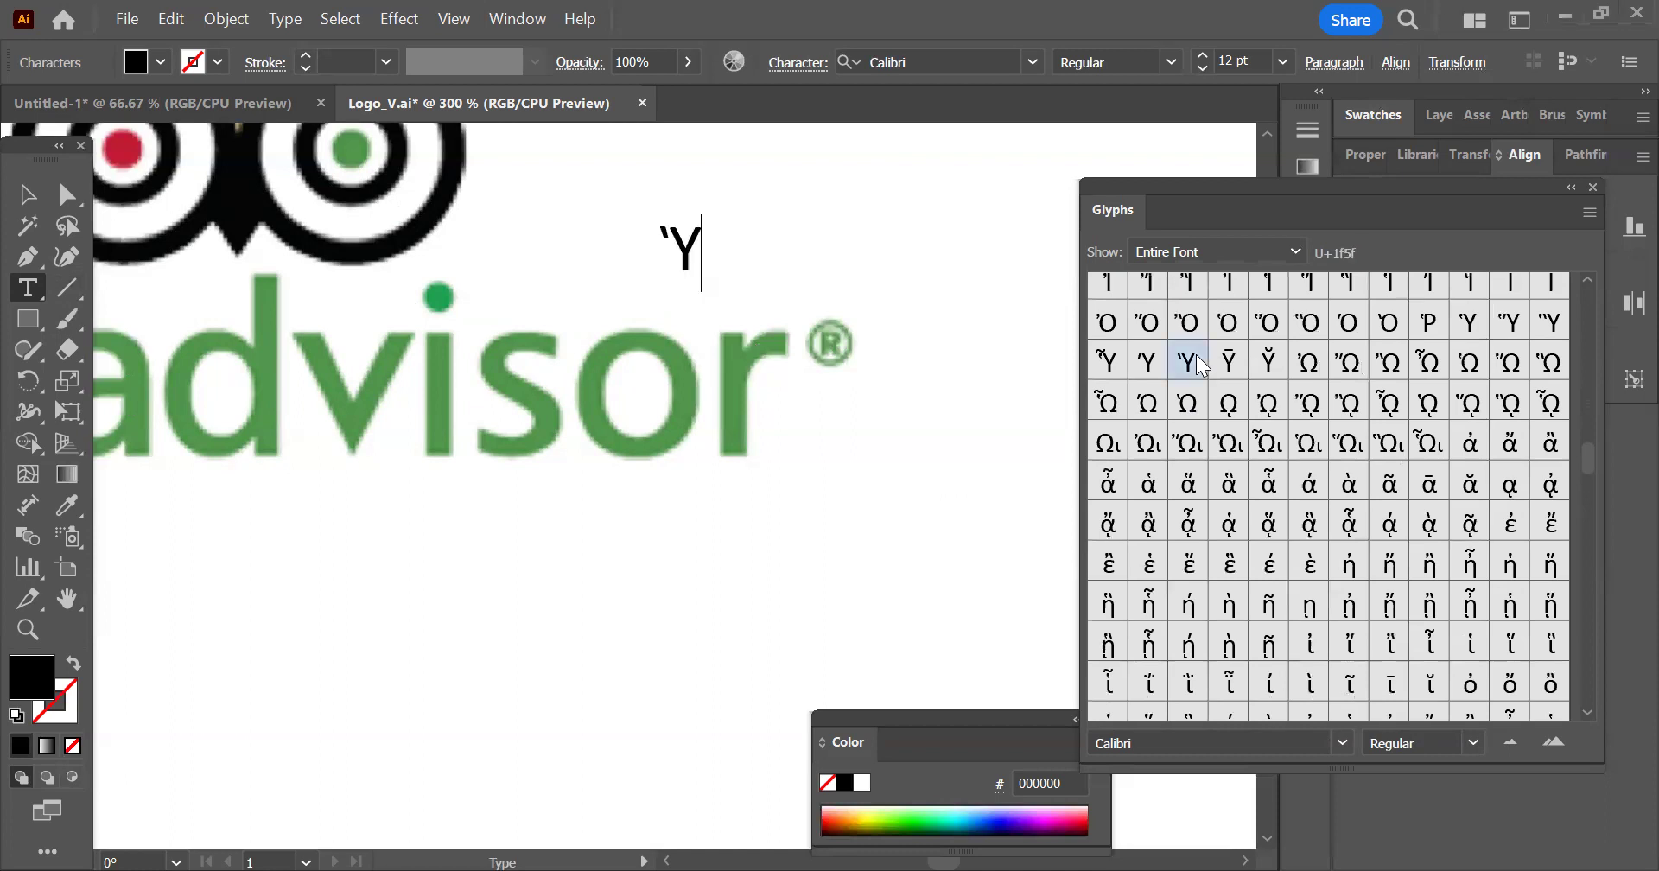
Switch the Glyphs panel to the Arial font and insert its ® glyph after the accented upsilon
scroll(1590, 470, down, 10)
scroll(1517, 598, down, 10)
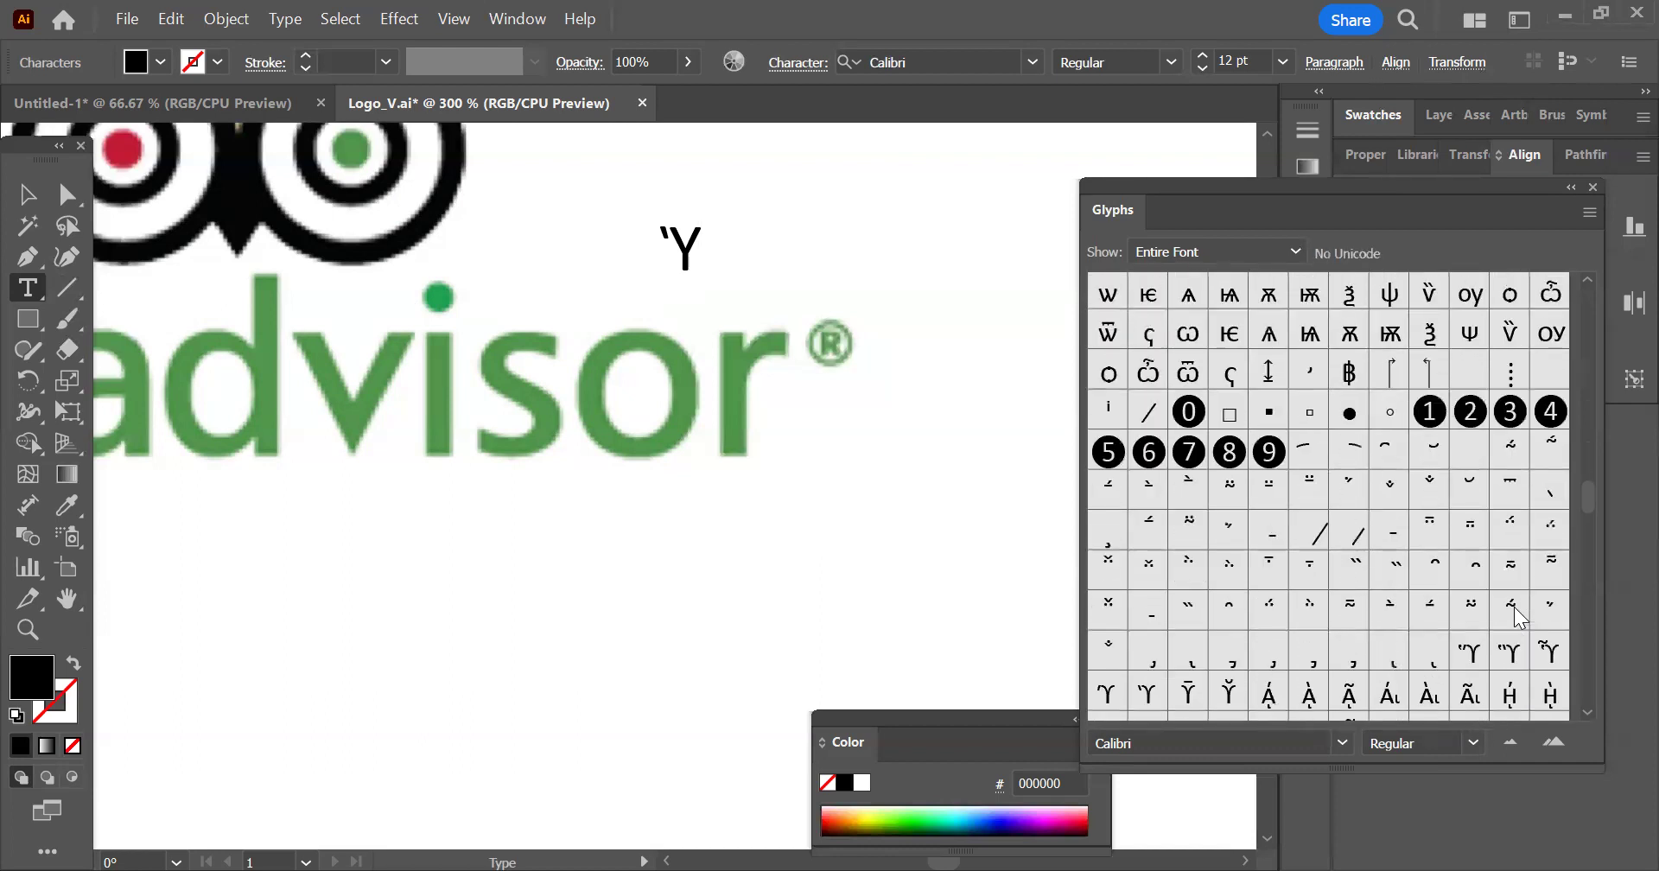
scroll(1520, 616, down, 4)
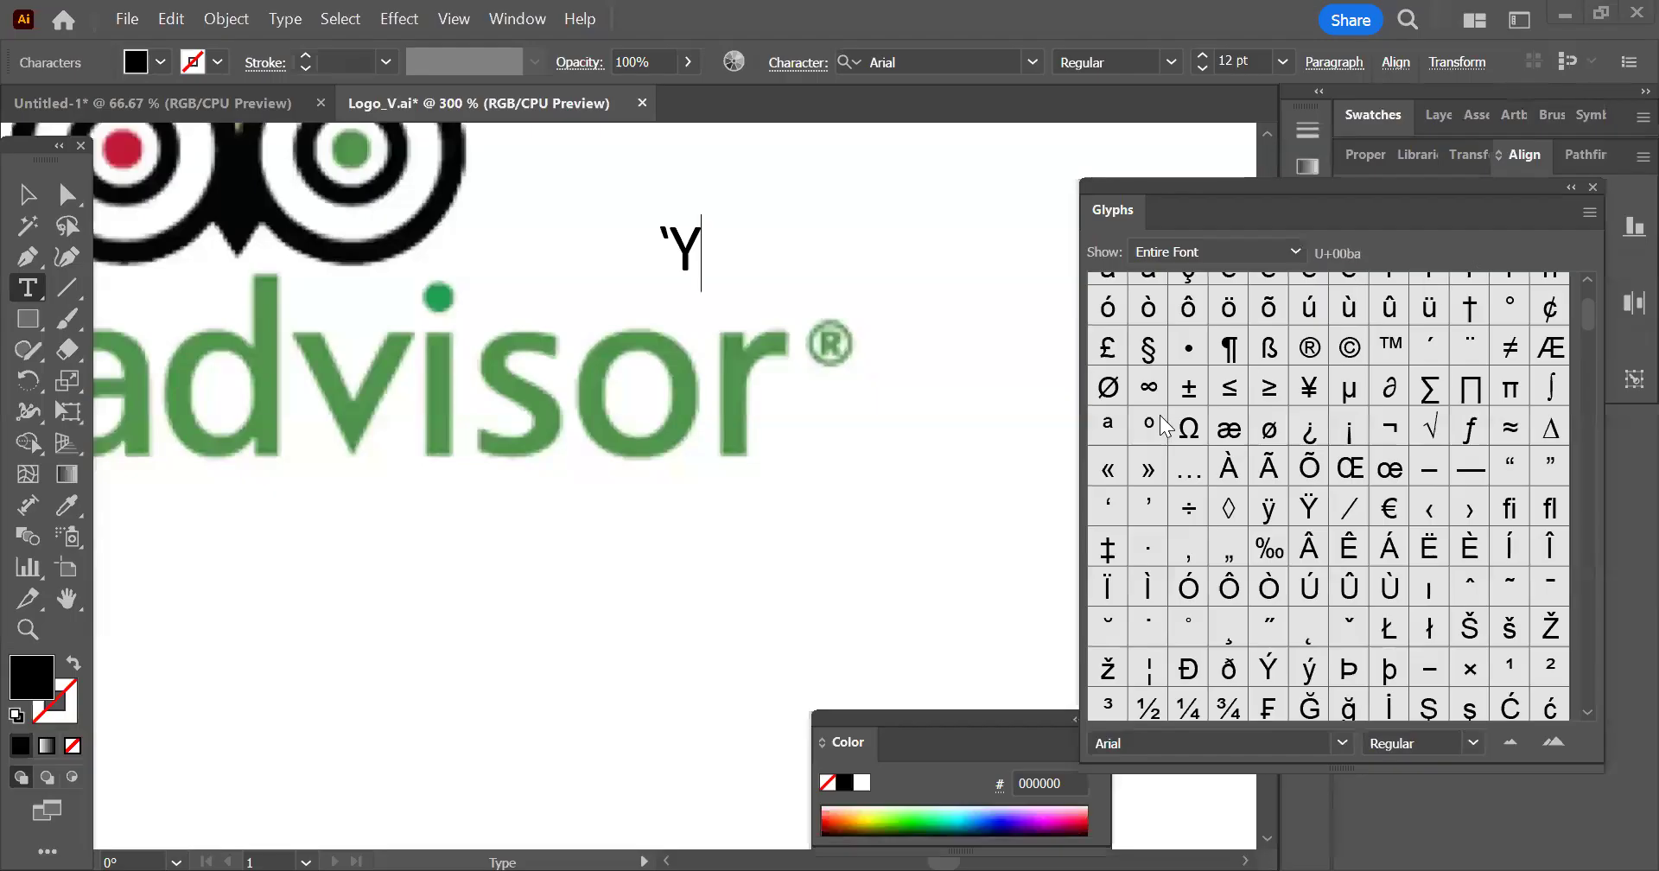
scroll(1296, 420, up, 1)
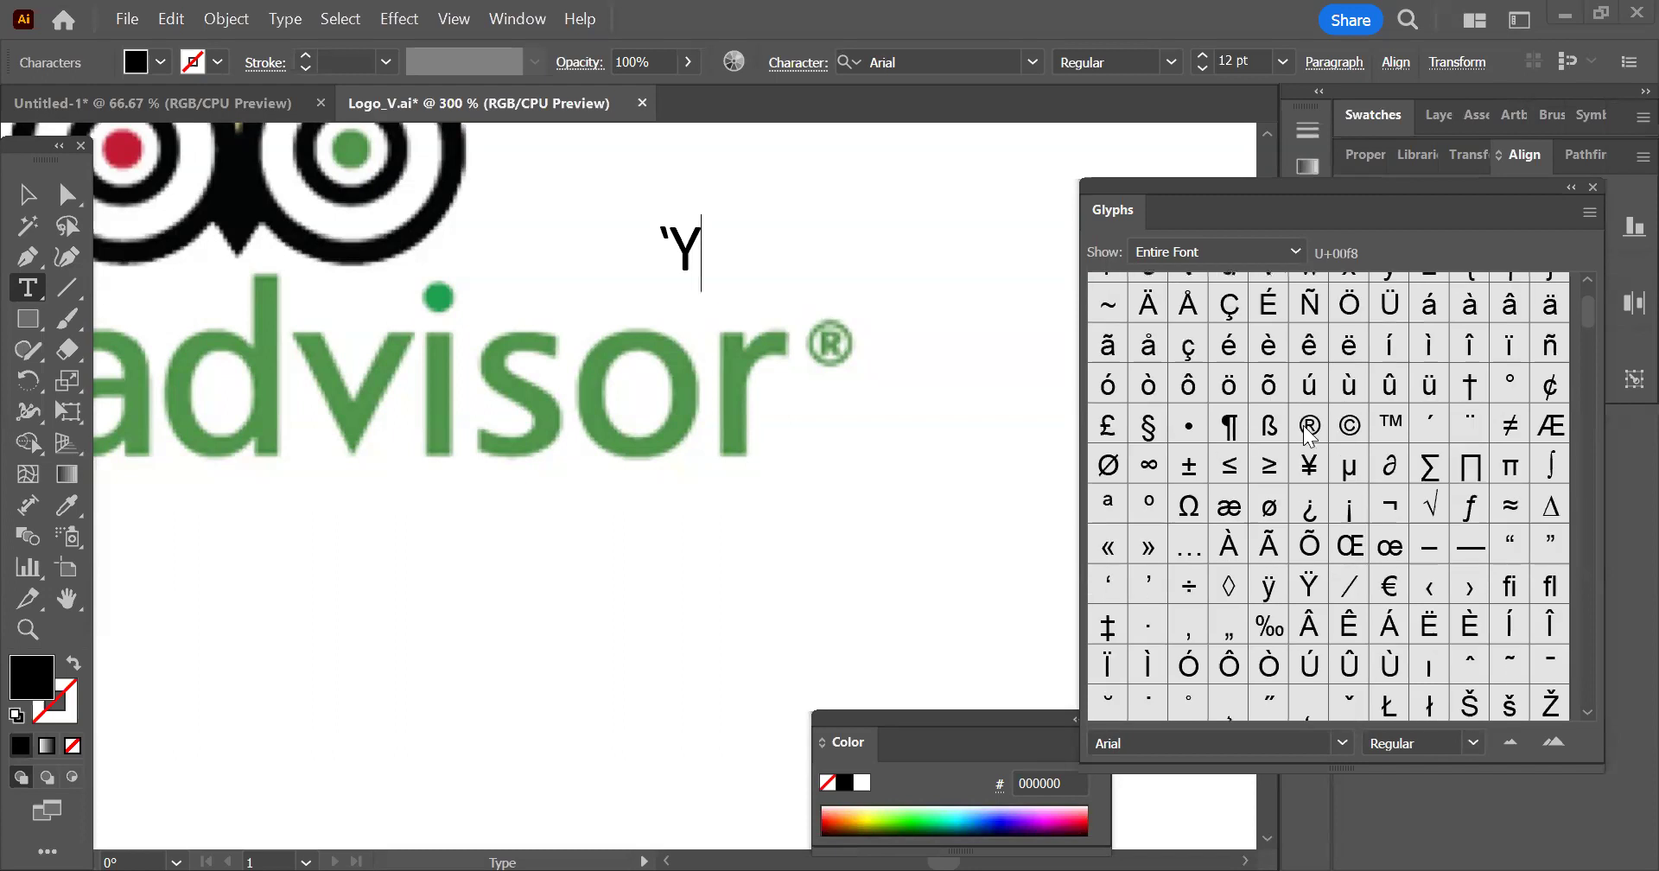
double_click(1305, 429)
Replace the accented upsilon in front of the ® symbol with the letters "aaa"
click(27, 194)
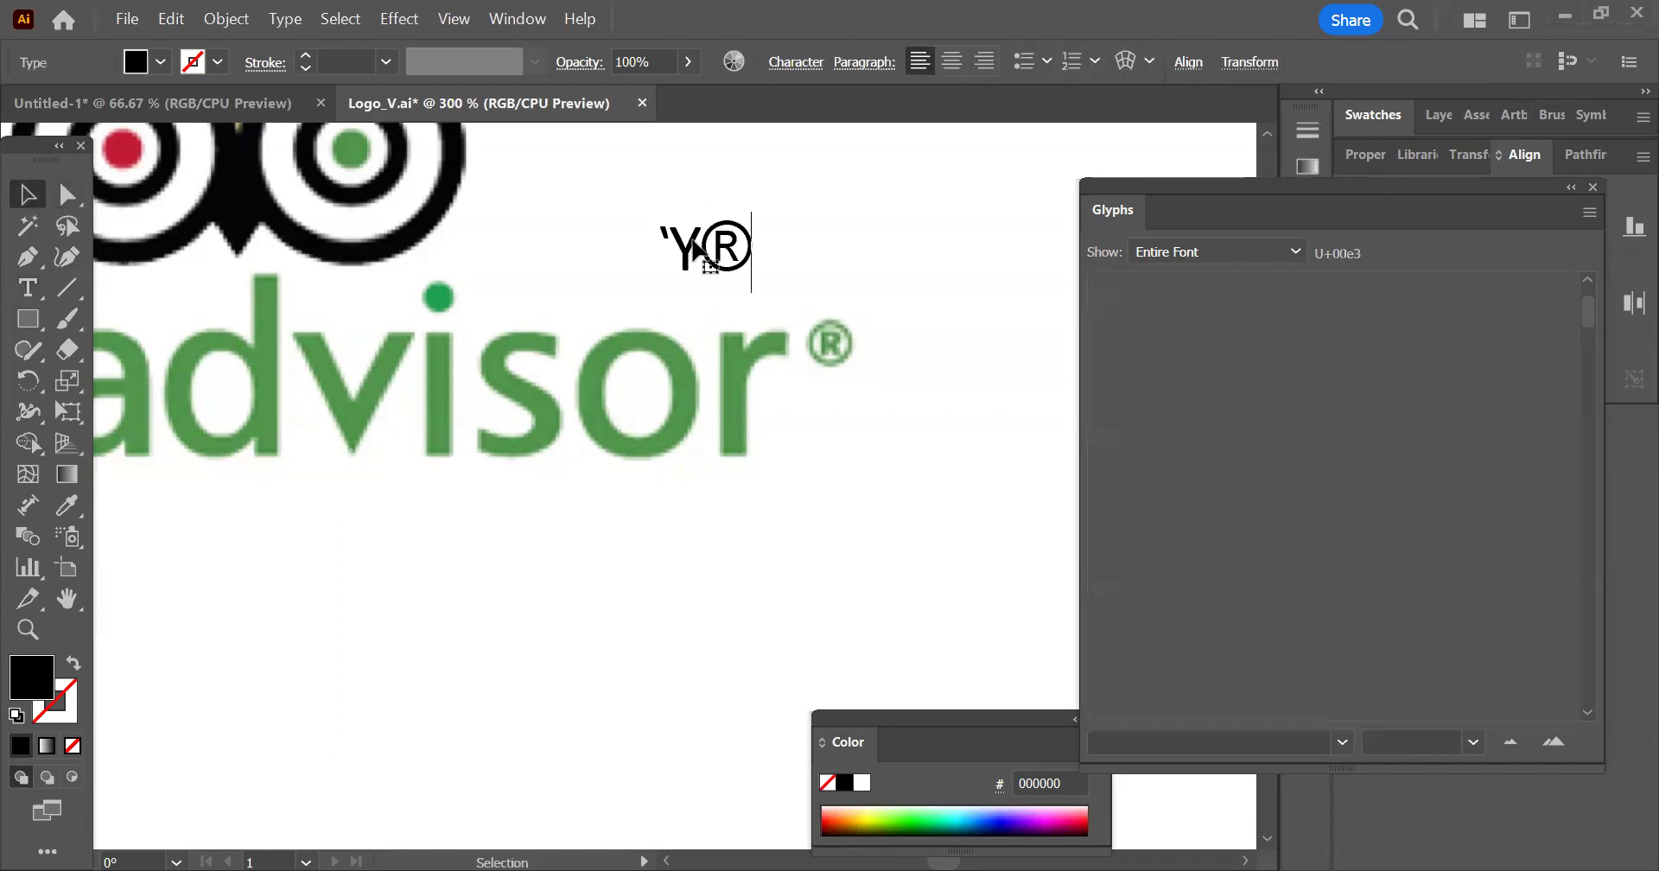
key(t)
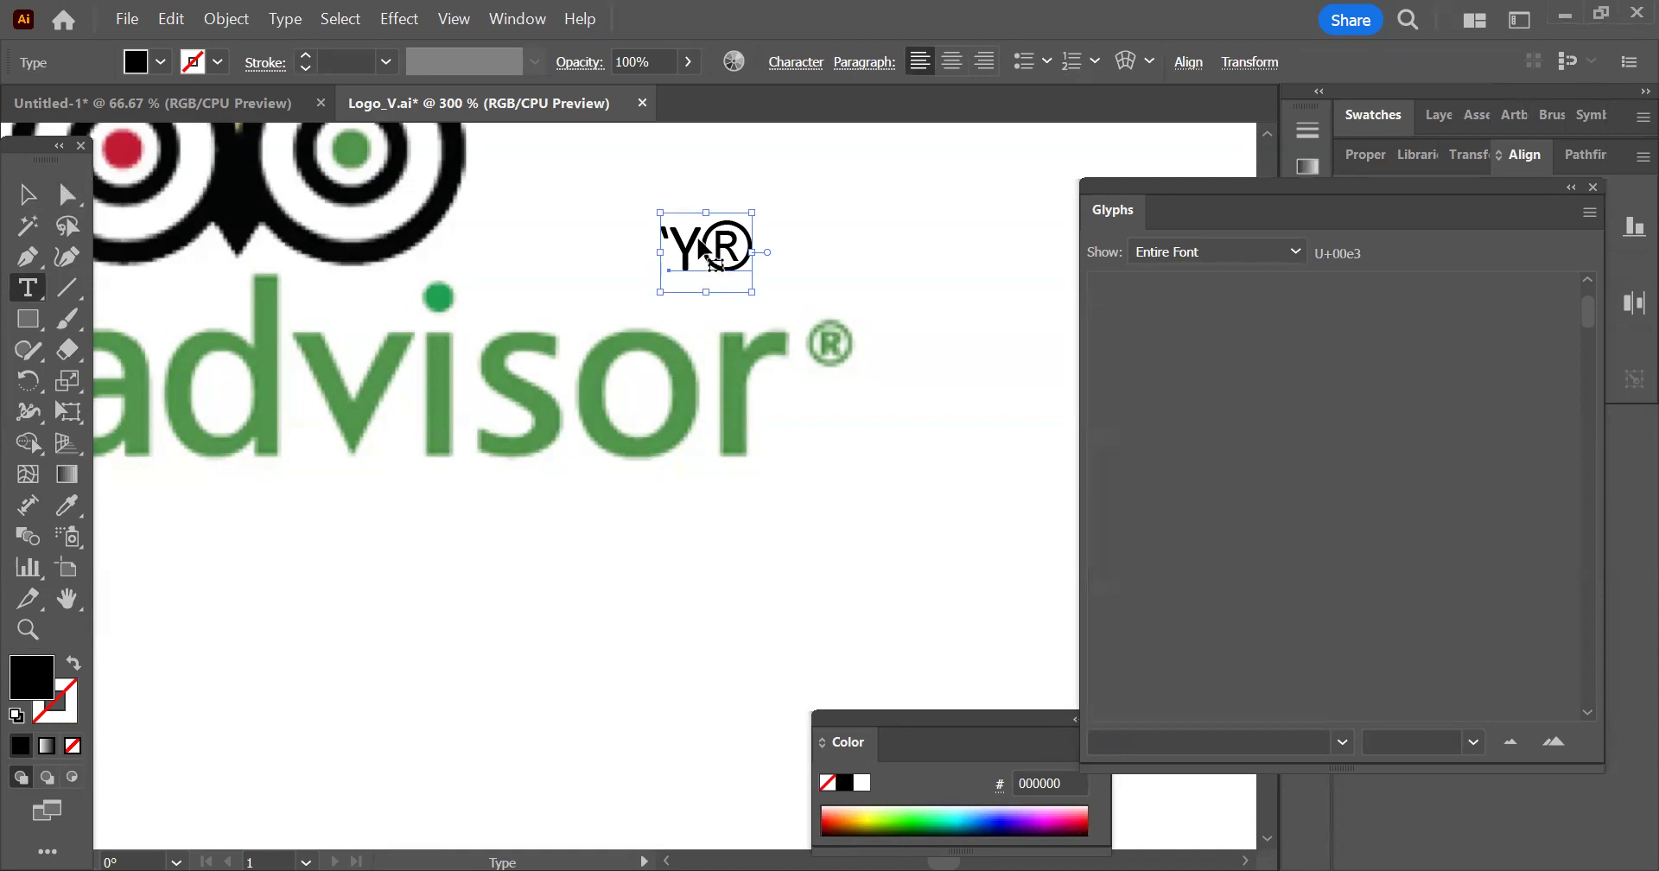
click(701, 250)
key(shift+Left)
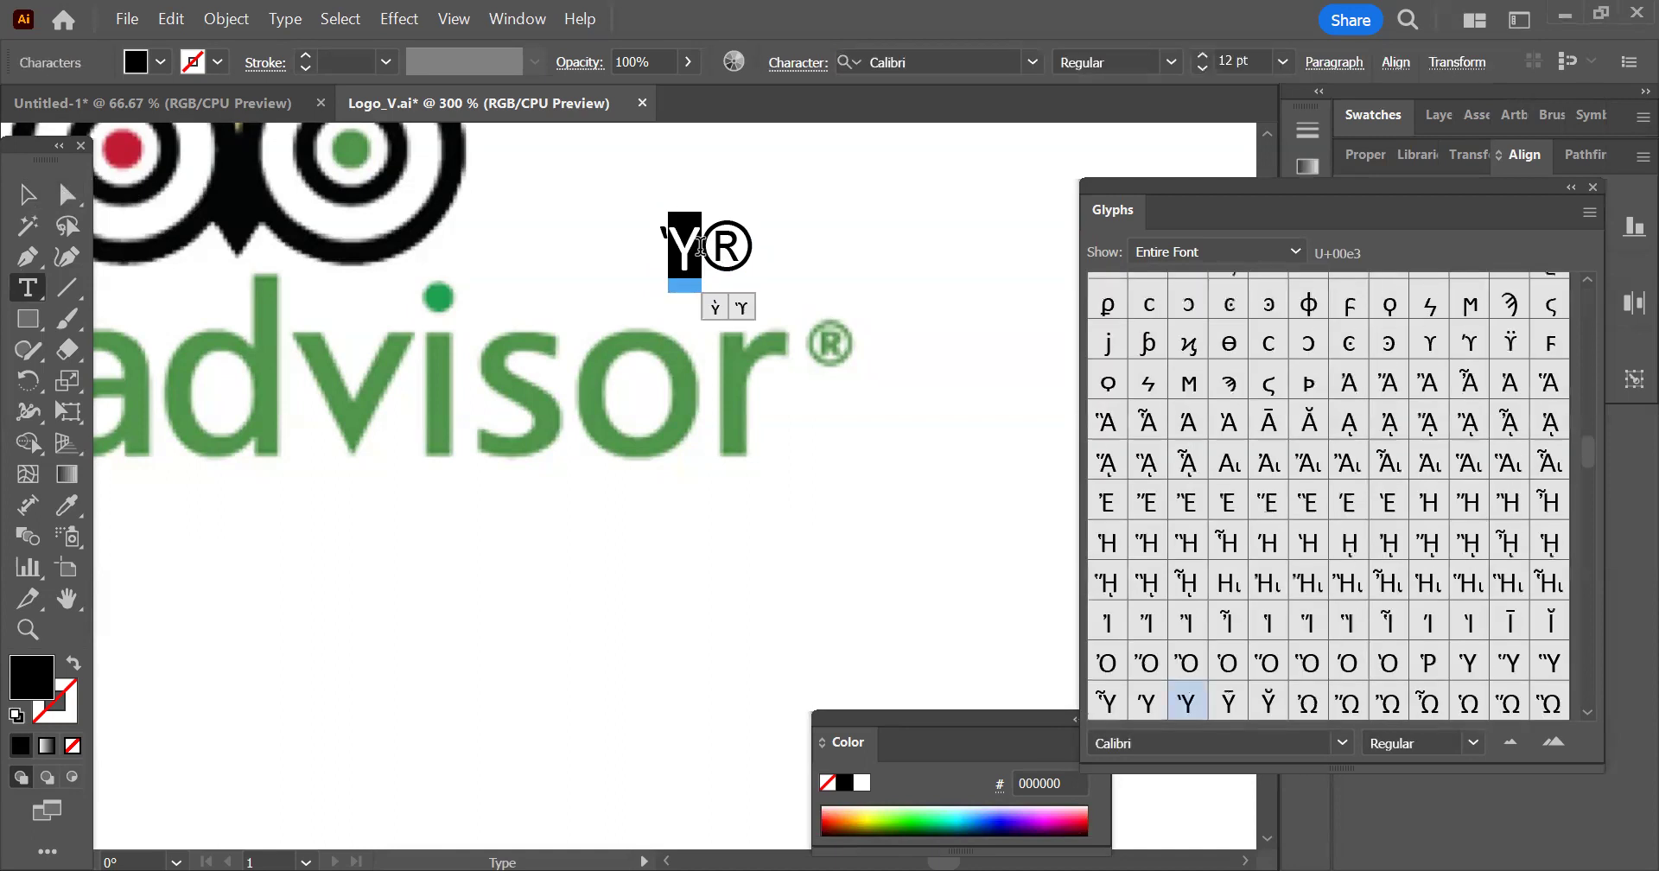
key(BackSpace)
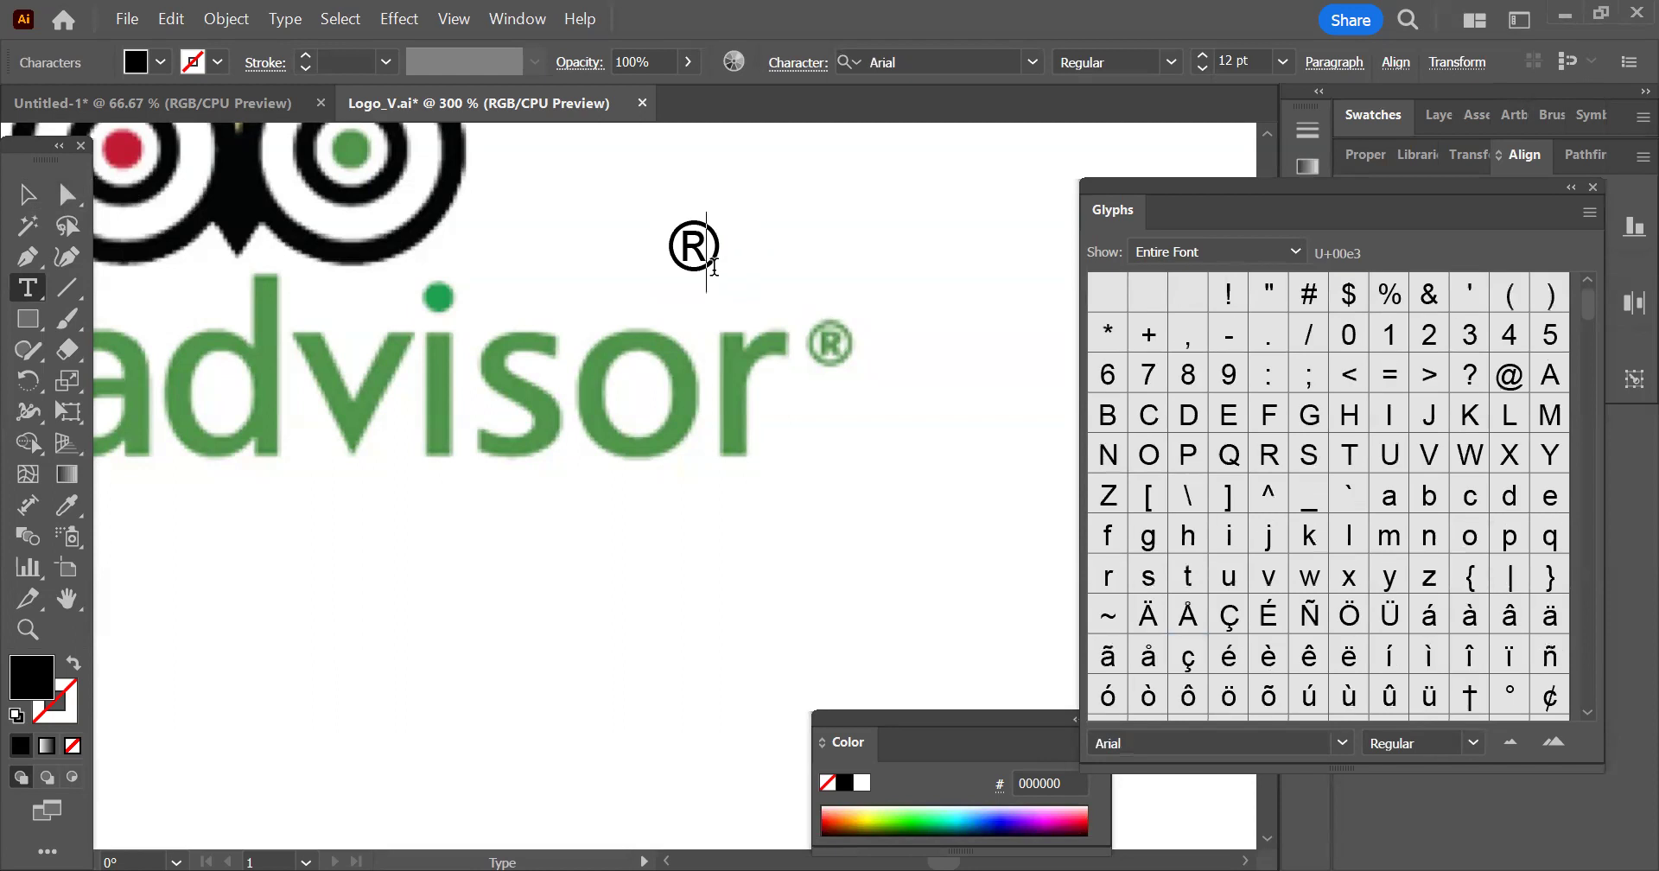
text(aaa)
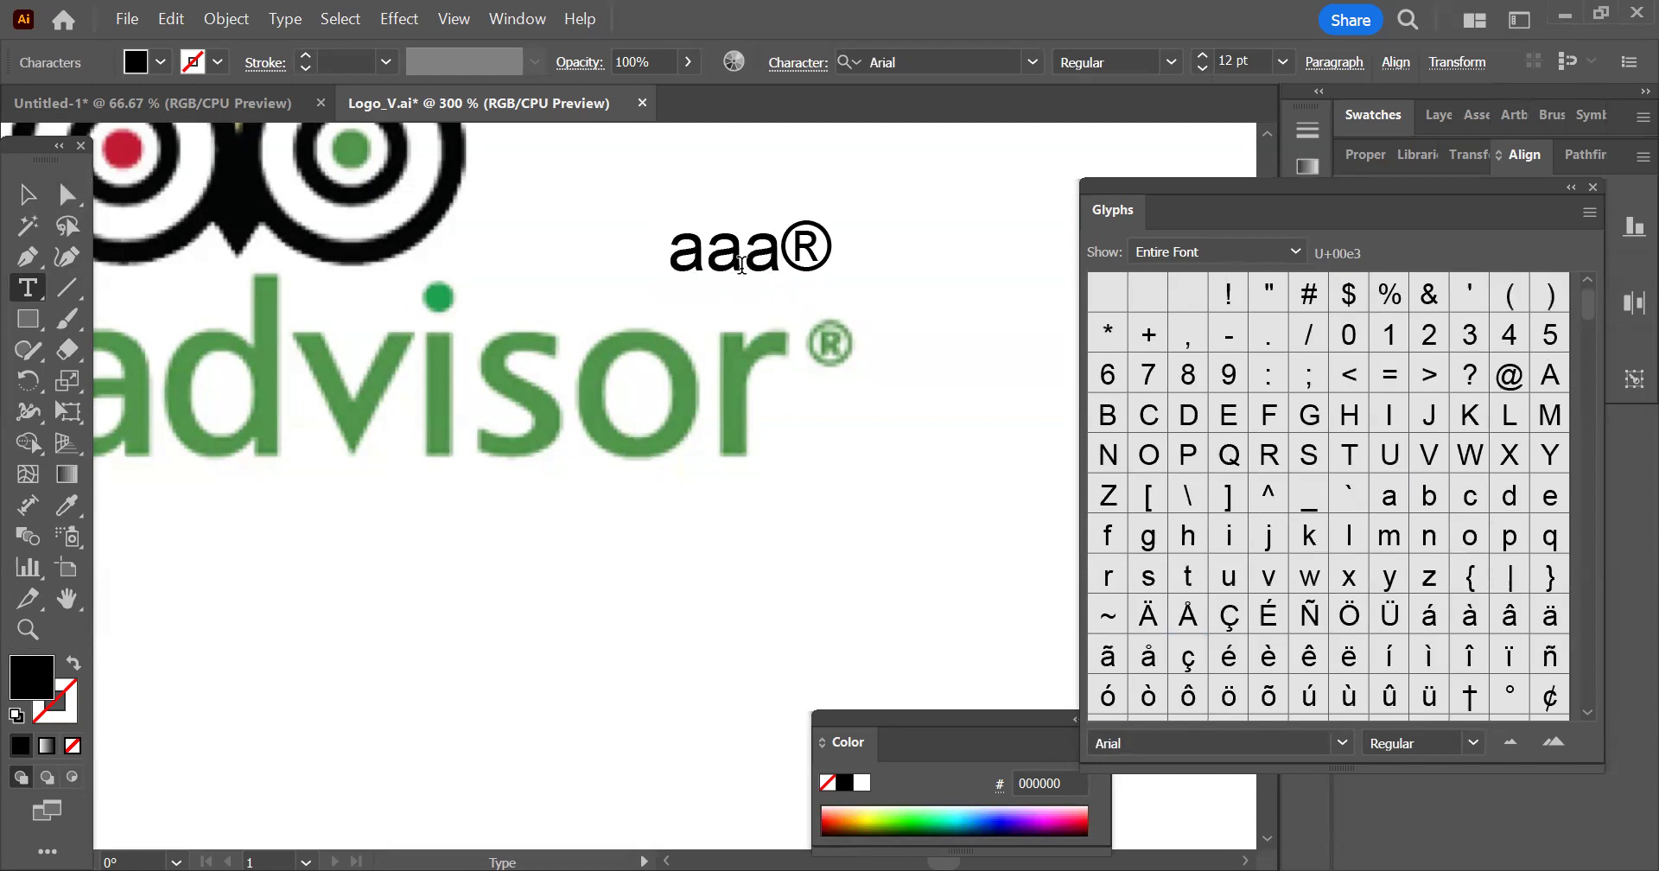
Select the letters "aaa" and preview the Arial font styles and the condensed-width fonts on them
key(shift+Left)
key(shift+Left)
key(shift+Left)
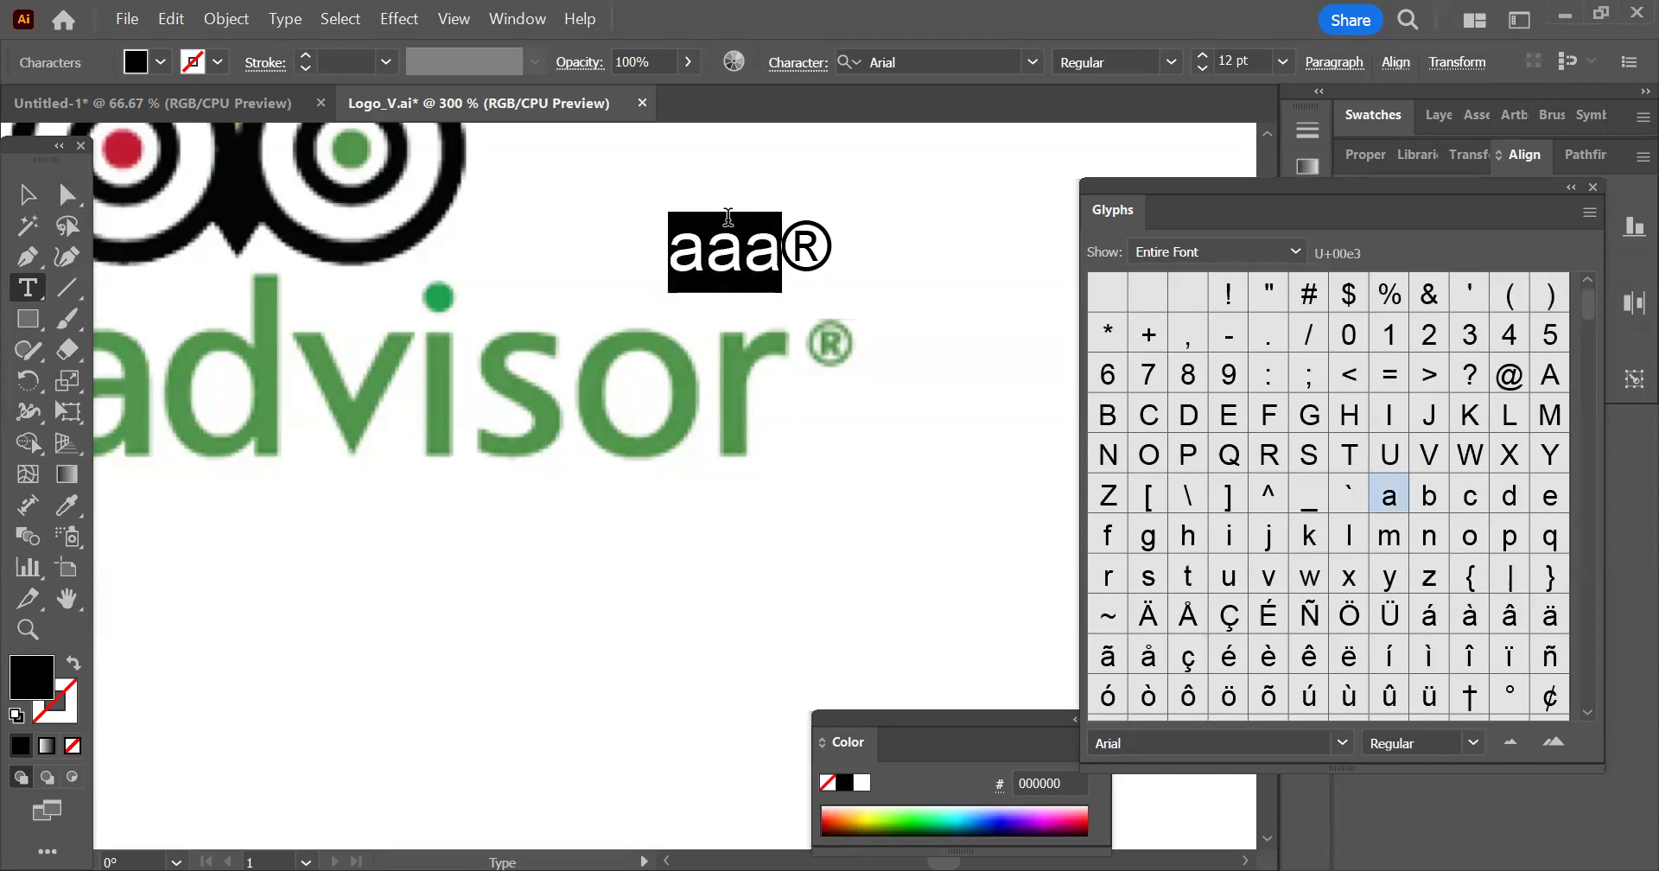
click(1172, 61)
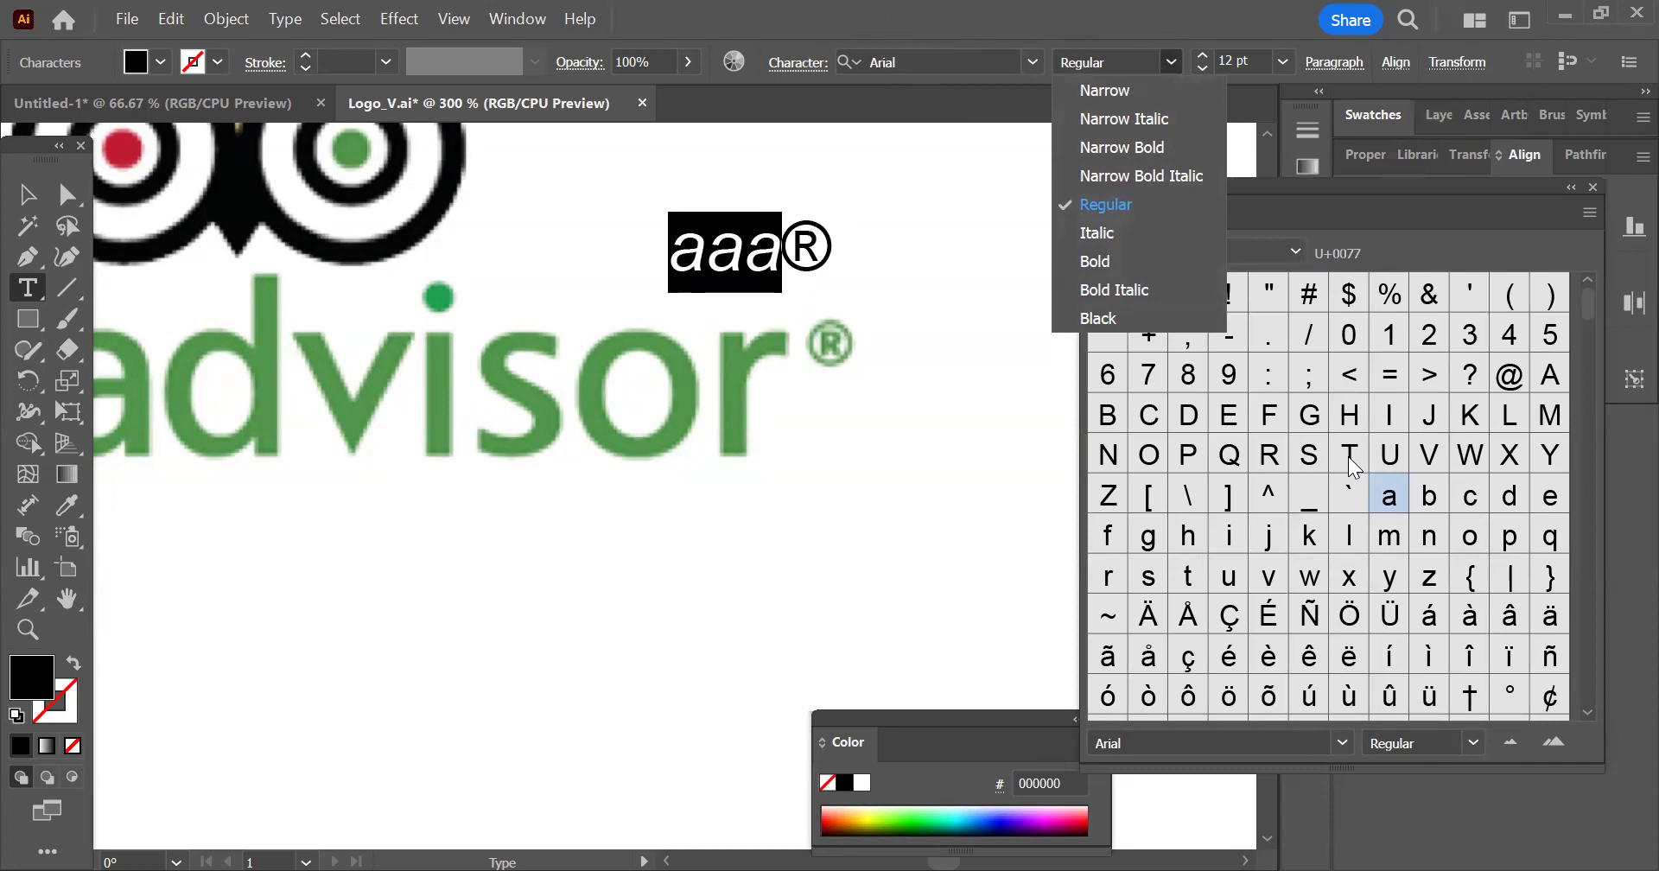
click(1033, 60)
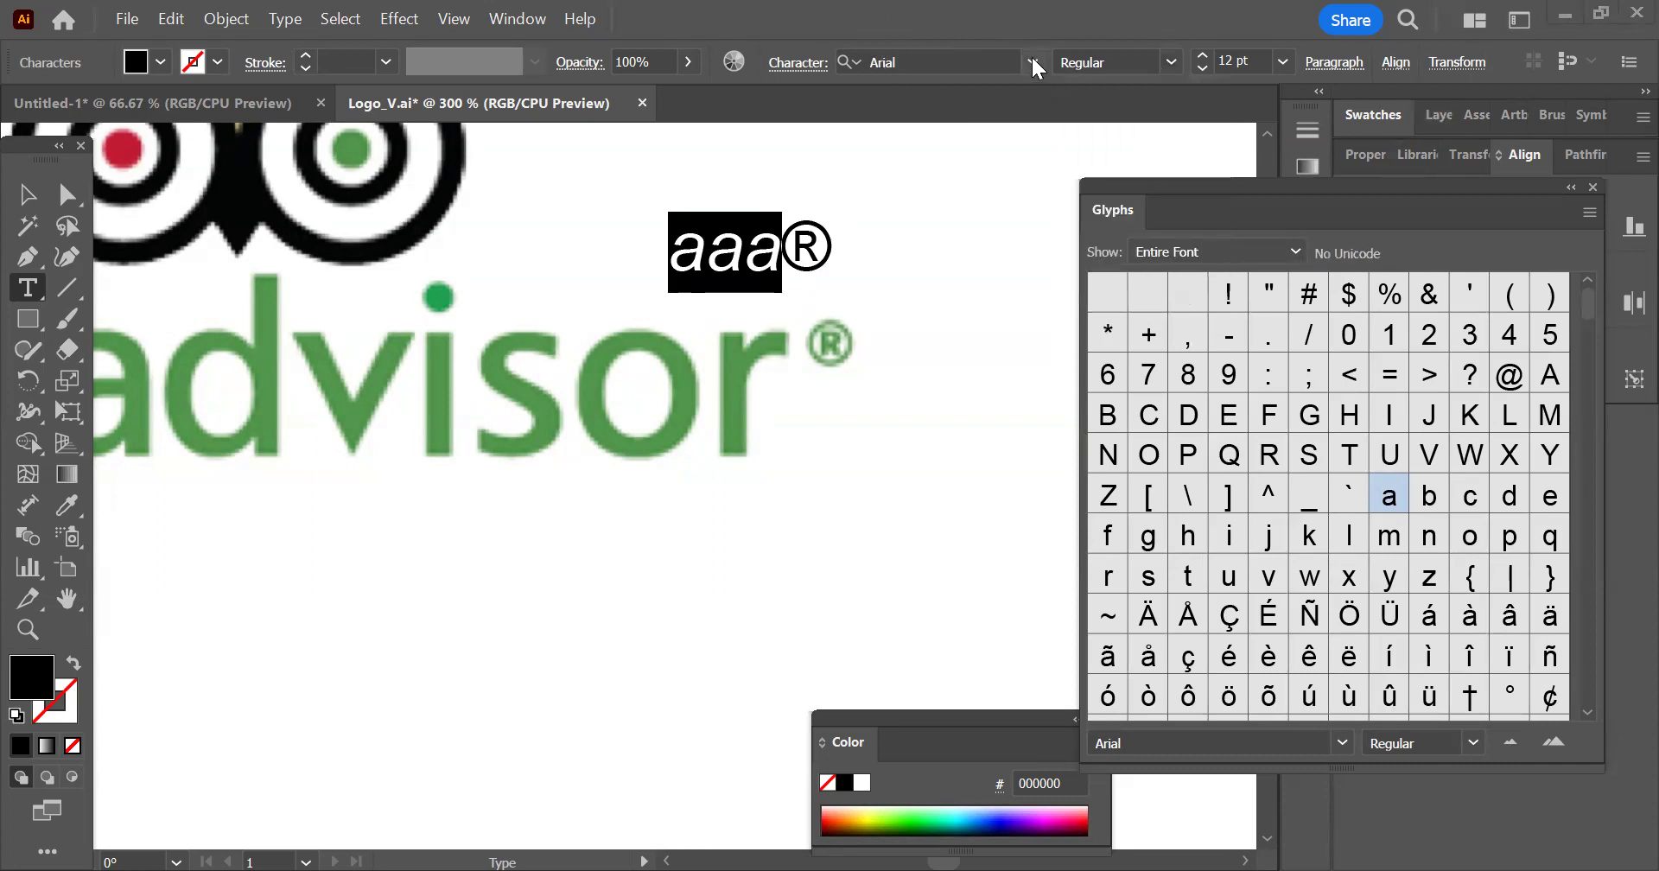
click(1032, 57)
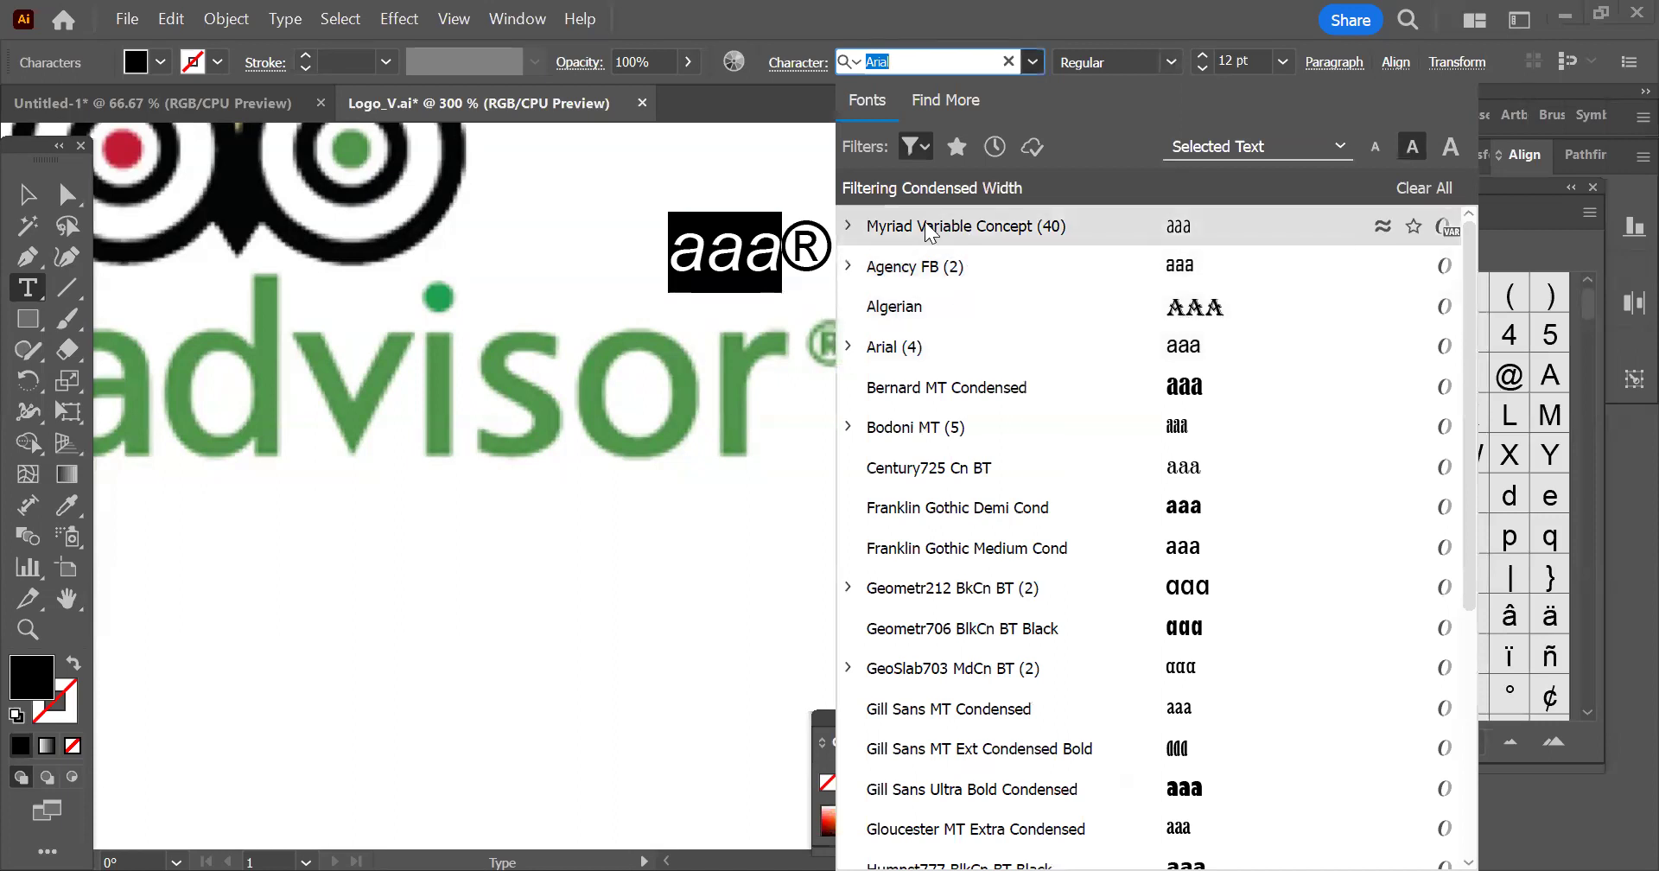
key(Escape)
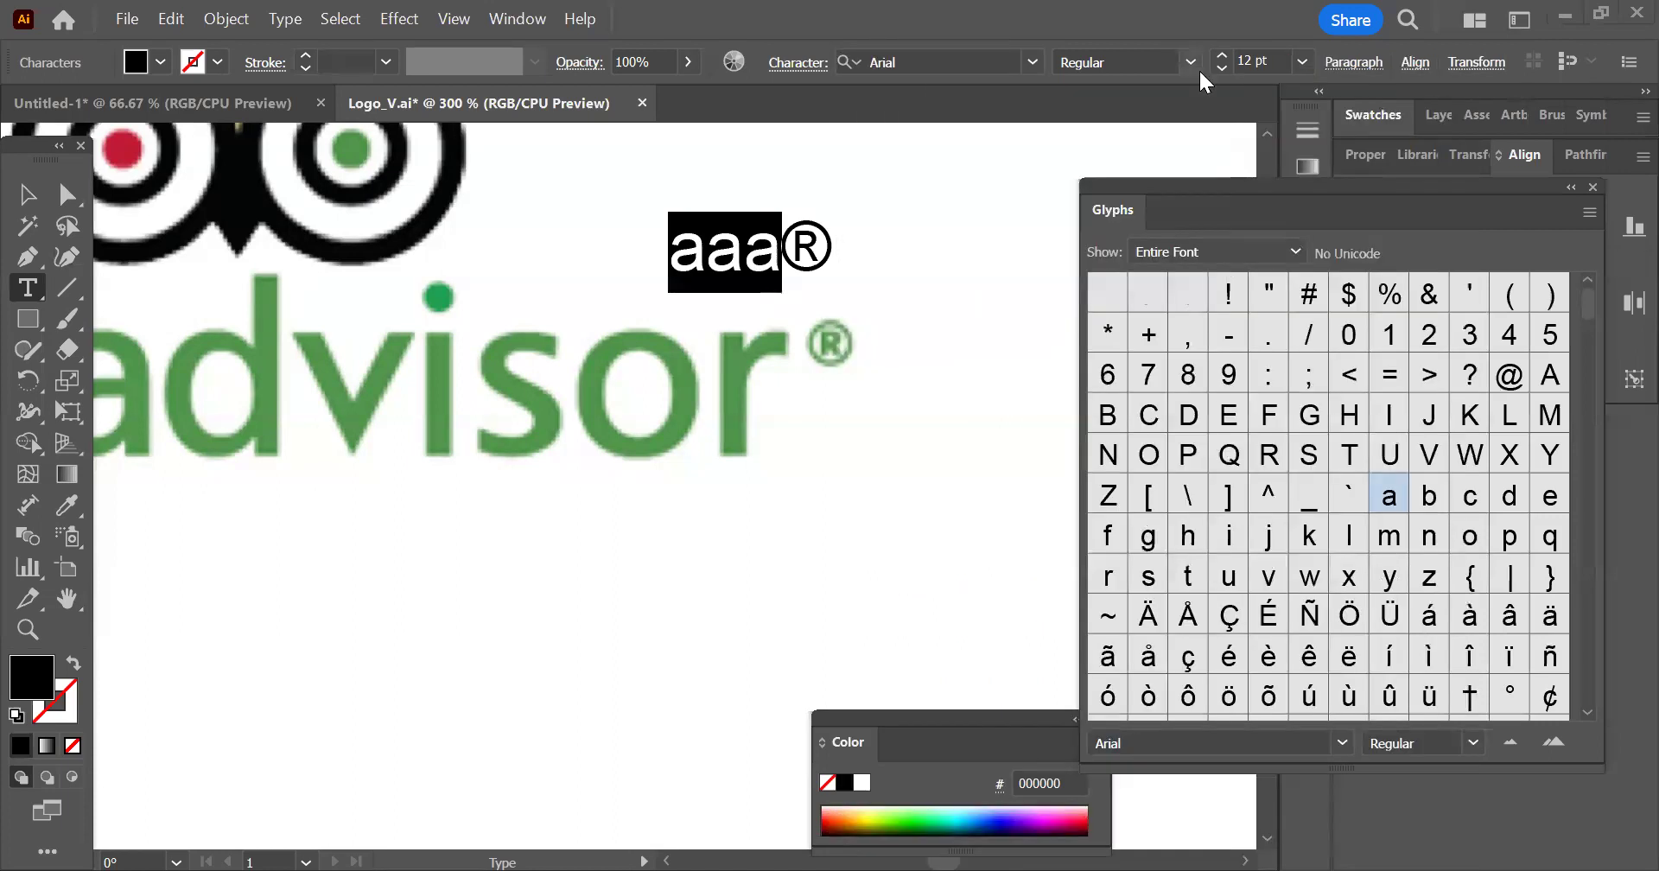
click(1199, 69)
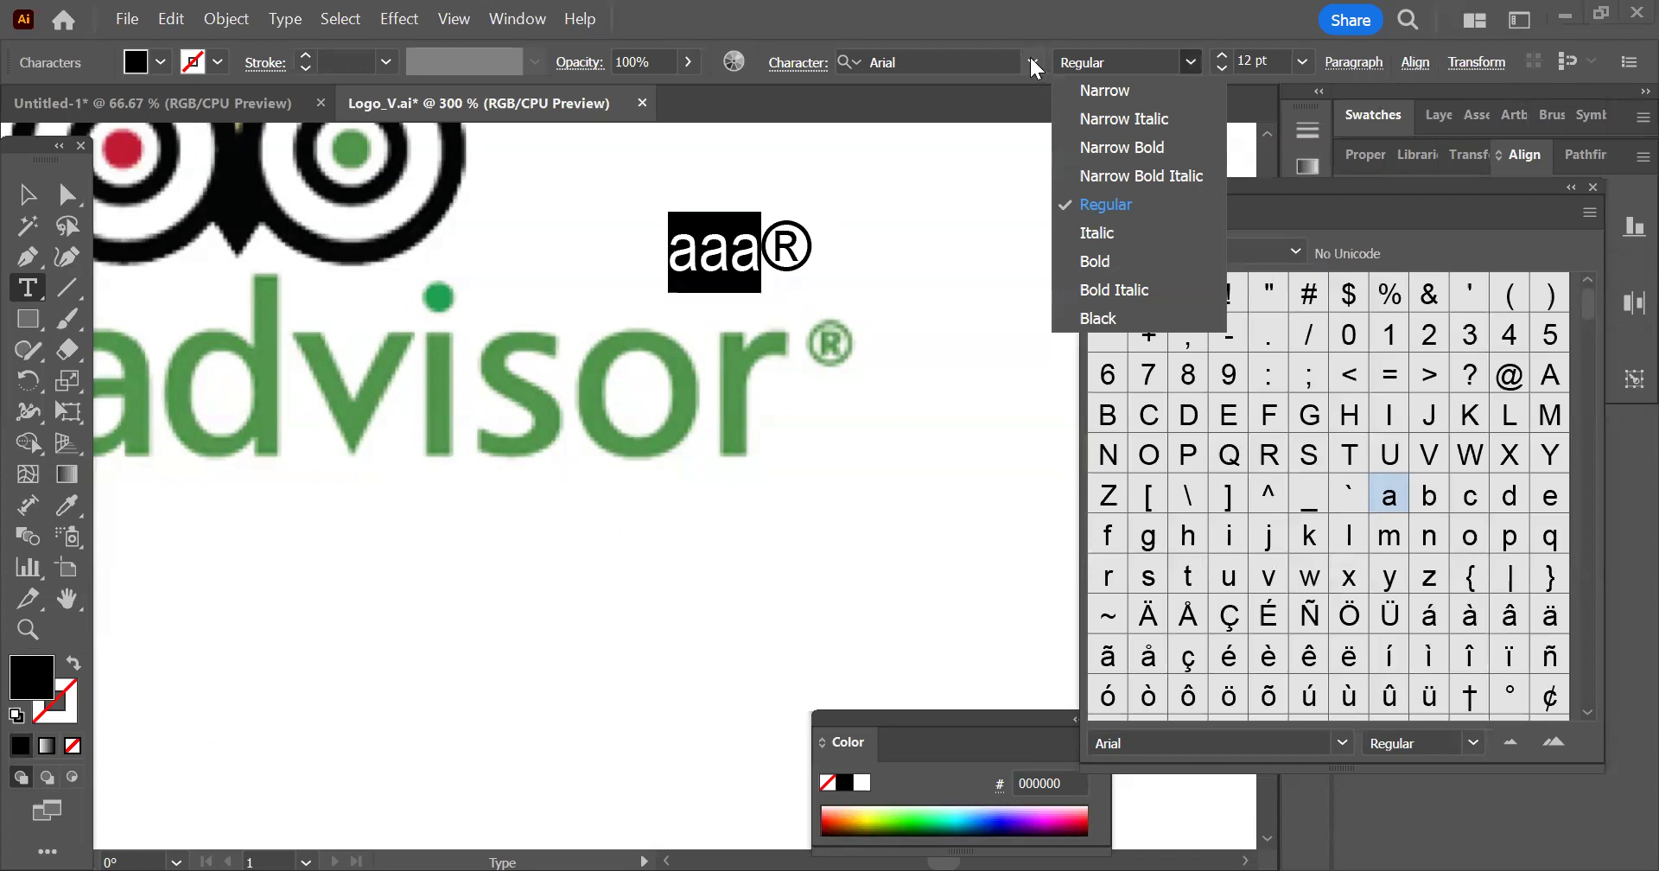
click(1032, 59)
key(Escape)
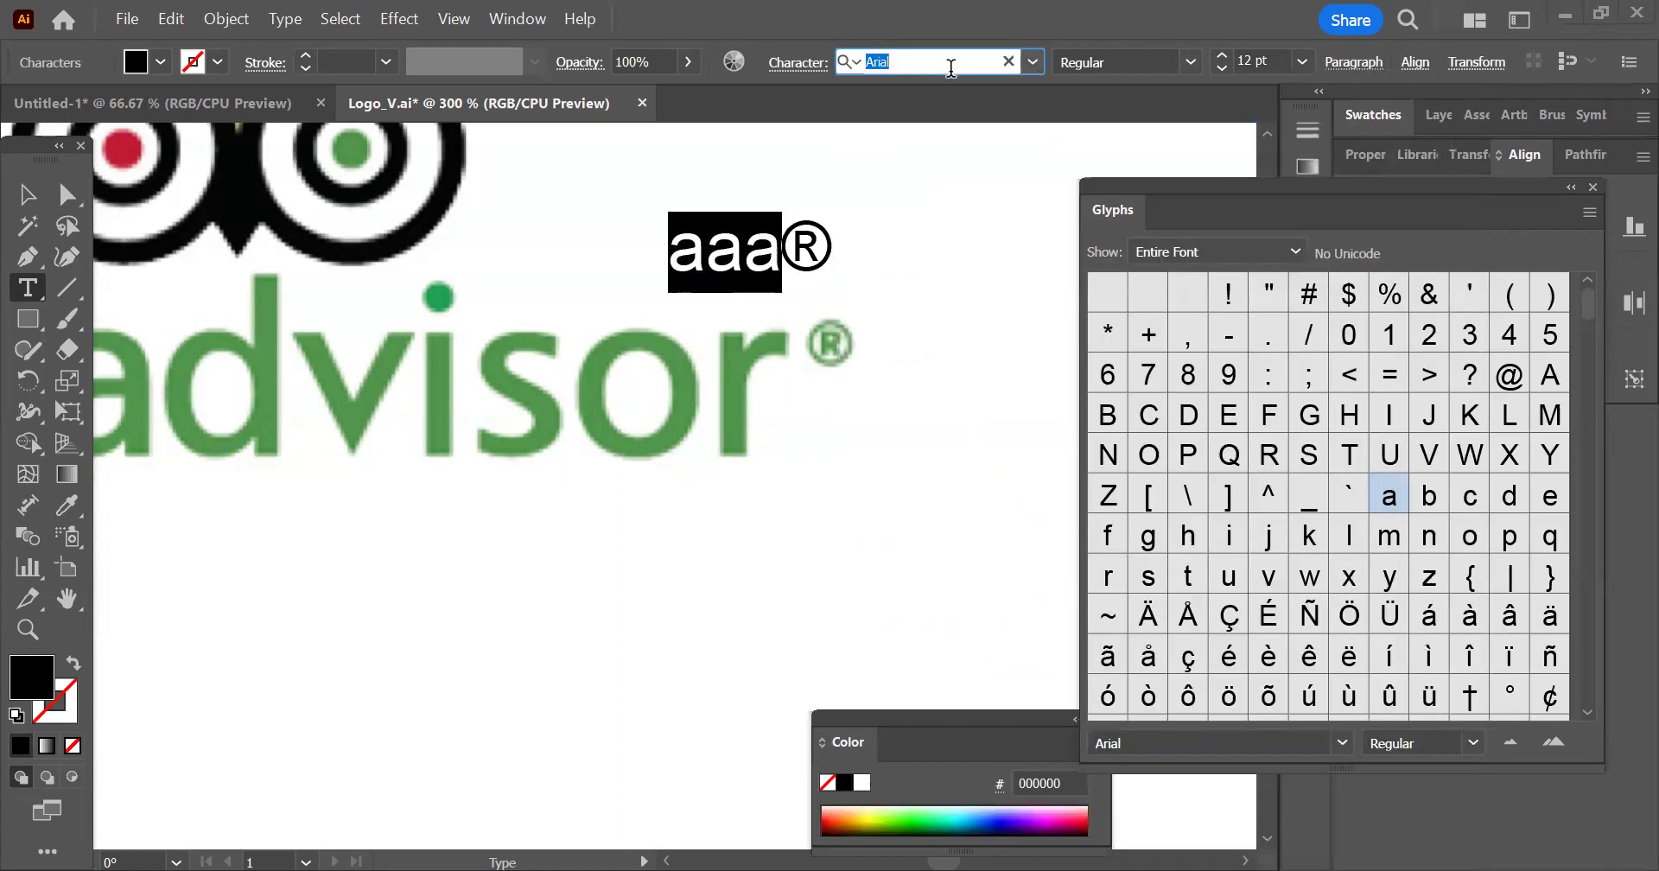
Search the font list for "my", preview a Myriad Variable Concept font on "aaa", and leave text editing without applying it
text(my)
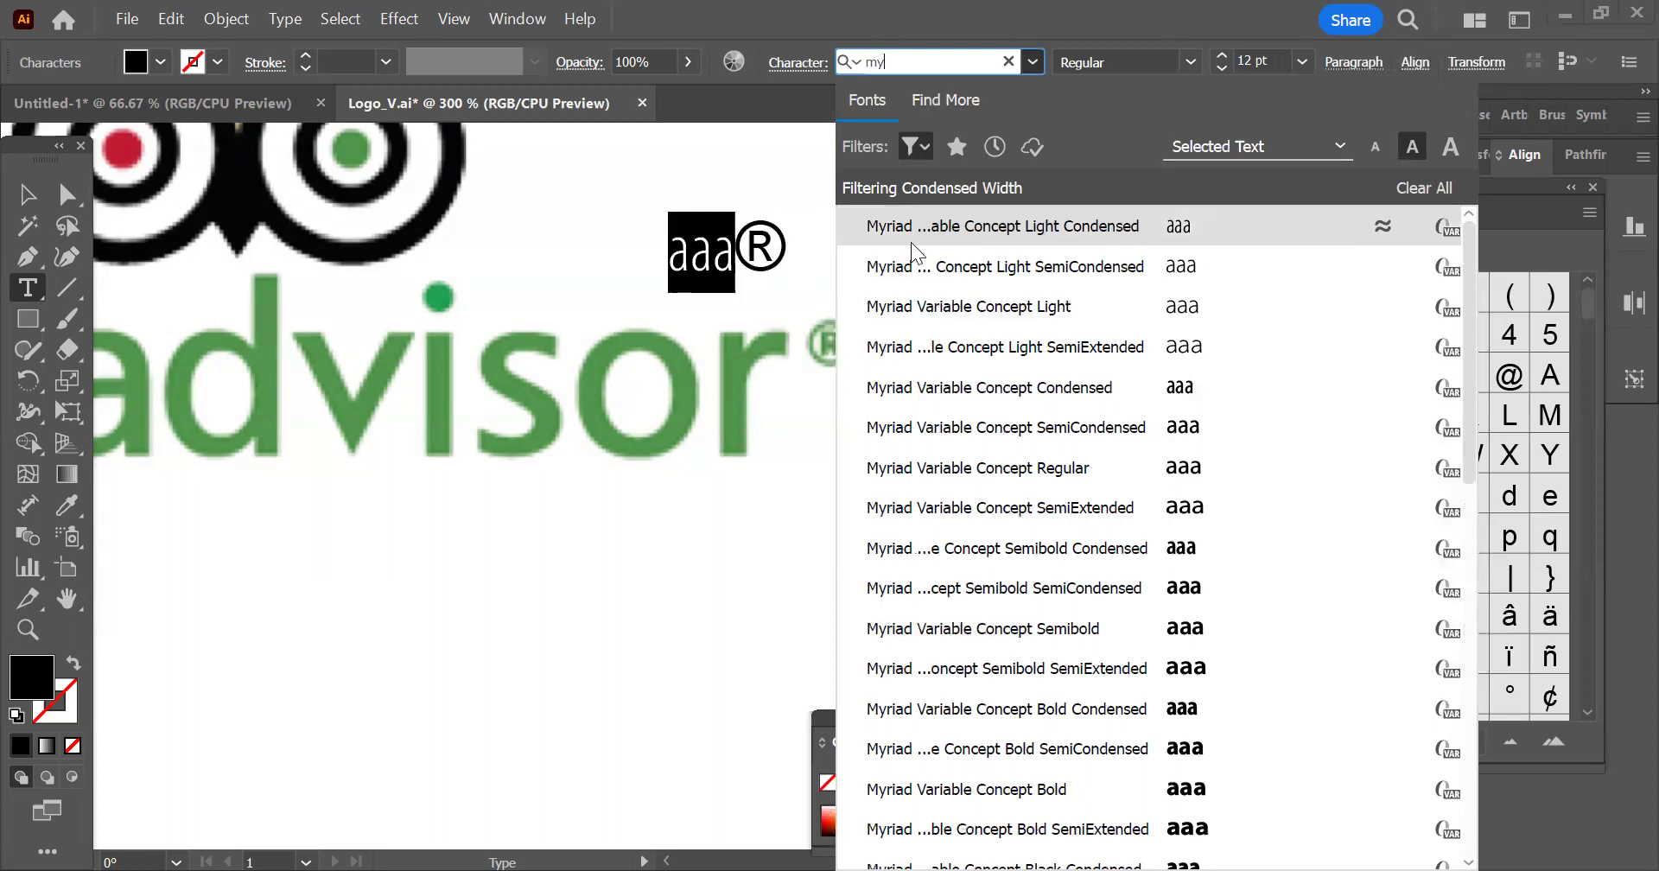
key(Escape)
click(781, 239)
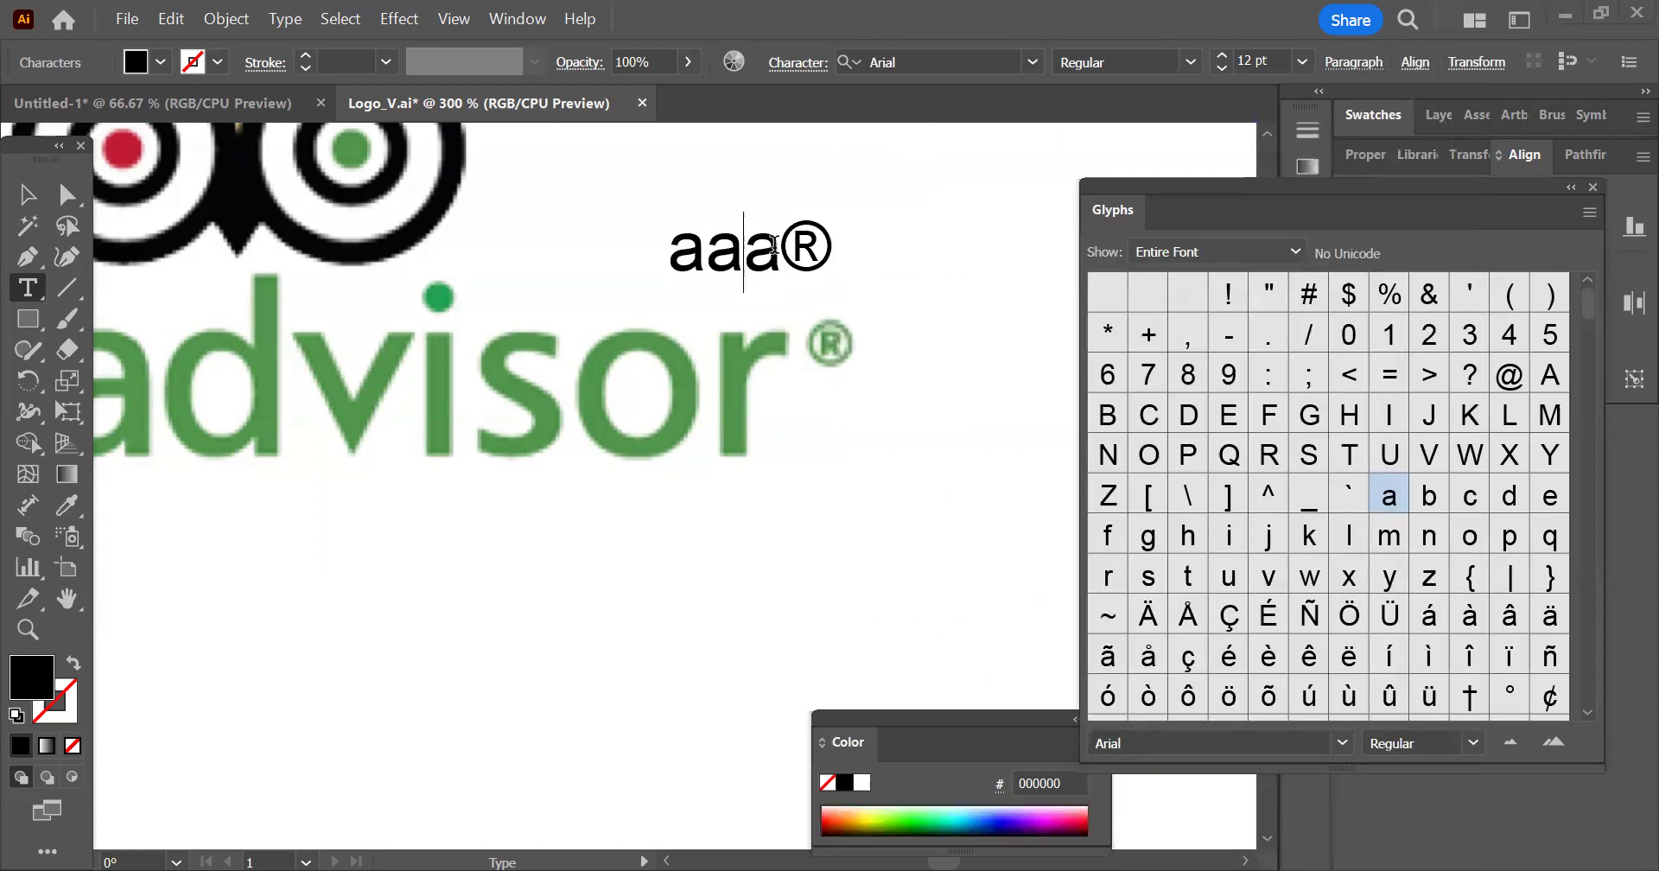
key(Escape)
click(706, 457)
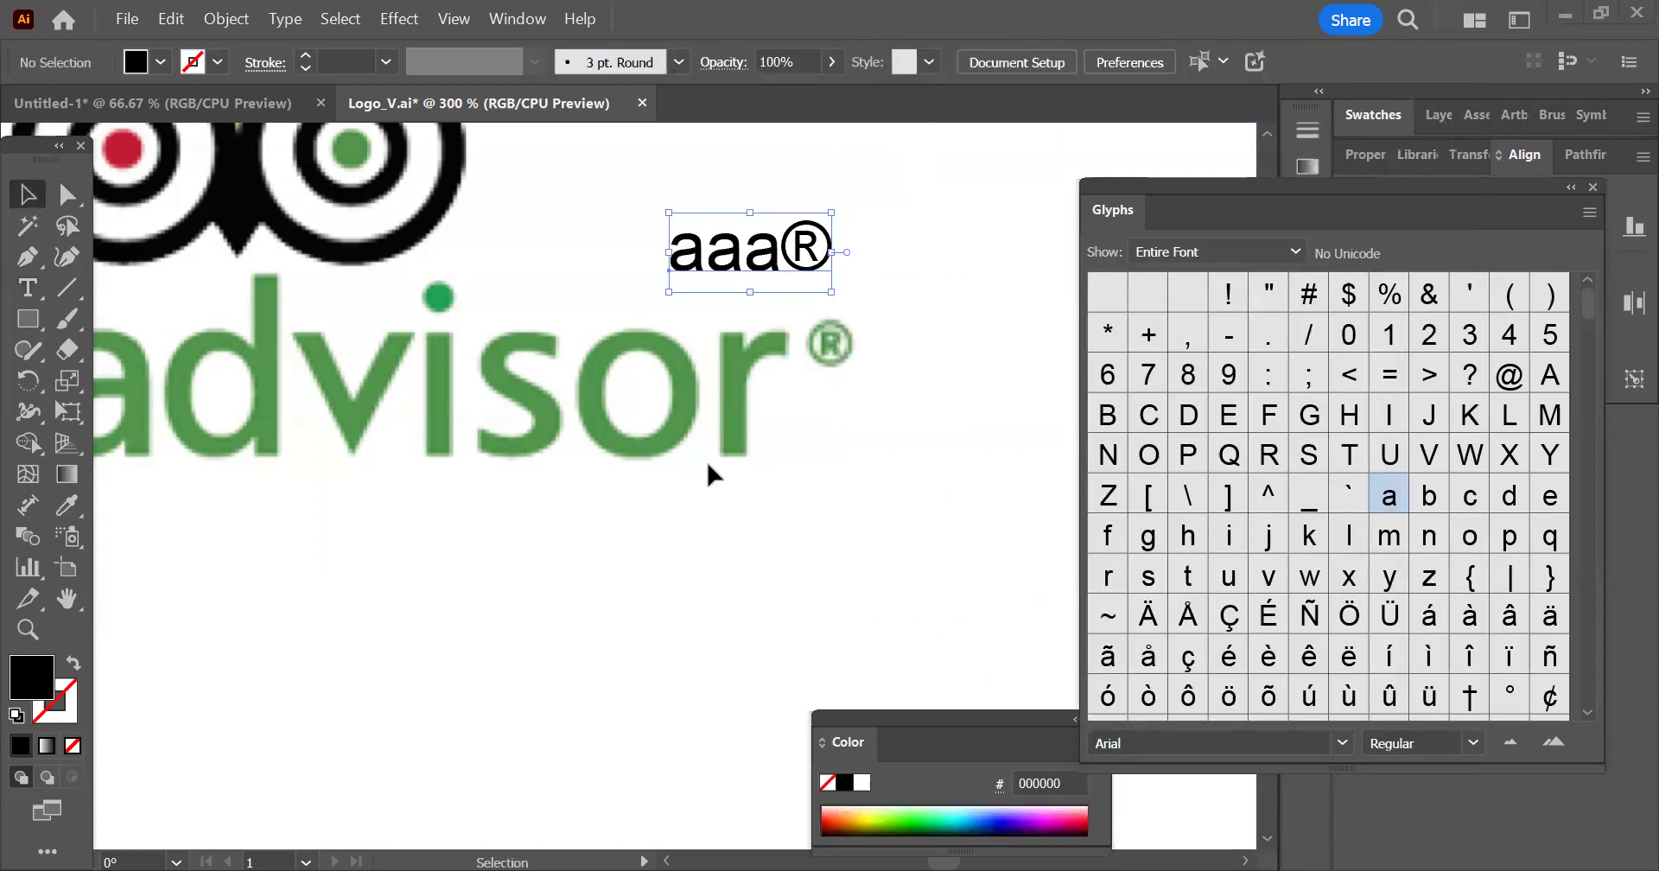
Select the "Lorem ipsum" point text beside the VEGAN logo and close the Glyphs panel
key(ctrl+minus)
key(ctrl+minus)
drag(640, 177, 657, 339)
key(ctrl+minus)
key(ctrl+minus)
scroll(674, 426, up, 5)
scroll(743, 268, up, 6)
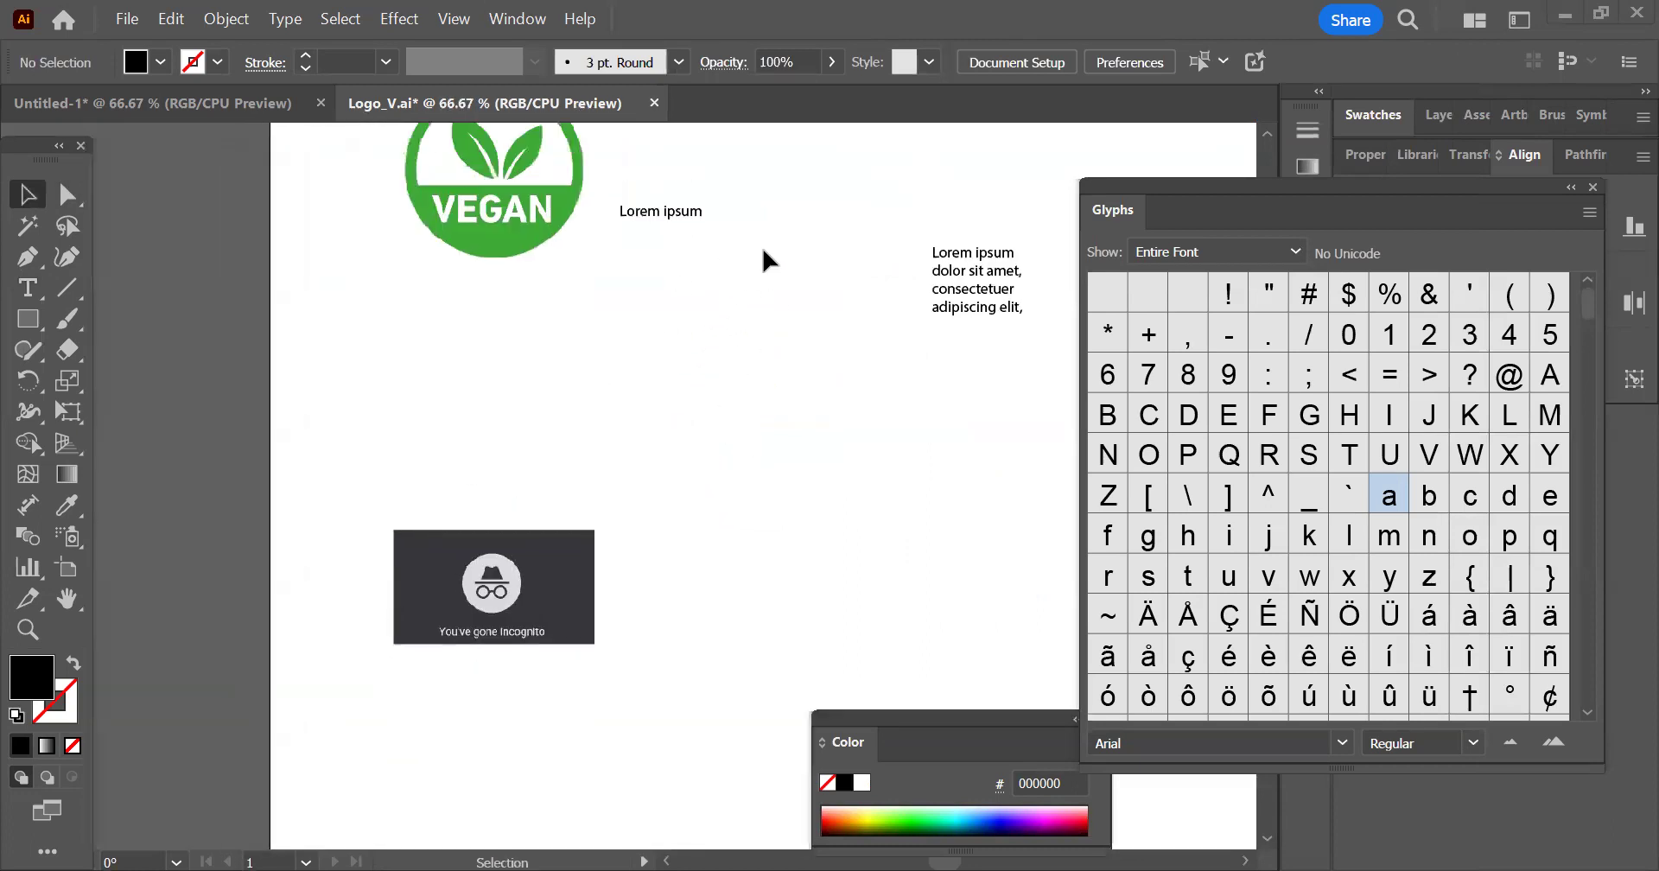
click(641, 352)
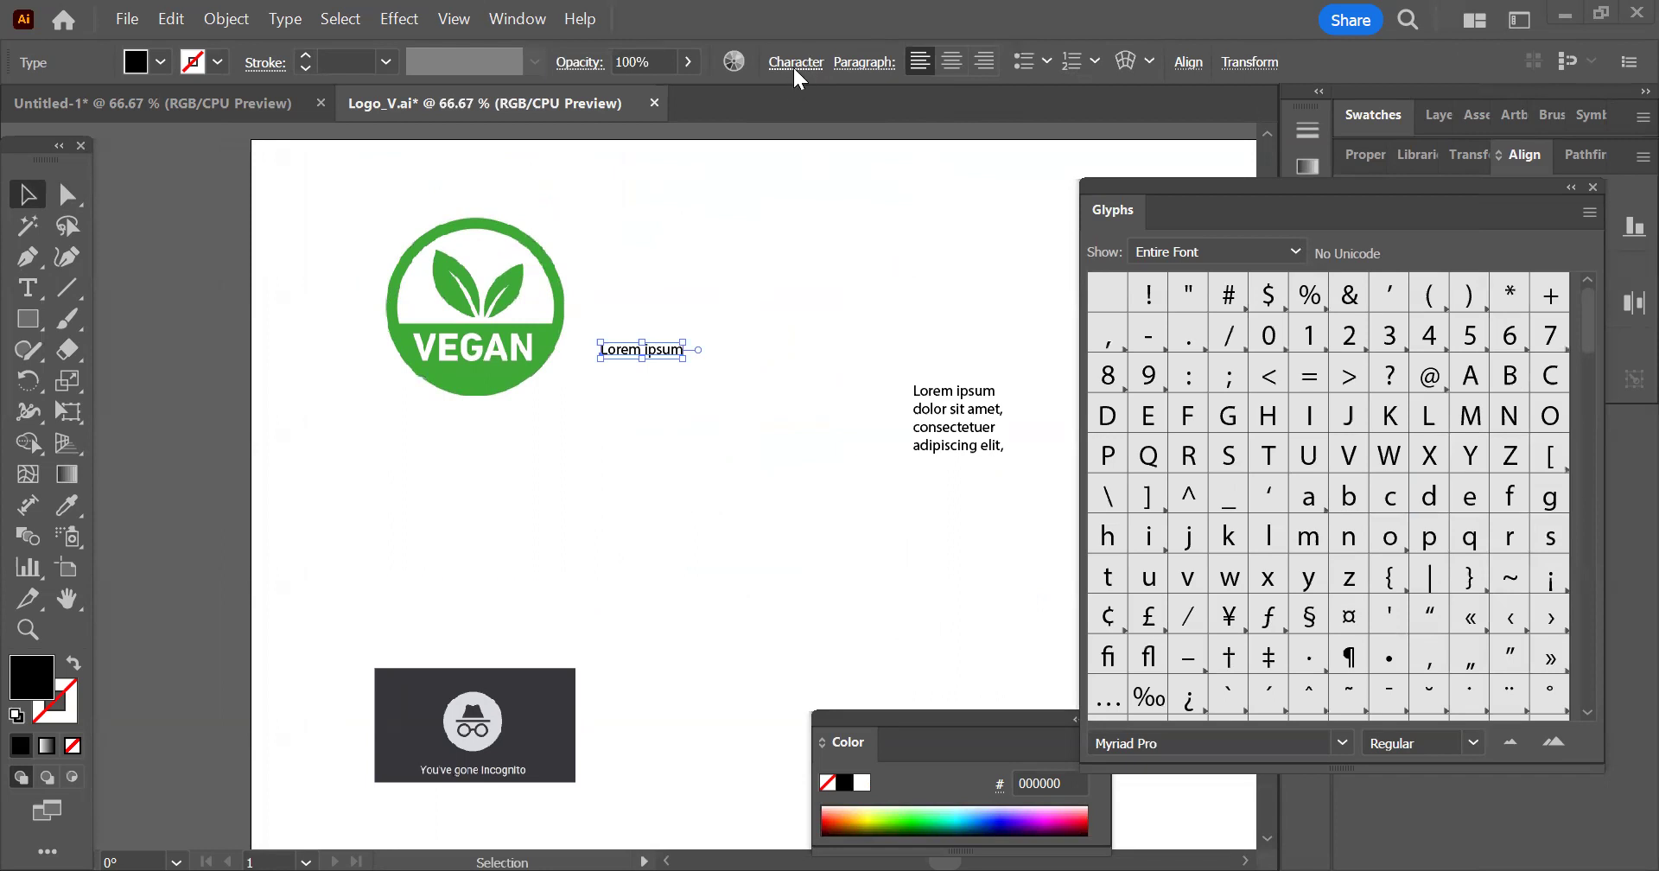
click(1594, 186)
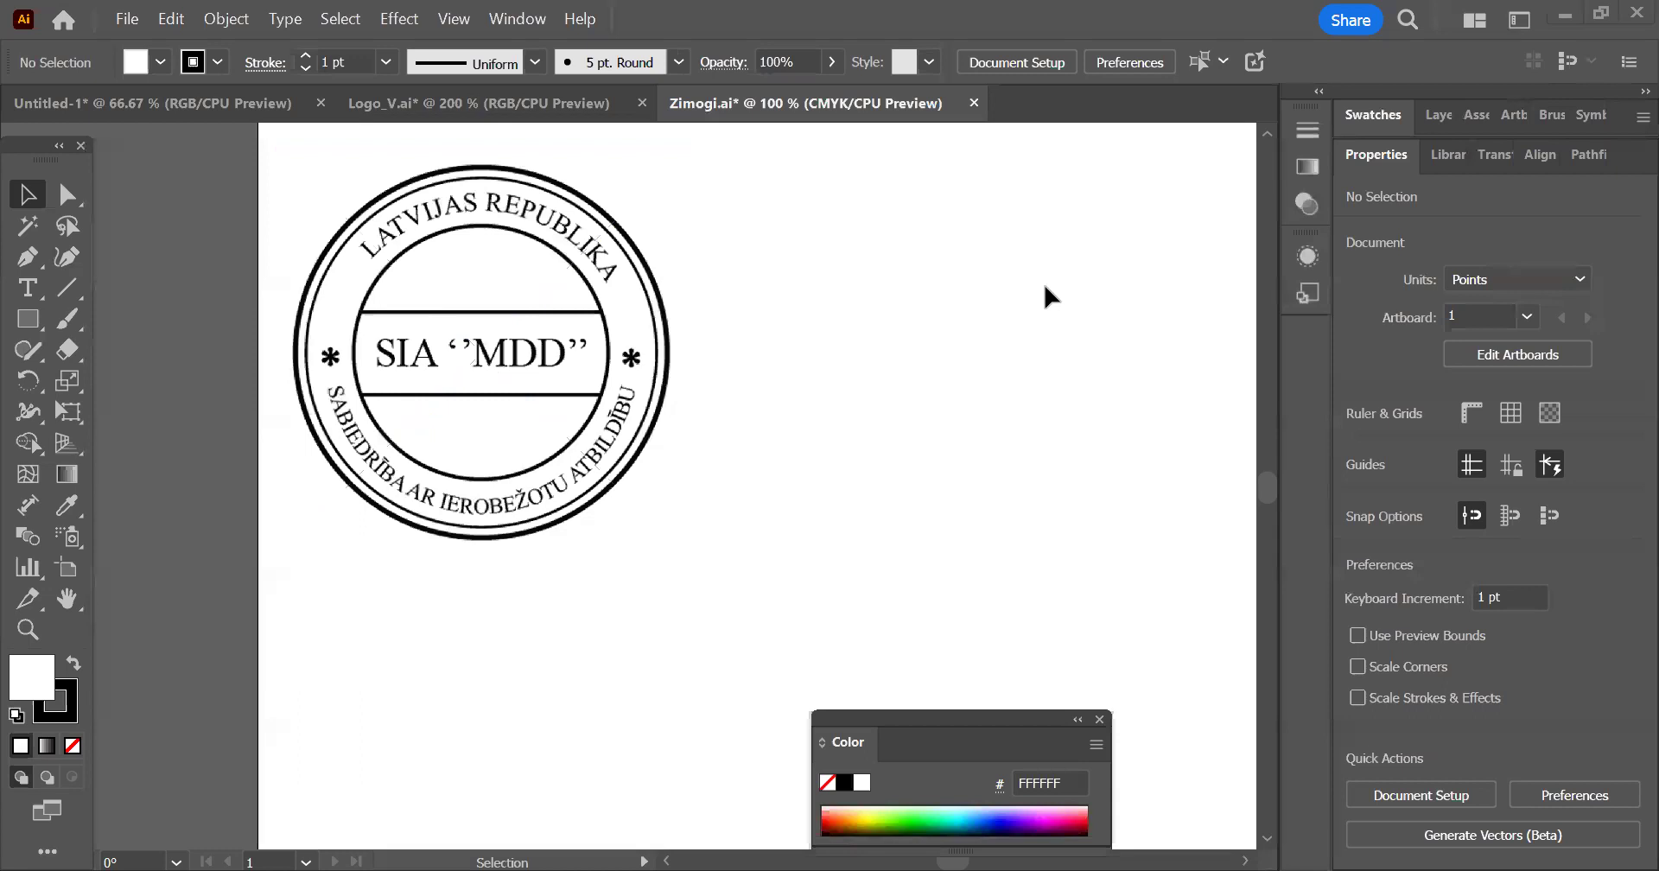
Draw a rectangle about 136 × 128 pt and an ellipse about 119 × 131 pt beside the SIA "MDD" stamp
drag(912, 445, 795, 464)
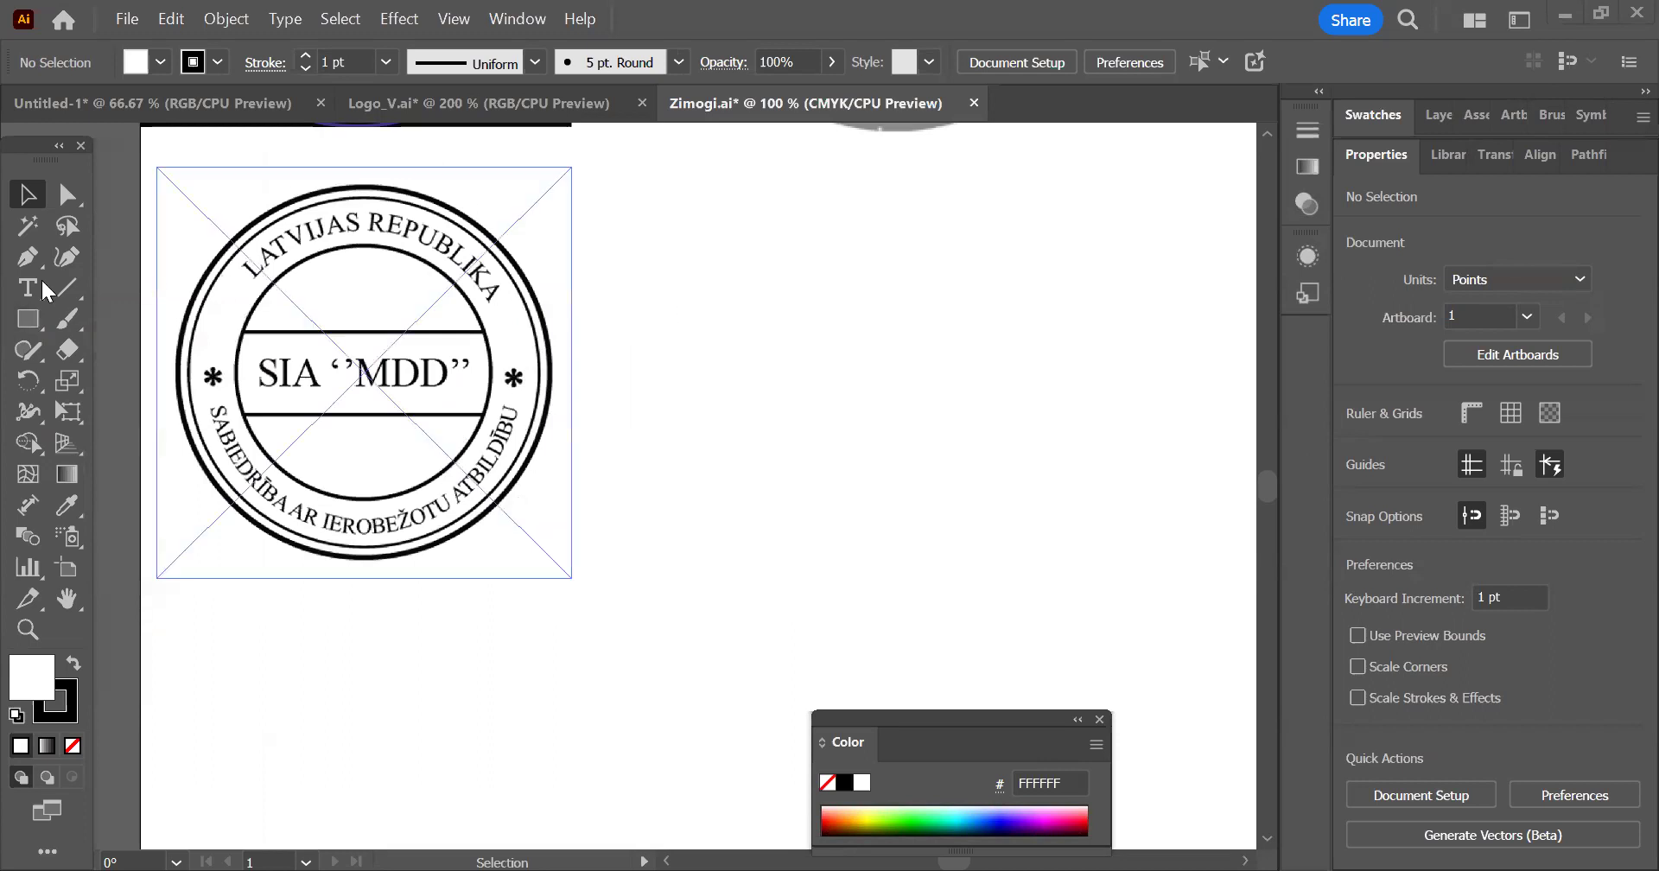
click(34, 329)
click(130, 320)
drag(638, 249, 896, 491)
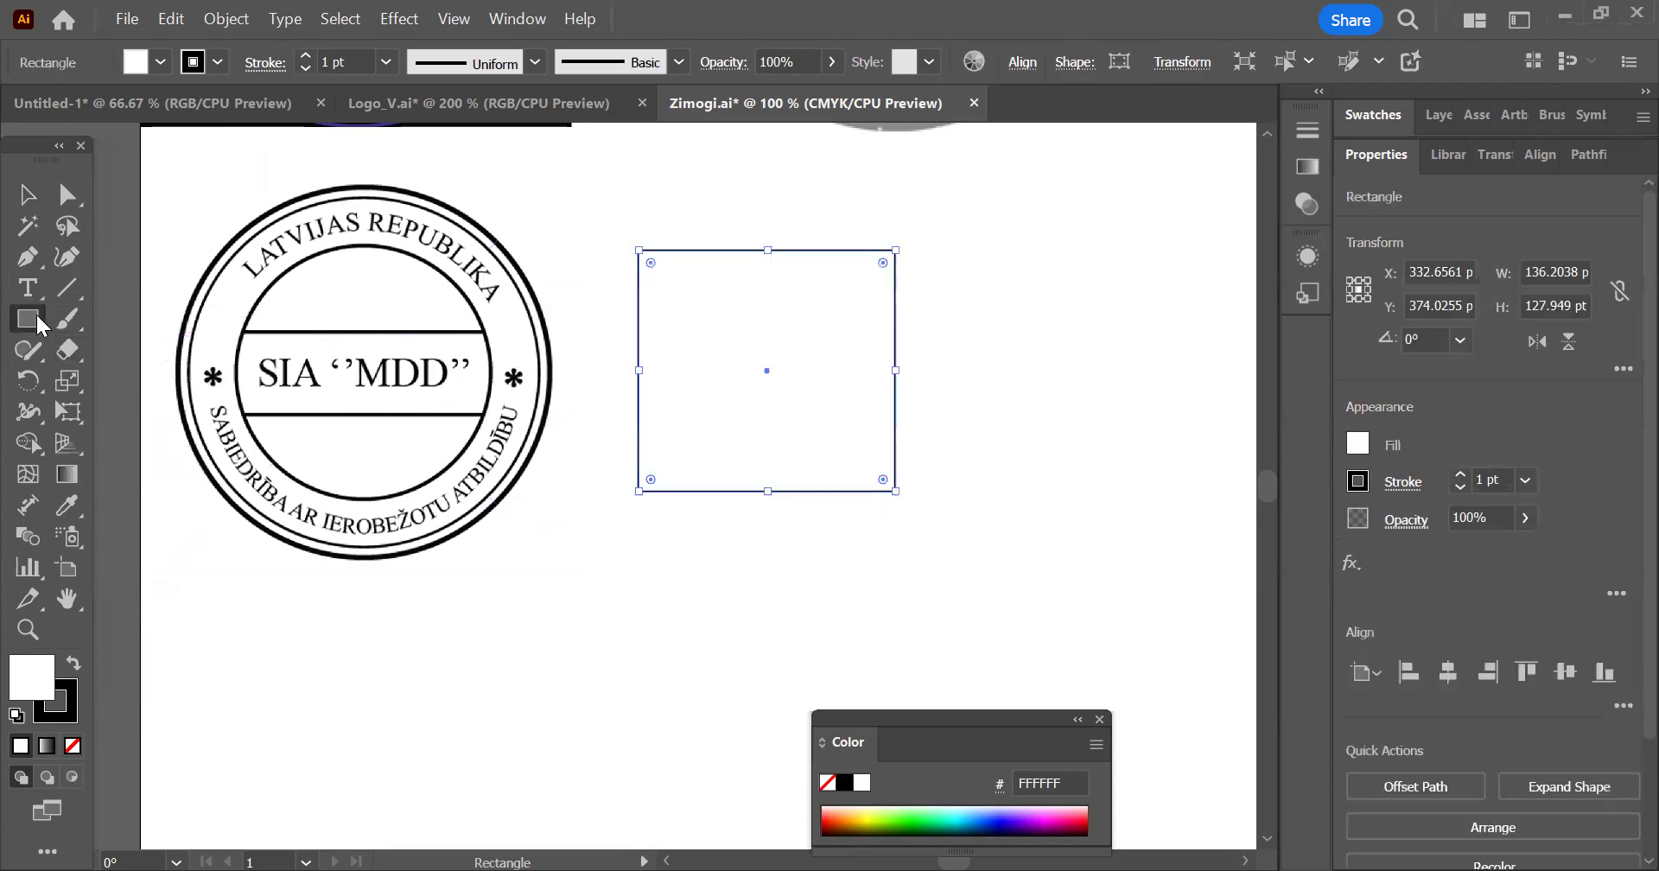
drag(39, 326, 120, 386)
drag(991, 250, 1217, 497)
click(28, 194)
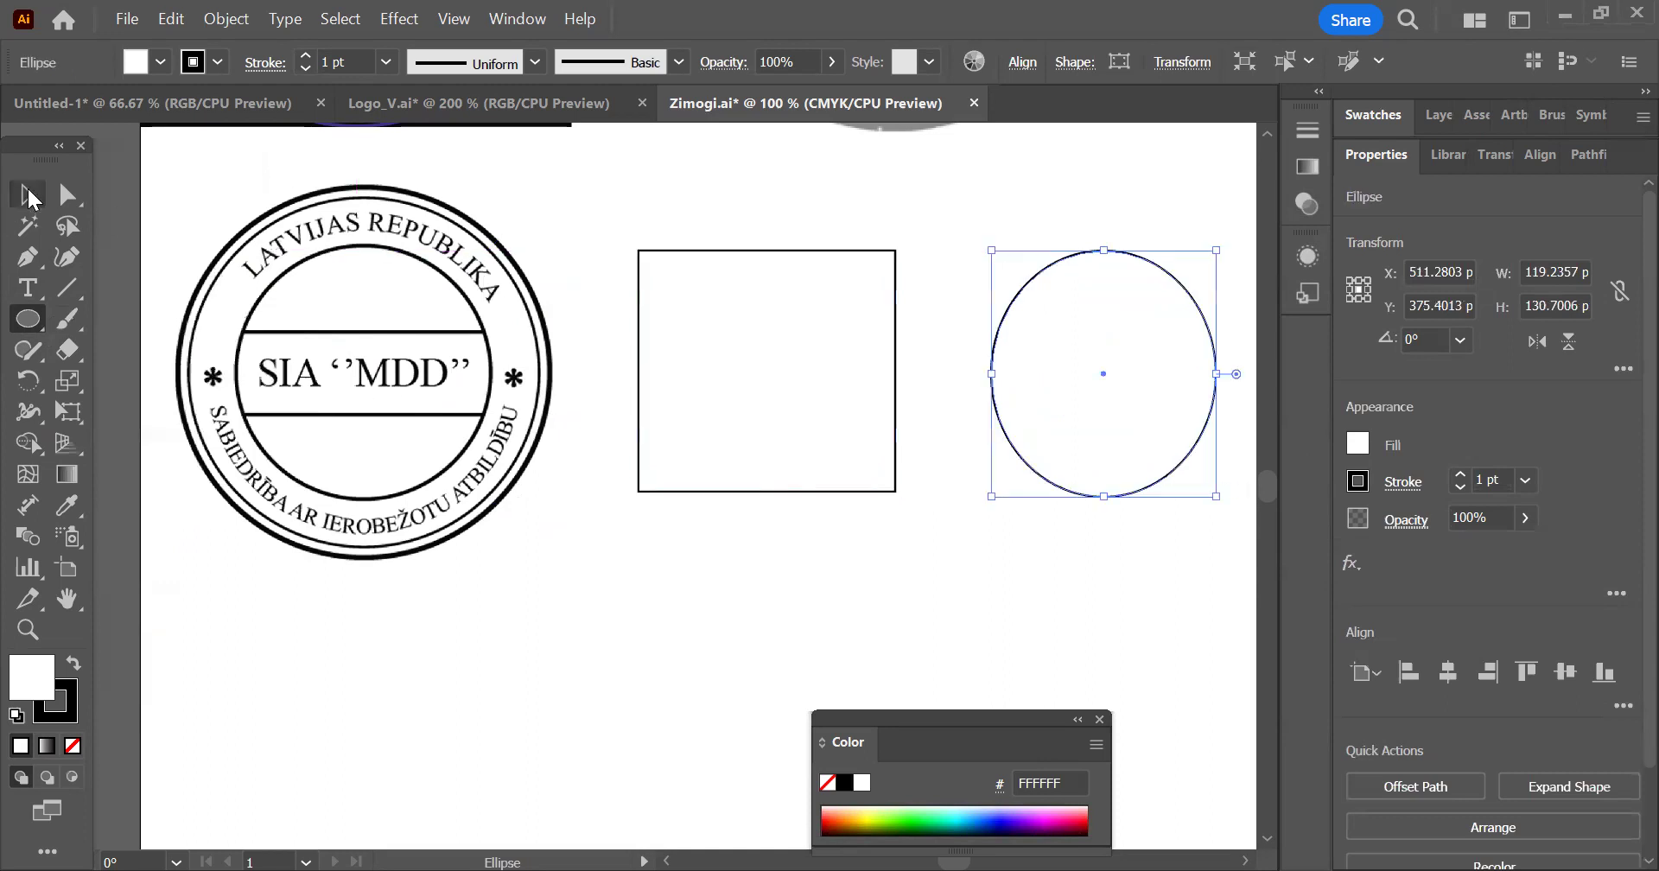
Add the text "Mācos Illustrator programmu" along the ellipse outline with the Type on a Path tool
click(36, 294)
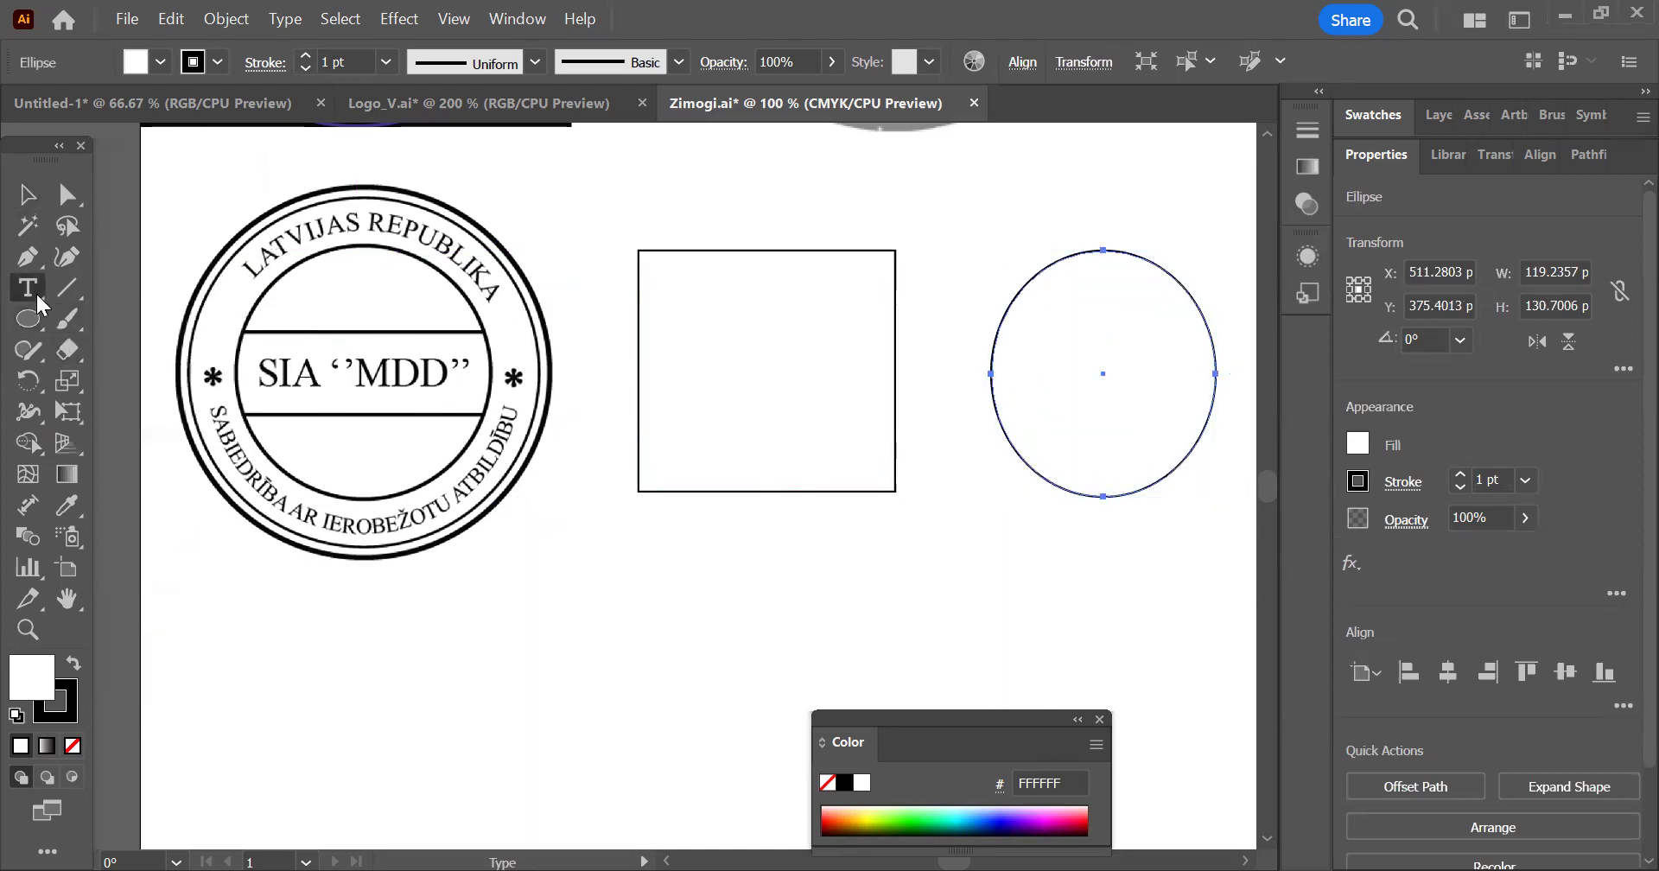
drag(43, 293, 43, 293)
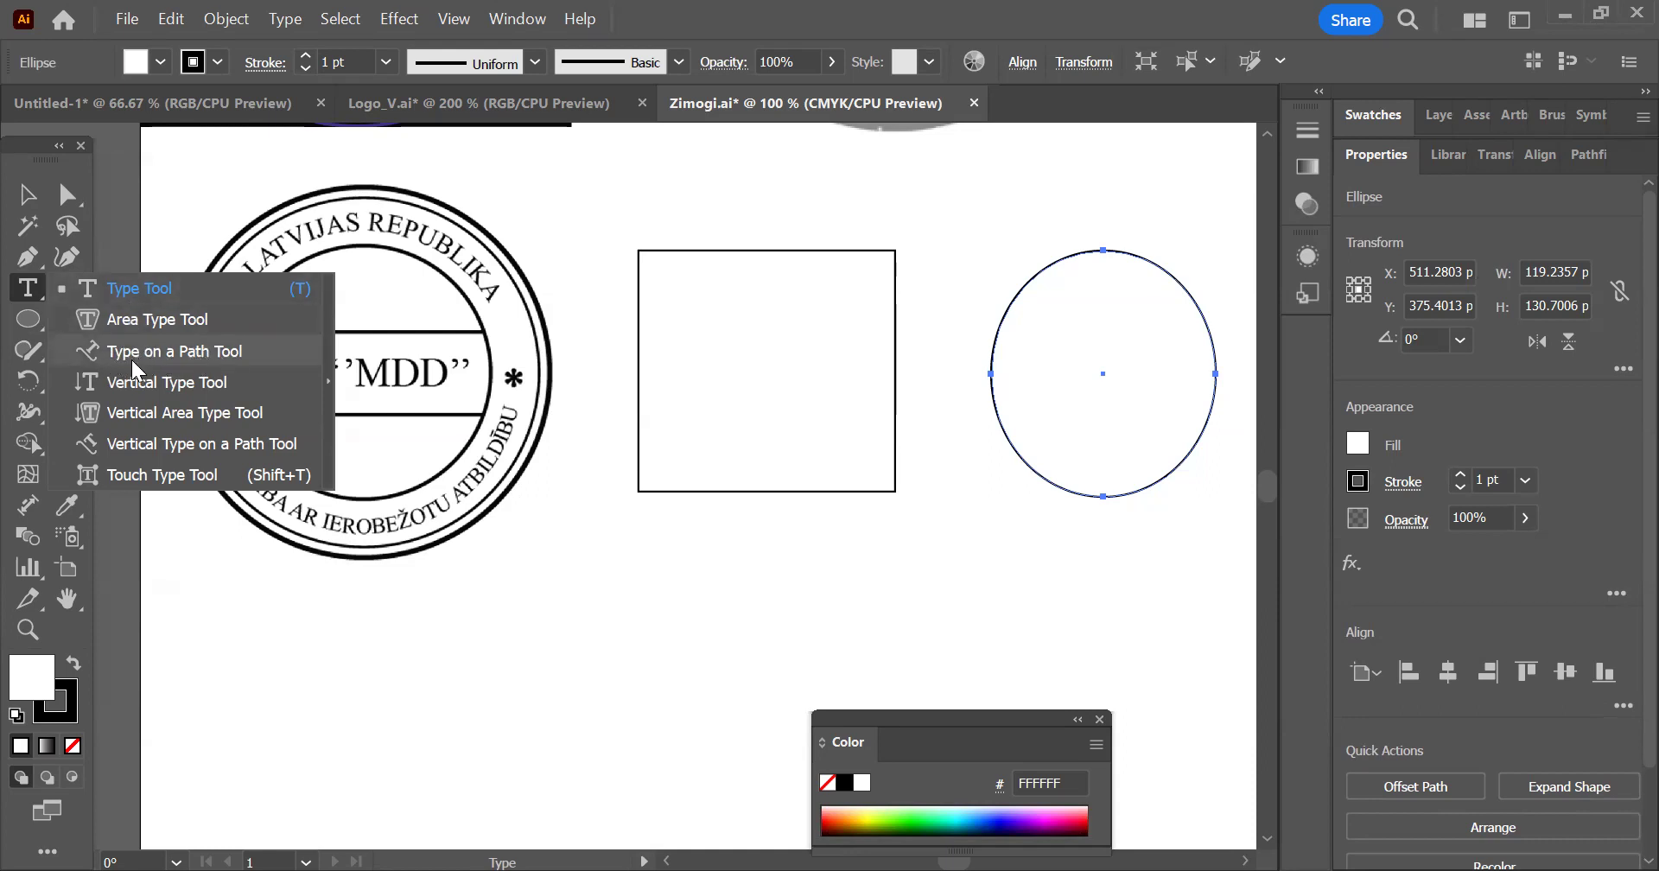
click(216, 349)
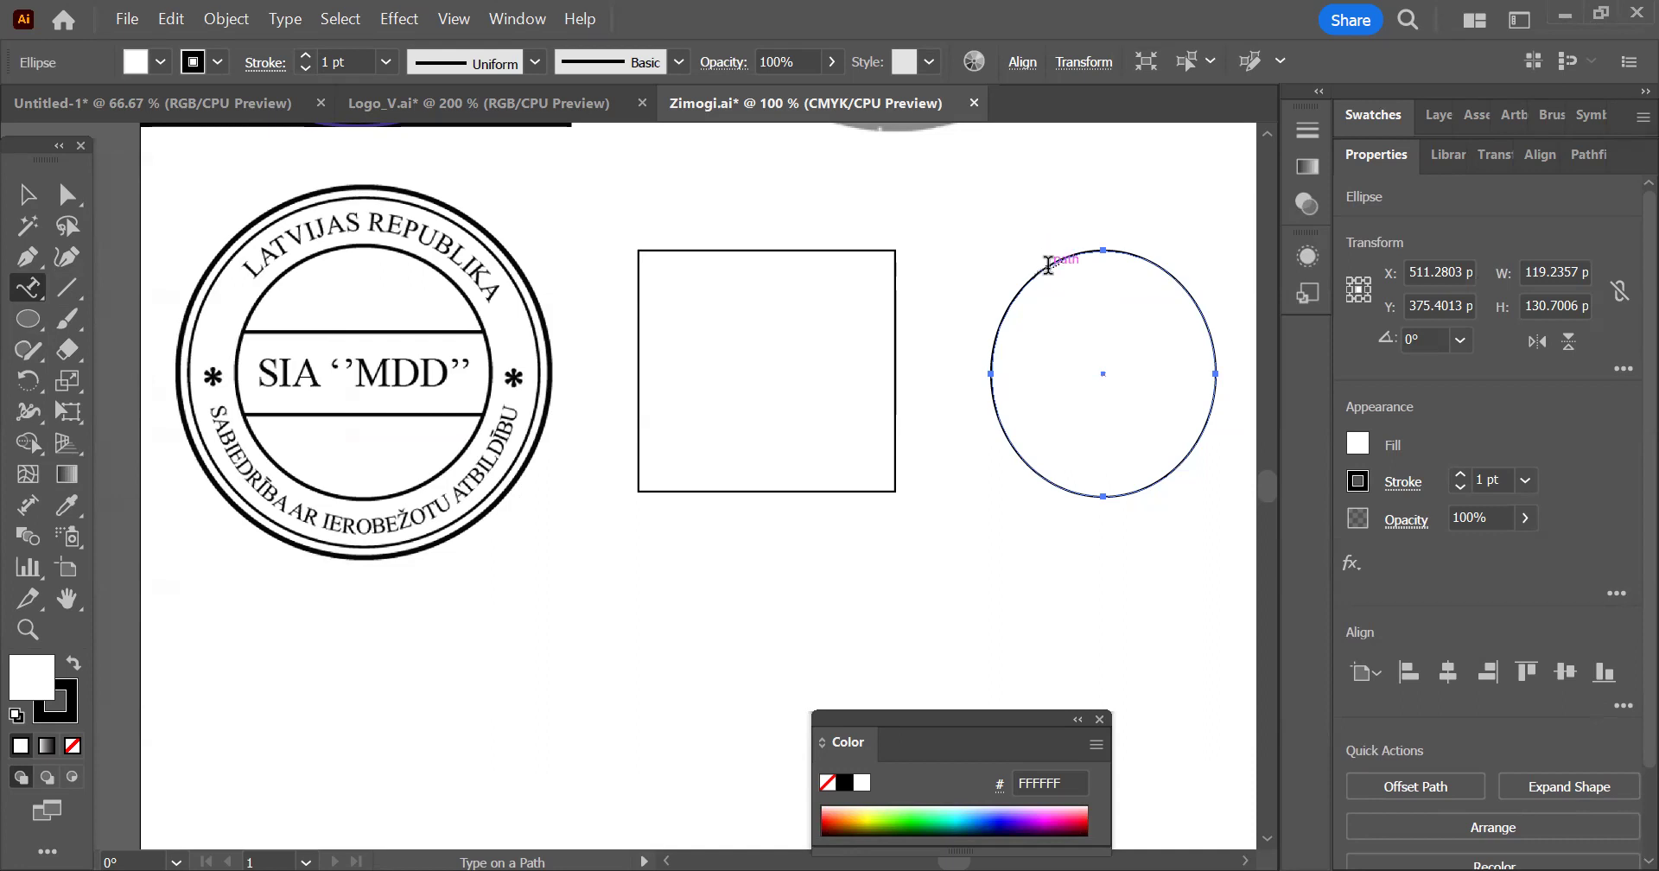
click(1048, 265)
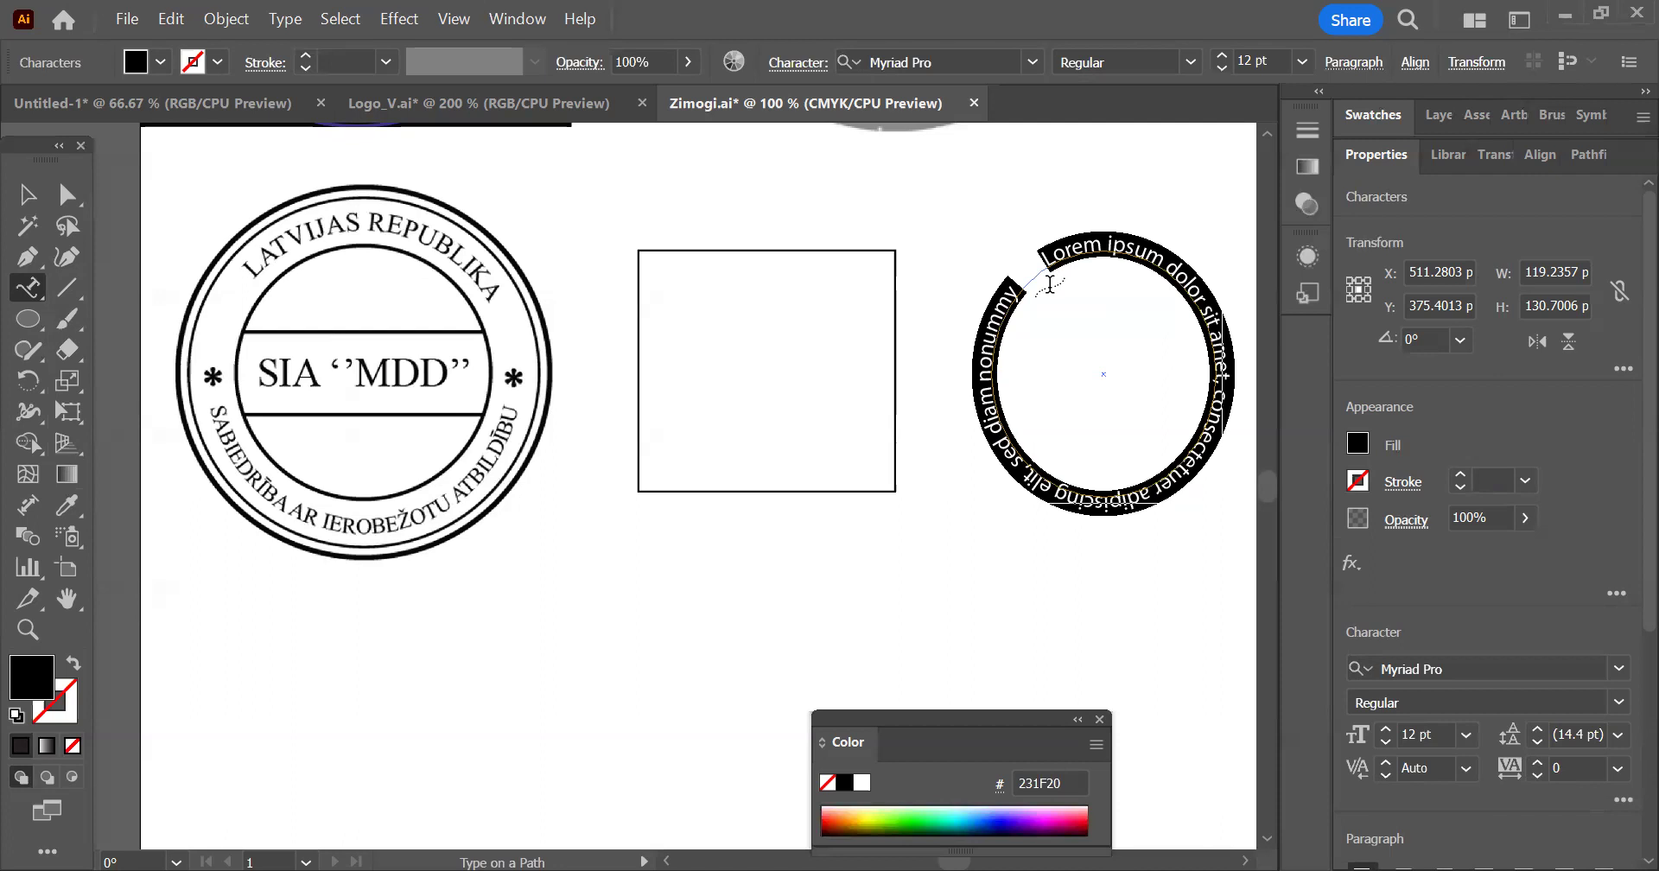
text(Mā)
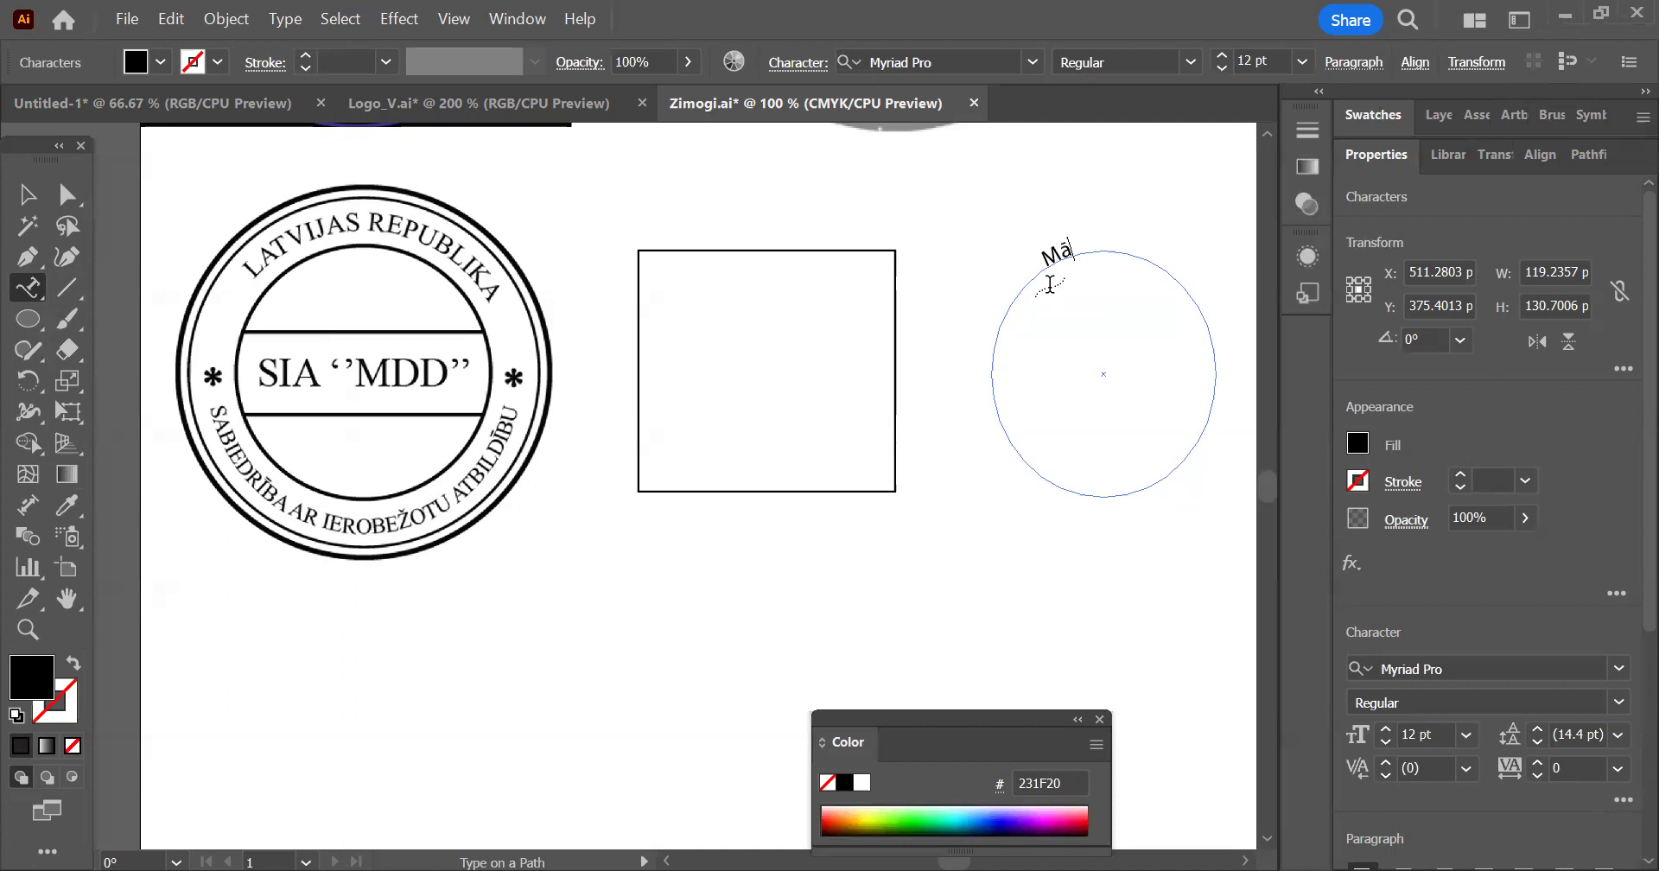
text(cos Illustrator programmu)
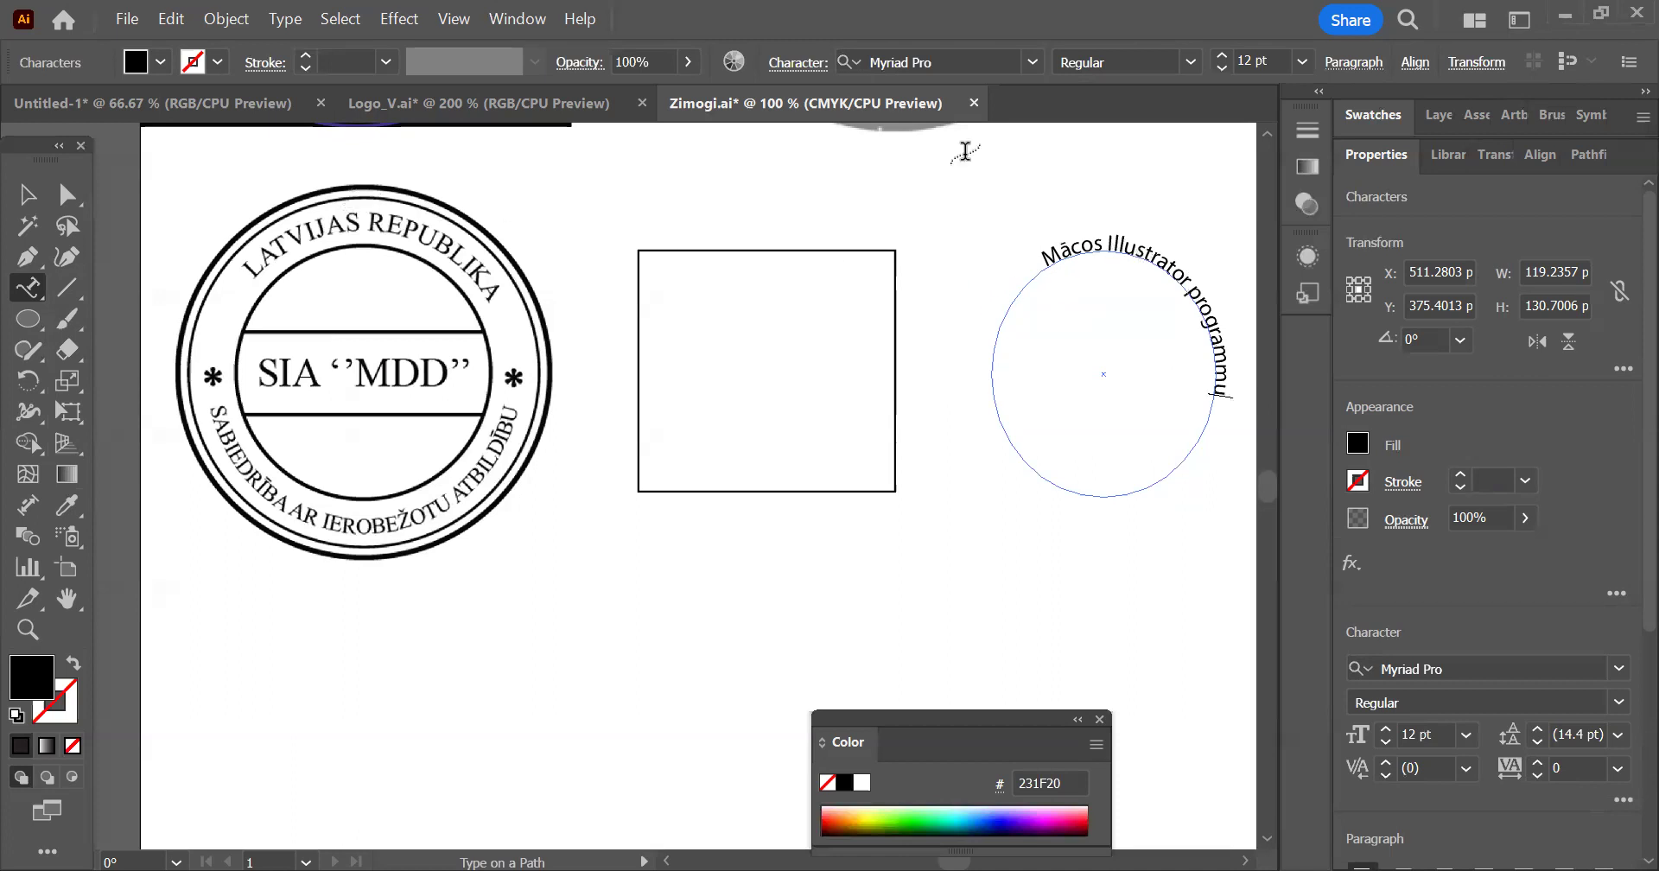
click(30, 198)
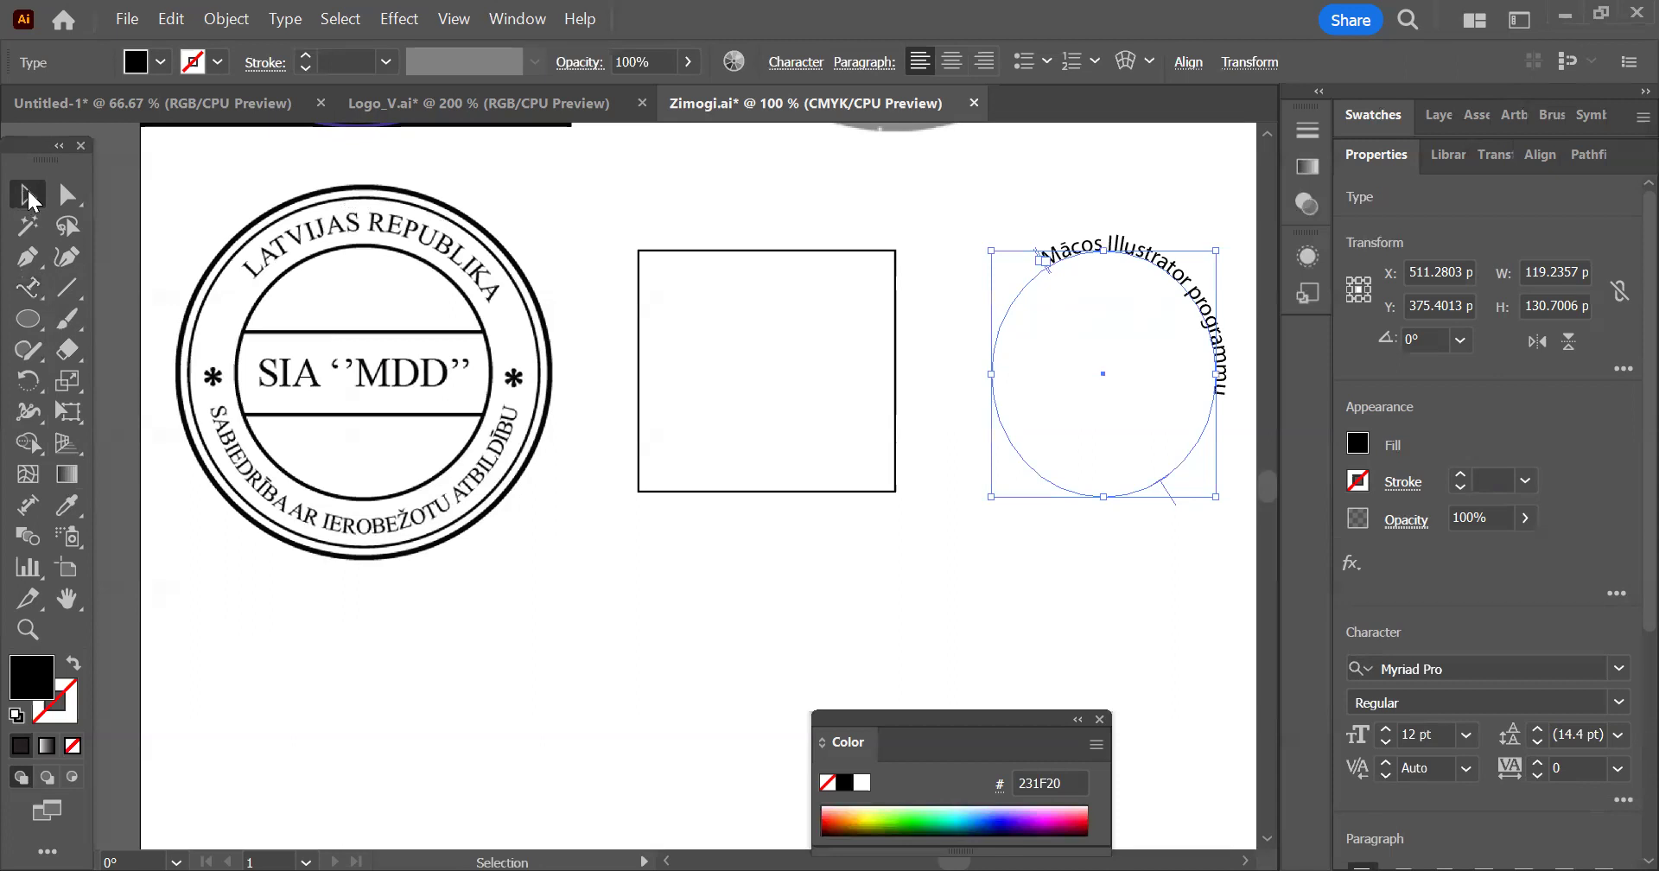
Shift the ellipse text around its path, placing its centre bracket at the ellipse's top and the start and end brackets symmetrically near the base
drag(541, 254, 517, 252)
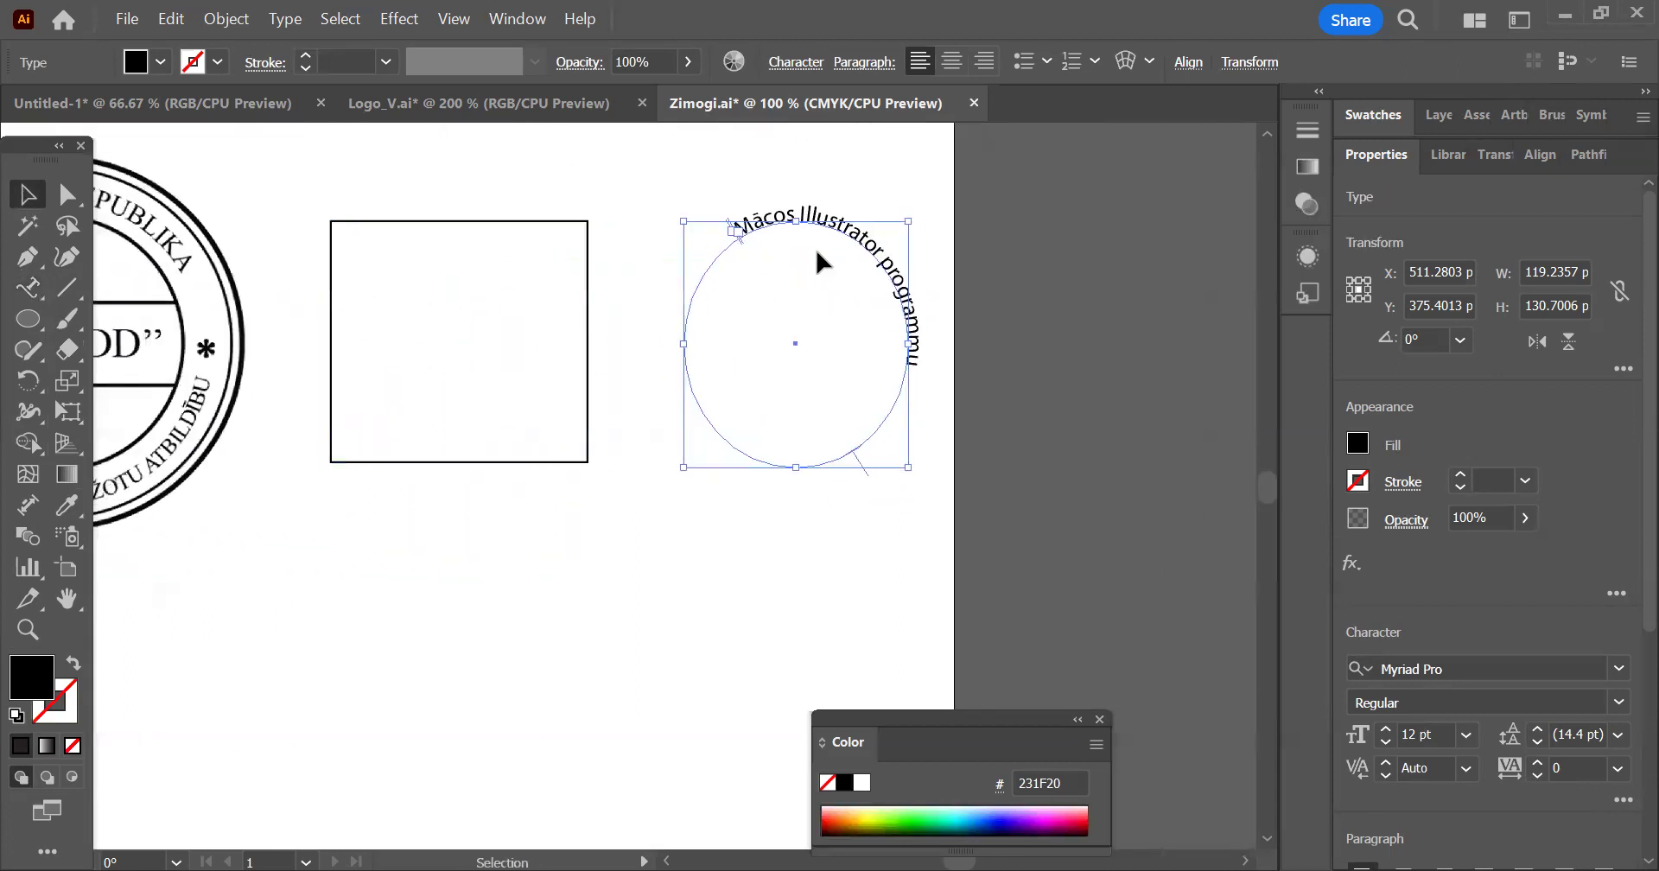
scroll(819, 253, up, 1)
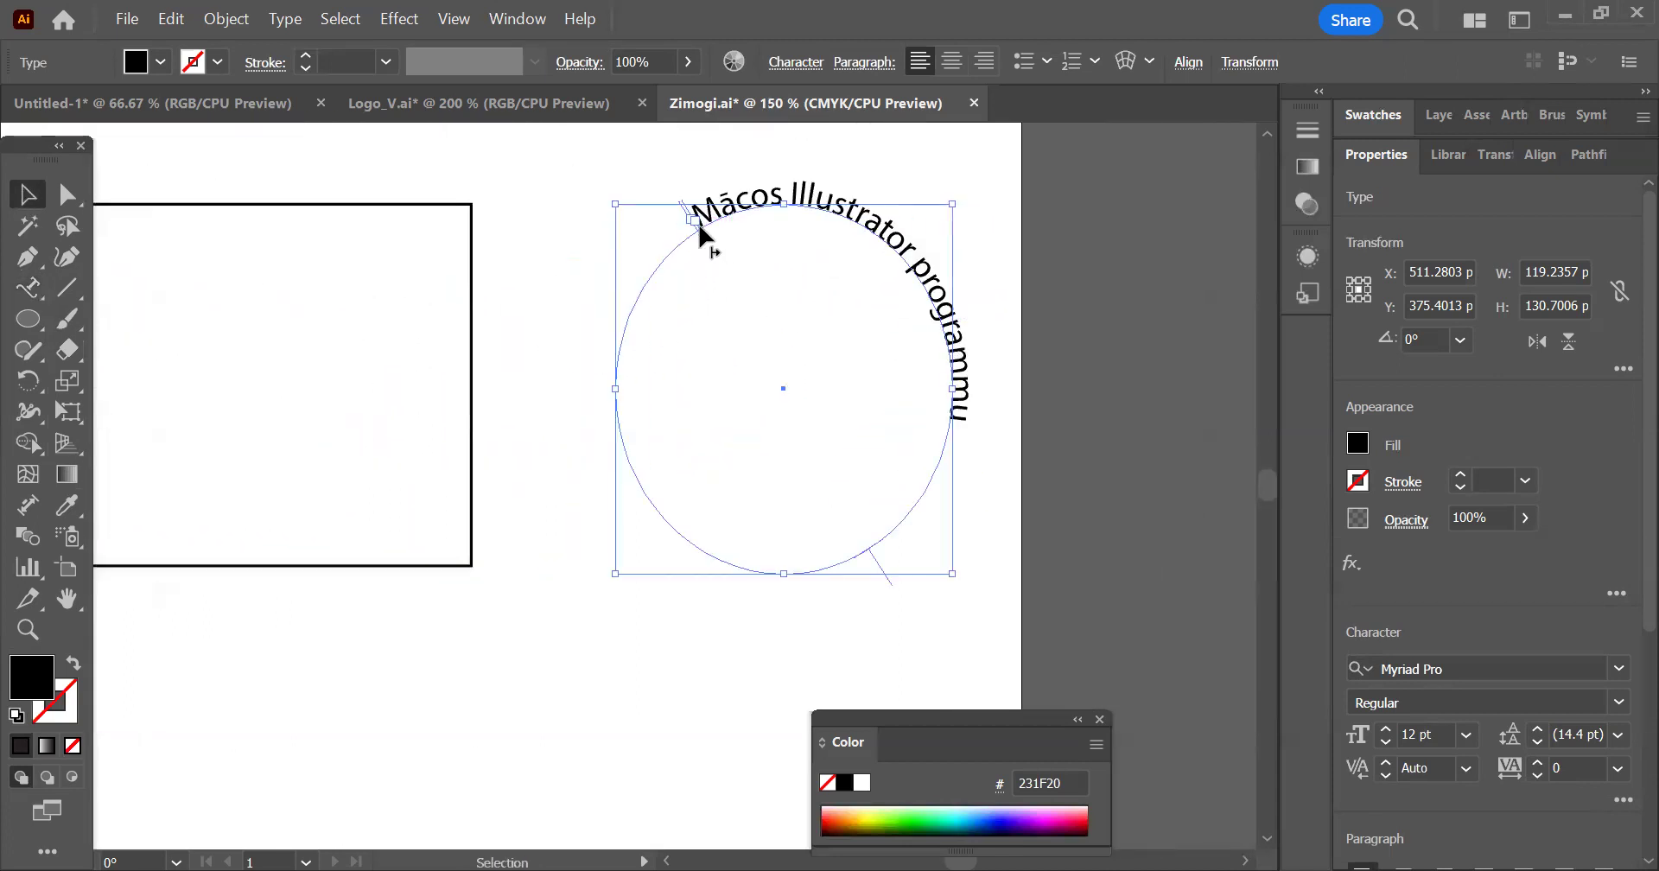
drag(698, 228, 655, 369)
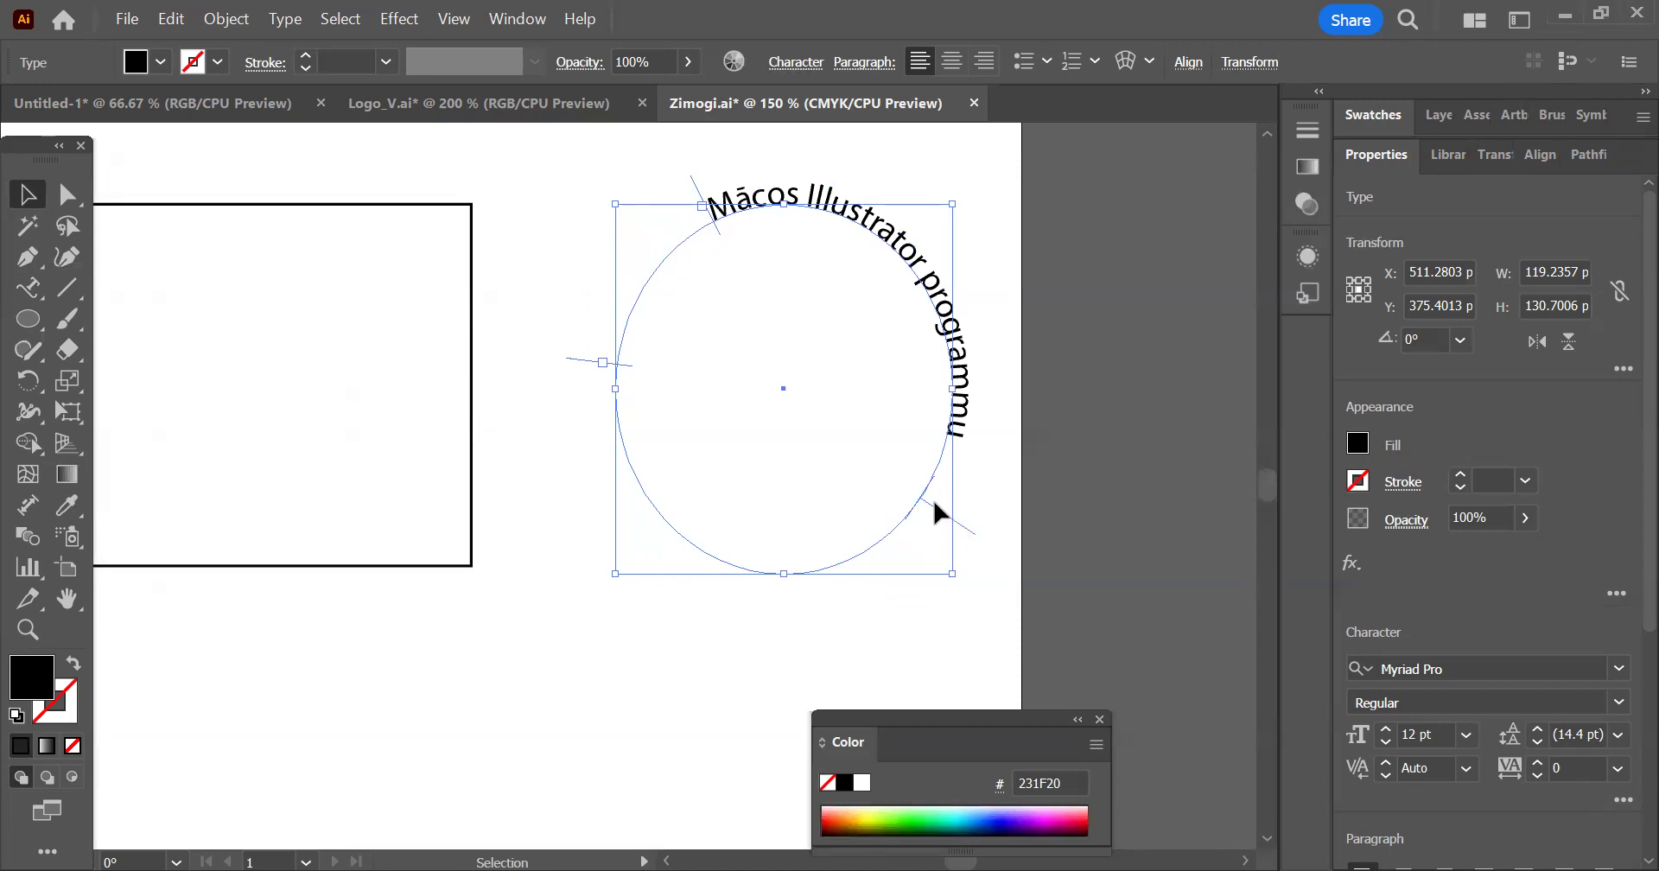
drag(974, 526, 786, 179)
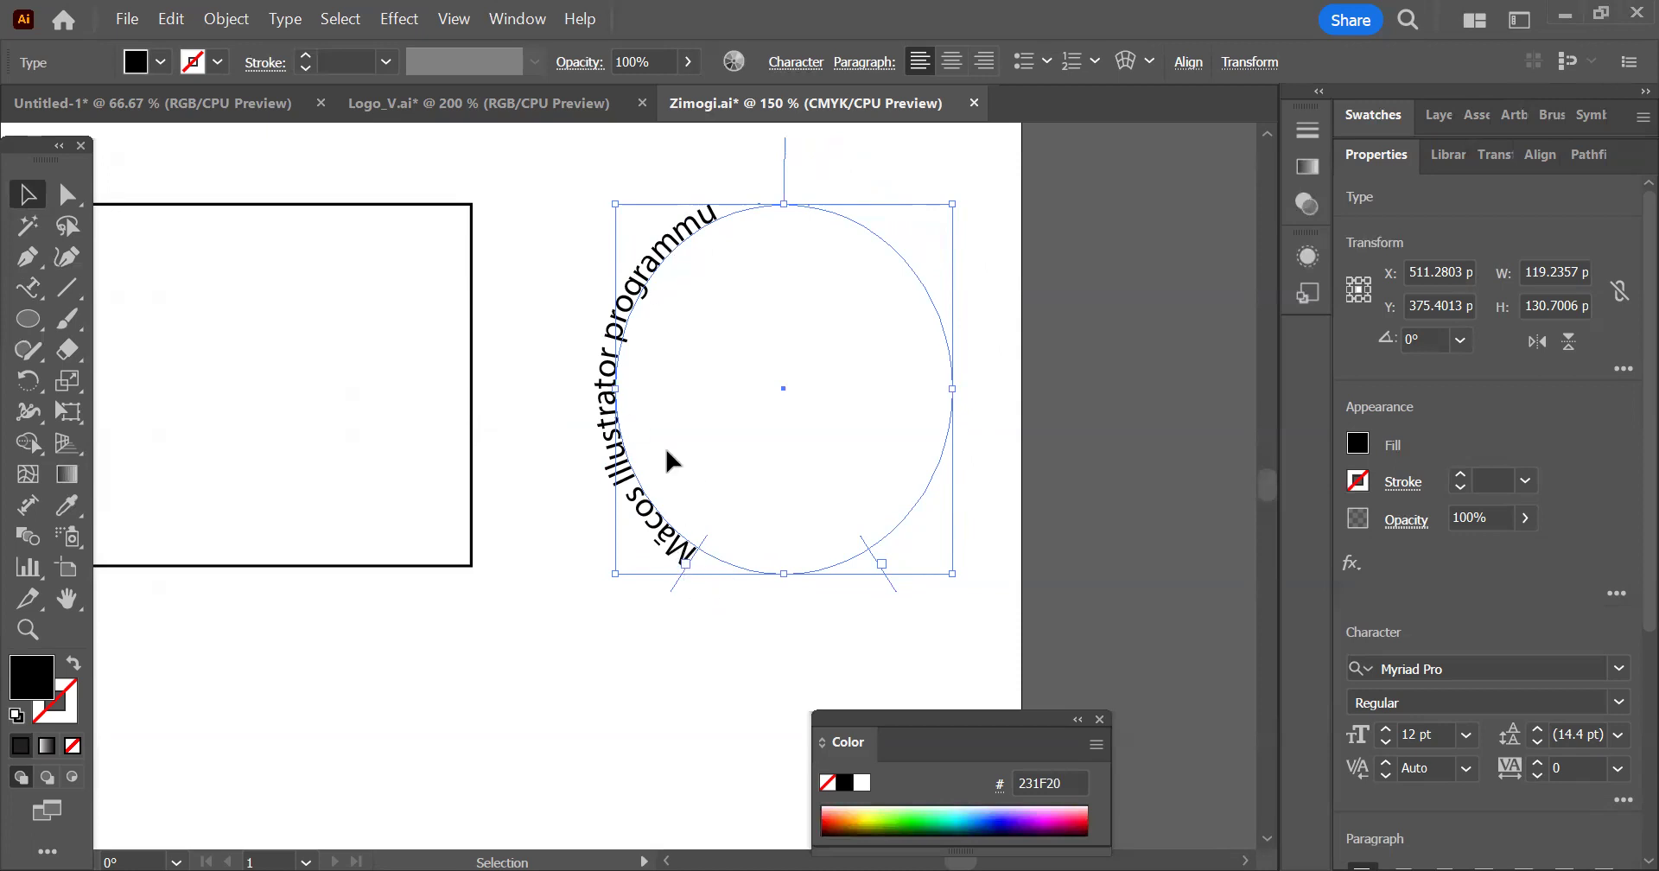
Try centre and right paragraph alignment on the ellipse text, and return it to left alignment
click(951, 60)
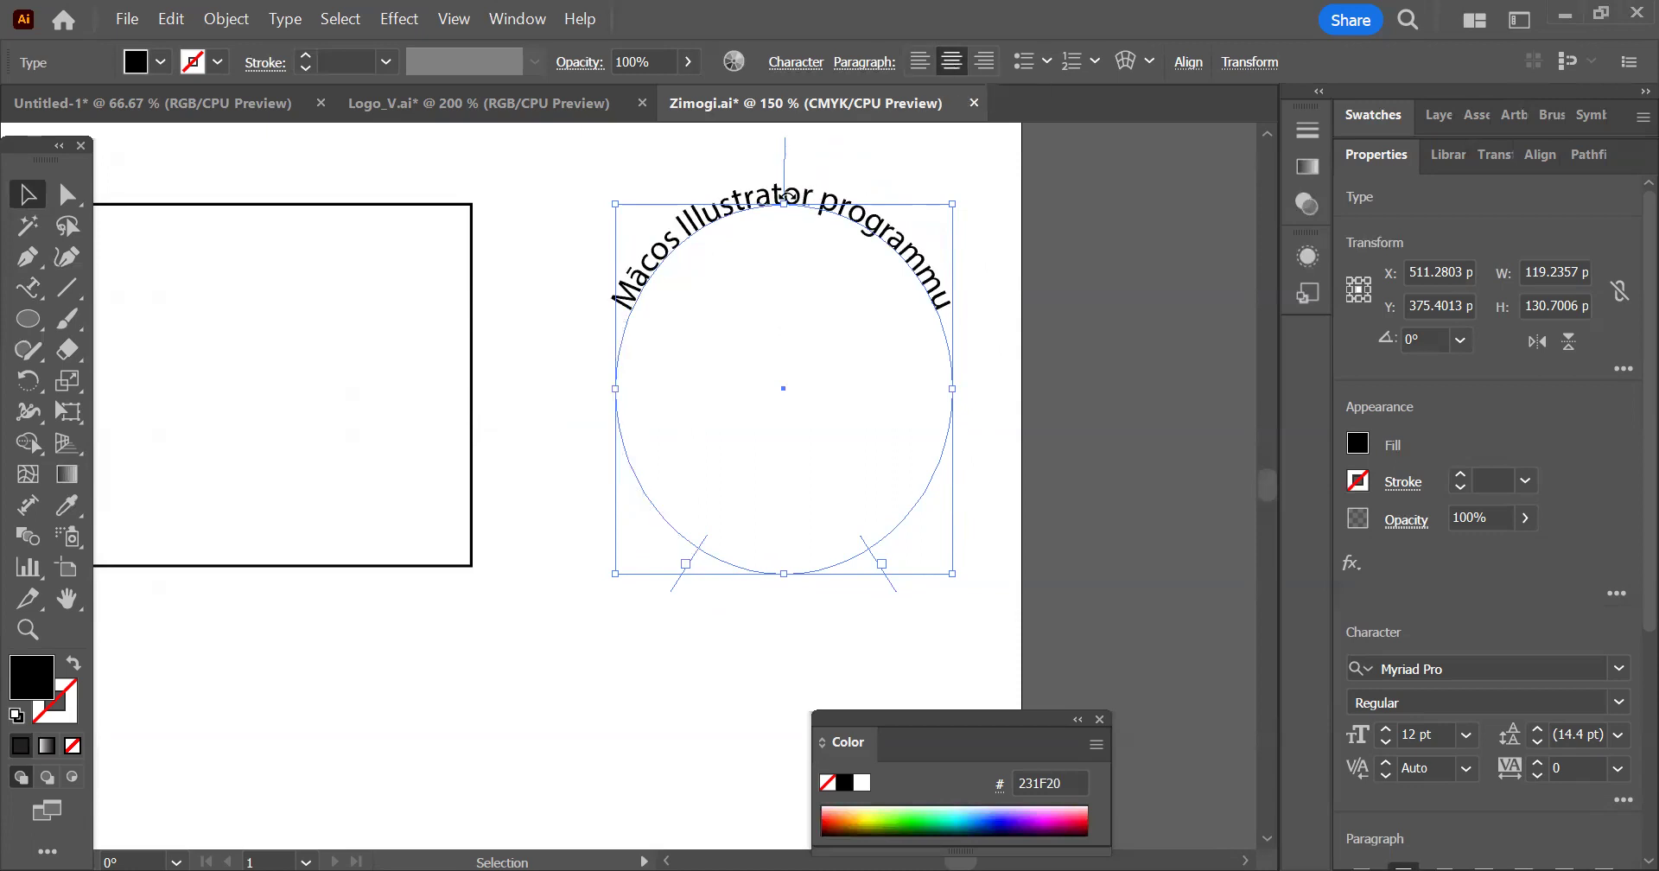
click(985, 60)
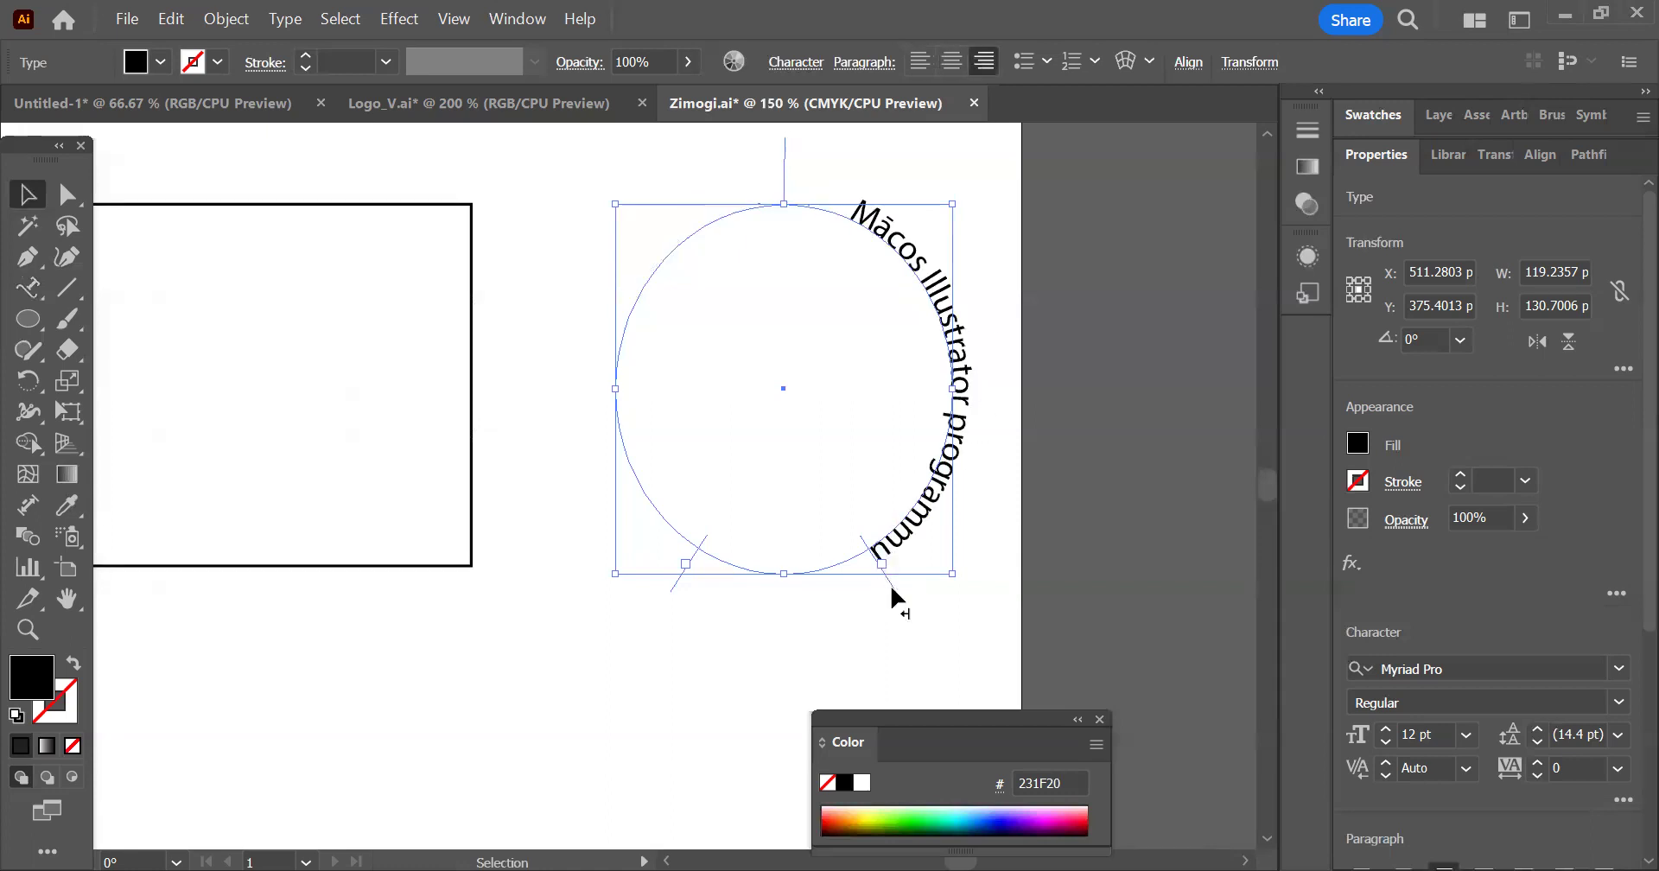
click(920, 61)
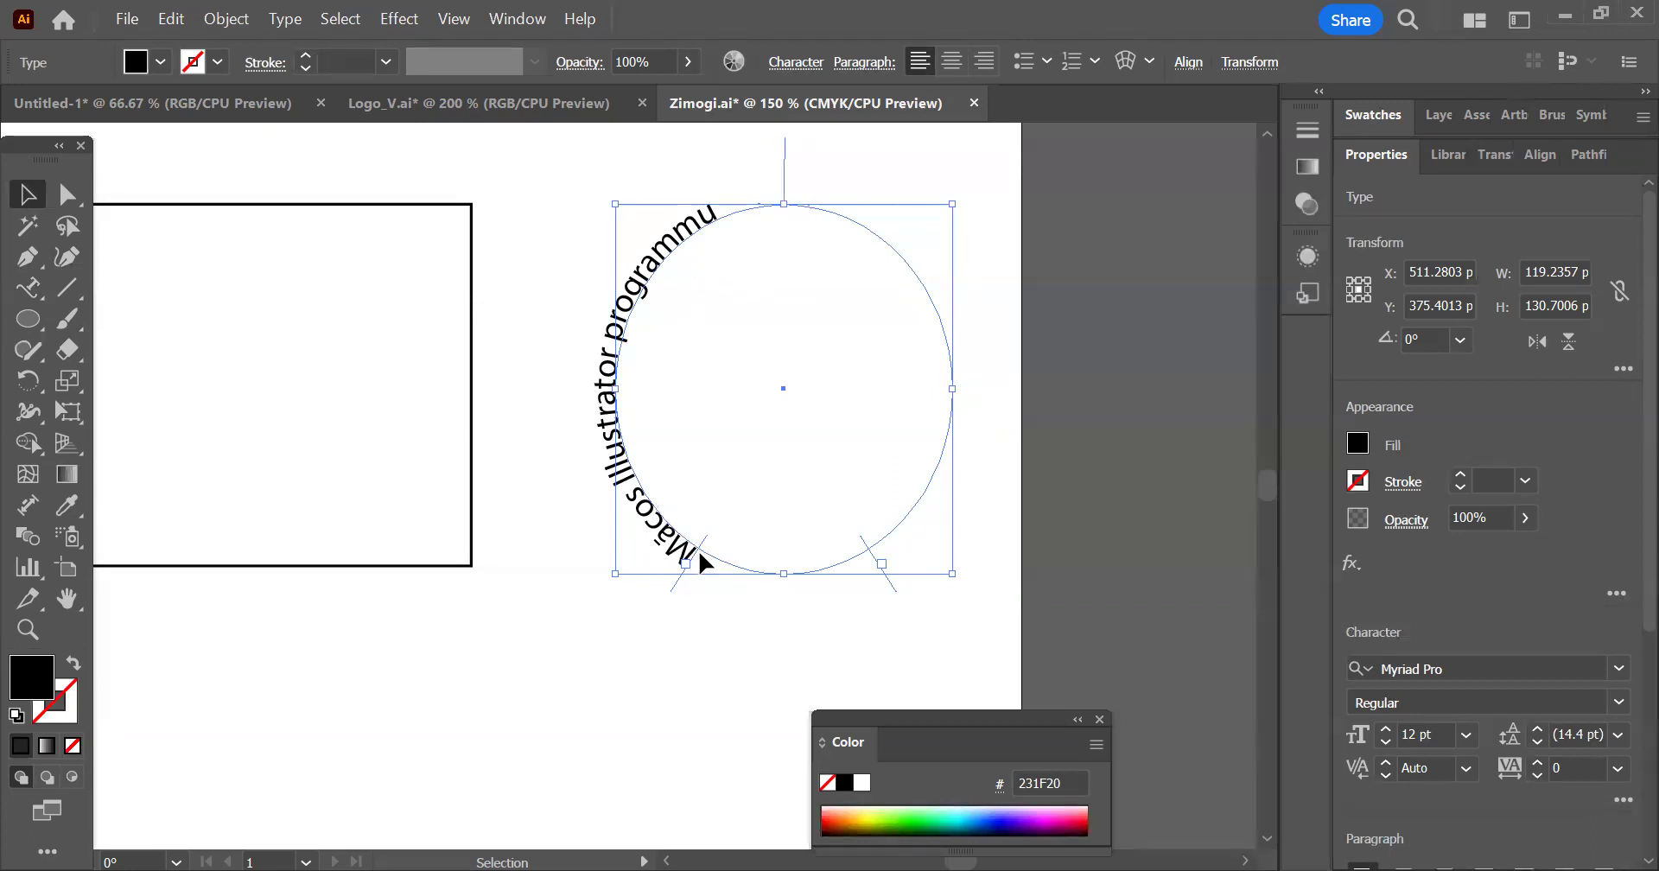
Nudge the ellipse text slightly left and down to about X 502 pt, Y 379 pt
drag(689, 560, 621, 648)
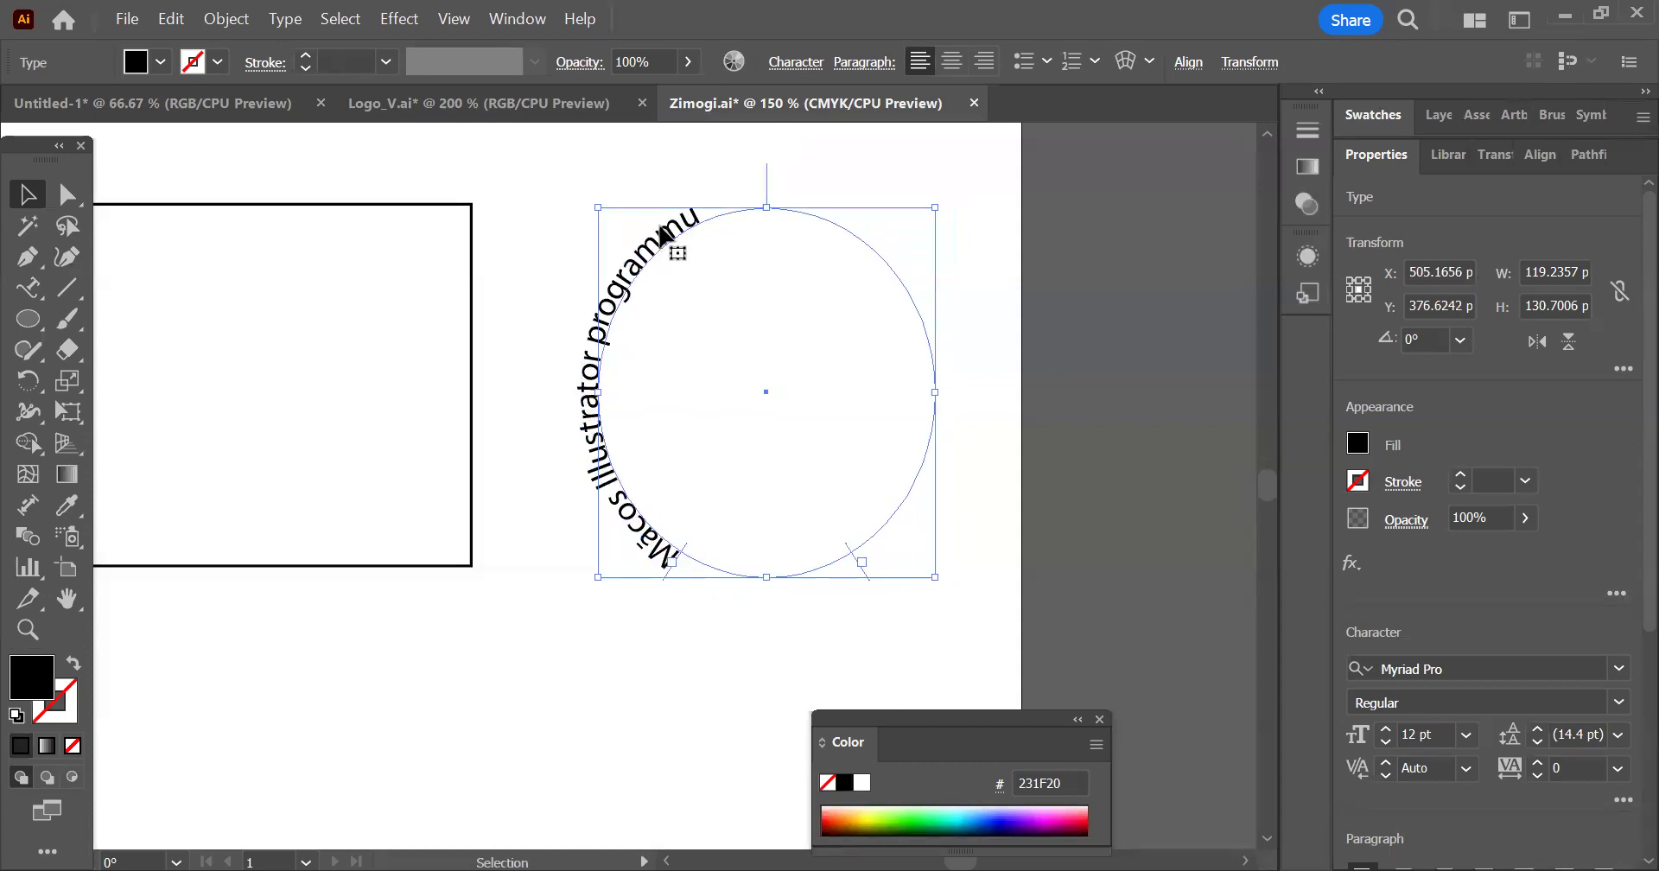
mouse_move(717, 232)
mouse_down()
mouse_move(724, 244)
mouse_move(709, 238)
mouse_up()
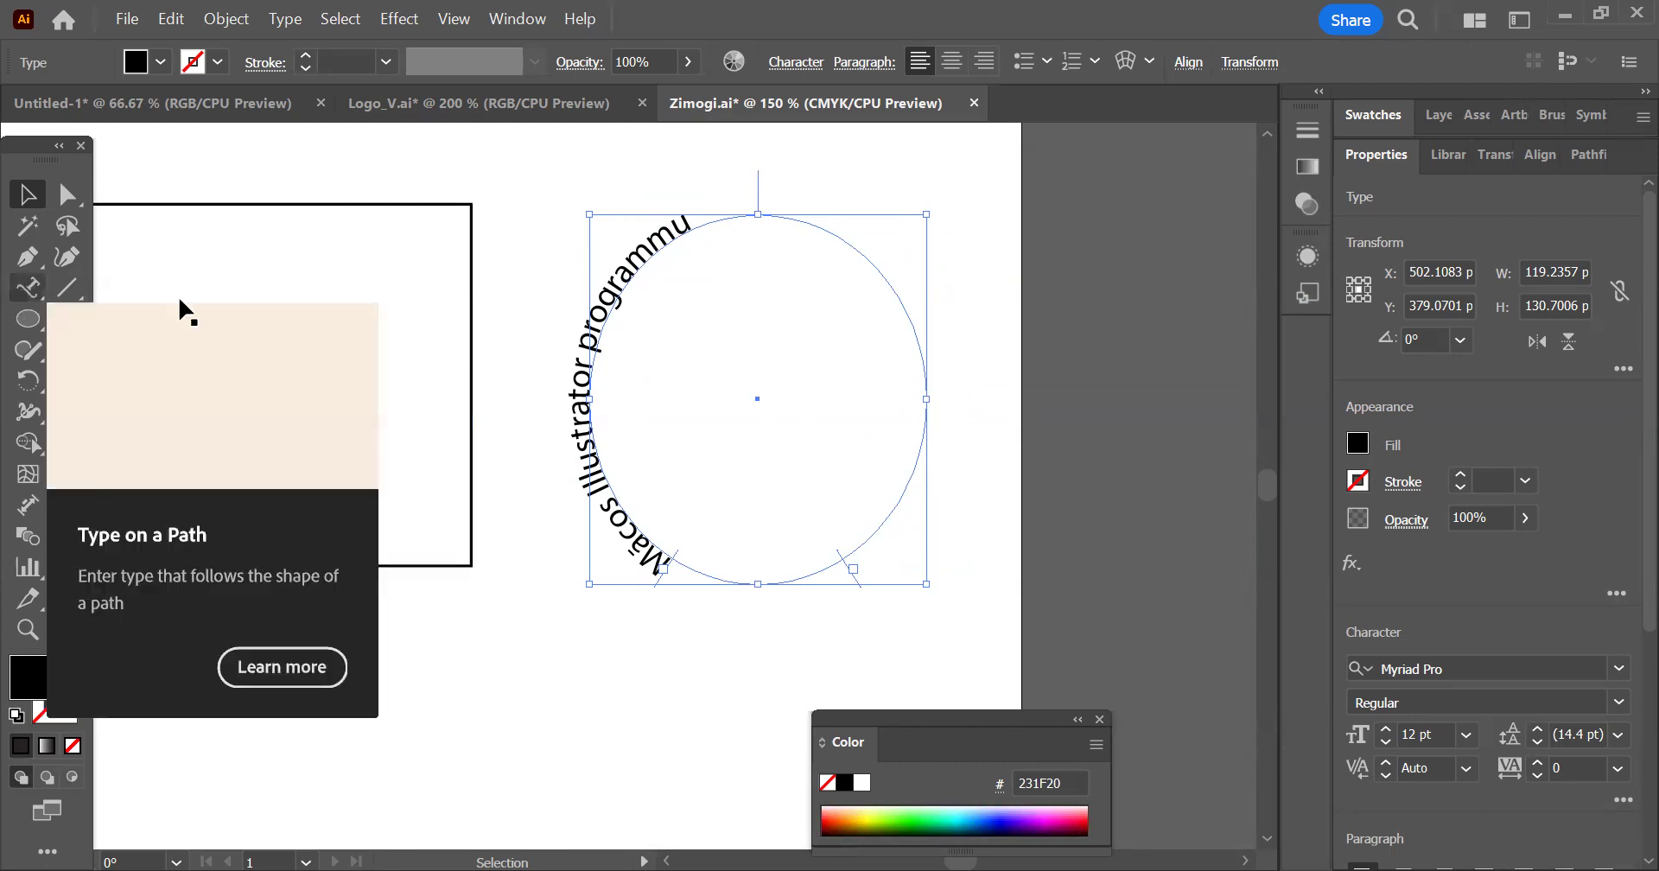
Add the text "canva, illustrator, photoshop" along the rectangle outline with the Type on a Path tool, starting near its upper-left corner
scroll(584, 298, left, 5)
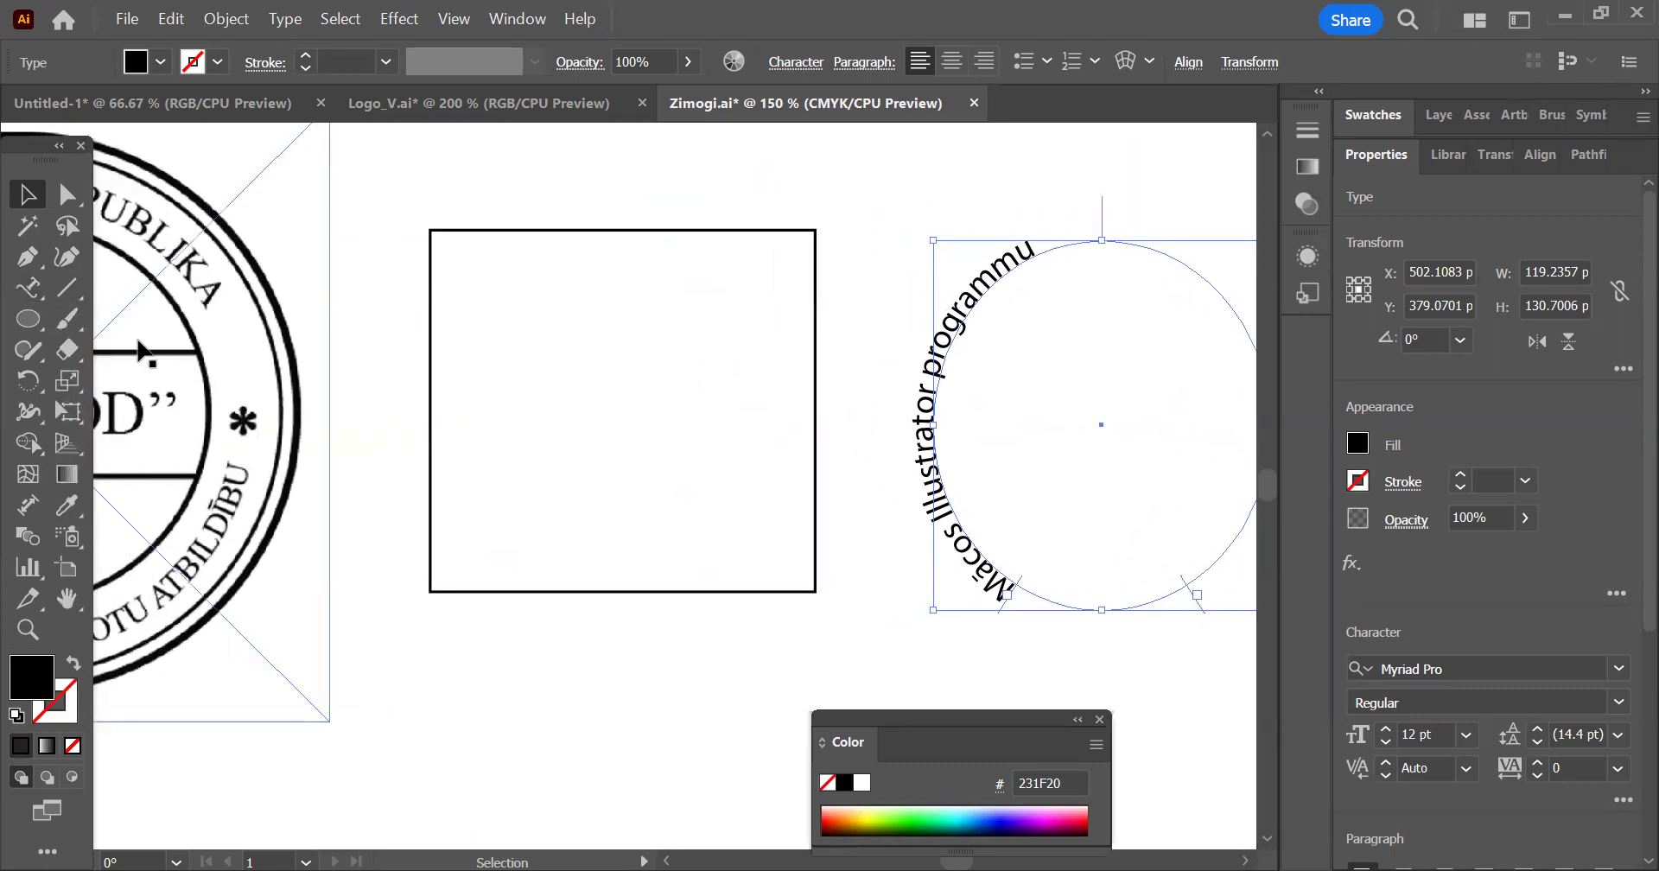
click(28, 287)
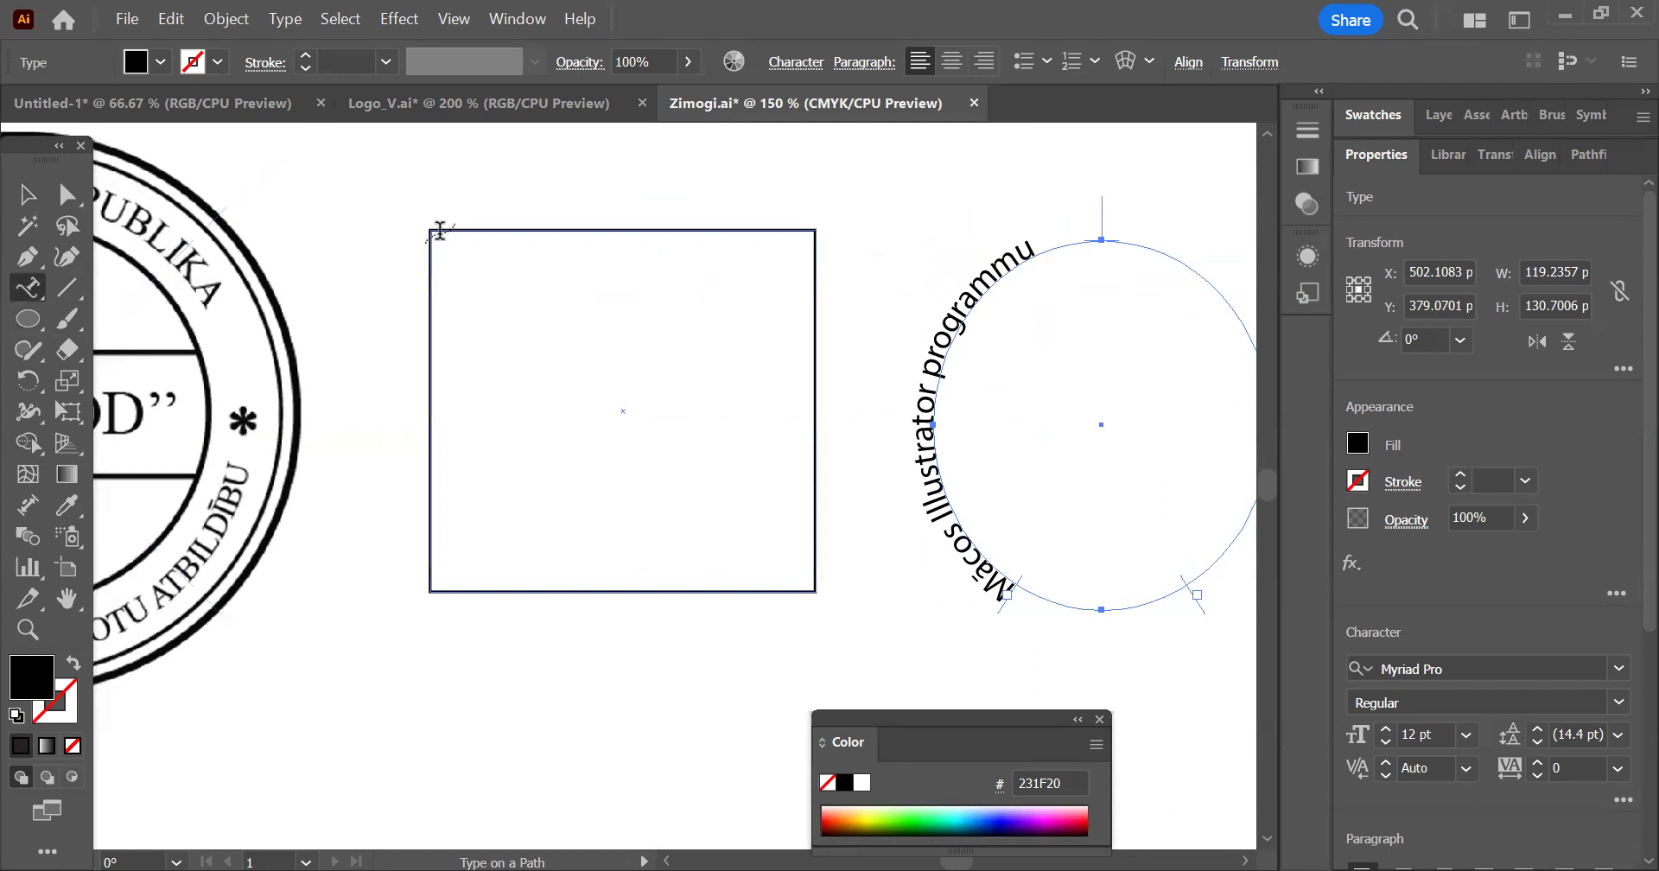
click(443, 227)
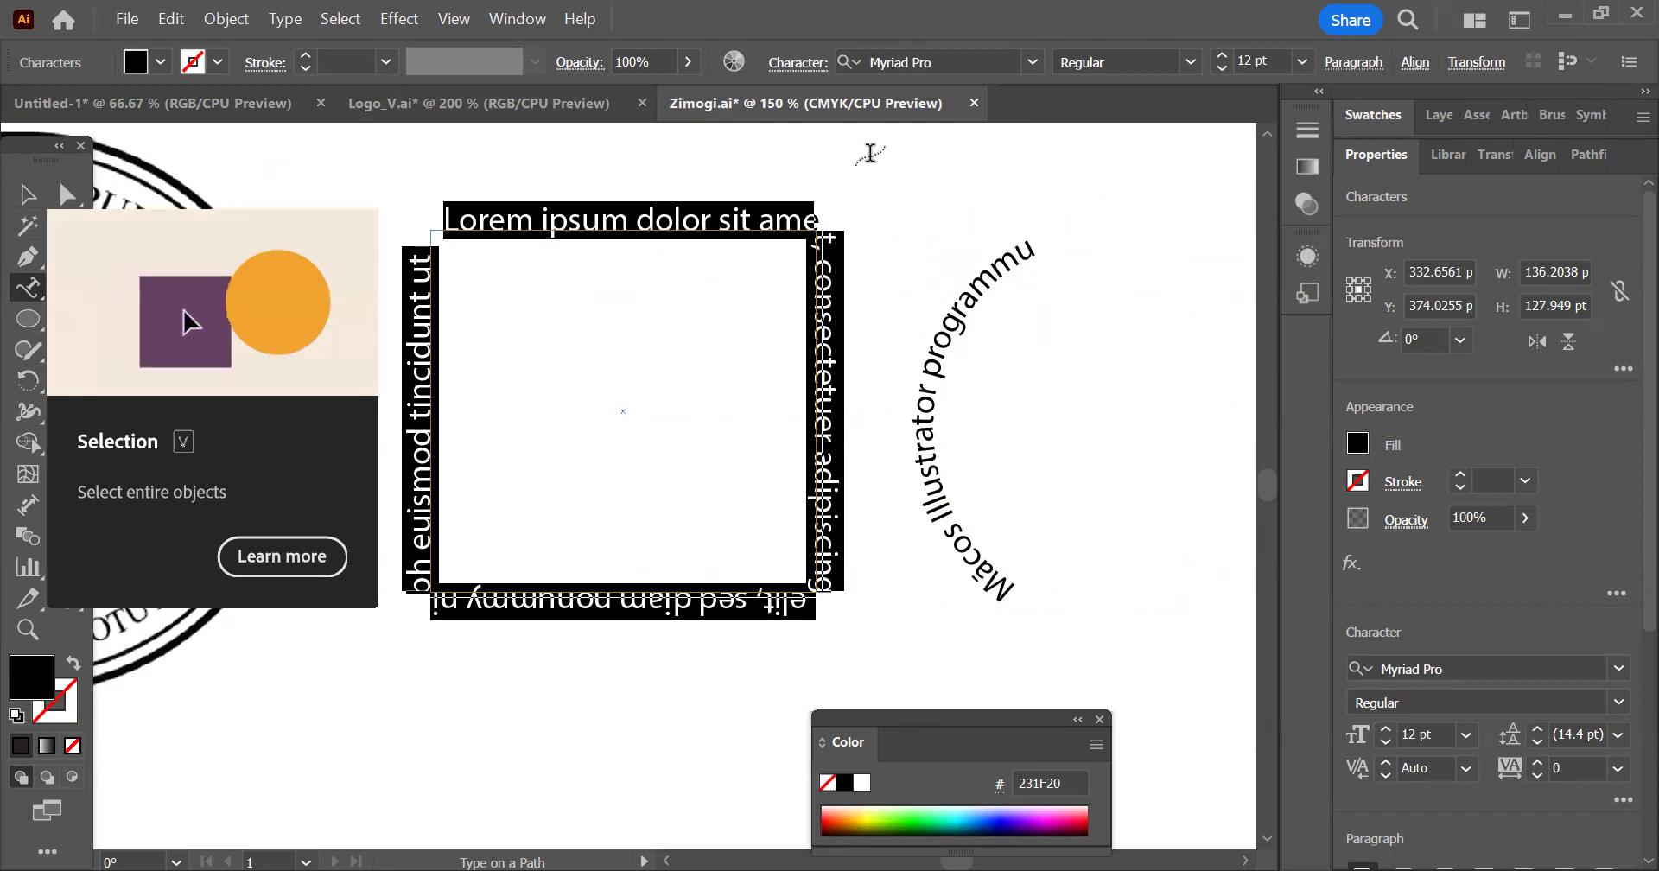
text(canva, illustratr)
key(BackSpace)
text(or, ph)
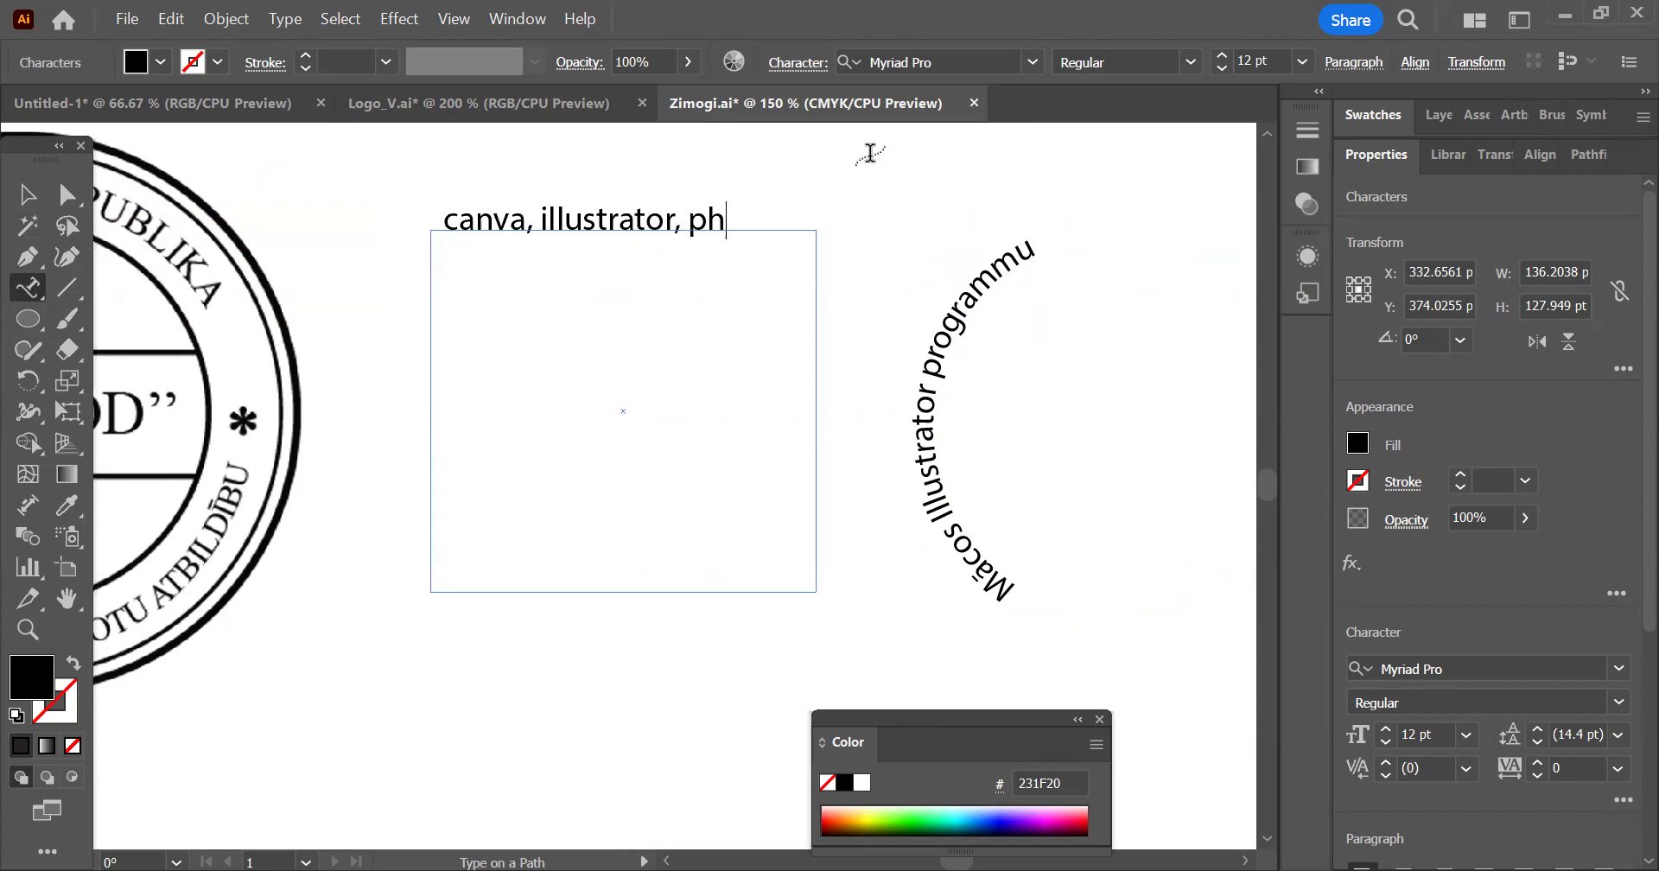
text(otoshop)
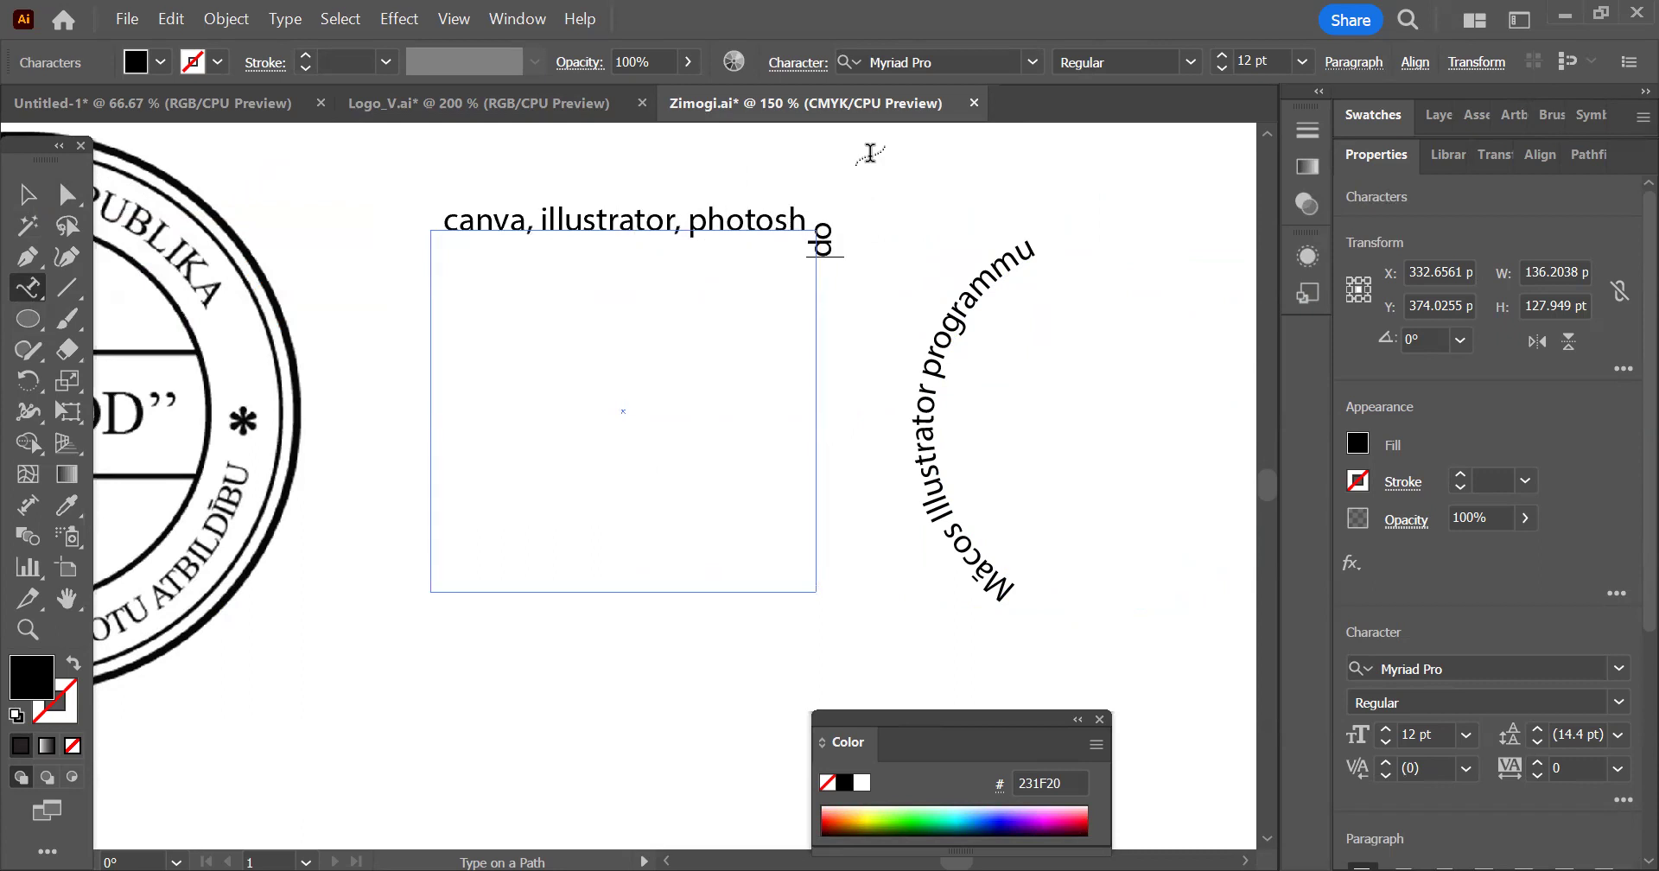
key(Escape)
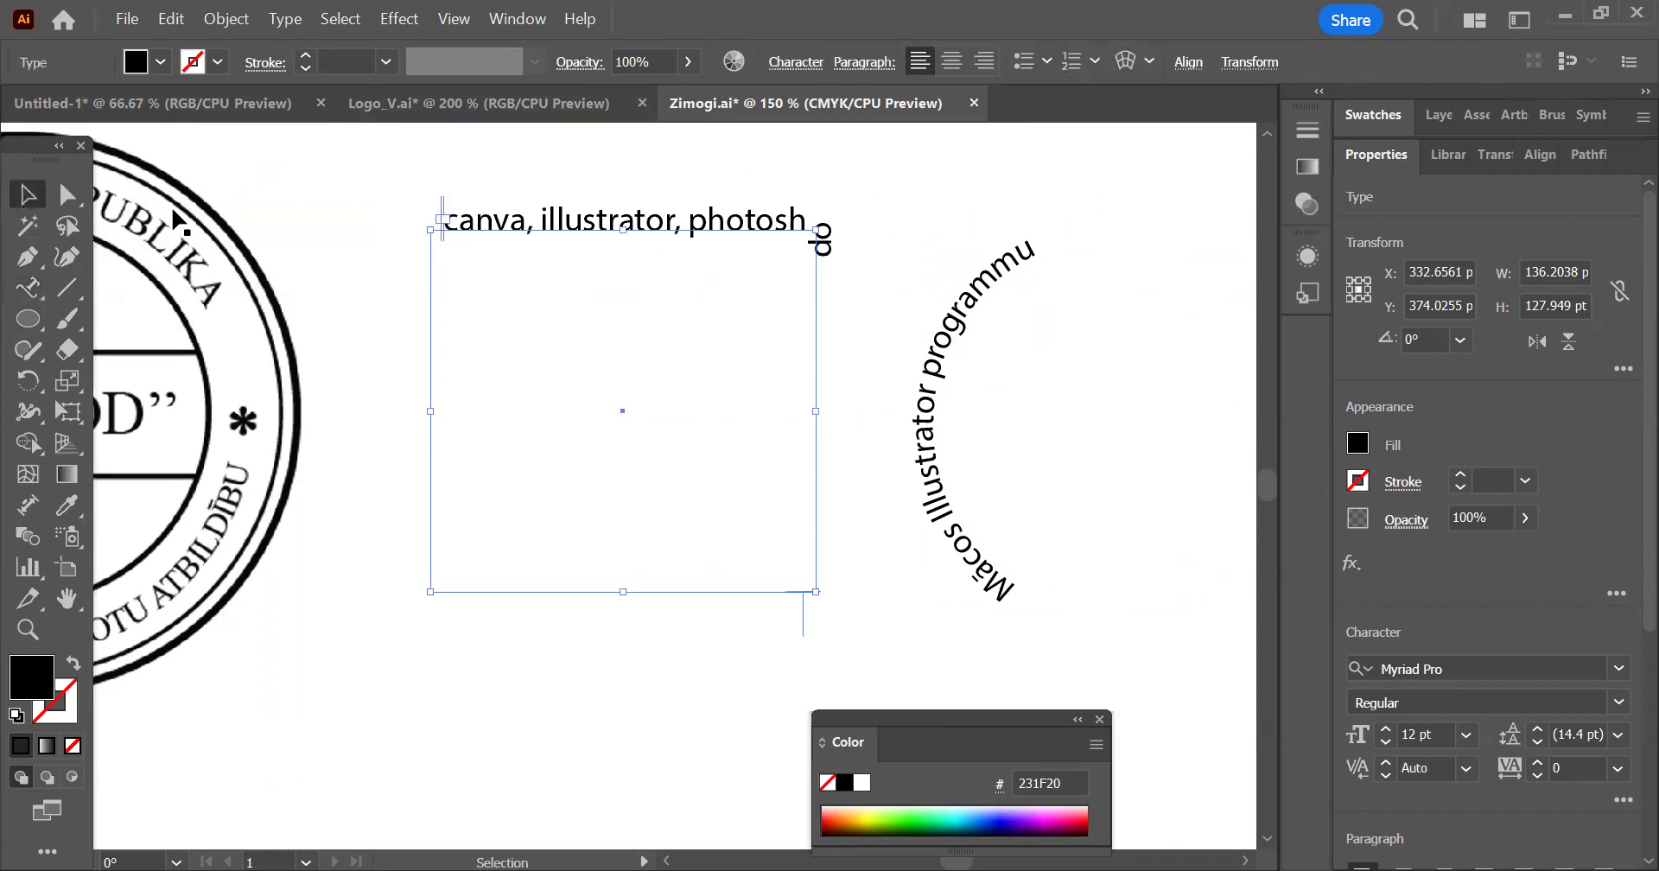
Reposition the rectangle text's brackets so it starts mid-left, ends mid-right, and its centre bracket sits at the middle of the upper edge
drag(445, 213, 702, 311)
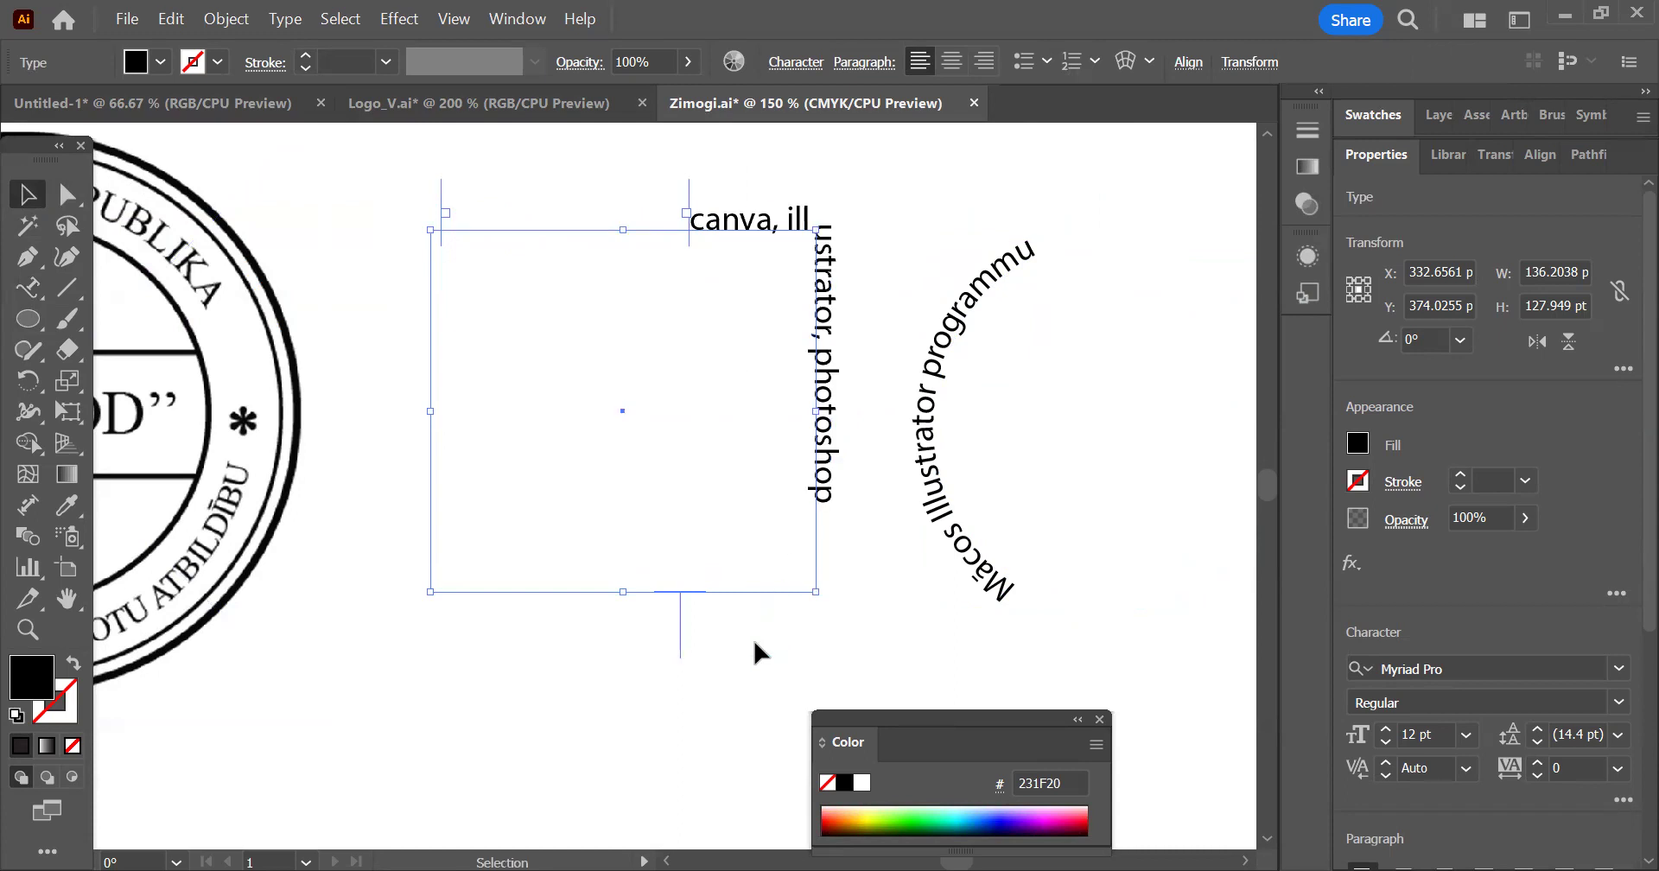
drag(681, 640, 623, 232)
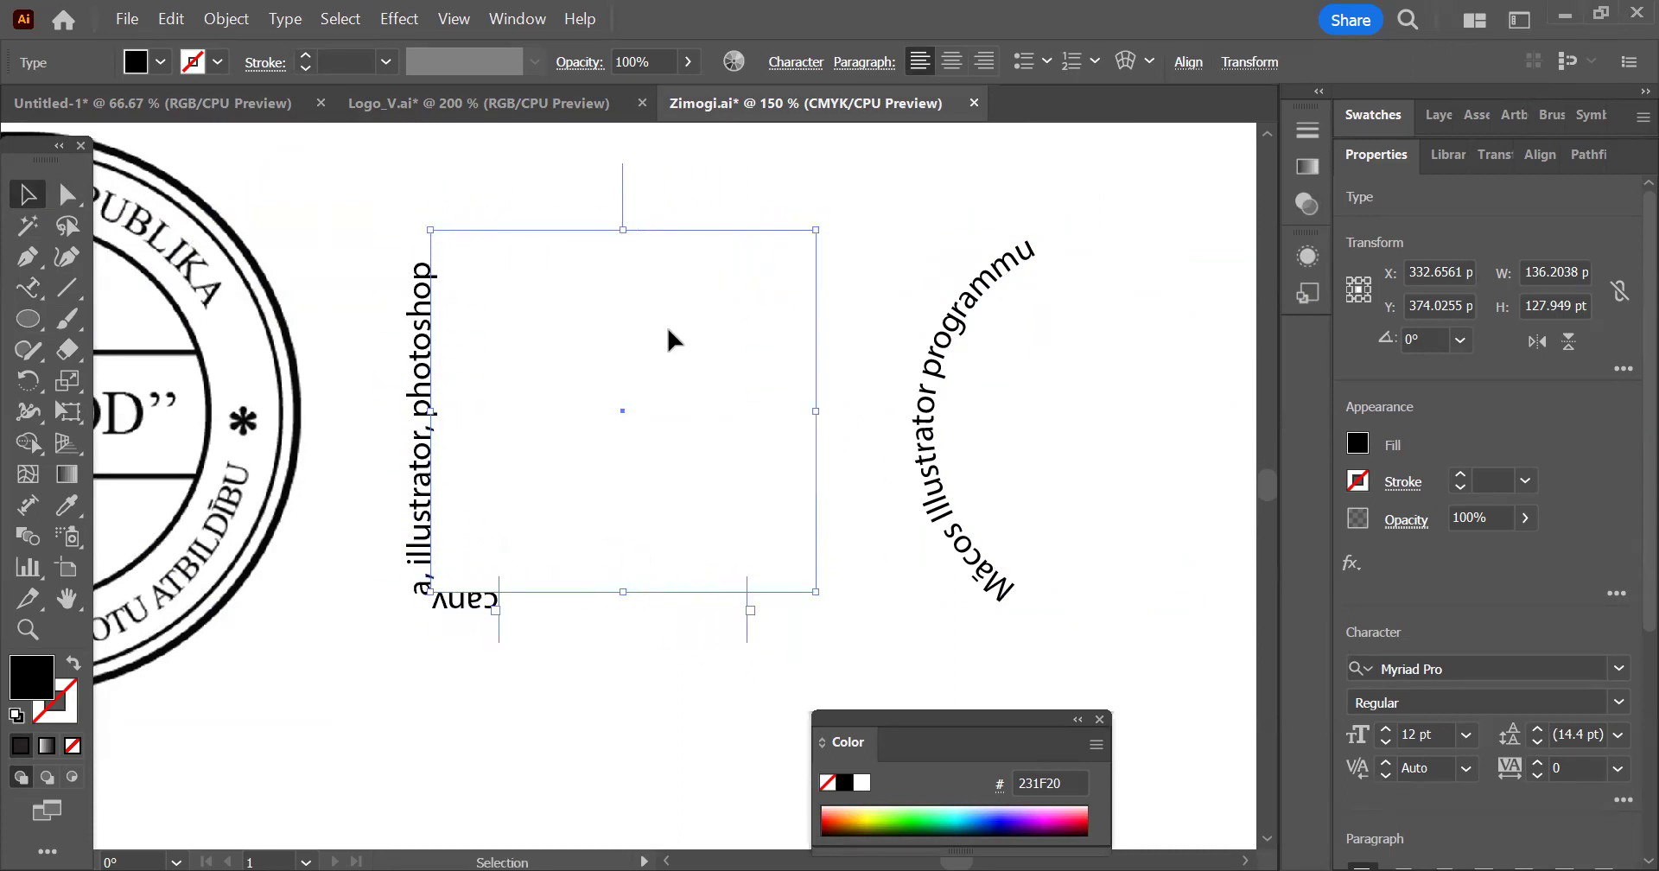
drag(500, 626, 407, 413)
drag(747, 614, 818, 409)
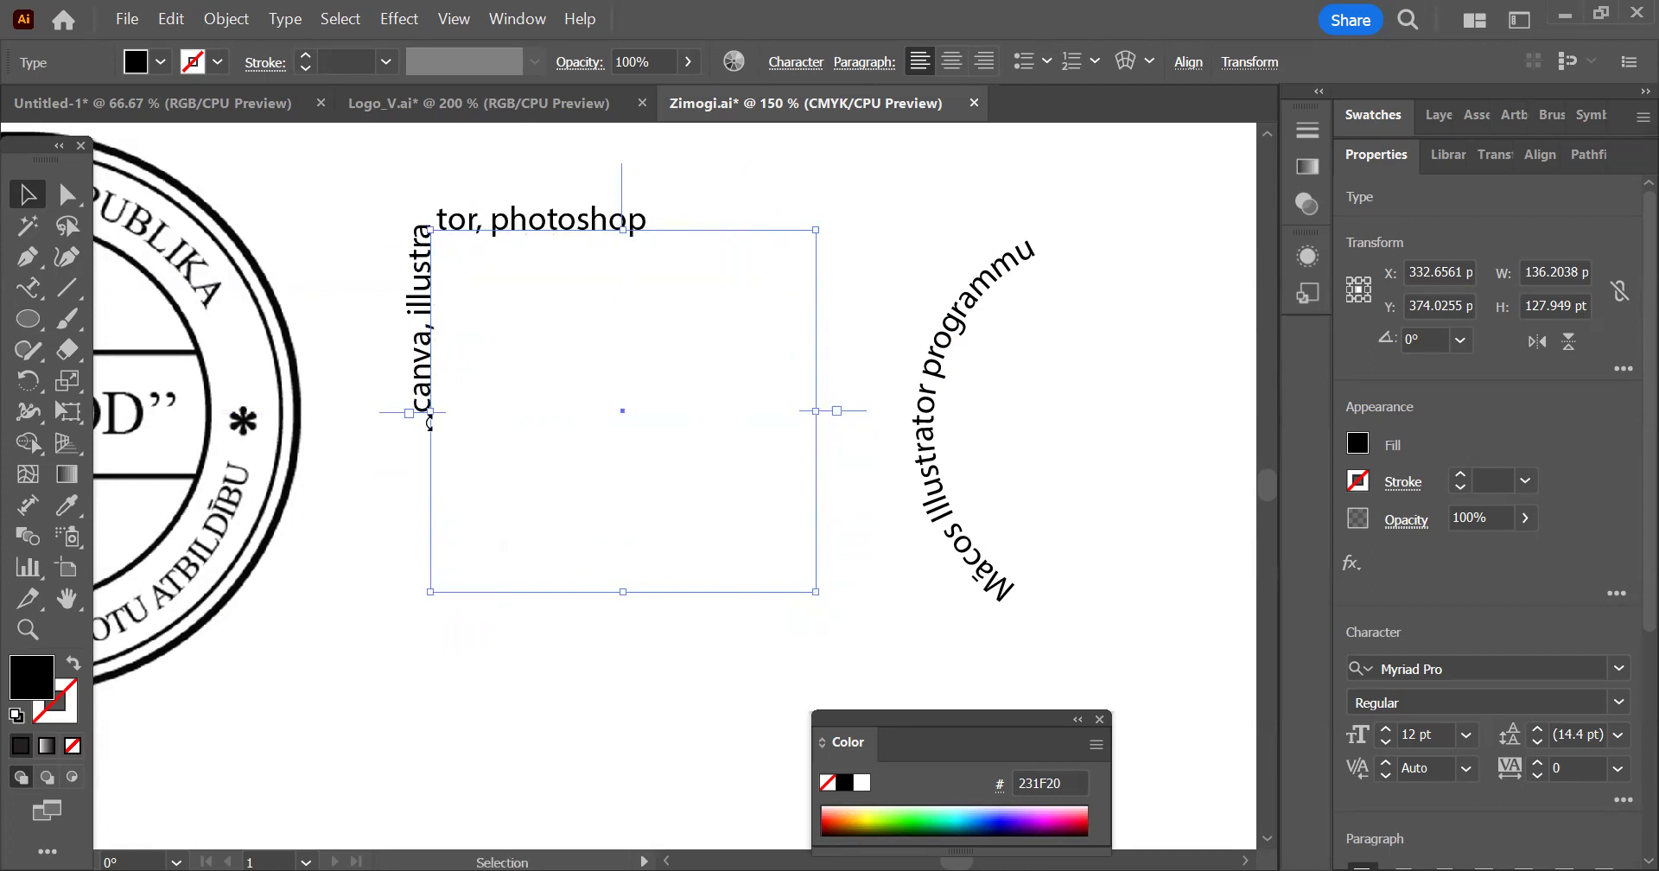
Move the ellipse text's start and end brackets to matching points just below the middle of the ellipse's left and right sides
scroll(371, 435, down, 1)
click(899, 545)
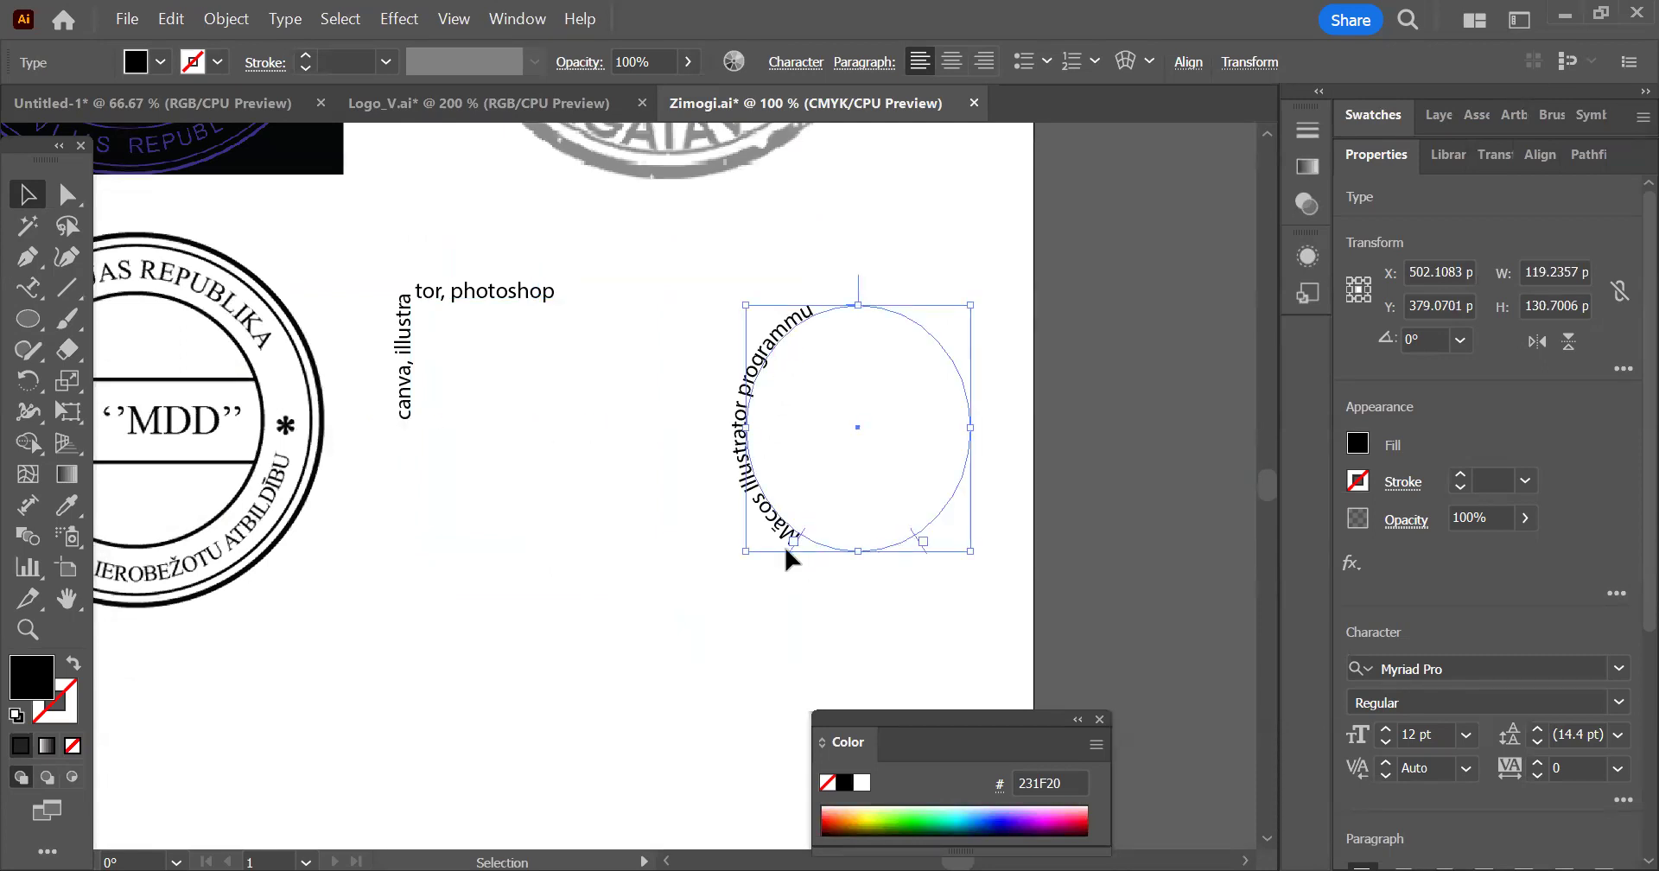
drag(790, 544, 735, 458)
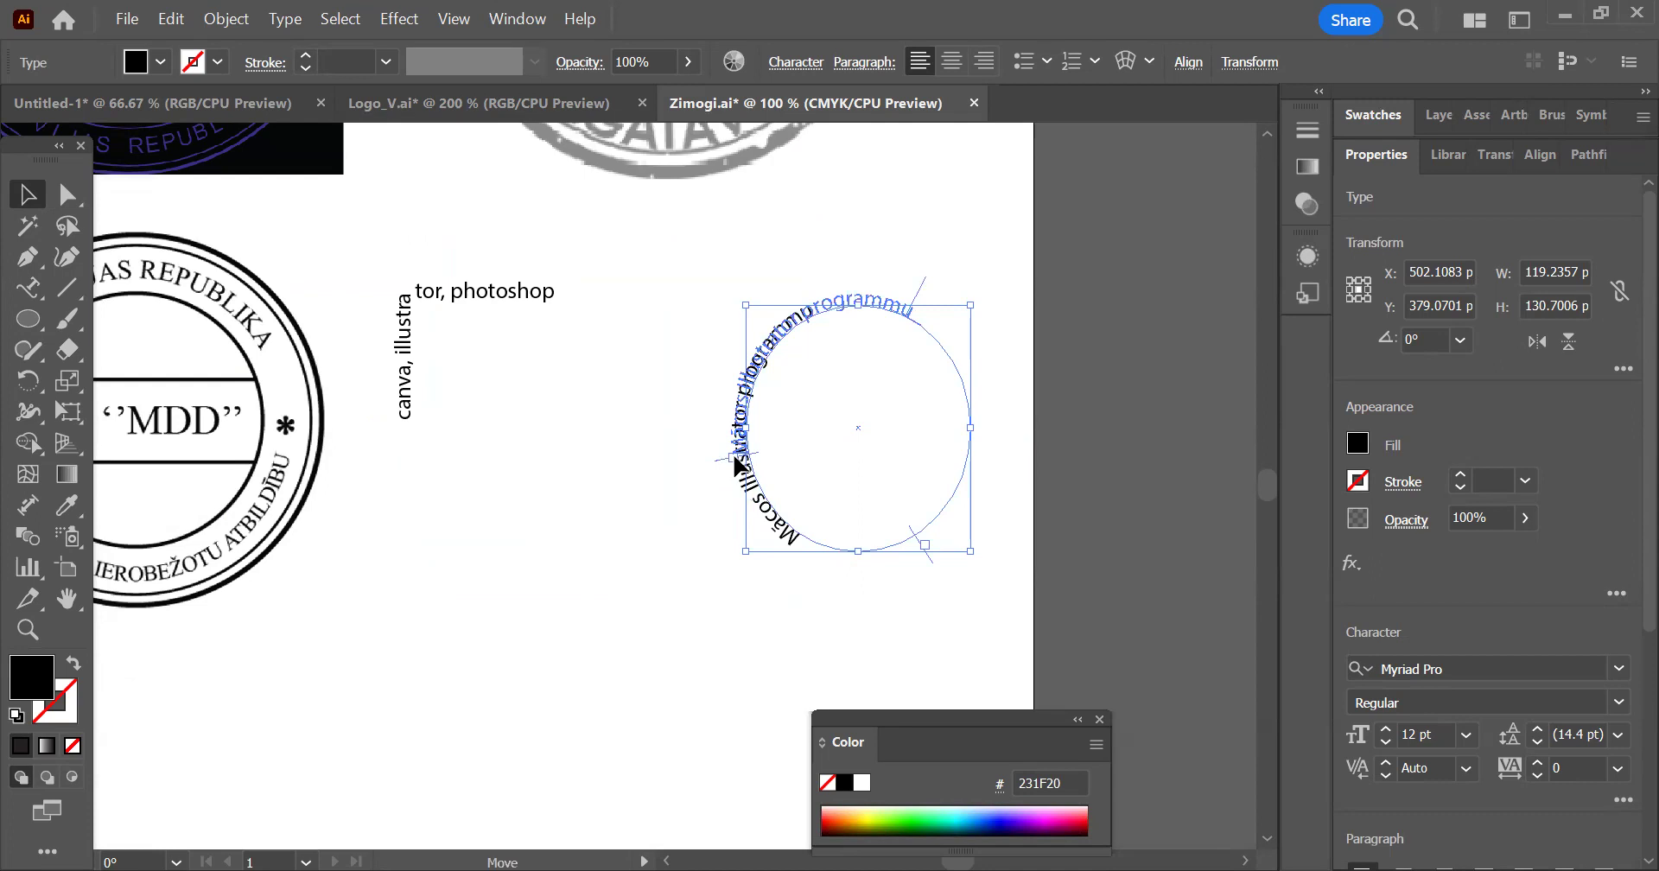
drag(920, 544, 960, 460)
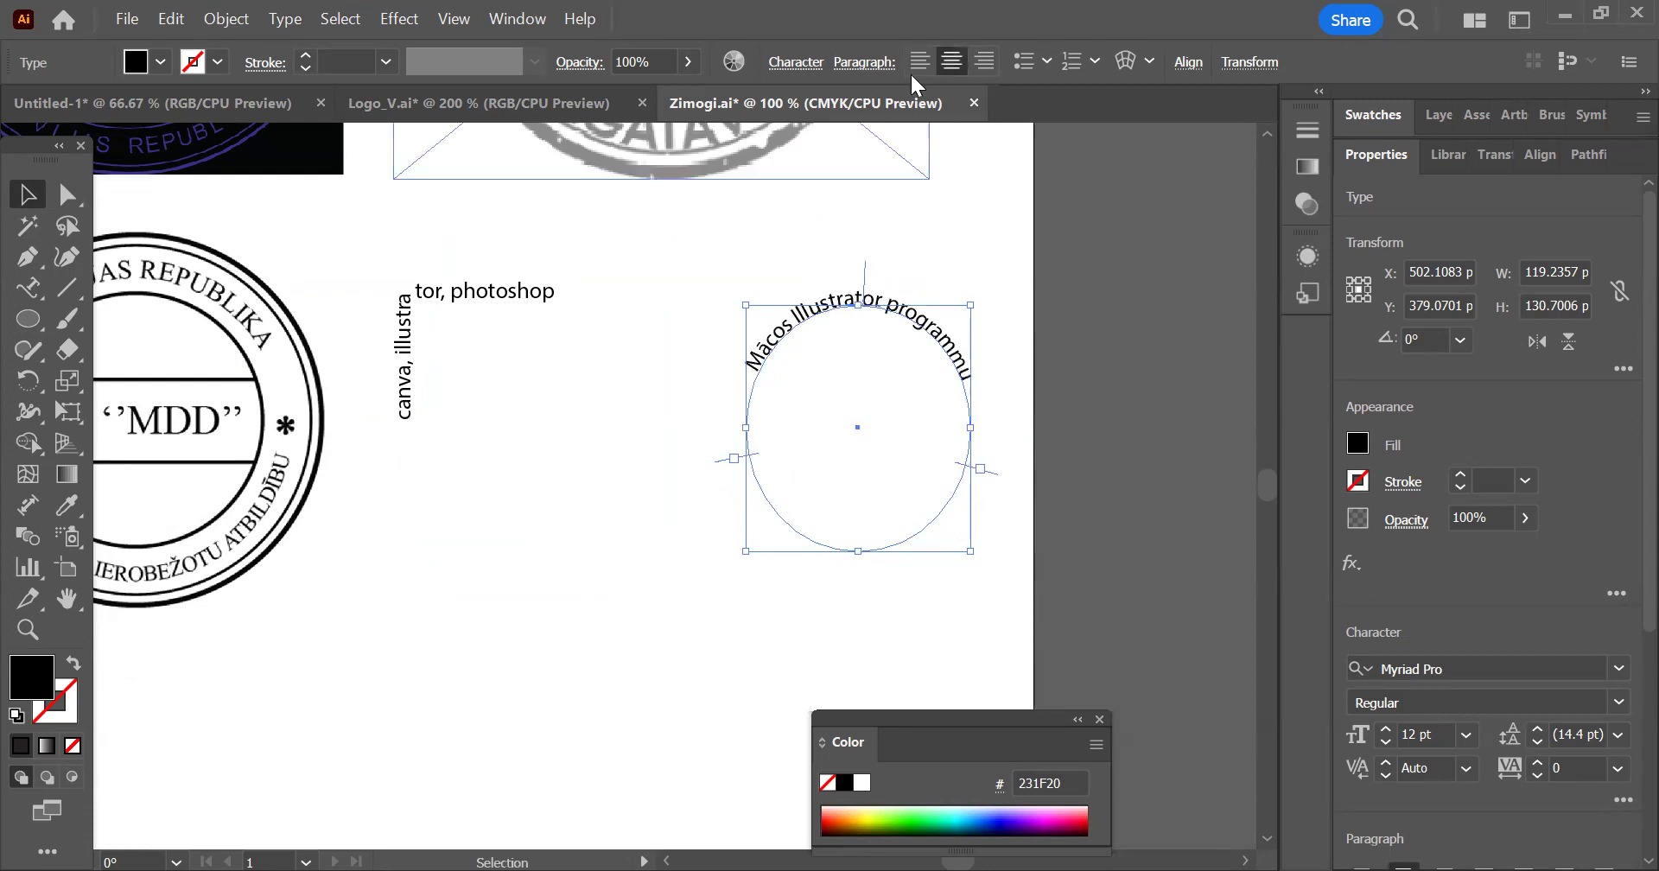
Reselect the "Mācos Illustrator programmu" ellipse text and flip it horizontally
drag(620, 431, 828, 471)
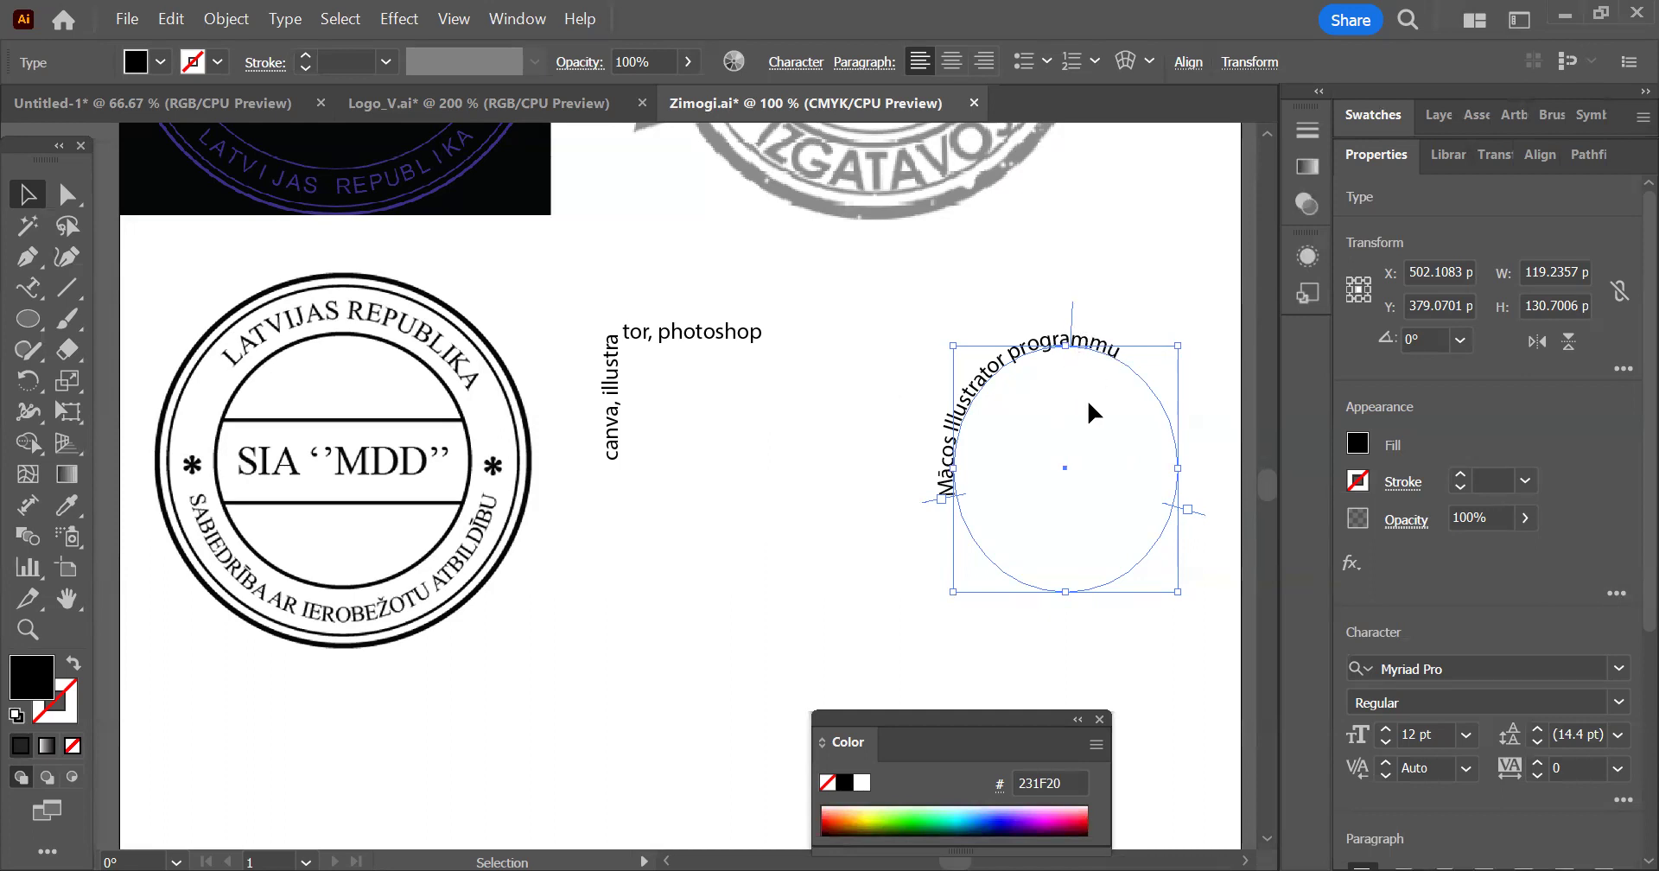
click(826, 510)
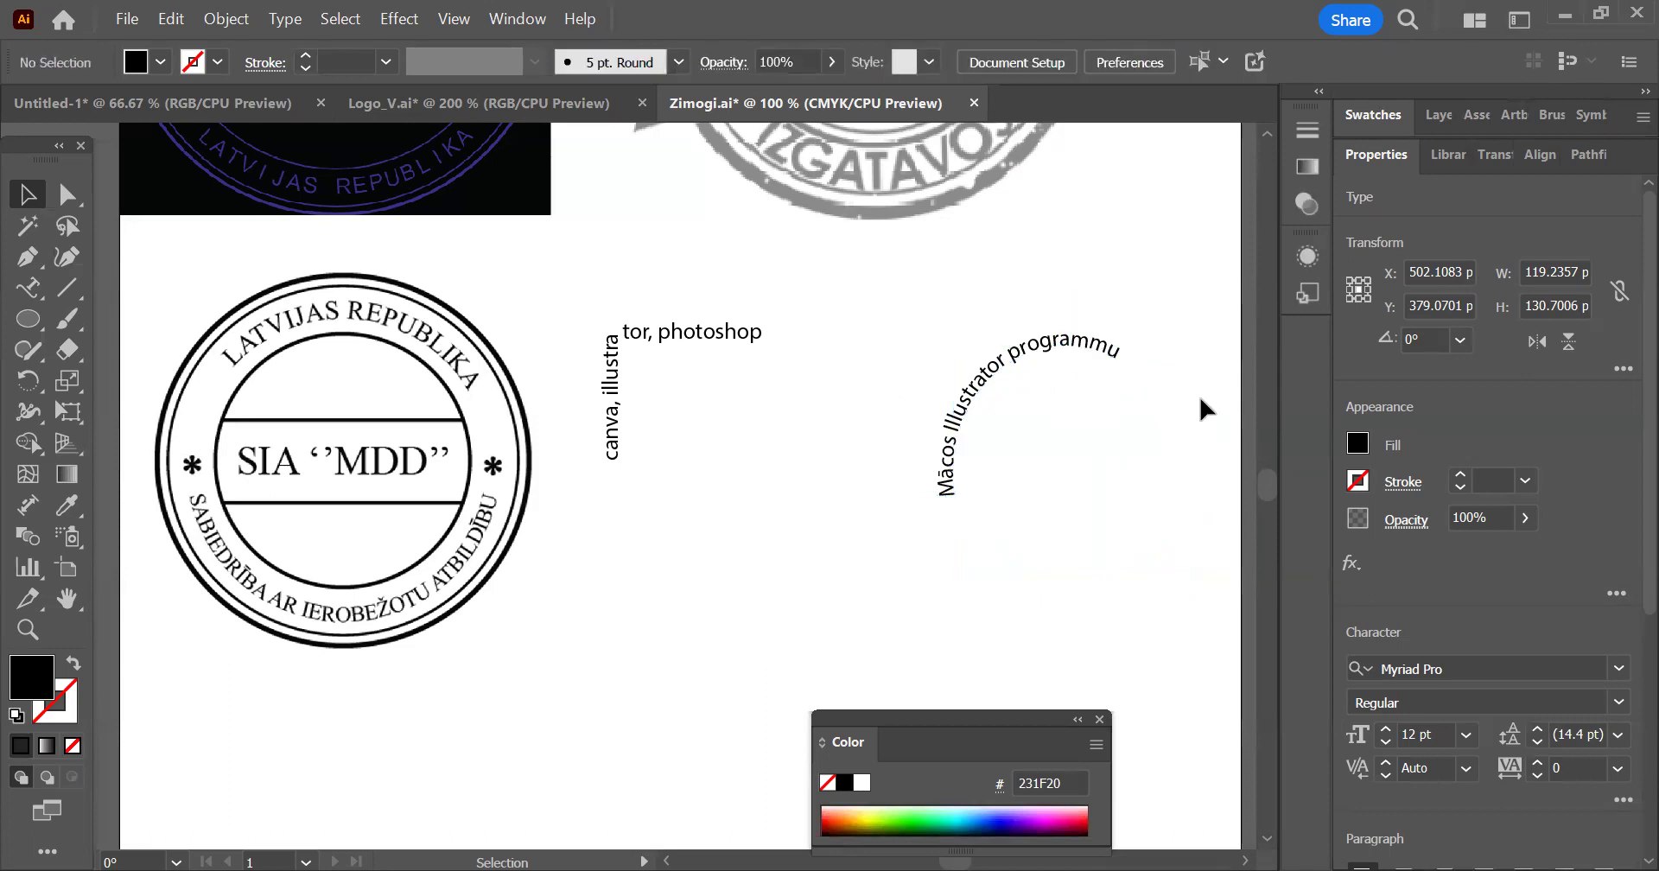
click(1076, 350)
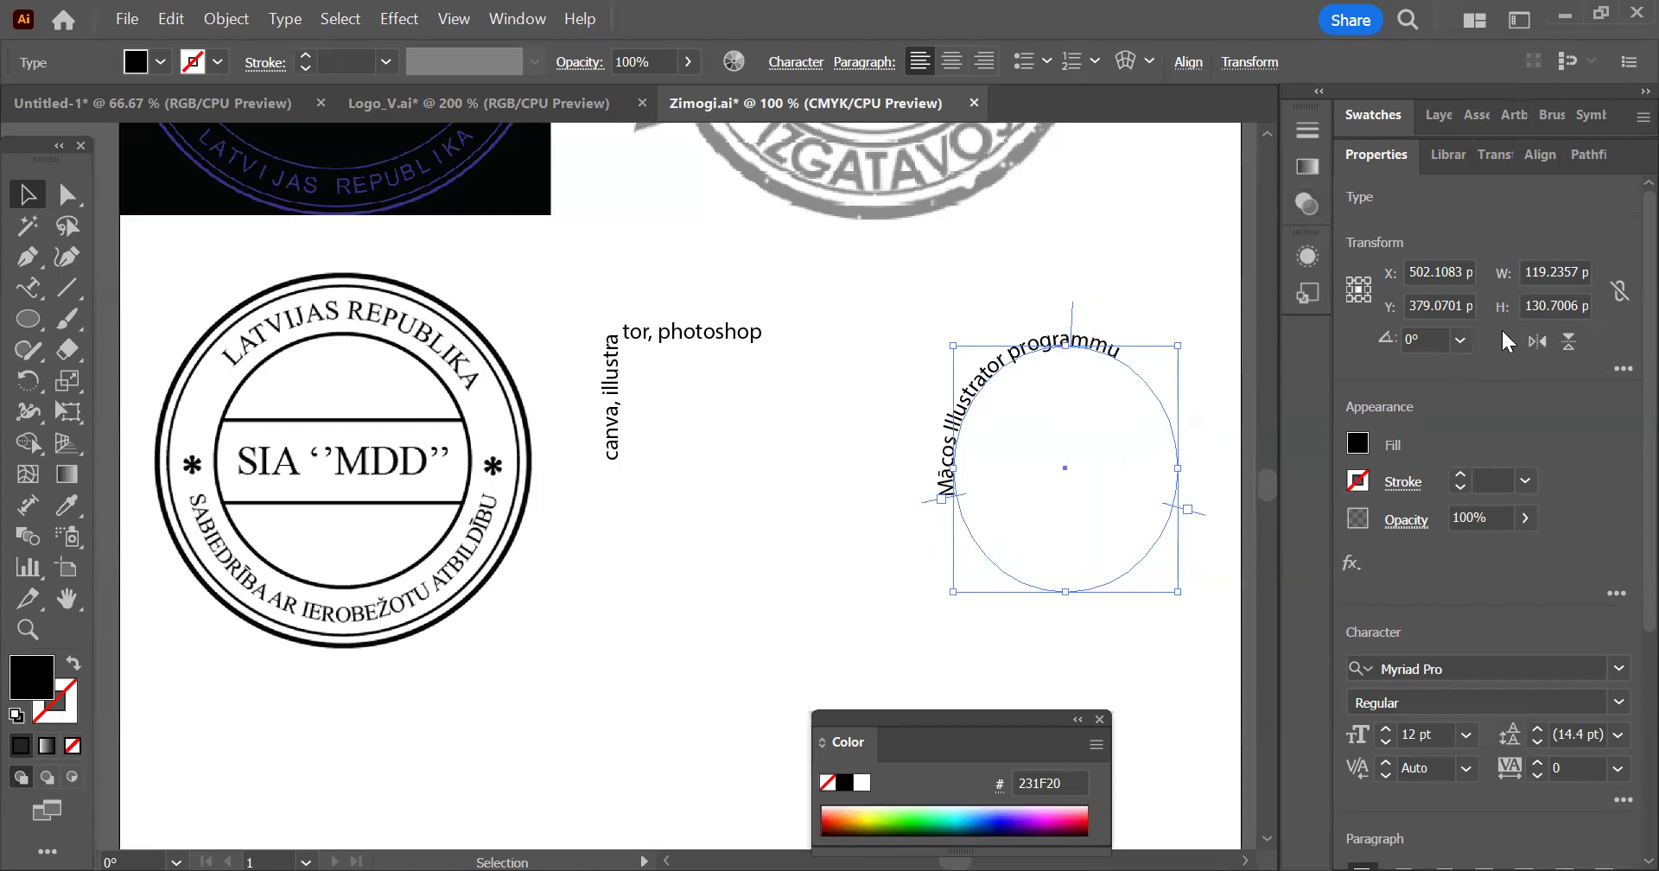
click(1544, 341)
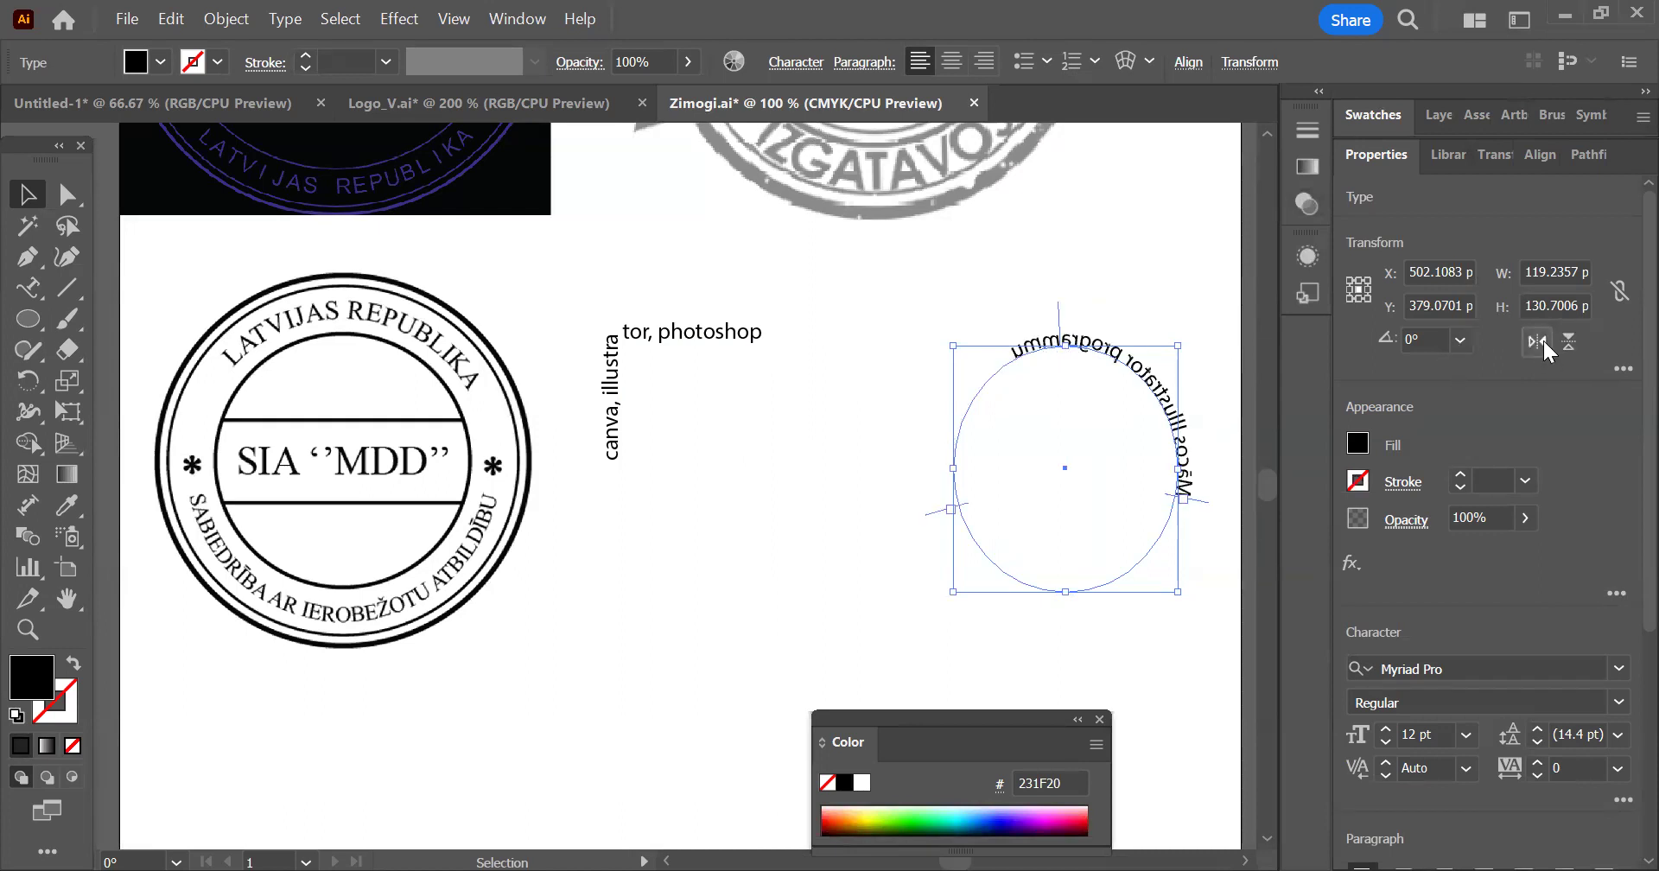
Flip the ellipse text back horizontally, and try flipping it vertically and back again
click(1544, 340)
click(1561, 345)
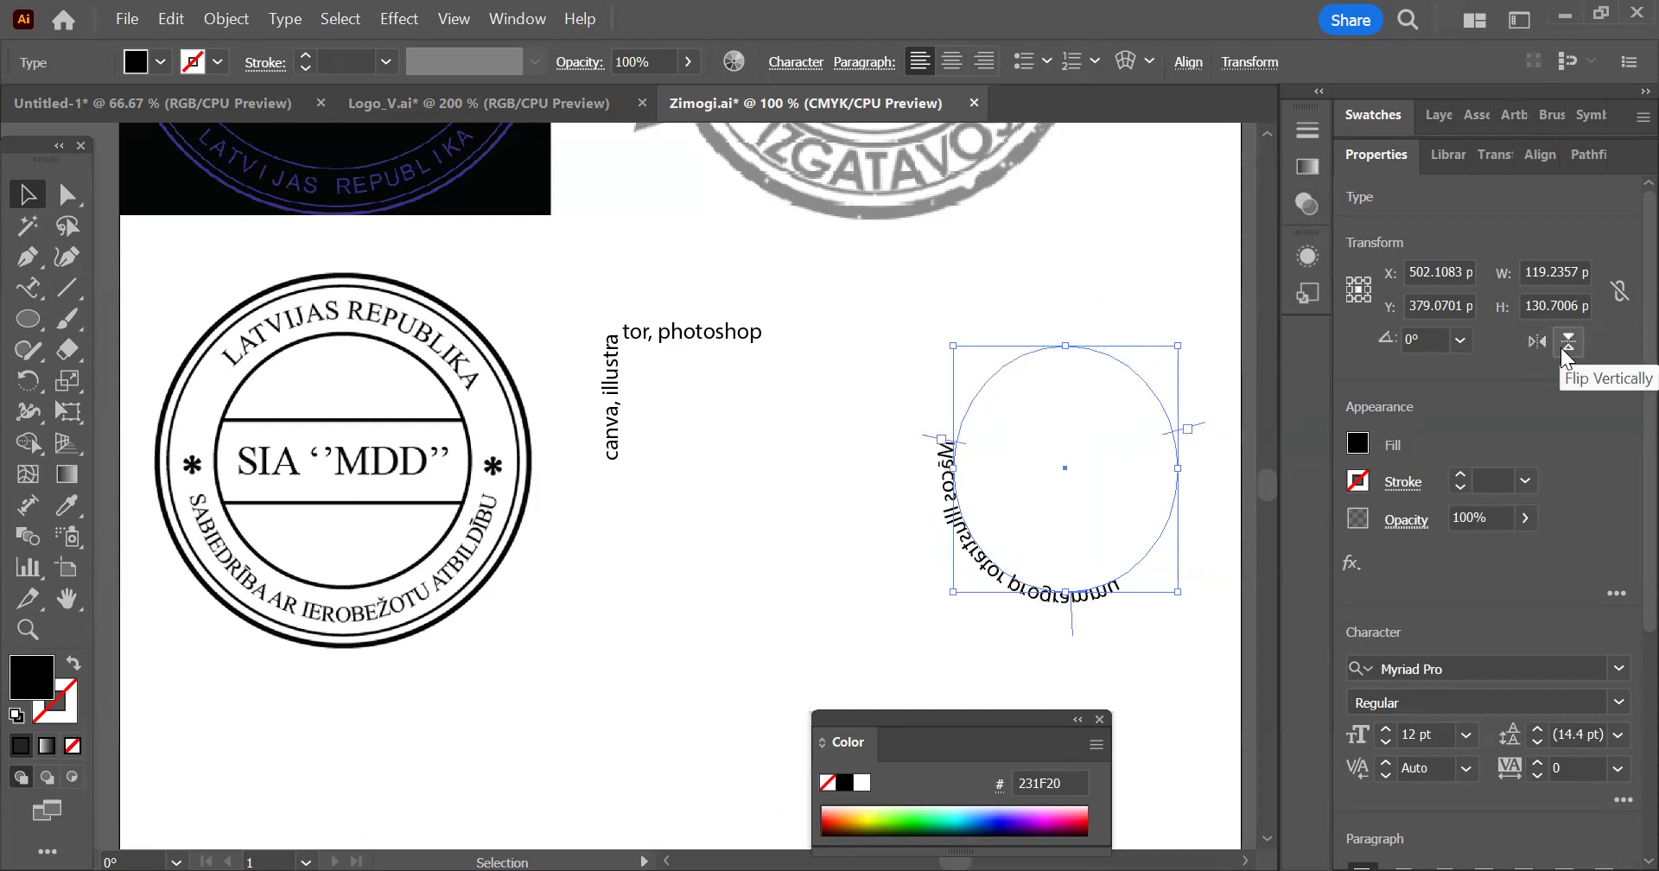
click(1561, 348)
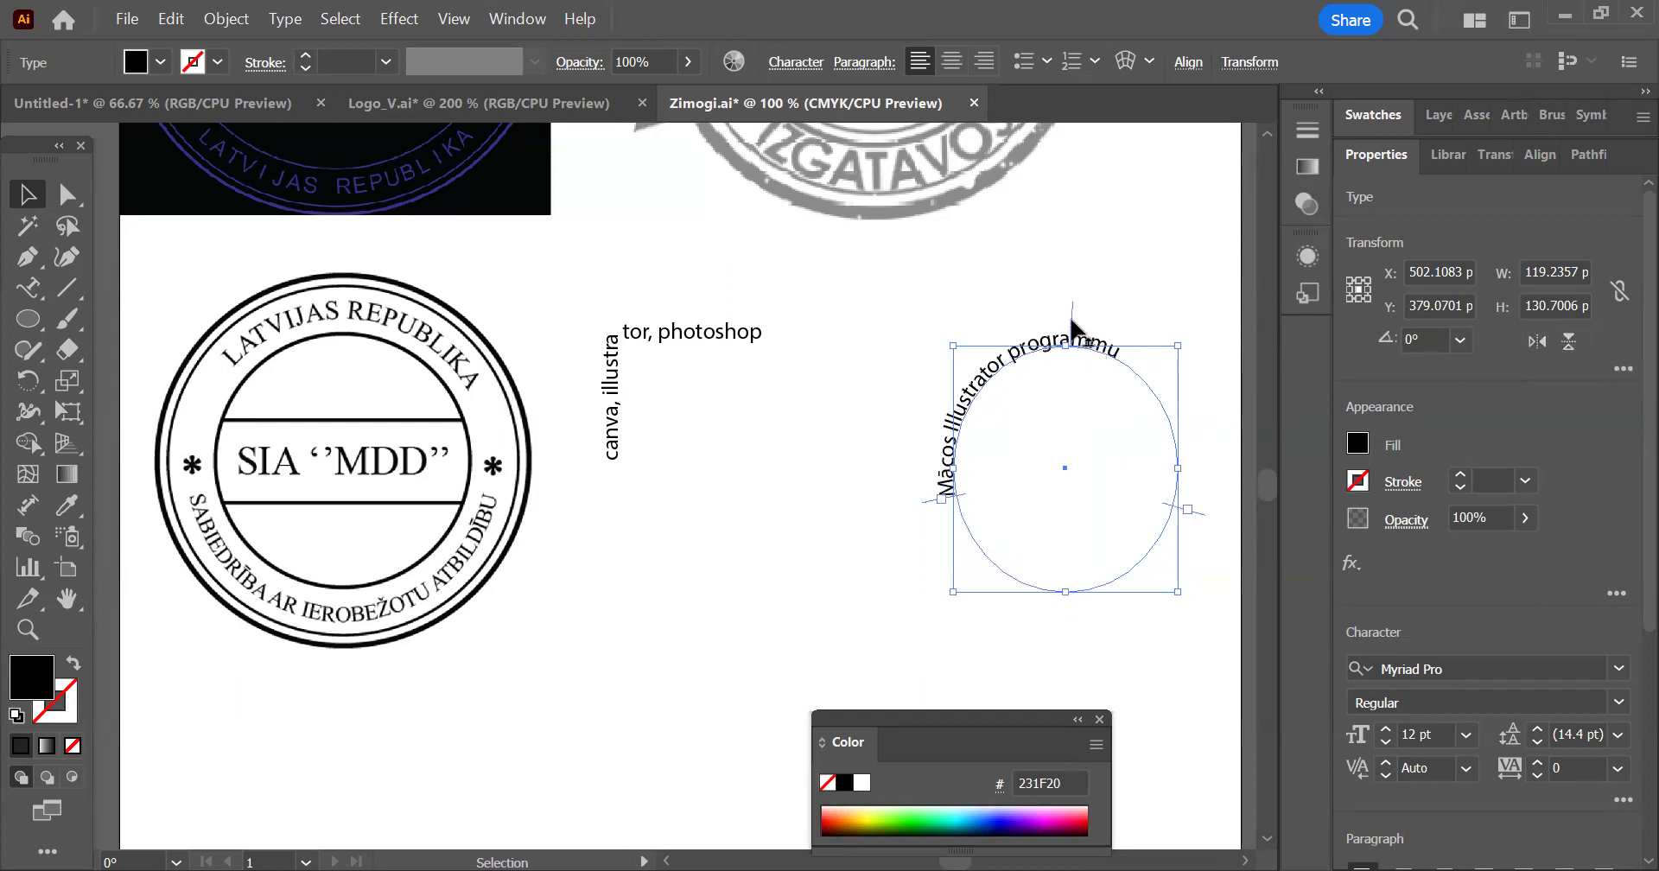
Move the ellipse text to the inside of its path and place its centre bracket at the ellipse's bottom middle
drag(1073, 320, 1078, 507)
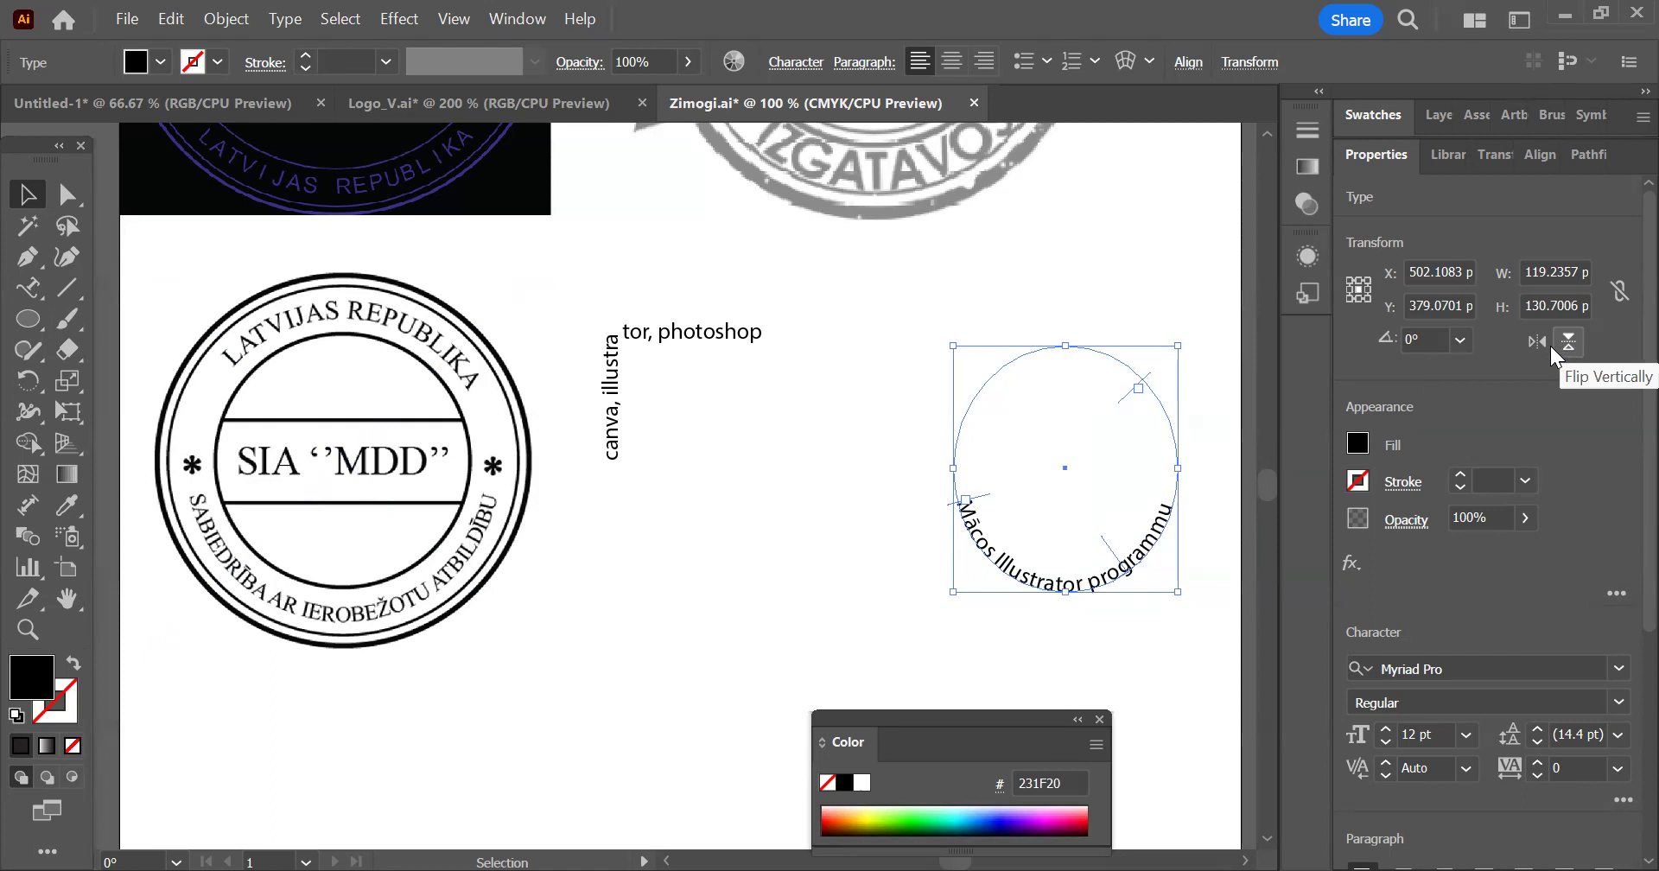
drag(1110, 567, 1063, 542)
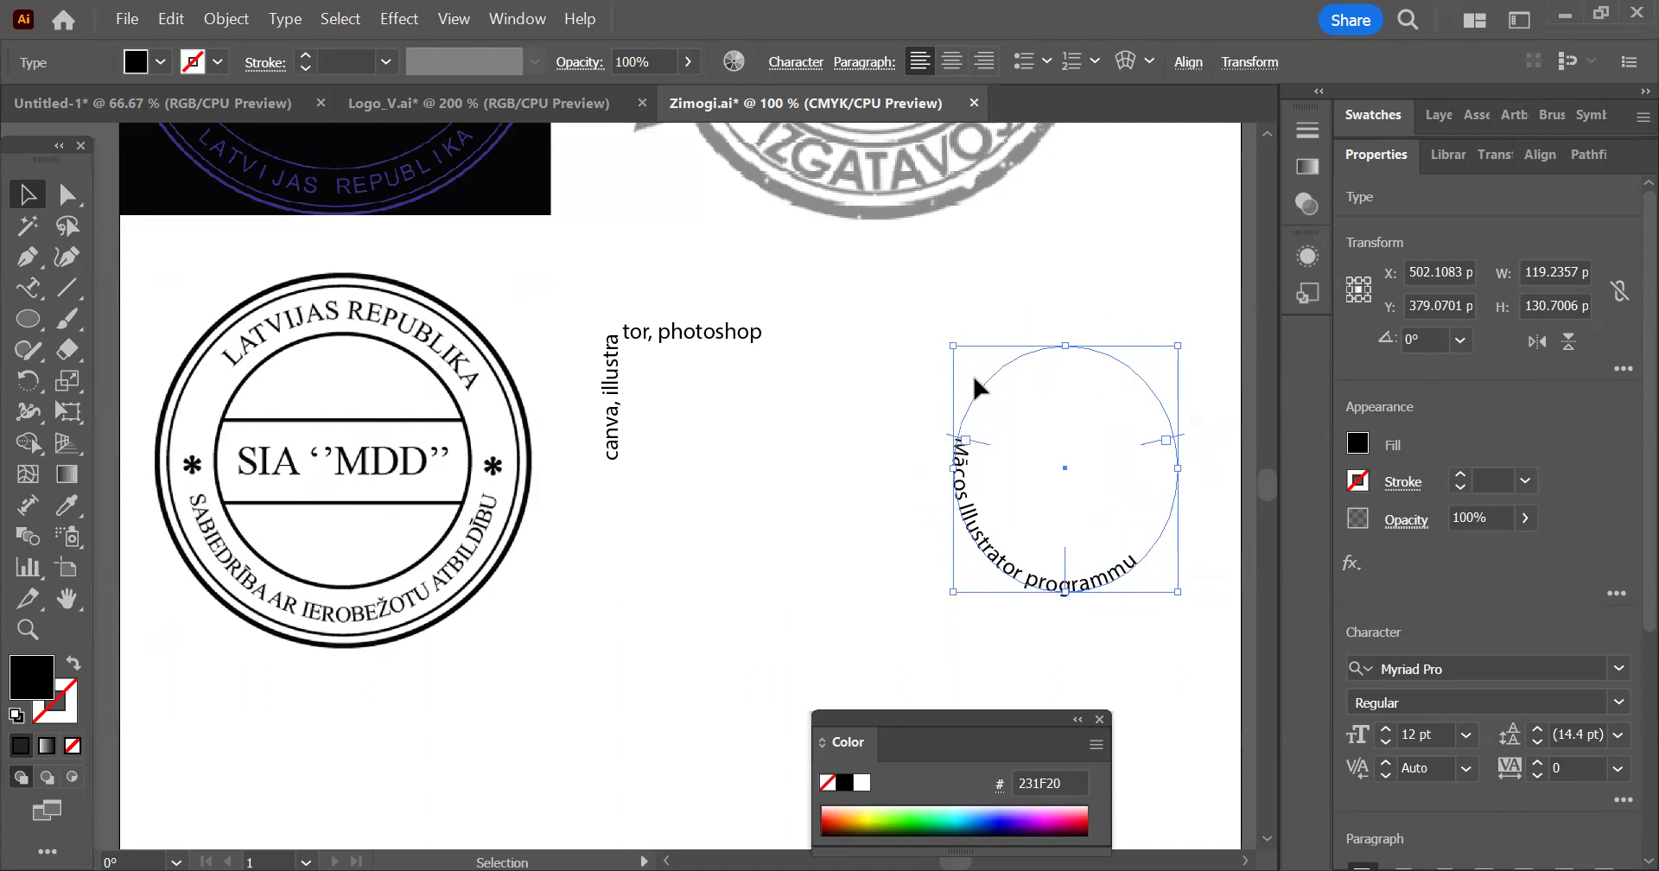
Open the ellipse text's Type on a Path options, turn on the preview and review the available effects
click(28, 297)
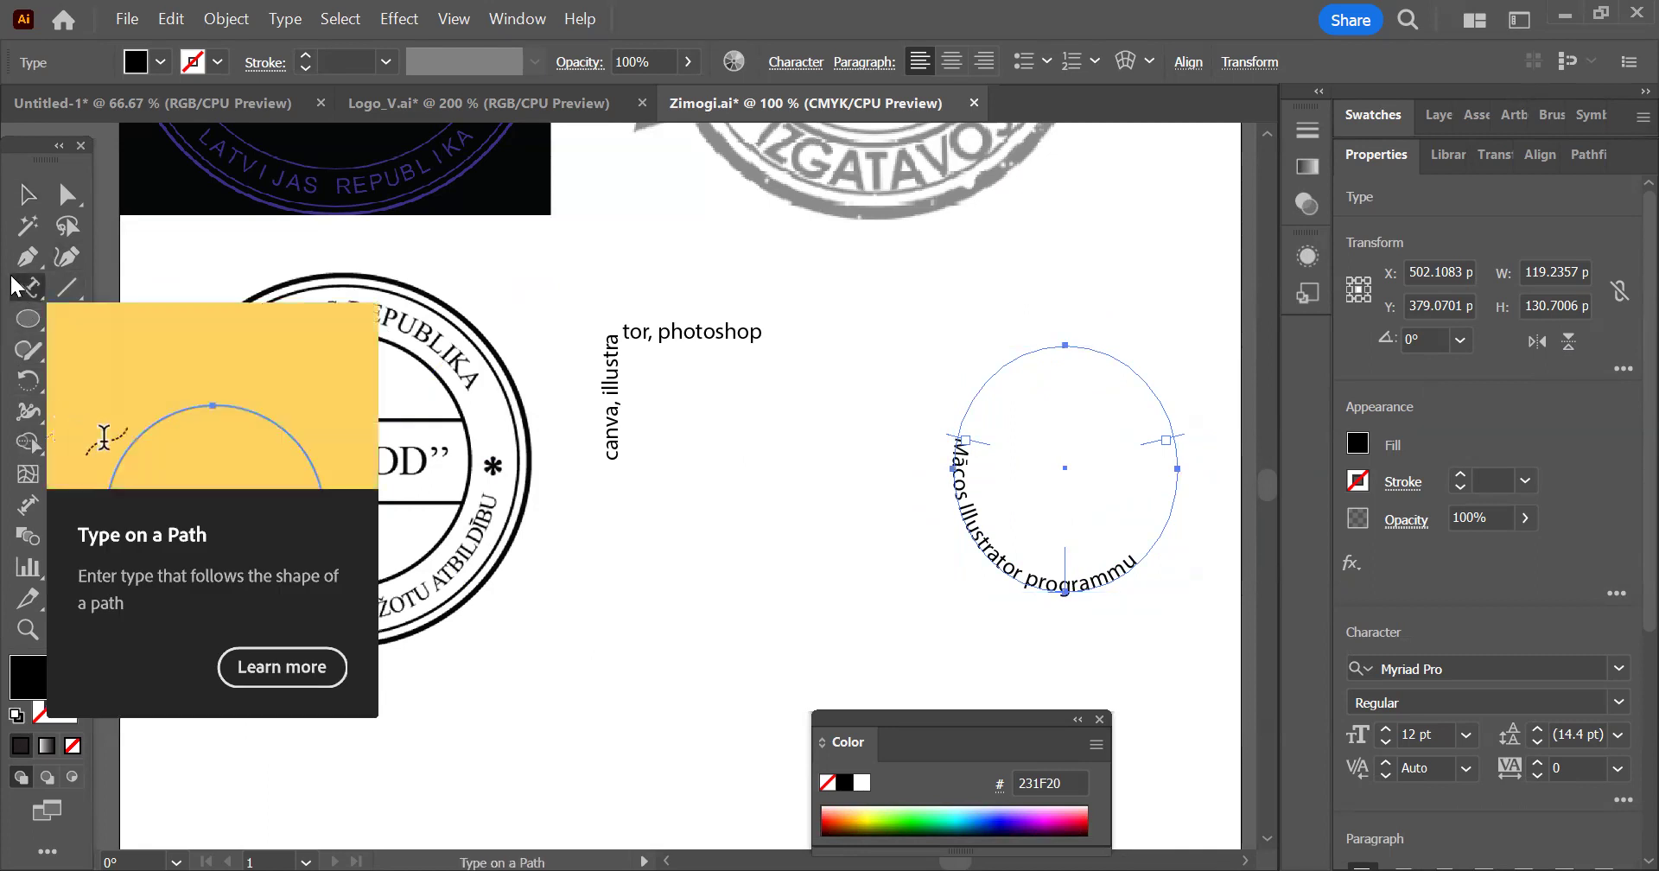
double_click(18, 287)
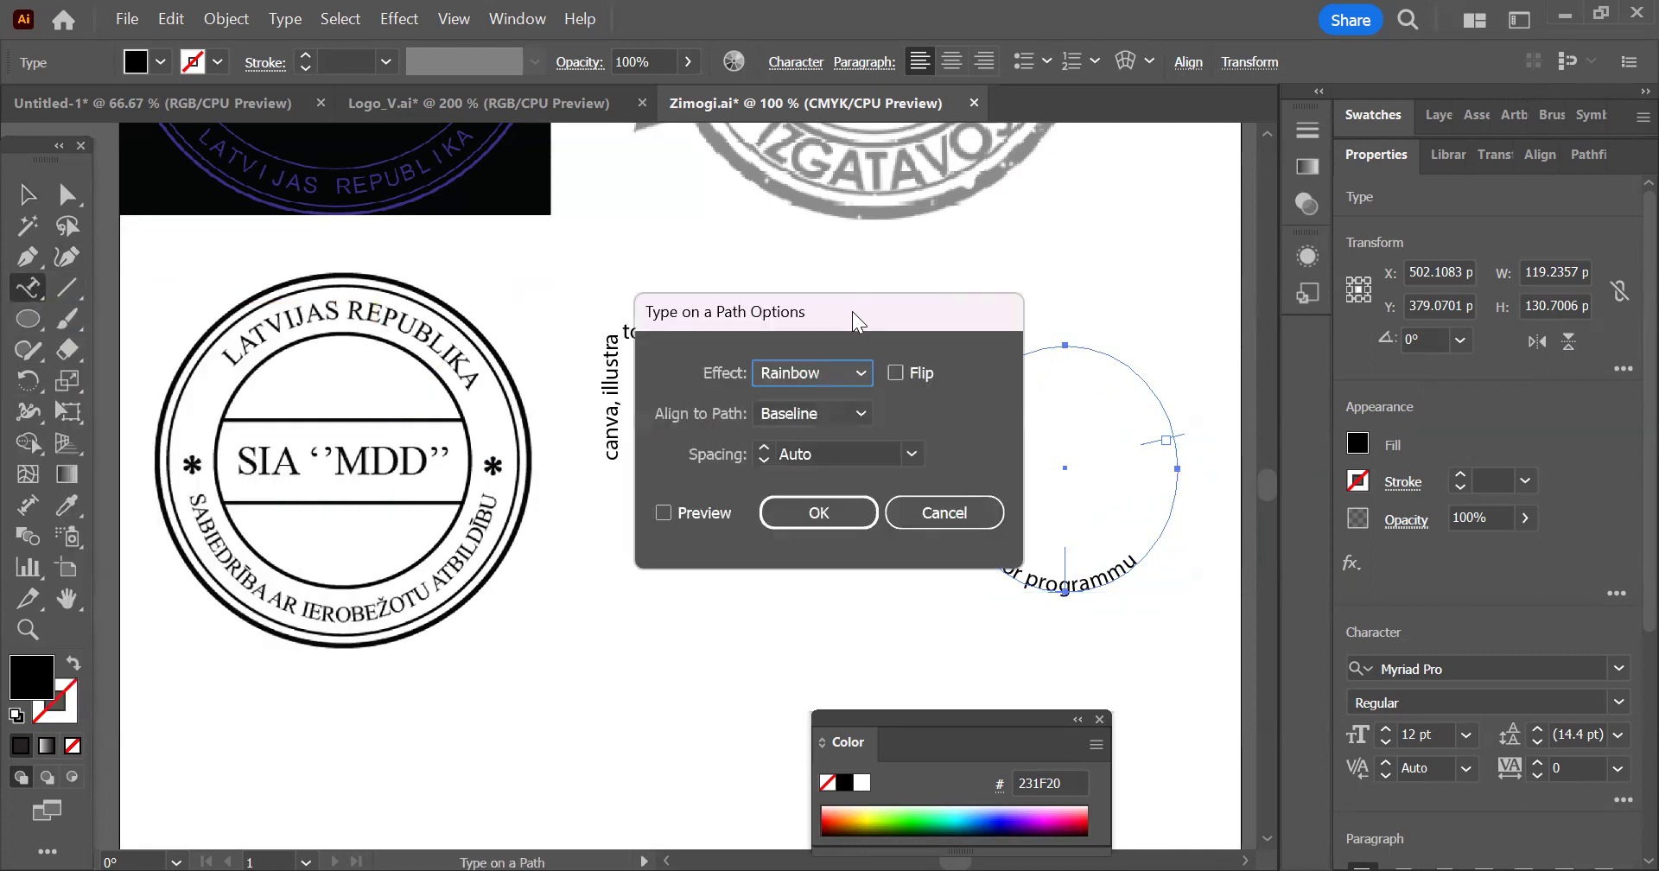
drag(852, 311, 674, 262)
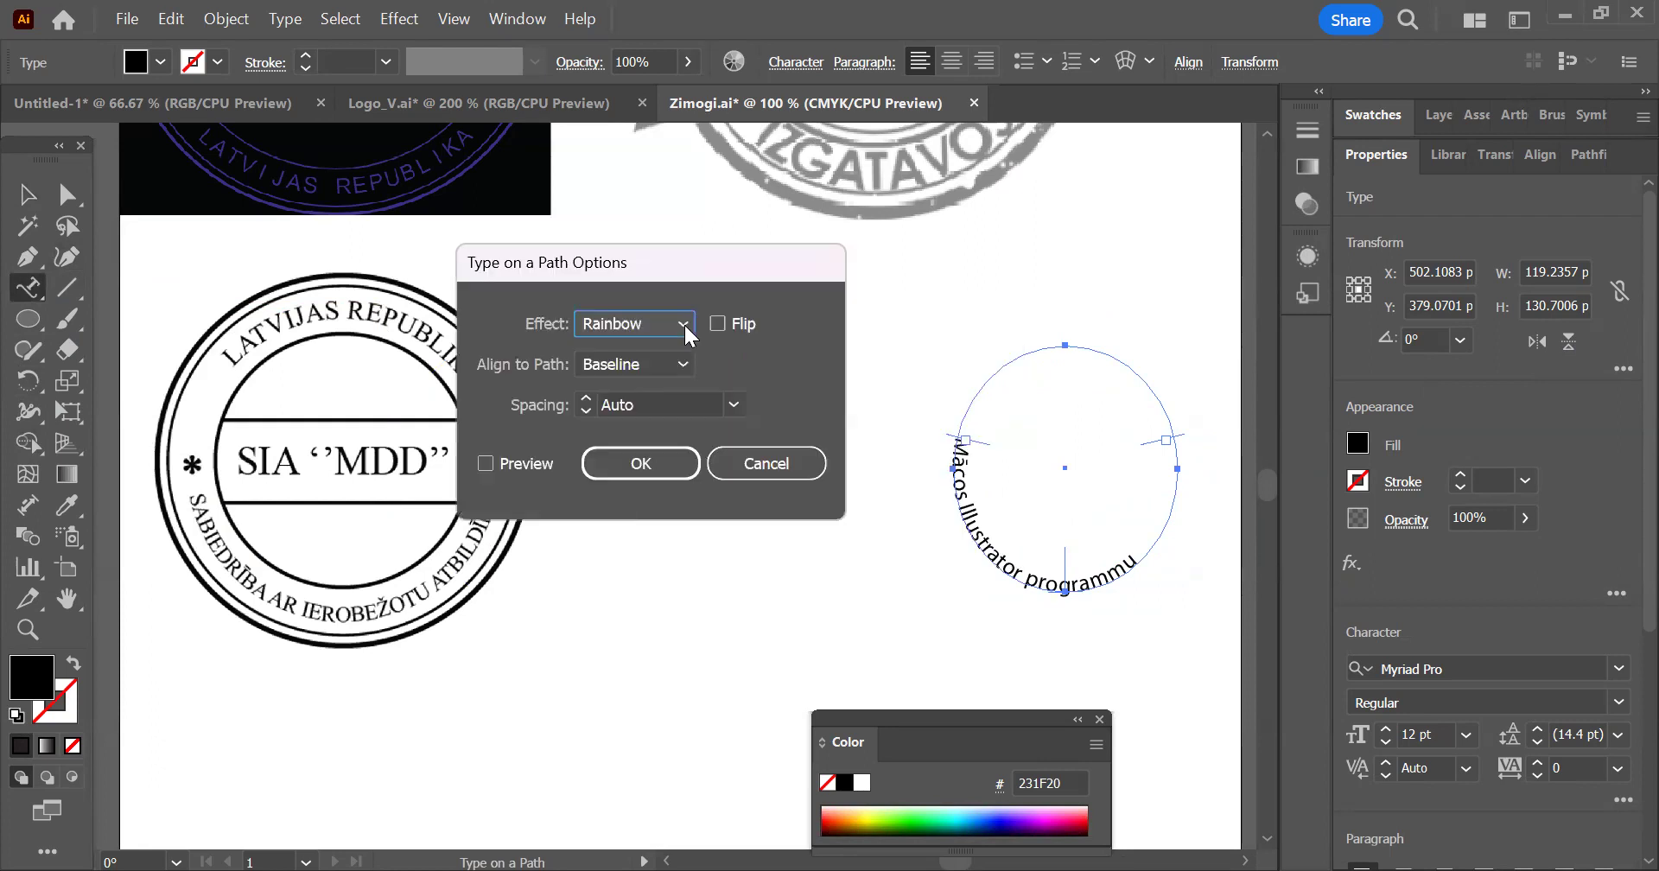
click(683, 324)
click(518, 465)
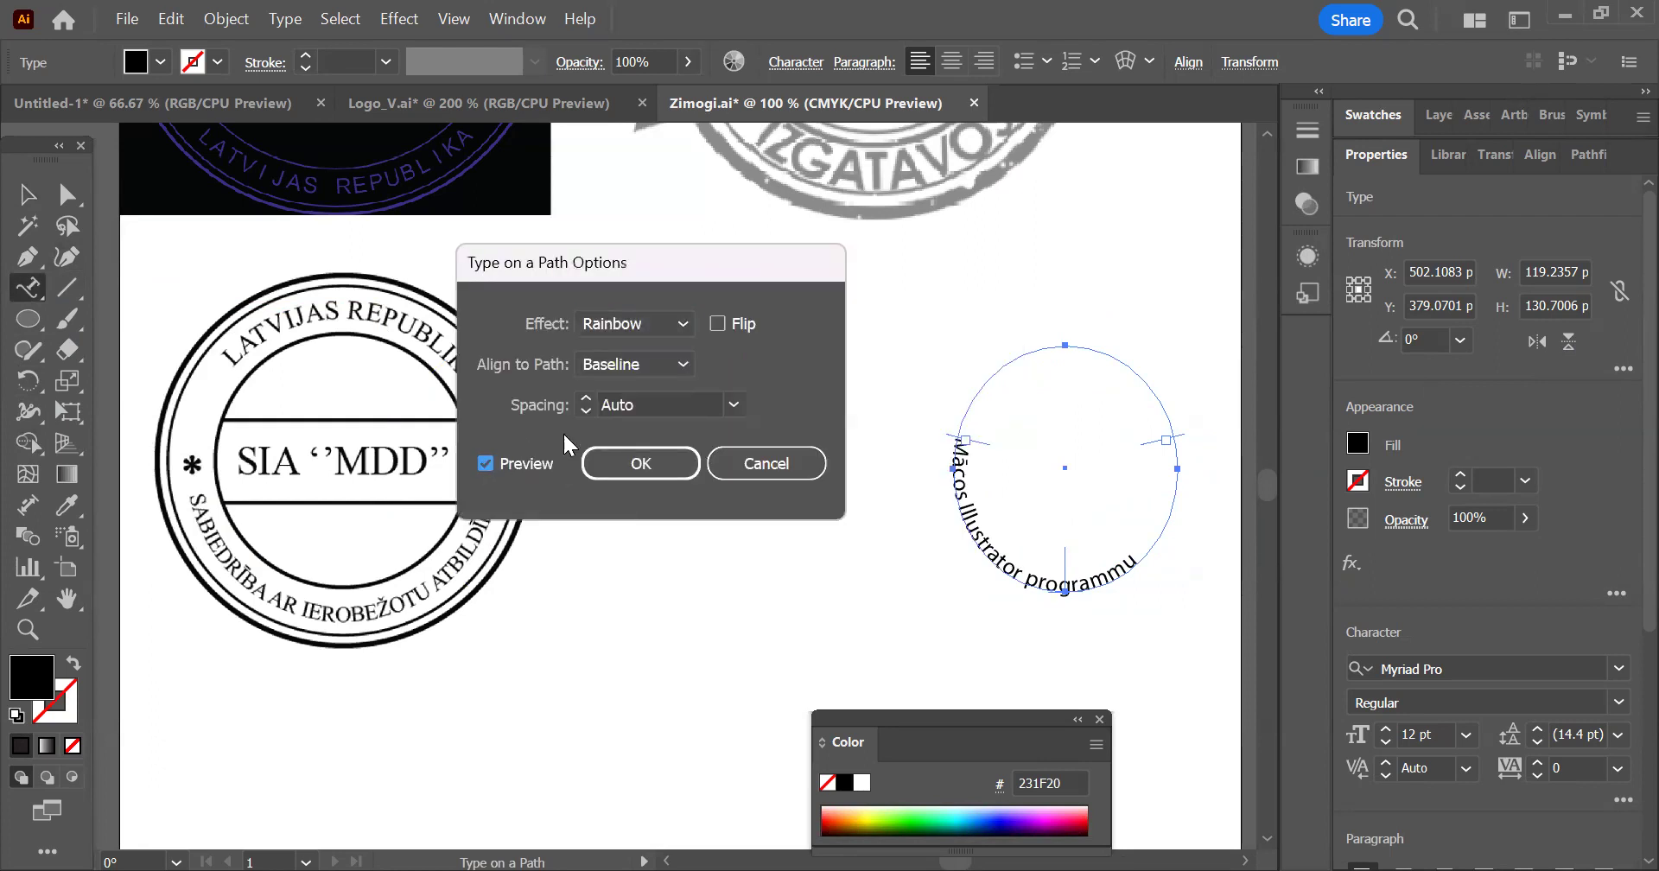
click(688, 324)
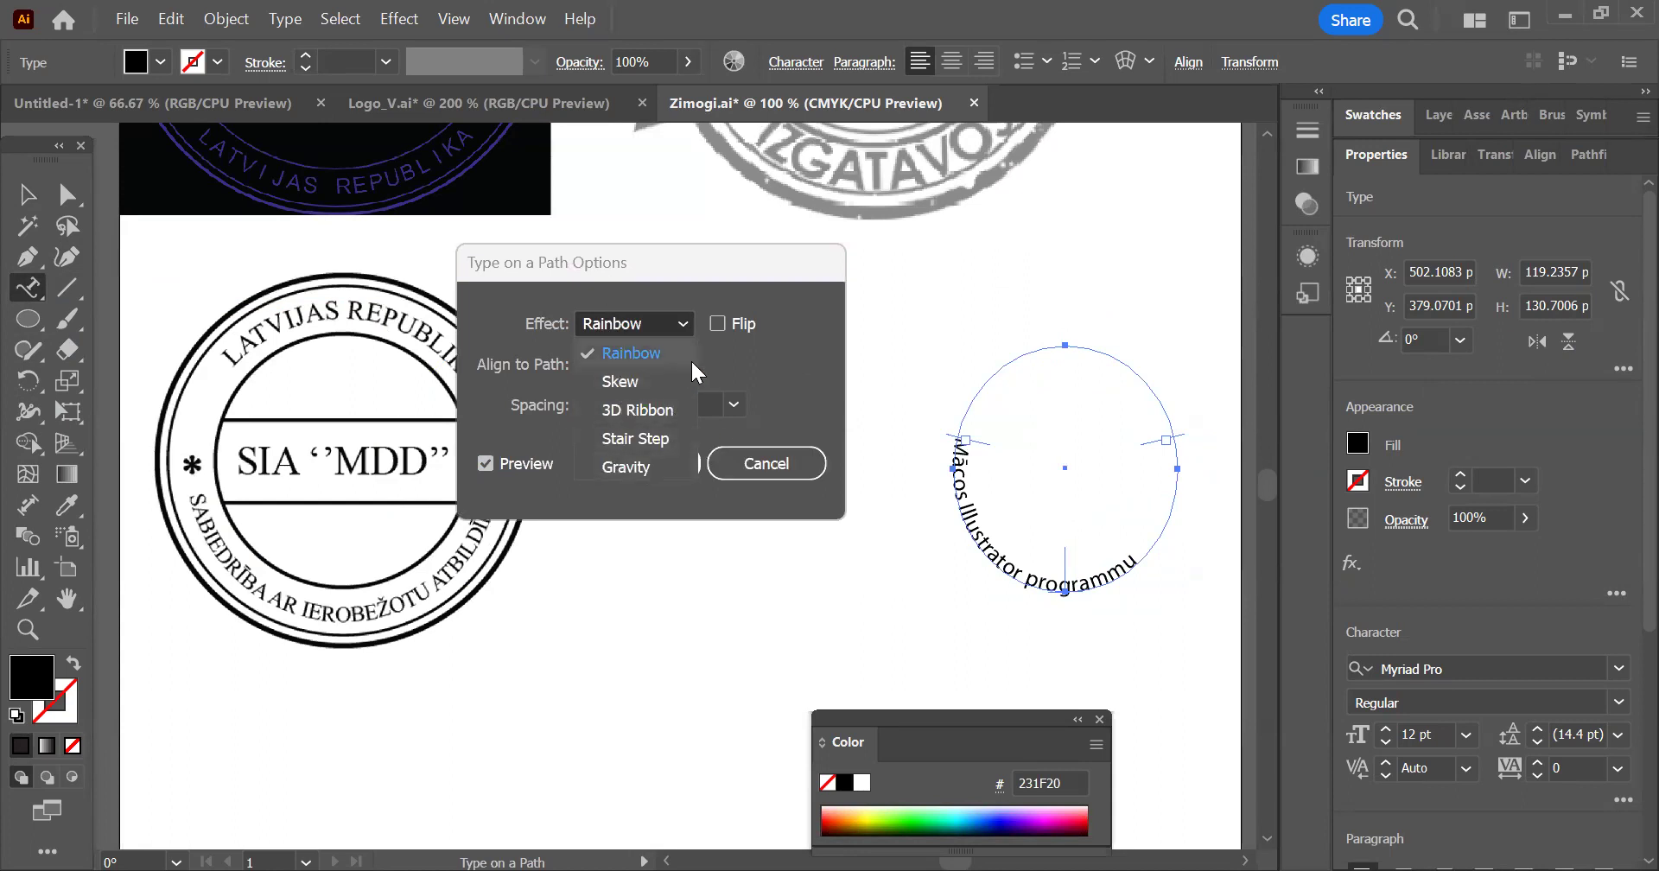
click(788, 465)
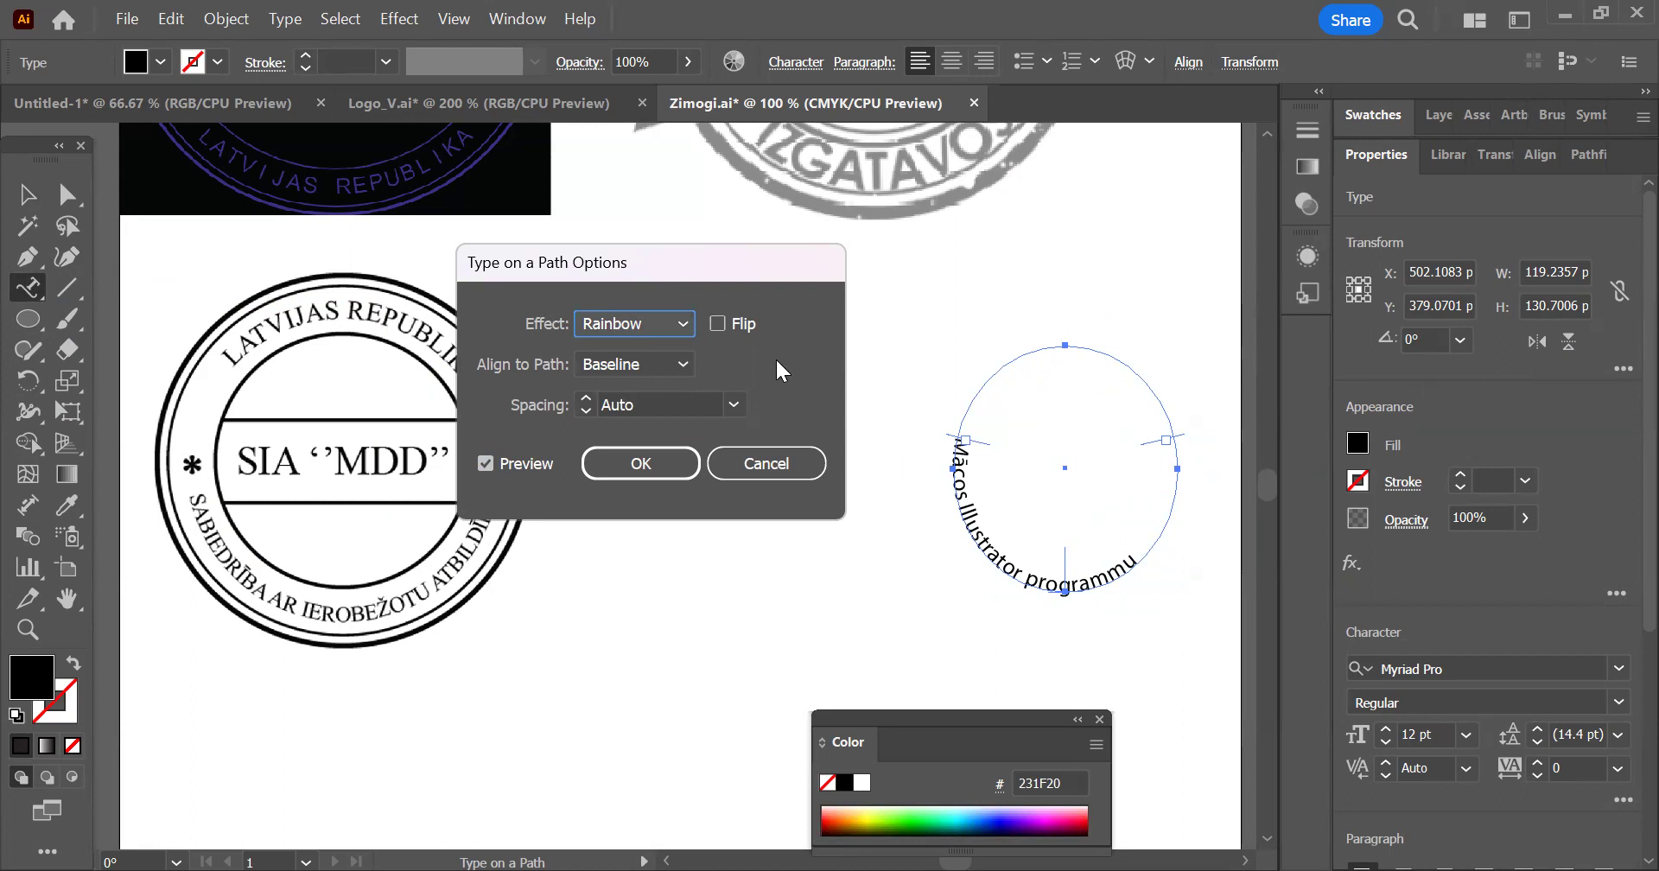
Try the Ascender, Descender and Center path alignments on the ellipse text, and return it to Baseline
click(633, 368)
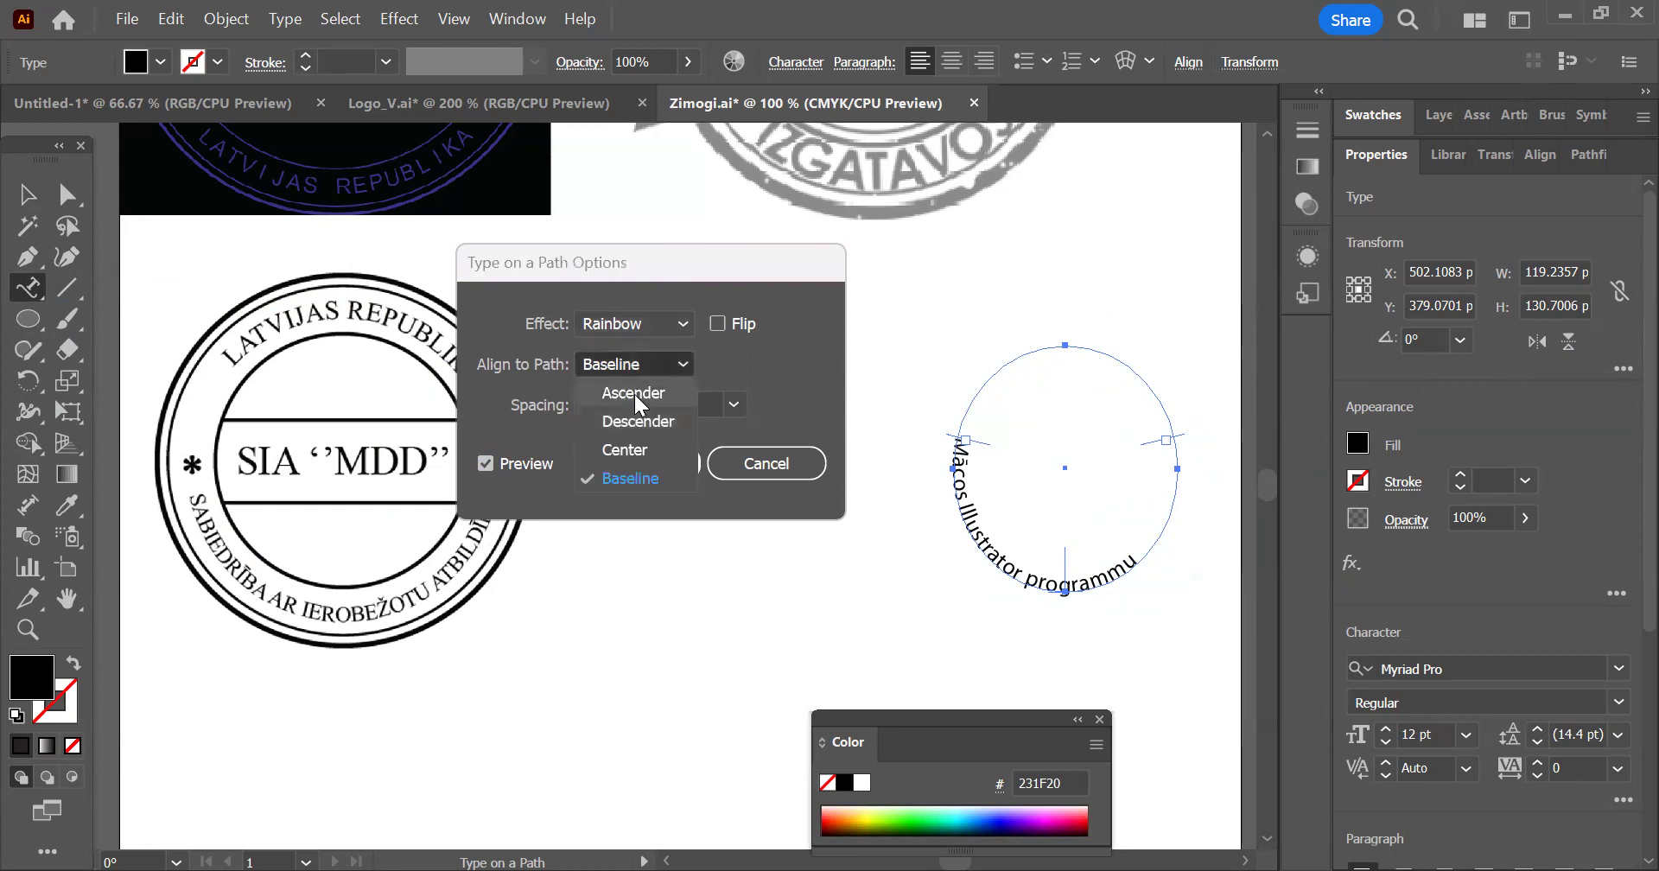
click(635, 394)
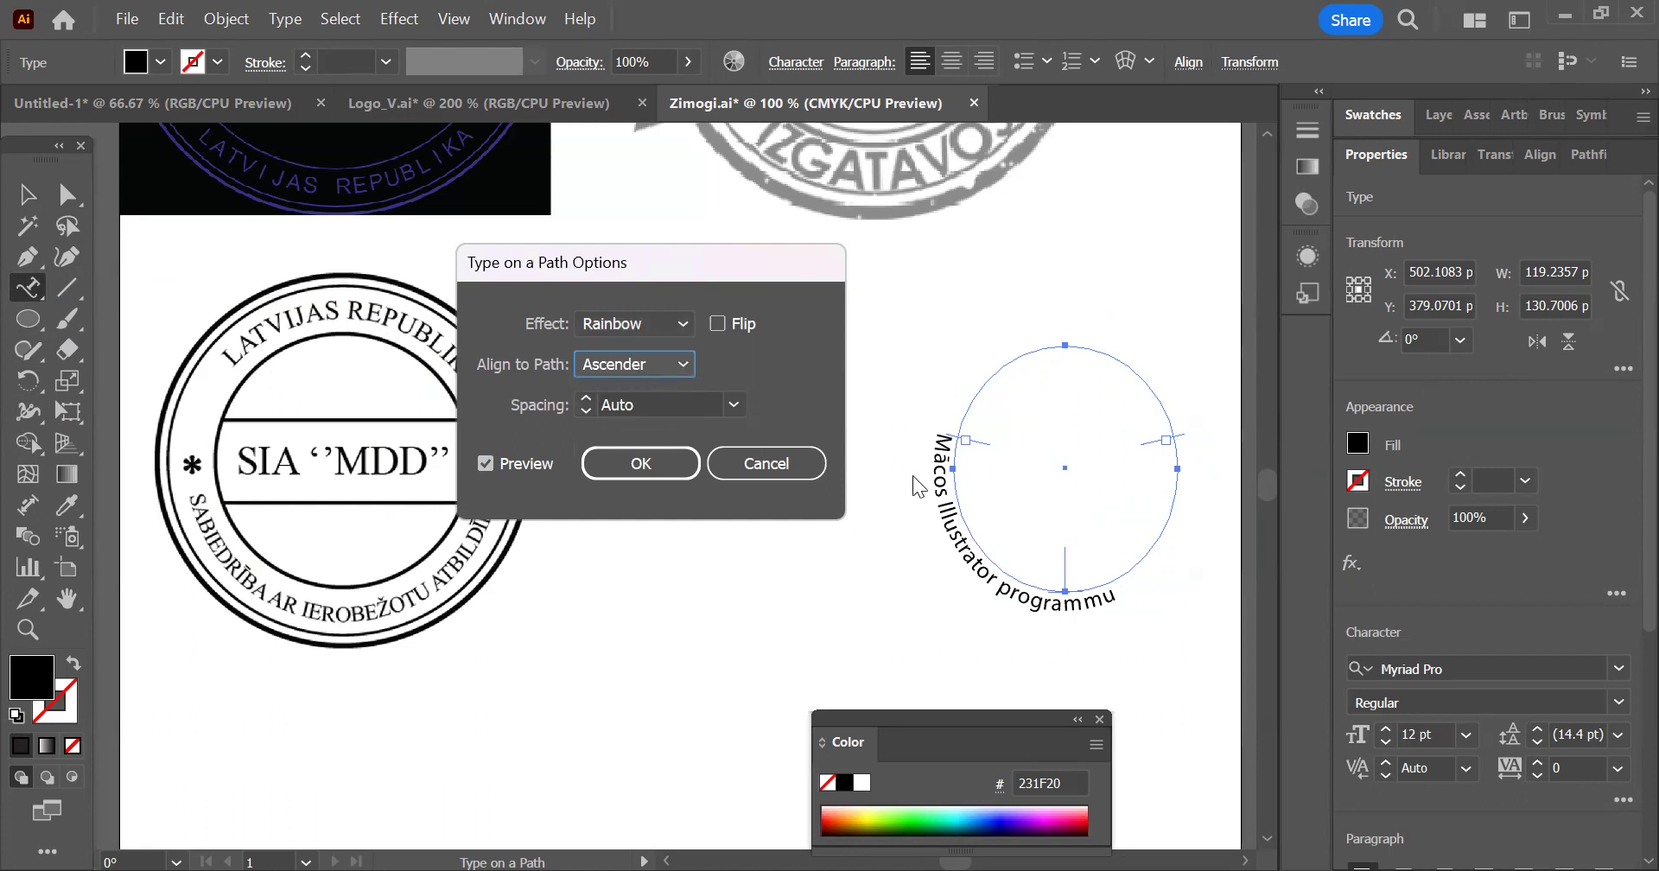
click(634, 364)
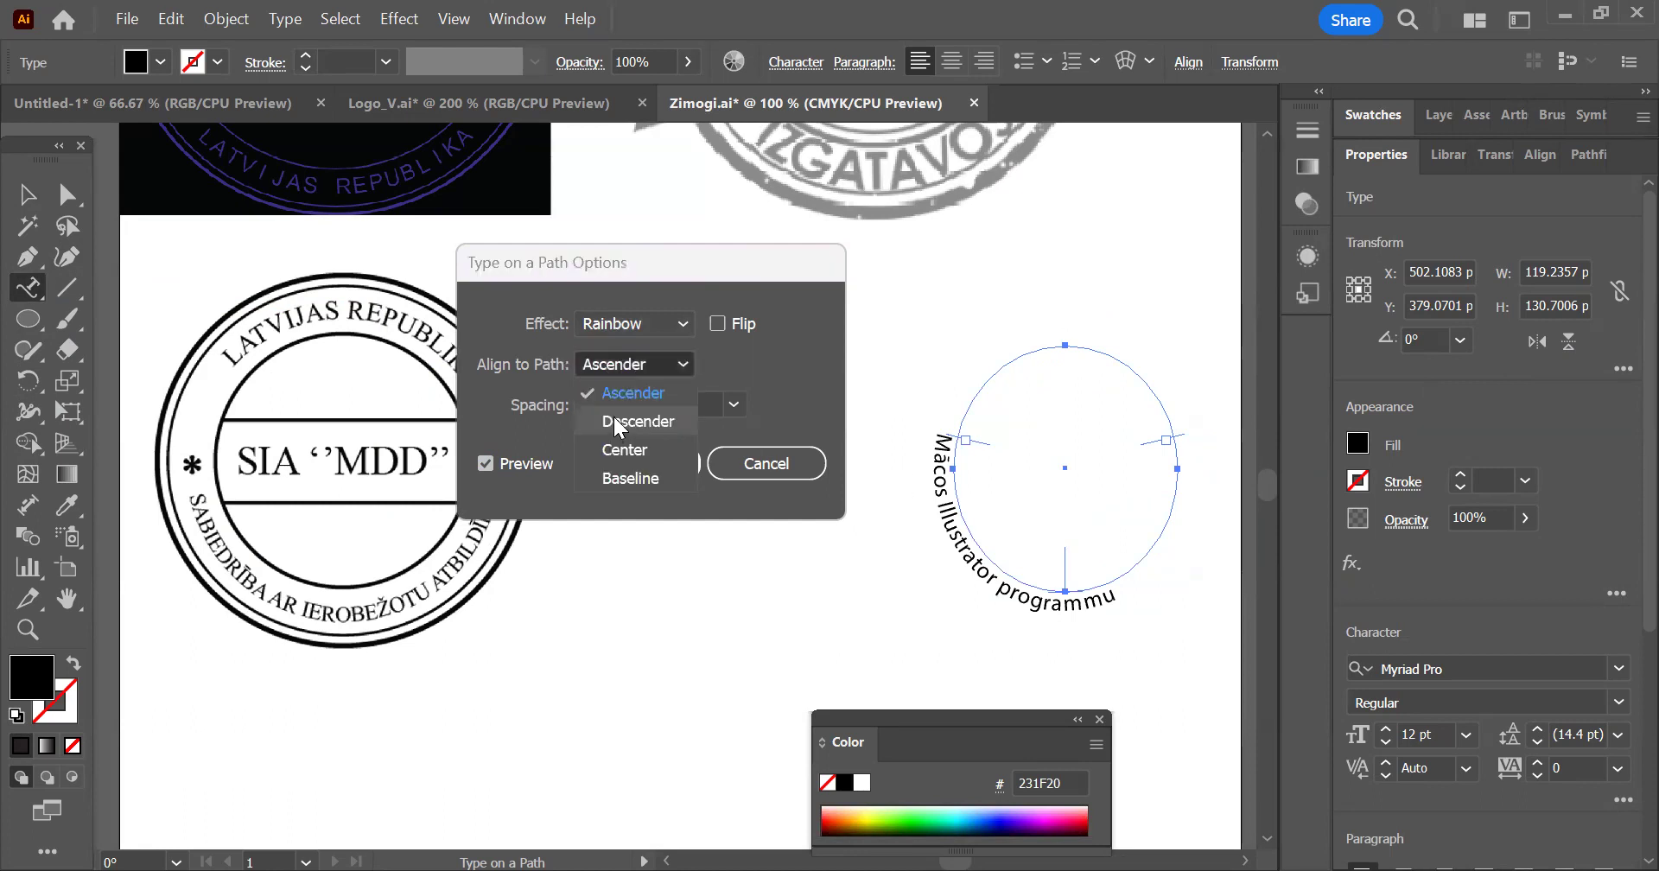
click(631, 423)
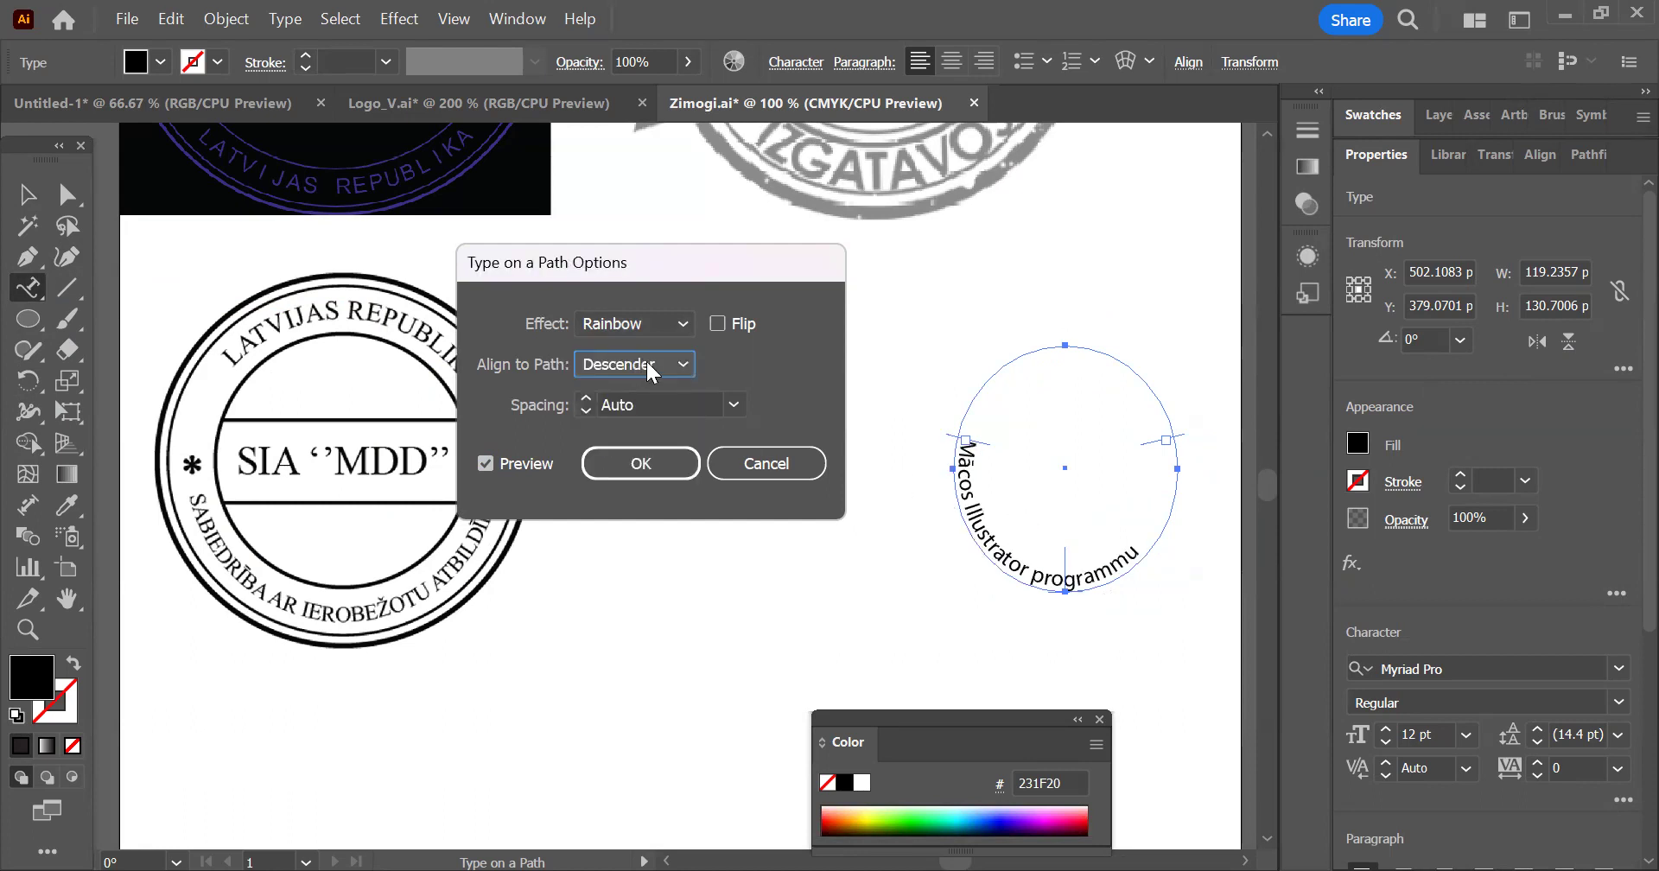
key(Down)
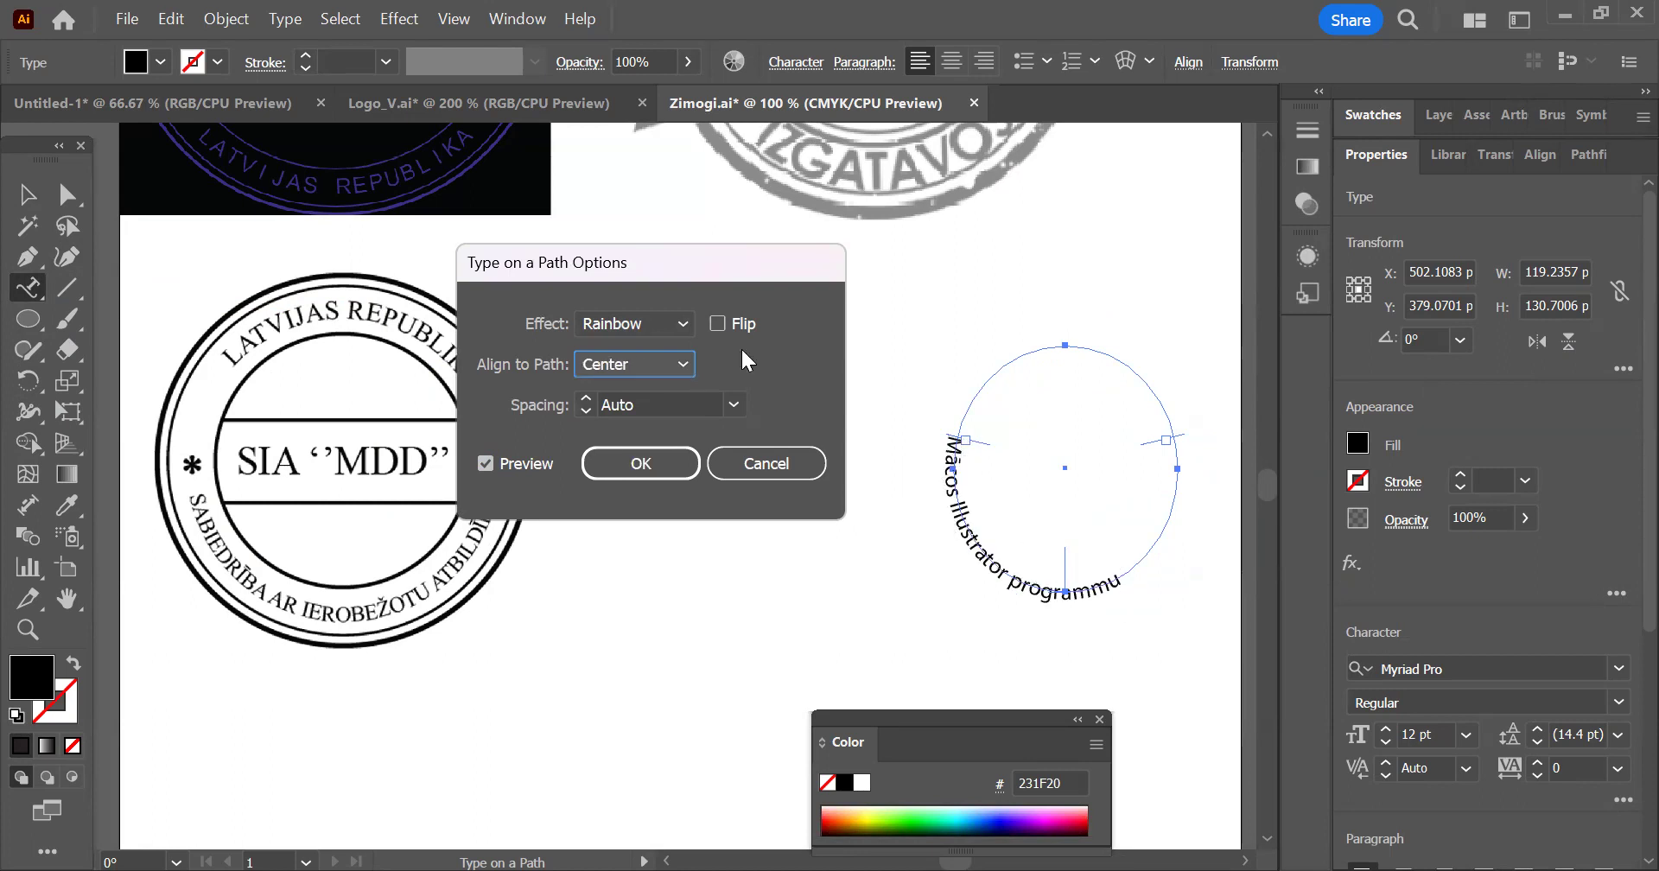
click(682, 364)
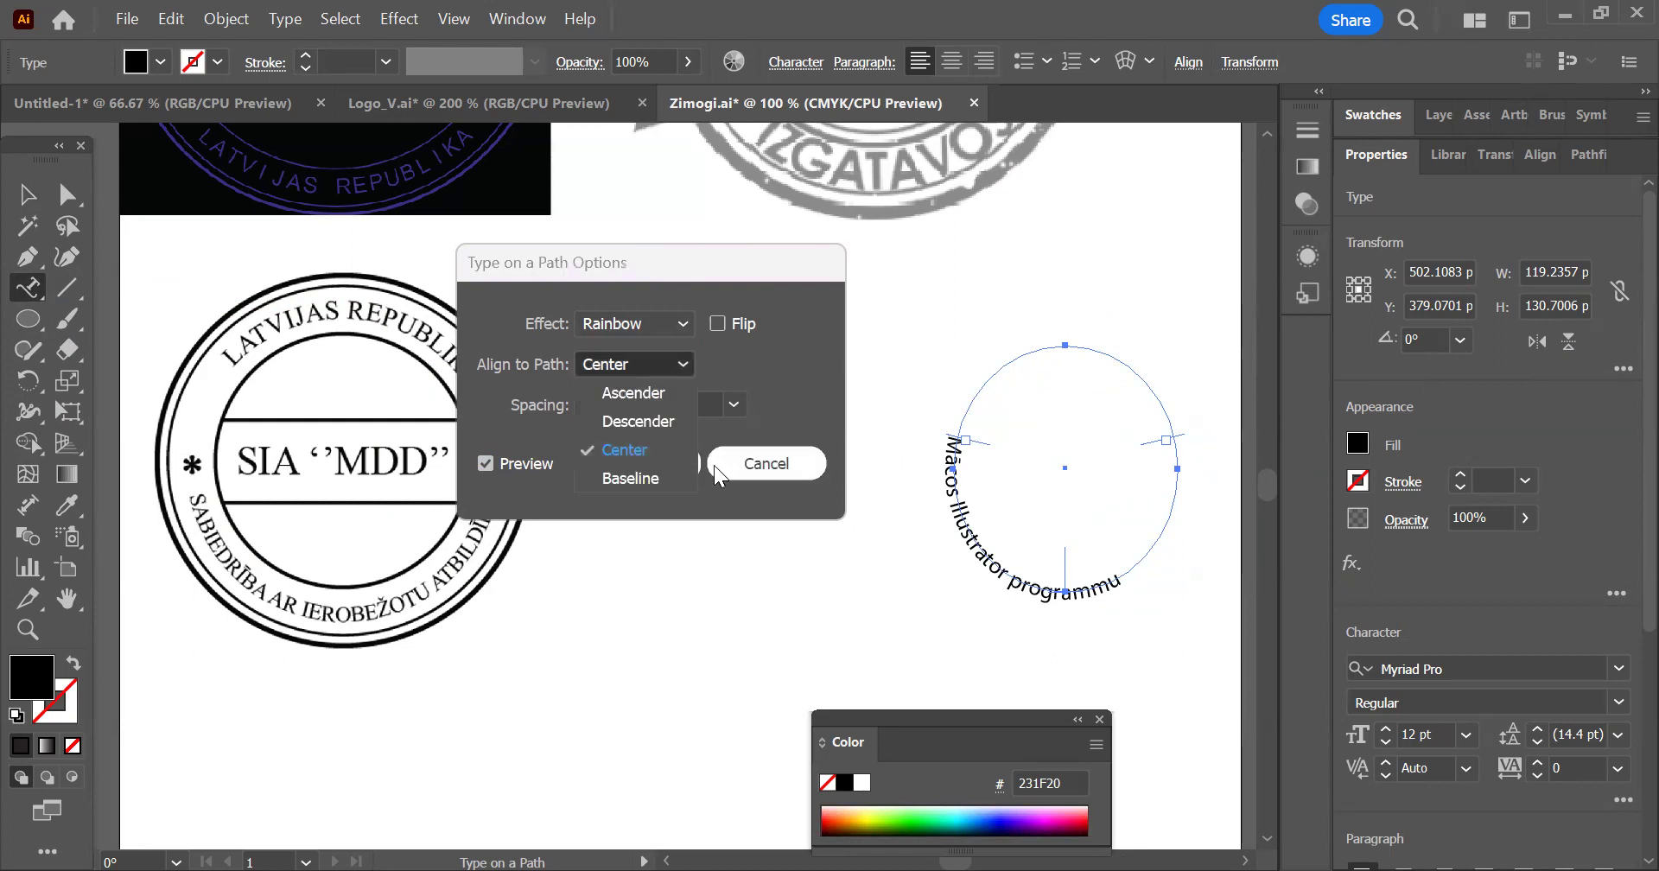
click(641, 475)
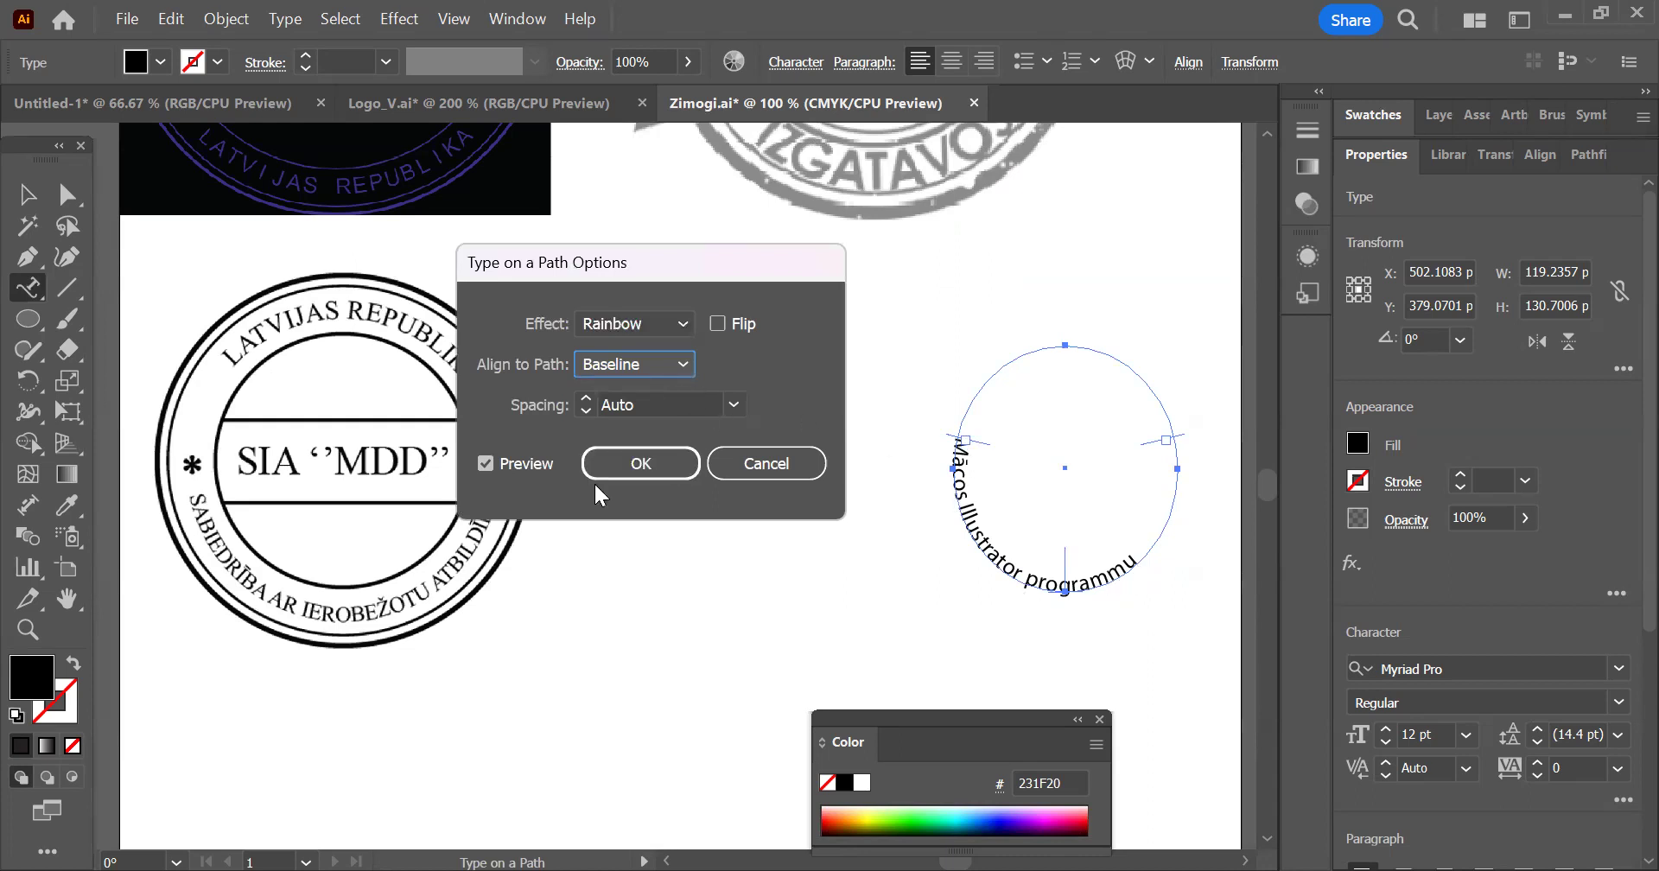
Align the ellipse text to its path by Ascender and apply a wider, positive letter spacing
click(598, 364)
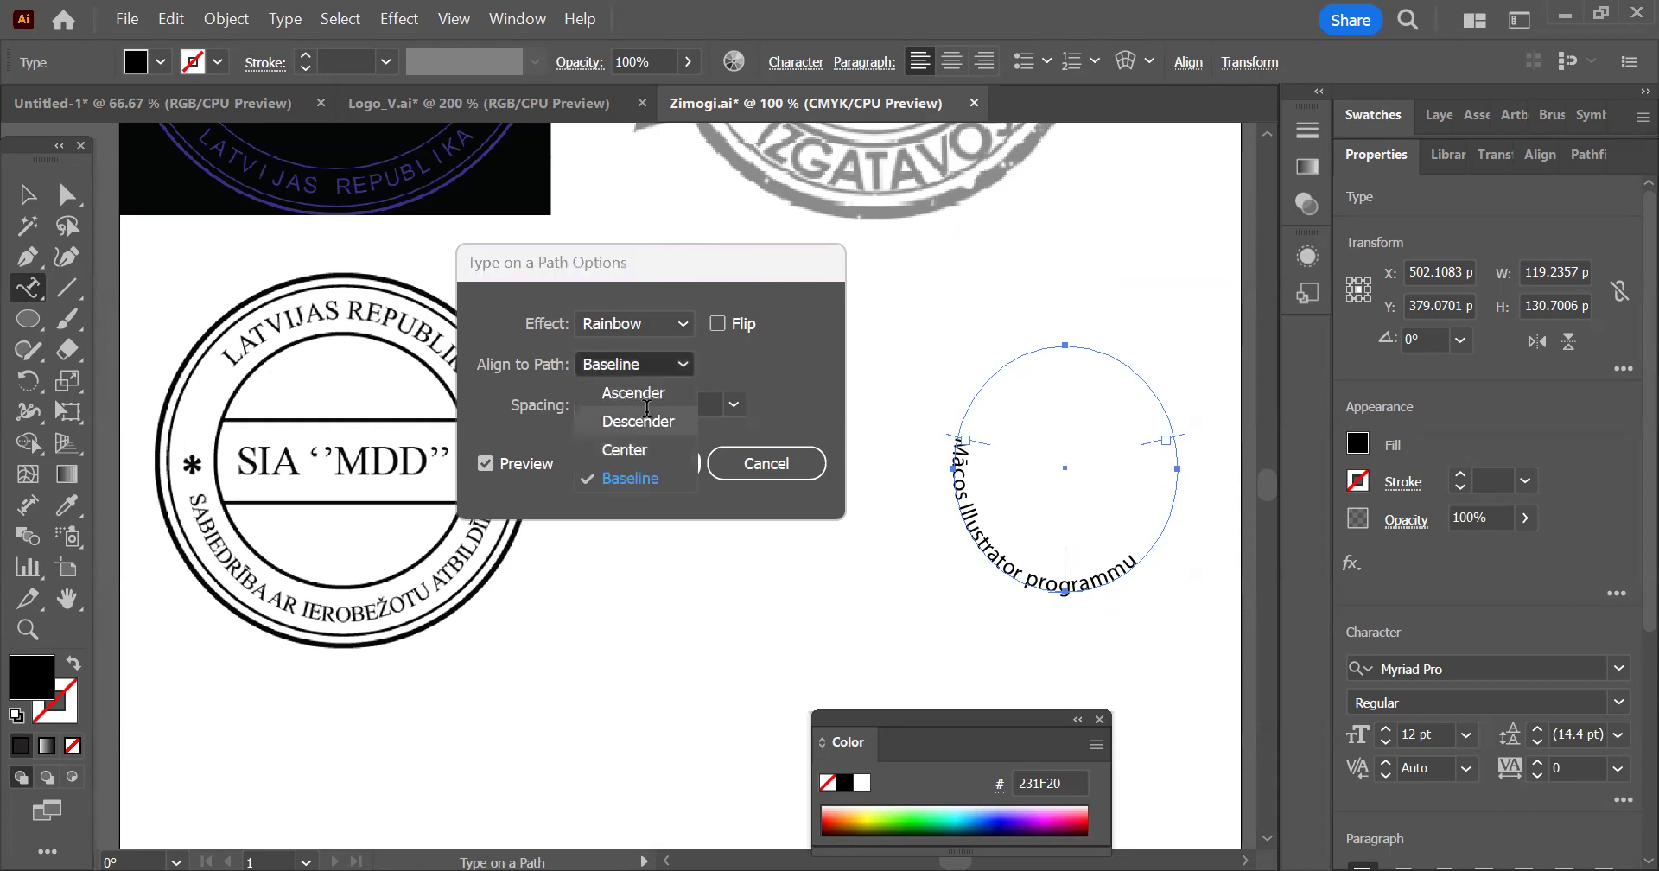
click(597, 398)
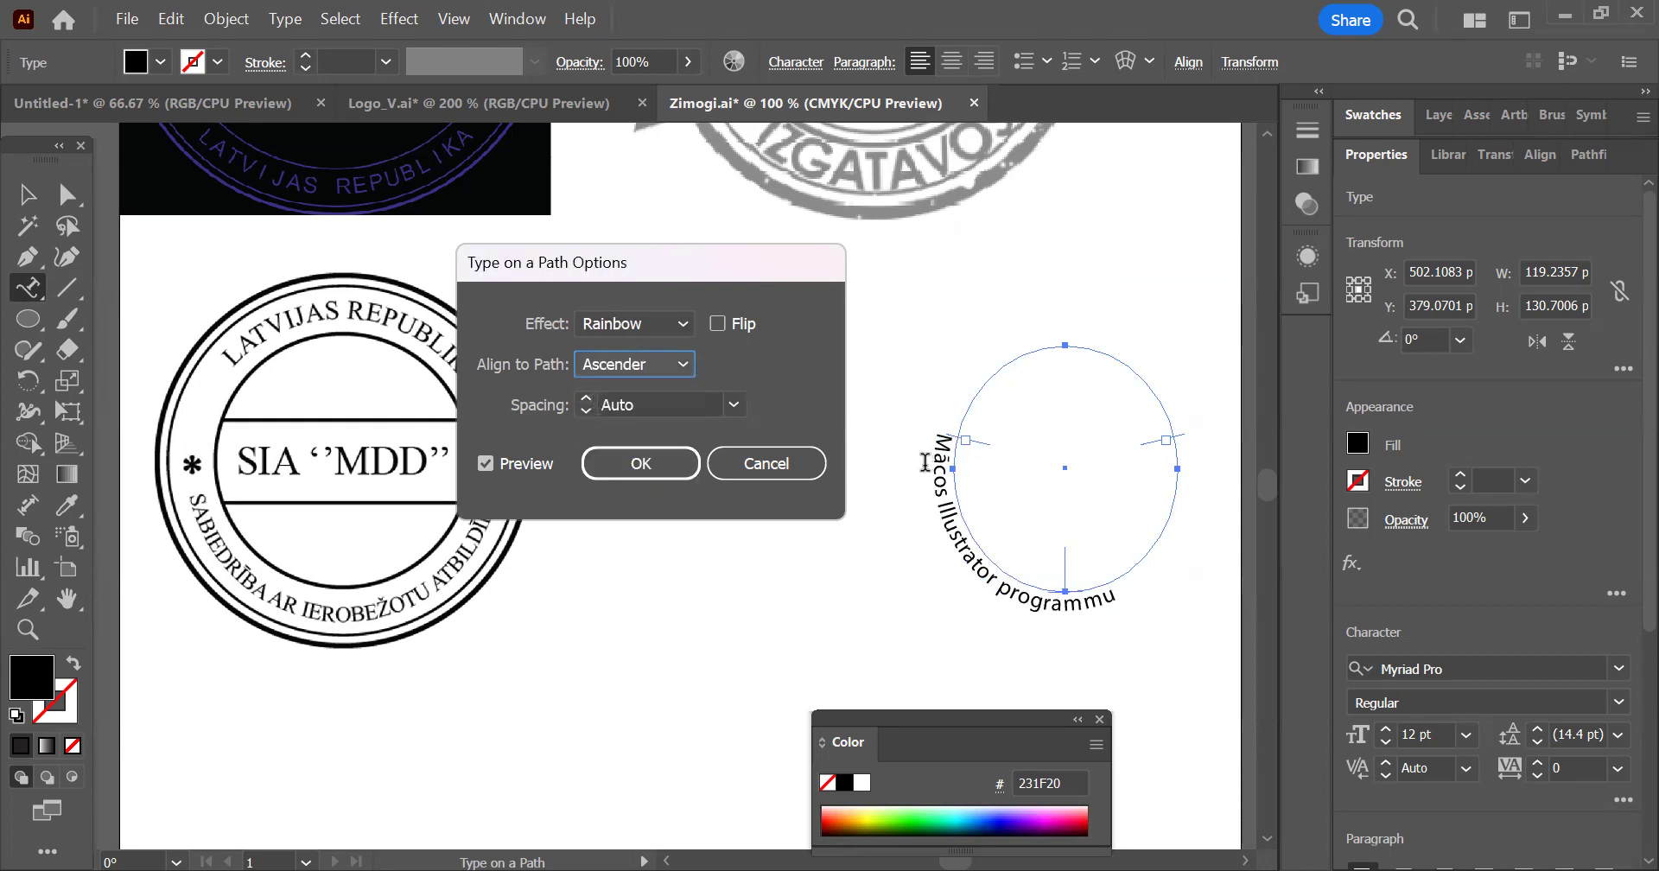
click(586, 400)
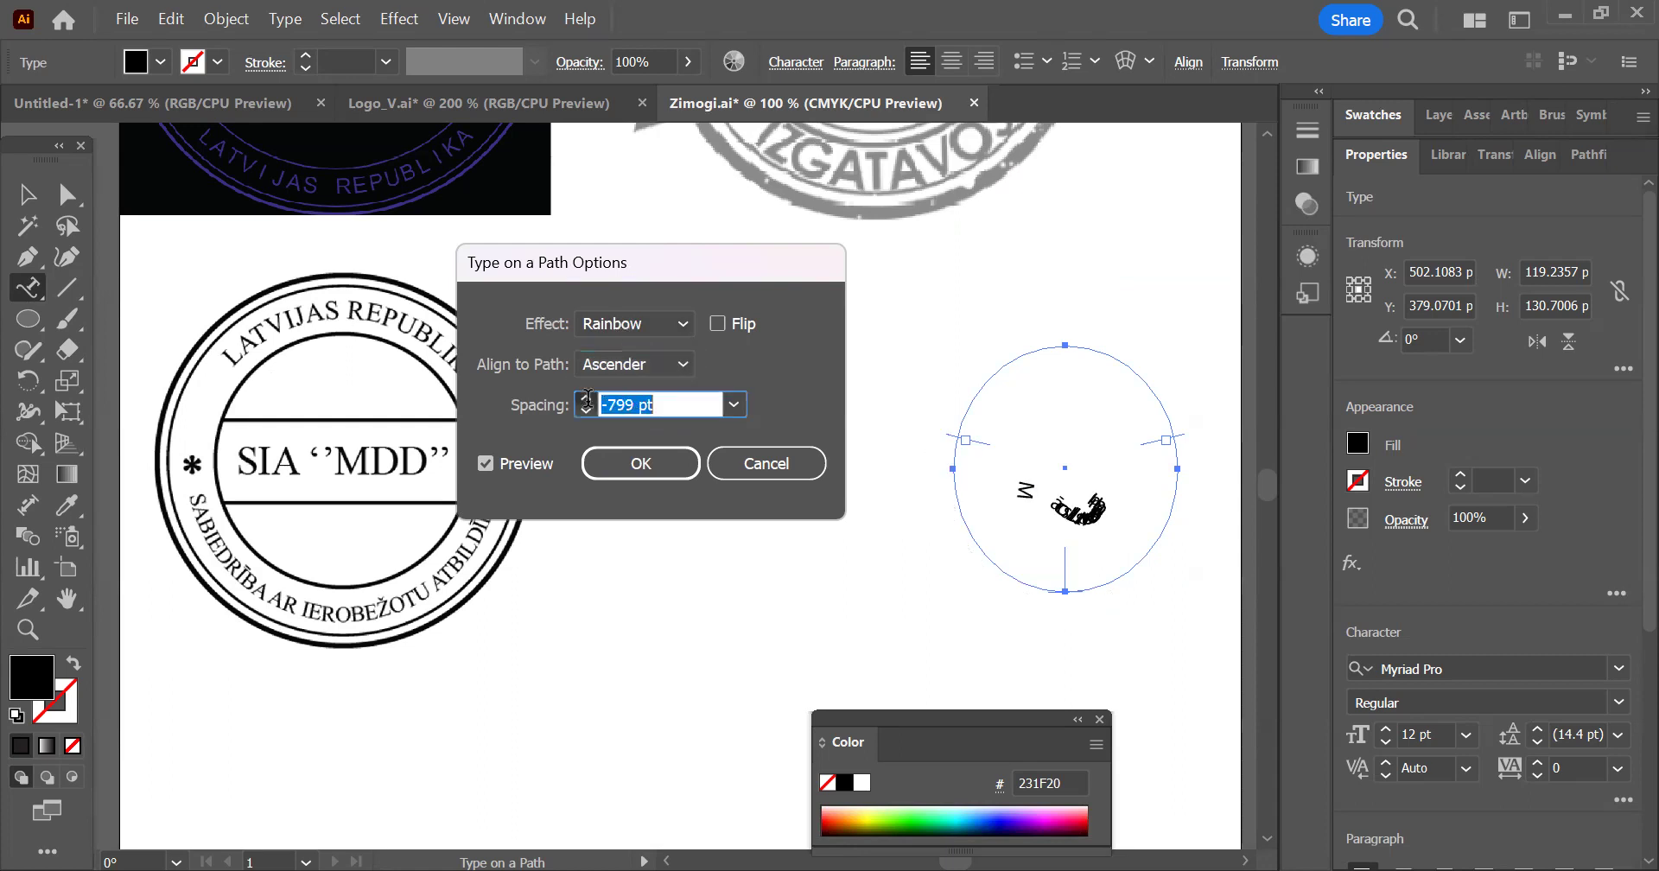
click(588, 409)
text(2)
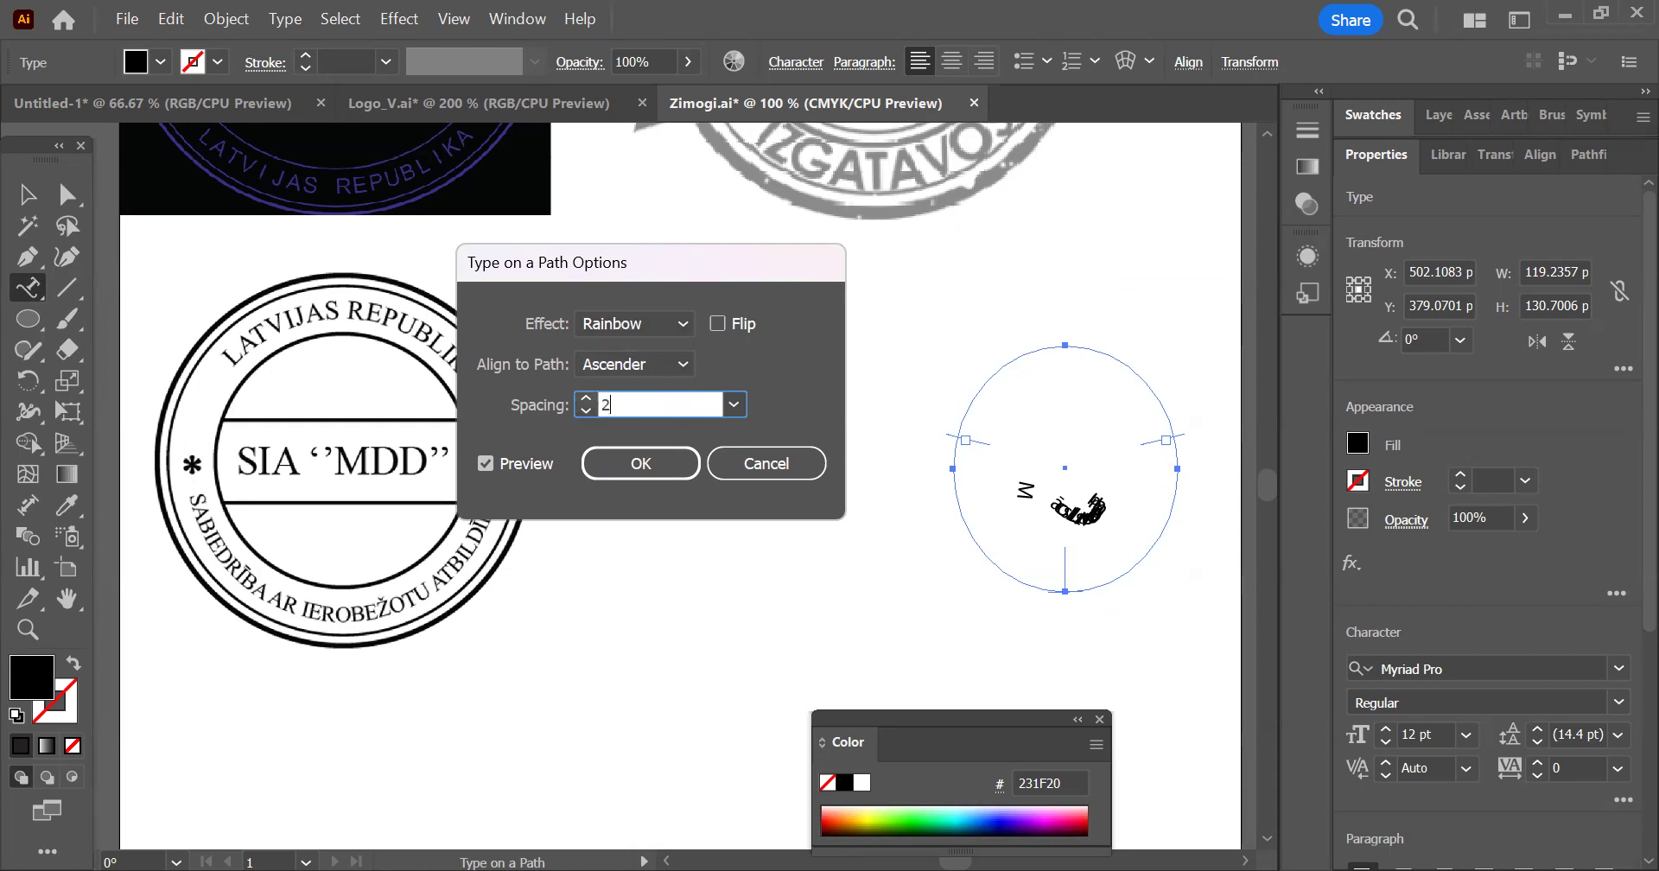
key(Return)
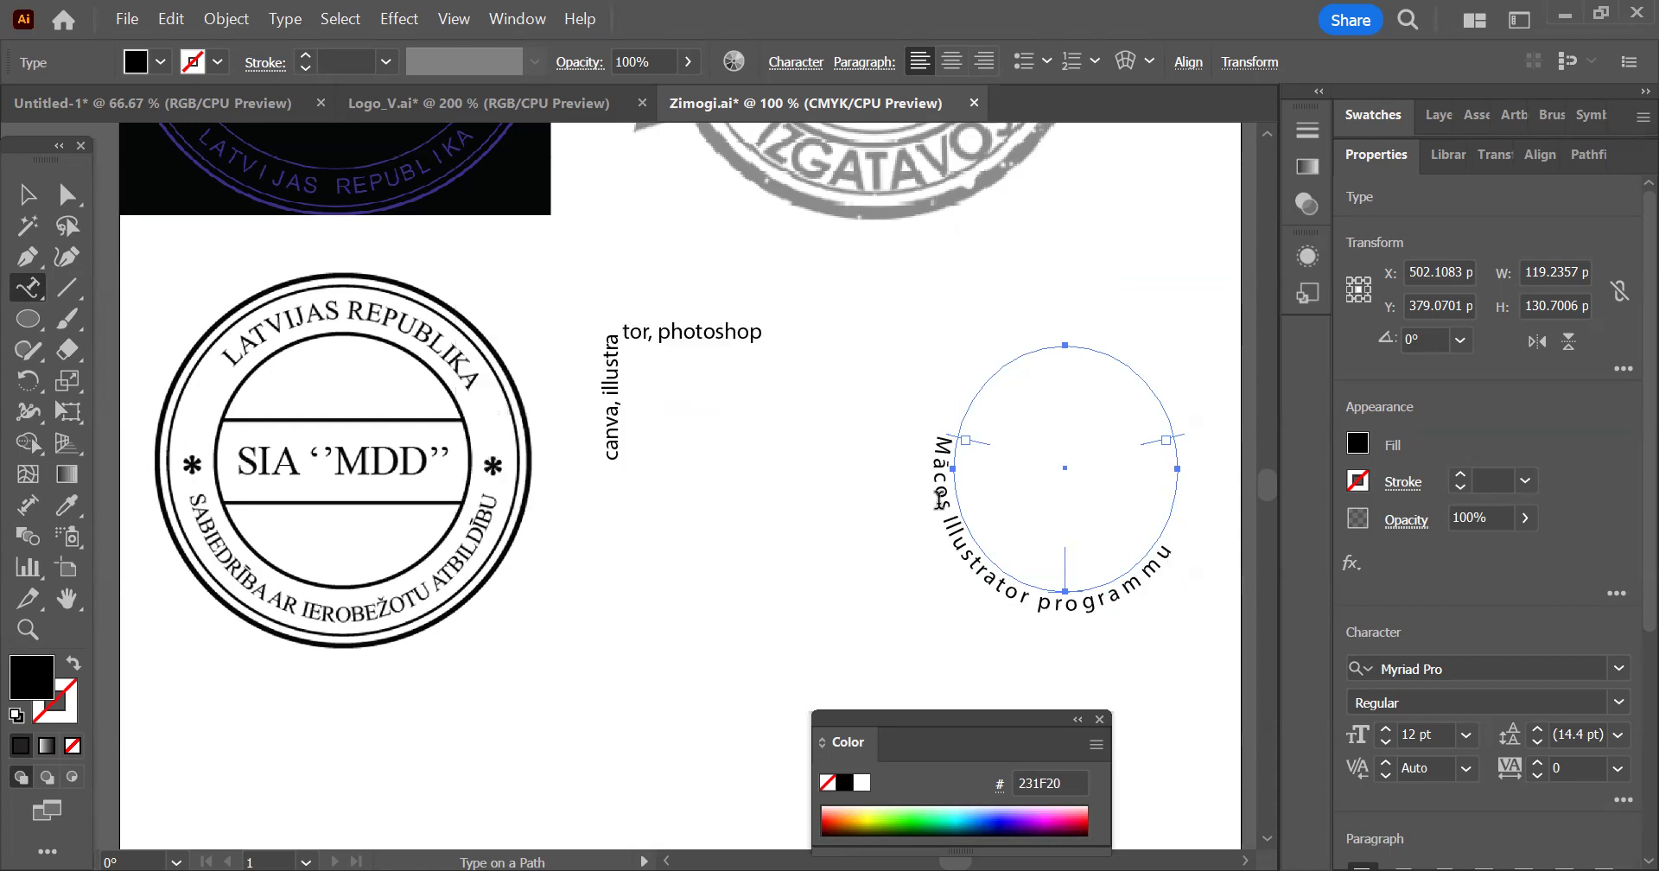
Reopen the ellipse text's path options with the preview on and raise the spacing to 35 pt
double_click(28, 288)
click(587, 404)
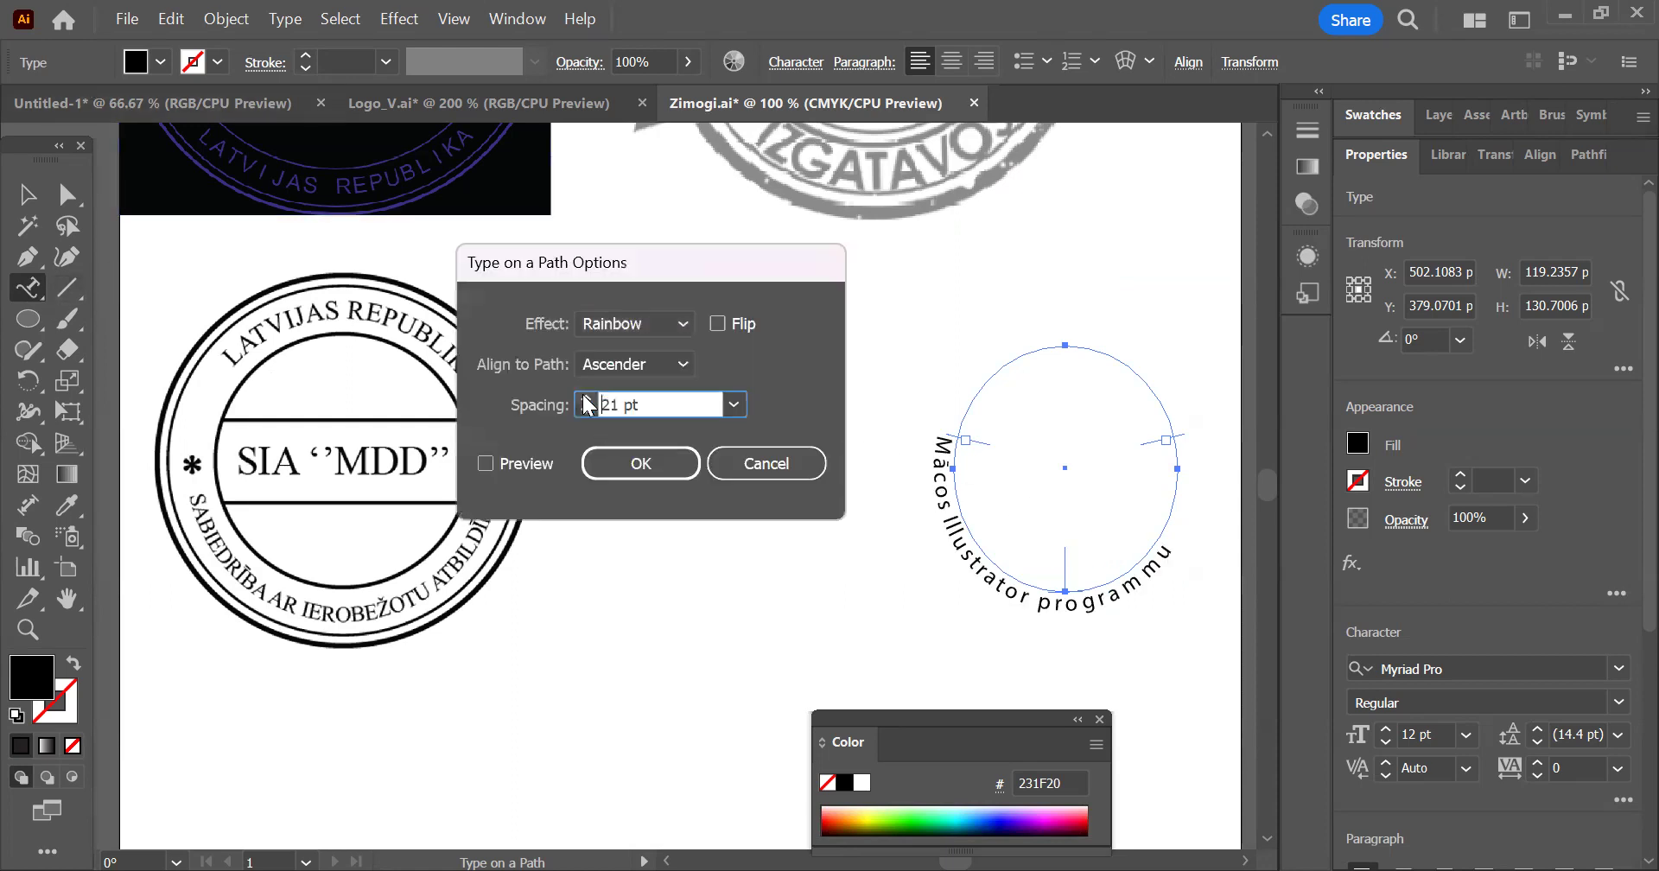
click(586, 405)
click(587, 398)
click(532, 465)
click(585, 399)
click(585, 398)
click(587, 399)
click(587, 399)
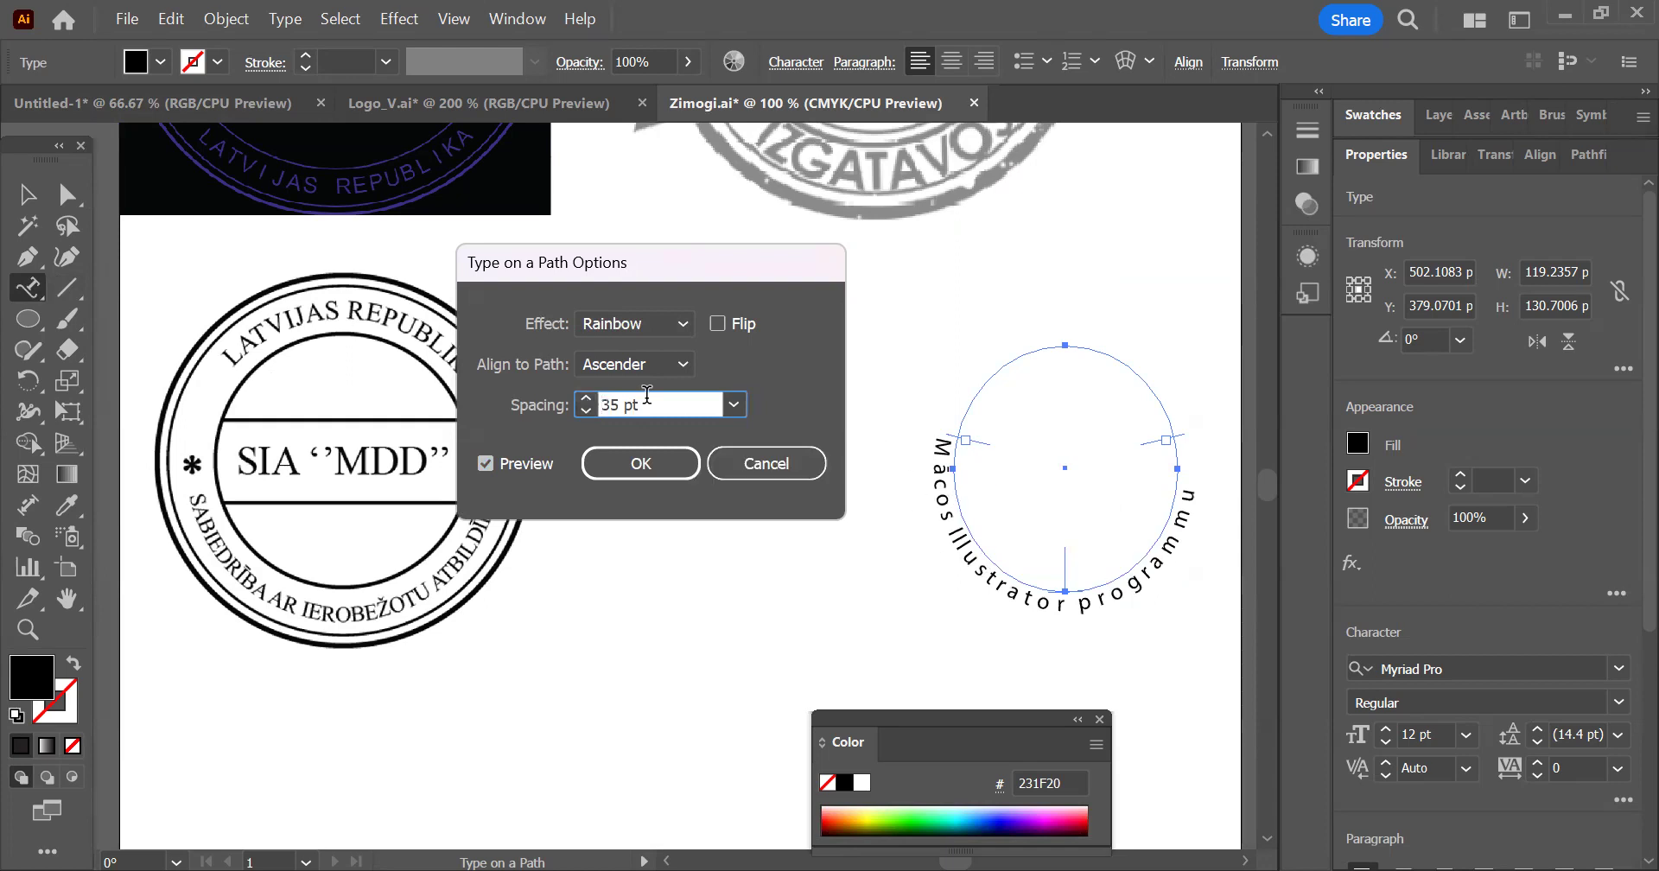
Increase the ellipse text's spacing further to 47 pt
click(587, 399)
click(587, 399)
double_click(587, 399)
double_click(587, 399)
double_click(587, 399)
click(586, 400)
double_click(586, 399)
click(586, 399)
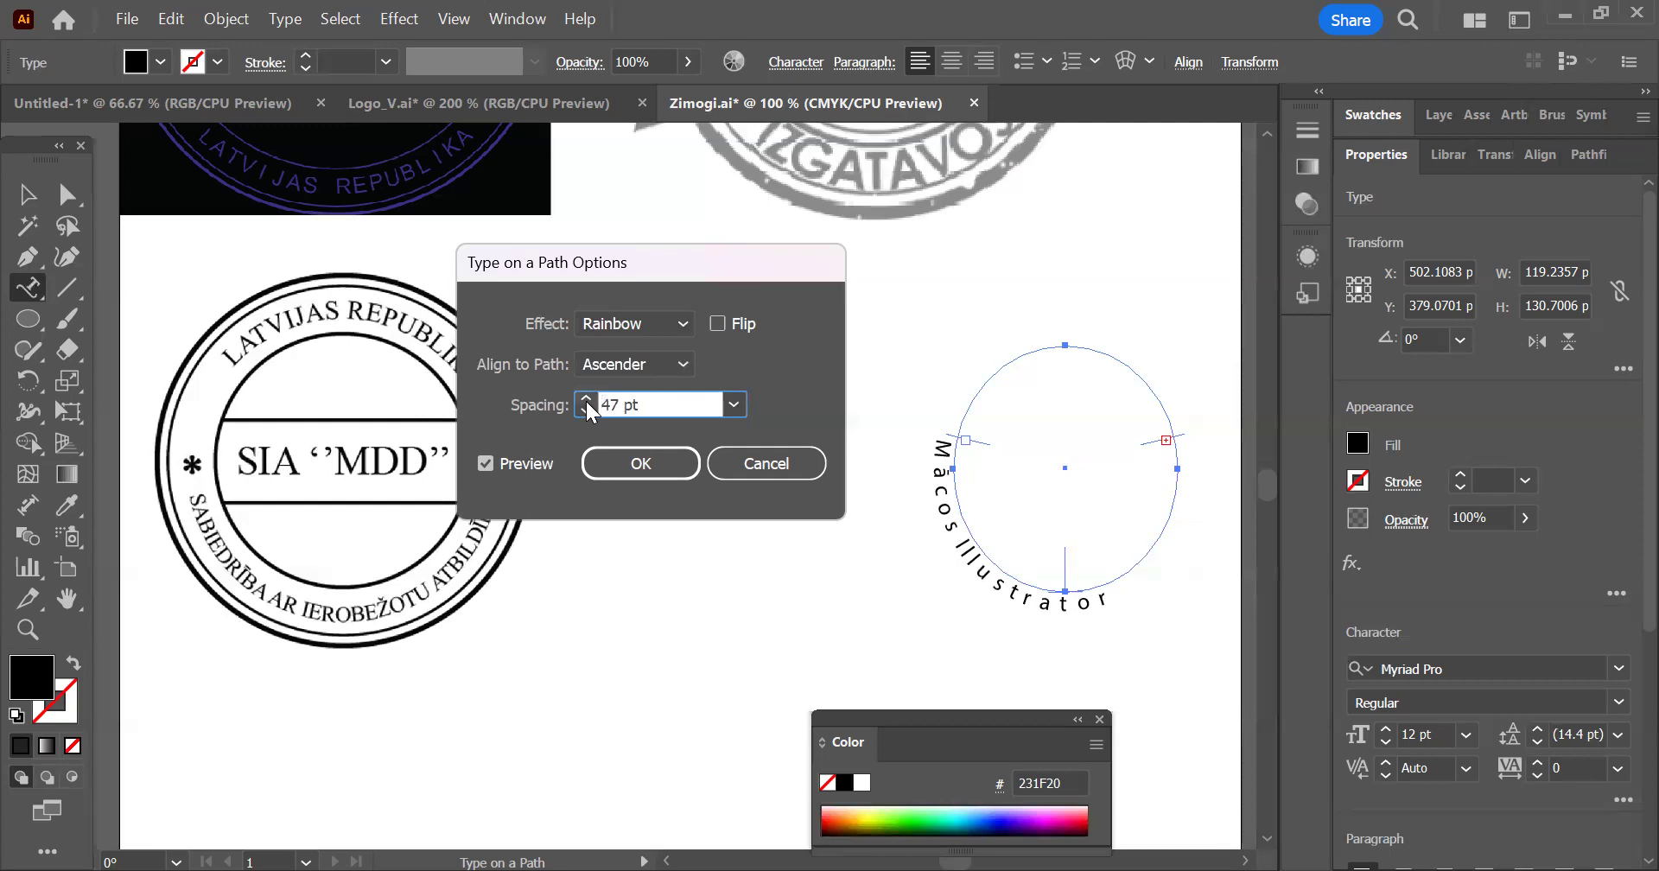
Reduce the ellipse text's spacing step by step and settle on 44 pt
click(584, 410)
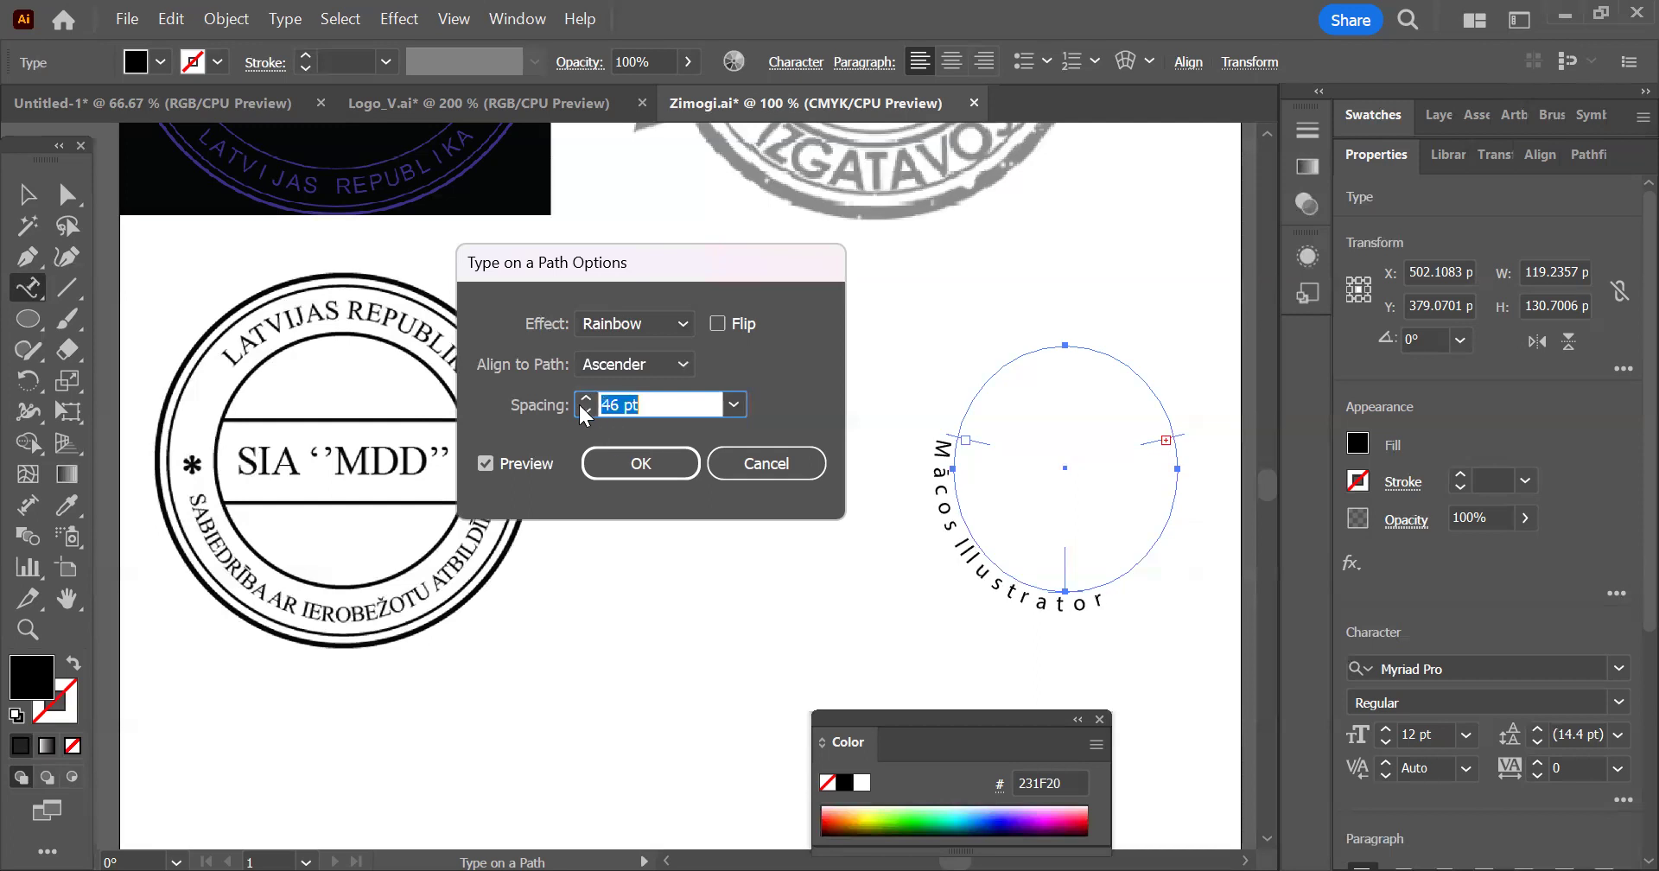
click(584, 412)
click(584, 412)
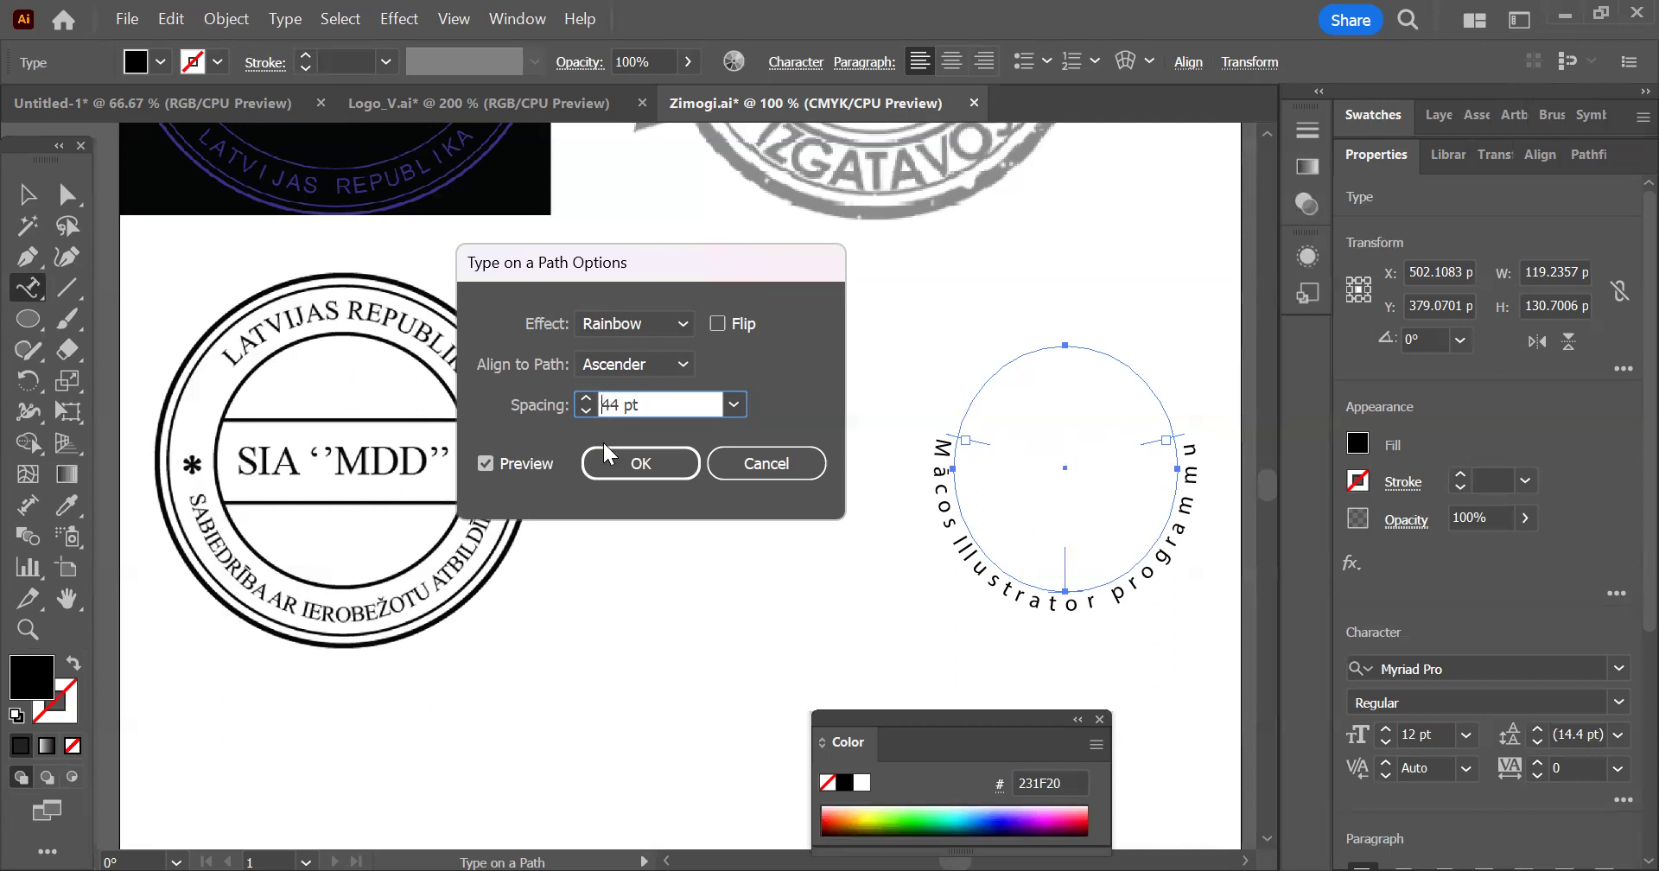
click(585, 413)
click(587, 399)
click(587, 398)
click(587, 398)
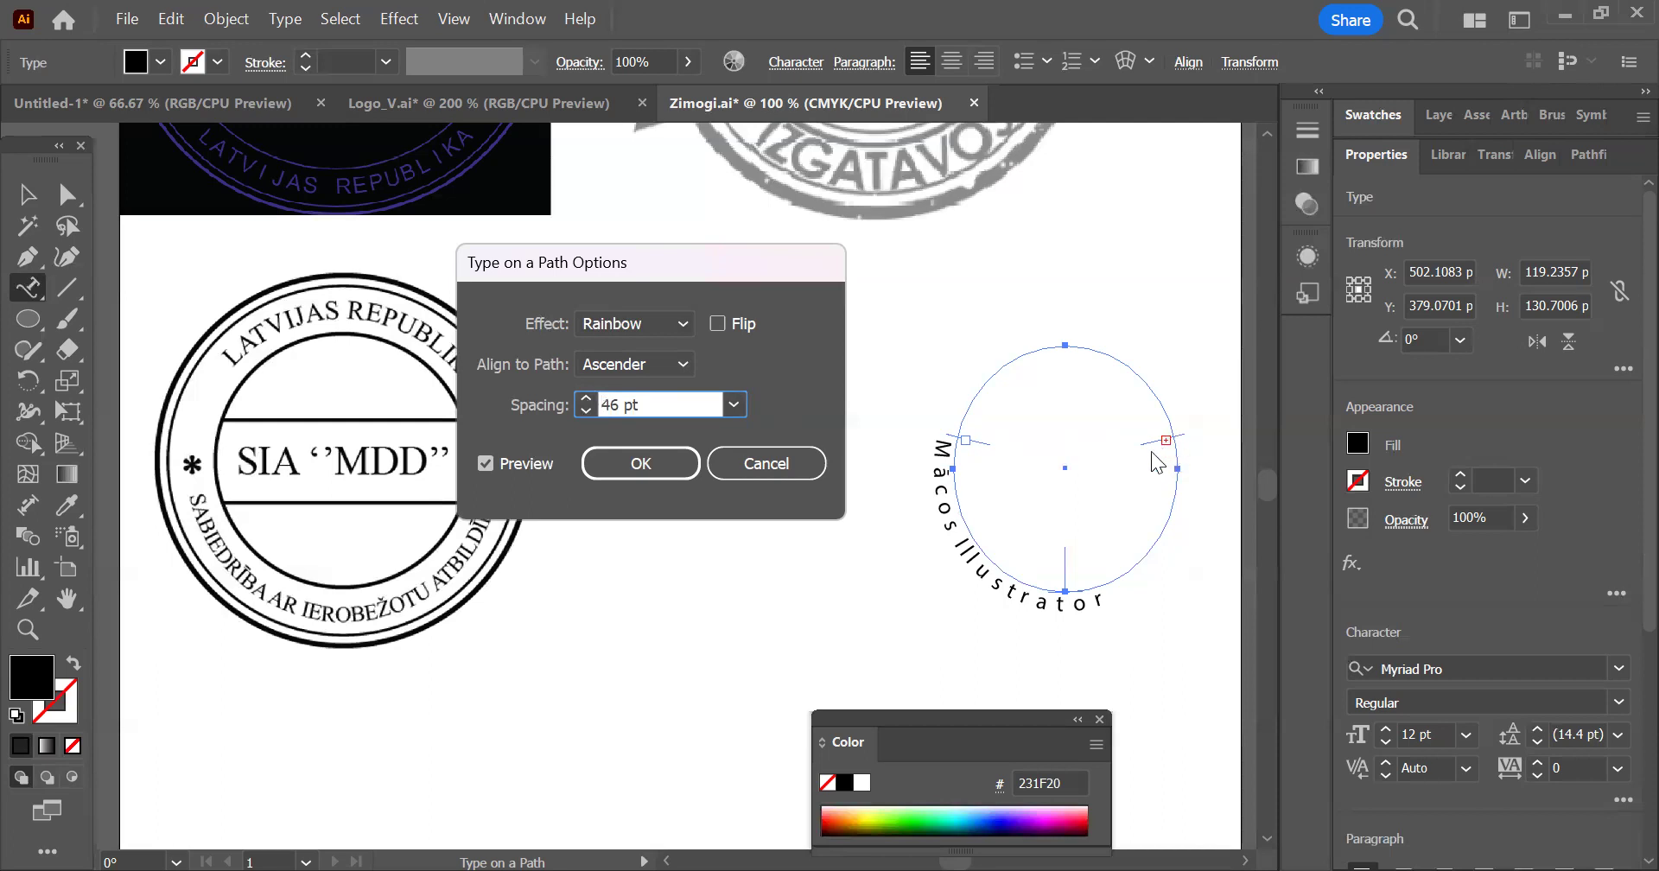
click(588, 412)
click(587, 412)
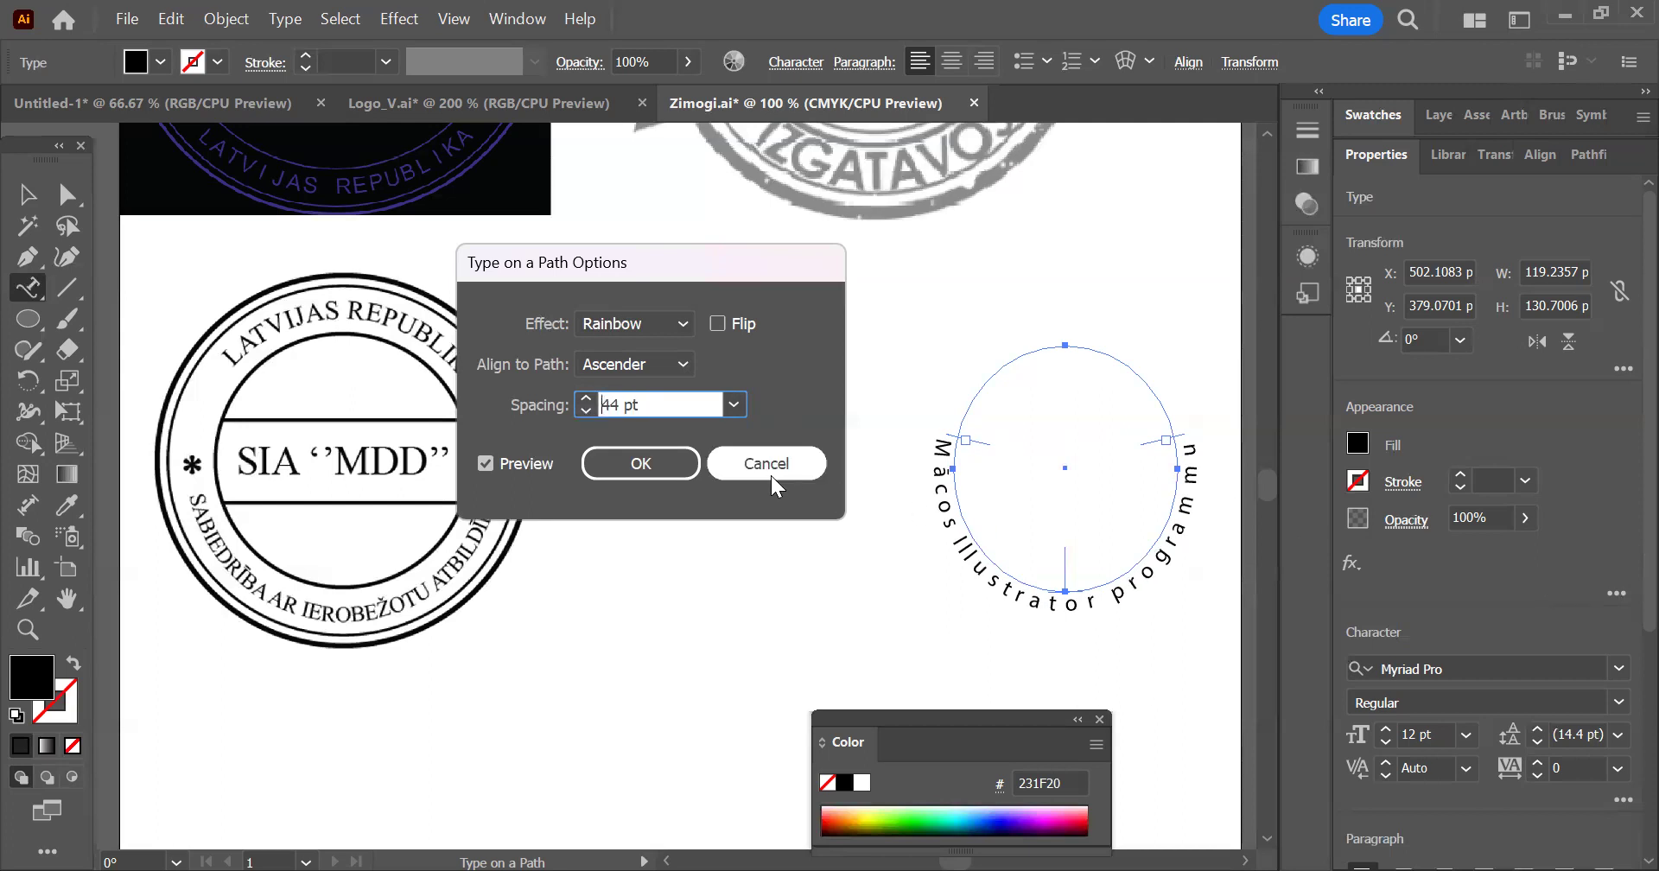
Try the Flip option on the ellipse text, turn it off again, and apply the path options before deselecting the text
click(714, 318)
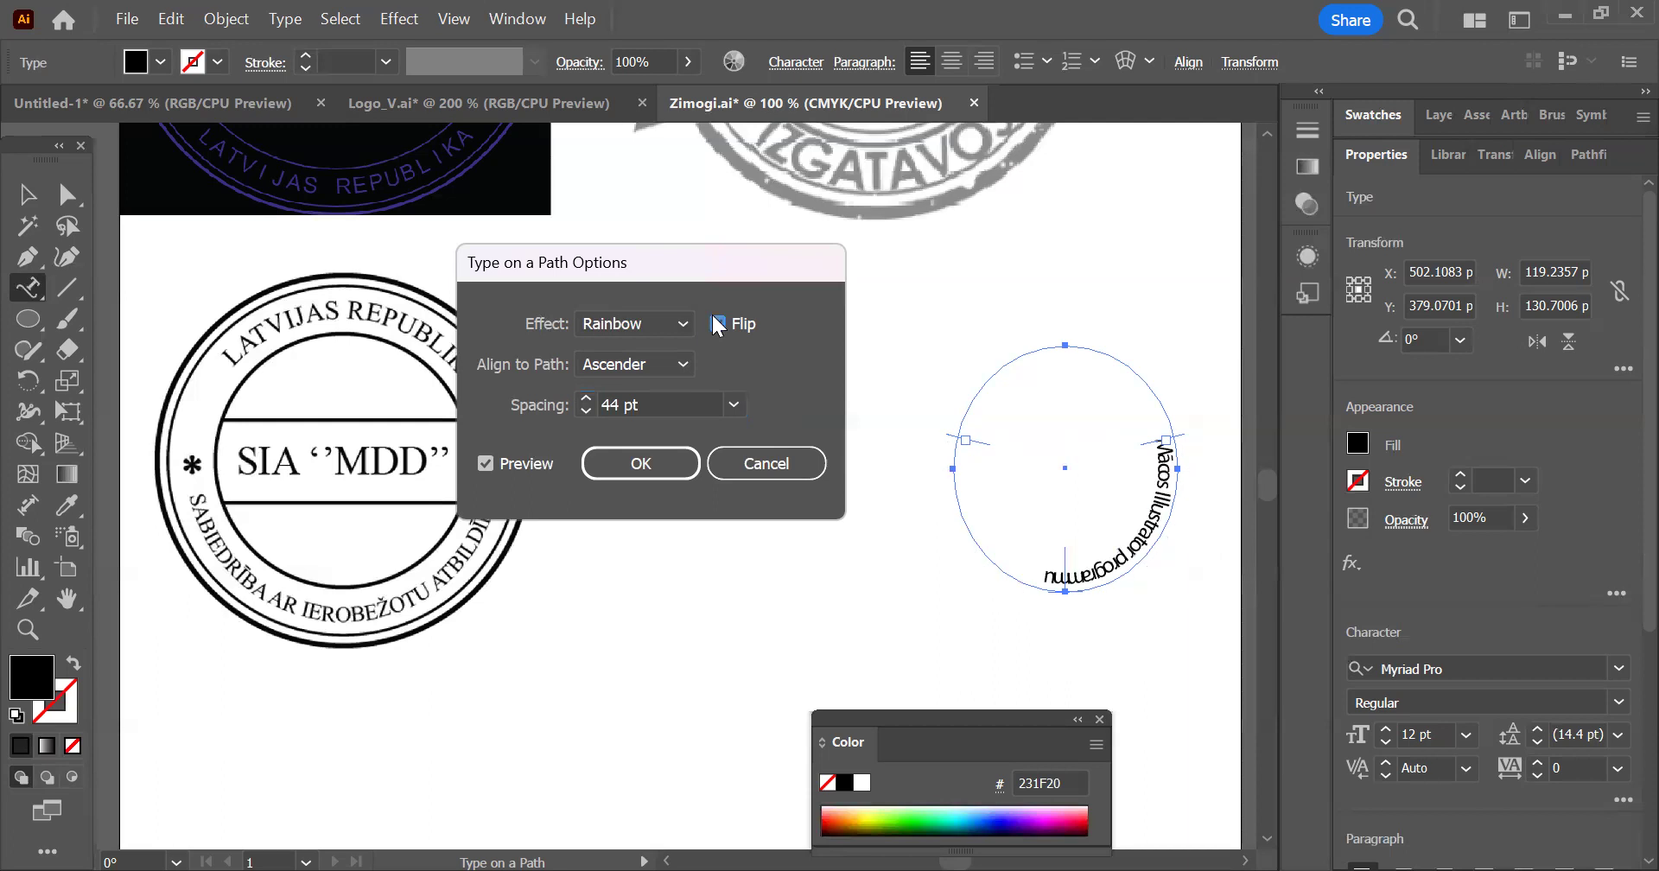
click(714, 318)
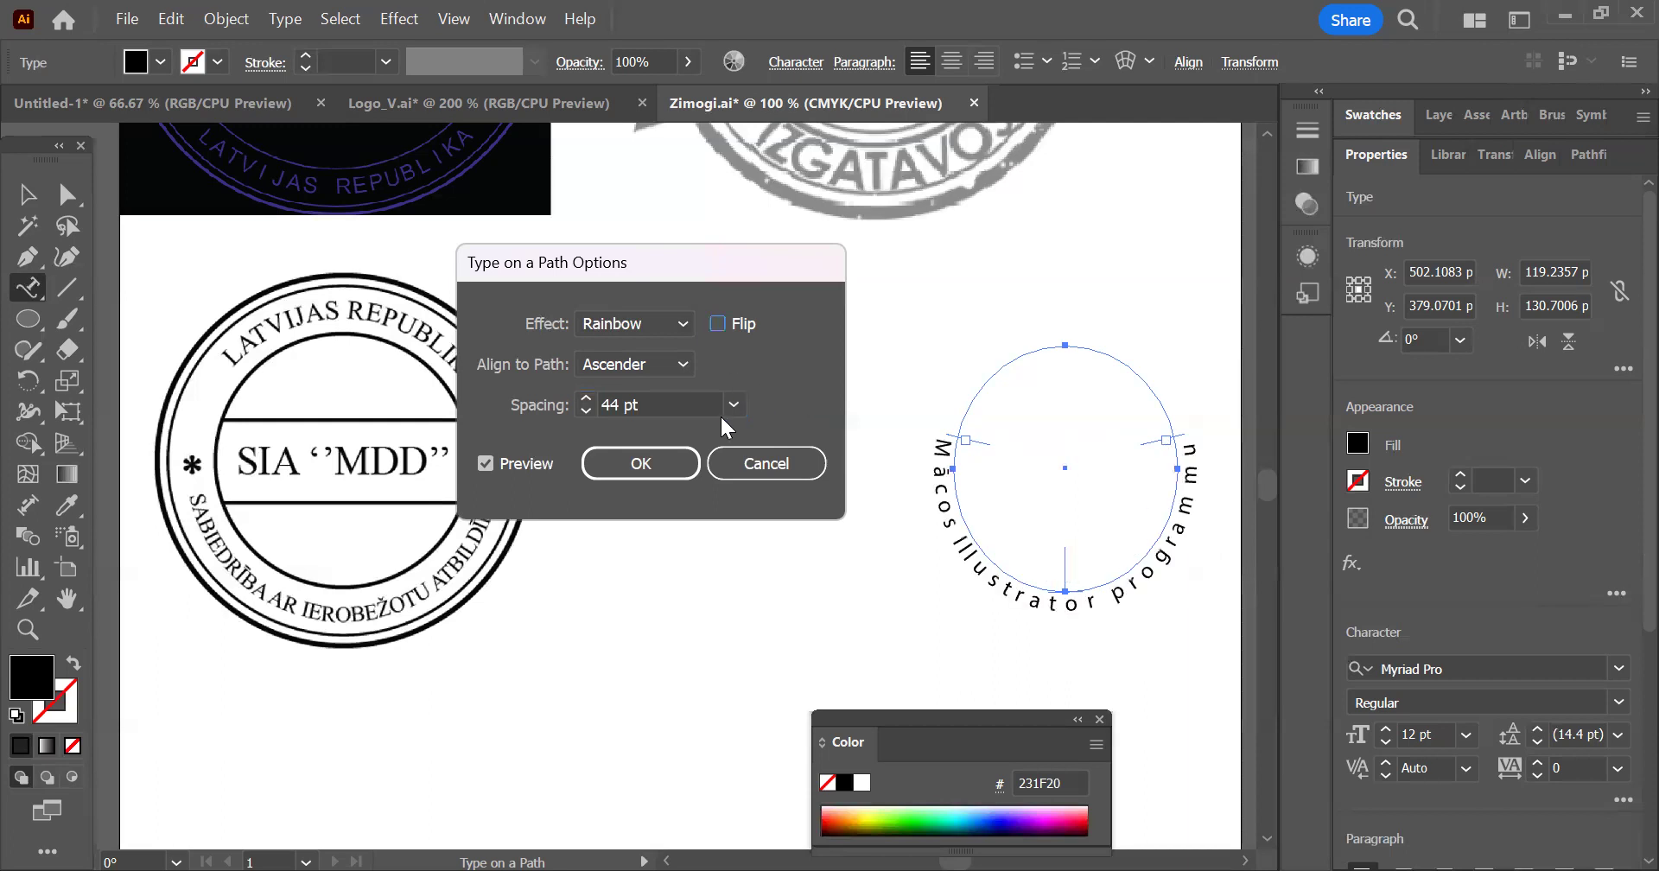
click(641, 463)
click(27, 194)
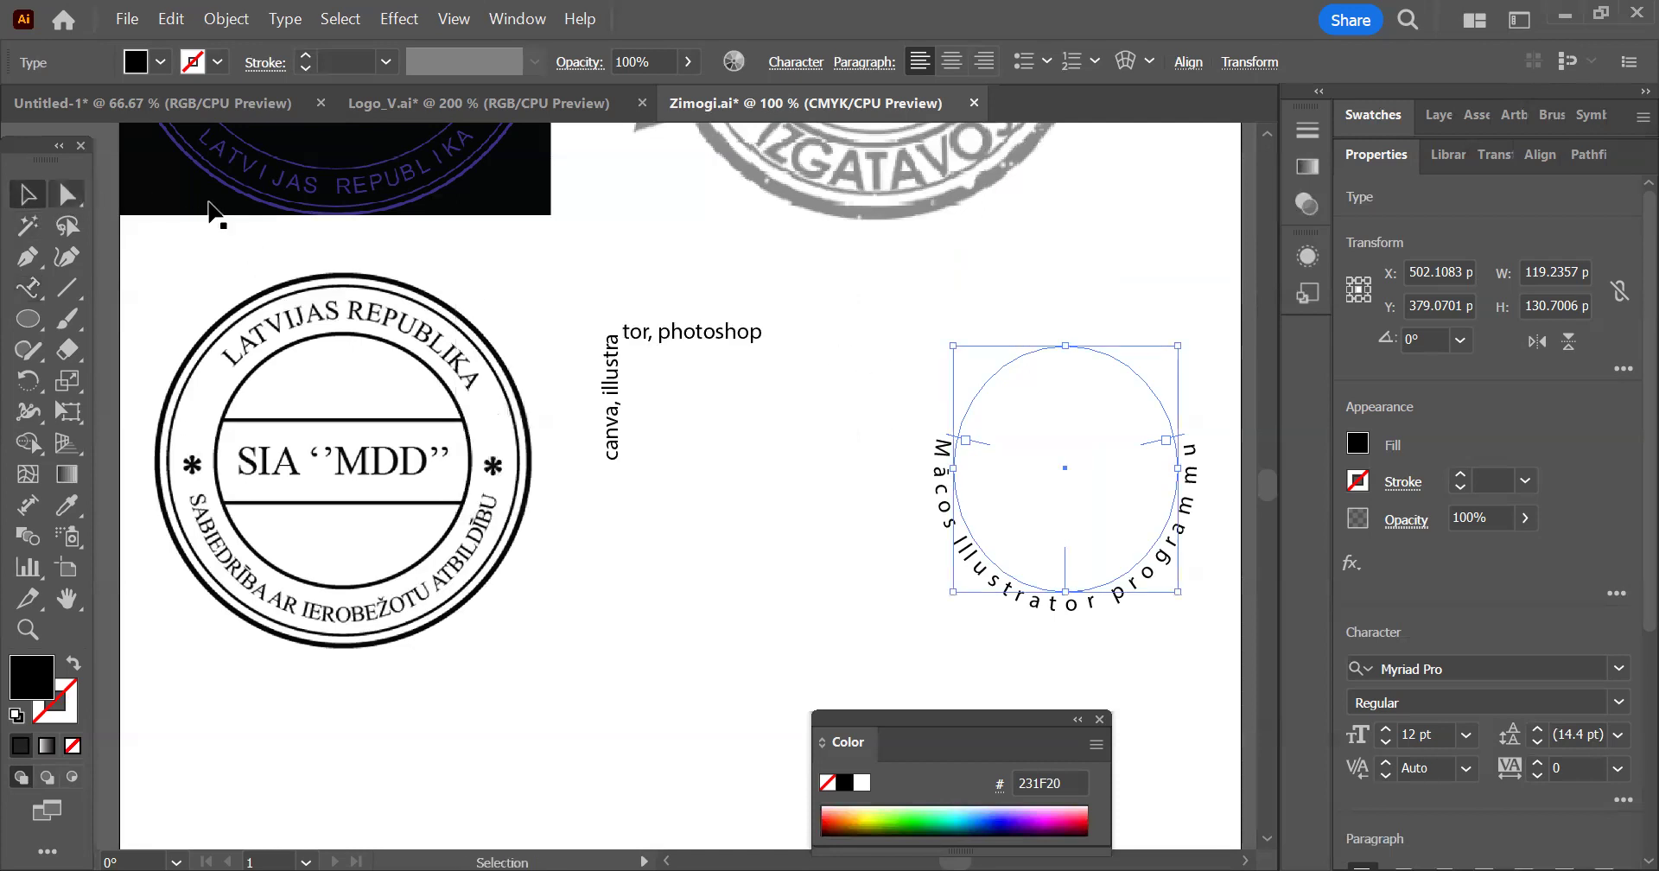
click(869, 432)
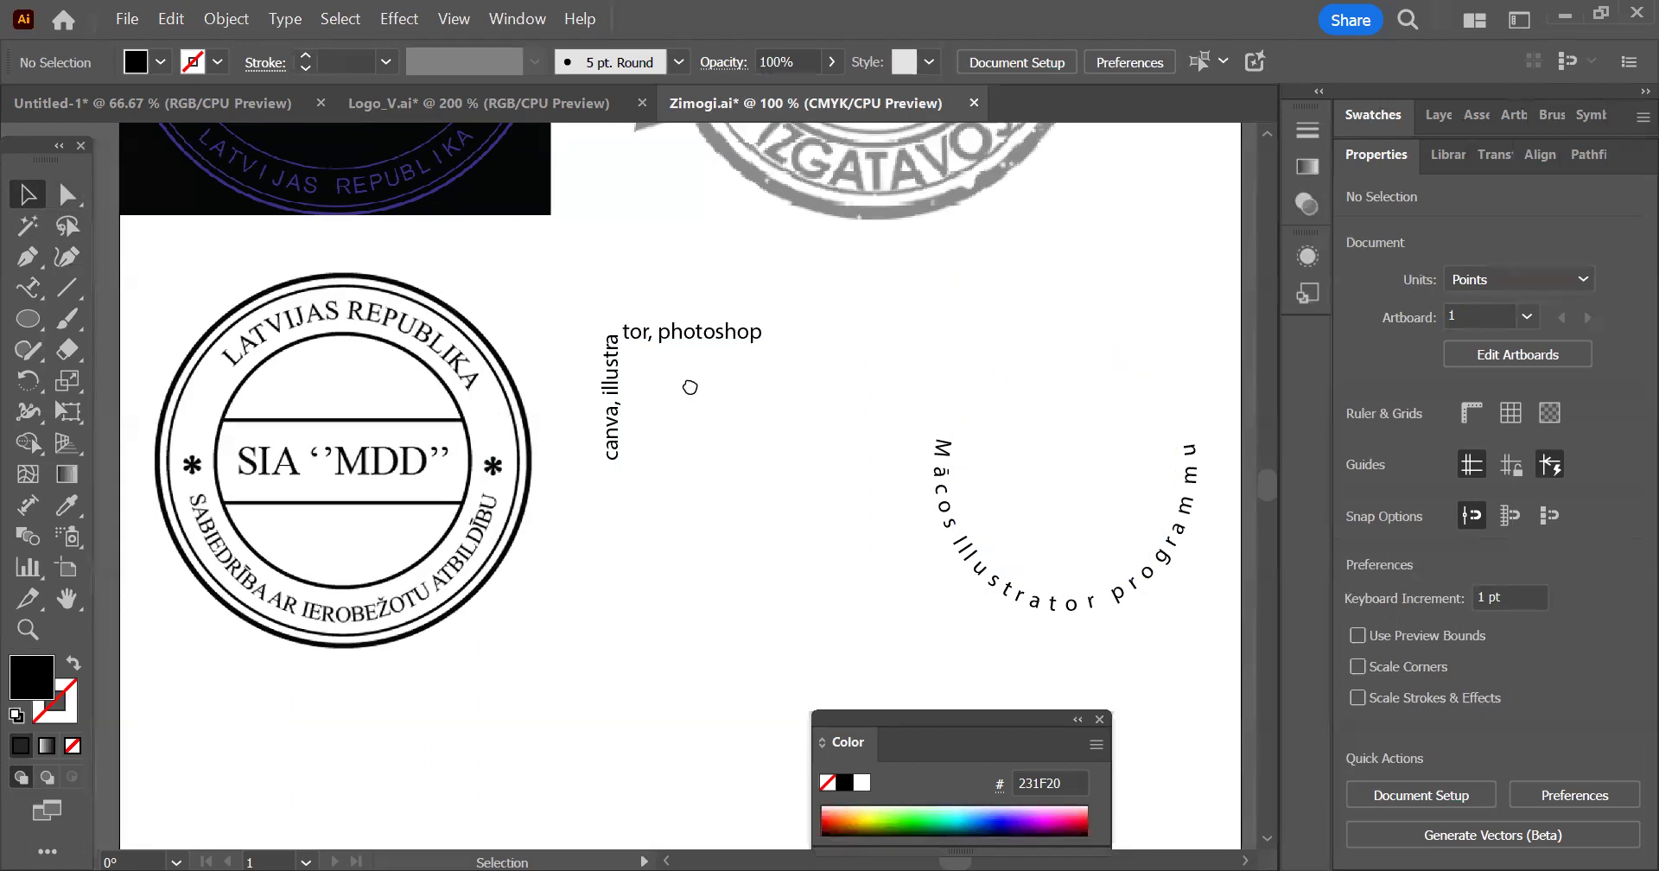
Add a point text note reading "TImes new roman font shift+8 *" in the space beside the SIA ‘’MDD’’ stamp
drag(689, 385, 859, 361)
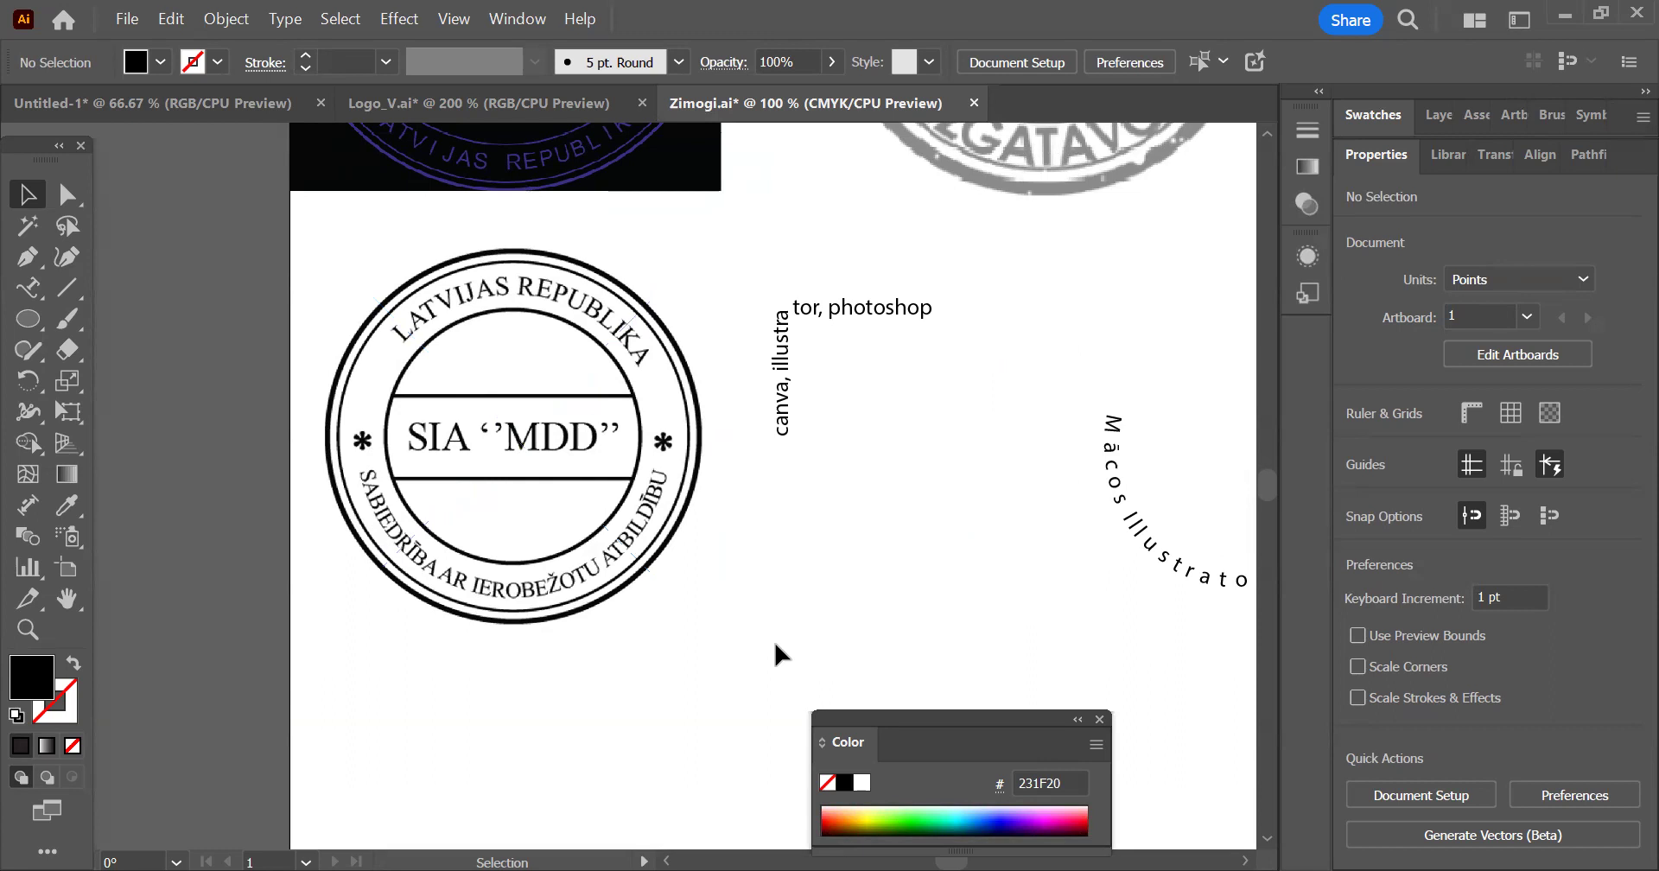
alt+scroll(406, 620, up, 1)
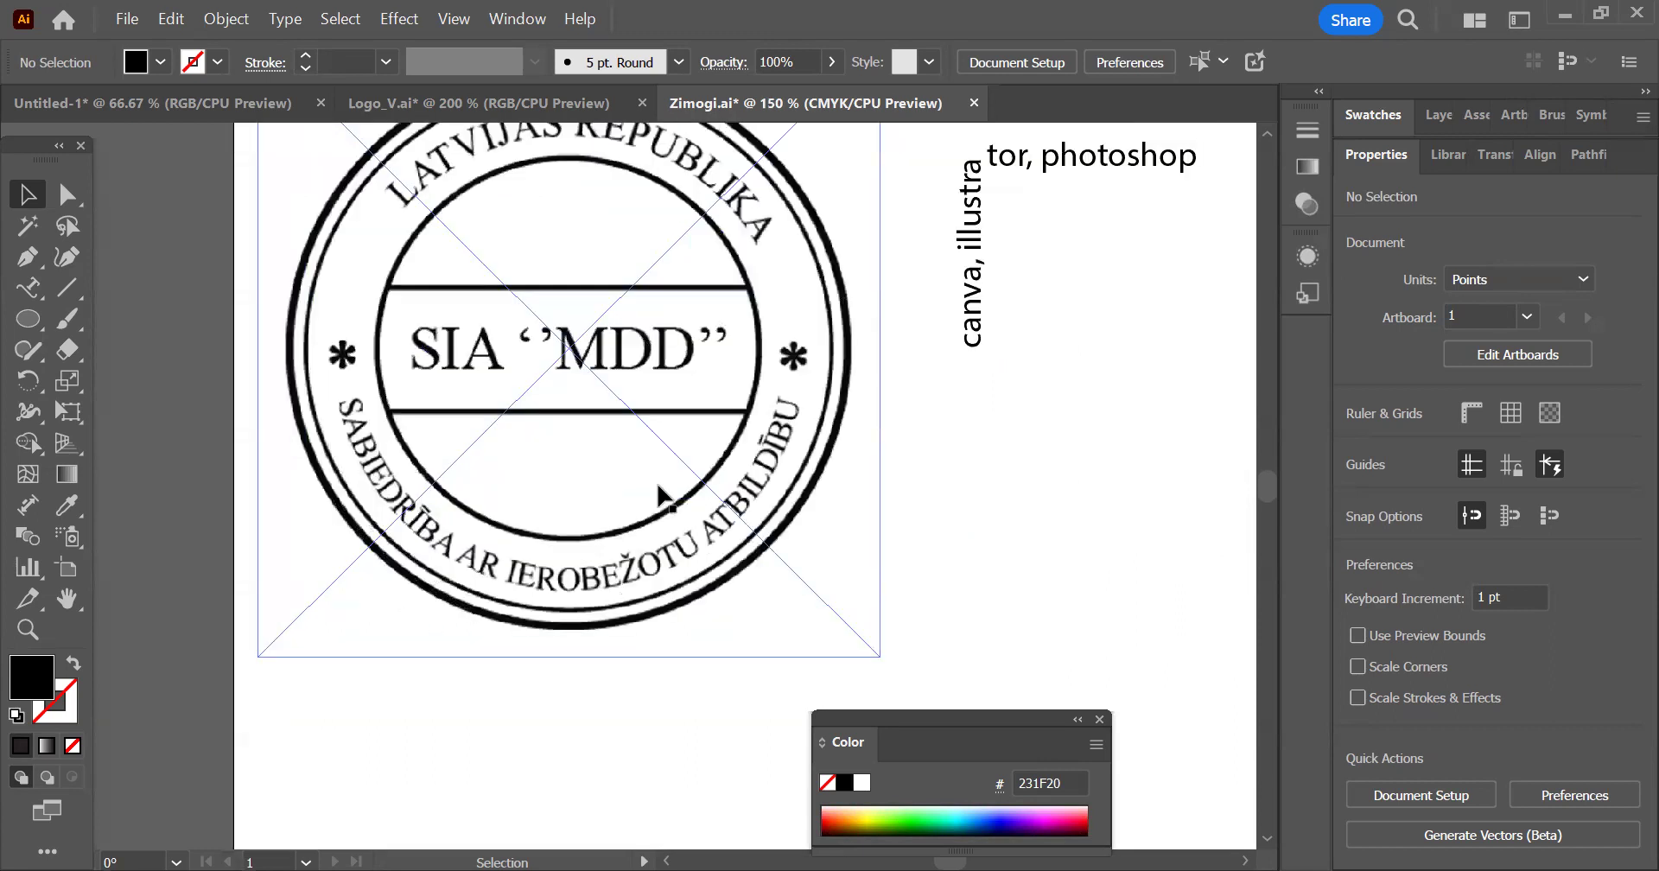
click(796, 357)
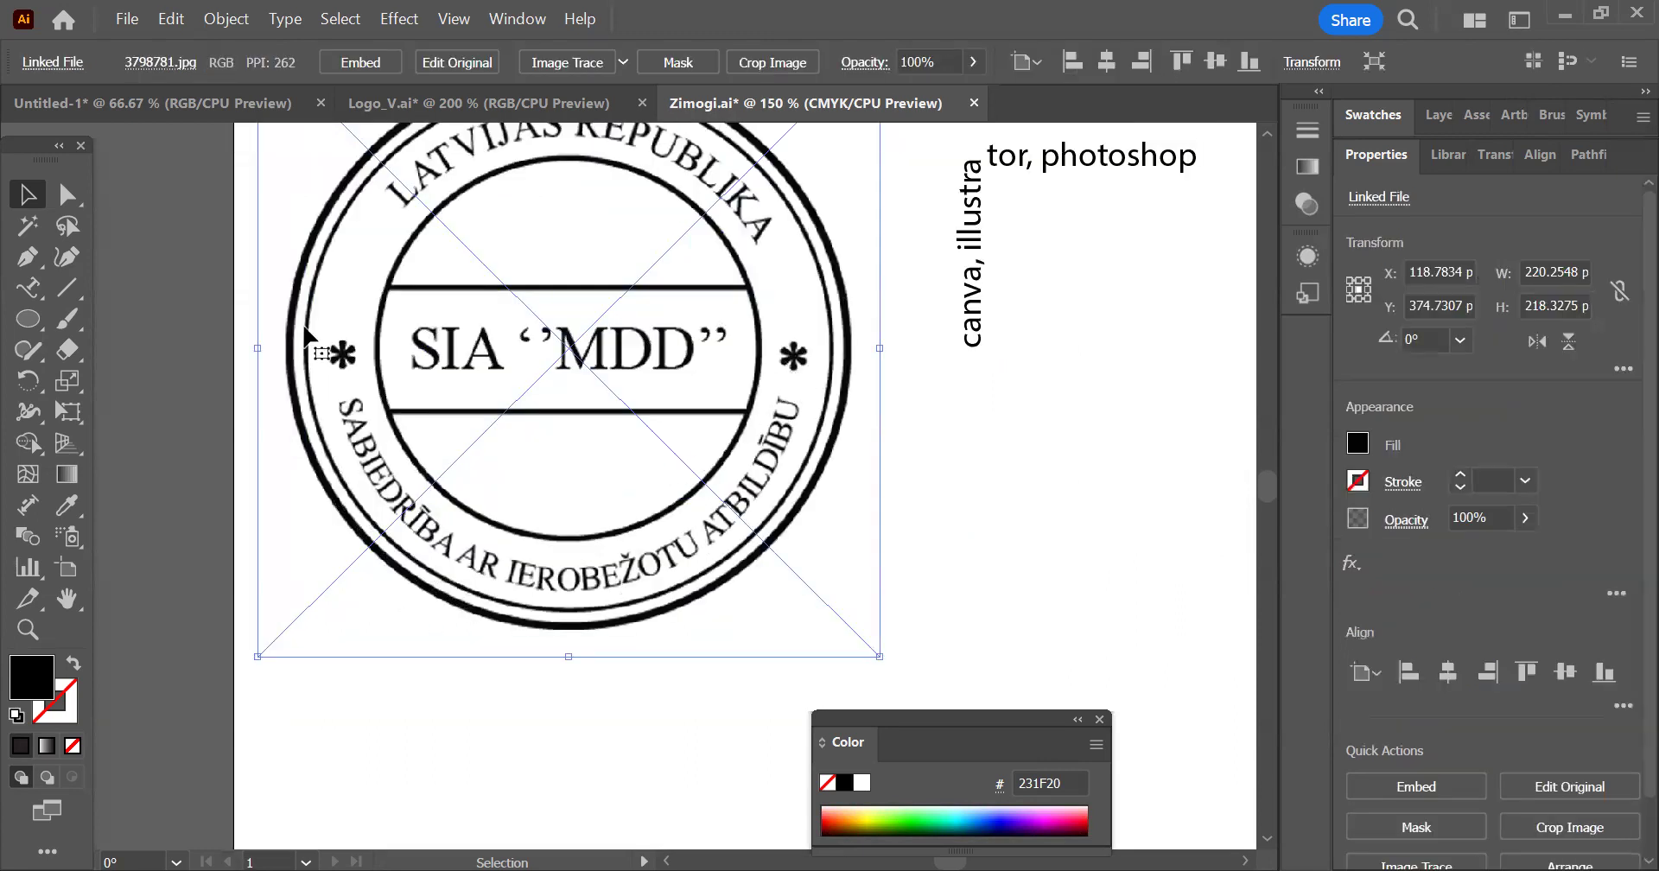
click(28, 290)
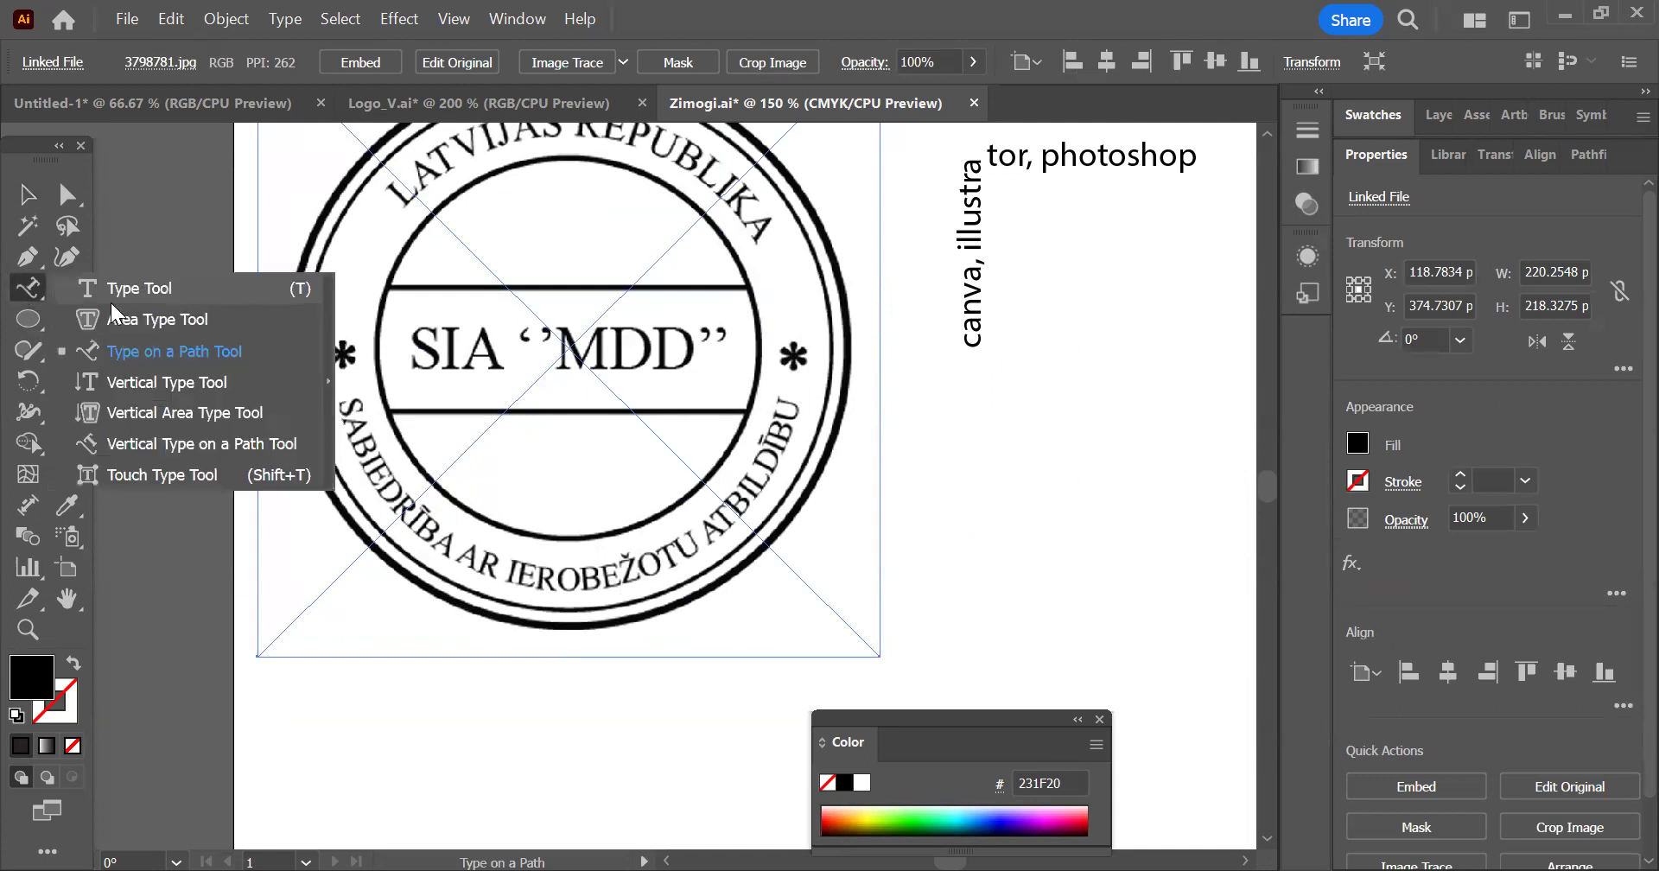
click(131, 293)
click(951, 431)
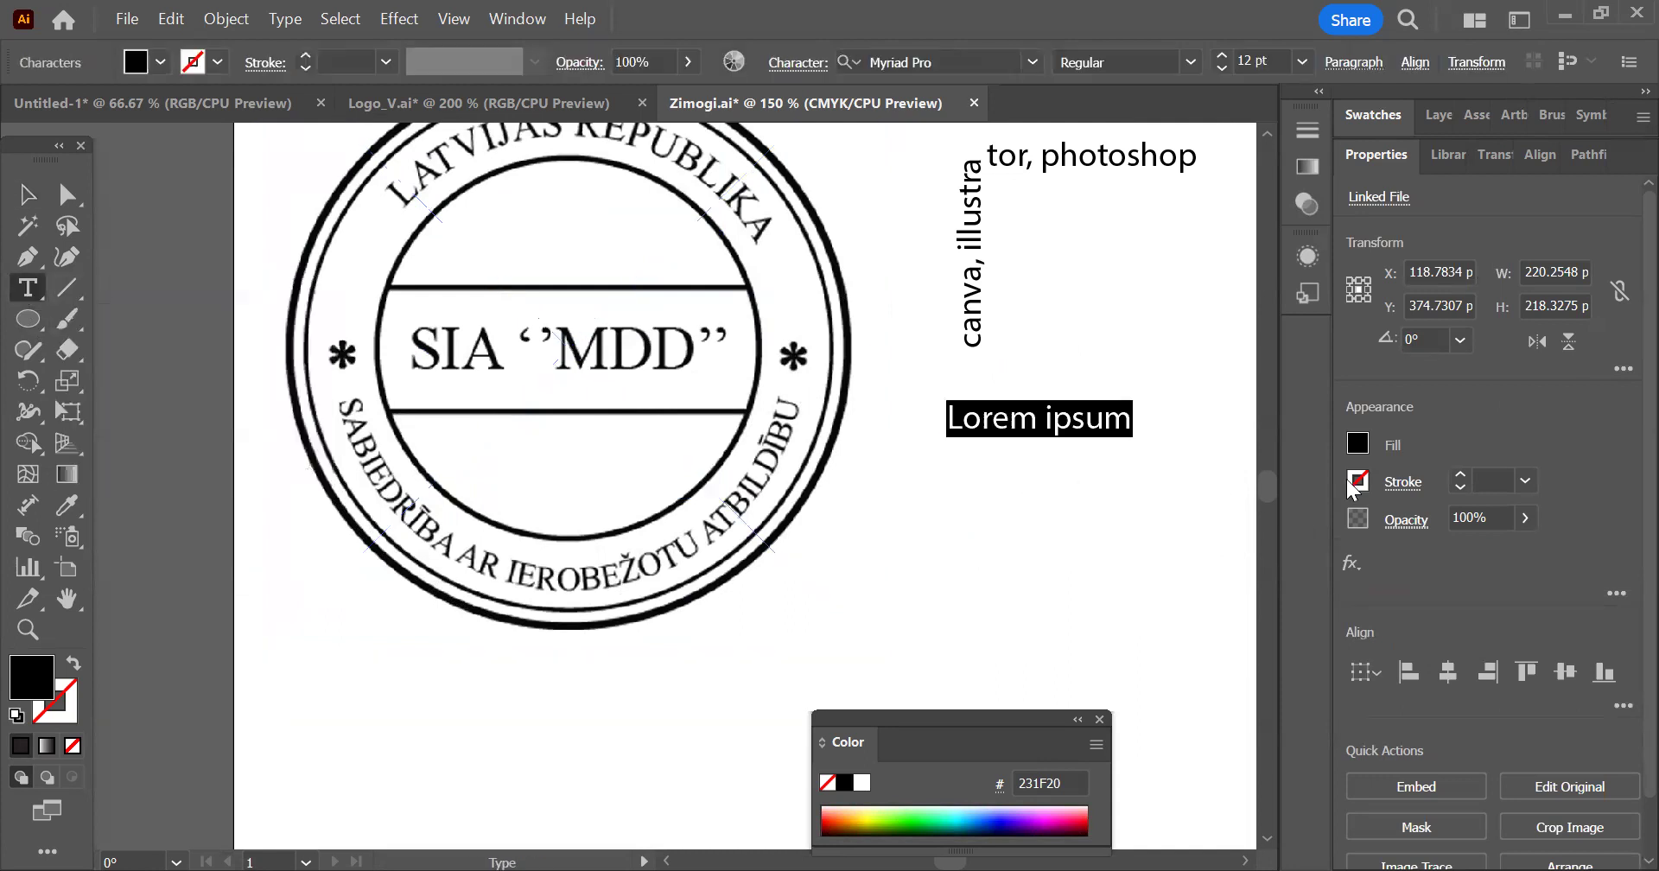
text(TImes new rom)
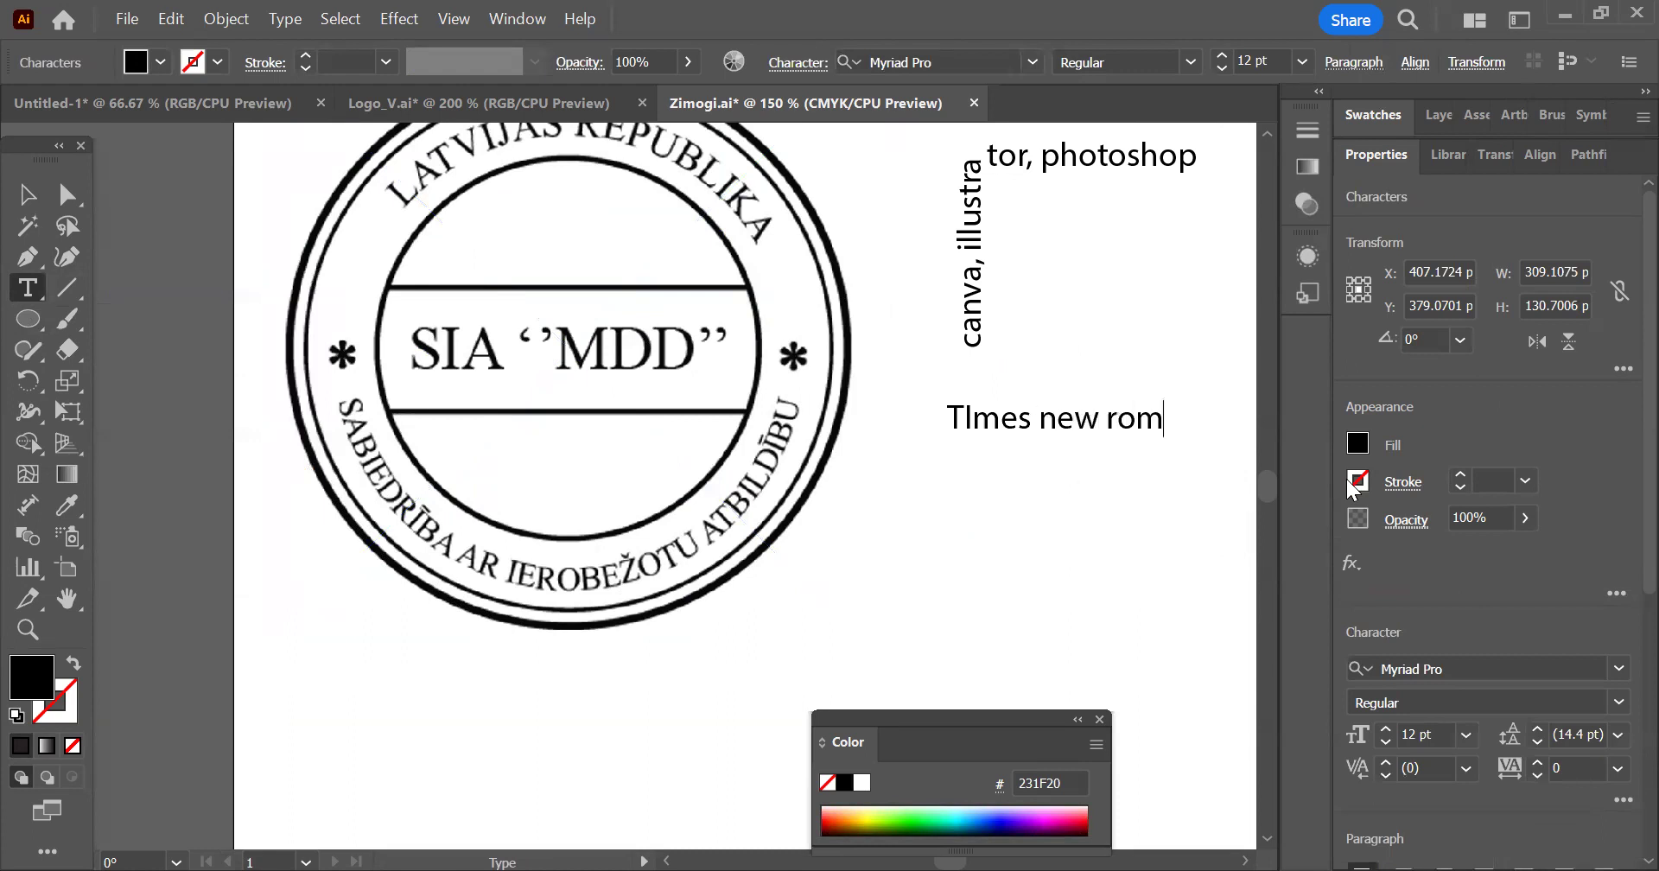
text(an font)
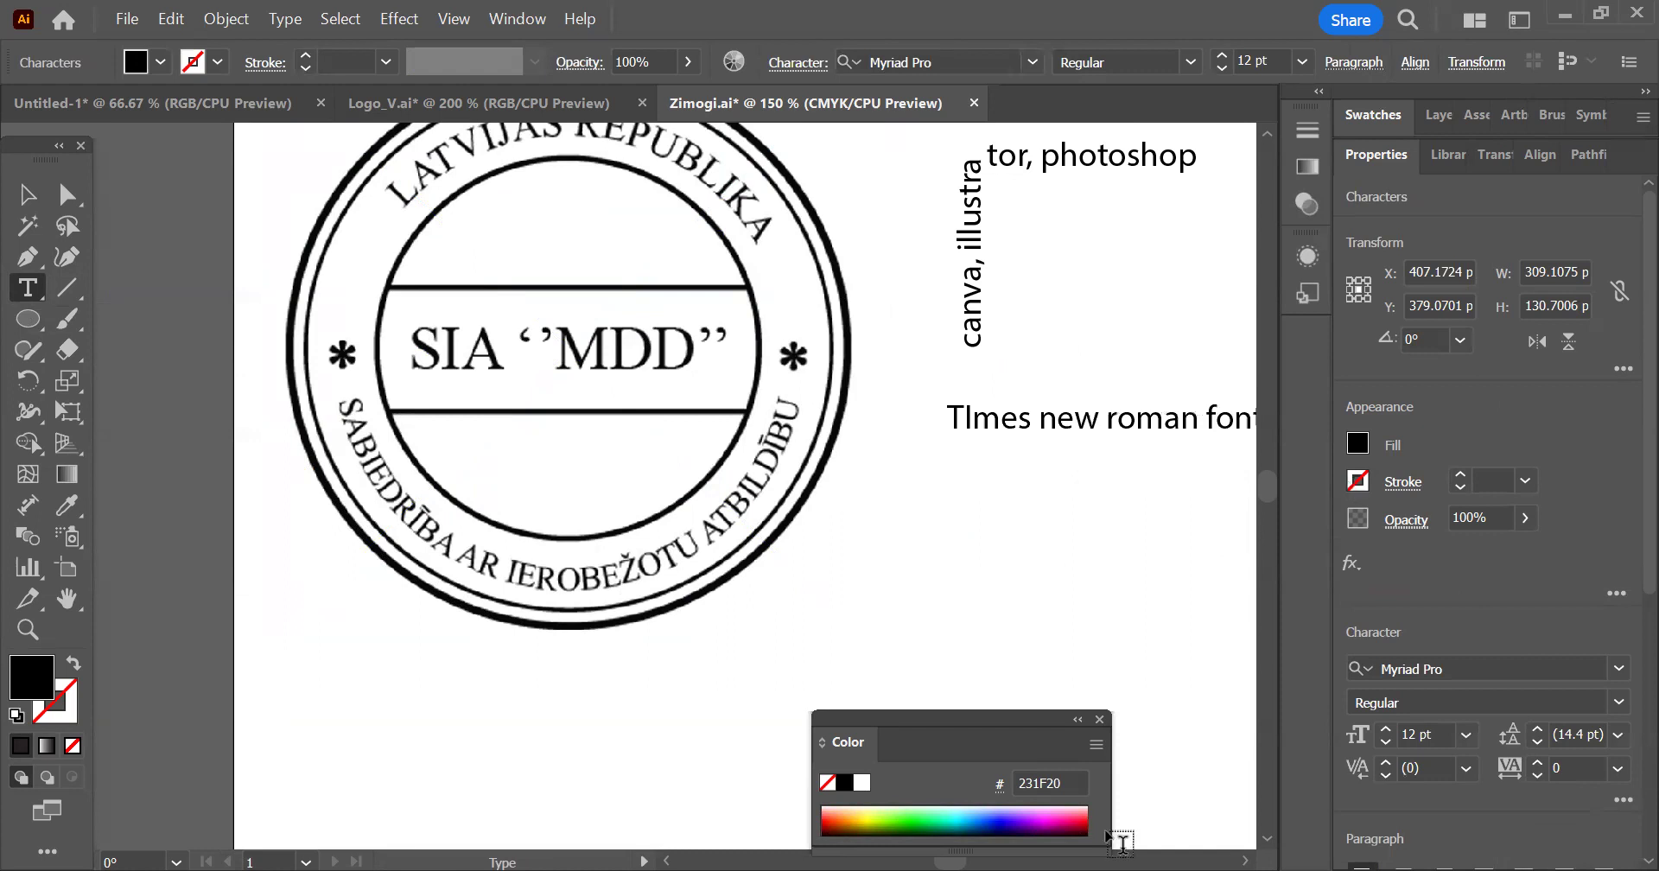
Examine the asterisk at the end of the font note up close and compare it with the stamp's asterisks
scroll(670, 441, down, 2)
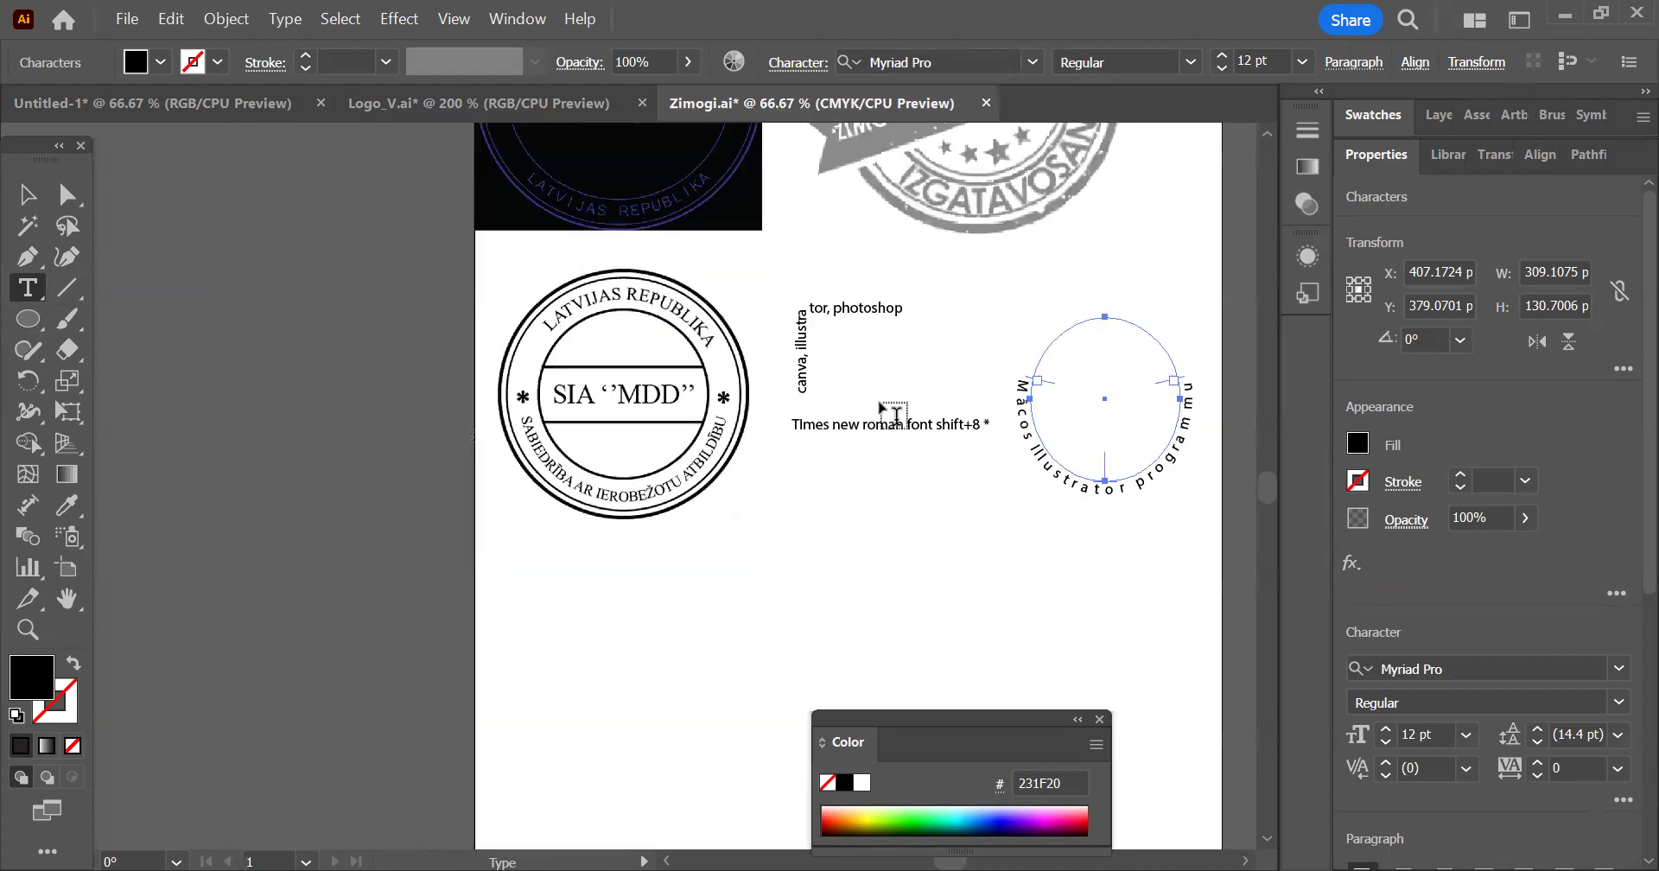
scroll(890, 413, up, 1)
scroll(977, 475, up, 1)
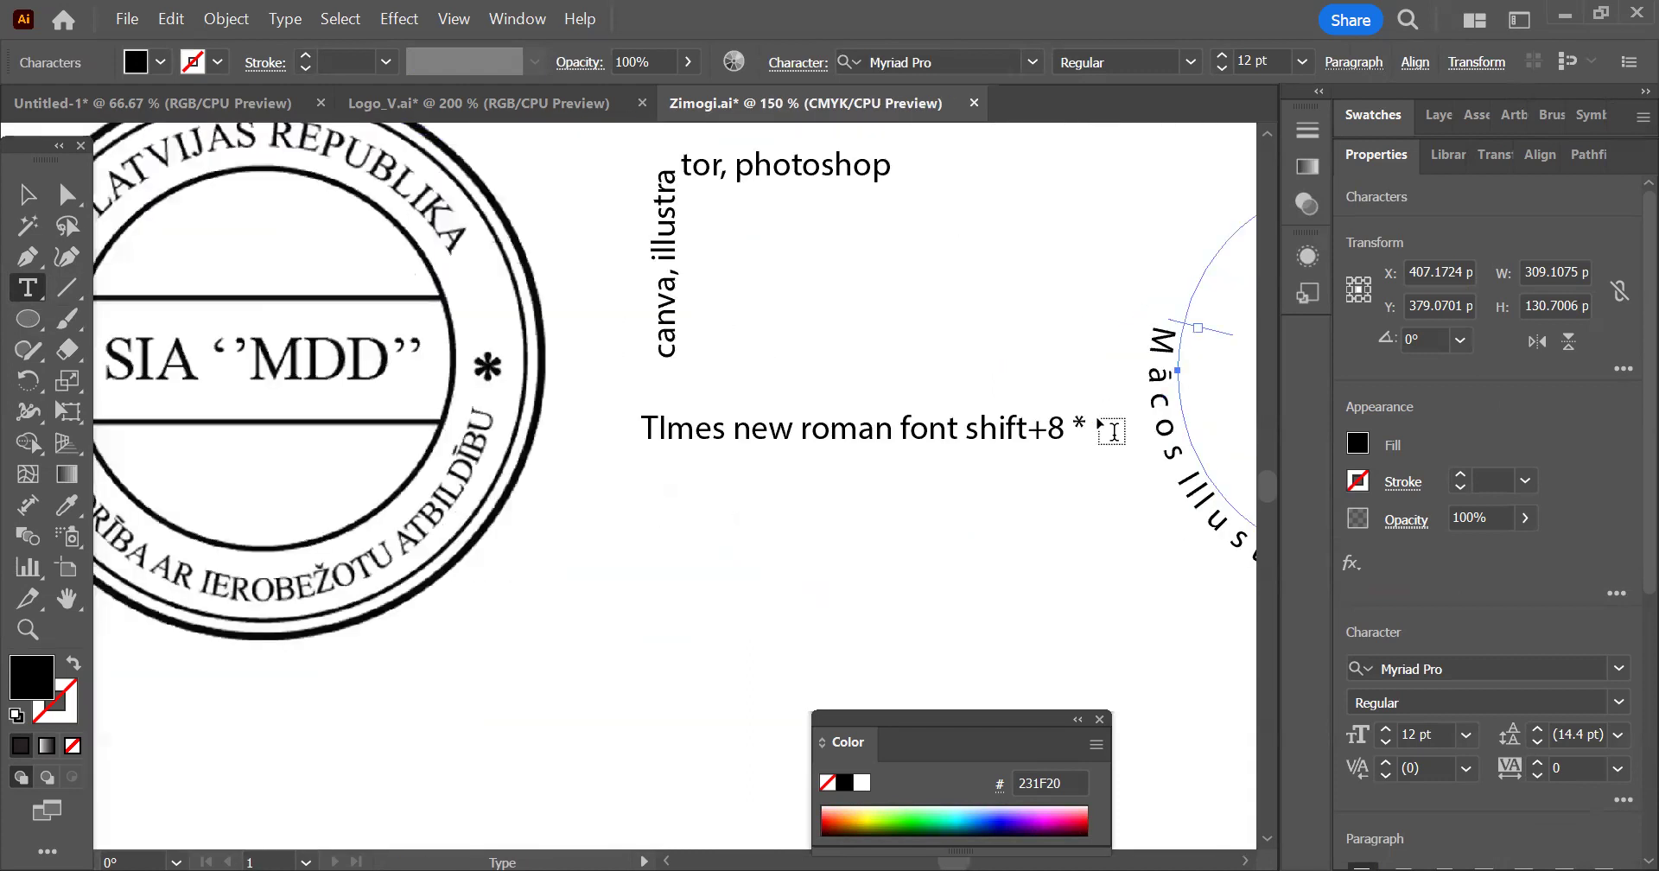
scroll(1116, 440, up, 2)
scroll(1084, 424, up, 2)
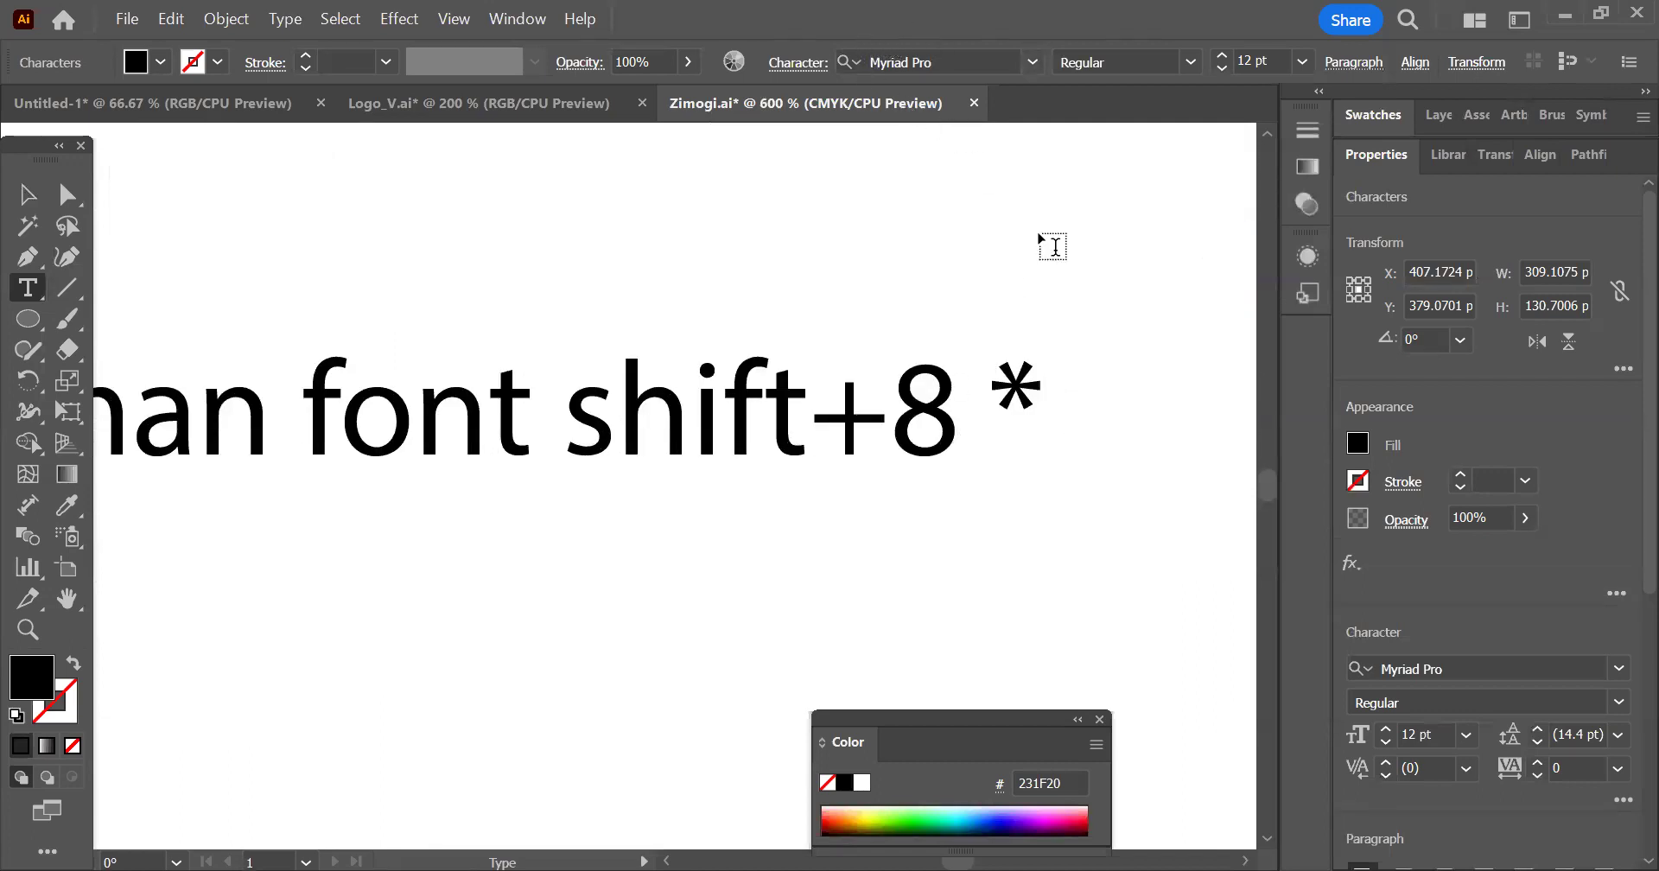
scroll(1011, 453, up, 2)
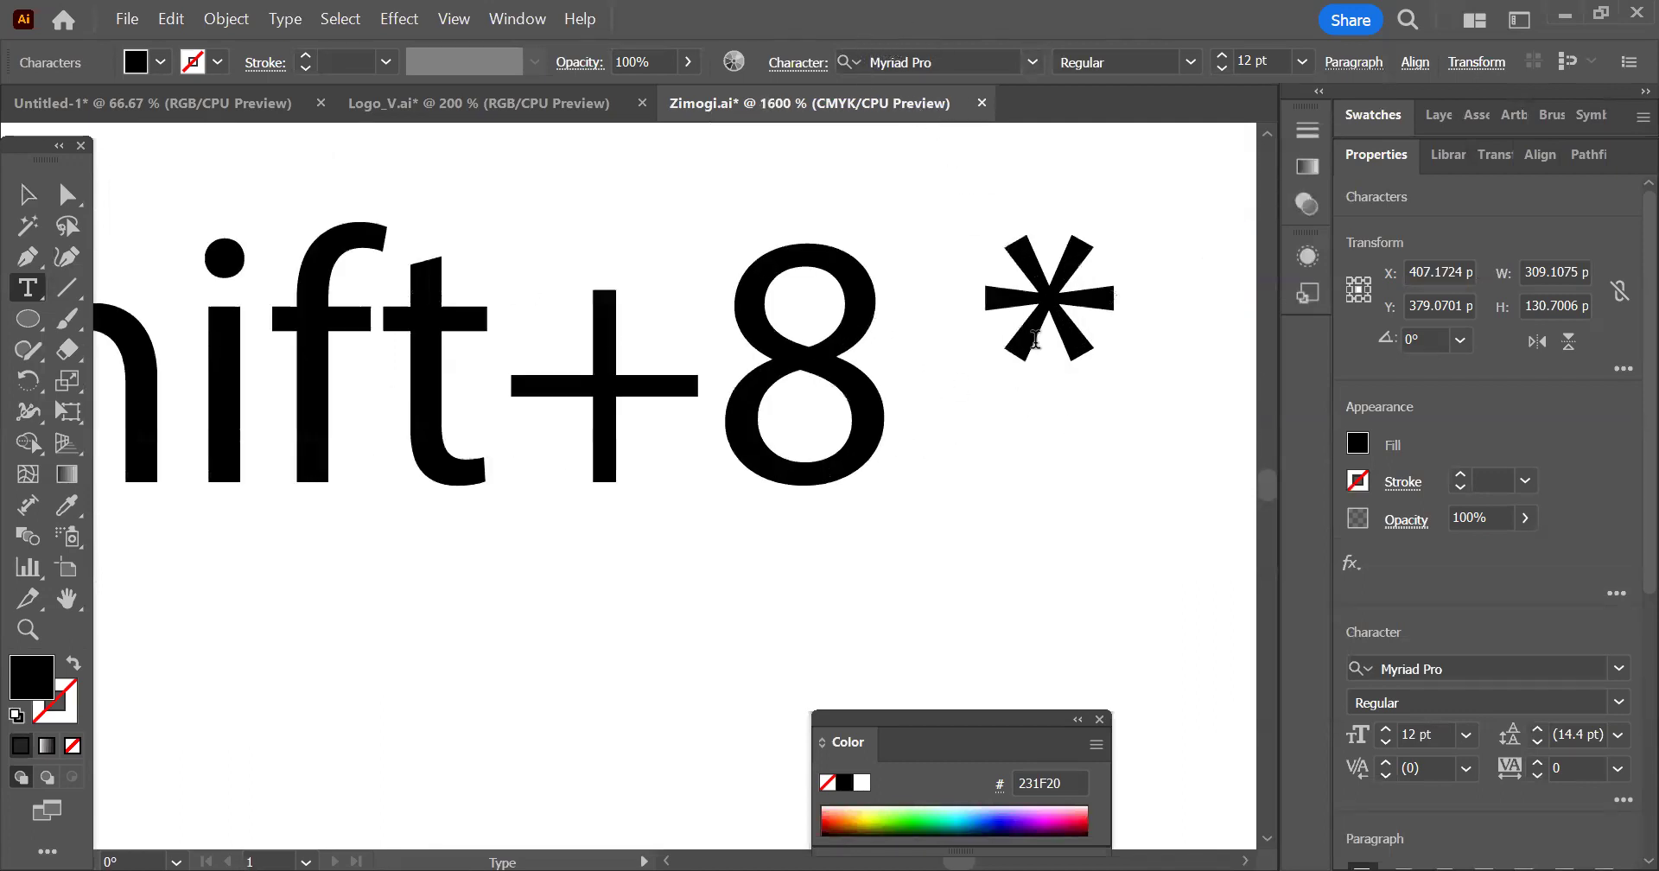
scroll(1063, 311, down, 3)
scroll(1092, 351, down, 3)
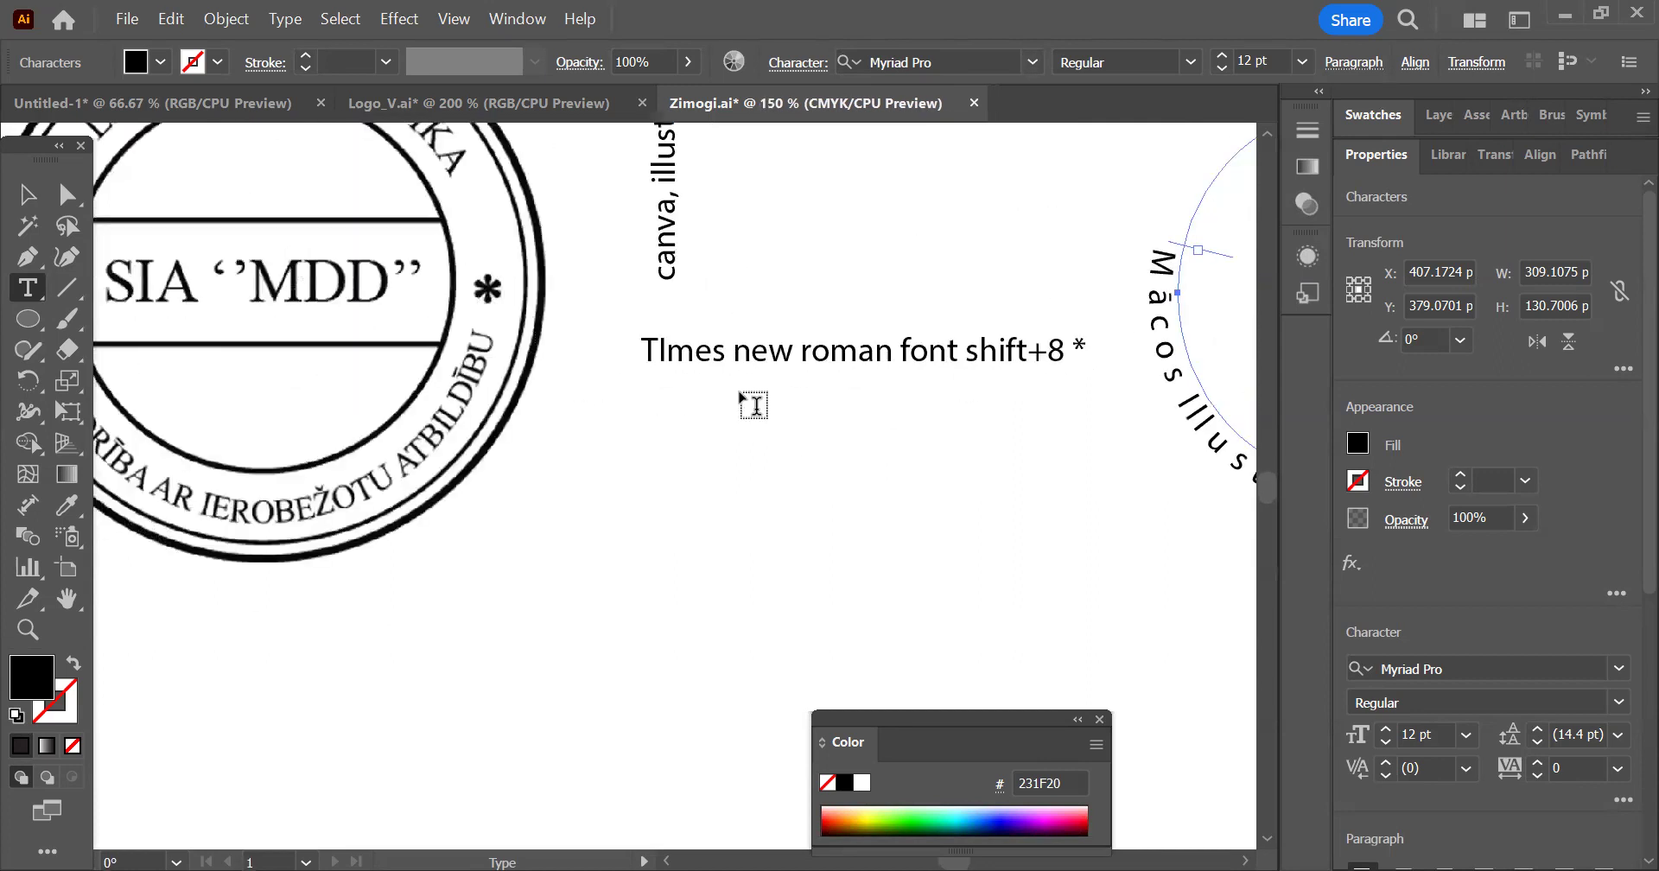
Correct the capitalisation of the font name in the note to "Times New Roman" and finish editing the text
click(672, 355)
key(BackSpace)
text(i)
key(Escape)
double_click(755, 350)
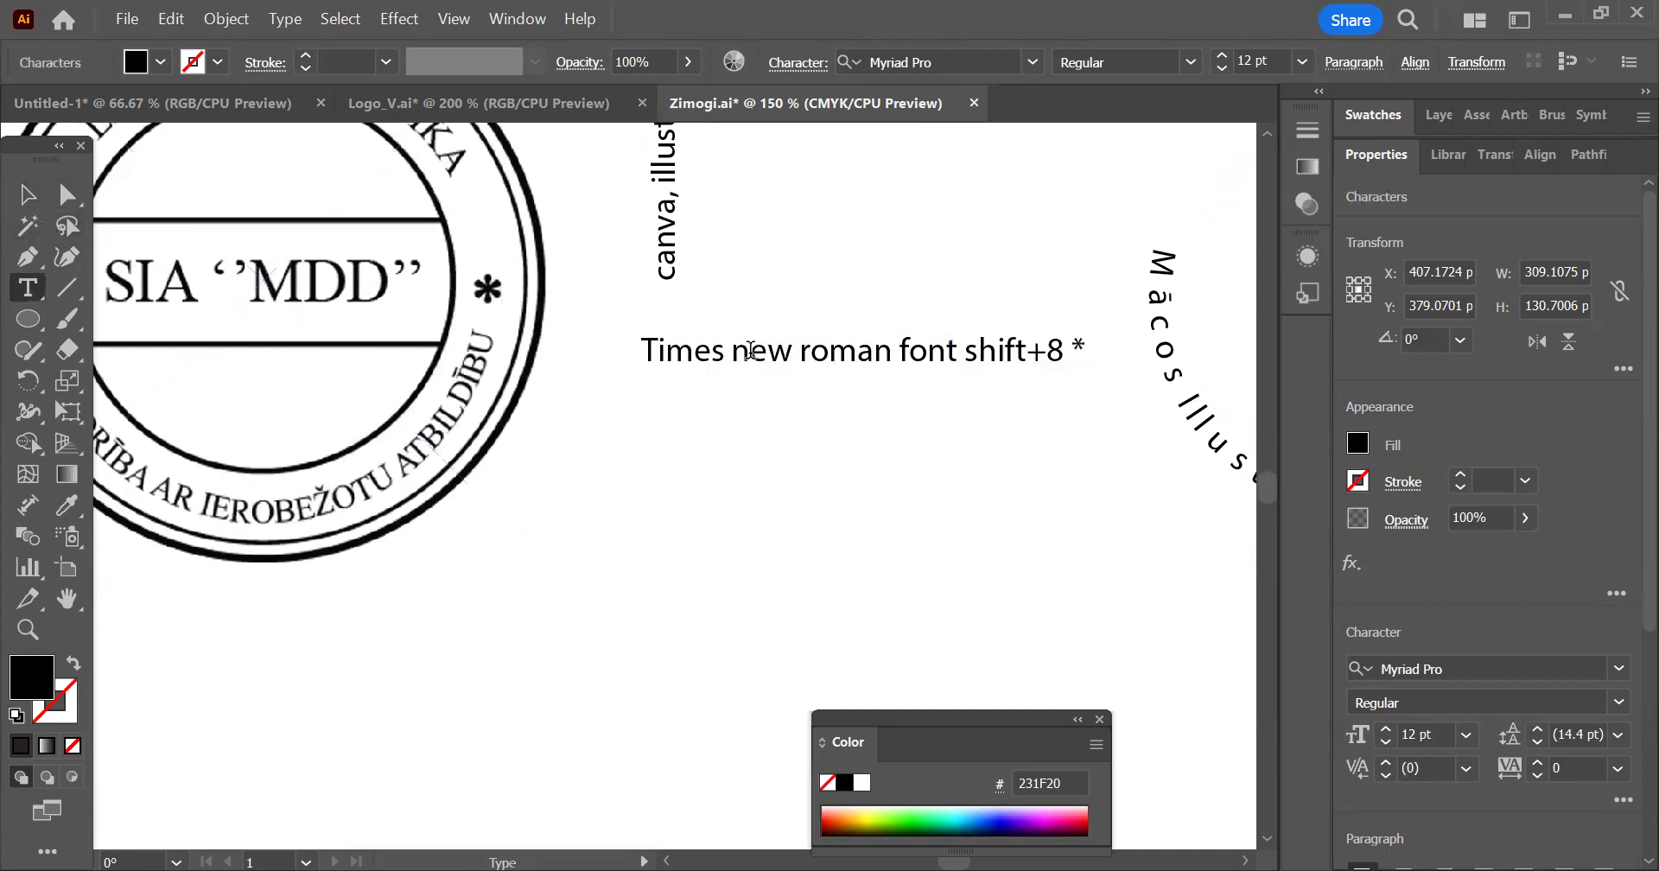
key(BackSpace)
text(N)
click(821, 350)
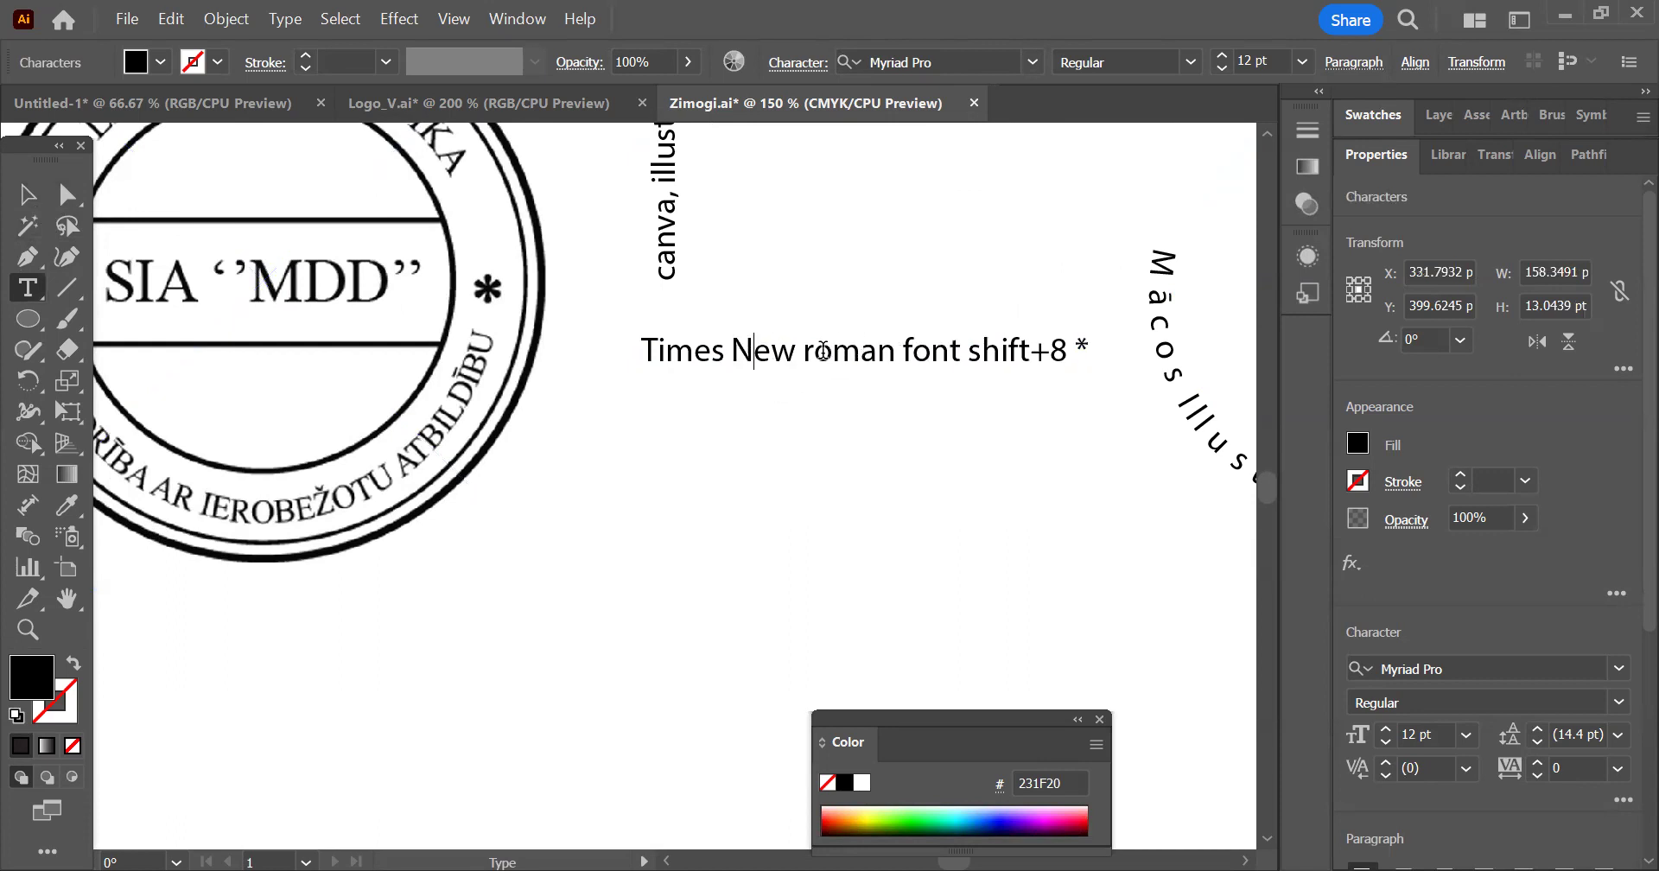
key(BackSpace)
text(R)
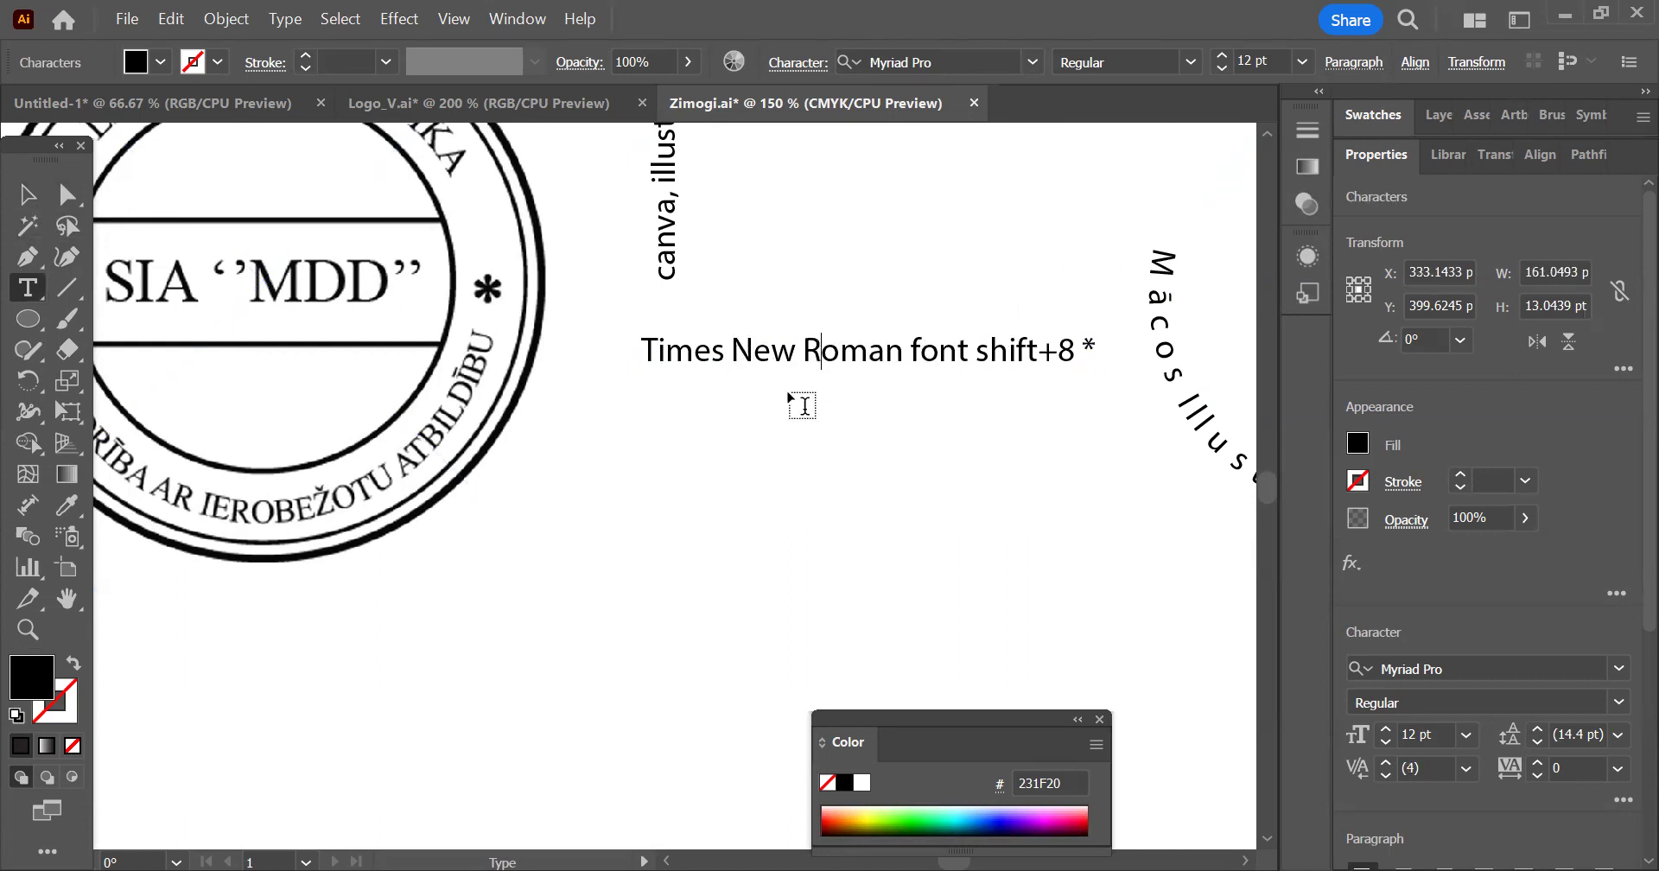
click(772, 408)
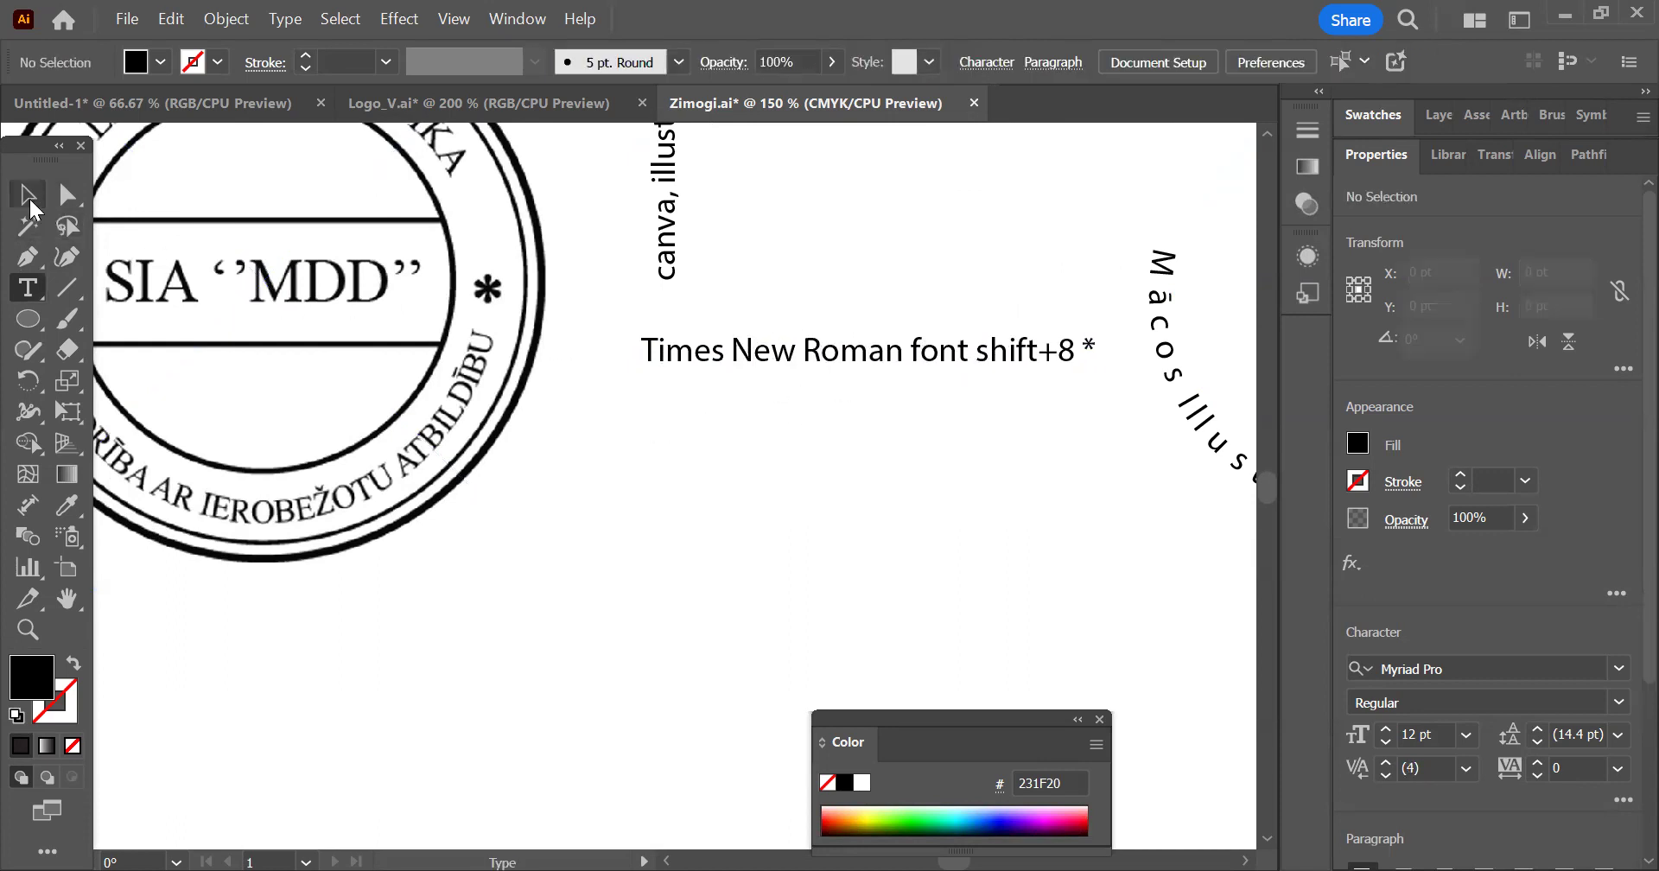
Move the linked SIA ‘’MDD’’ stamp image about 2 pt to the right and deselect it
click(28, 193)
key(ctrl+1)
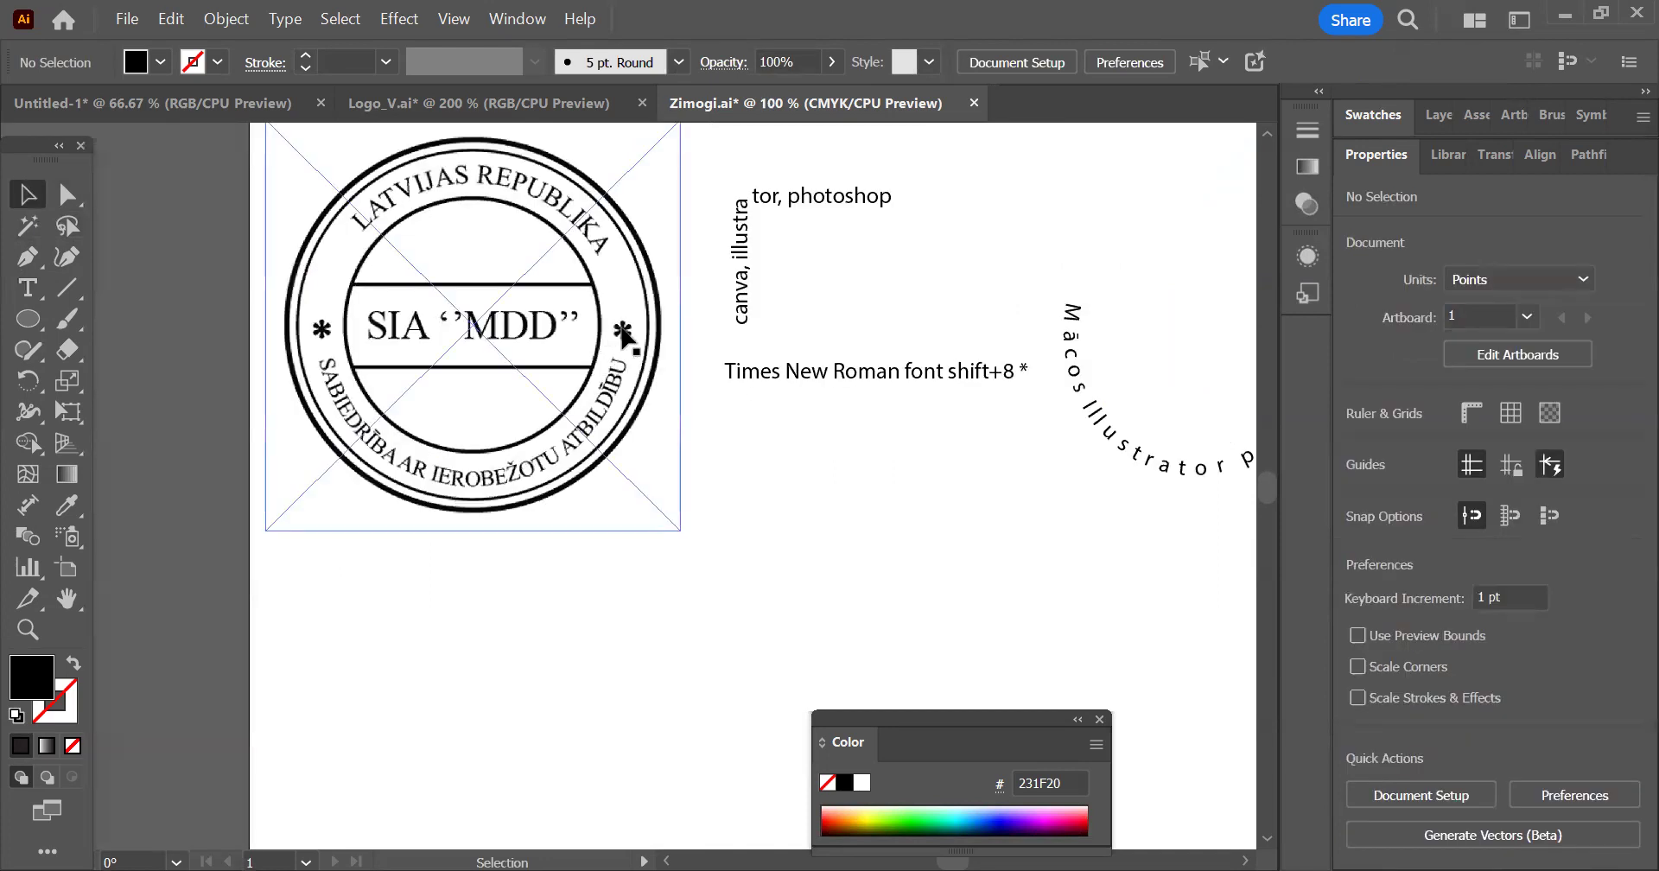
drag(323, 331, 328, 331)
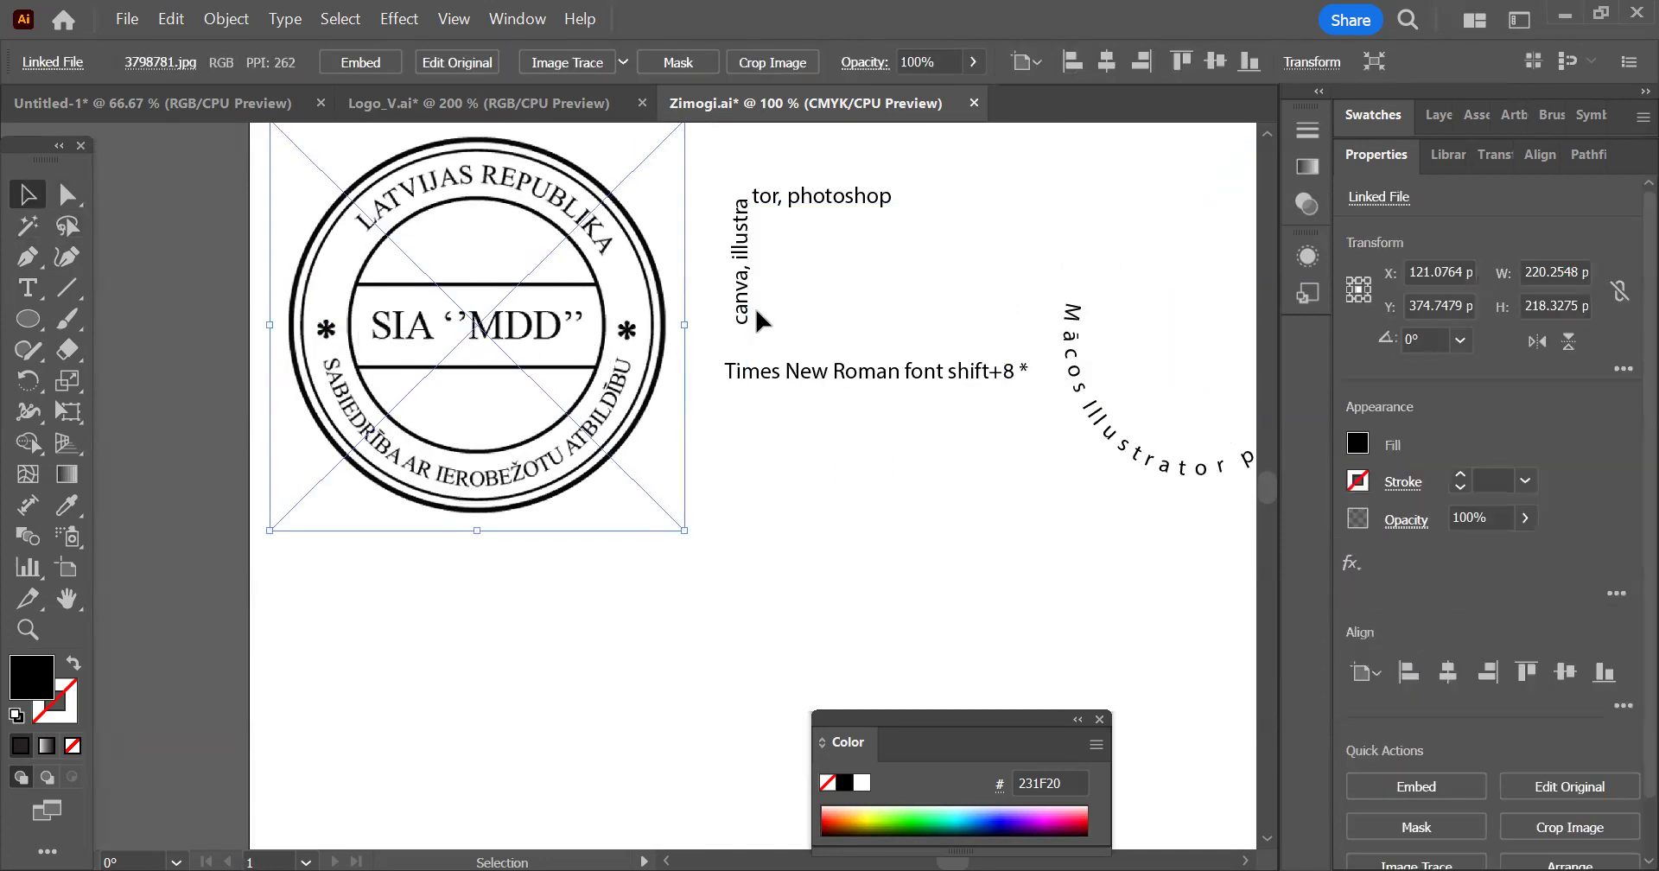
click(762, 451)
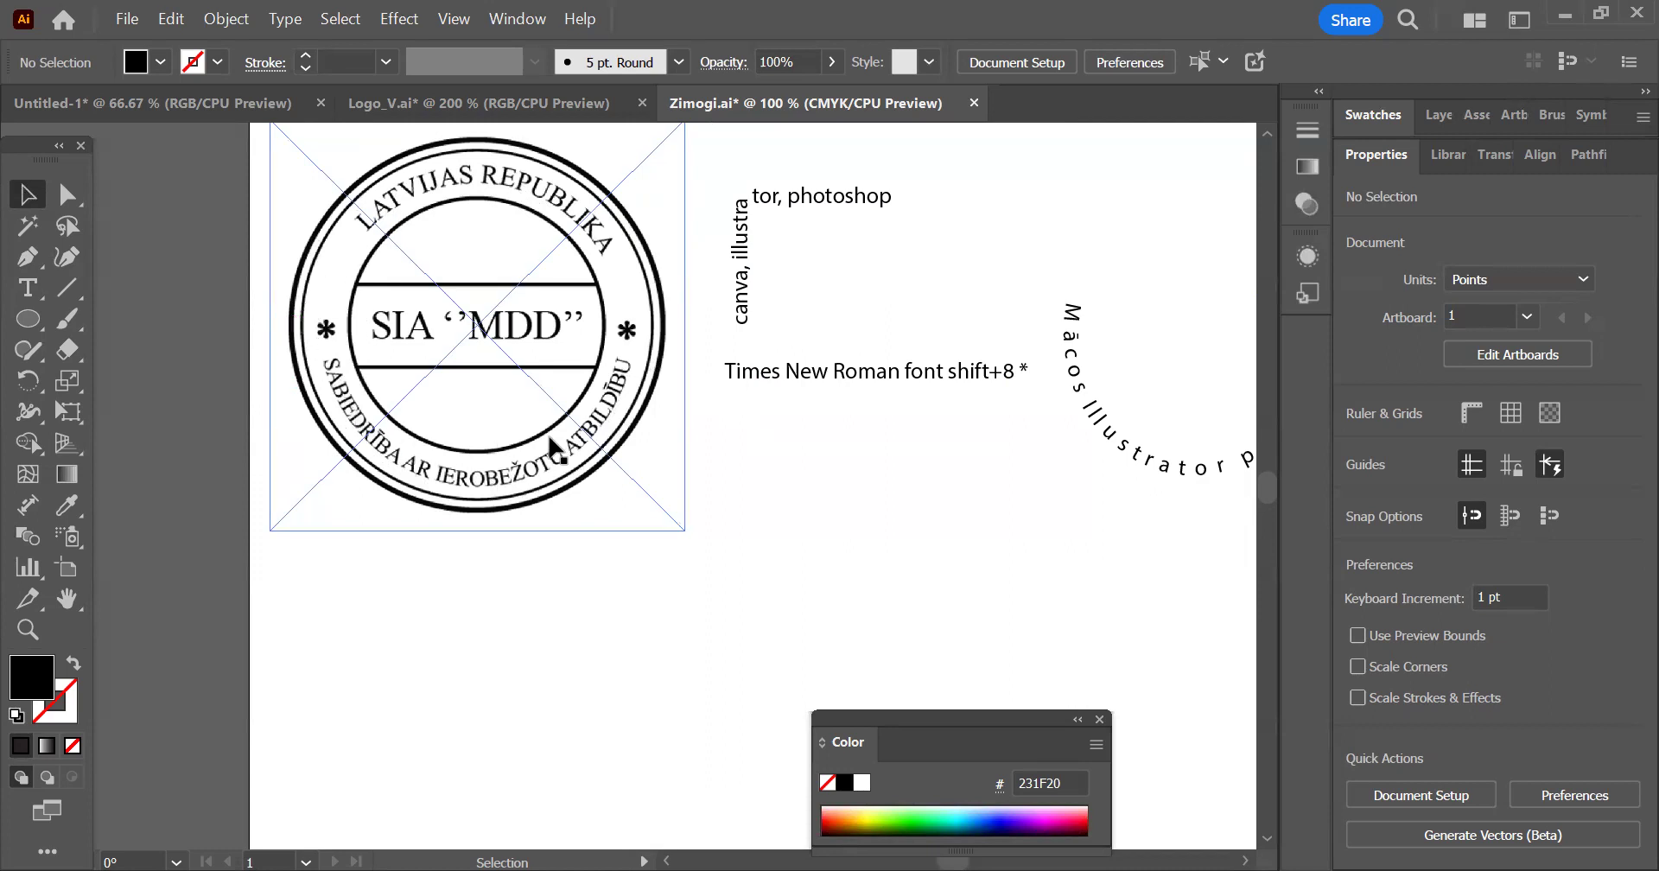
Expand the "Mācos Illustrator programmu" ellipse text into outlines with Object and Fill included
scroll(748, 446, down, 1)
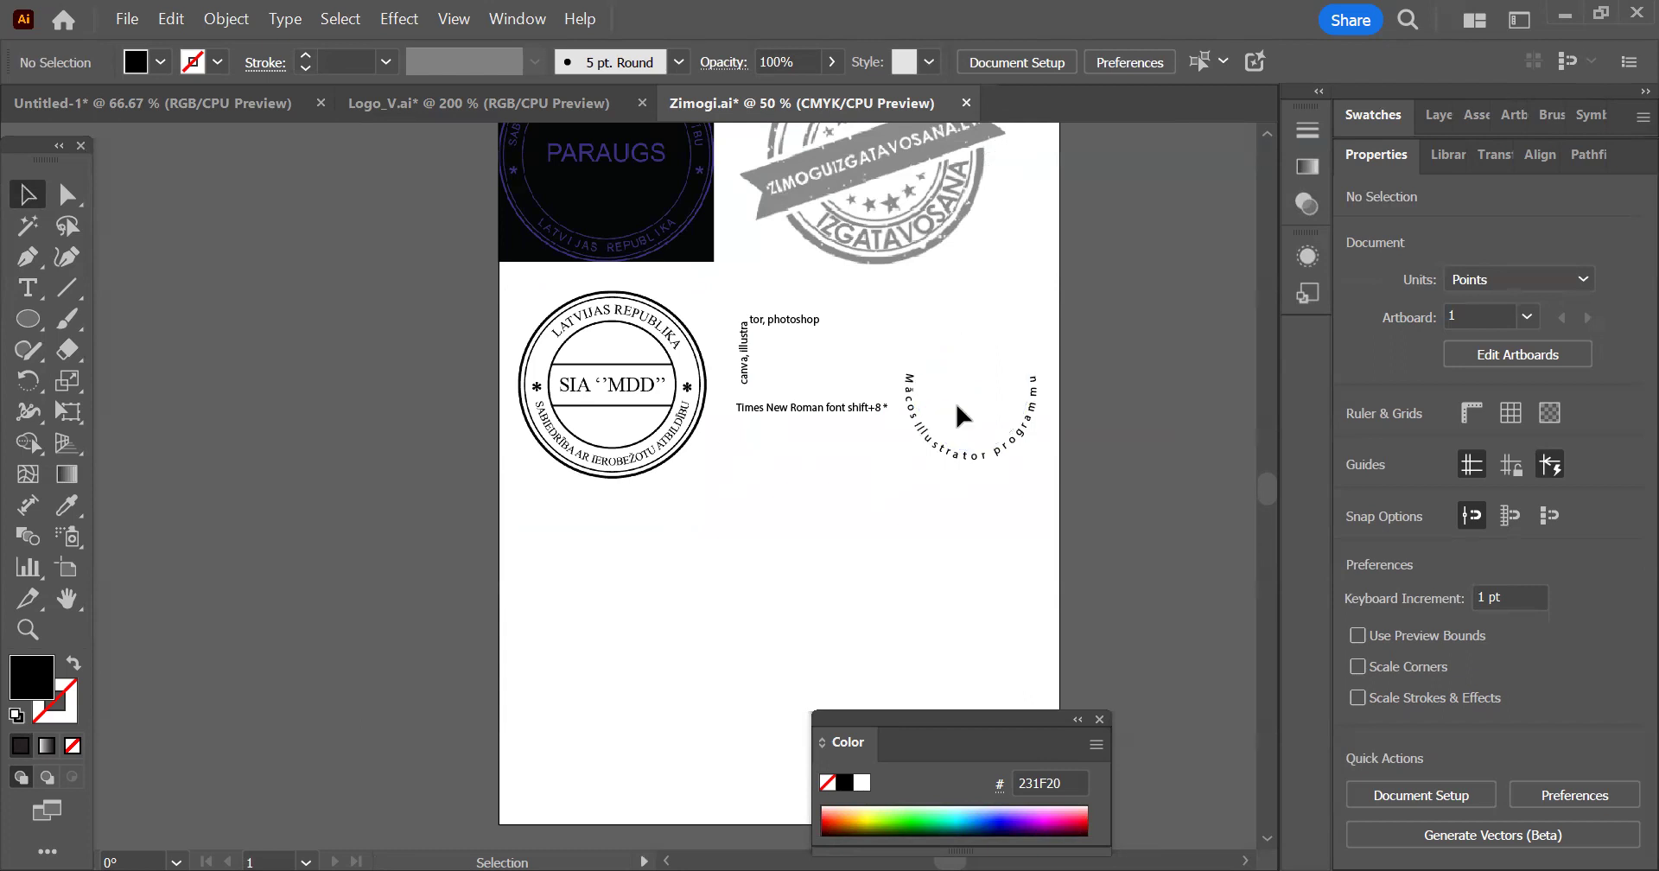
alt+scroll(1028, 398, up, 3)
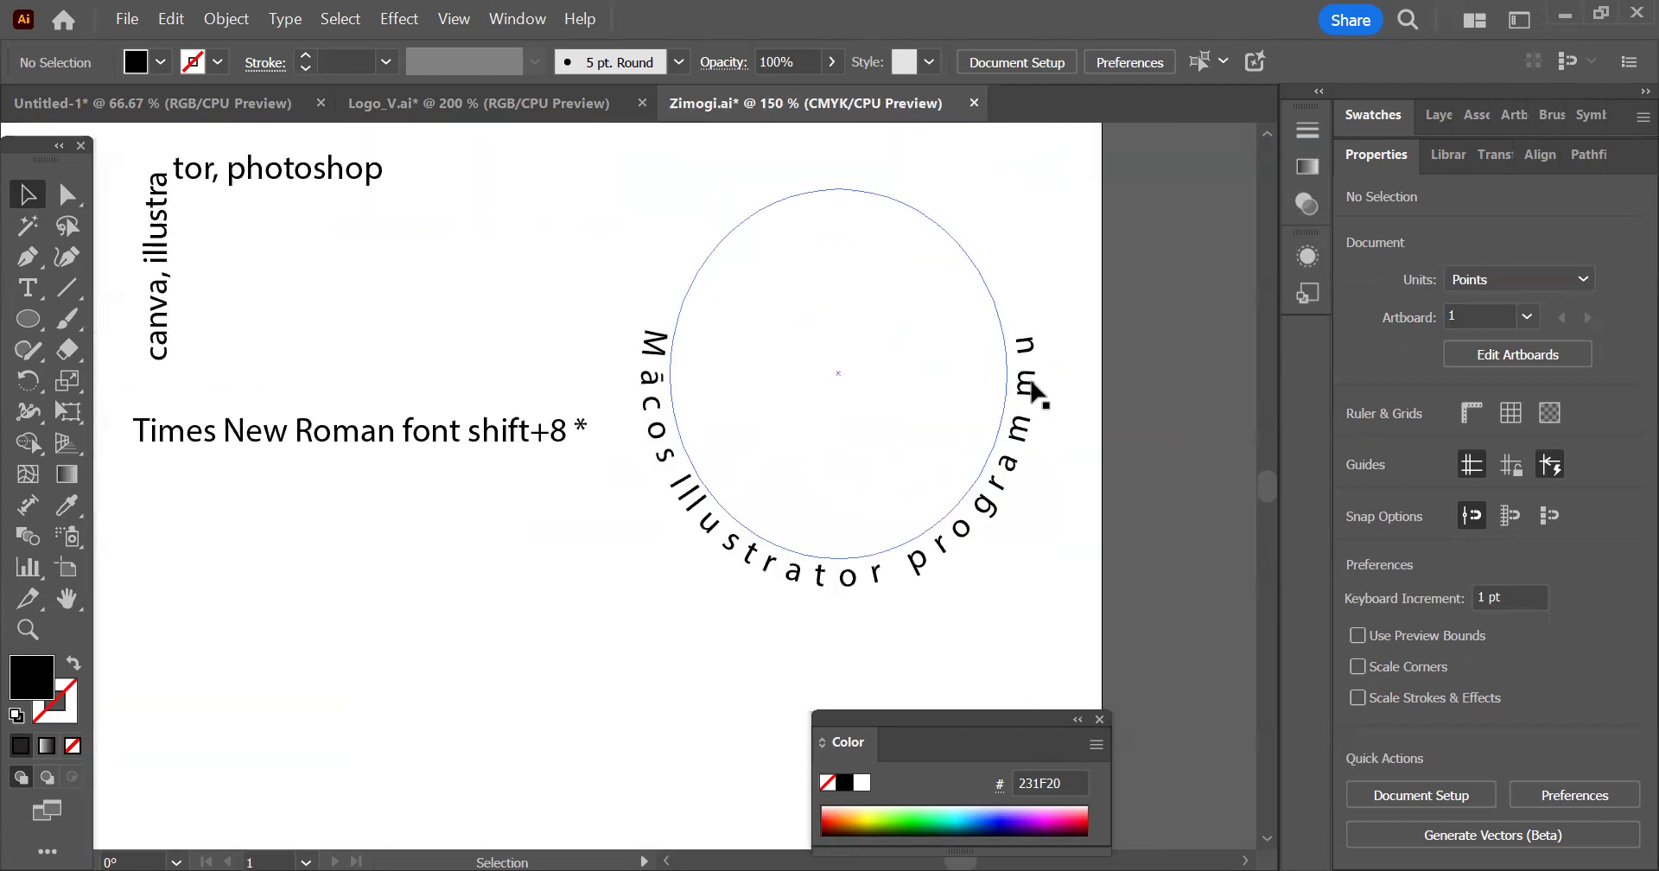
drag(1014, 521, 851, 372)
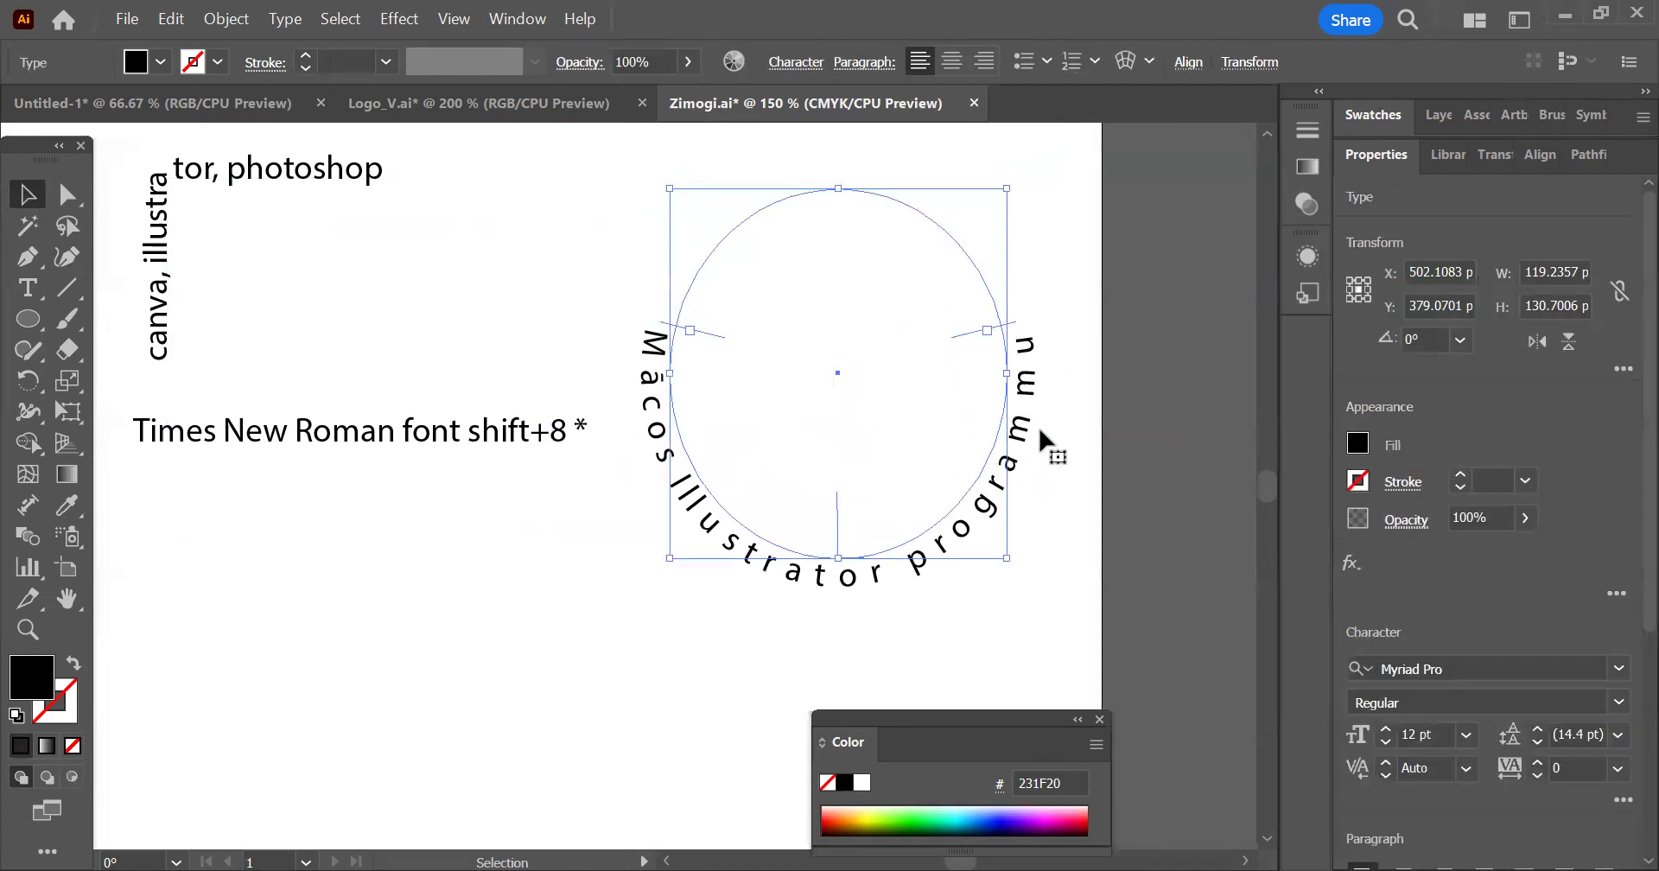
click(226, 19)
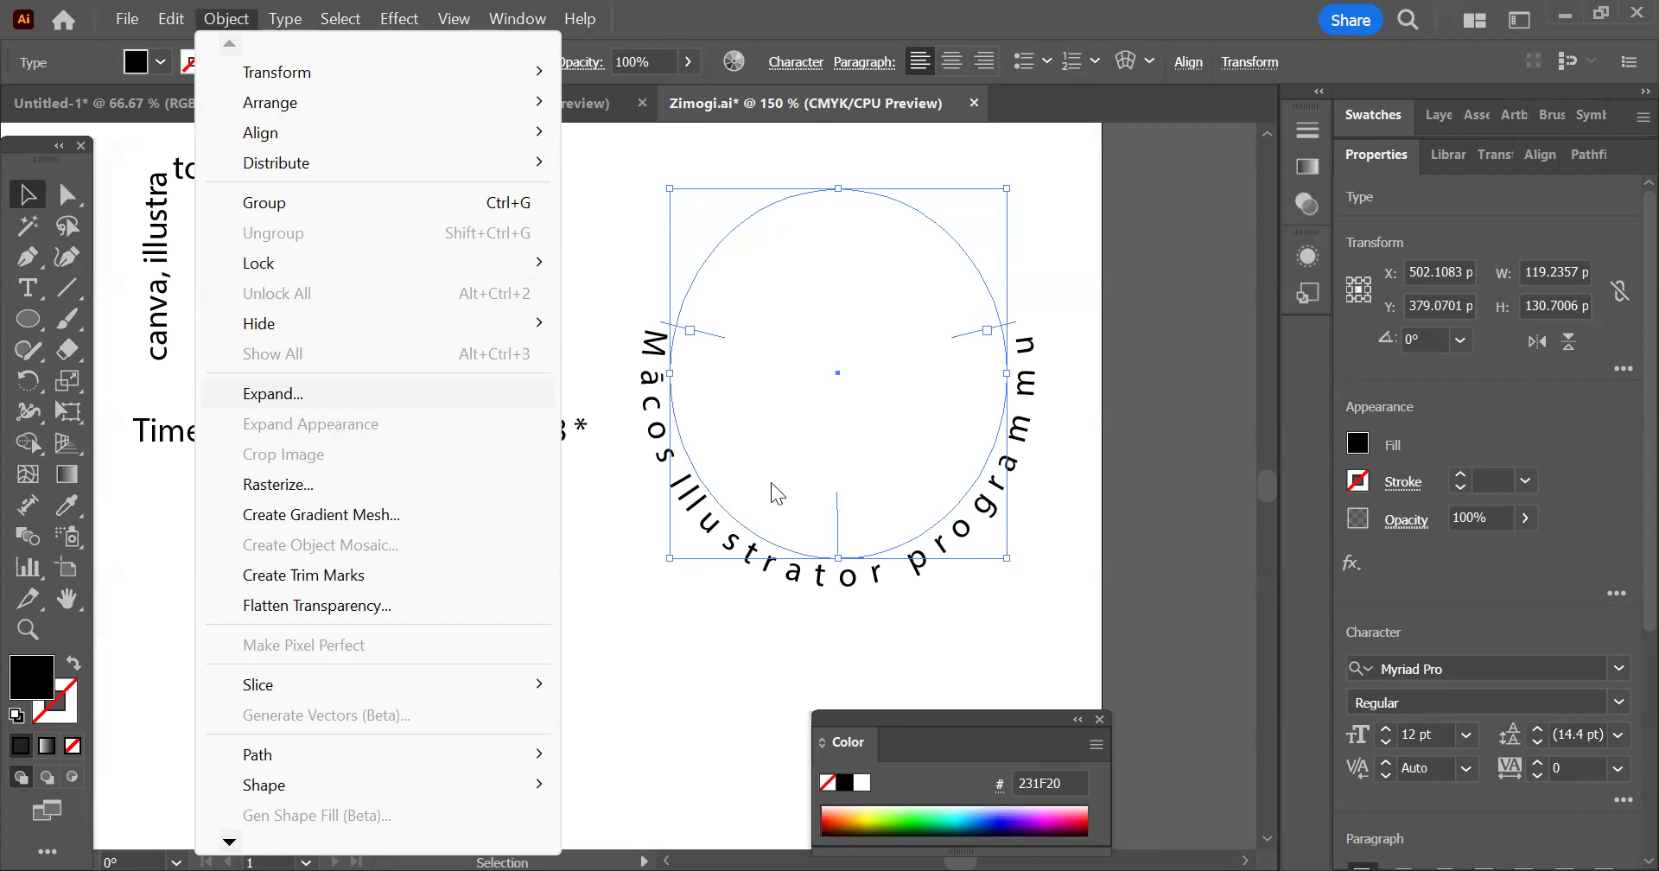
click(455, 394)
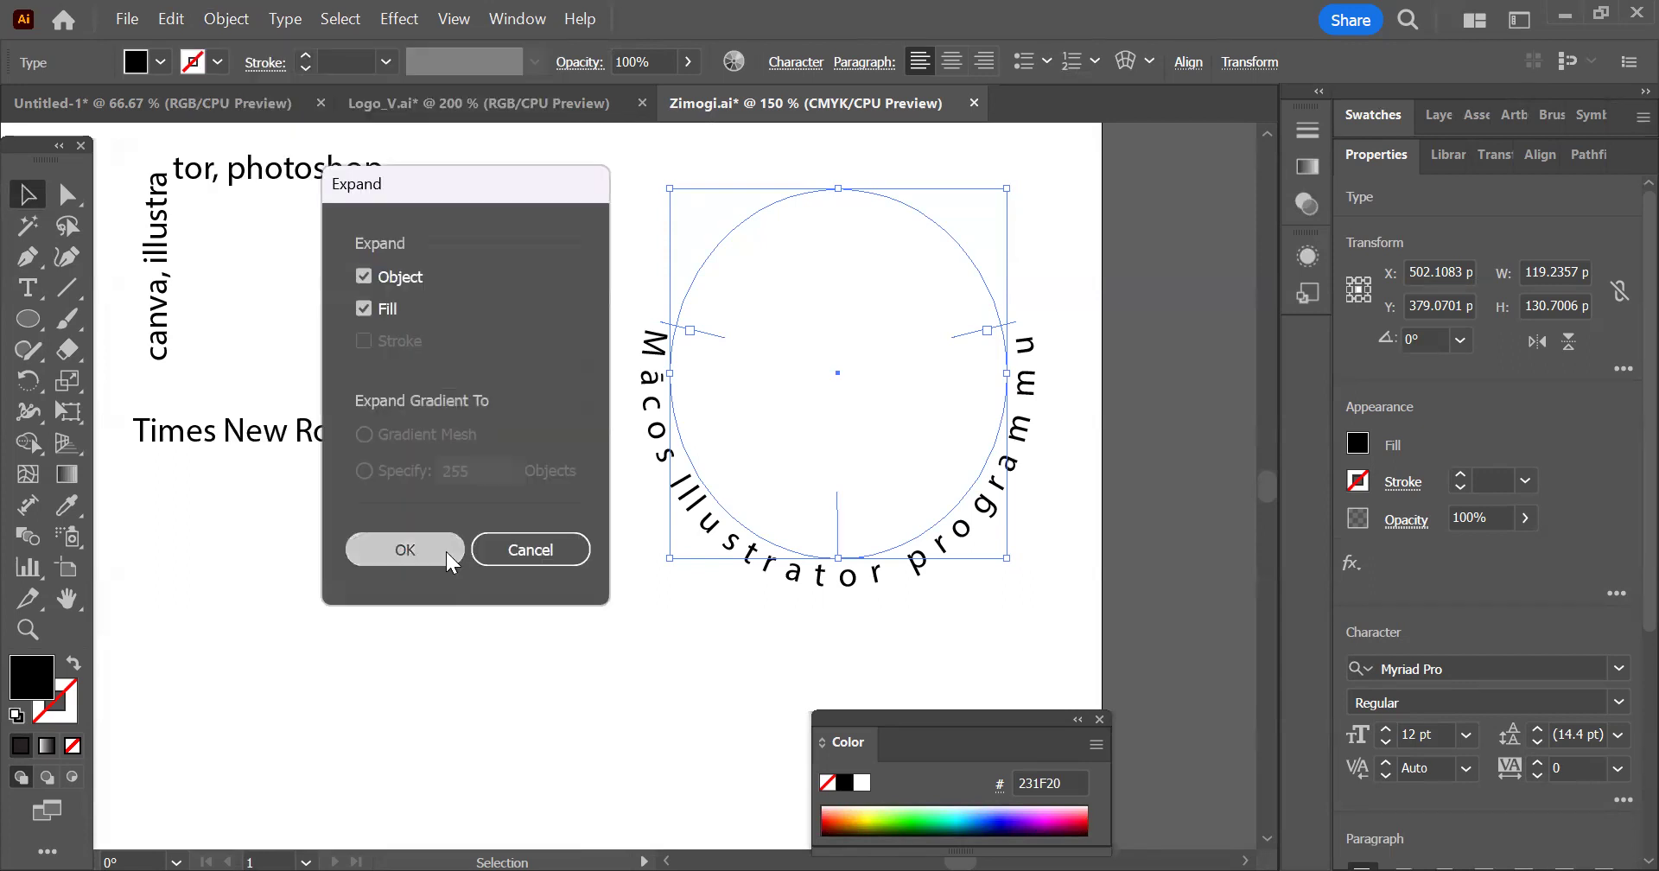
click(432, 541)
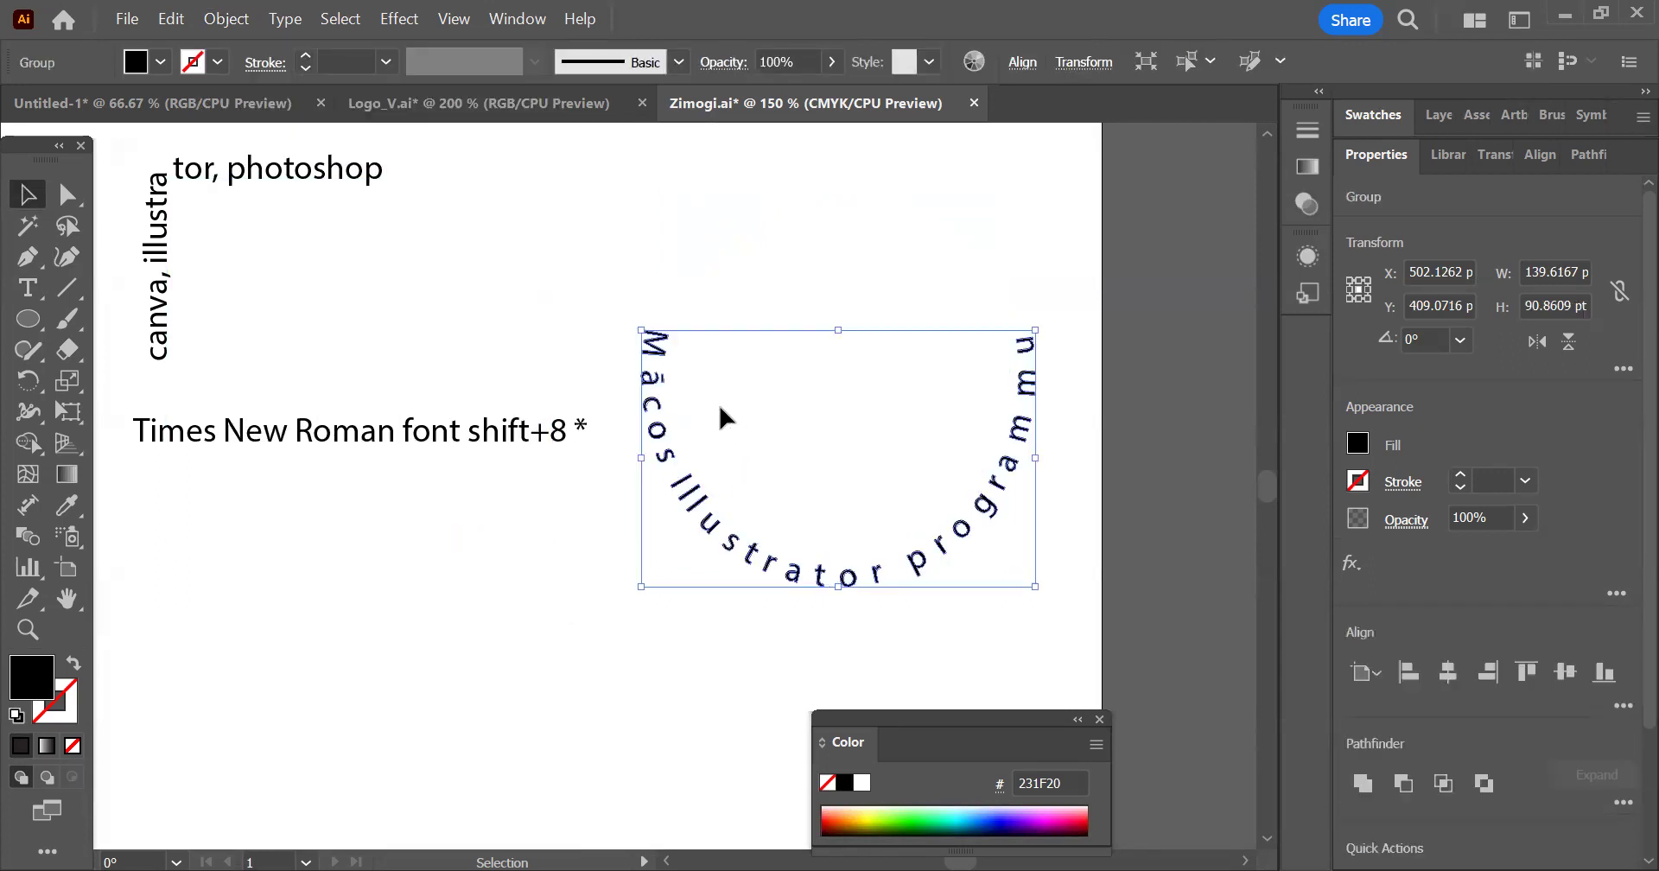
Inspect the anchor points of the expanded letters M, ā and c individually with the Direct Selection tool
click(696, 260)
click(68, 194)
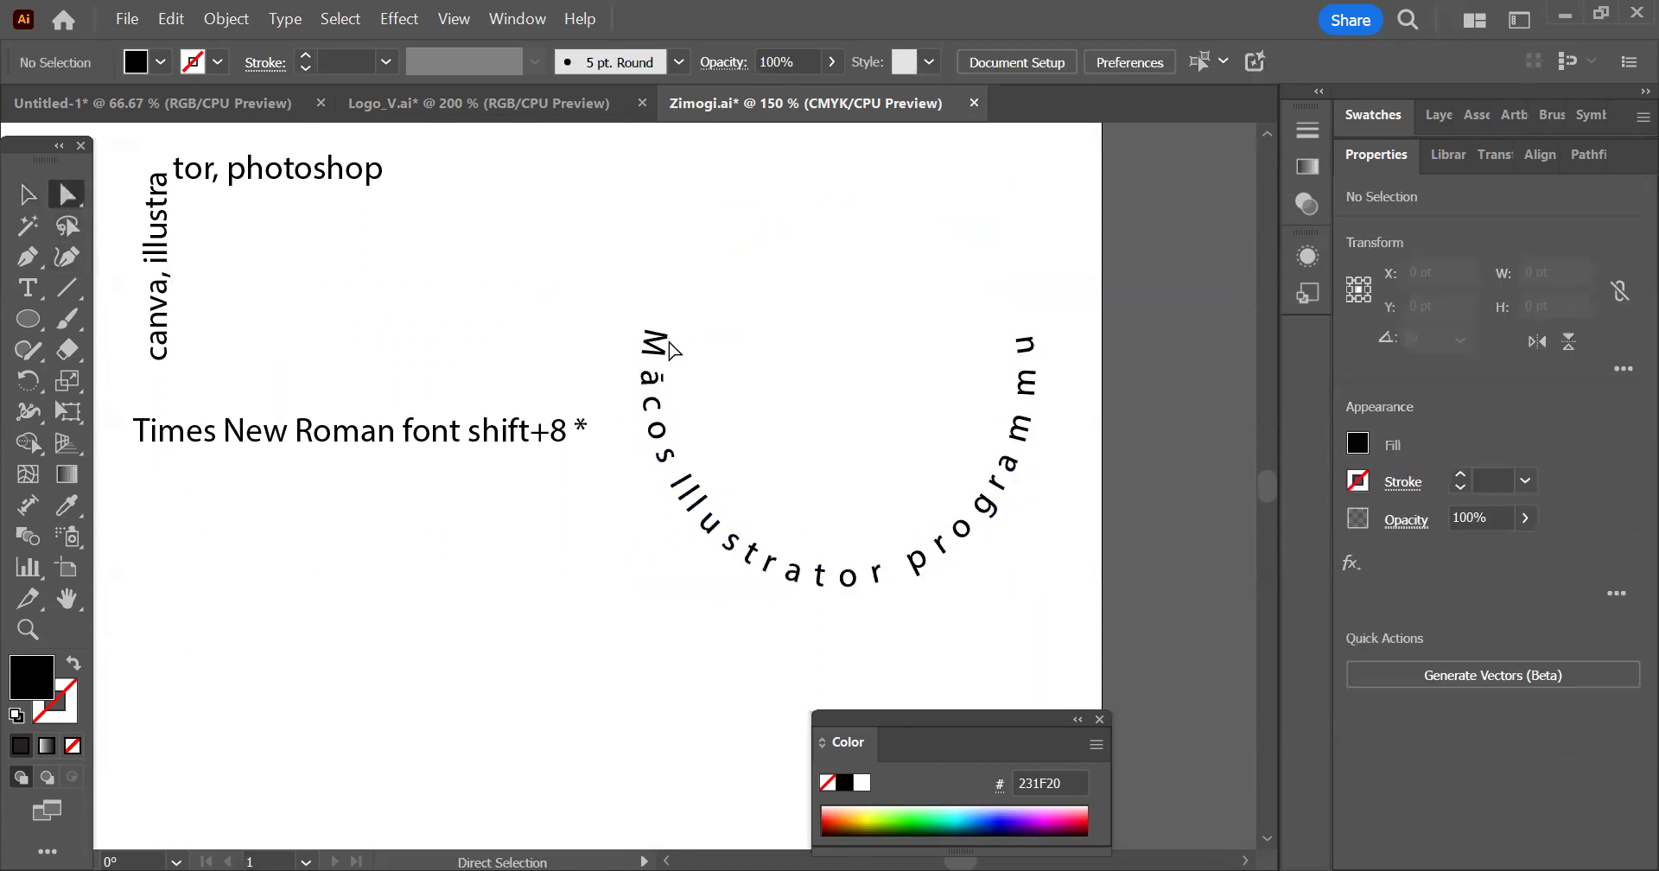
scroll(673, 350, up, 5)
click(658, 326)
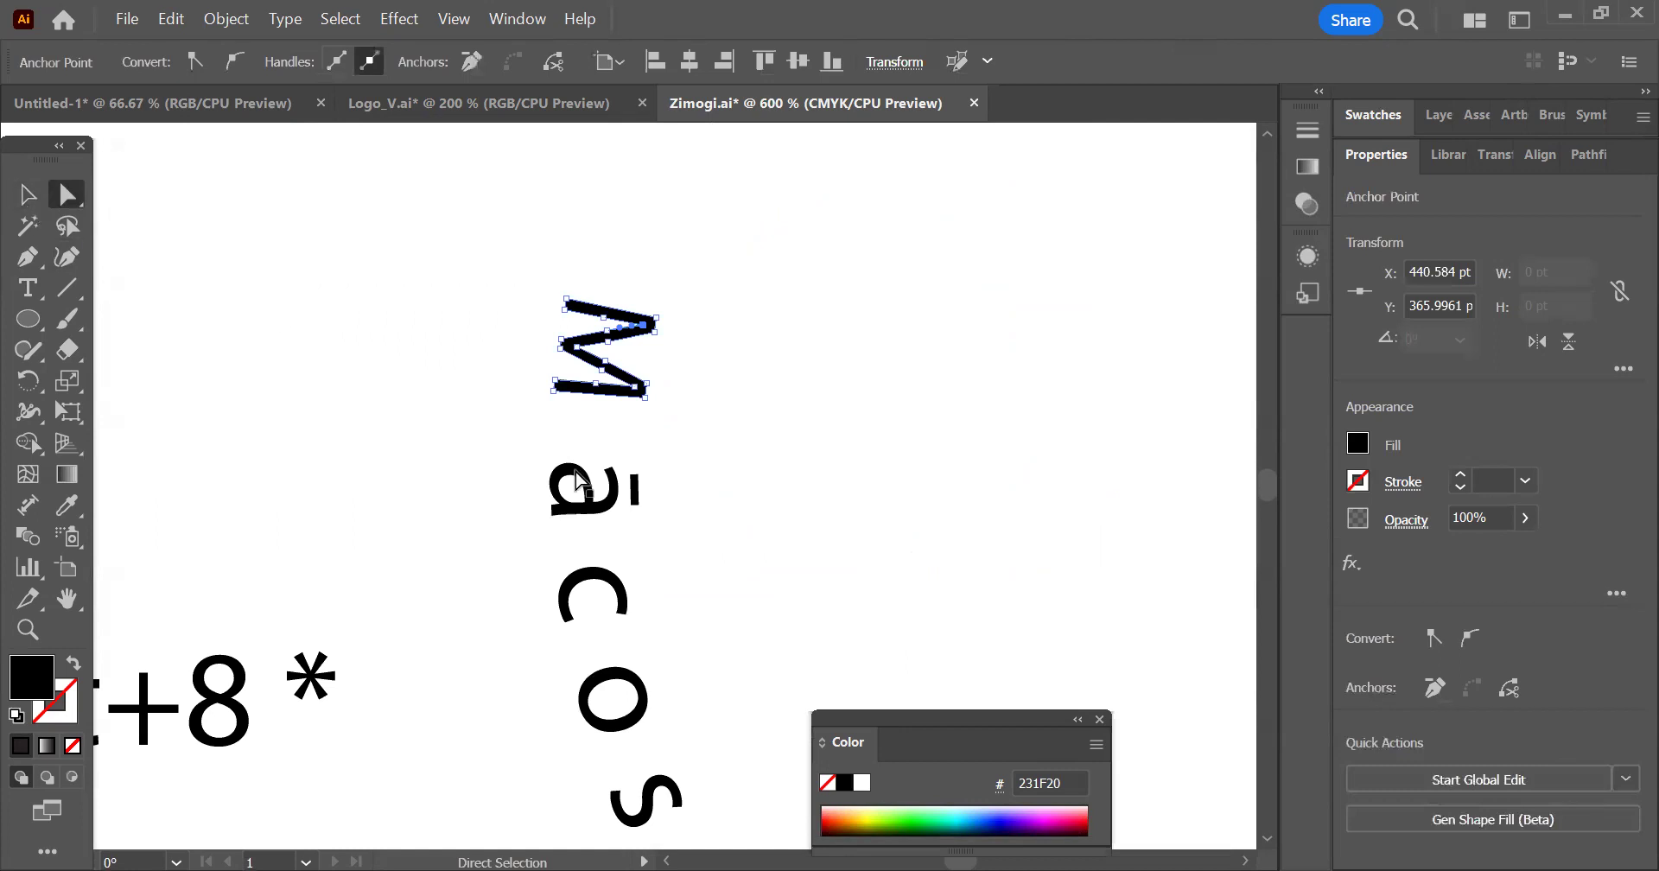
click(609, 491)
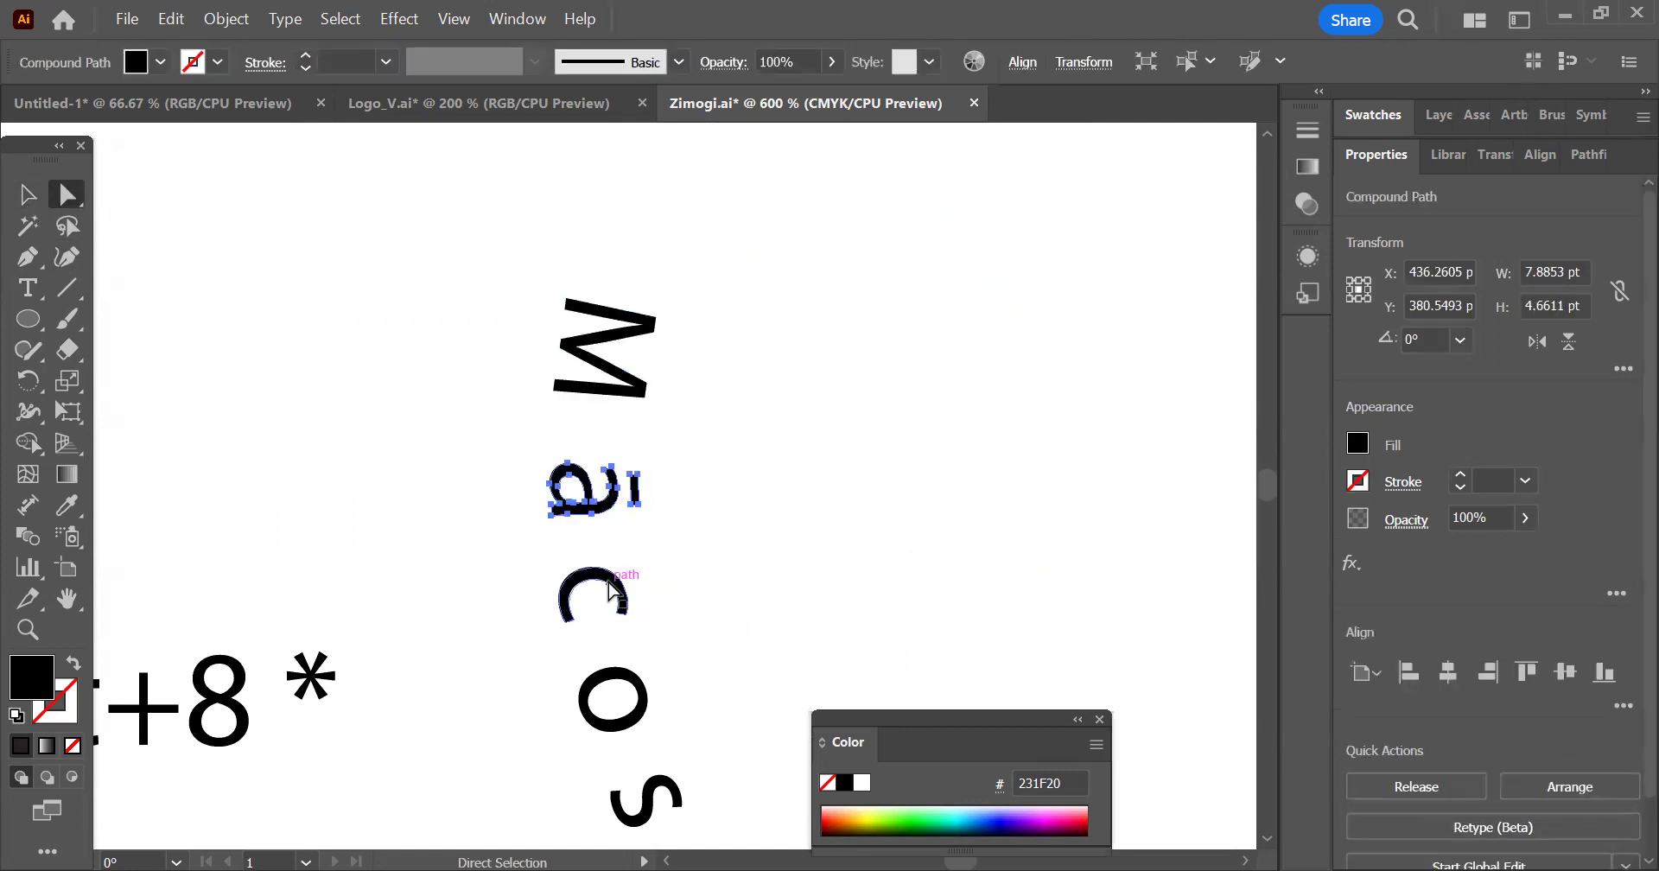
click(612, 590)
click(639, 324)
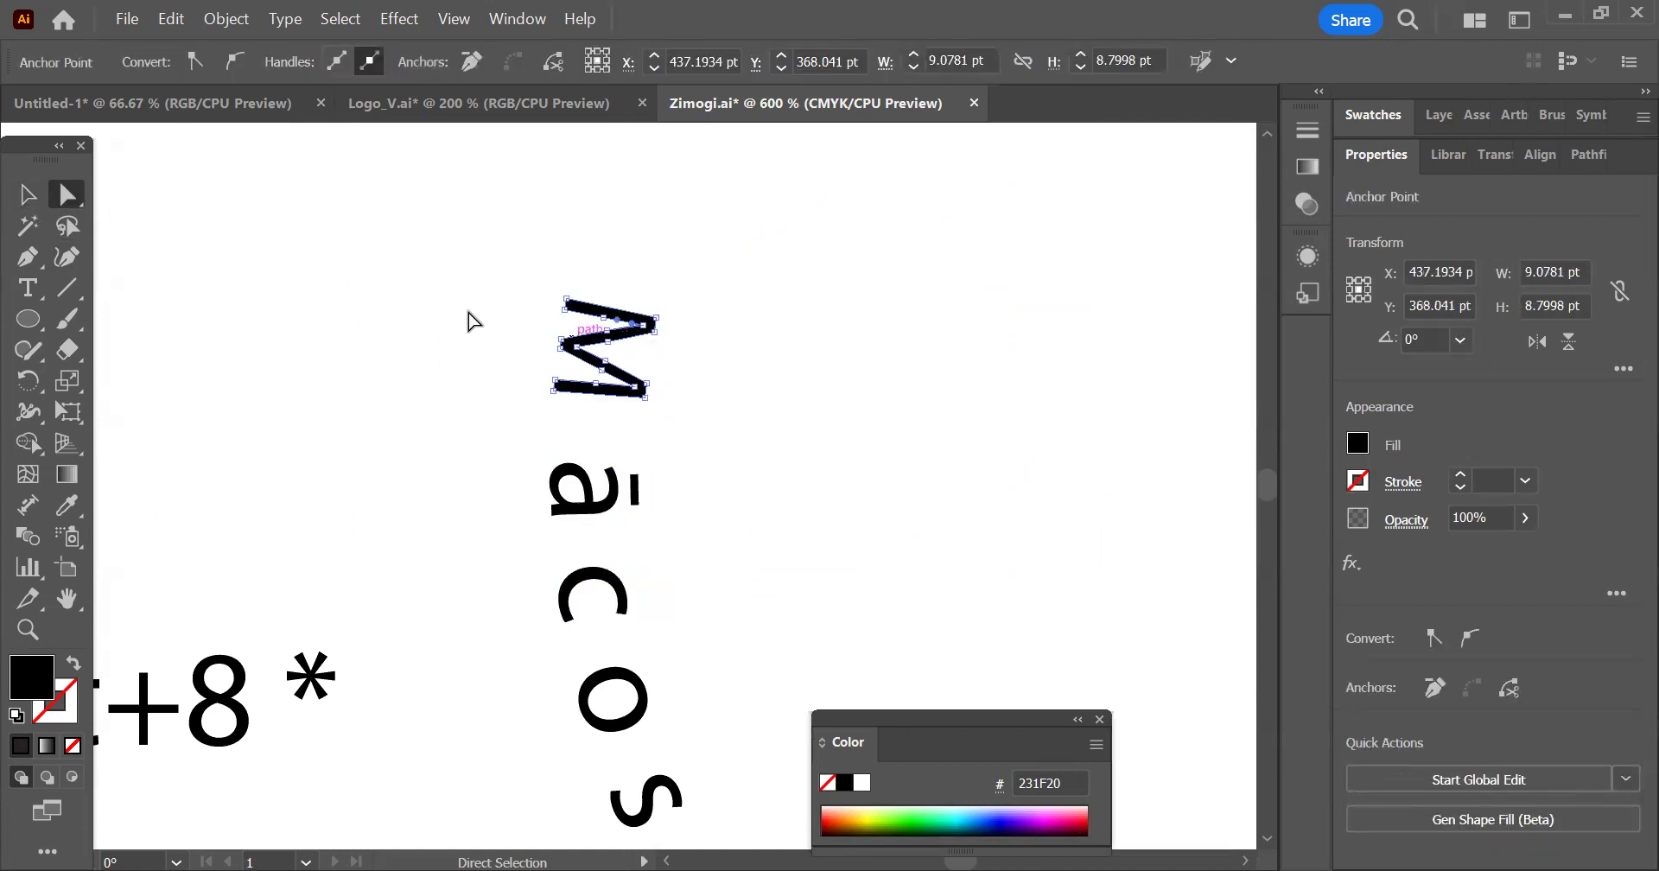
Select the whole expanded curved text group, fill it with the linear white-to-black gradient, and deselect it
click(27, 194)
scroll(644, 216, down, 5)
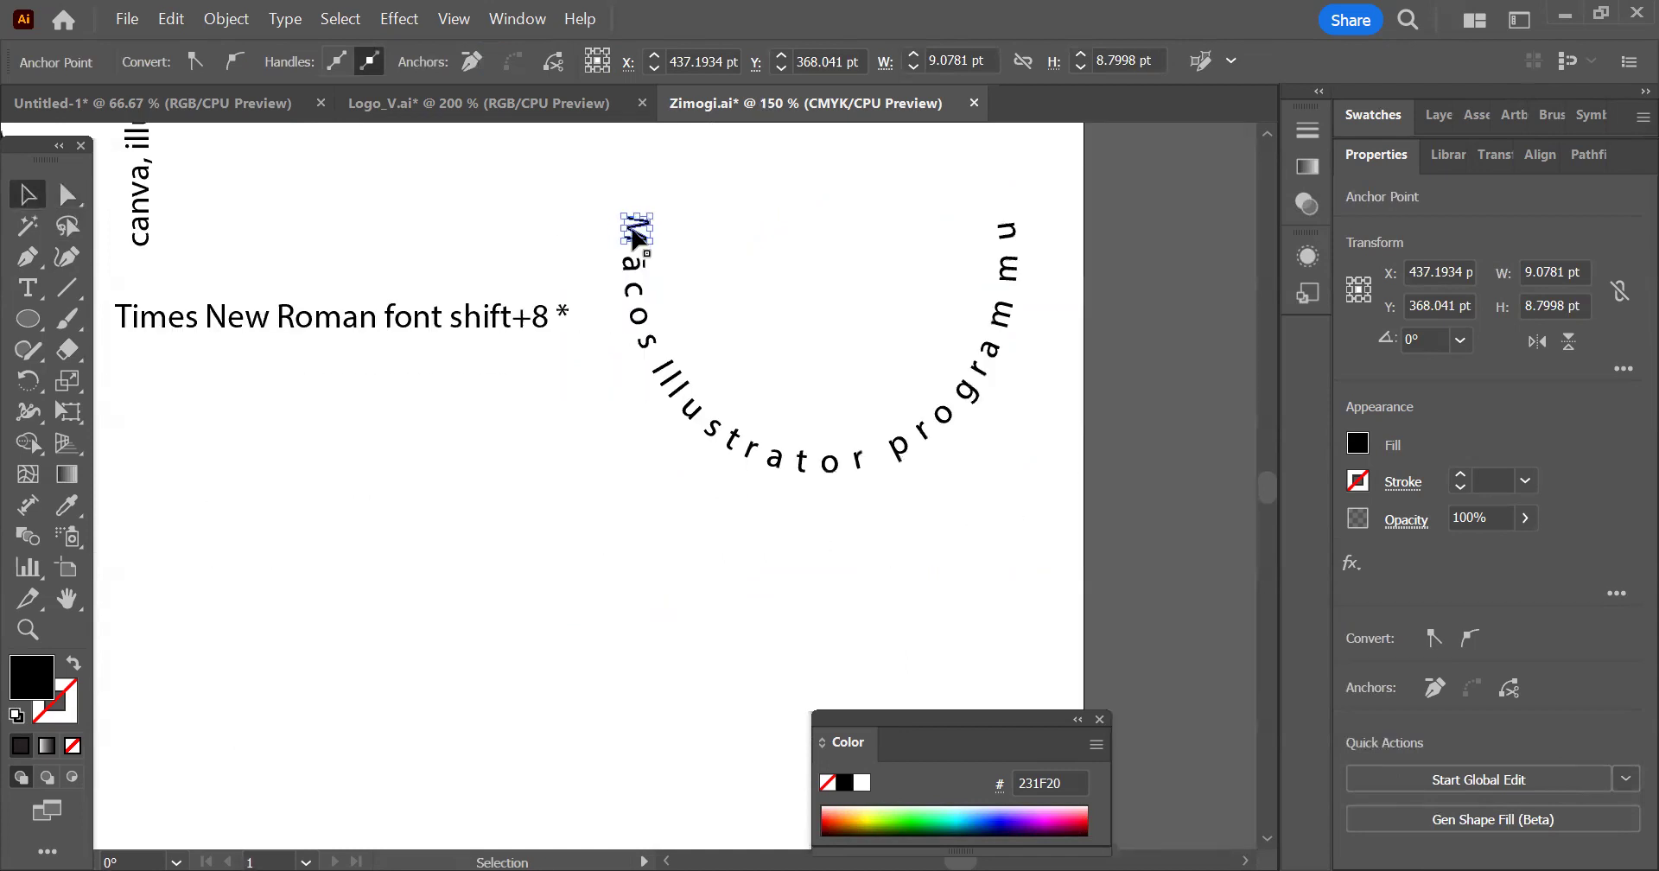
scroll(636, 233, down, 2)
click(605, 211)
drag(621, 194, 931, 457)
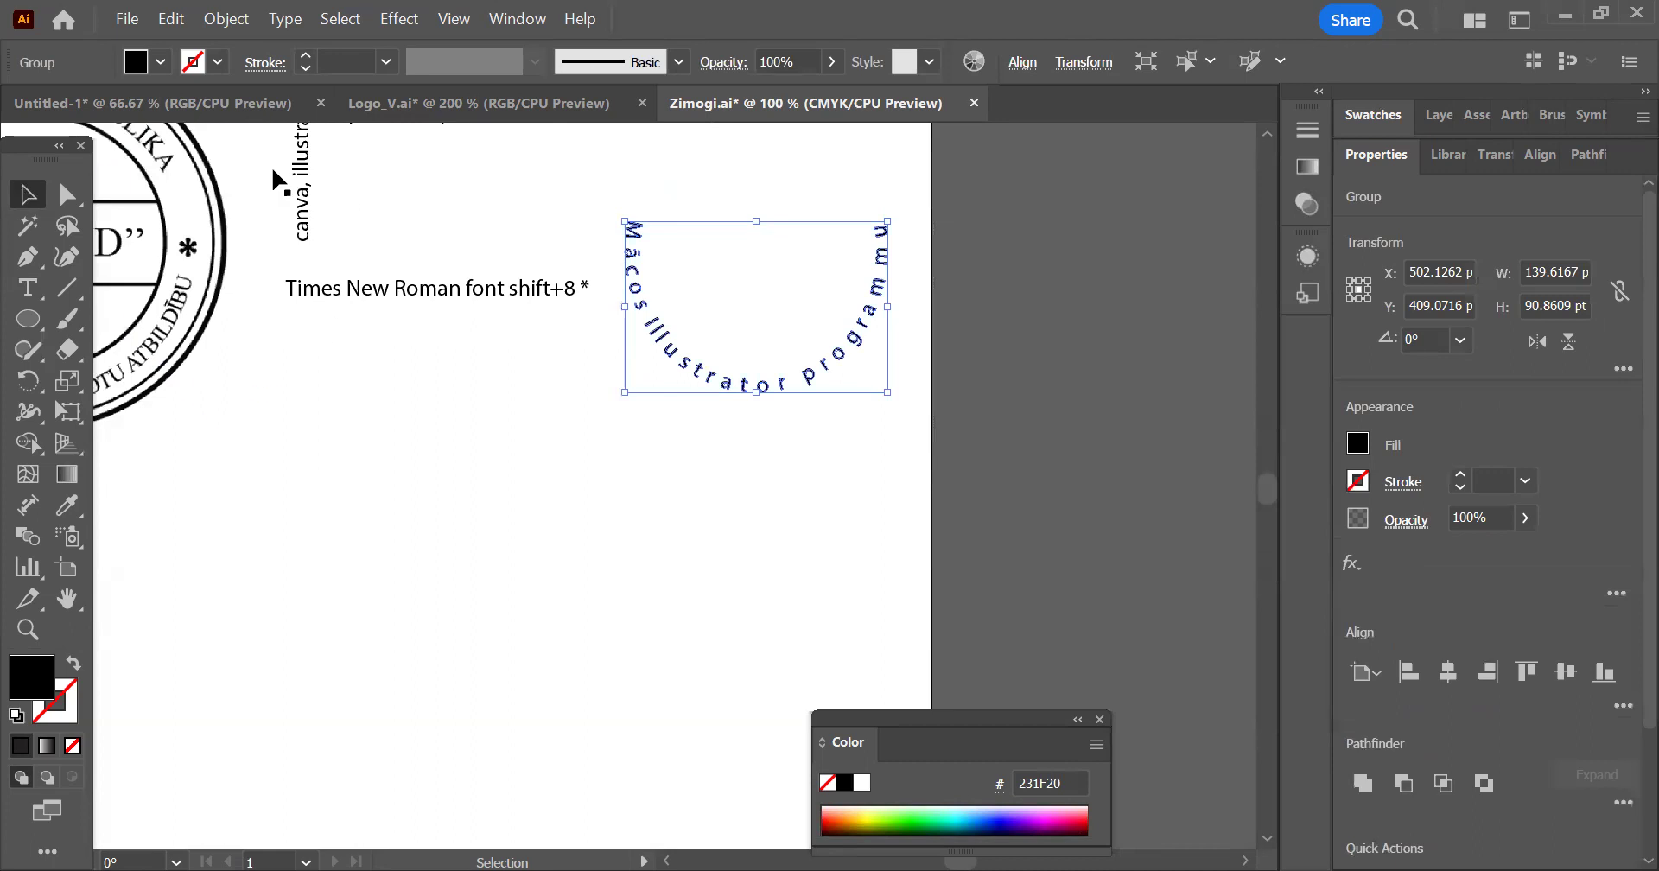
click(47, 746)
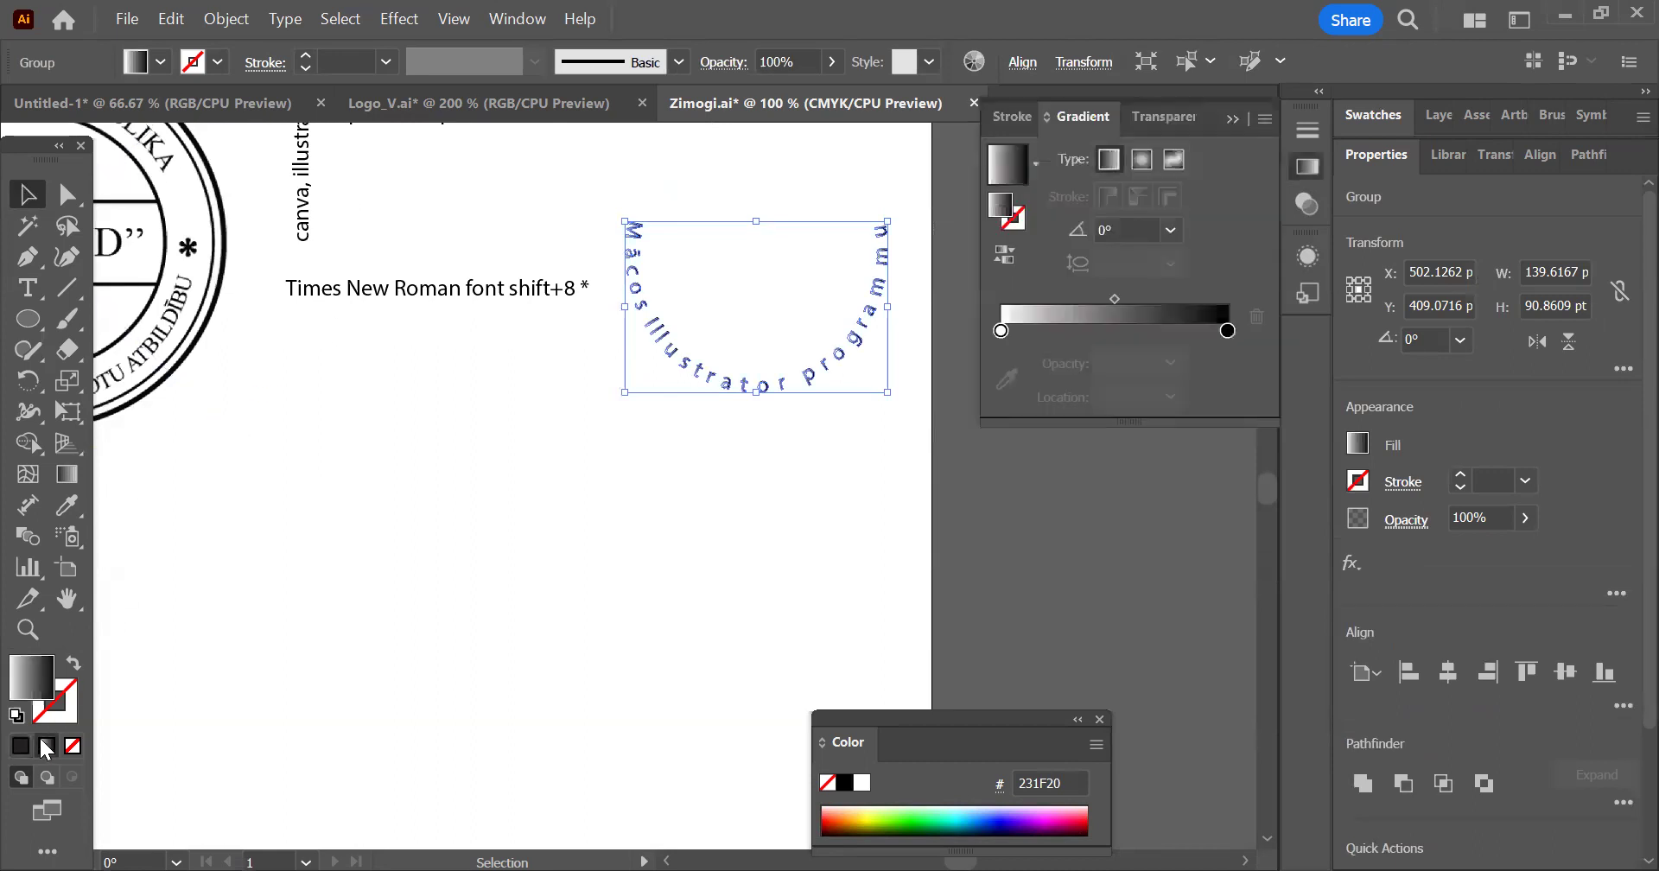
click(679, 519)
Add a new point text reading "Canva" in the empty area below the stamp
drag(560, 404, 609, 458)
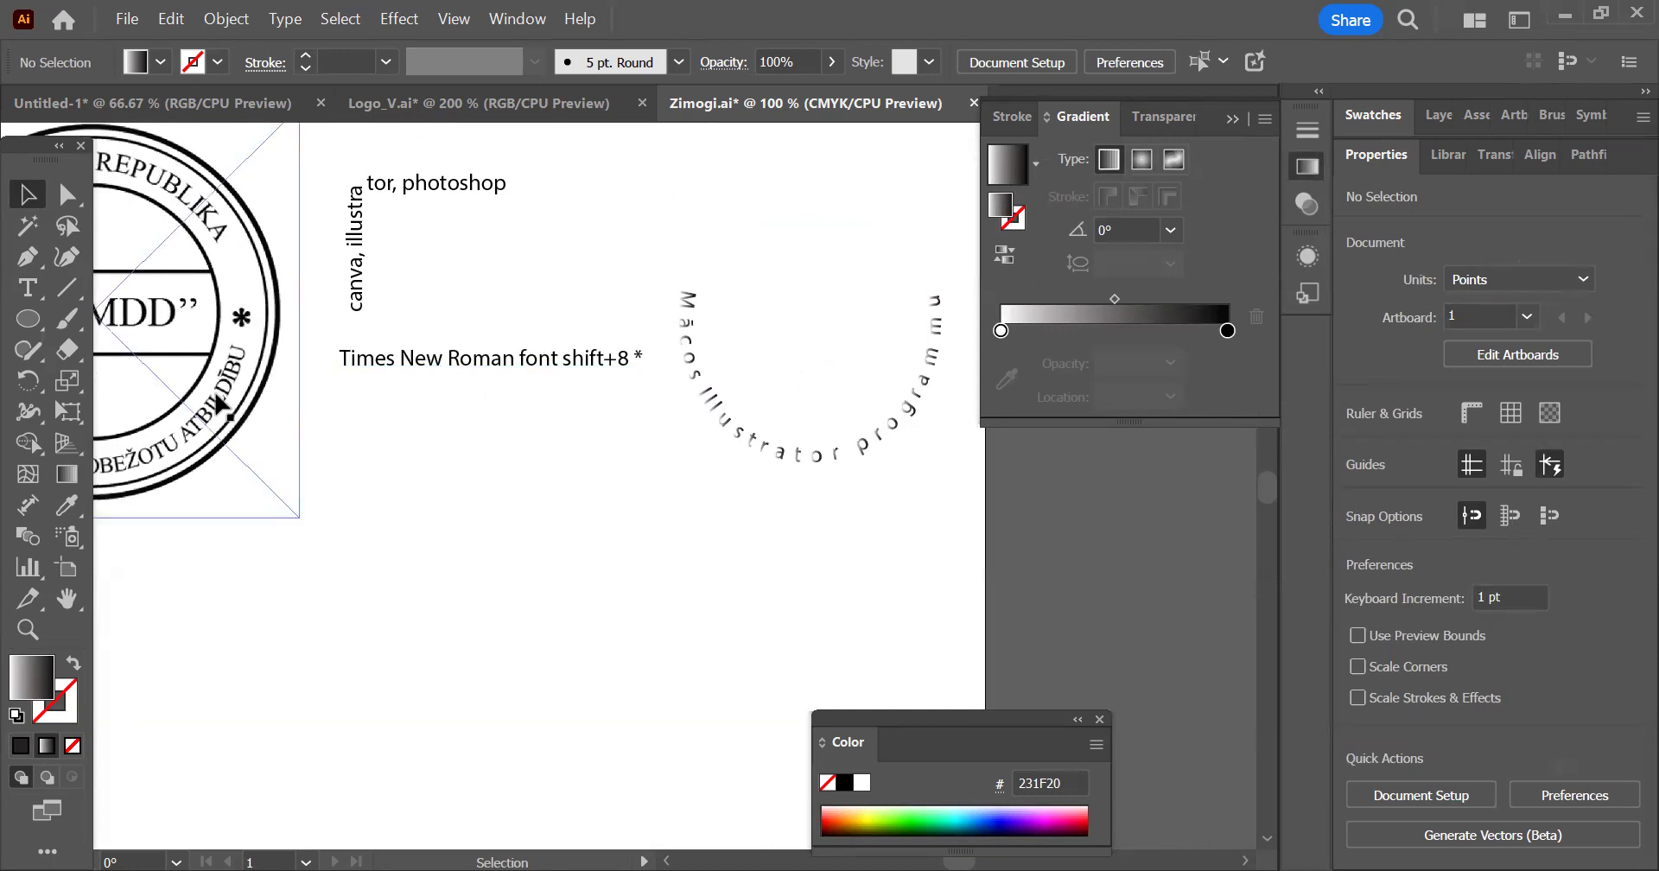
click(25, 288)
scroll(746, 372, down, 1)
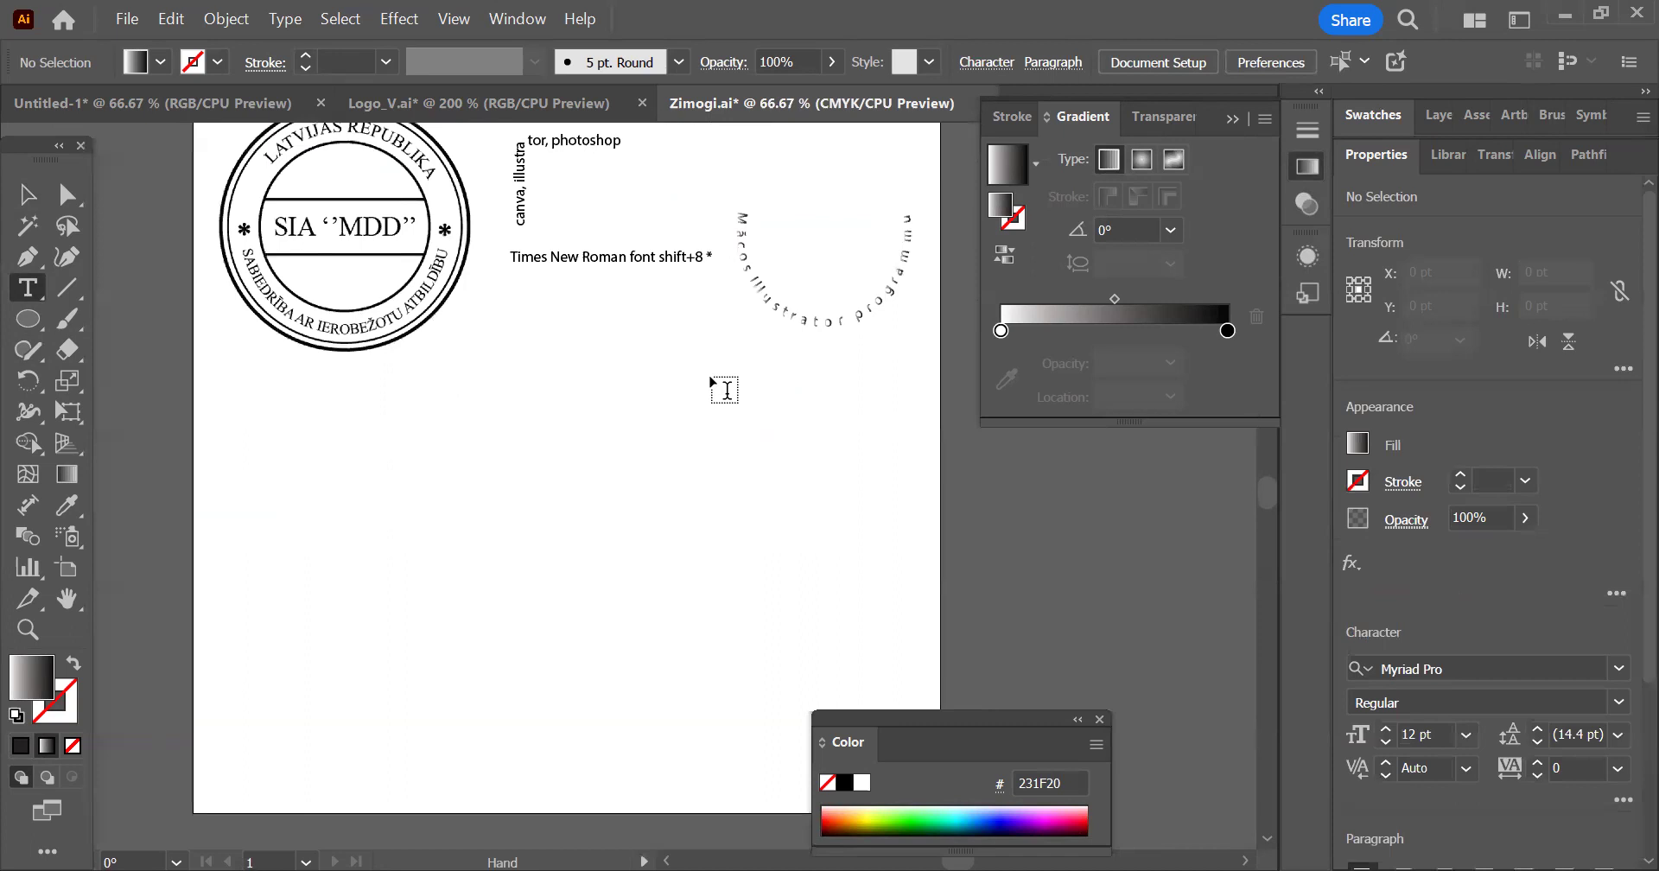
scroll(505, 475, up, 2)
scroll(506, 475, up, 1)
click(519, 428)
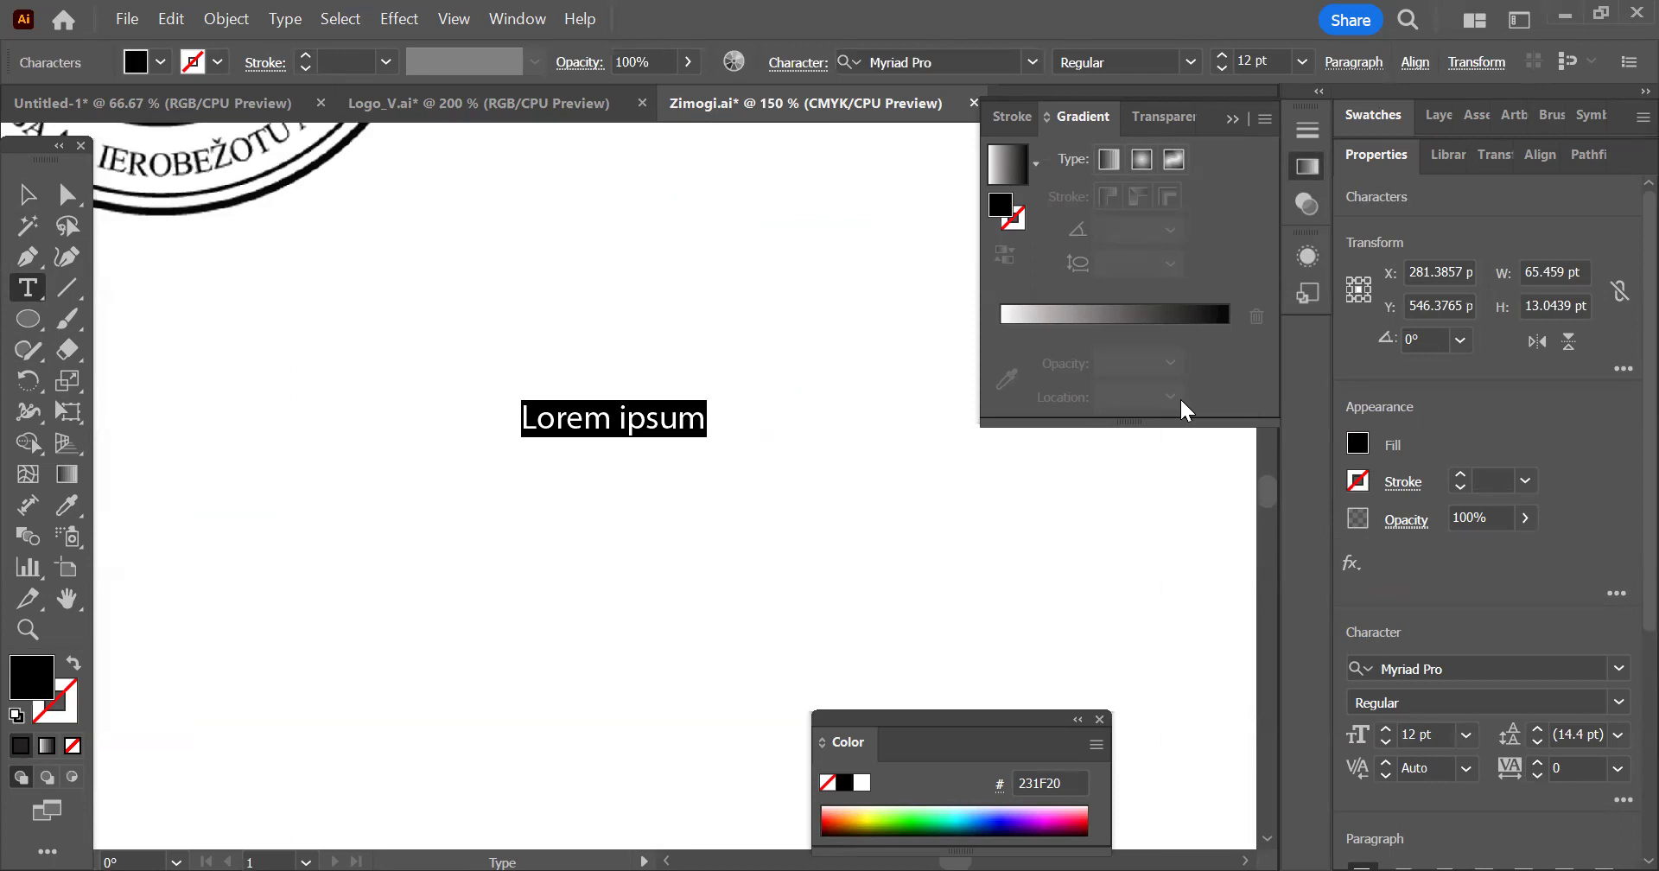
text(Canva)
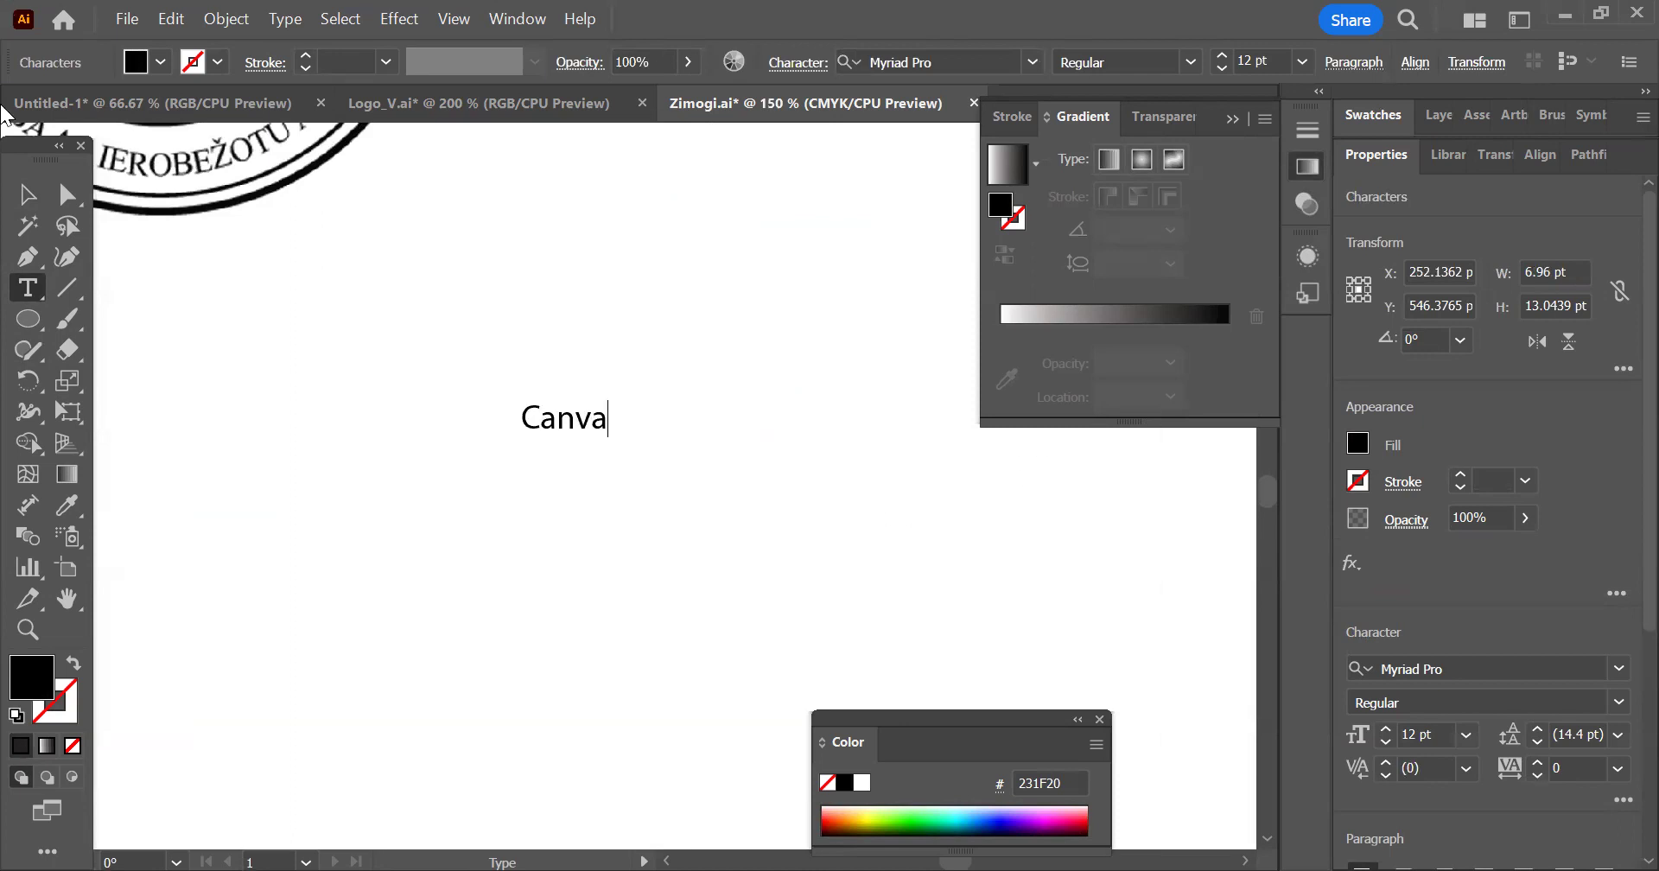
key(Escape)
Enlarge the Canva text to about 73 pt wide and 31 pt high
scroll(496, 410, up, 3)
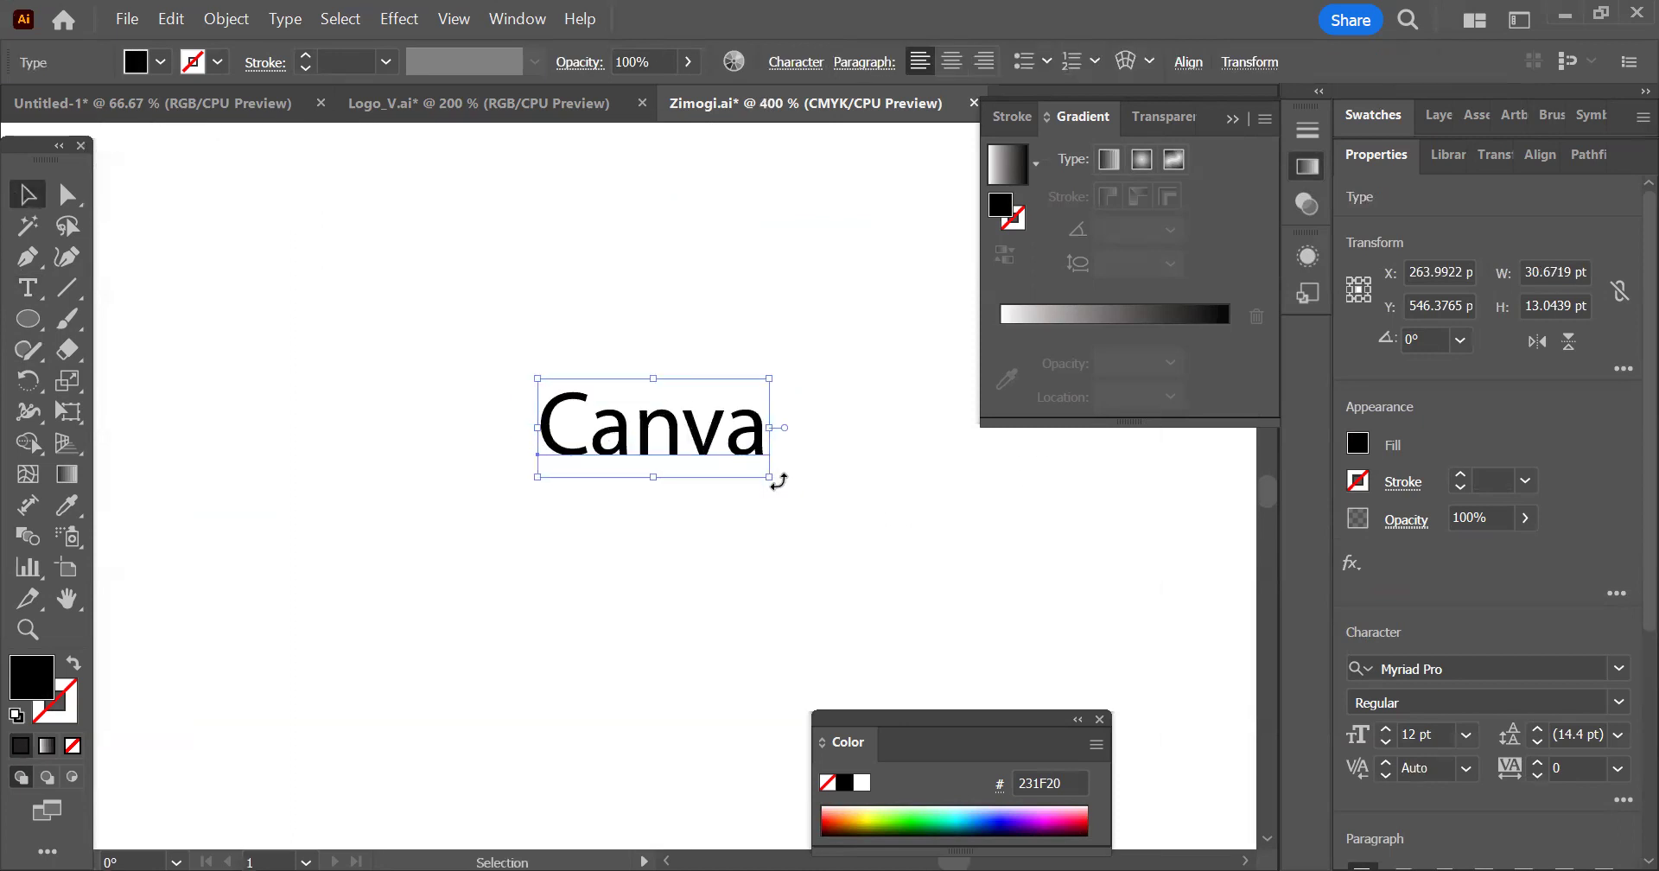
drag(767, 474, 1089, 613)
scroll(482, 385, down, 2)
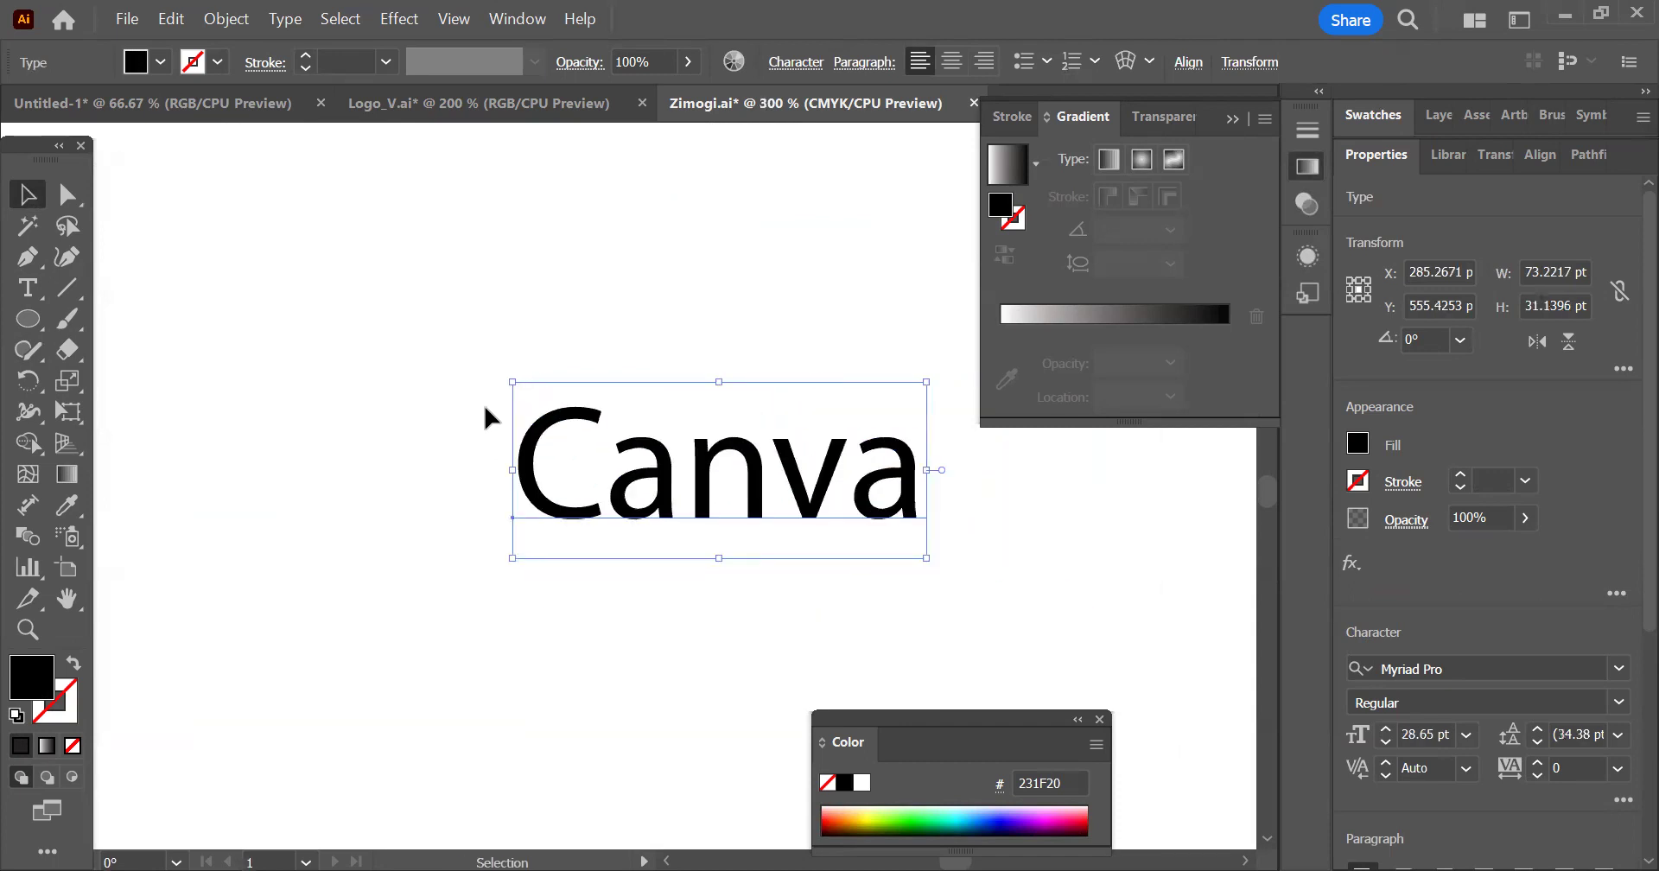
Highlight the first letter a of Canva as live text, and convert the whole word with Create Outlines
double_click(605, 458)
drag(605, 458, 632, 433)
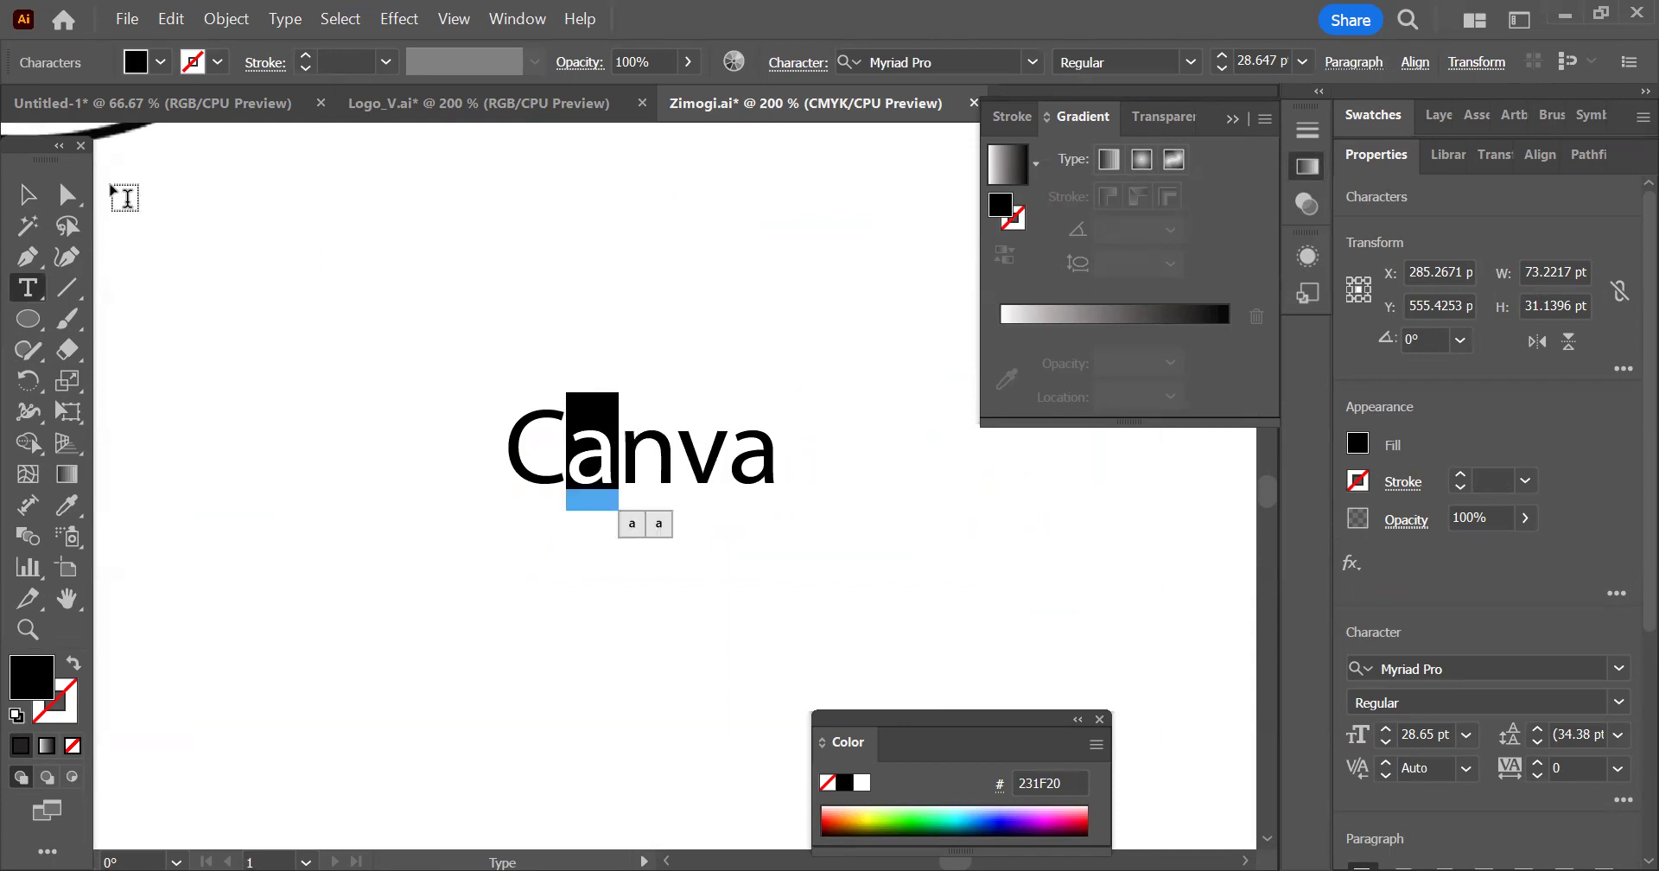
click(27, 194)
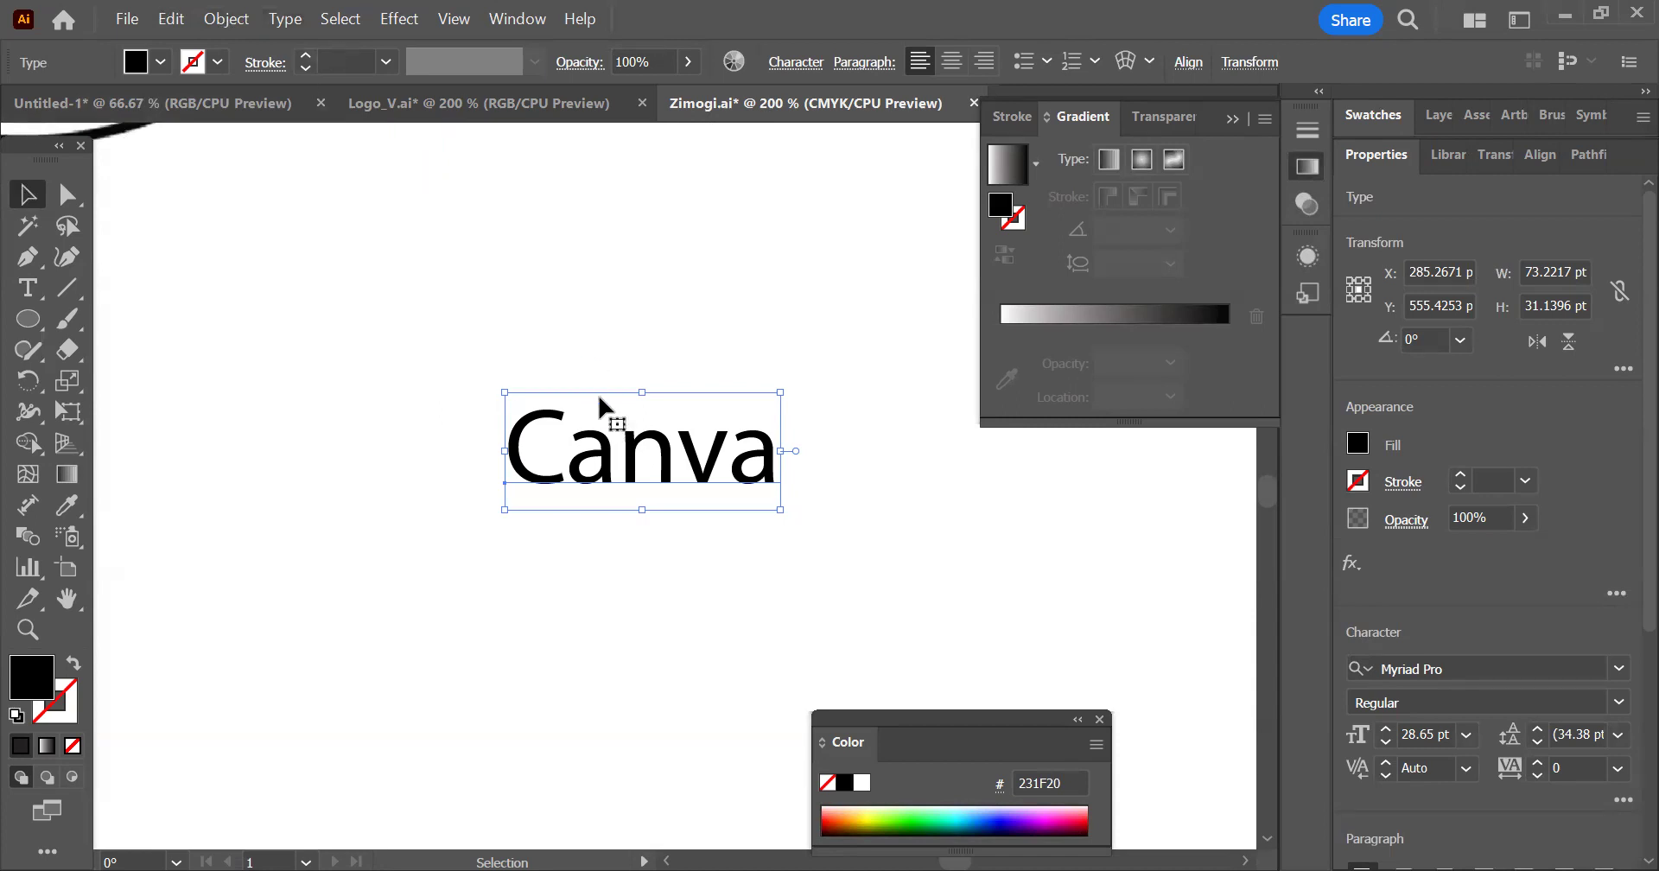
click(285, 19)
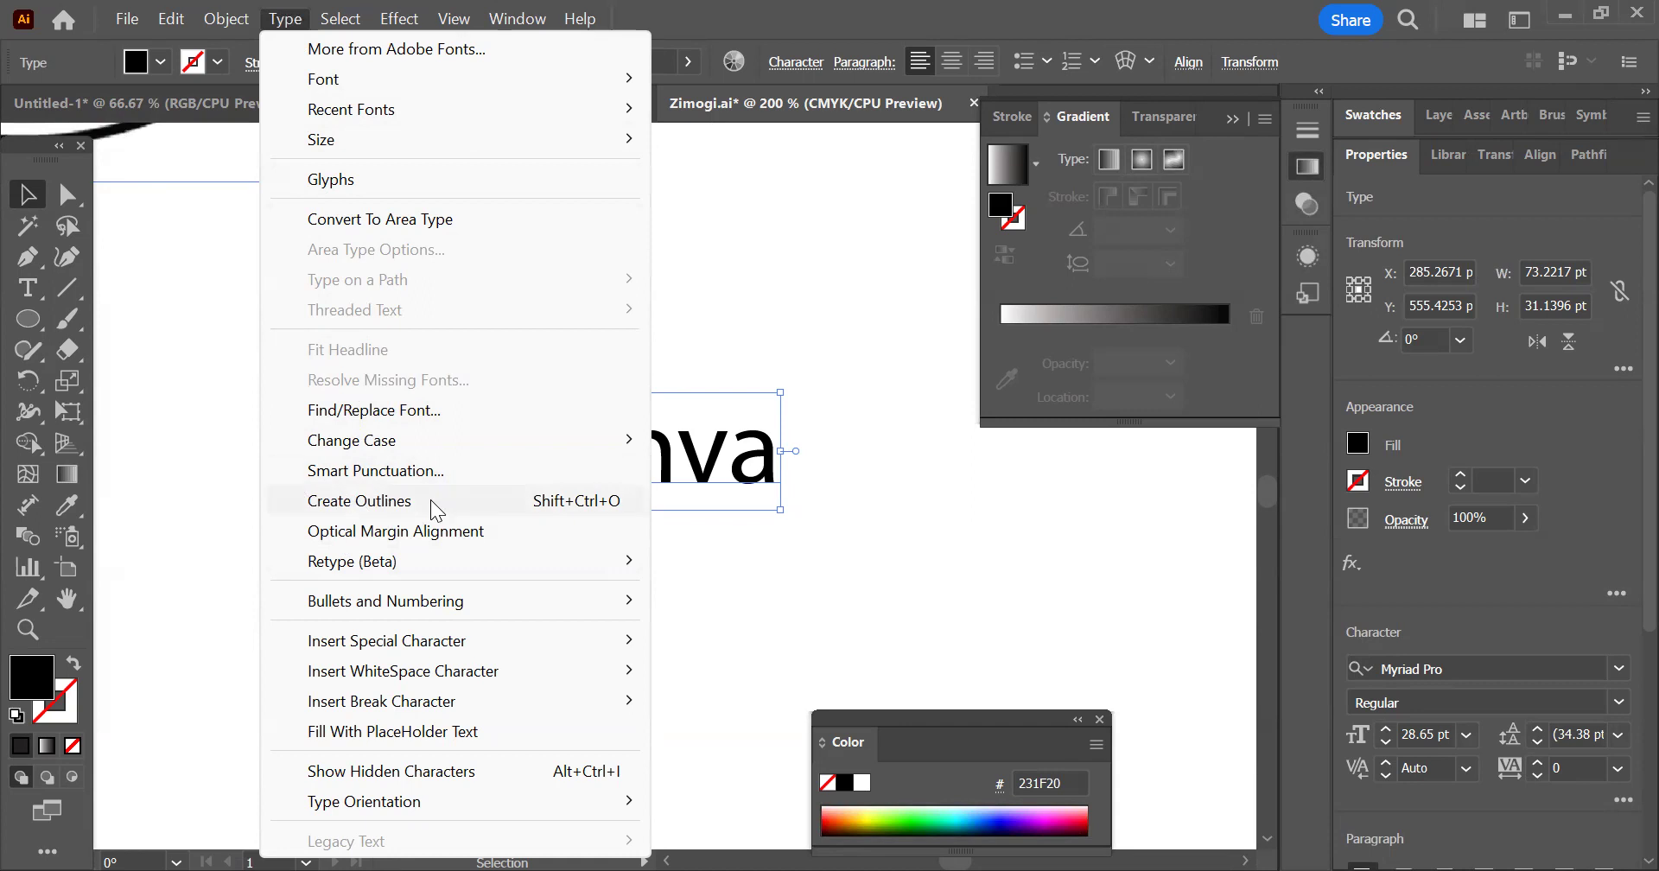
click(347, 503)
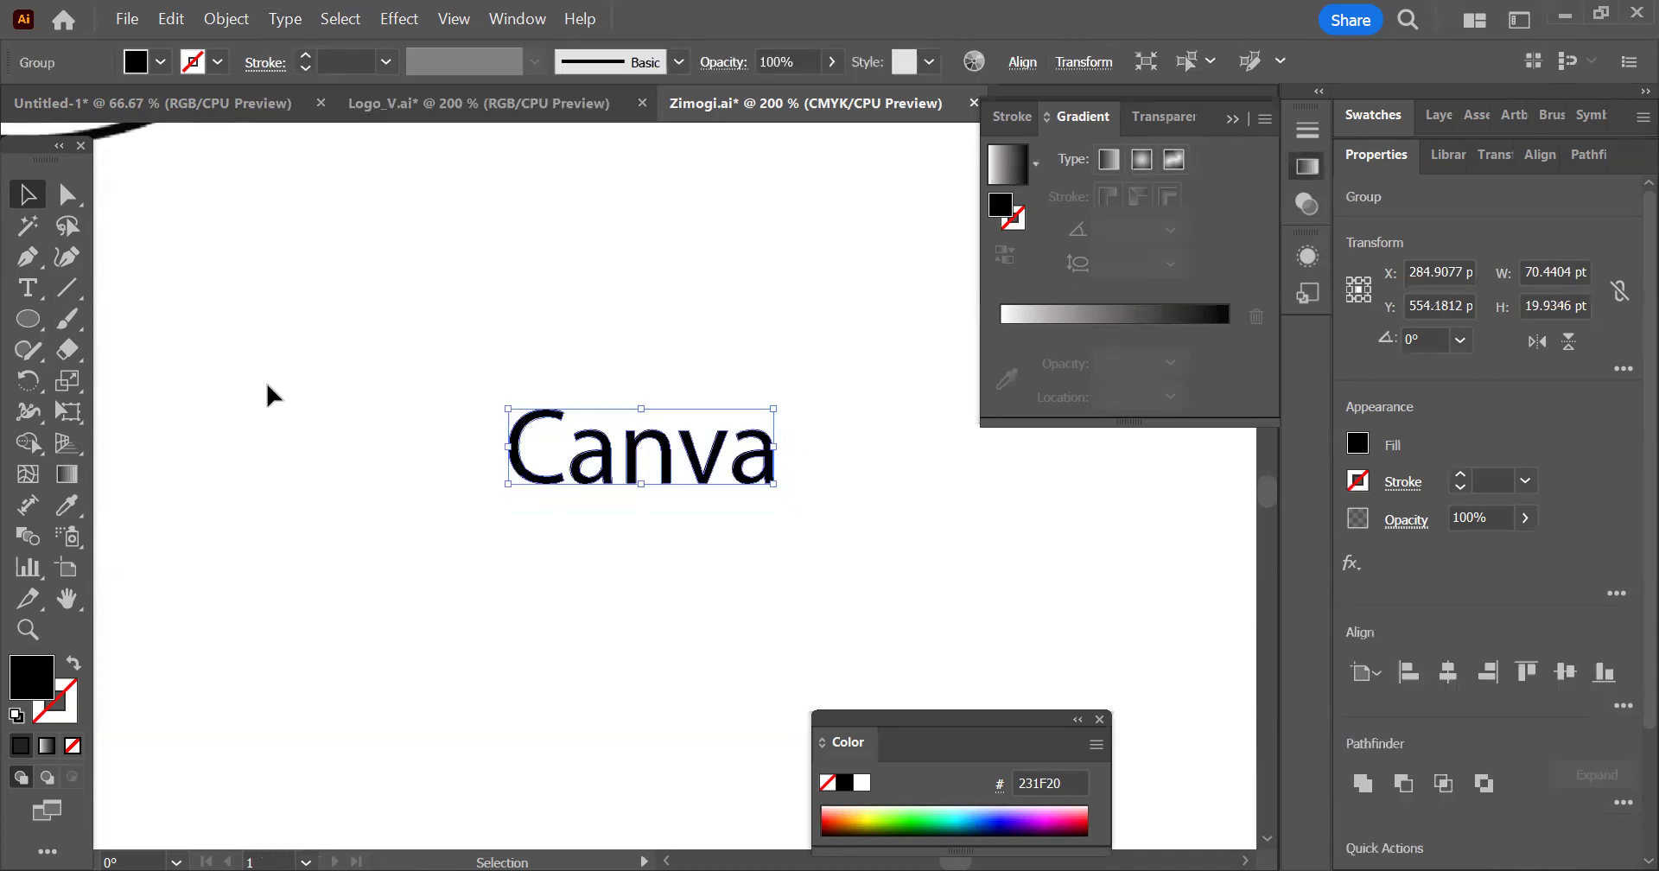
click(220, 19)
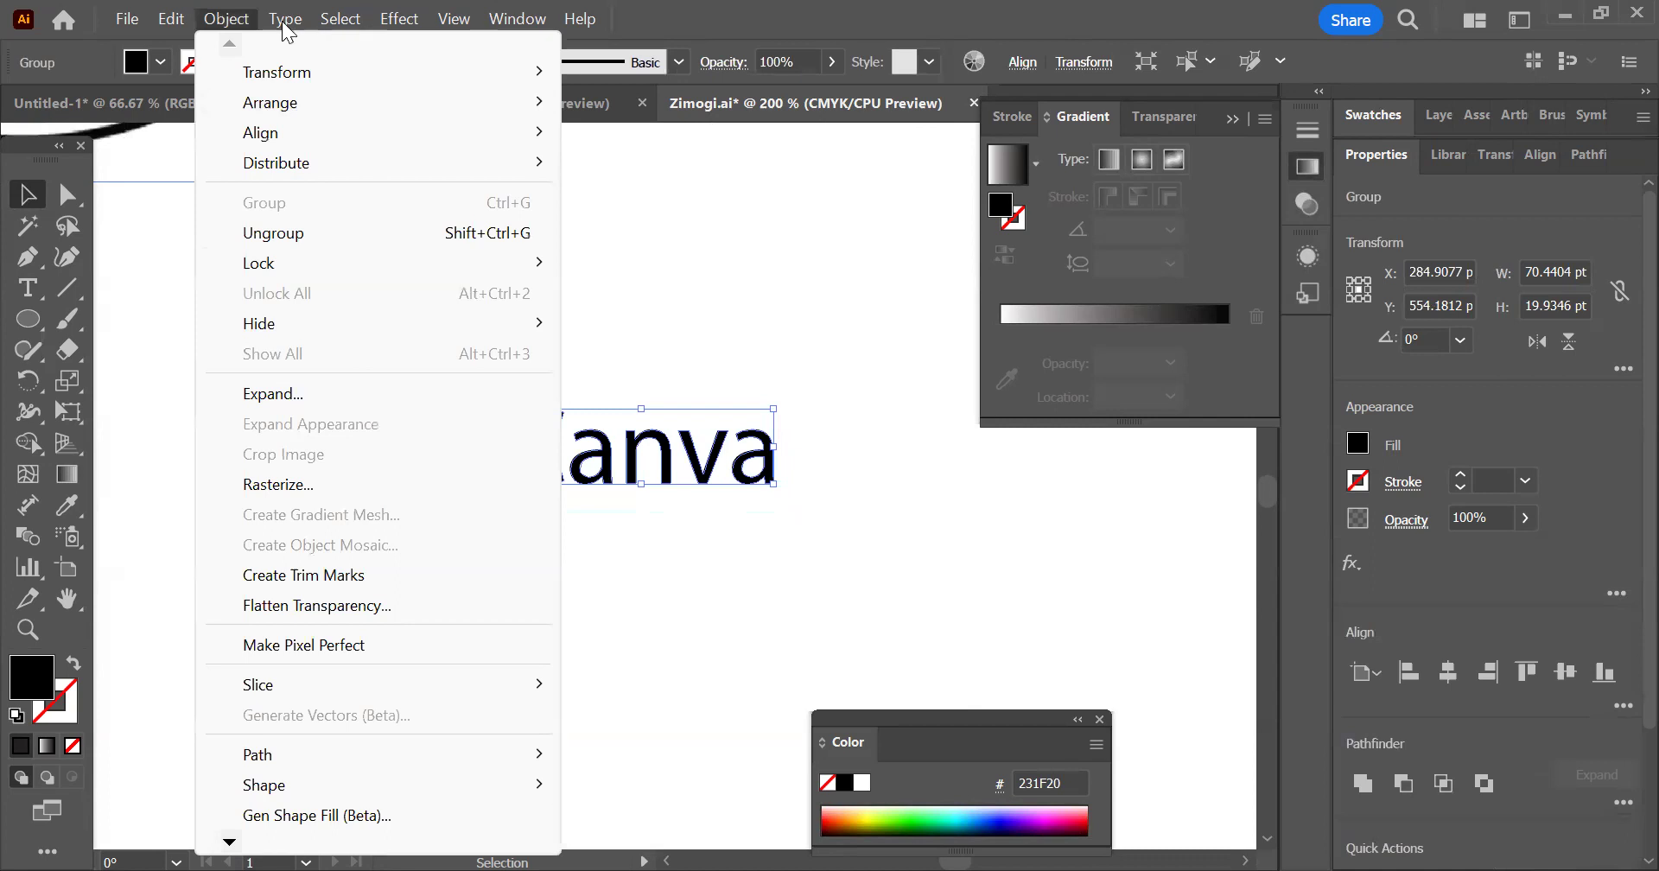
mouse_move(284, 19)
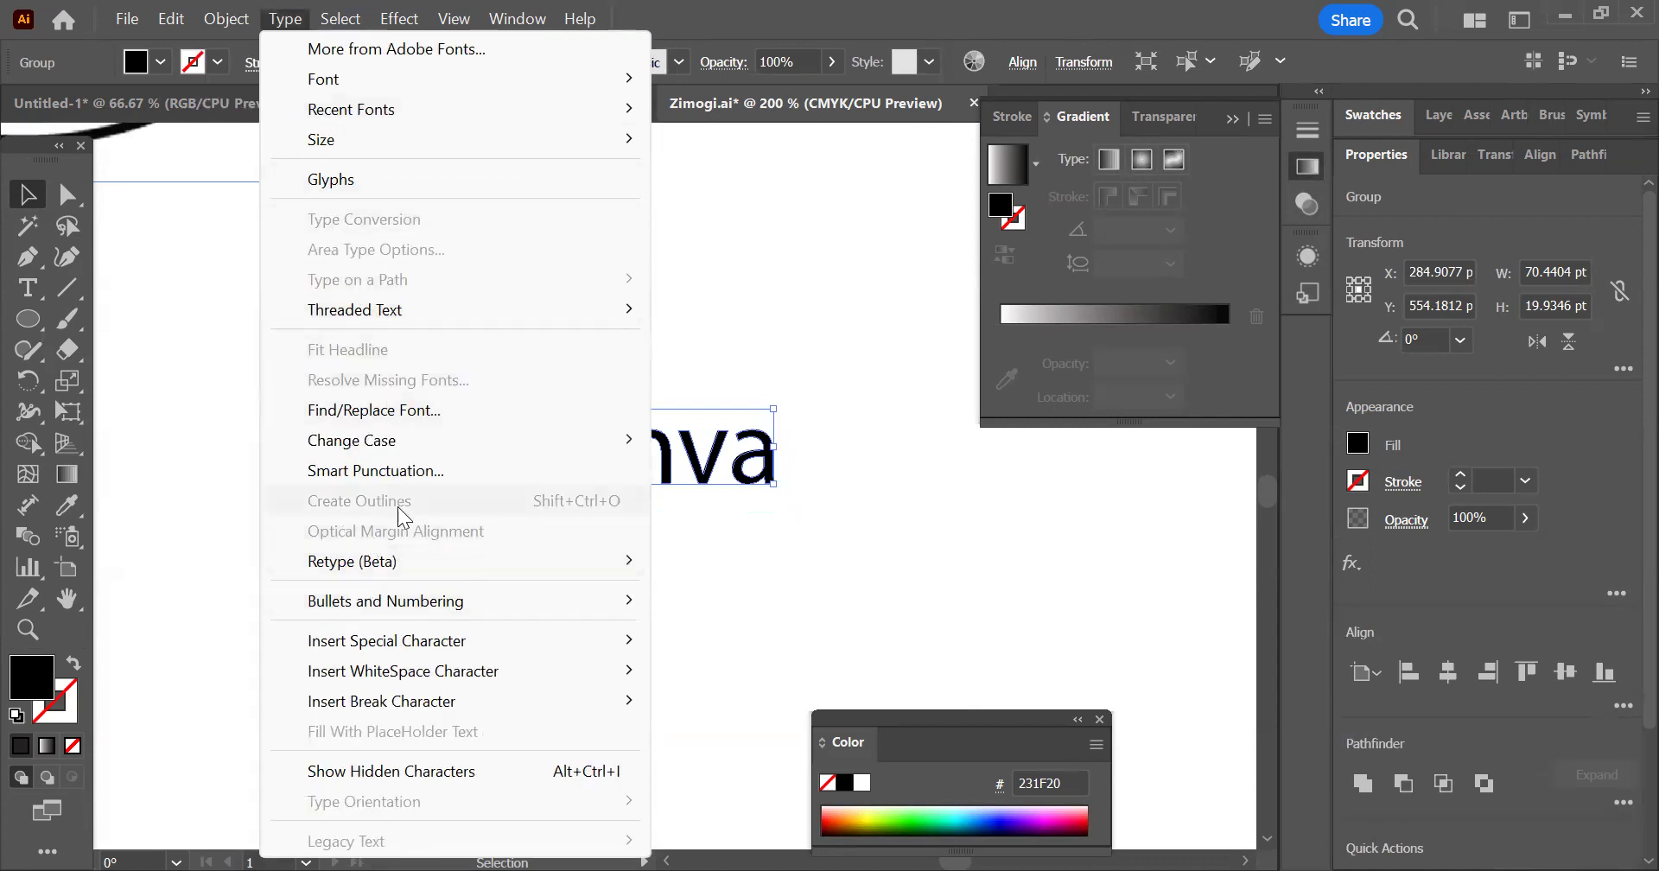
click(877, 417)
click(749, 480)
Stretch the foot of the outlined final a about 15 pt to the right into a pointed tail with the Direct Selection tool
scroll(748, 483, up, 2)
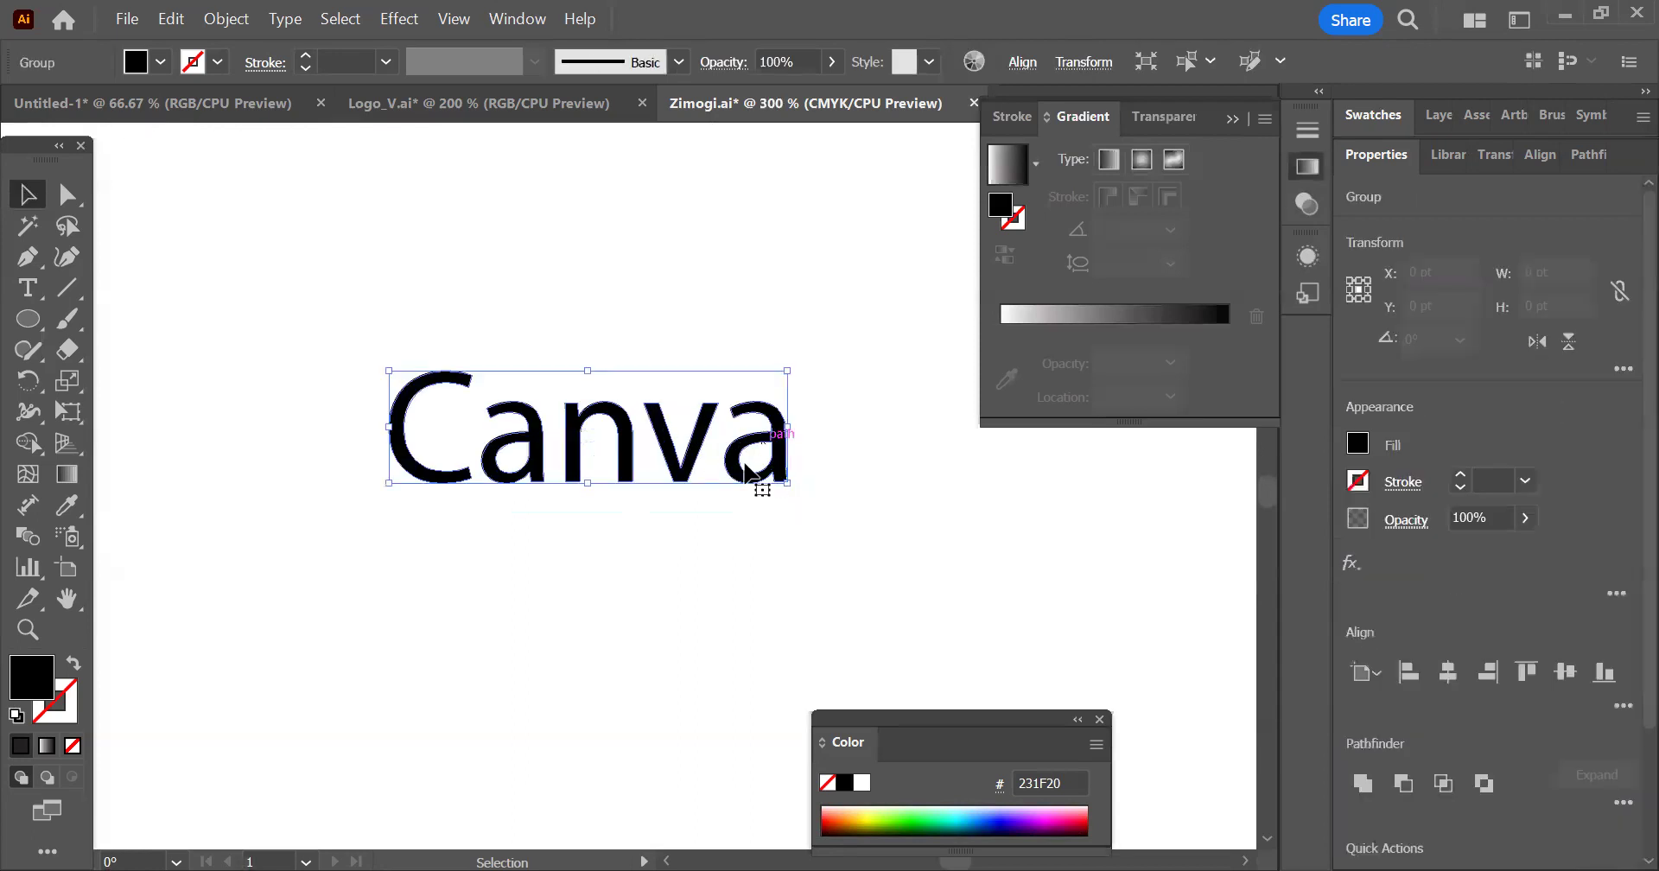
click(69, 197)
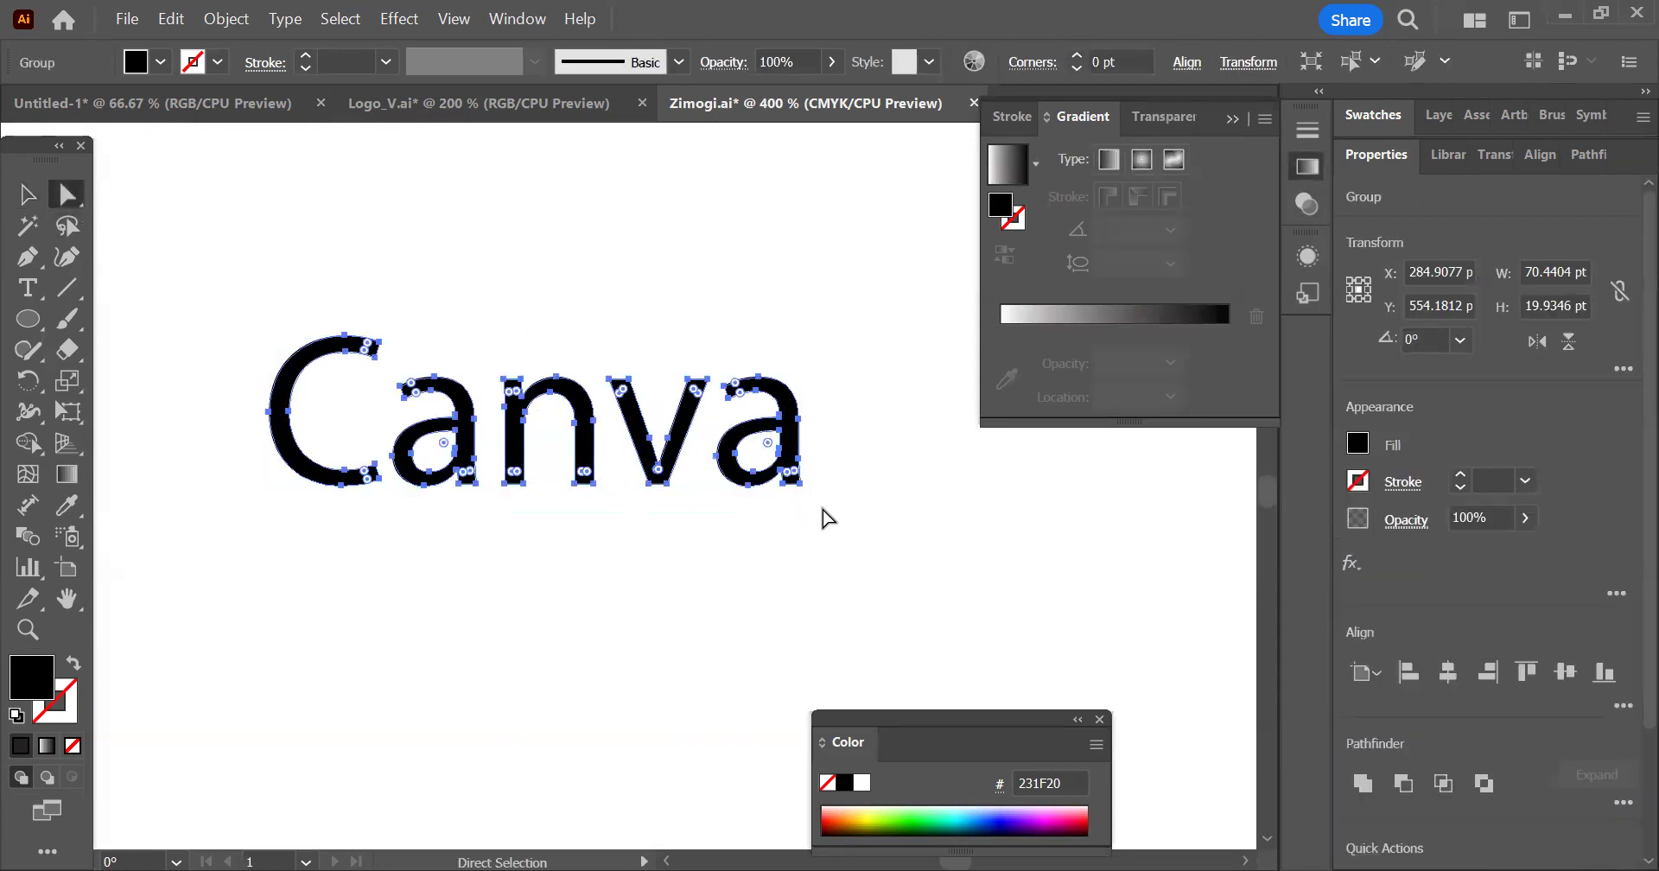
scroll(827, 519, up, 2)
drag(782, 456, 1001, 463)
scroll(1063, 494, down, 3)
scroll(1063, 496, down, 1)
scroll(815, 473, up, 2)
drag(804, 462, 477, 478)
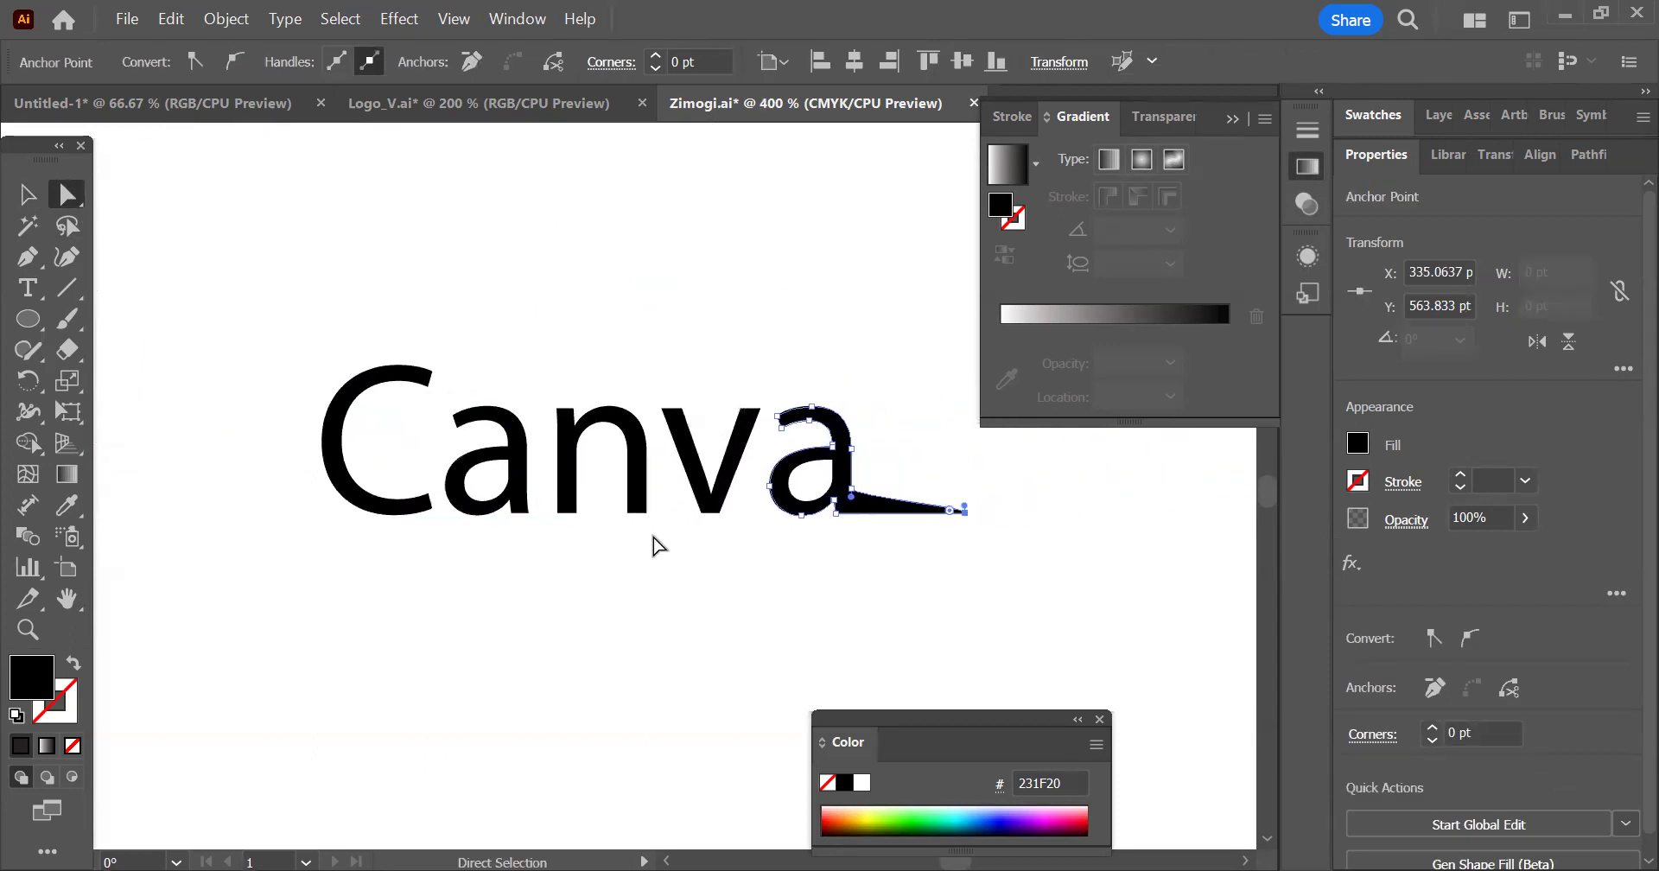
Extend the right foot of the n about 5 pt and the first a's foot about 3 pt to the right, and deselect
drag(641, 516, 682, 514)
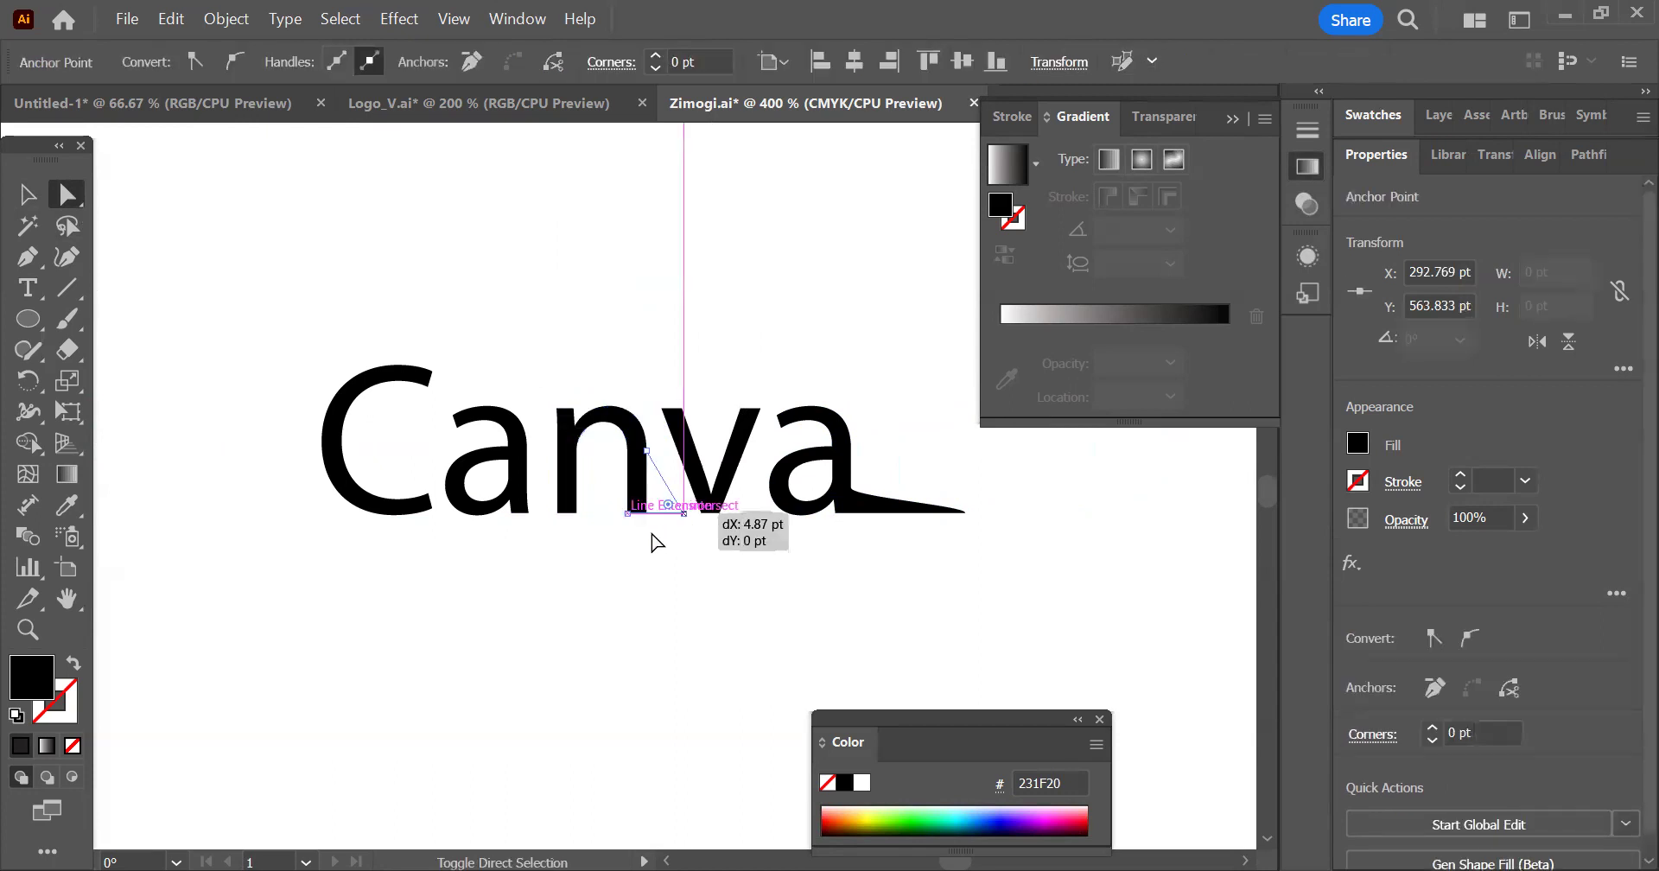
drag(529, 512, 550, 514)
click(709, 543)
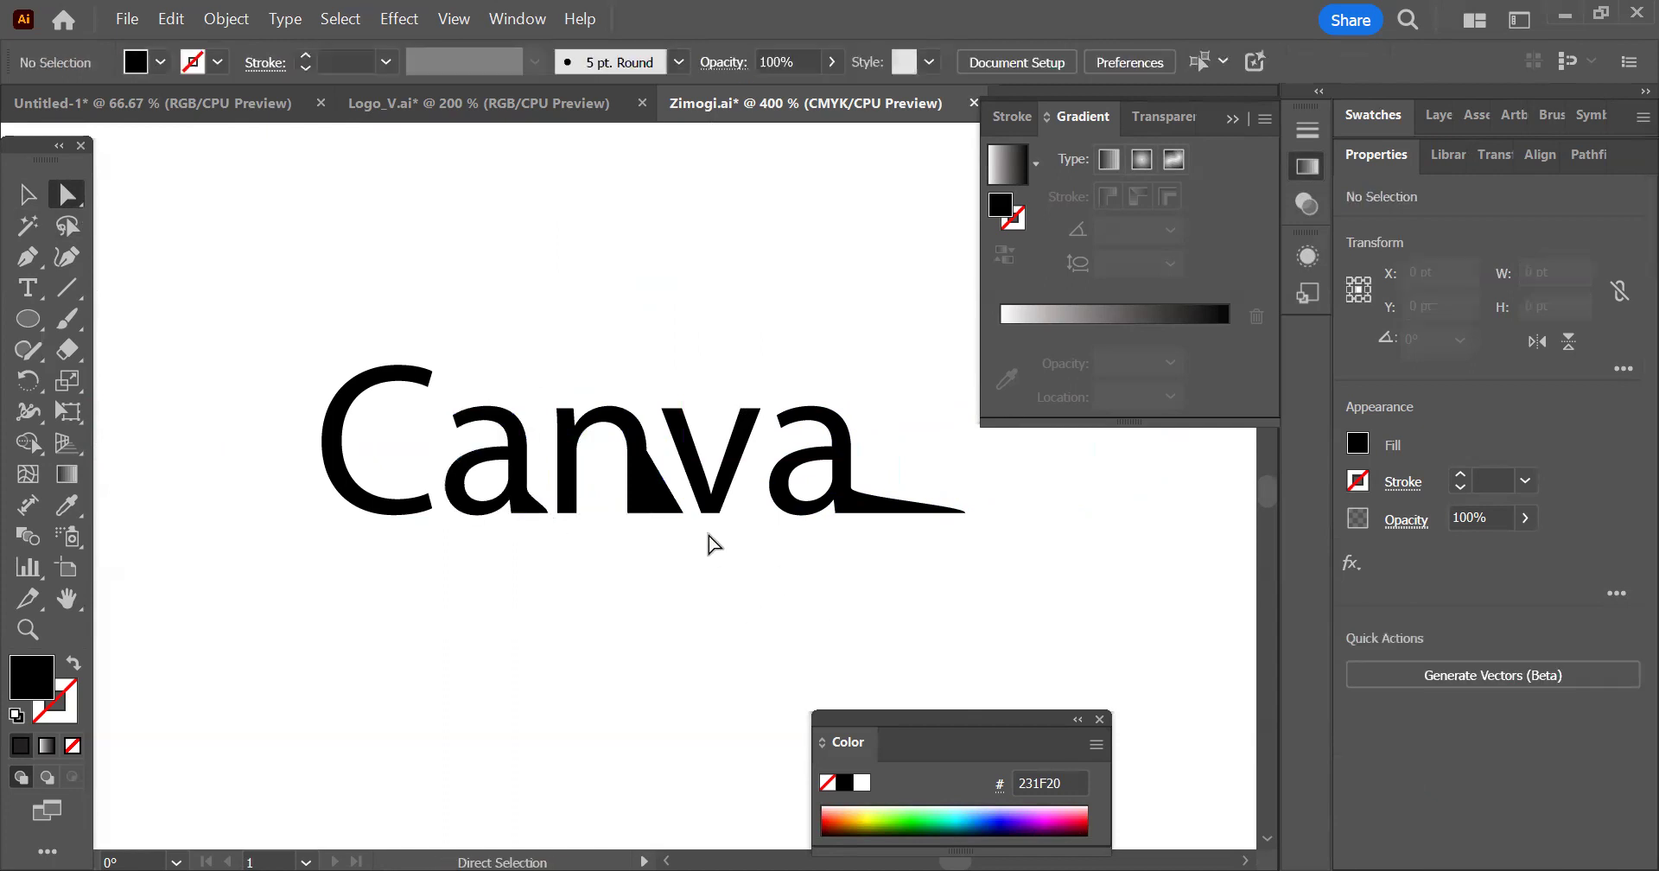
click(28, 194)
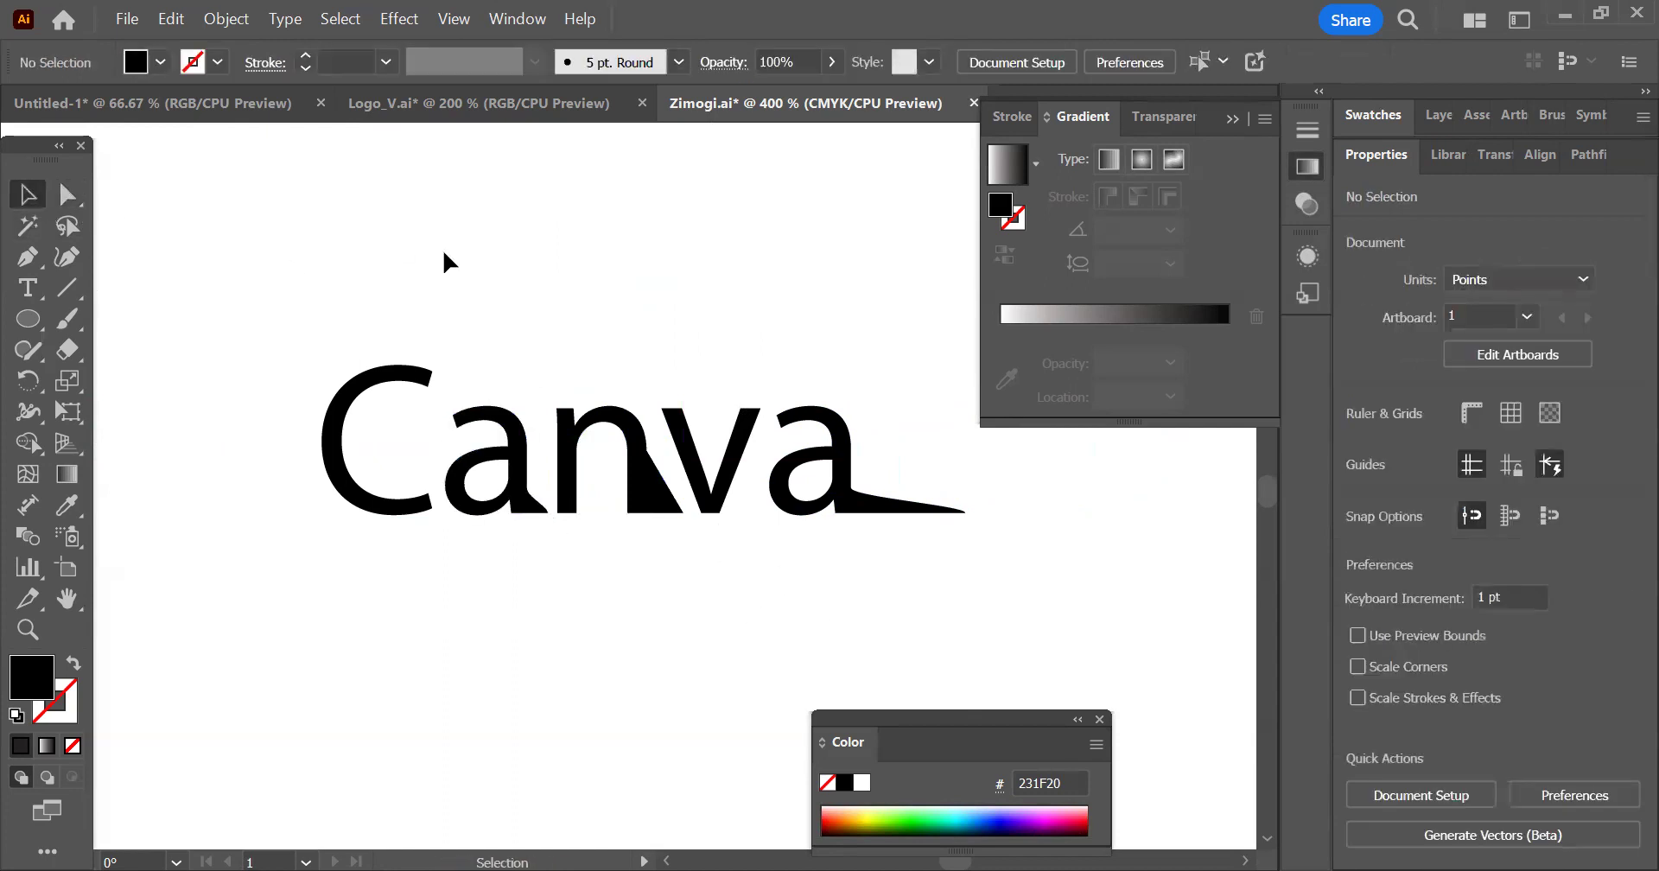
scroll(880, 414, down, 1)
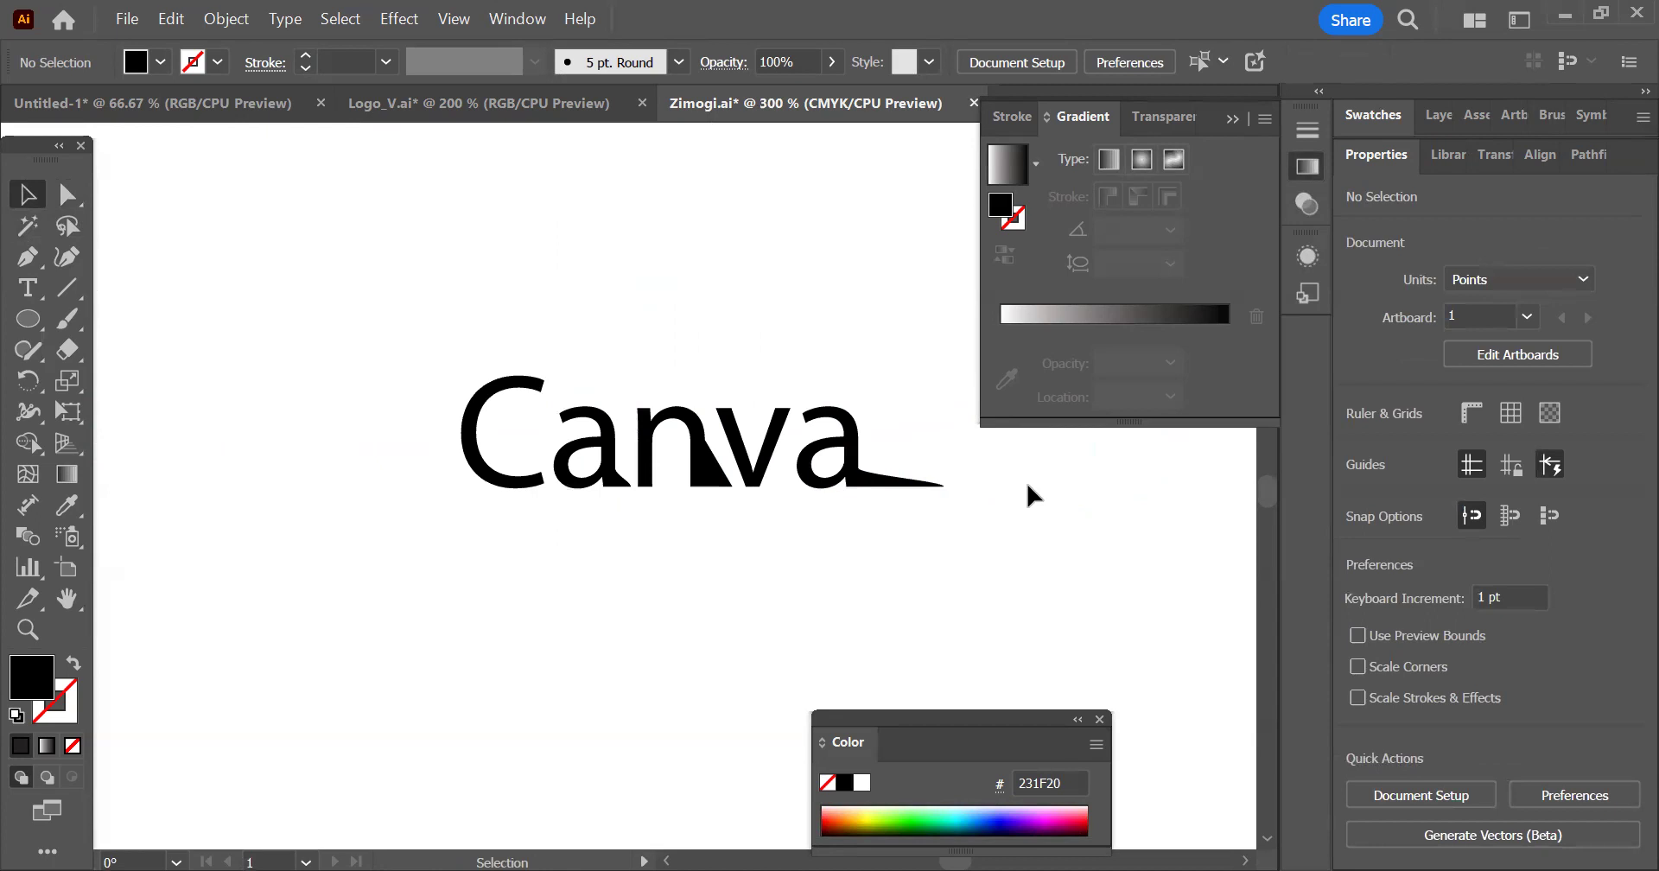
scroll(1000, 511, down, 1)
drag(1023, 551, 759, 601)
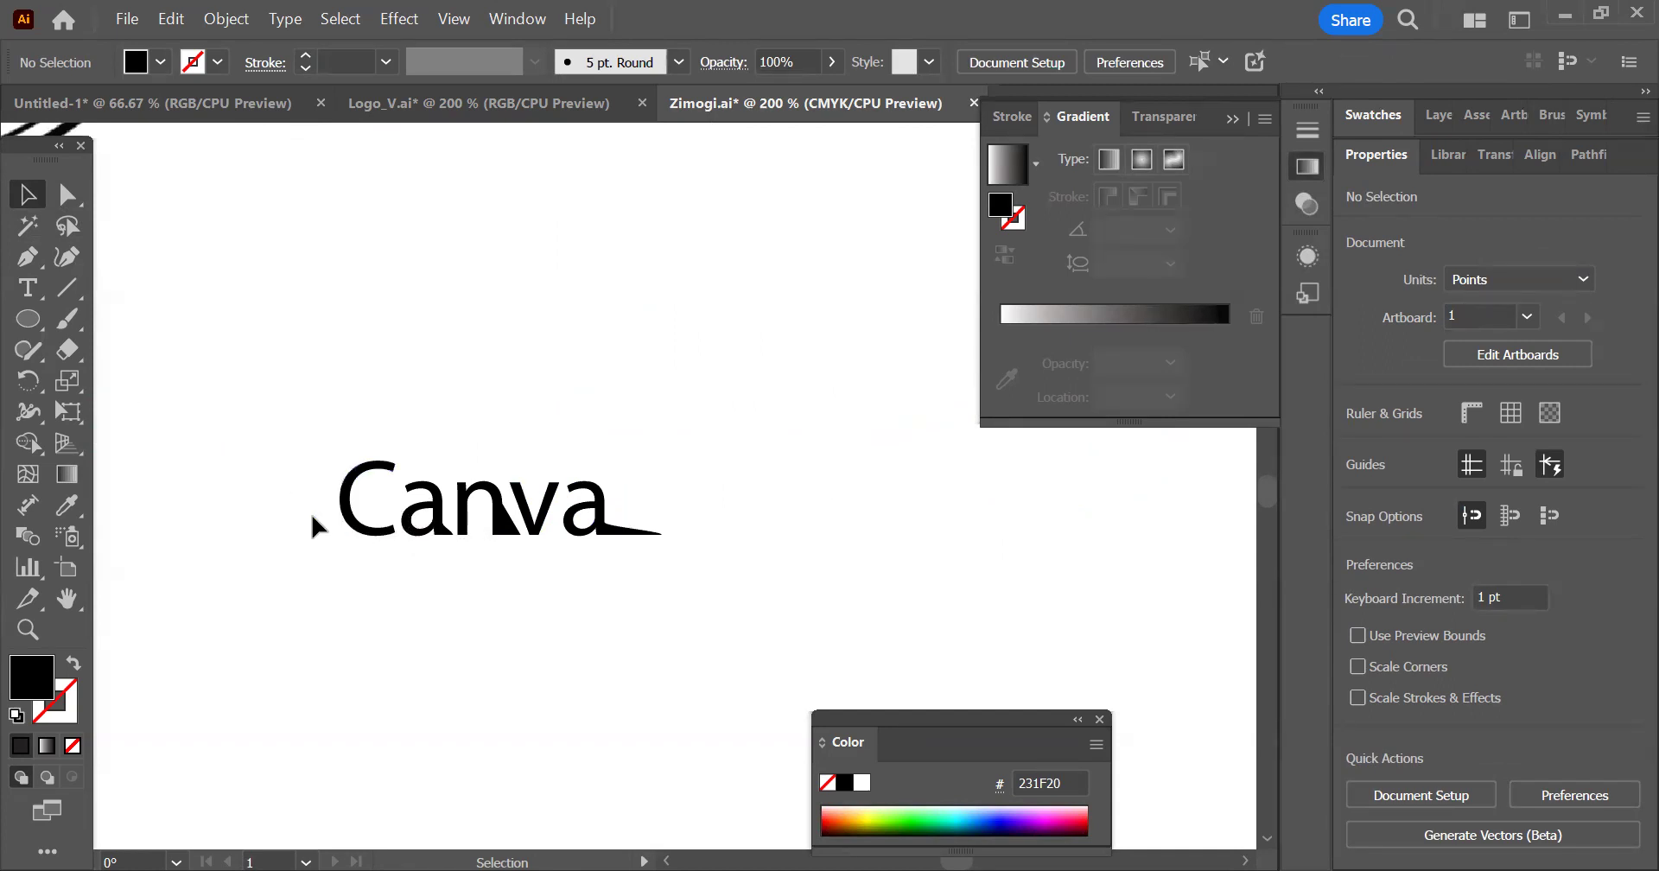
click(28, 288)
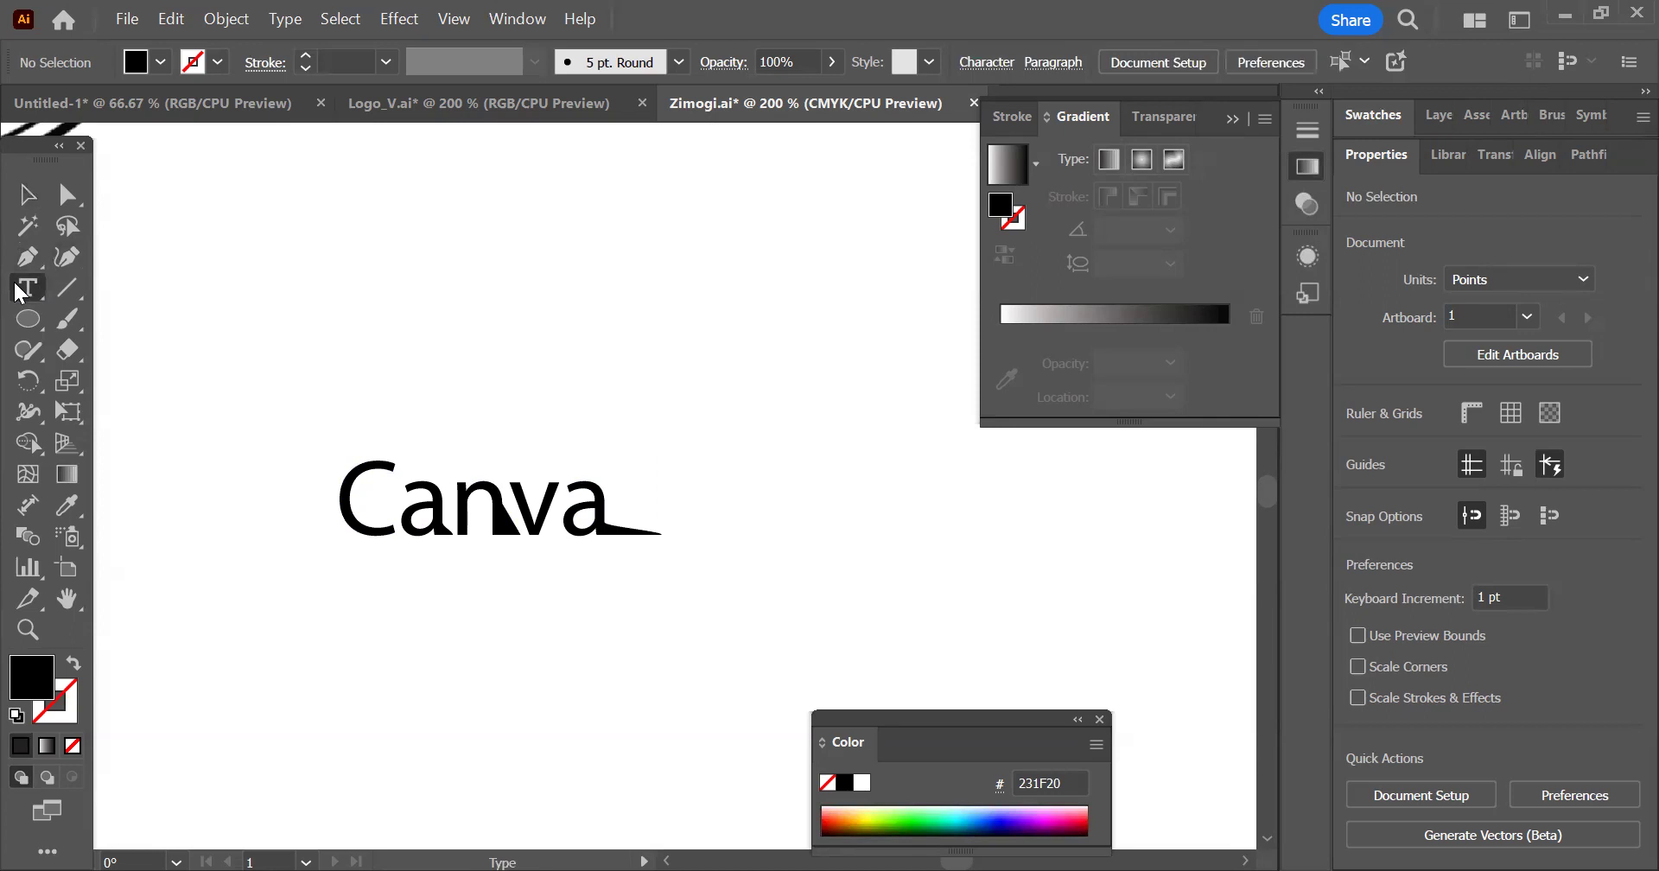
click(25, 190)
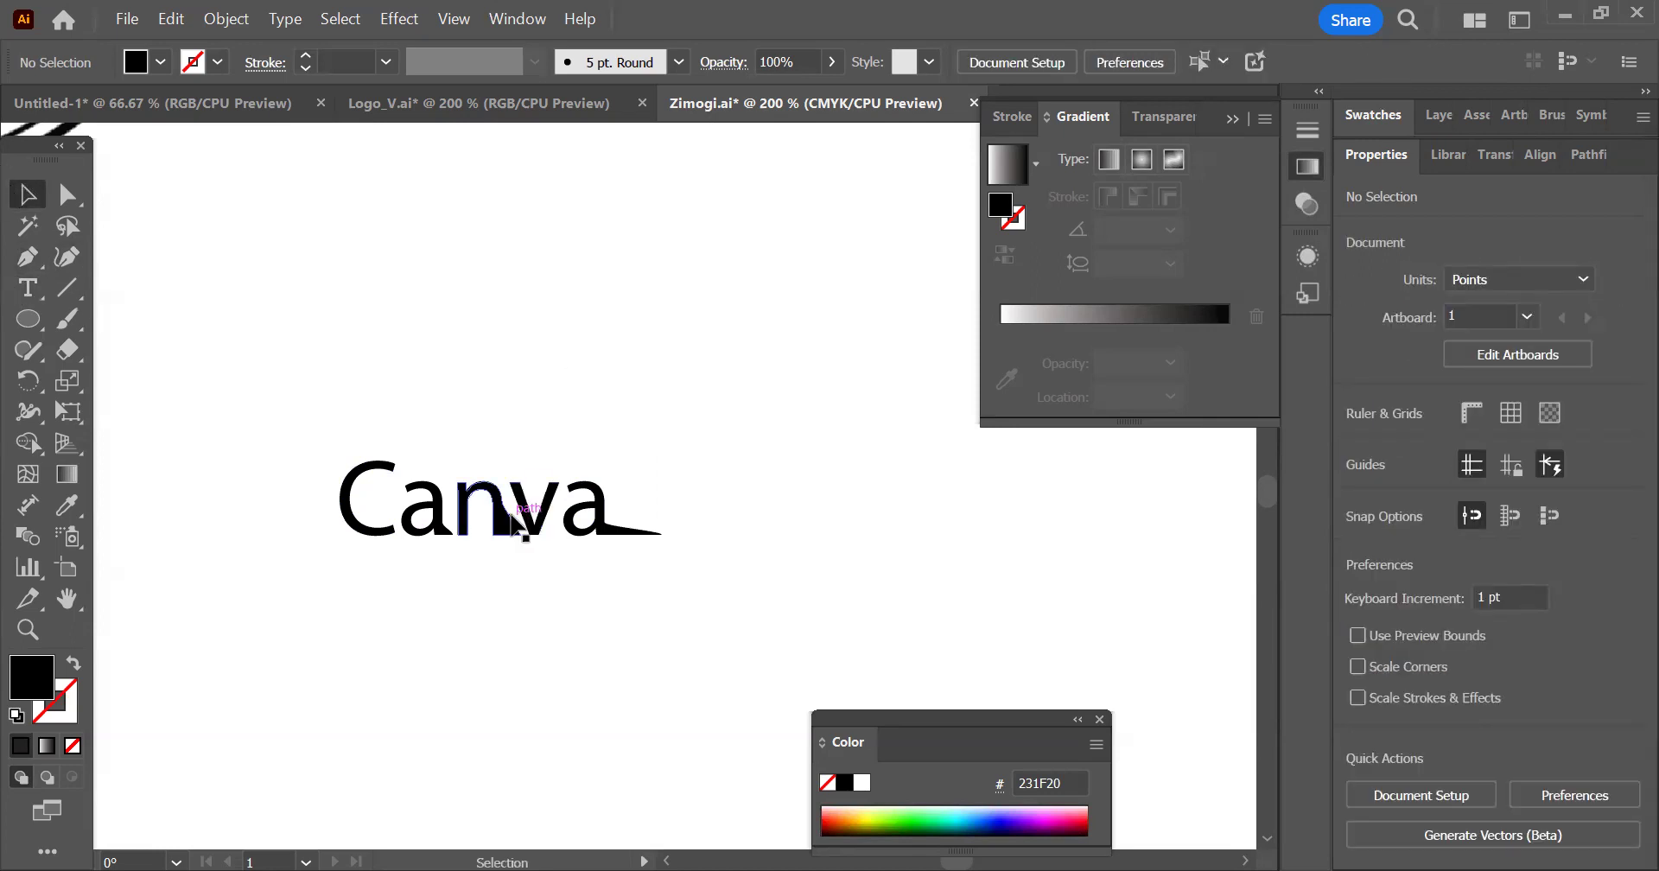
Select the reshaped Canva lettering, examine which Type commands are available for it, and deselect it
click(526, 512)
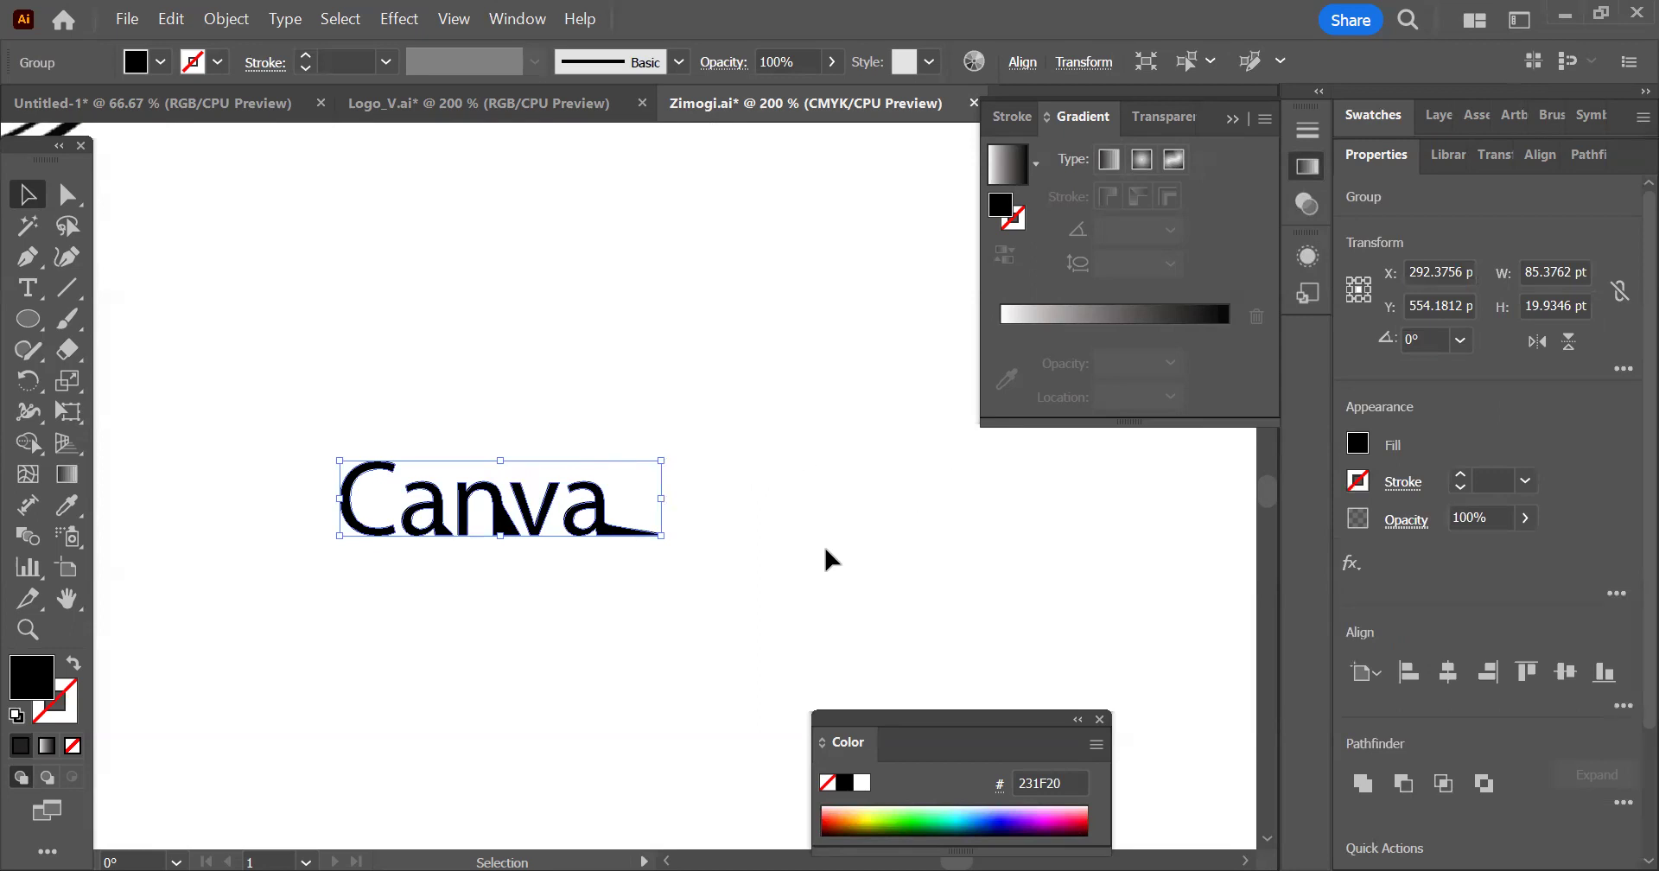
scroll(688, 497, down, 1)
drag(370, 417, 813, 609)
click(812, 611)
drag(405, 449, 697, 585)
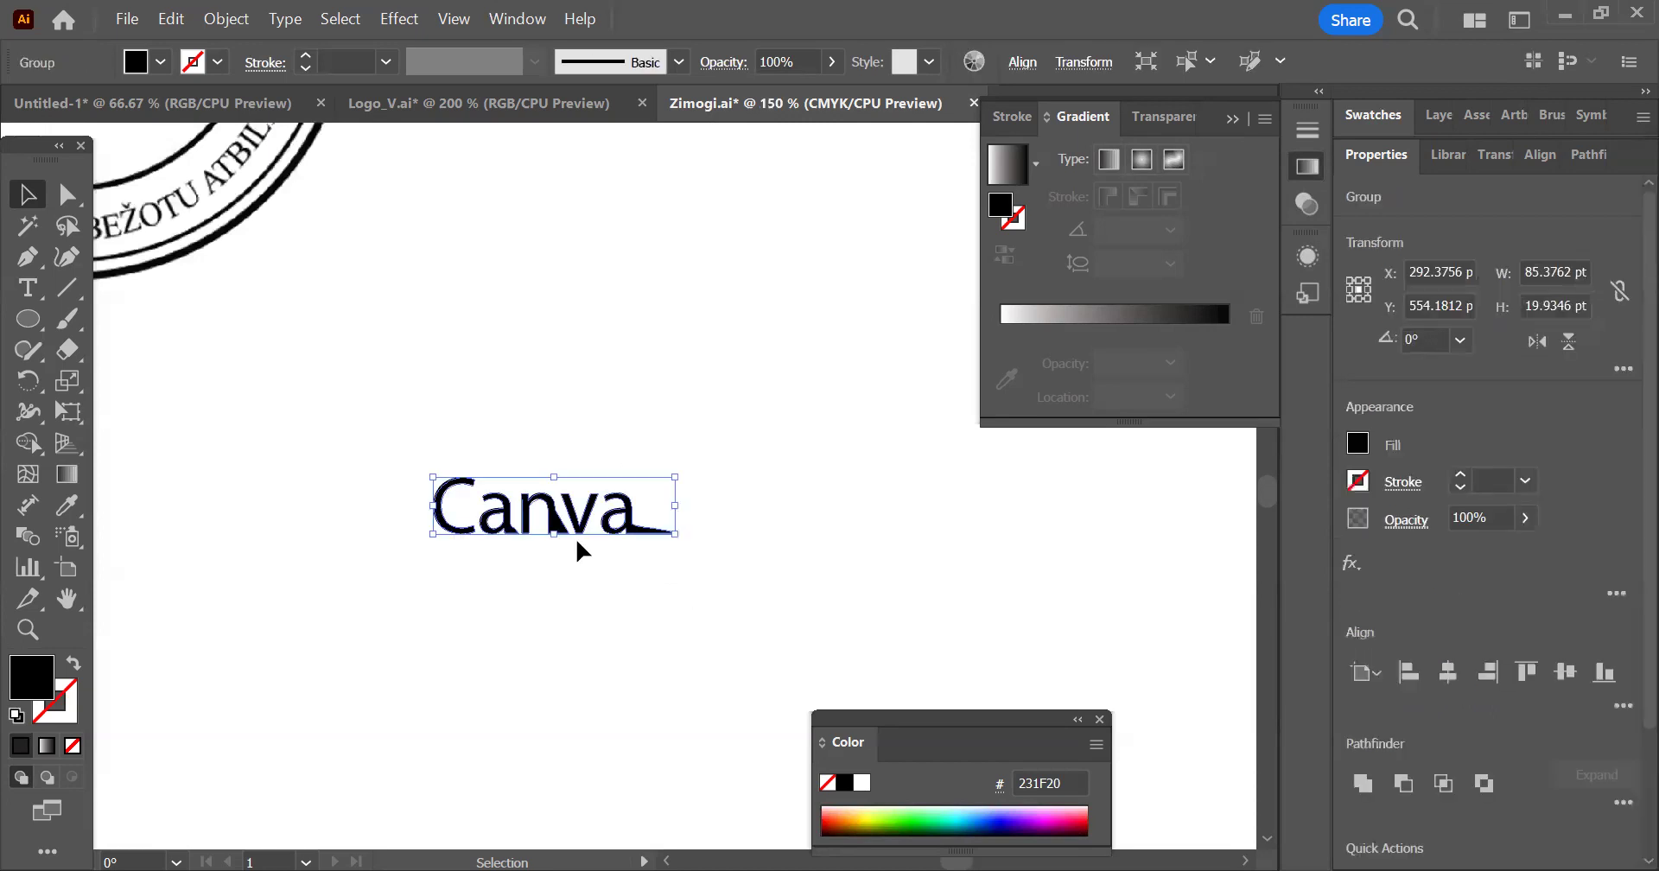
scroll(576, 538, up, 2)
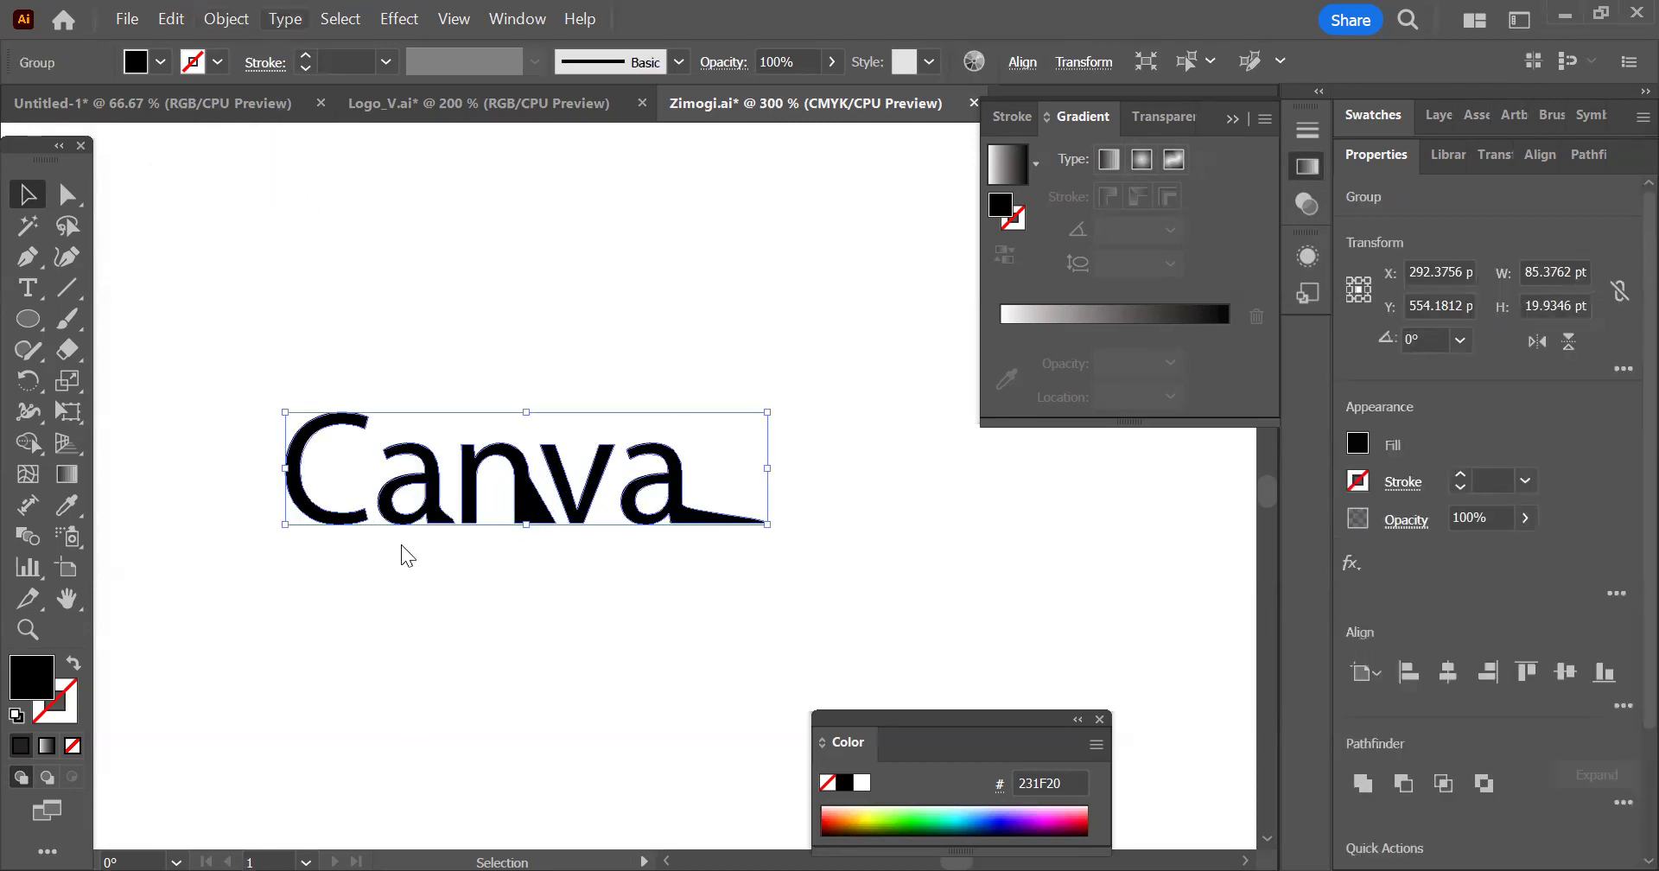
key(alt+t)
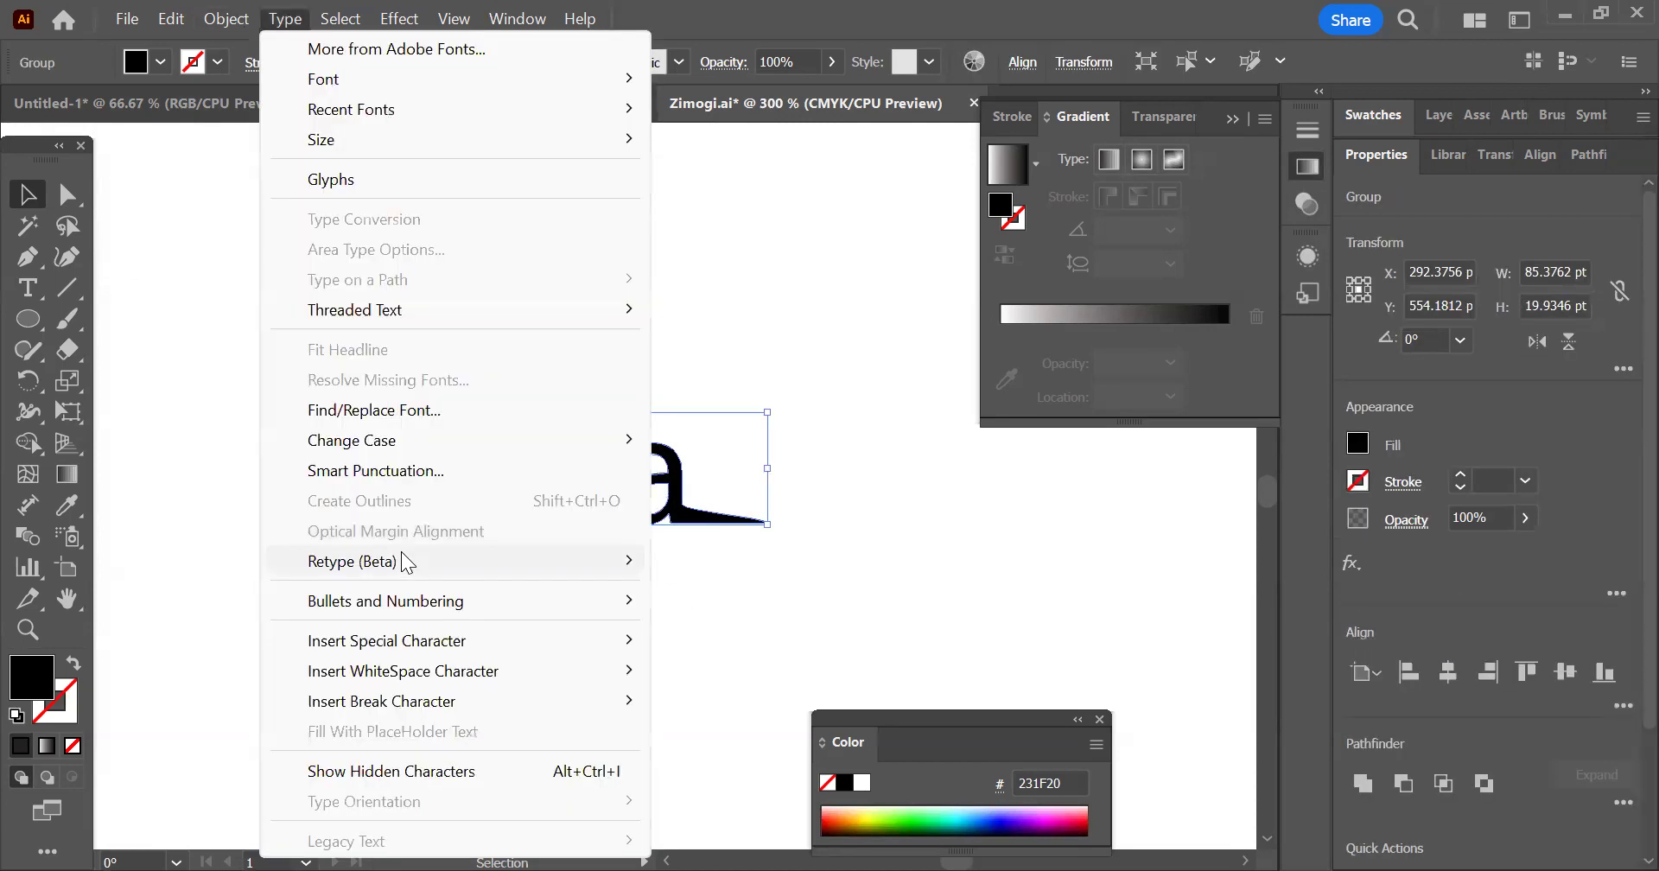
click(848, 504)
scroll(744, 529, up, 1)
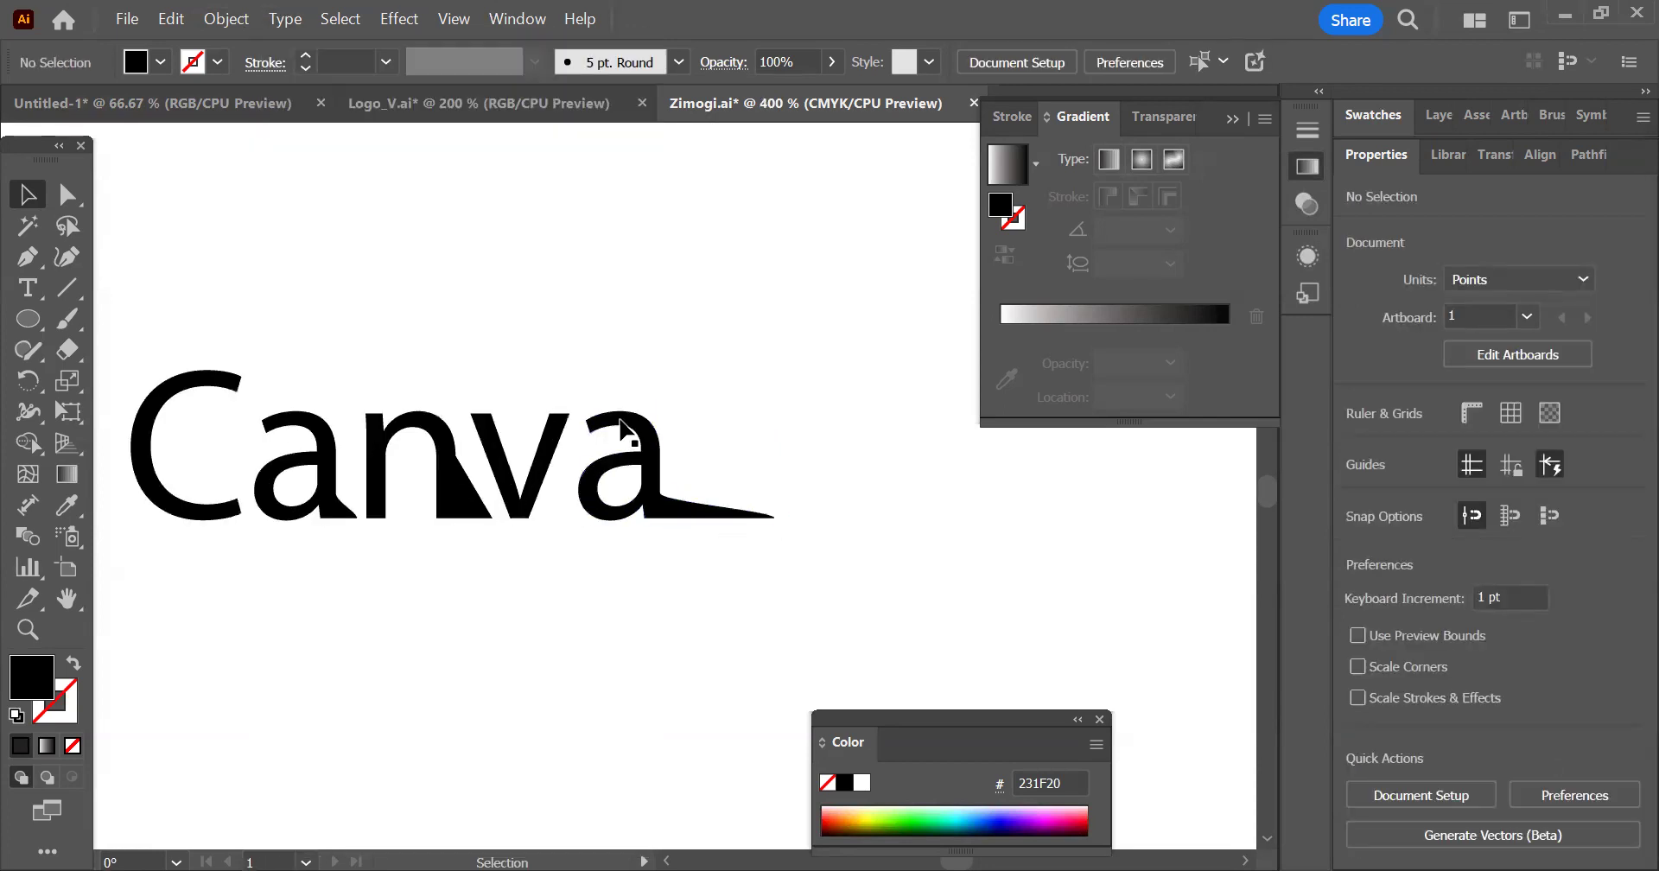
scroll(787, 497, down, 2)
drag(396, 387, 638, 621)
scroll(714, 511, down, 2)
drag(500, 200, 526, 397)
drag(855, 537, 855, 453)
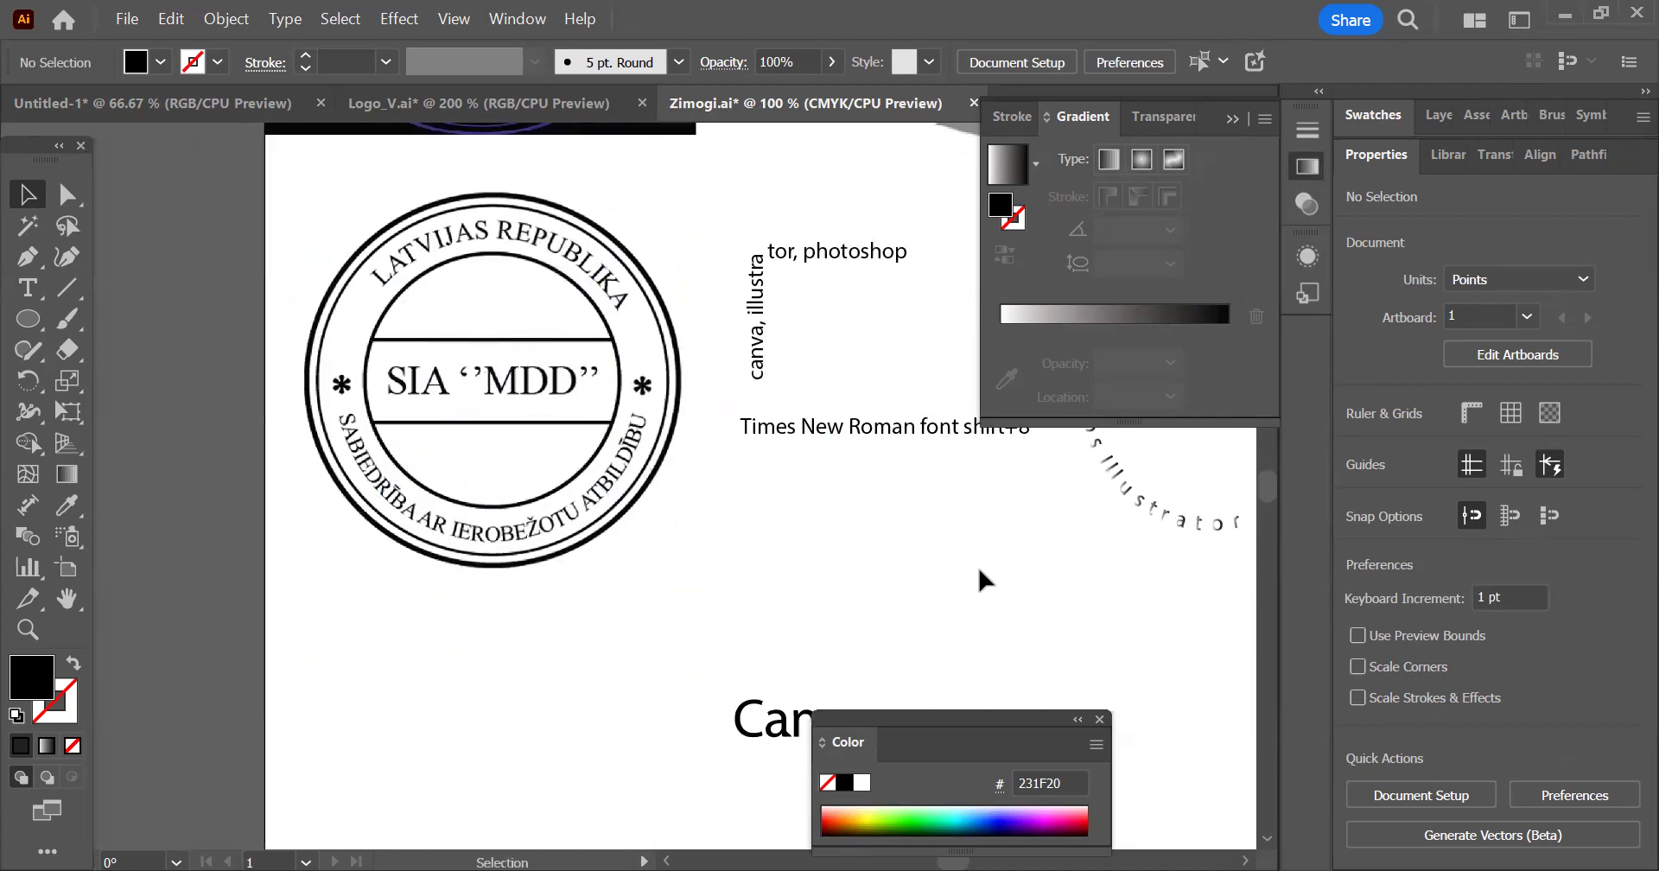